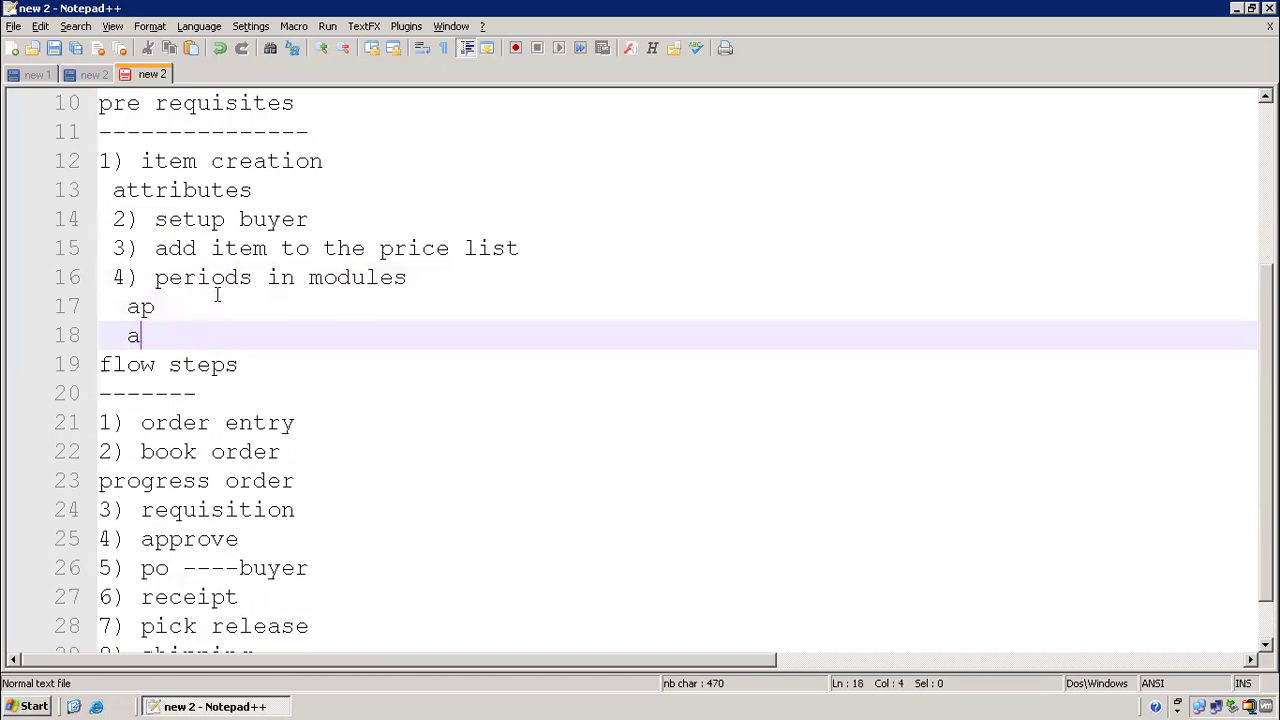
# Add the remaining module lines, ending with inventory and po, under '4) periods in modules'
pyautogui.press('Return')
pyautogui.write('1')
pyautogui.press('BackSpace')
pyautogui.press('BackSpace')
pyautogui.write('l')
pyautogui.press('Return')
pyautogui.write('inventory')
pyautogui.press('Return')
pyautogui.write('po')
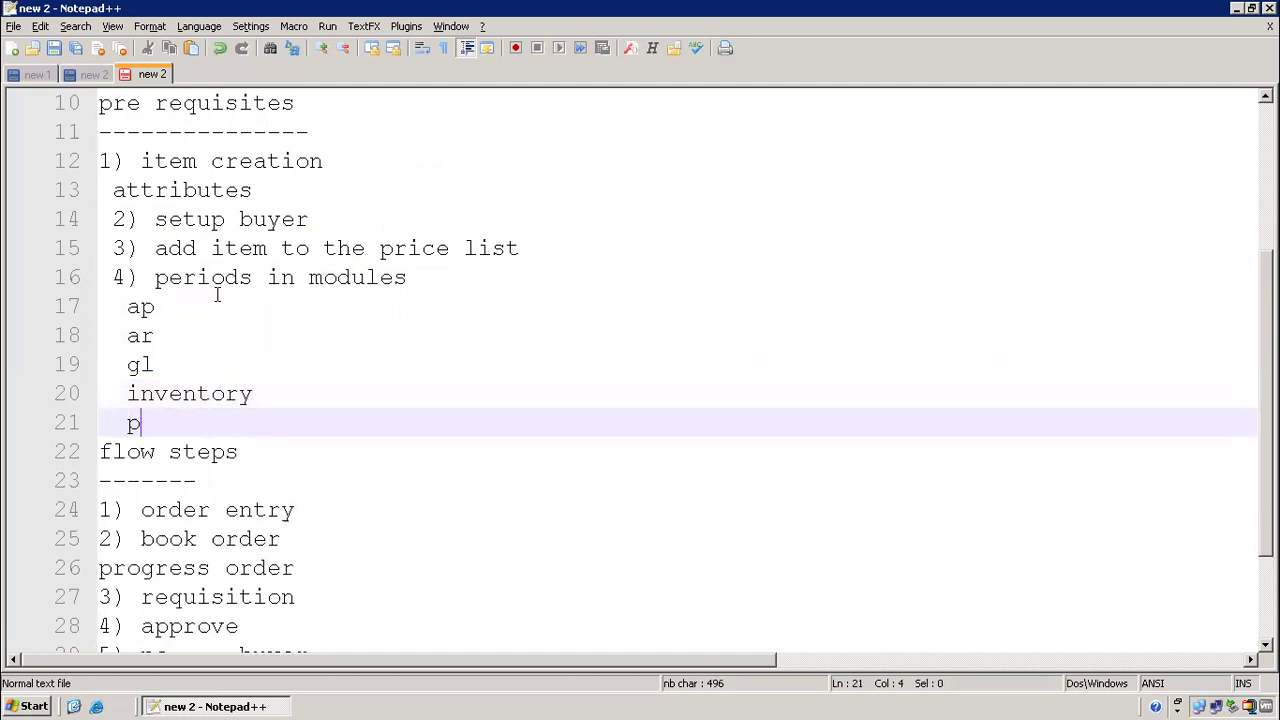
pyautogui.press('Return')
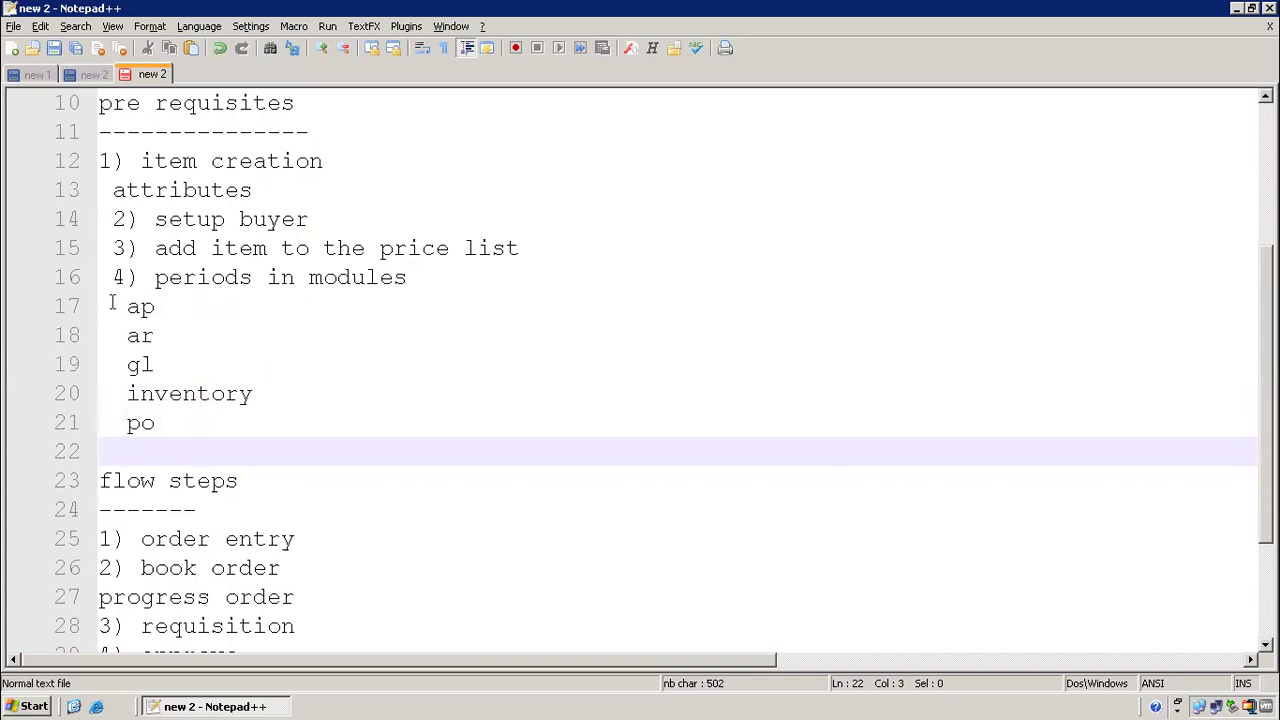
# Review the prerequisites list by selecting from the heading through the modules, ending on item creation
pyautogui.moveTo(100, 306); pyautogui.dragTo(273, 463)
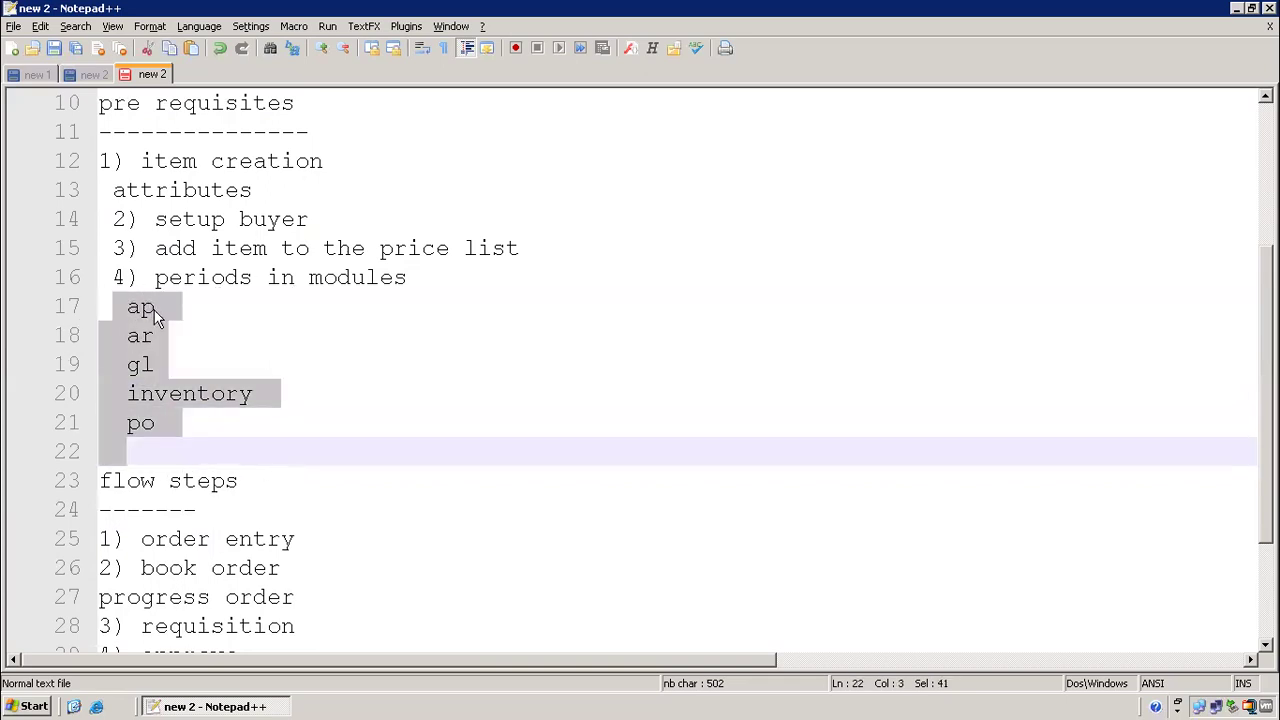
pyautogui.click(228, 219)
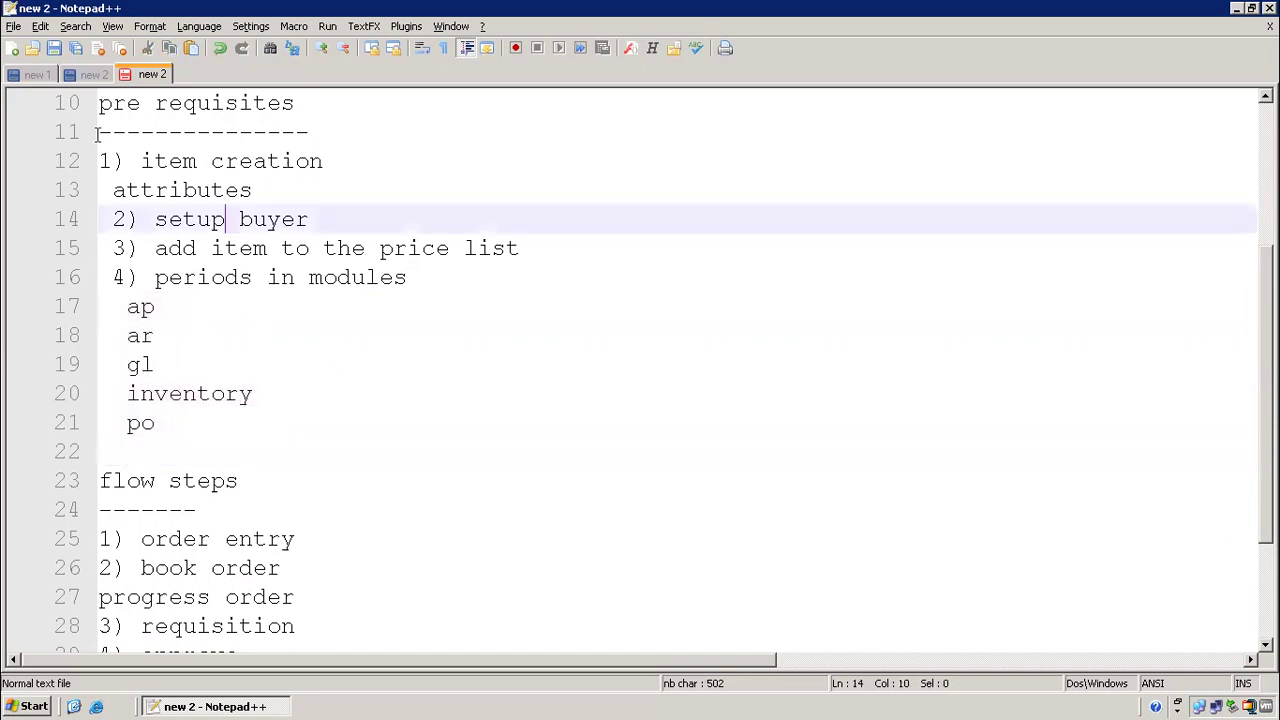
pyautogui.click(103, 131)
pyautogui.moveTo(126, 103); pyautogui.dragTo(155, 132)
pyautogui.moveTo(354, 262); pyautogui.dragTo(374, 371)
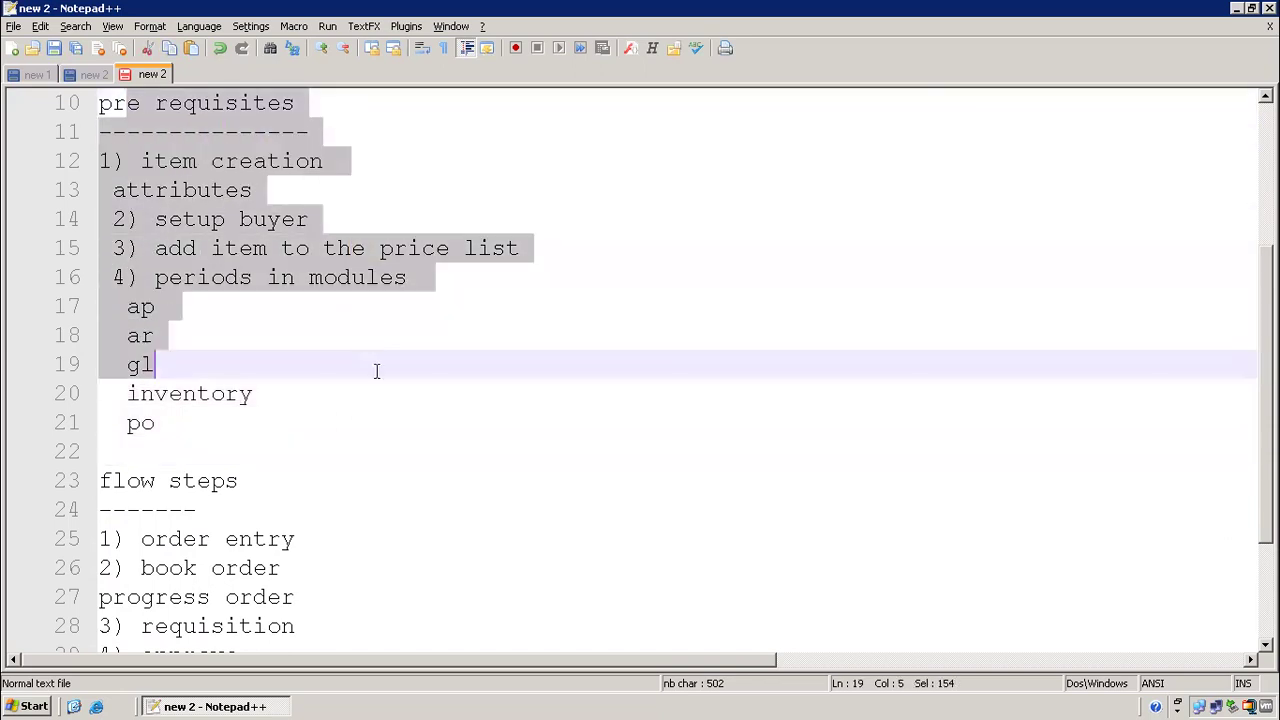
pyautogui.click(408, 433)
pyautogui.moveTo(113, 103); pyautogui.dragTo(127, 132)
pyautogui.moveTo(183, 228); pyautogui.dragTo(217, 306)
pyautogui.click(267, 393)
pyautogui.scroll(1, 147, 248)
pyautogui.scroll(2, 147, 248)
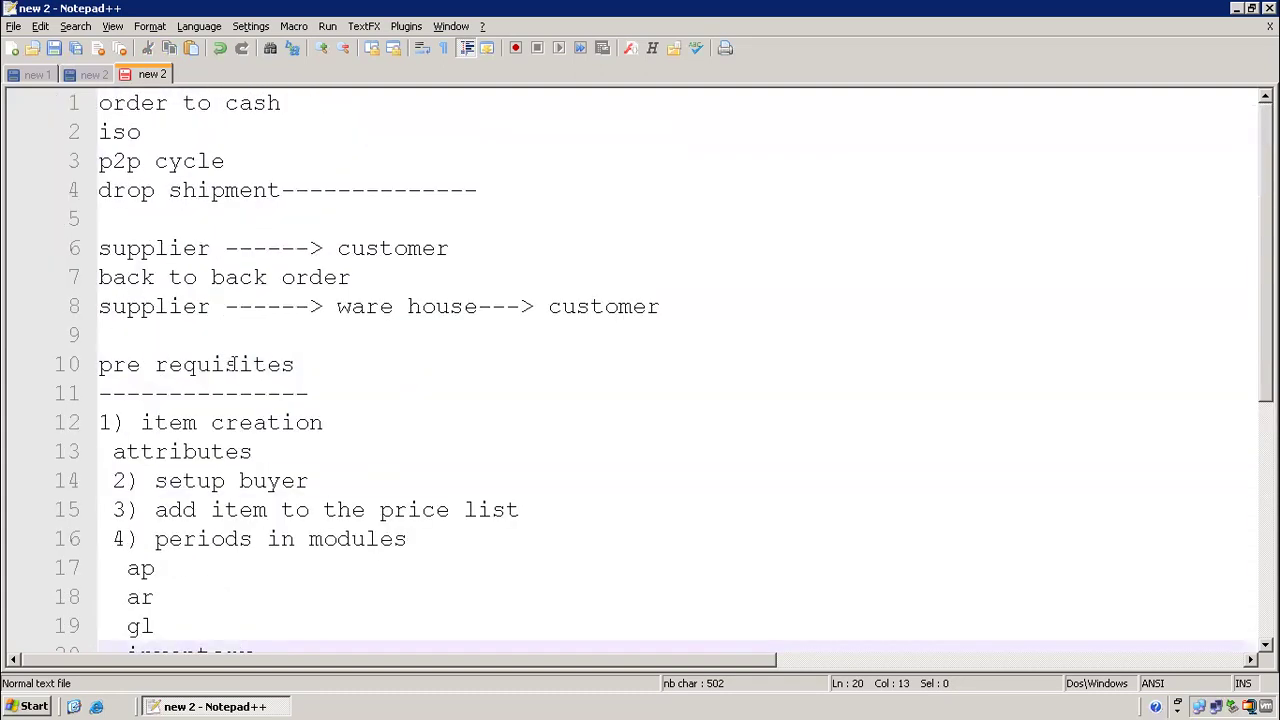
pyautogui.scroll(-3, 233, 364)
pyautogui.moveTo(122, 160); pyautogui.dragTo(370, 172)
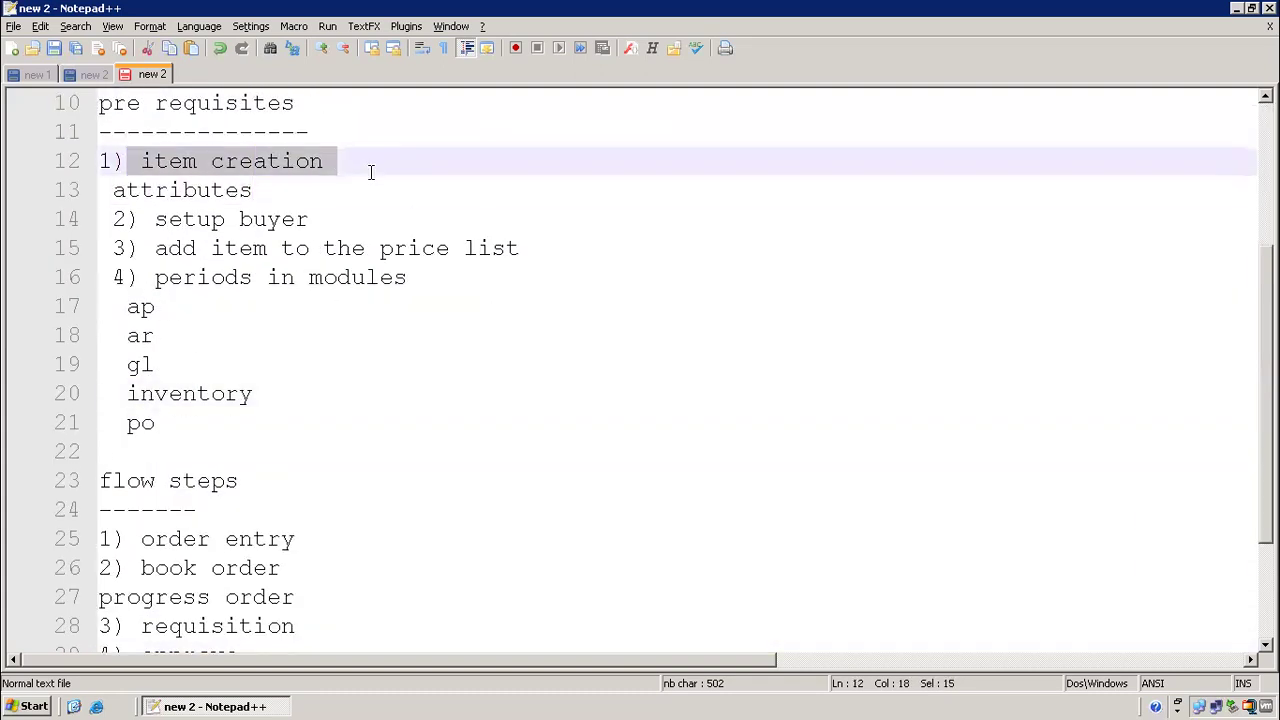
# Launch ORA EBS R12c Apps Login from the desktop and maximize the login window
pyautogui.click(58, 700)
pyautogui.click(74, 706)
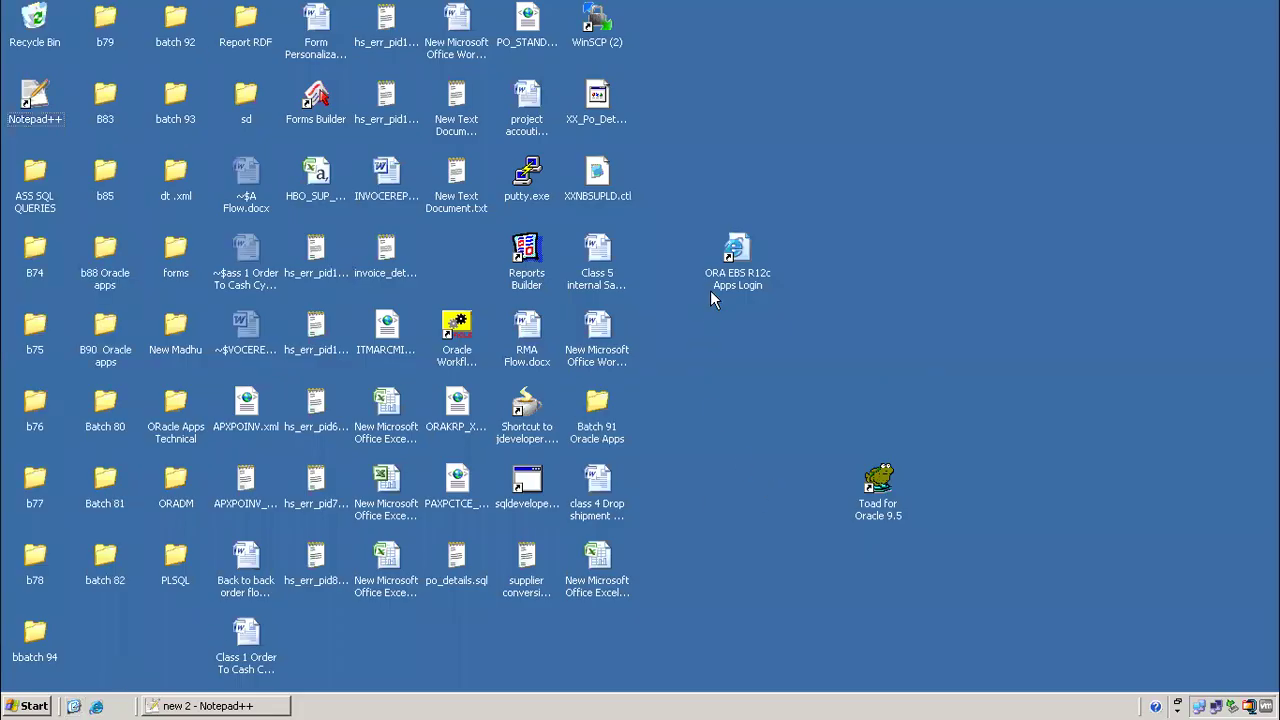
pyautogui.doubleClick(732, 248)
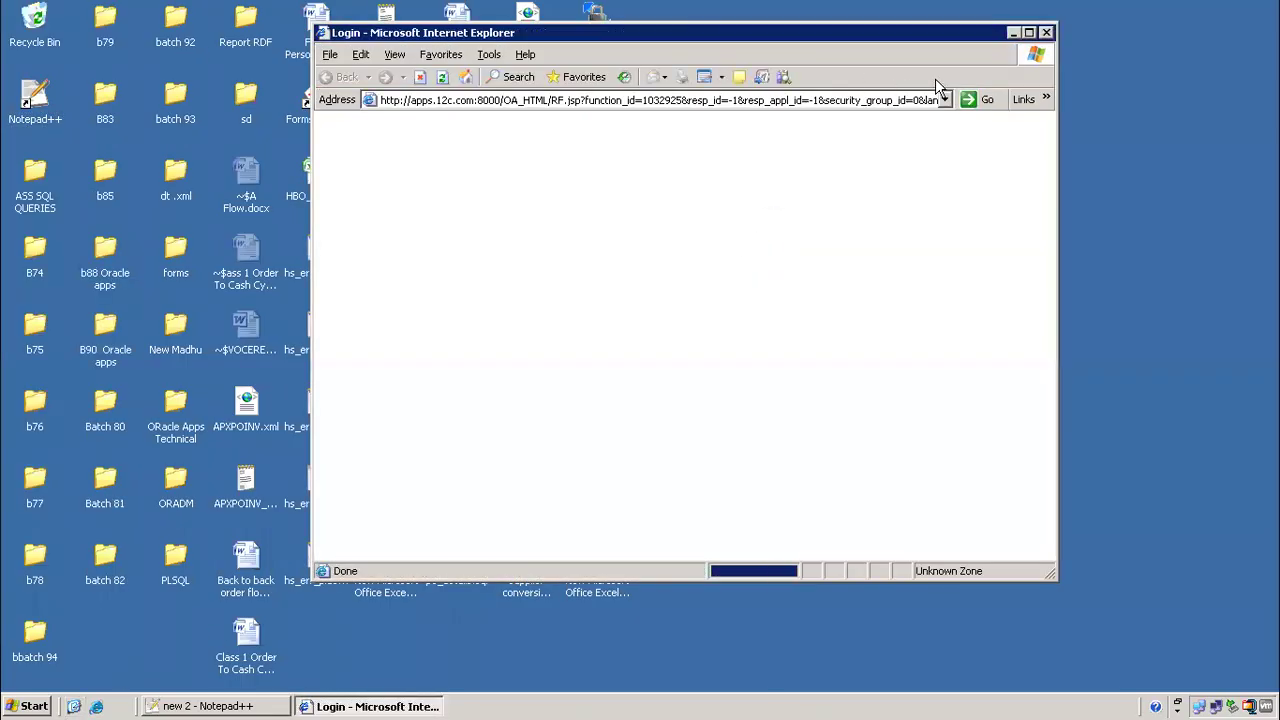
pyautogui.click(1029, 33)
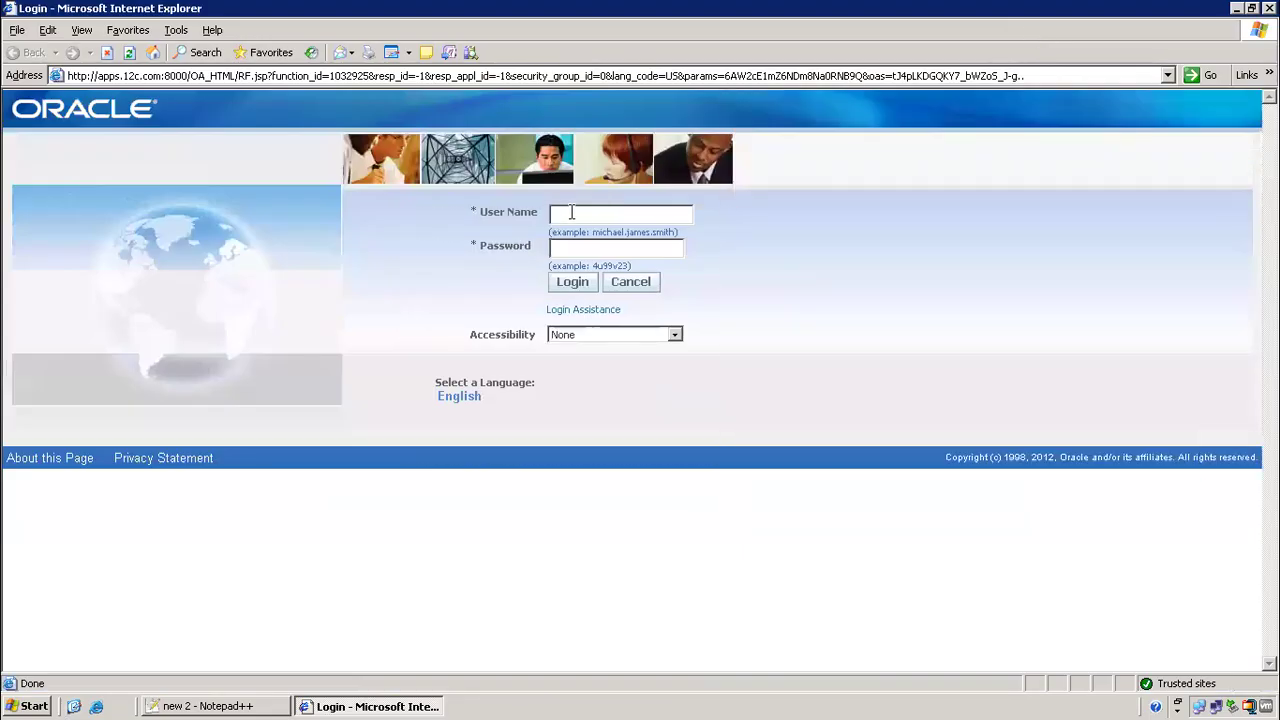
pyautogui.moveTo(686, 9)
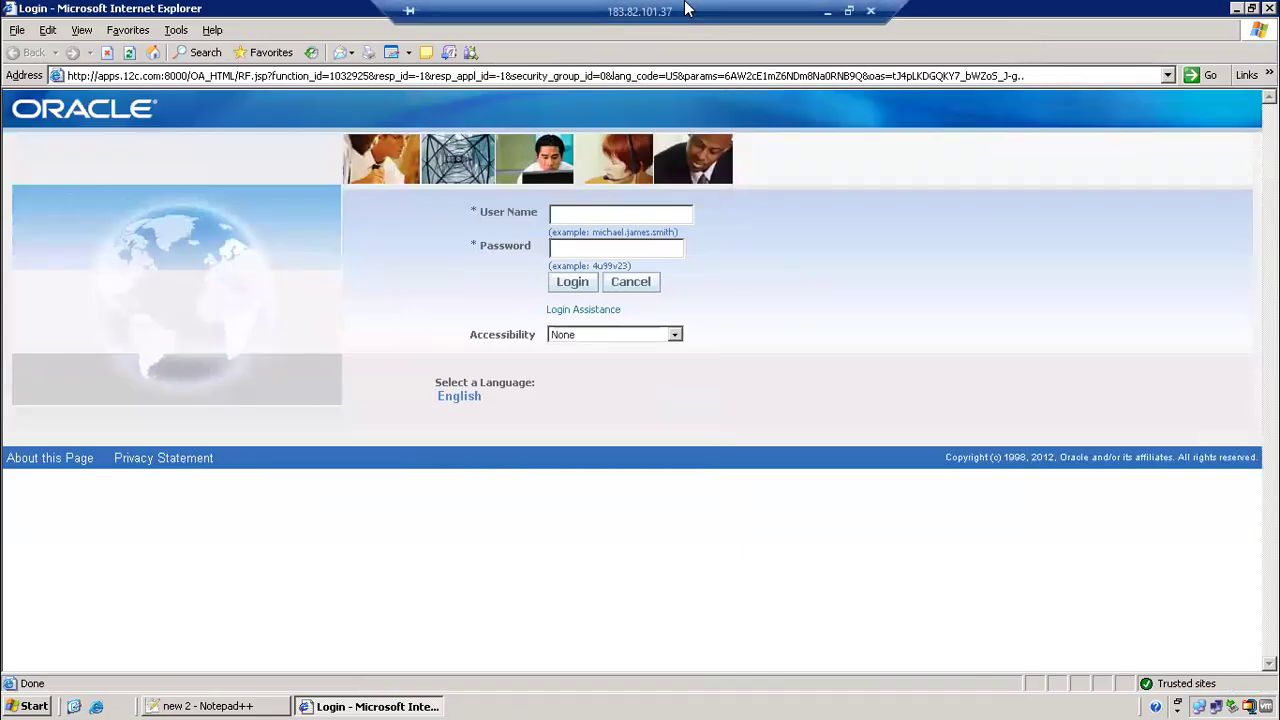
pyautogui.click(828, 9)
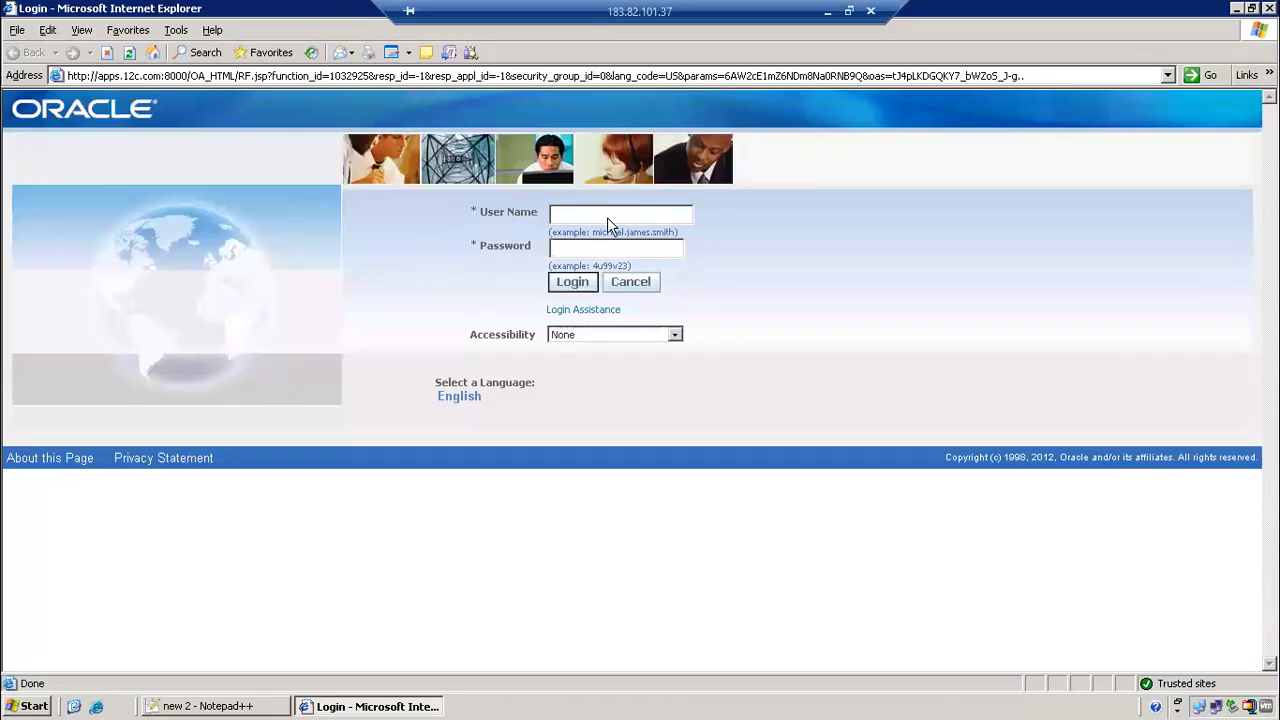
# Sign in to Oracle Applications with the user name and account password
pyautogui.write('operations')
pyautogui.press('Tab')
pyautogui.write('welcome')
pyautogui.press('Return')
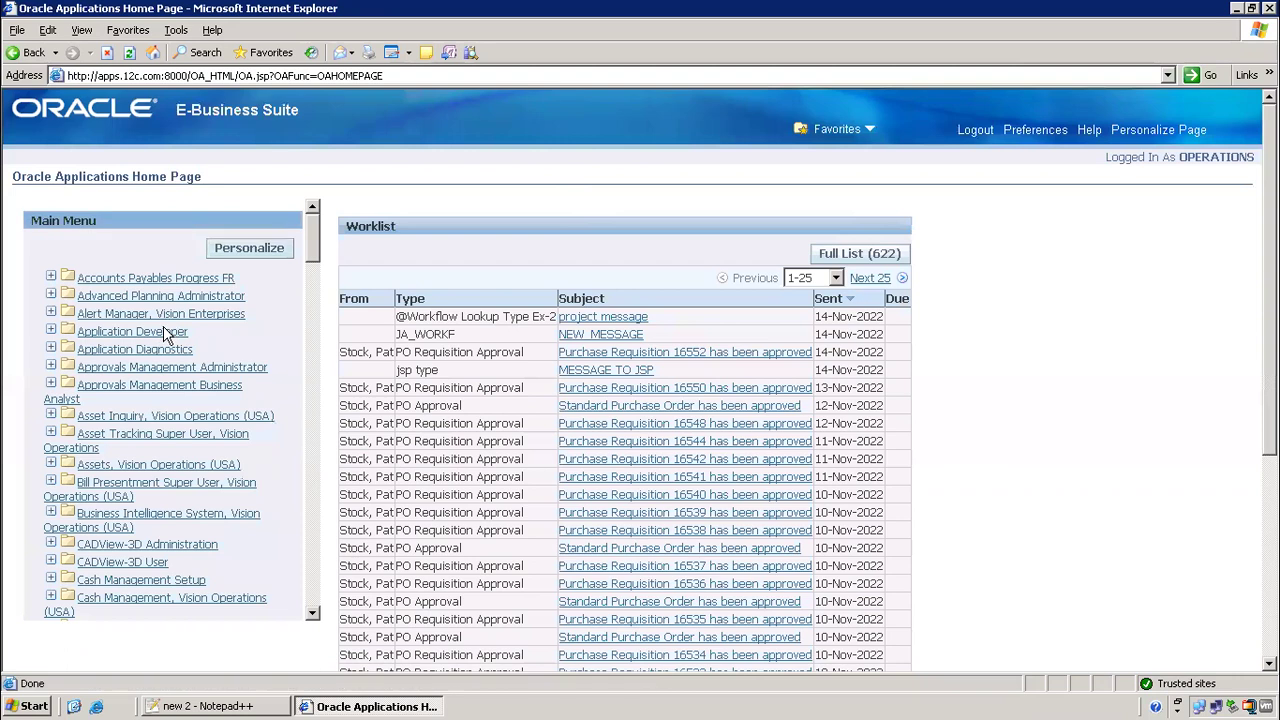
# Launch Toad for Oracle from the desktop, then return to Oracle Applications
pyautogui.click(145, 333)
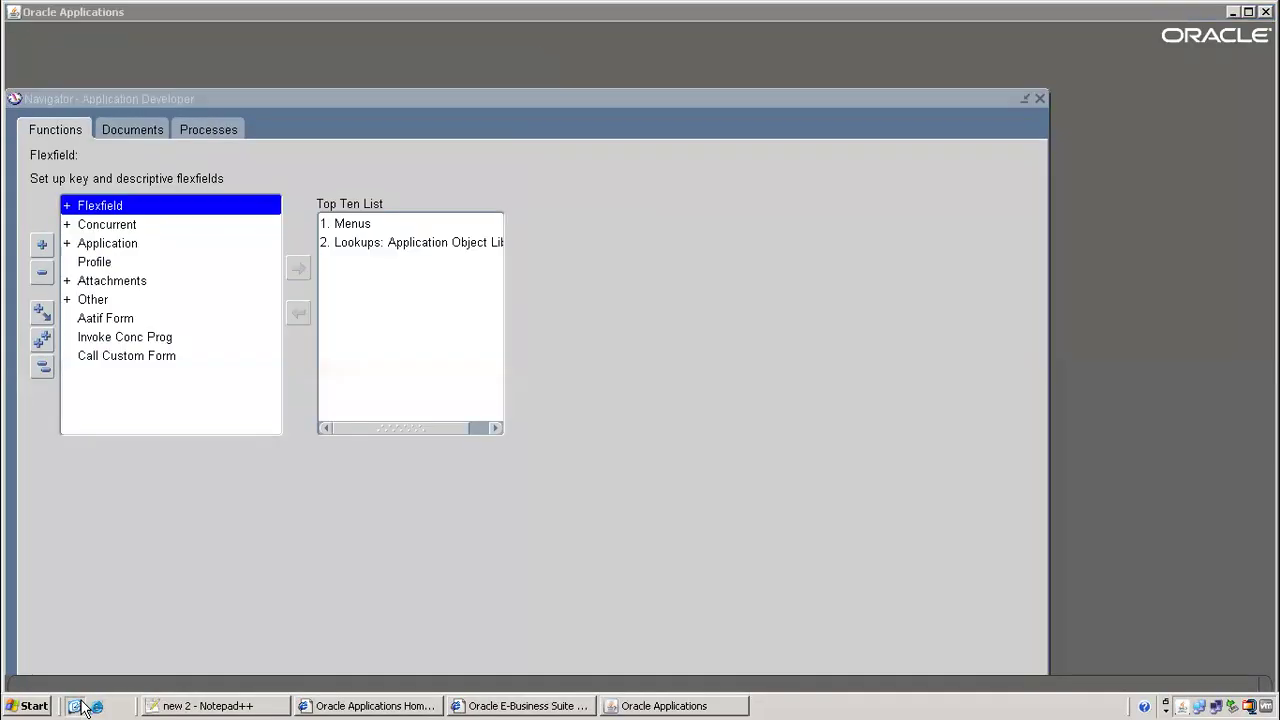
pyautogui.click(80, 705)
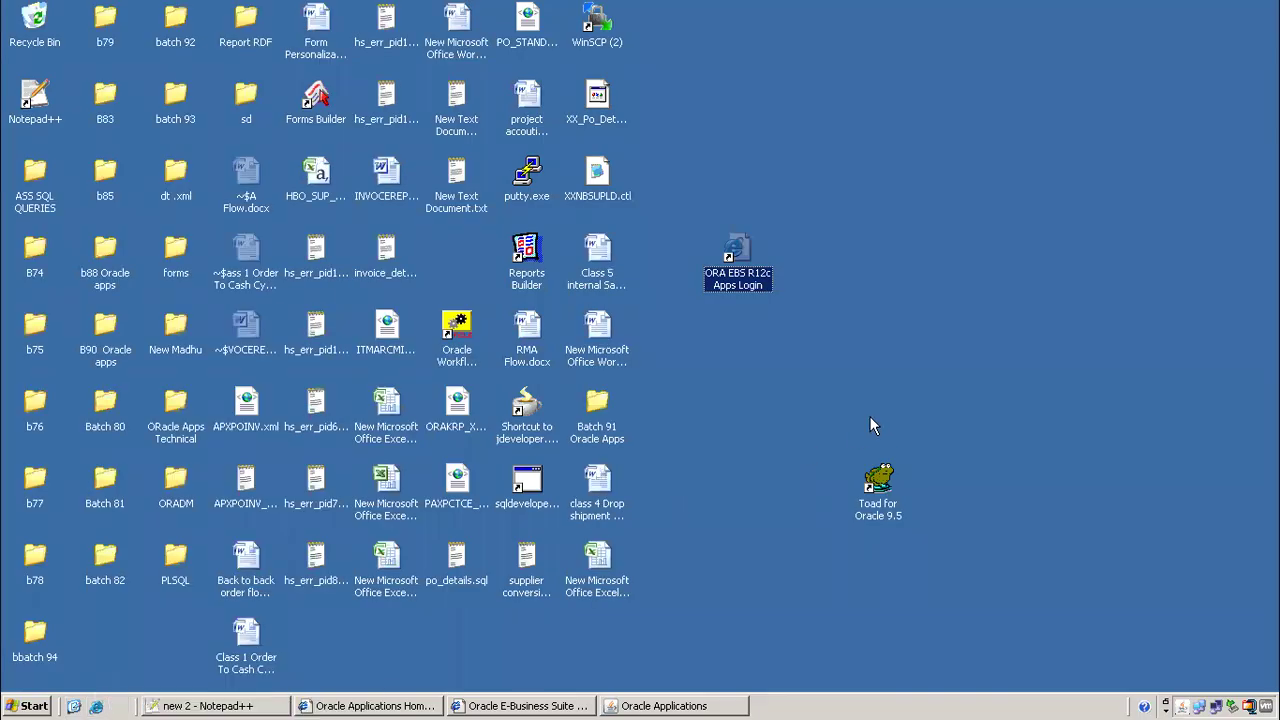
pyautogui.doubleClick(898, 476)
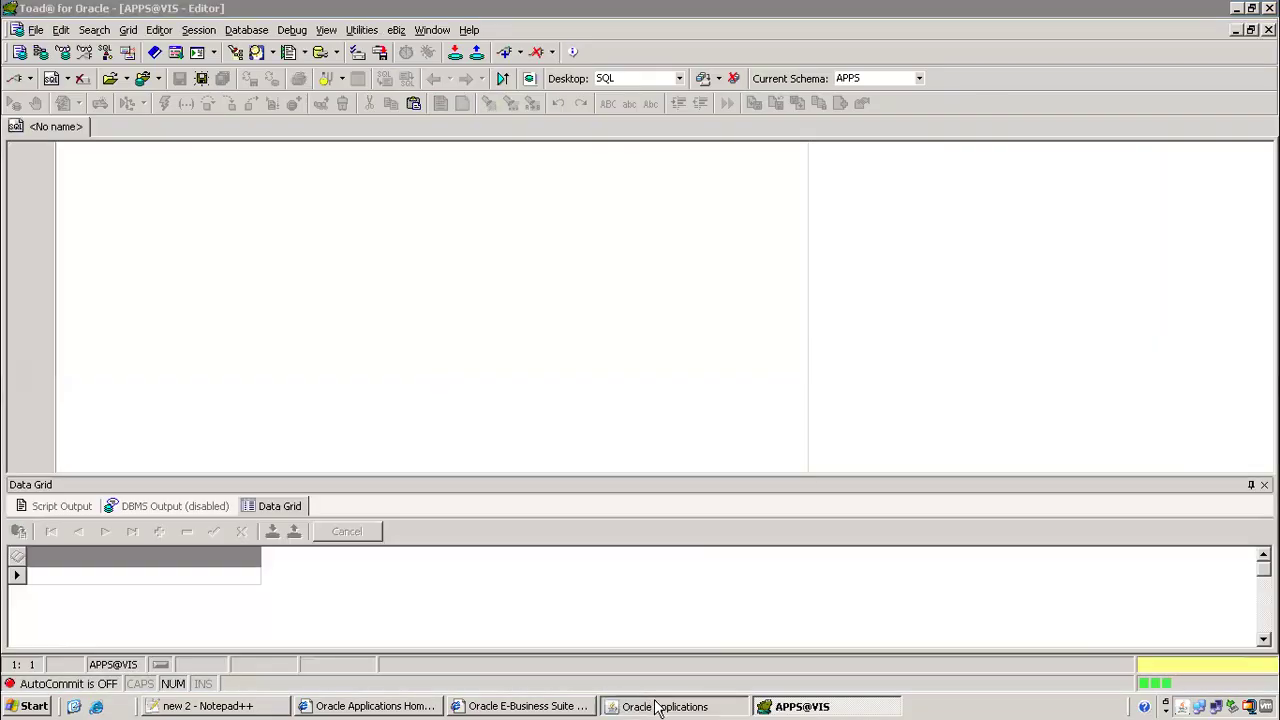
pyautogui.click(660, 705)
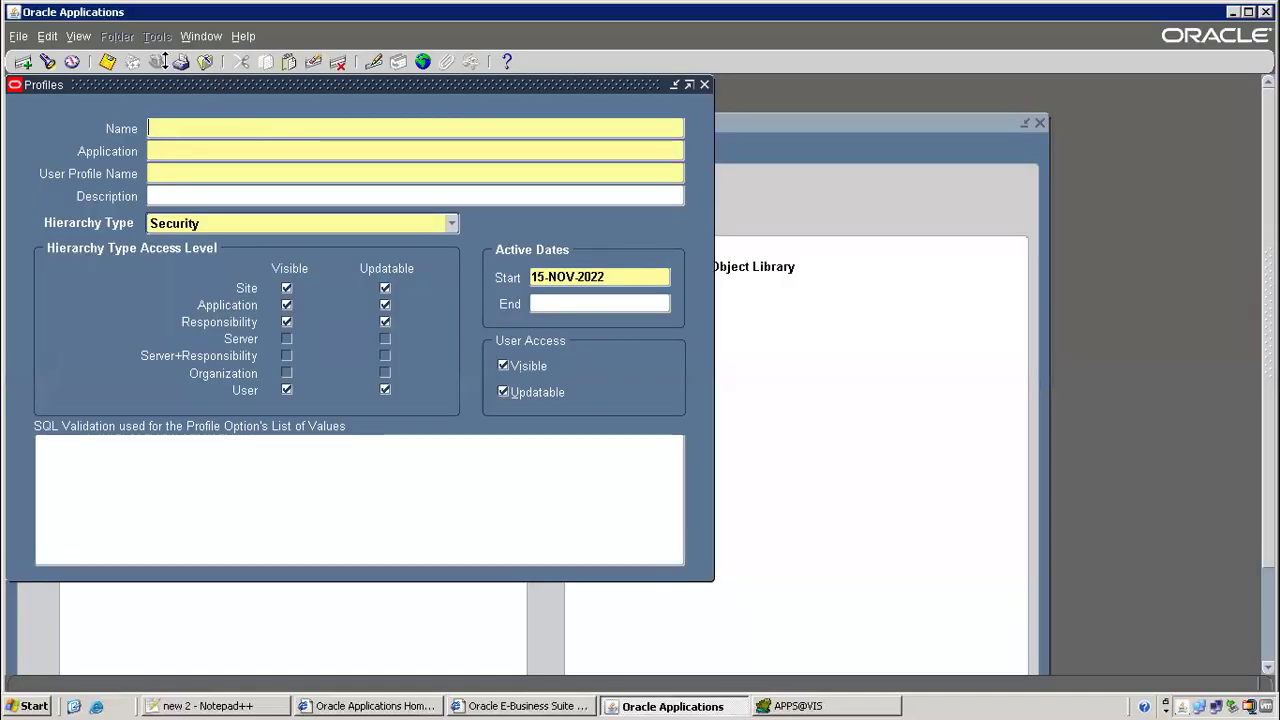
# Switch to Inventory, Vision Operations (USA) and open Master Items for V1 Vision Operations
pyautogui.click(205, 62)
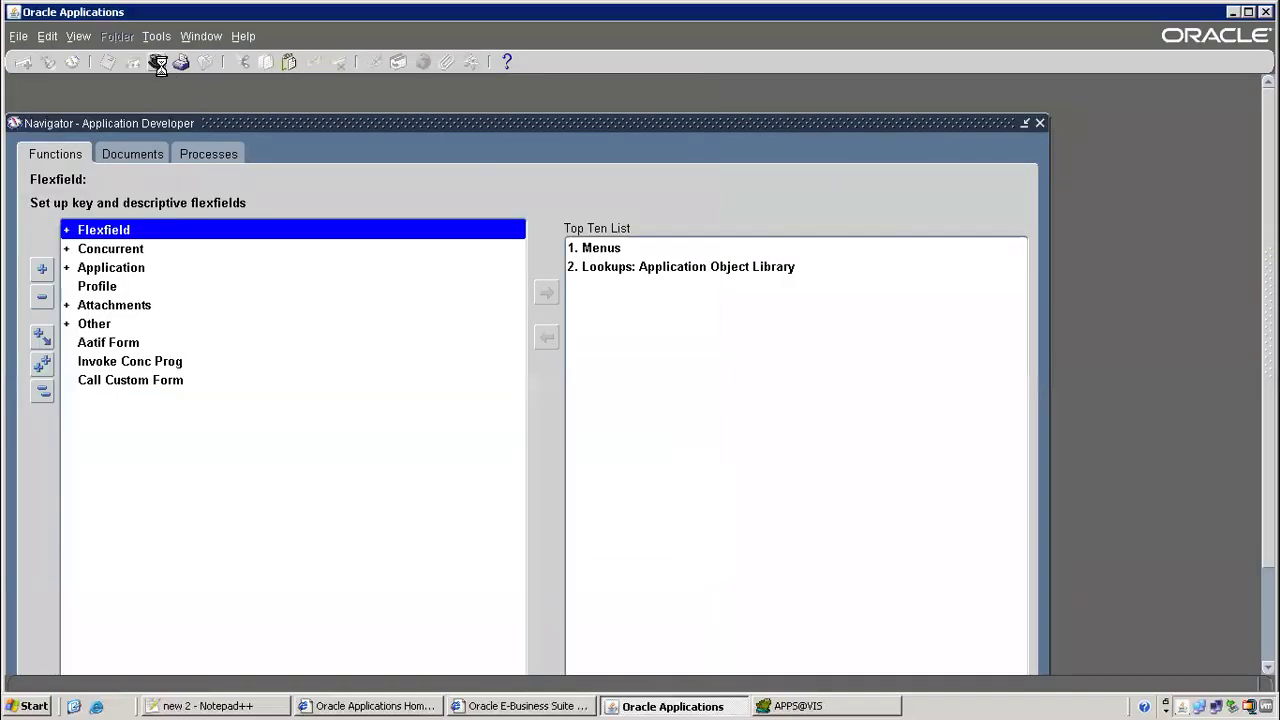
pyautogui.click(157, 62)
pyautogui.doubleClick(112, 311)
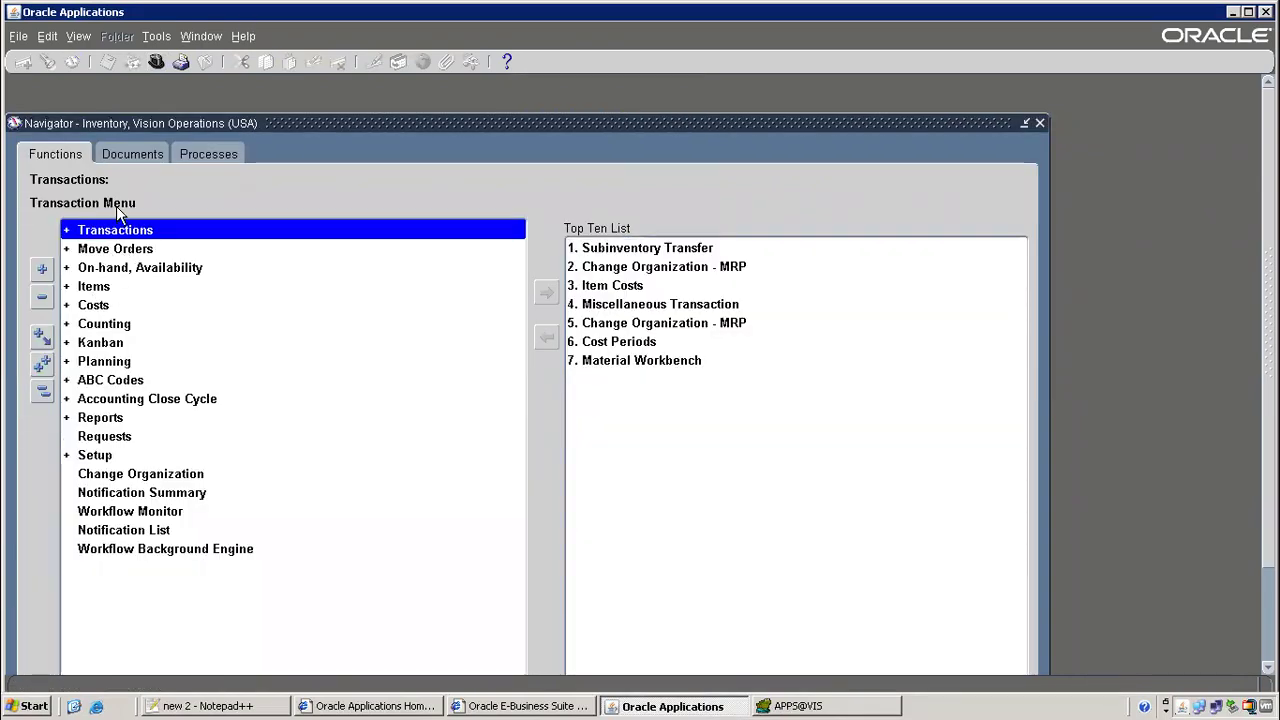
pyautogui.doubleClick(108, 290)
pyautogui.doubleClick(148, 305)
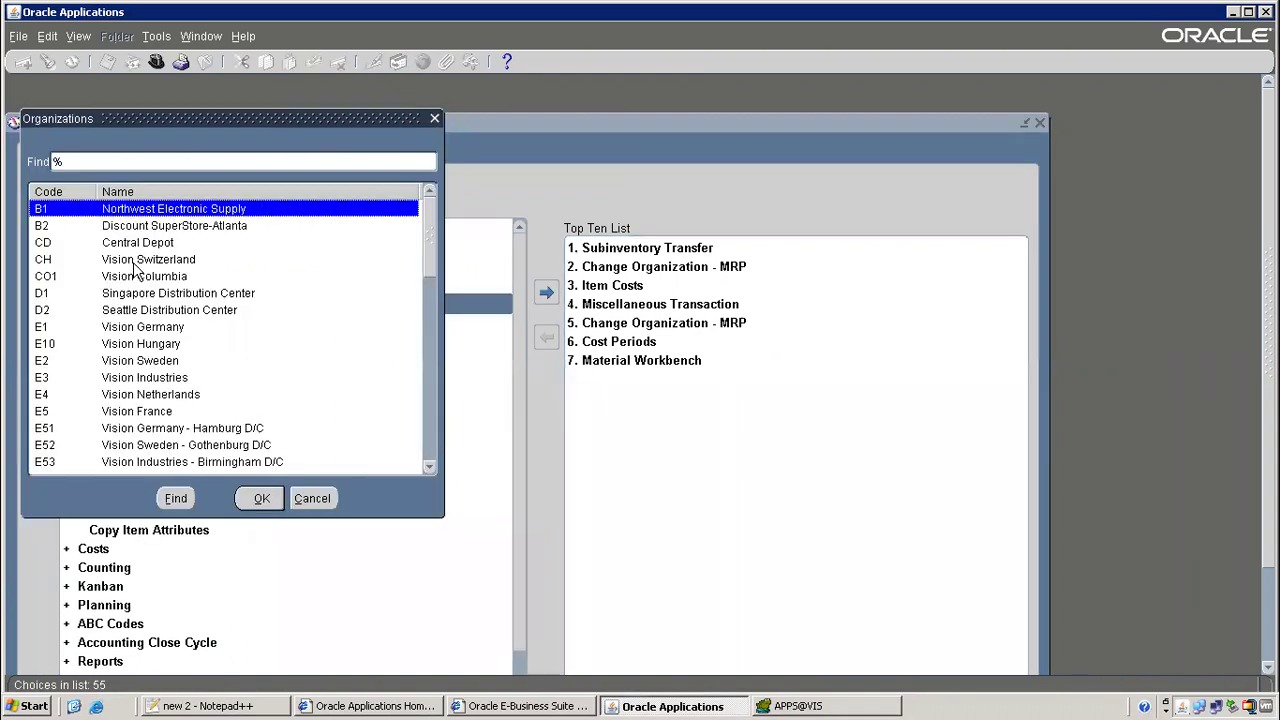
pyautogui.write('v')
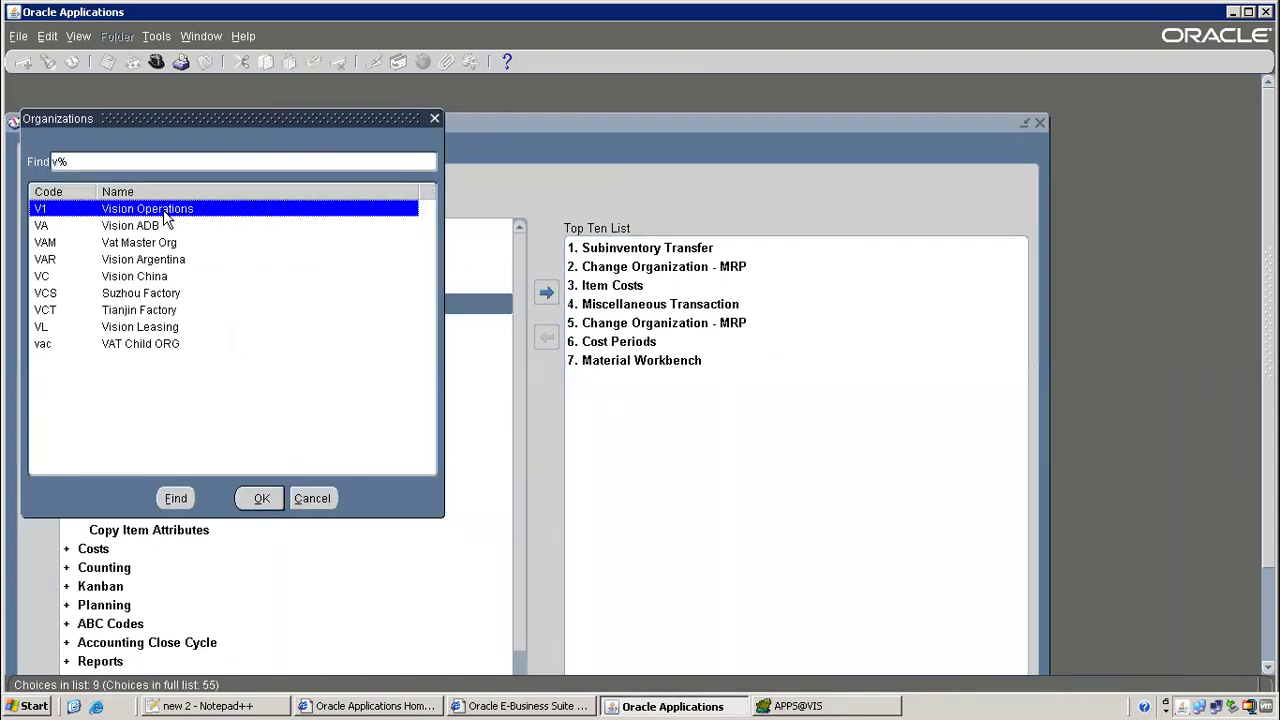
pyautogui.doubleClick(163, 212)
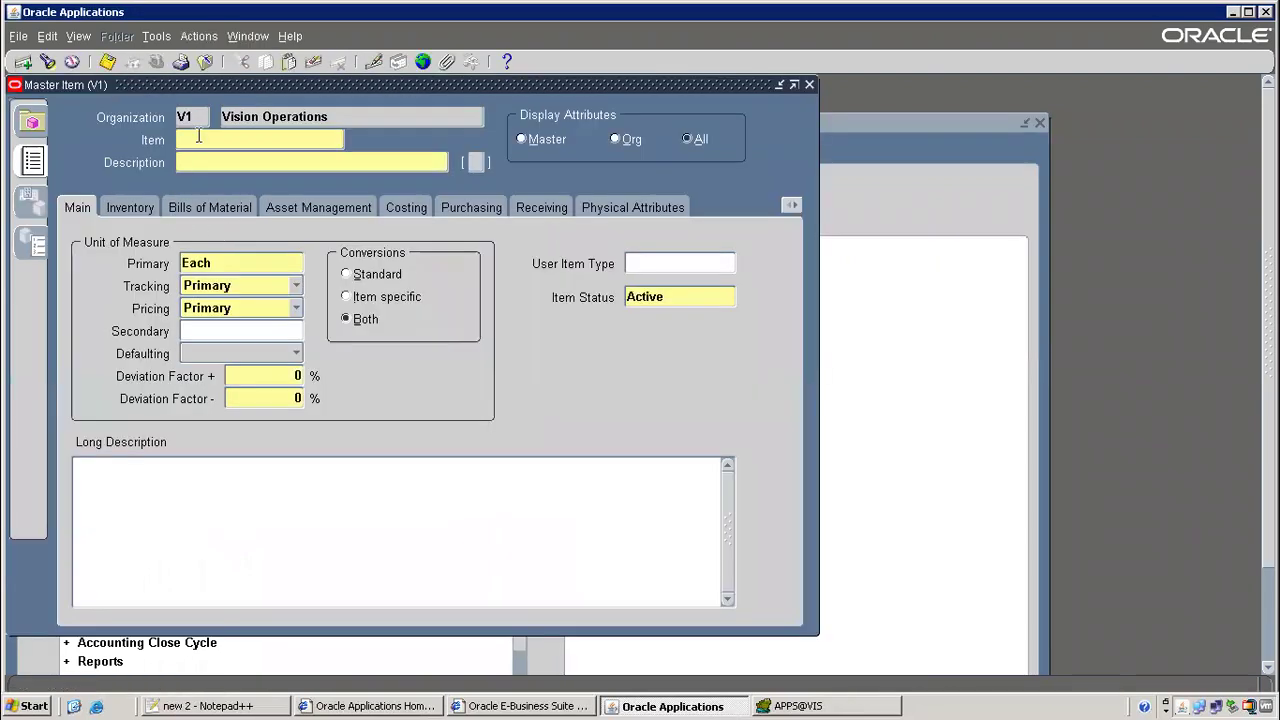
# Name the item 'Back To Back Item' and paste the name into its description
pyautogui.write('Back To Back Item')
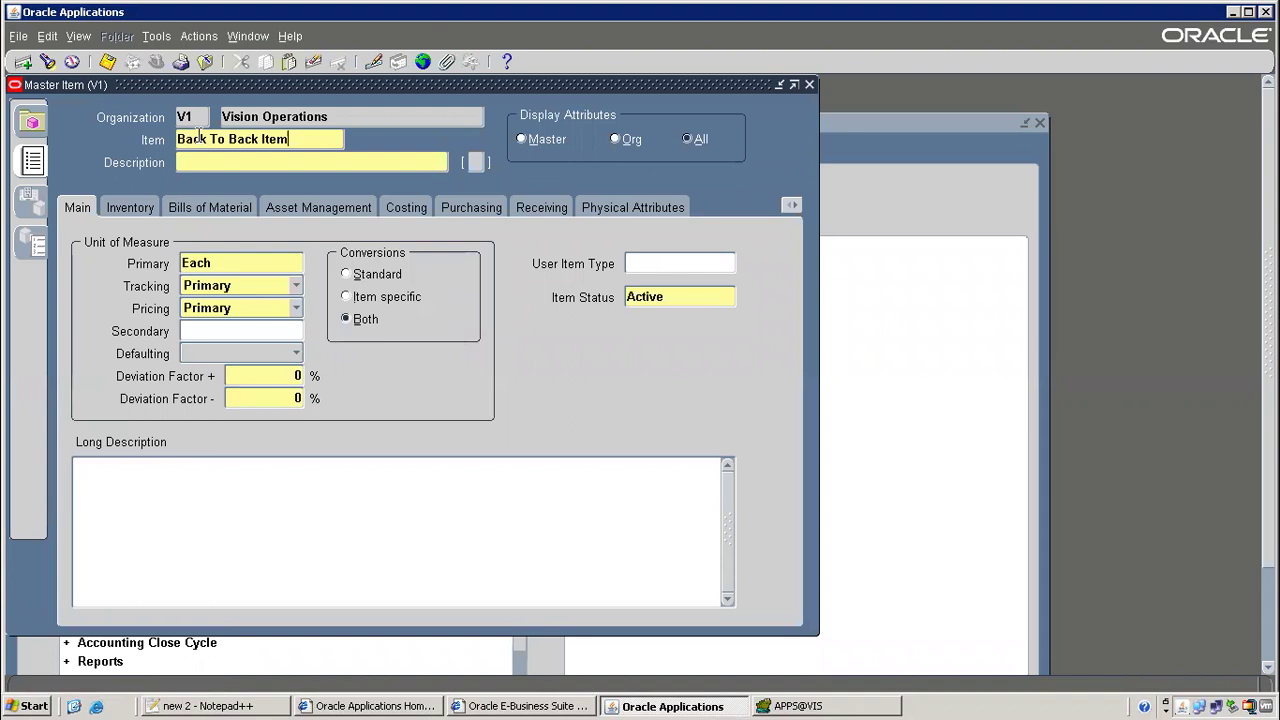
pyautogui.hotkey('shift', 'Home')
pyautogui.hotkey('ctrl', 'c')
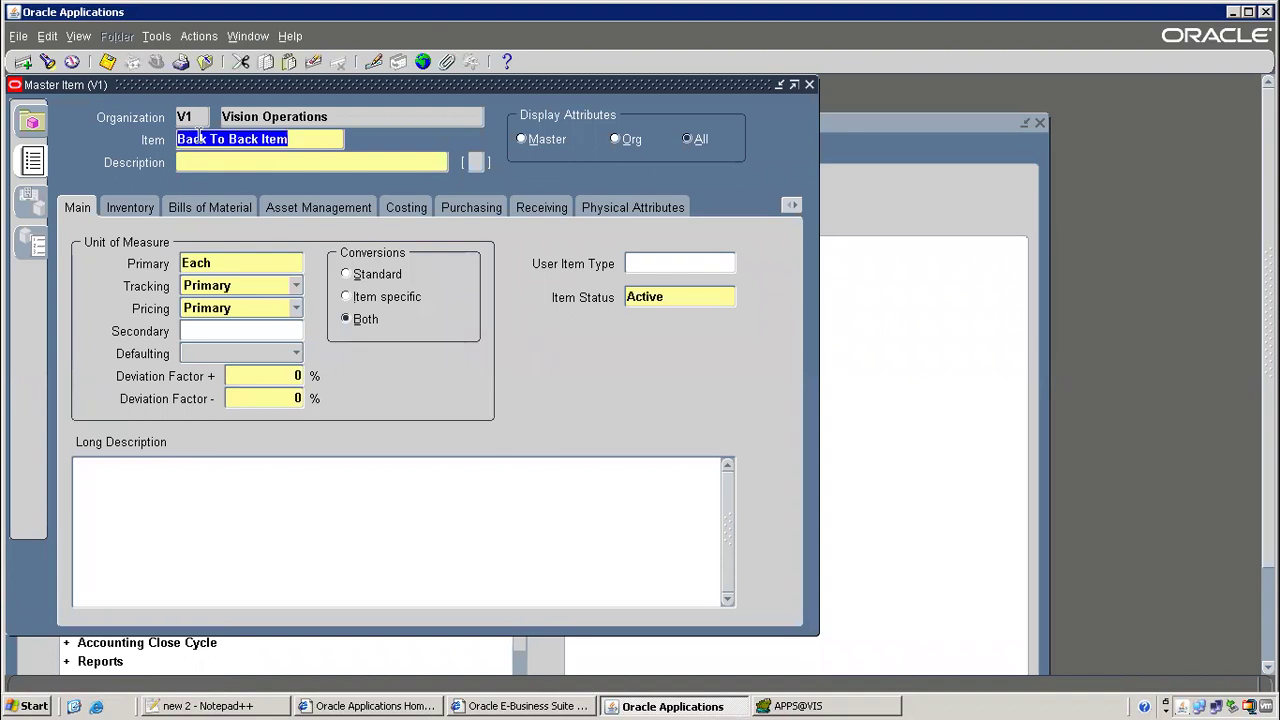
pyautogui.click(223, 160)
pyautogui.hotkey('ctrl', 'v')
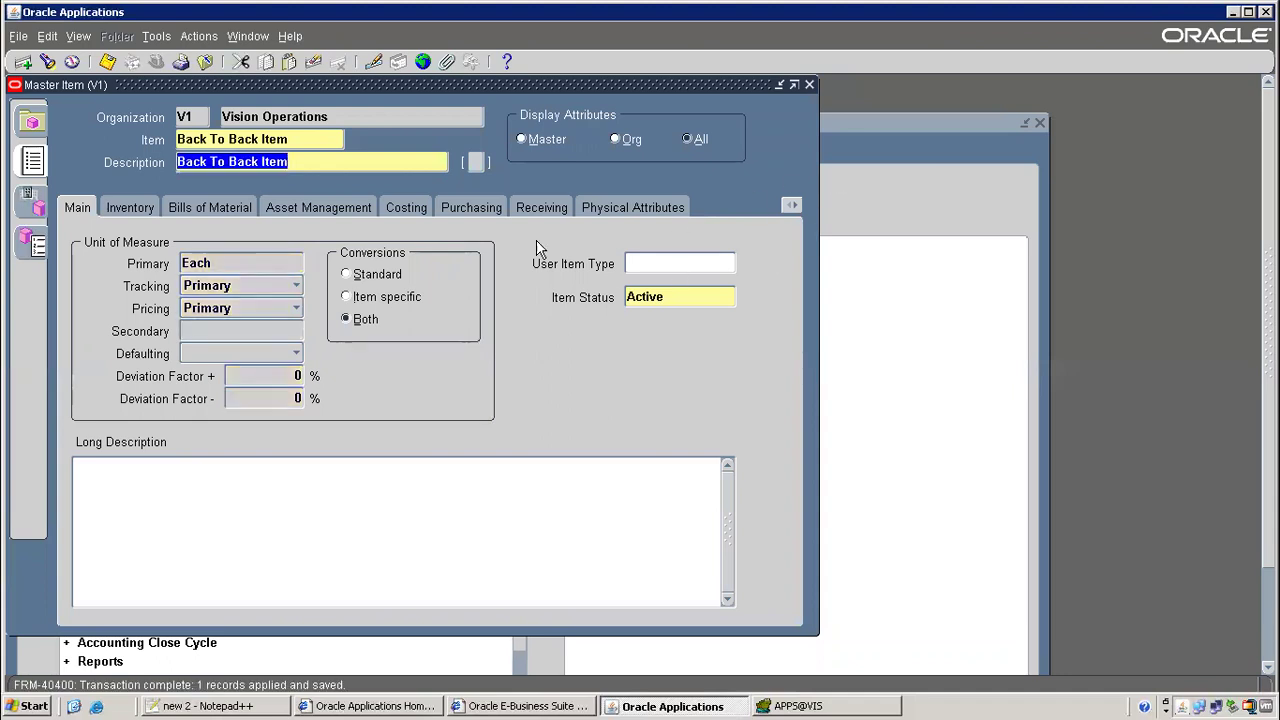
# Copy the Finished Good template into the item and dismiss the rollup flag note
pyautogui.click(160, 37)
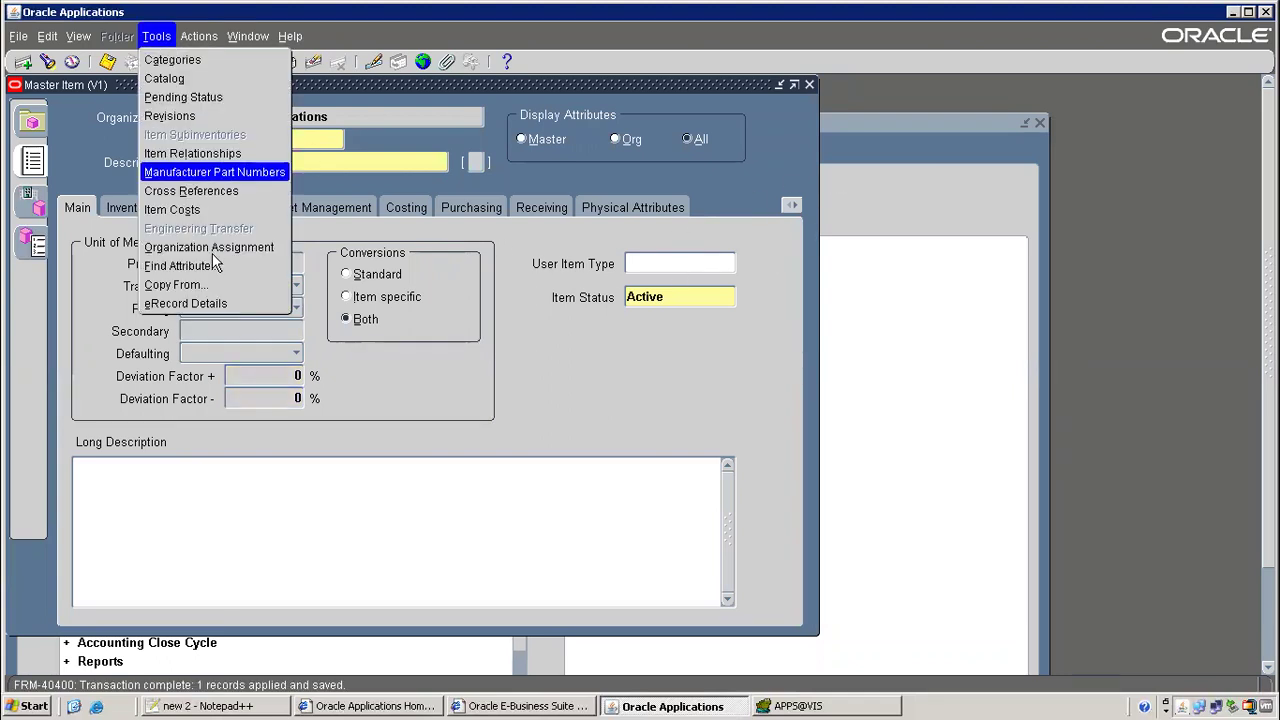
pyautogui.click(180, 282)
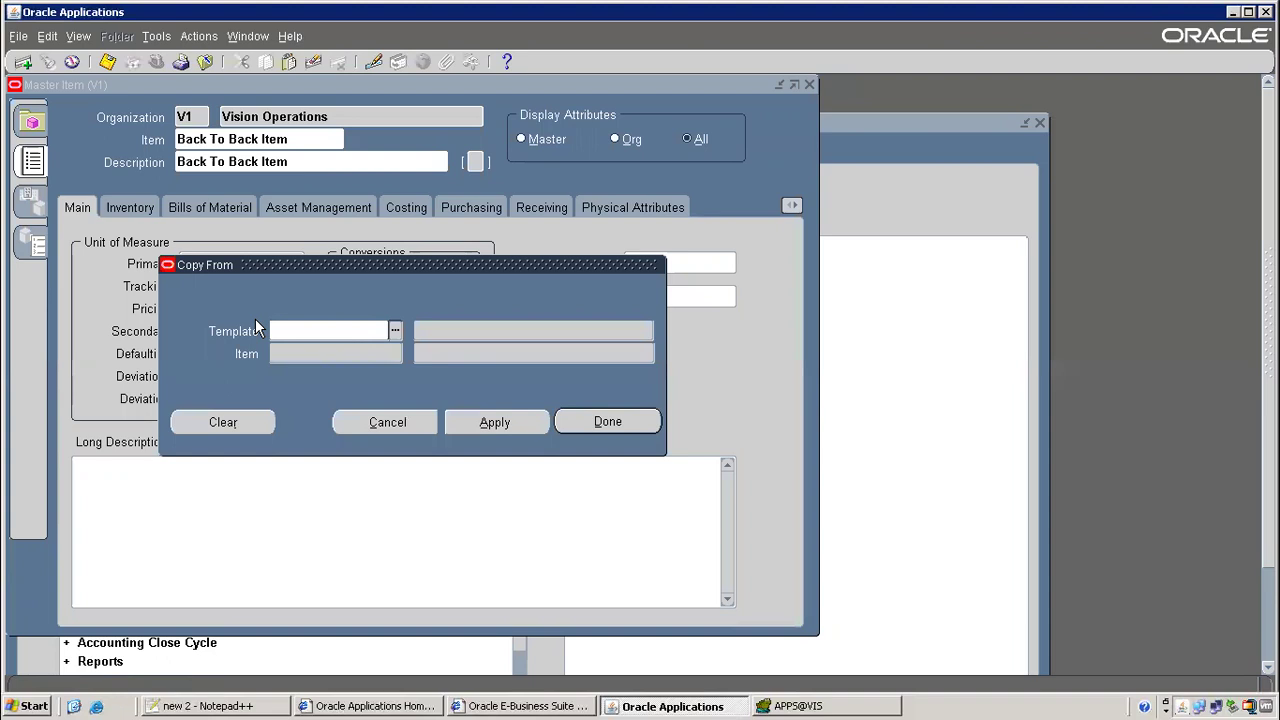
pyautogui.write('fi')
pyautogui.press('Tab')
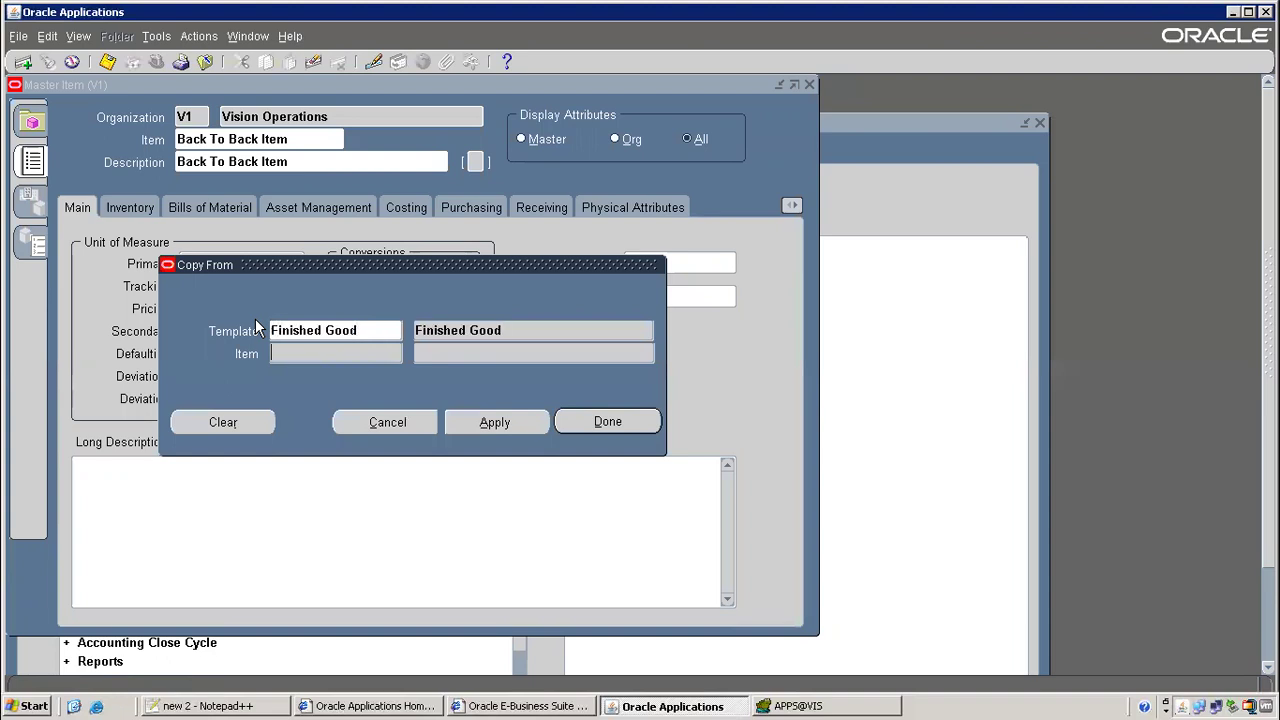
pyautogui.click(503, 421)
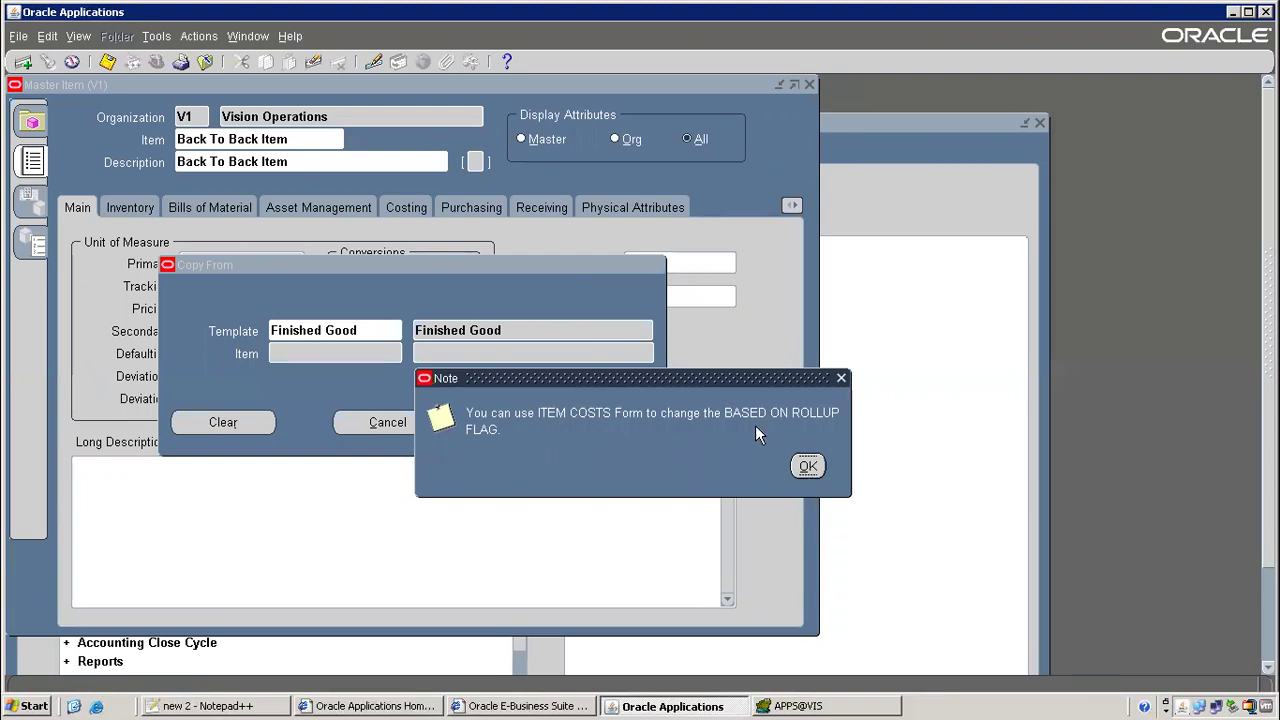
pyautogui.click(808, 466)
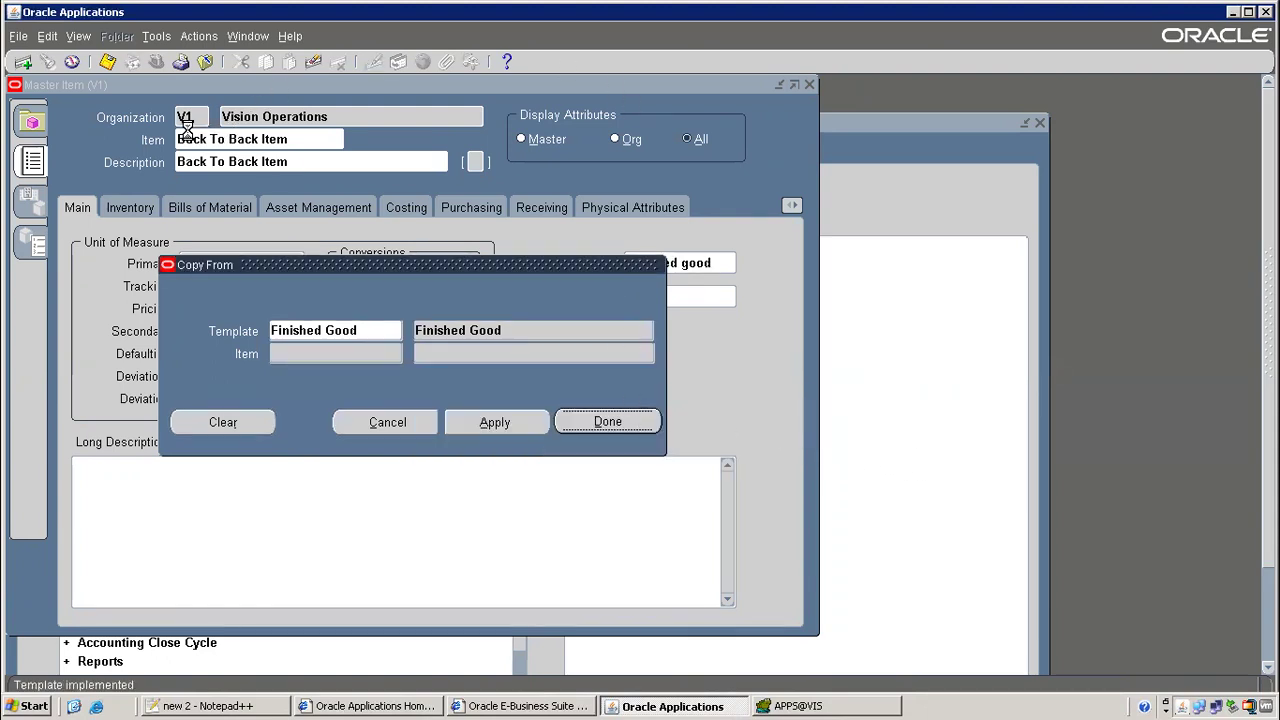
pyautogui.press('Return')
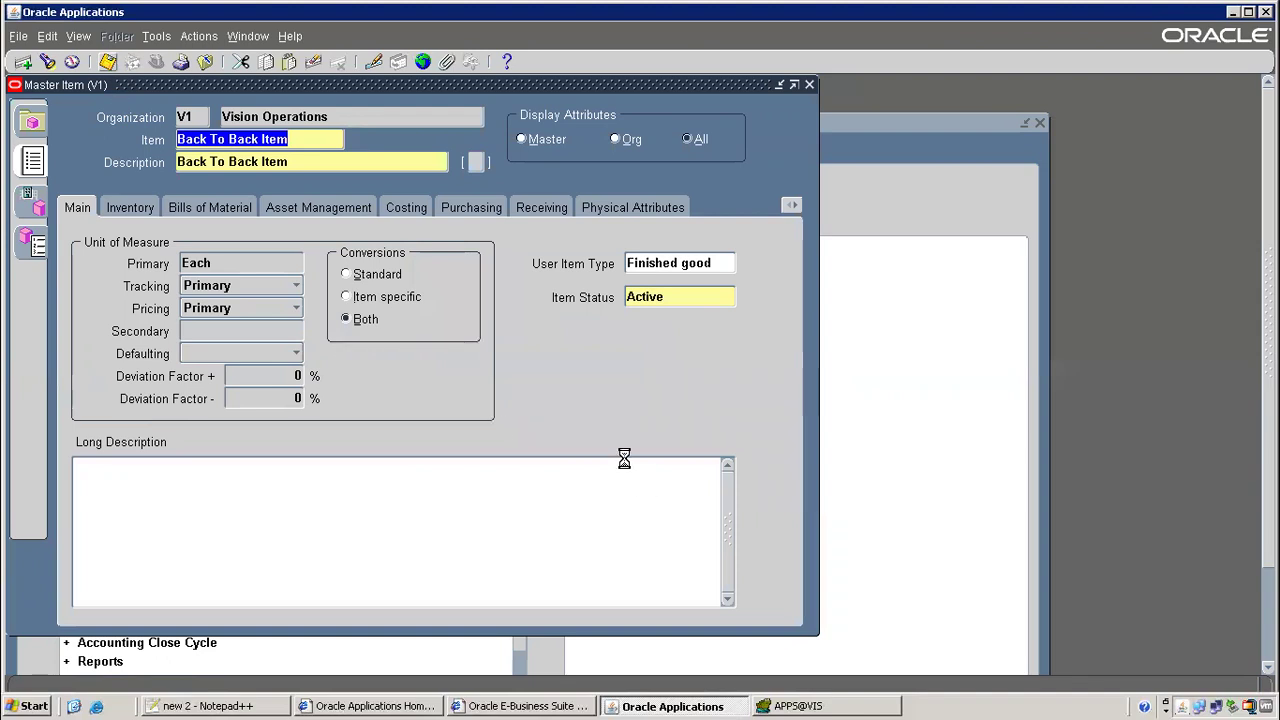
pyautogui.click(1248, 12)
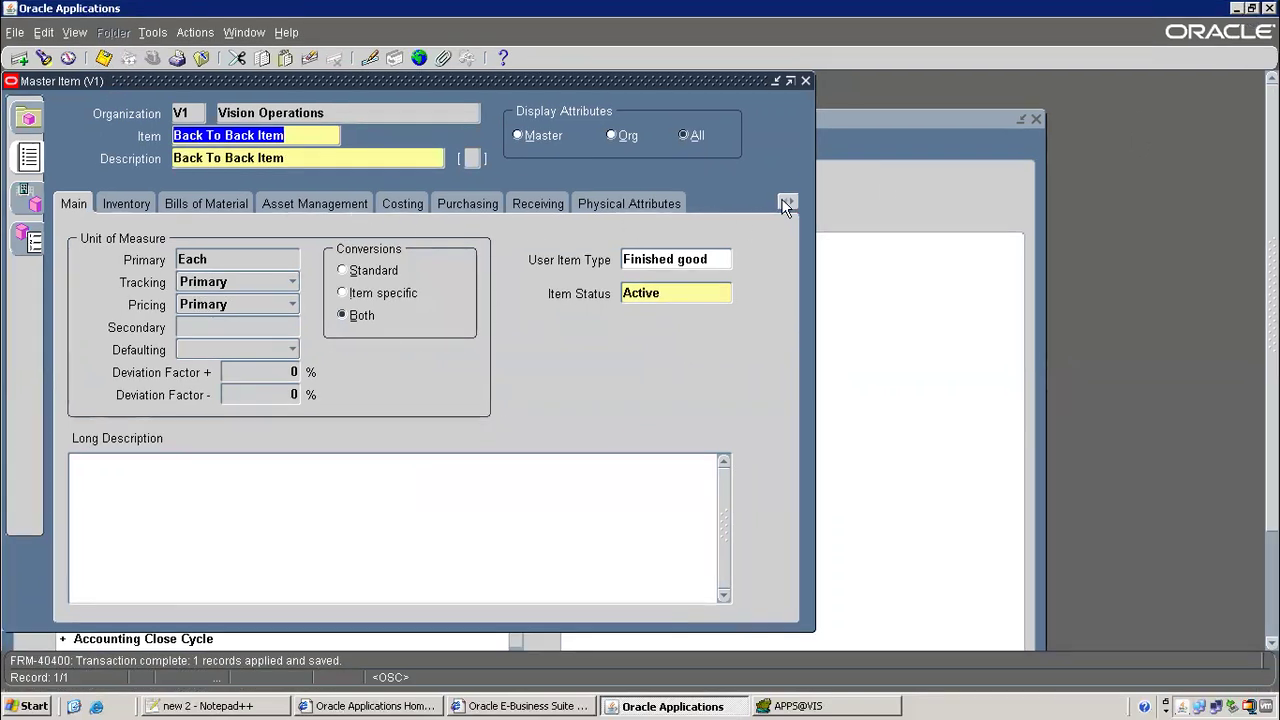
pyautogui.click(236, 706)
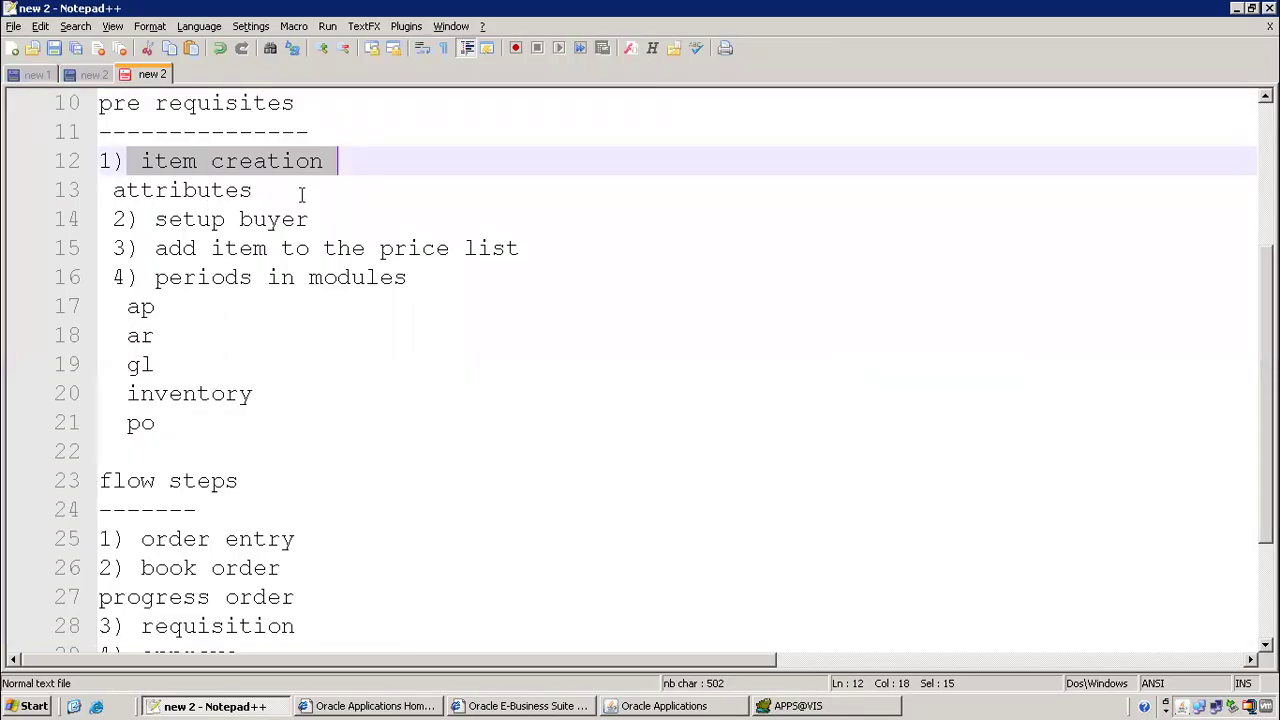
# Add po, wip, general planning and om lines under 'attributes' on line 13
pyautogui.click(300, 192)
pyautogui.moveTo(108, 192); pyautogui.dragTo(285, 193)
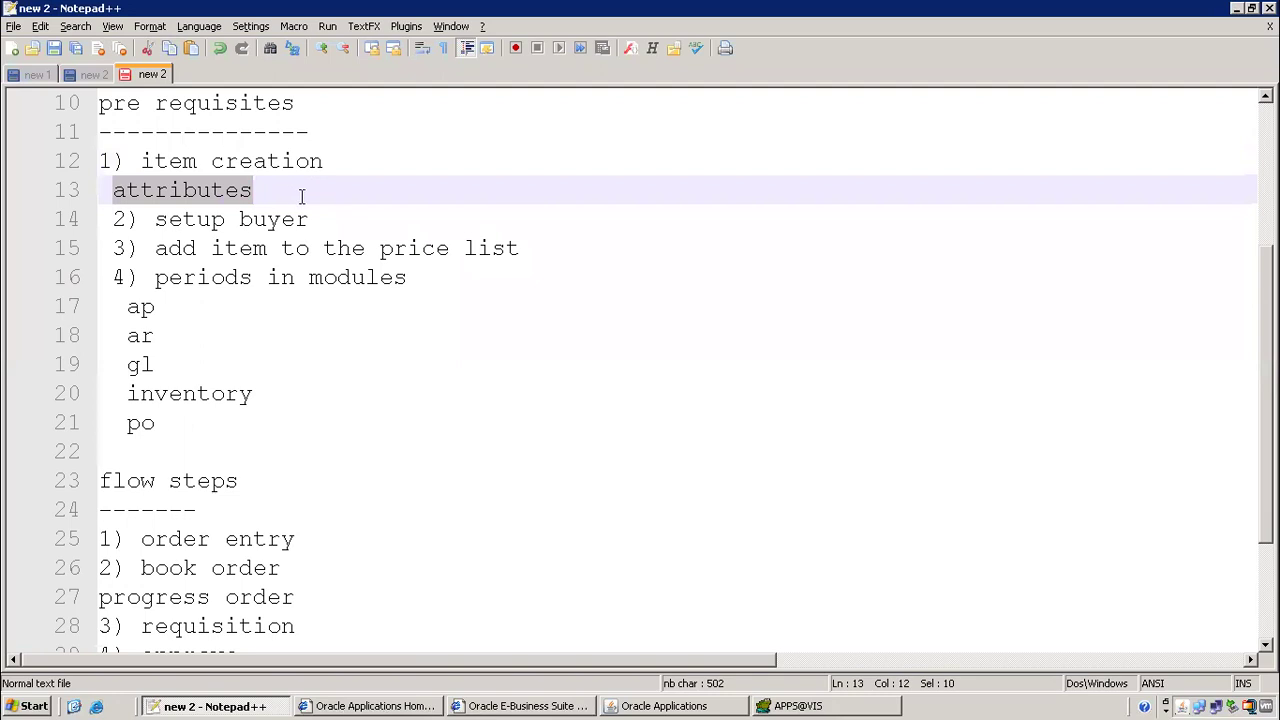
pyautogui.click(301, 196)
pyautogui.press('Return')
pyautogui.write('po')
pyautogui.press('Return')
pyautogui.write('wip')
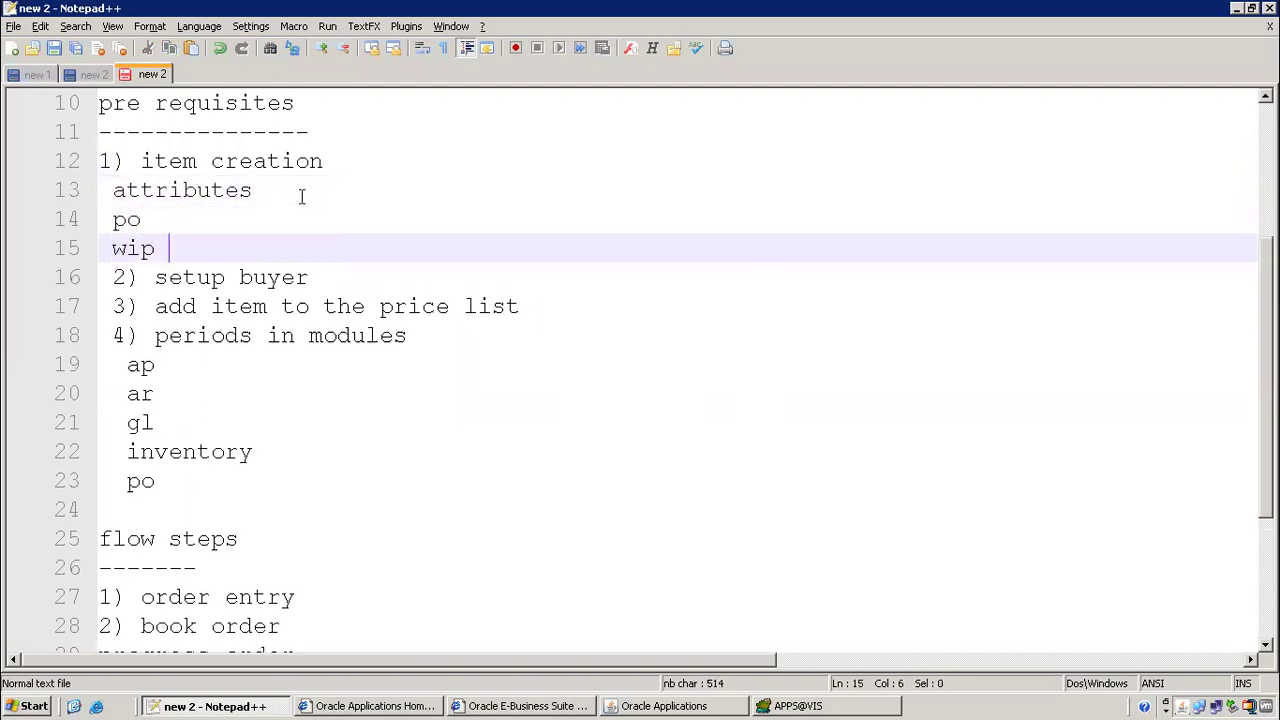
pyautogui.press('Return')
pyautogui.write('gener')
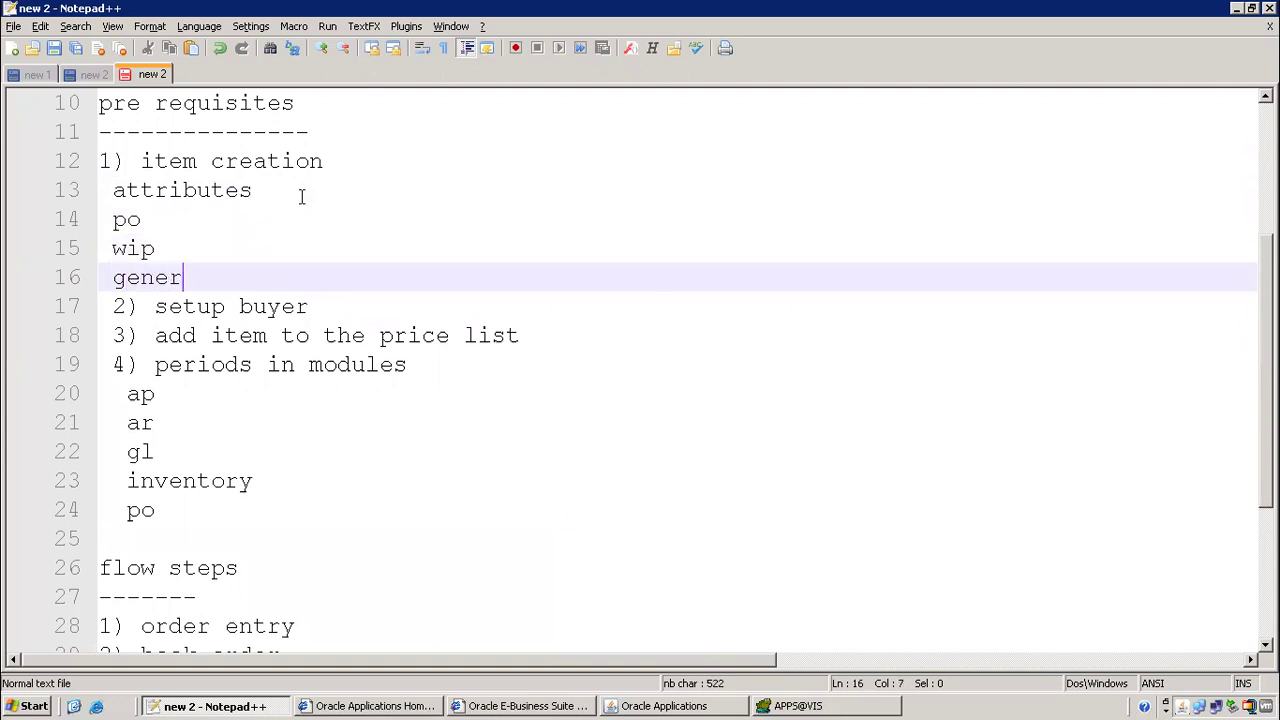
pyautogui.write('al planning')
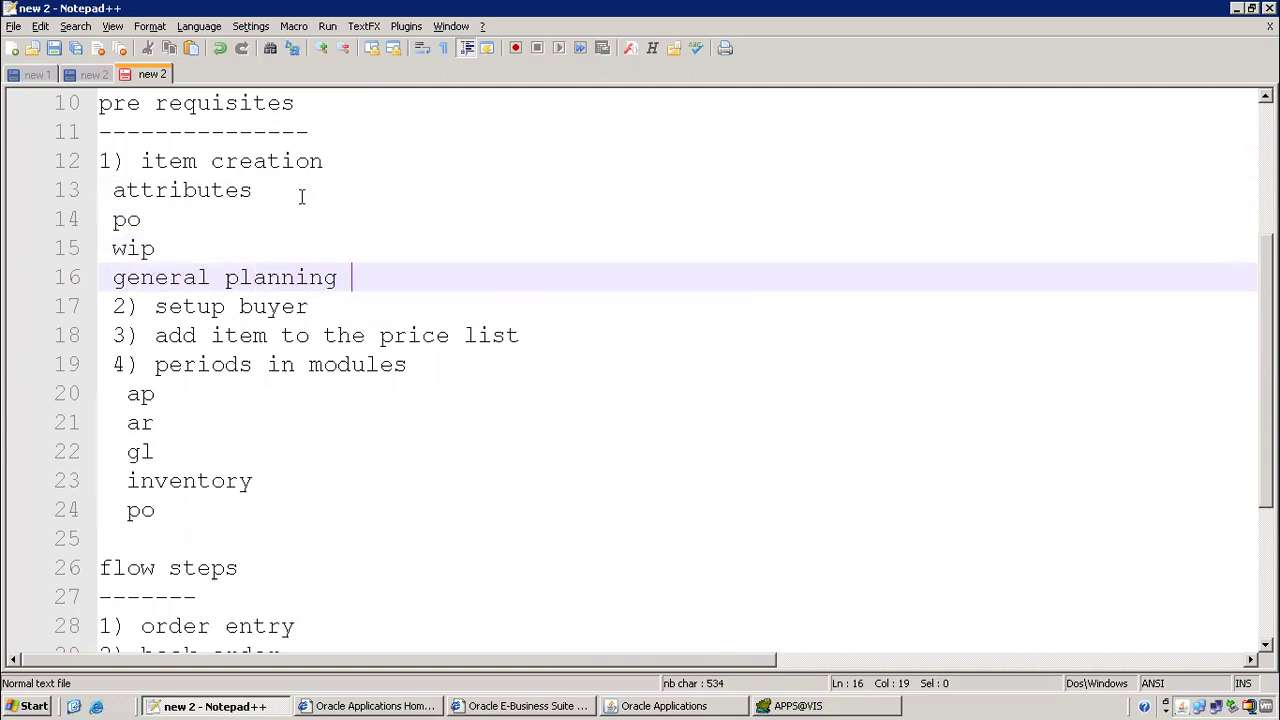
pyautogui.press('Return')
pyautogui.write('om')
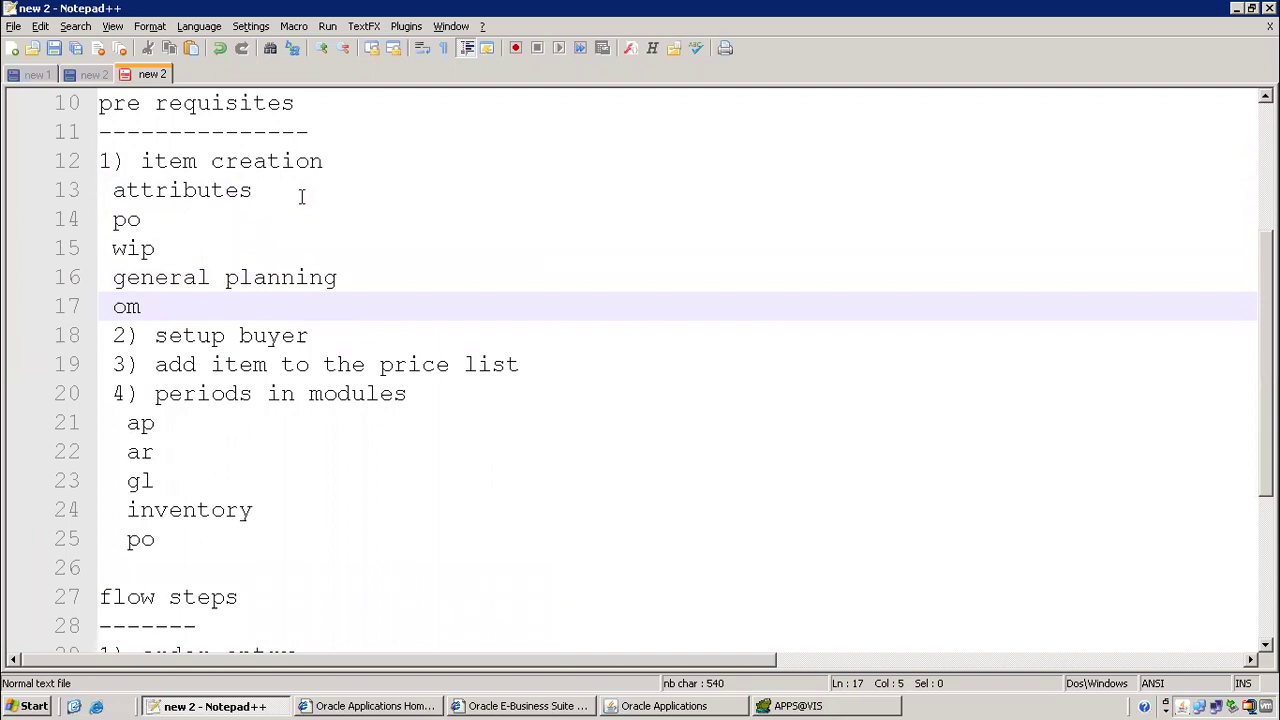
# Append a row of dashes to the po, wip and general planning lines
pyautogui.click(189, 216)
pyautogui.write('-')
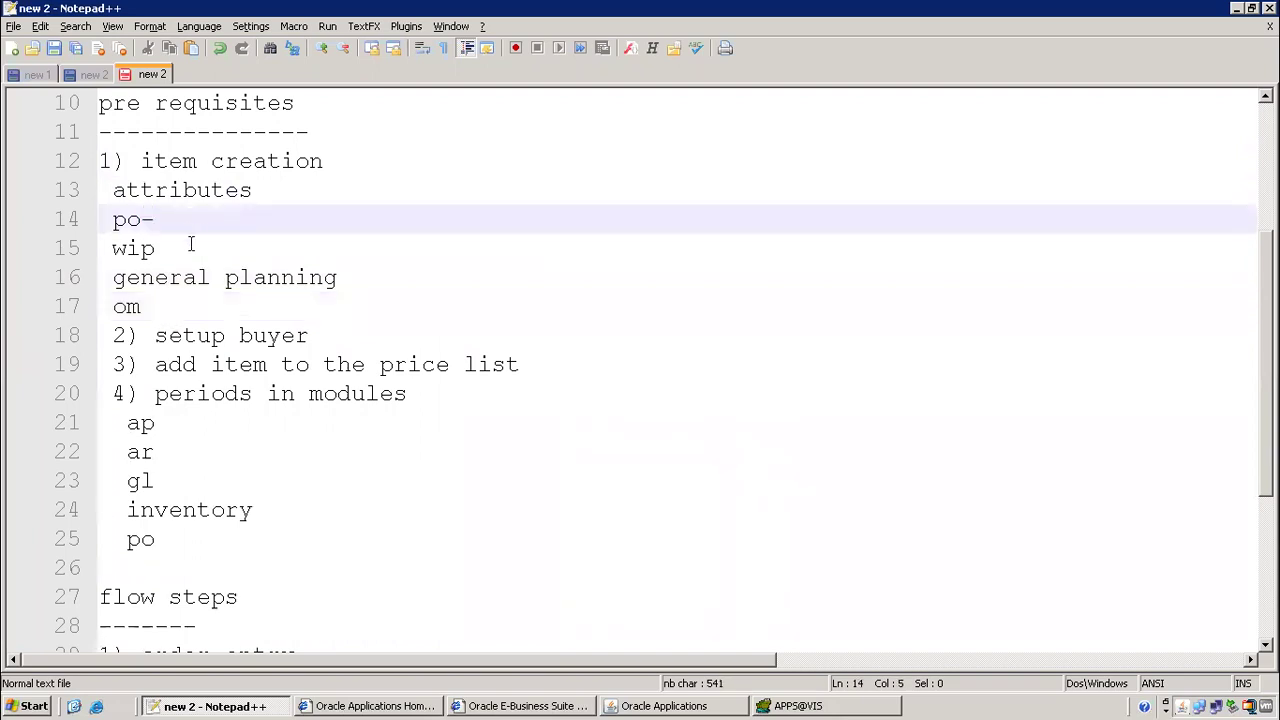
pyautogui.write('------')
pyautogui.click(204, 250)
pyautogui.write('--------')
pyautogui.click(364, 277)
pyautogui.write('--------')
pyautogui.click(240, 312)
pyautogui.write('-------')
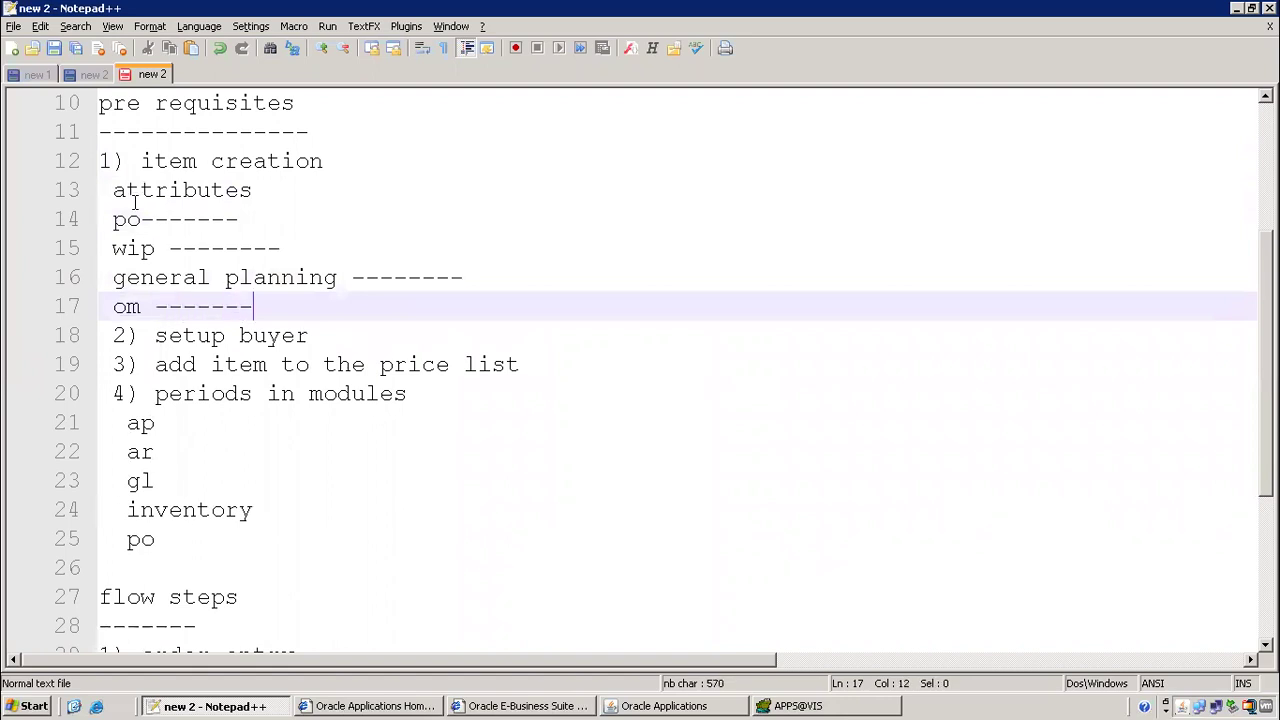
pyautogui.moveTo(116, 180); pyautogui.dragTo(459, 313)
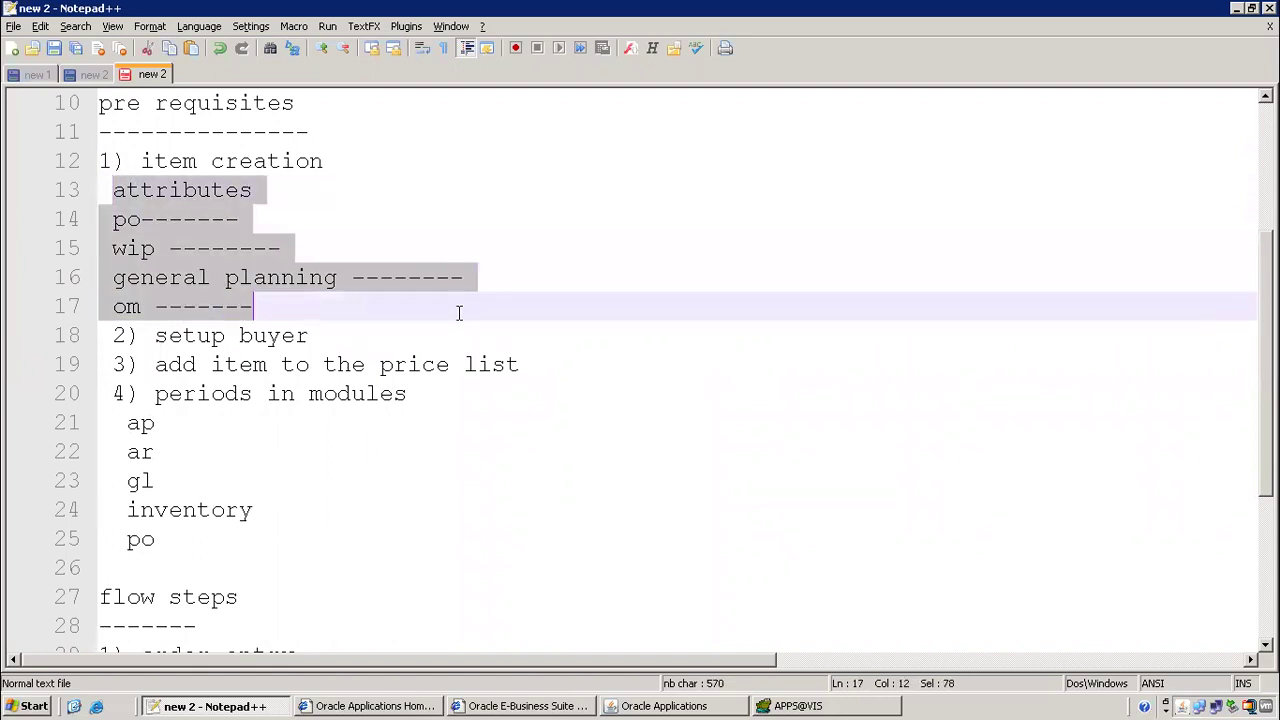
pyautogui.click(703, 706)
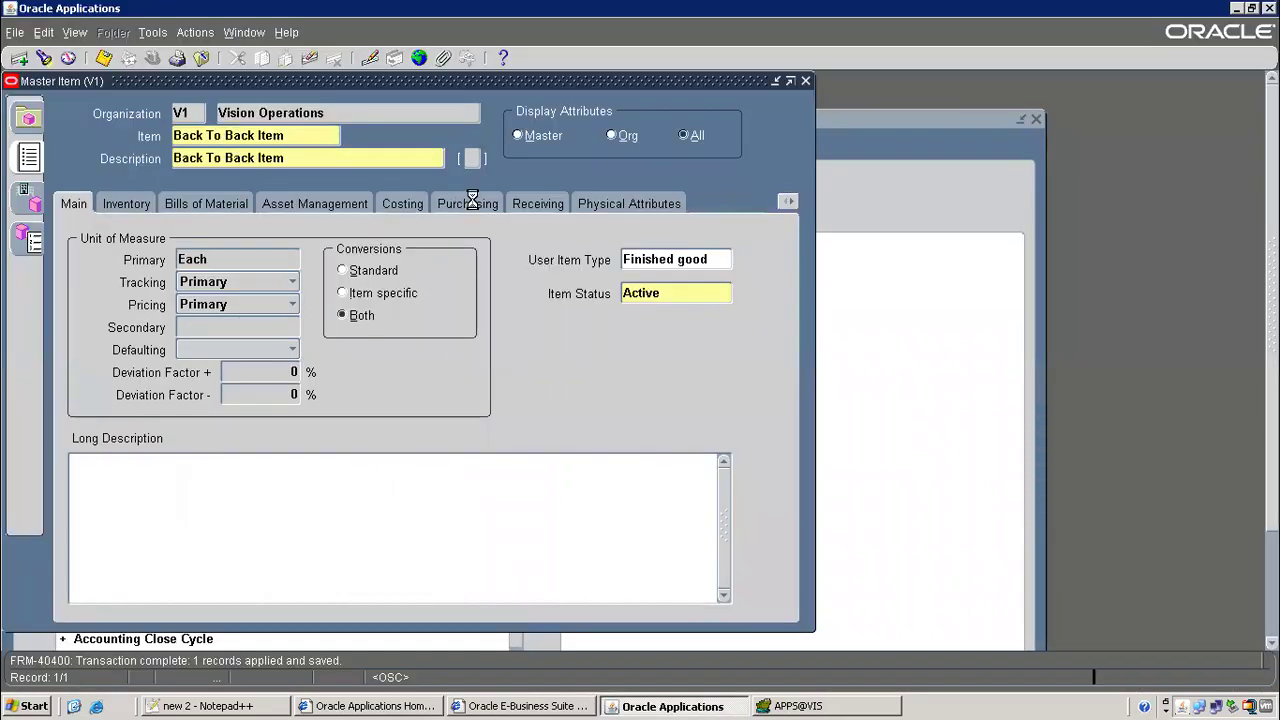
# Enter a list price of 3000 on the Purchasing tab and move to Default Buyer
pyautogui.click(472, 198)
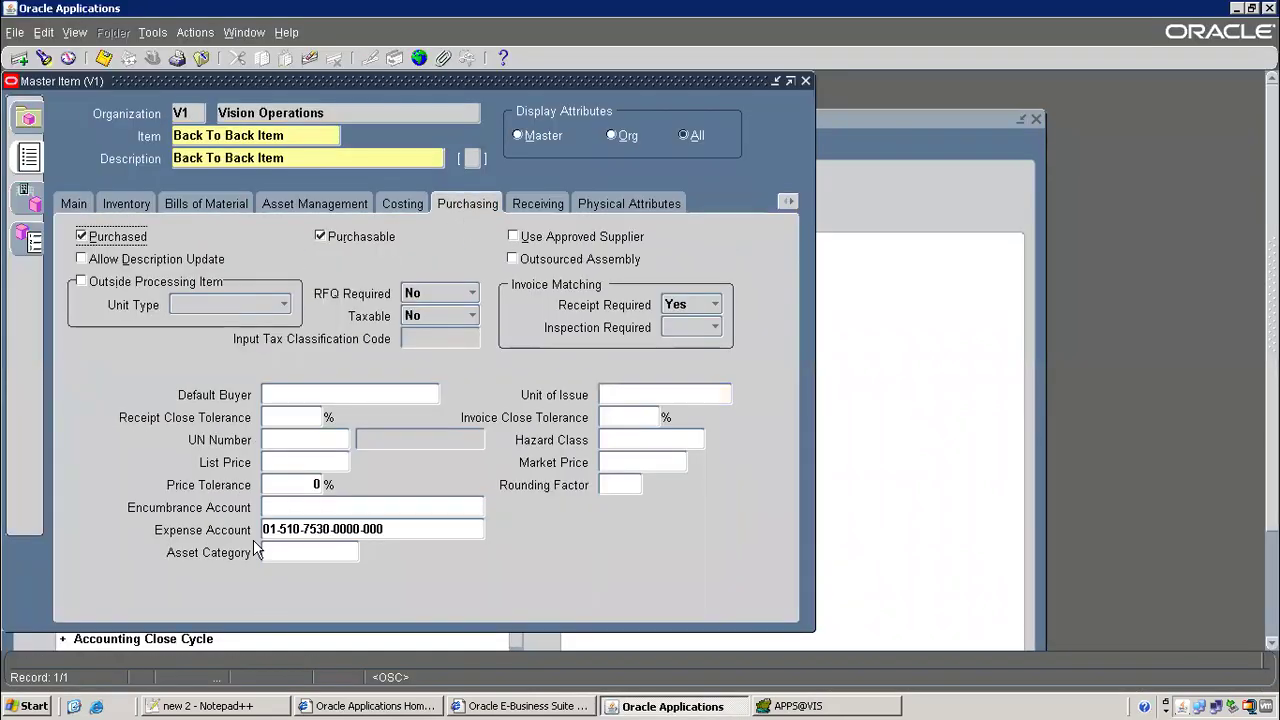
pyautogui.write('3000')
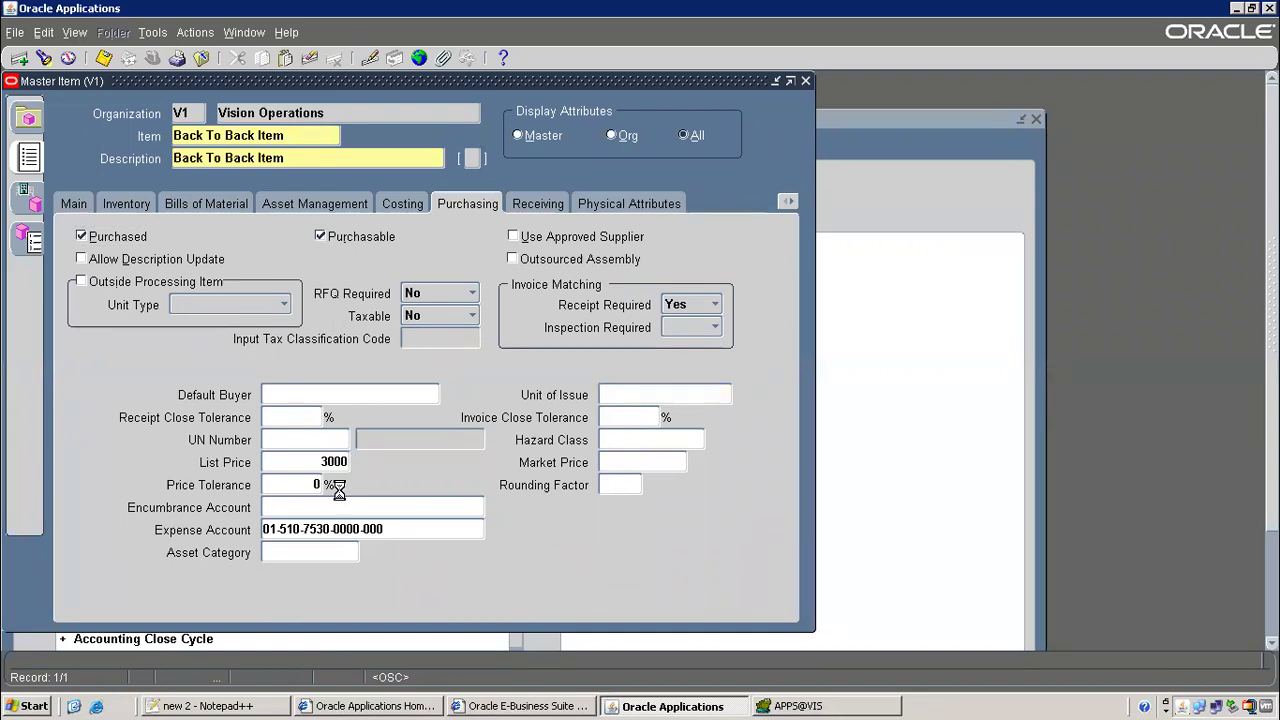
pyautogui.press('Tab')
pyautogui.click(296, 395)
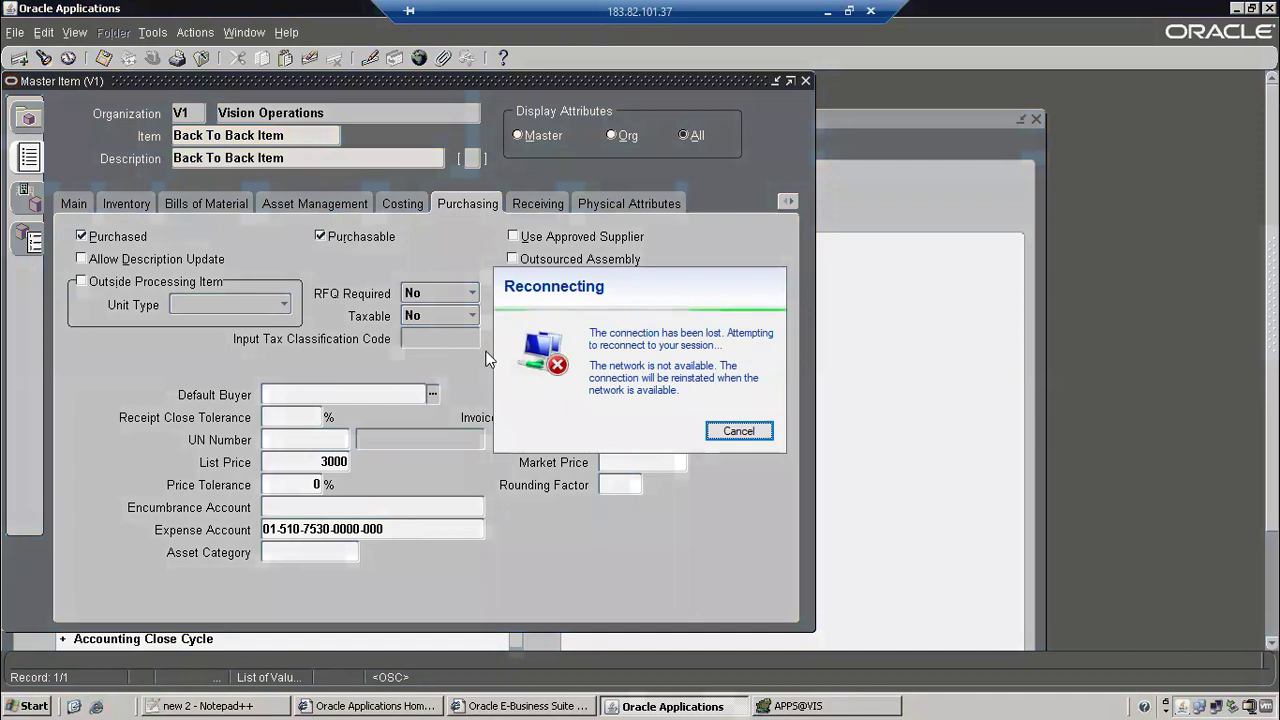
# Cancel the session reconnection and bring up Remote Desktop Connection and the Wi-Fi list
pyautogui.click(746, 436)
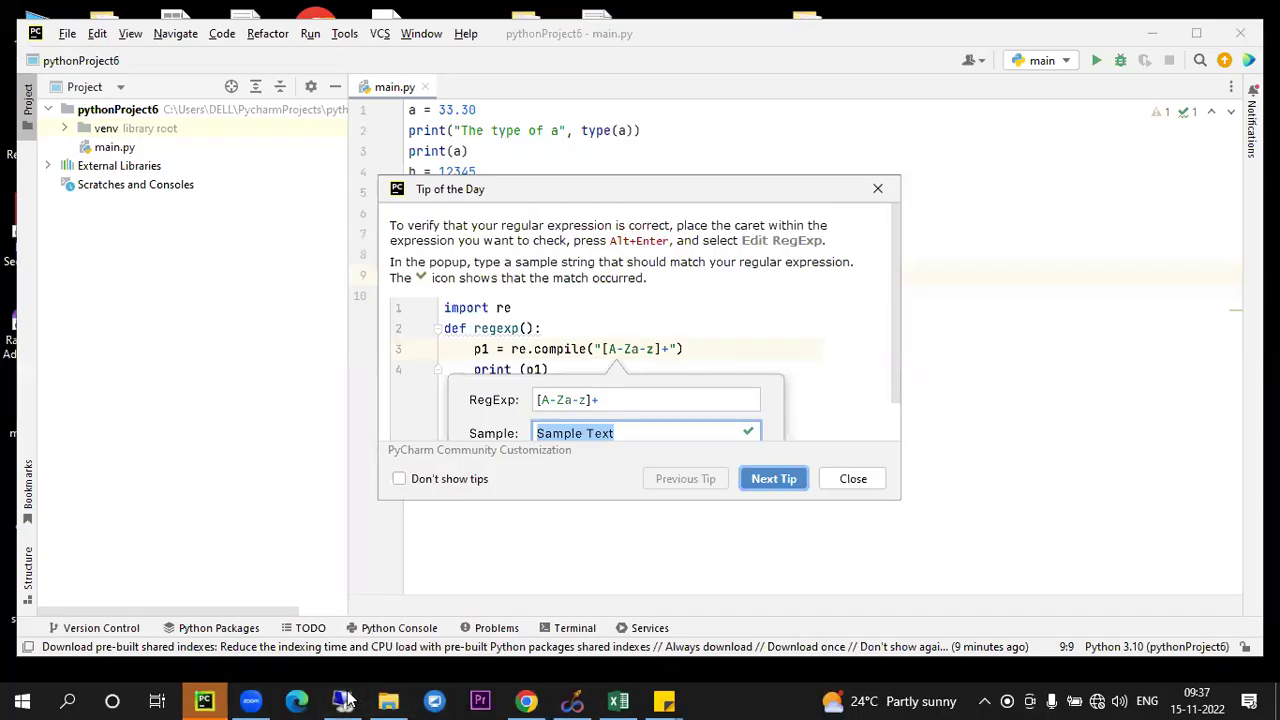
pyautogui.click(343, 700)
pyautogui.click(1108, 700)
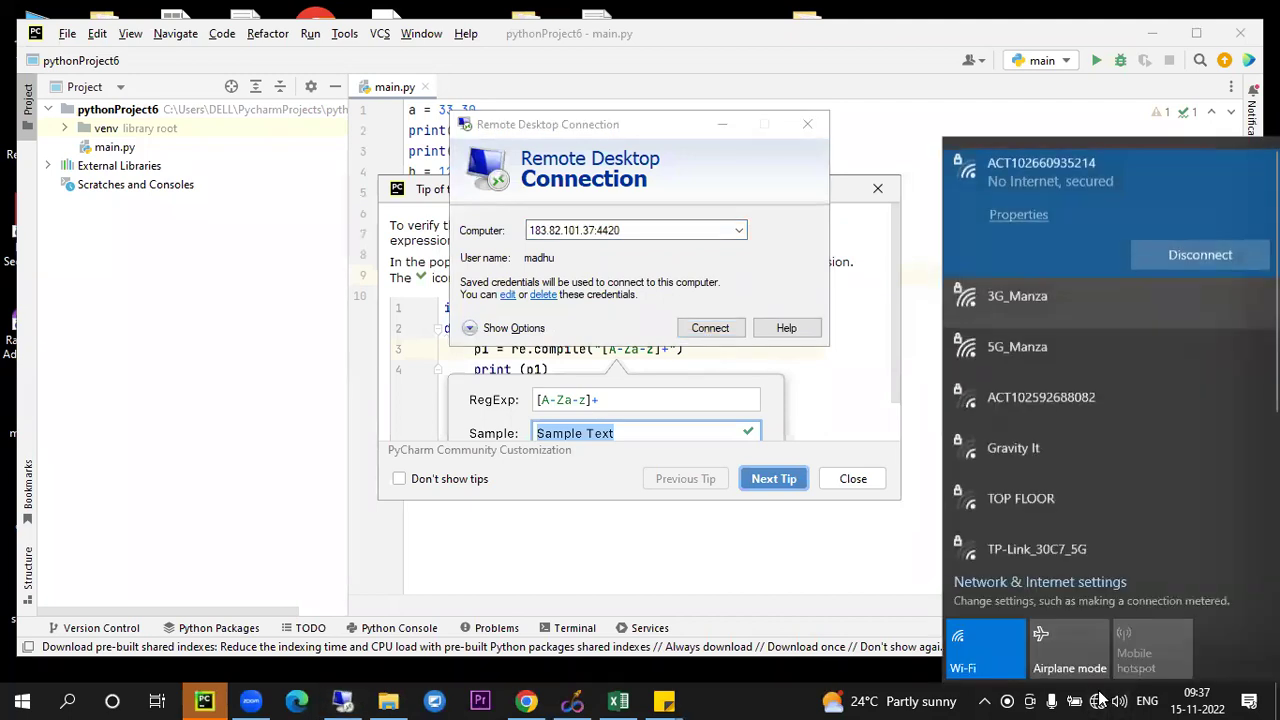
# Connect to a different Wi-Fi network, then reconnect Remote Desktop to the server
pyautogui.press('Down')
pyautogui.press('Return')
pyautogui.press('Return')
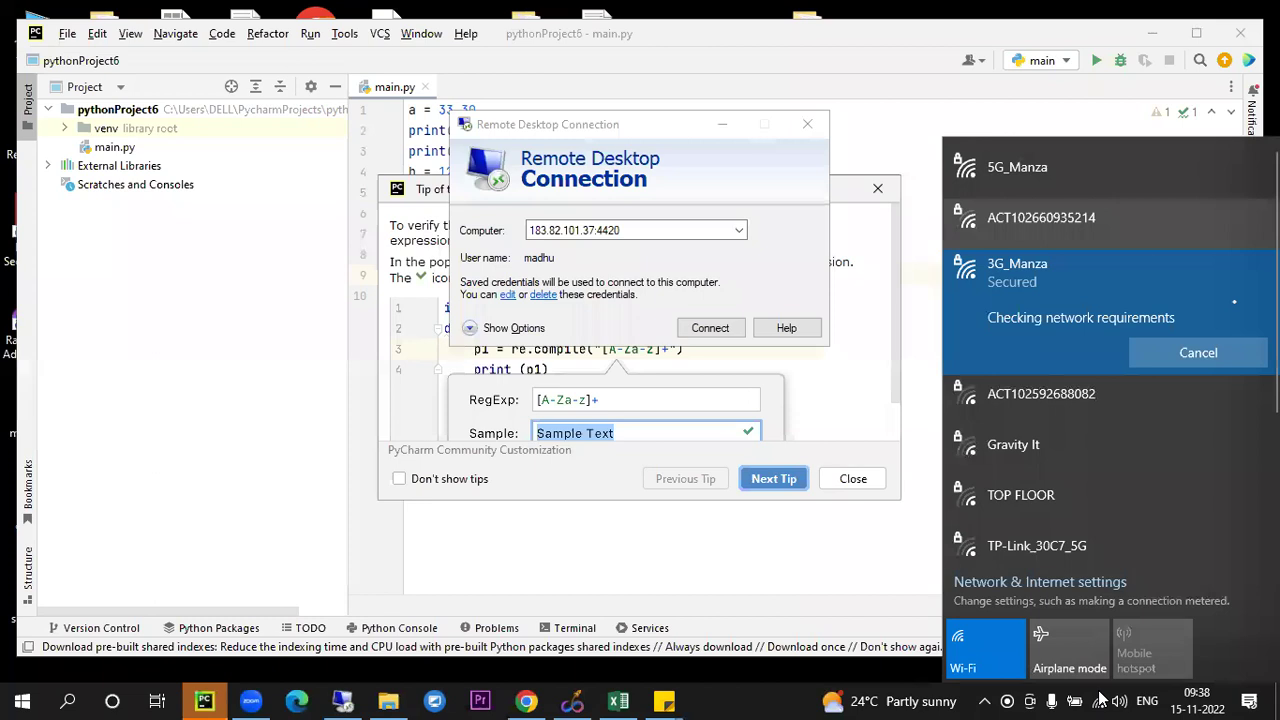
pyautogui.click(1100, 697)
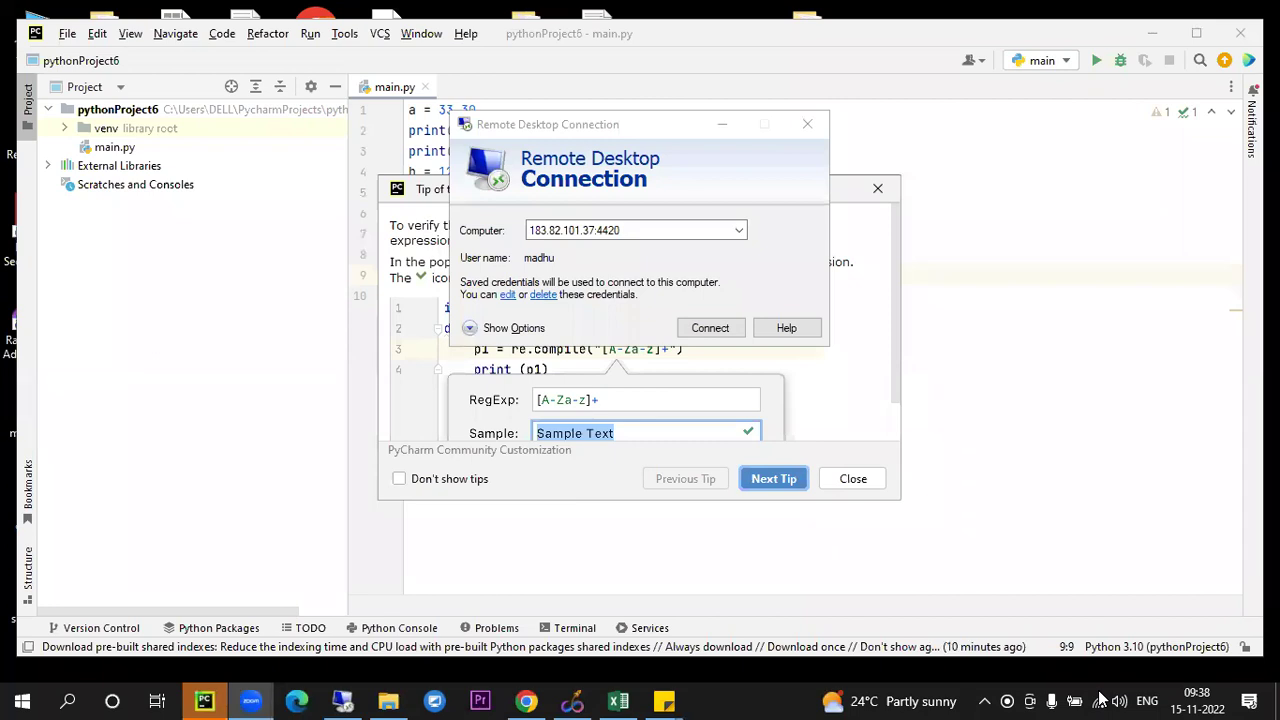
pyautogui.click(342, 700)
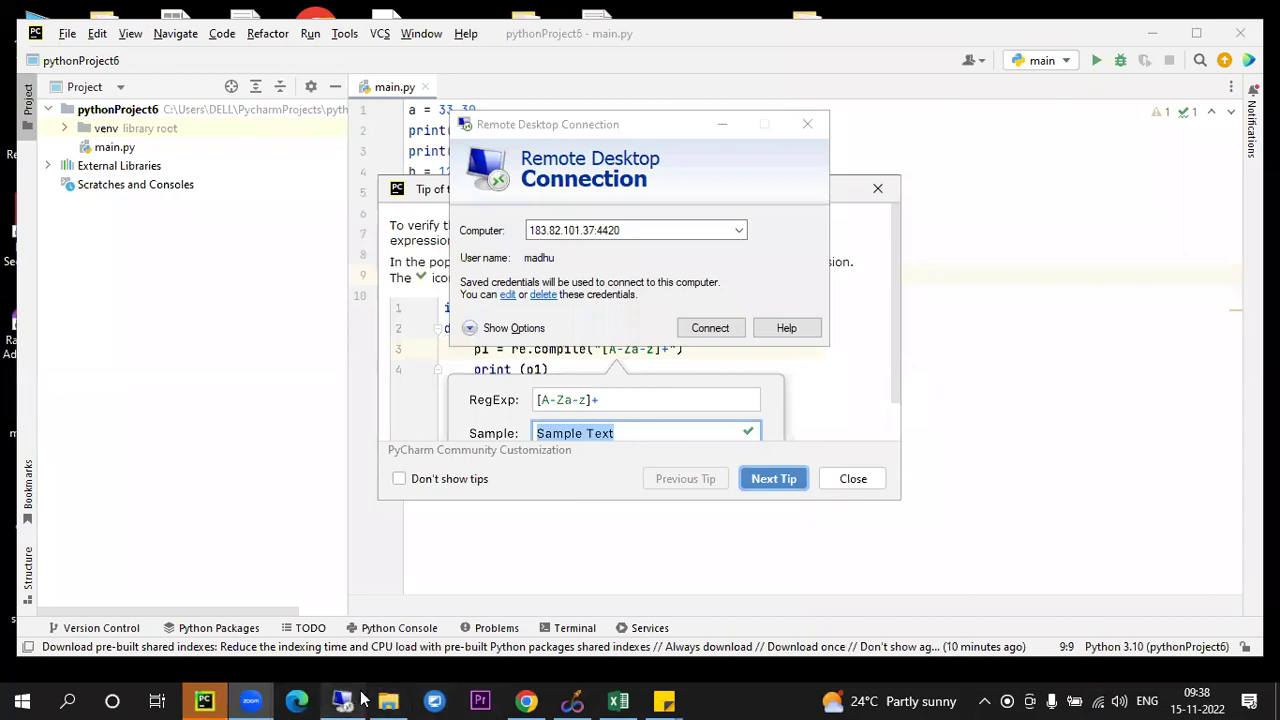
pyautogui.click(703, 327)
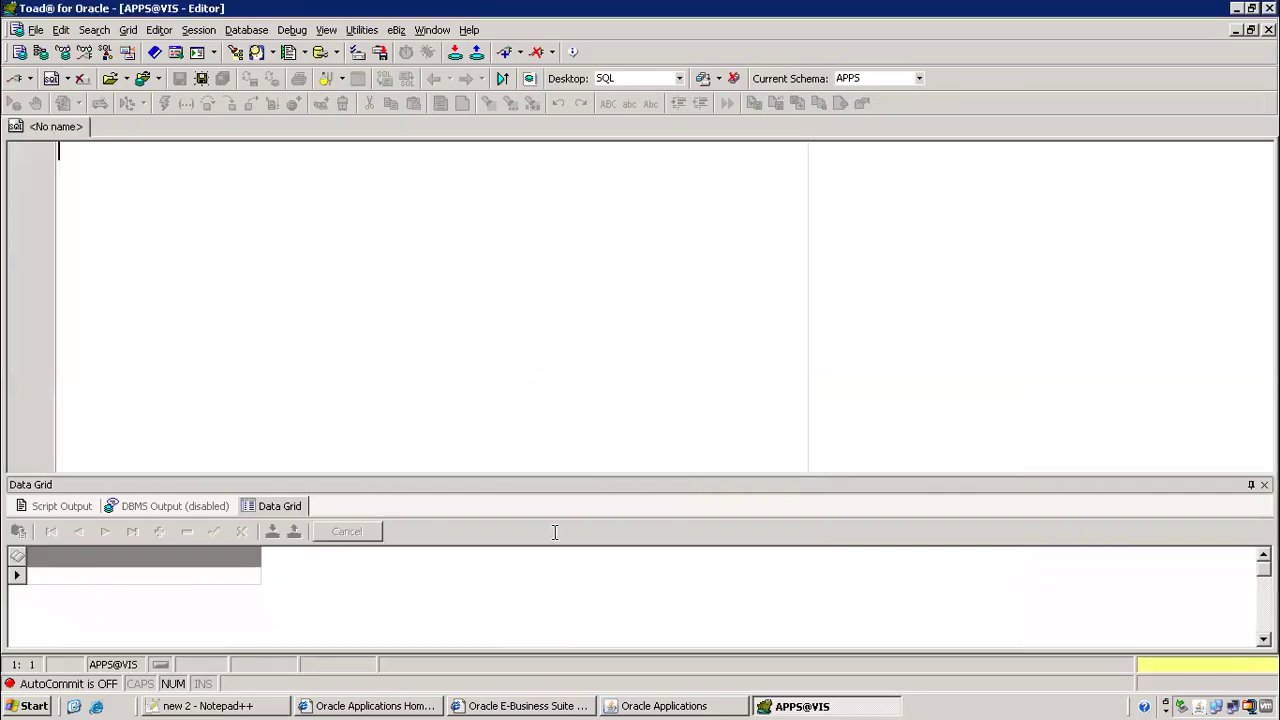
# Look up buyers matching 'st', set the matching one as Default Buyer, and save
pyautogui.click(672, 706)
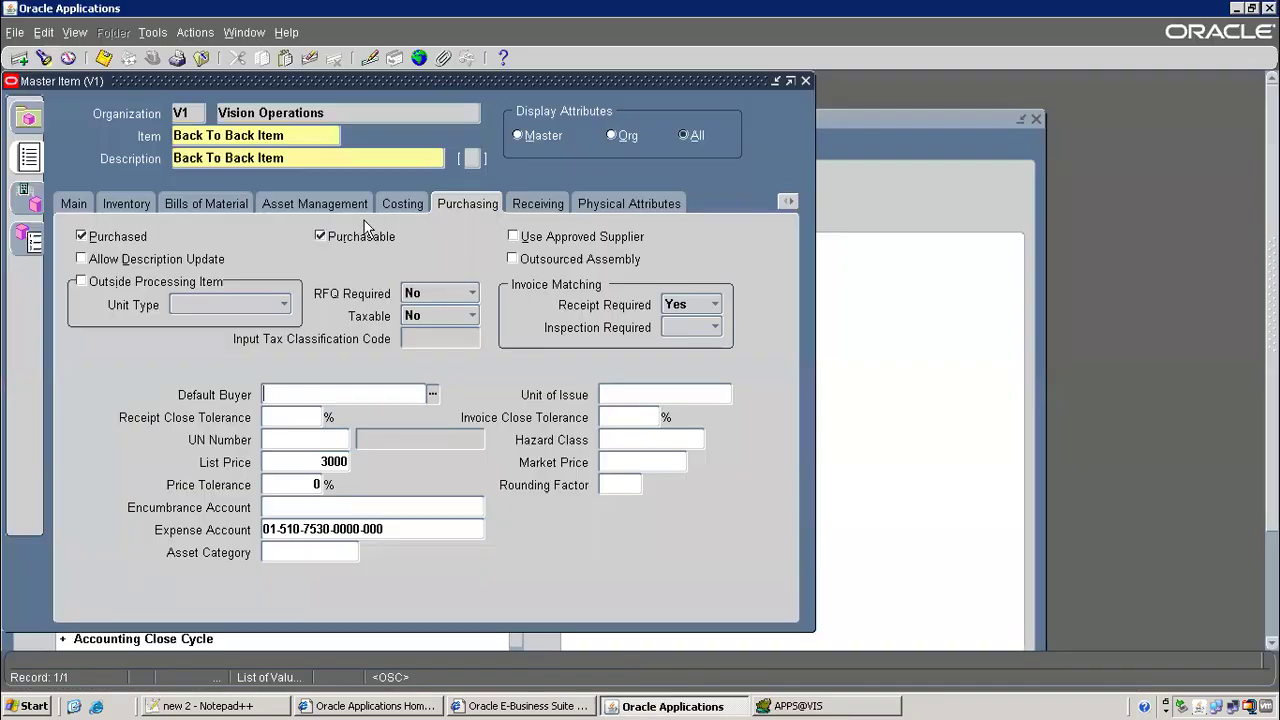
pyautogui.click(290, 395)
pyautogui.write('st')
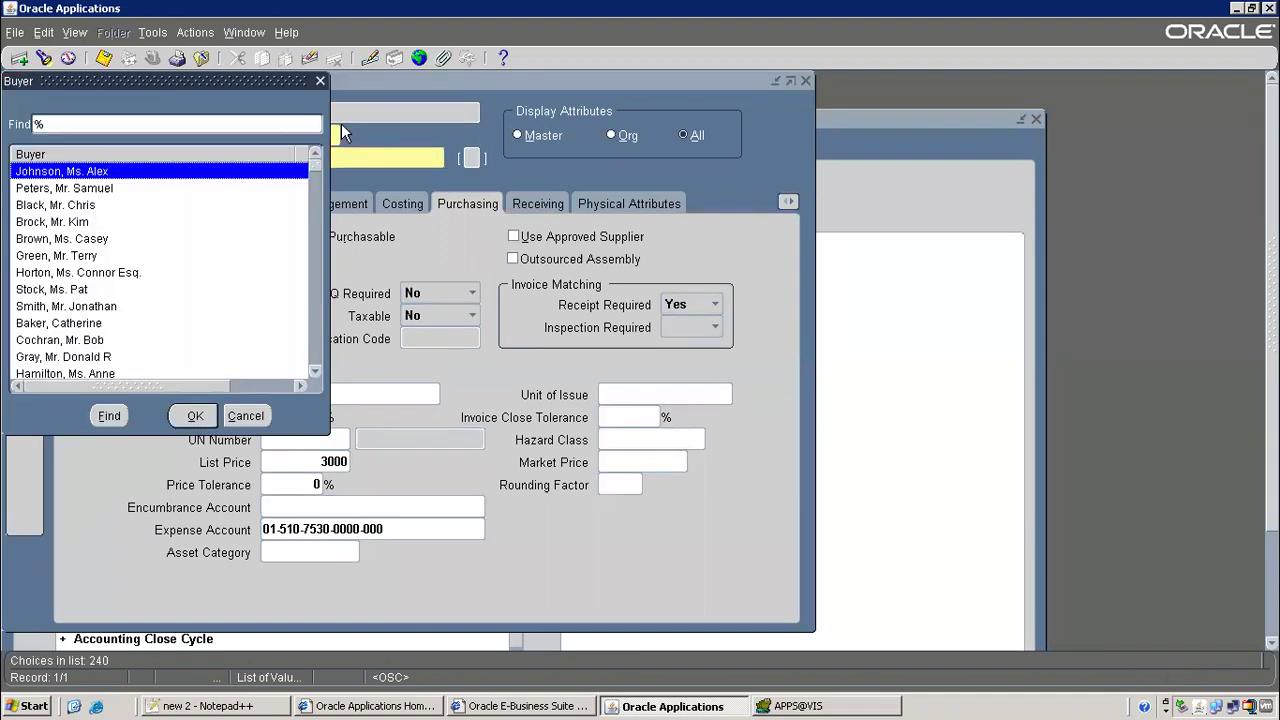
pyautogui.click(255, 416)
pyautogui.click(324, 394)
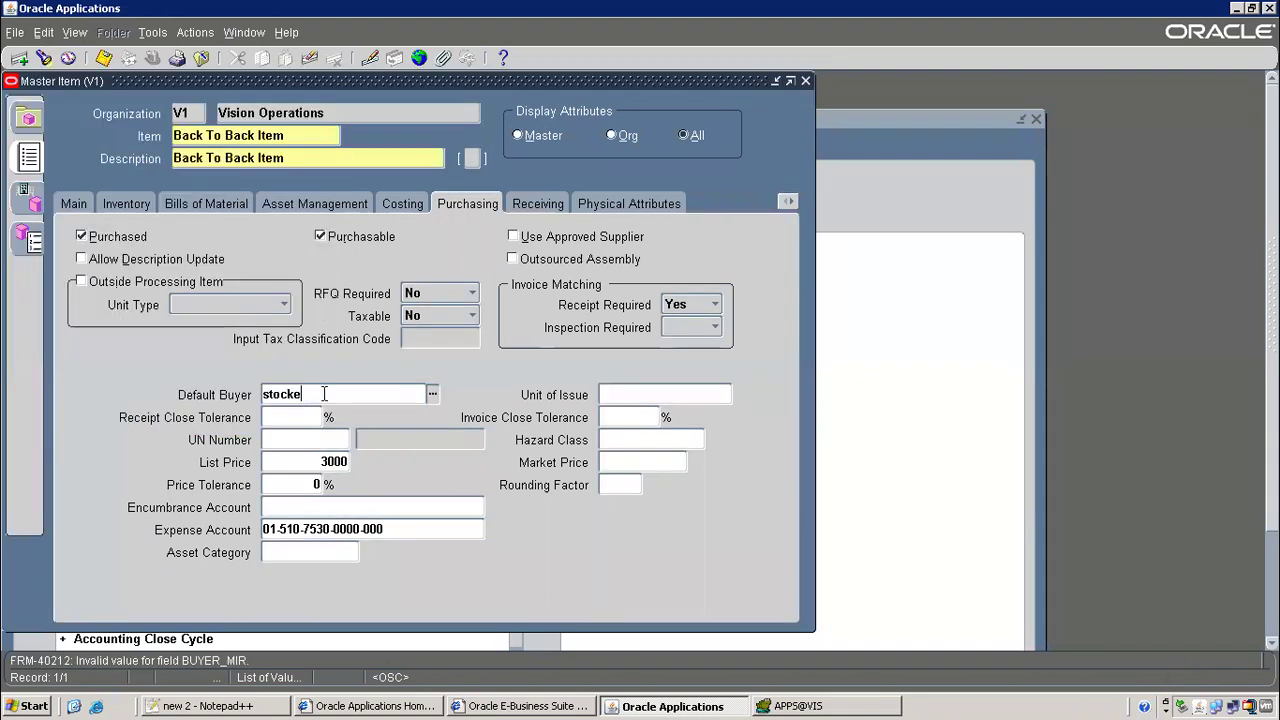
pyautogui.press('Tab')
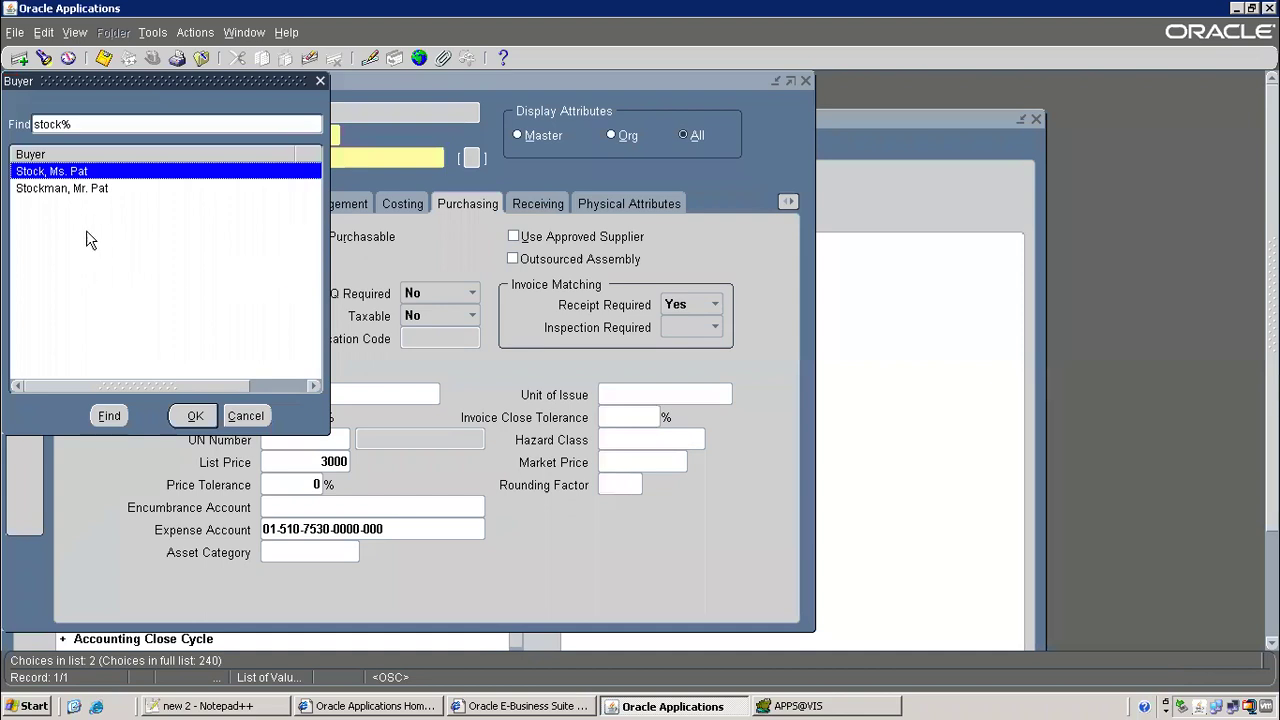
pyautogui.doubleClick(86, 173)
pyautogui.click(297, 420)
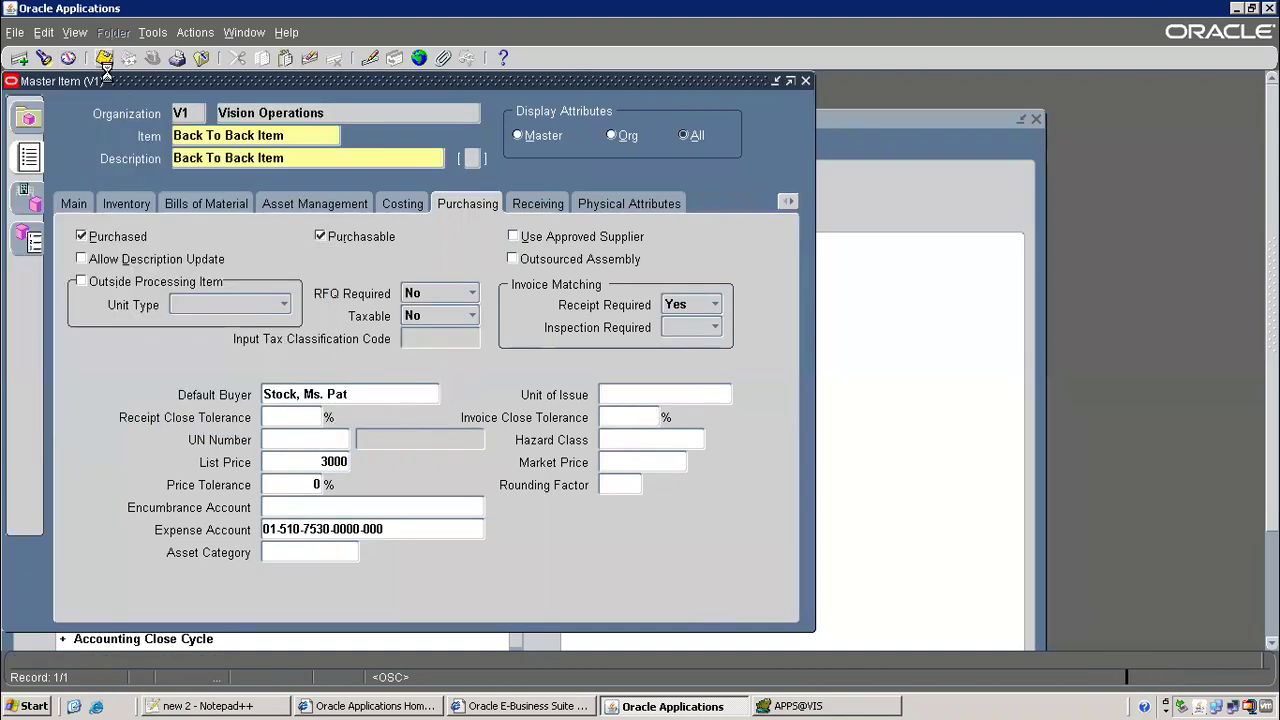
pyautogui.hotkey('ctrl', 's')
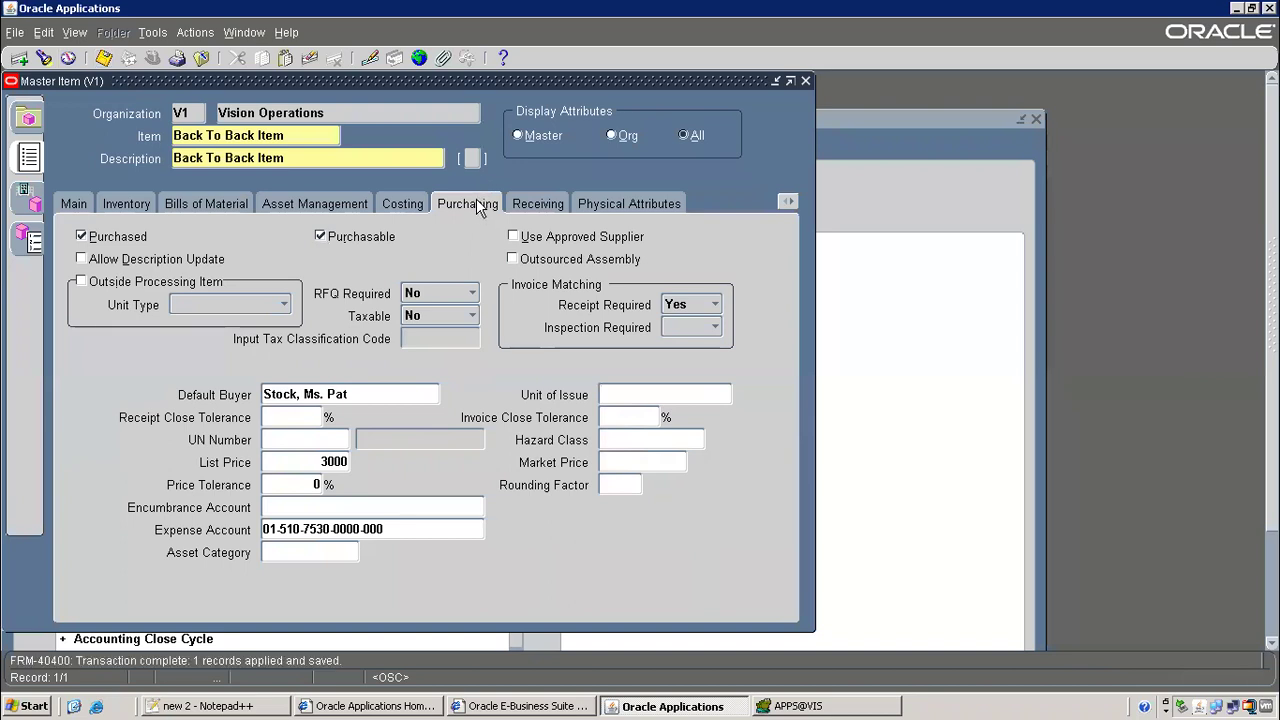
pyautogui.click(788, 201)
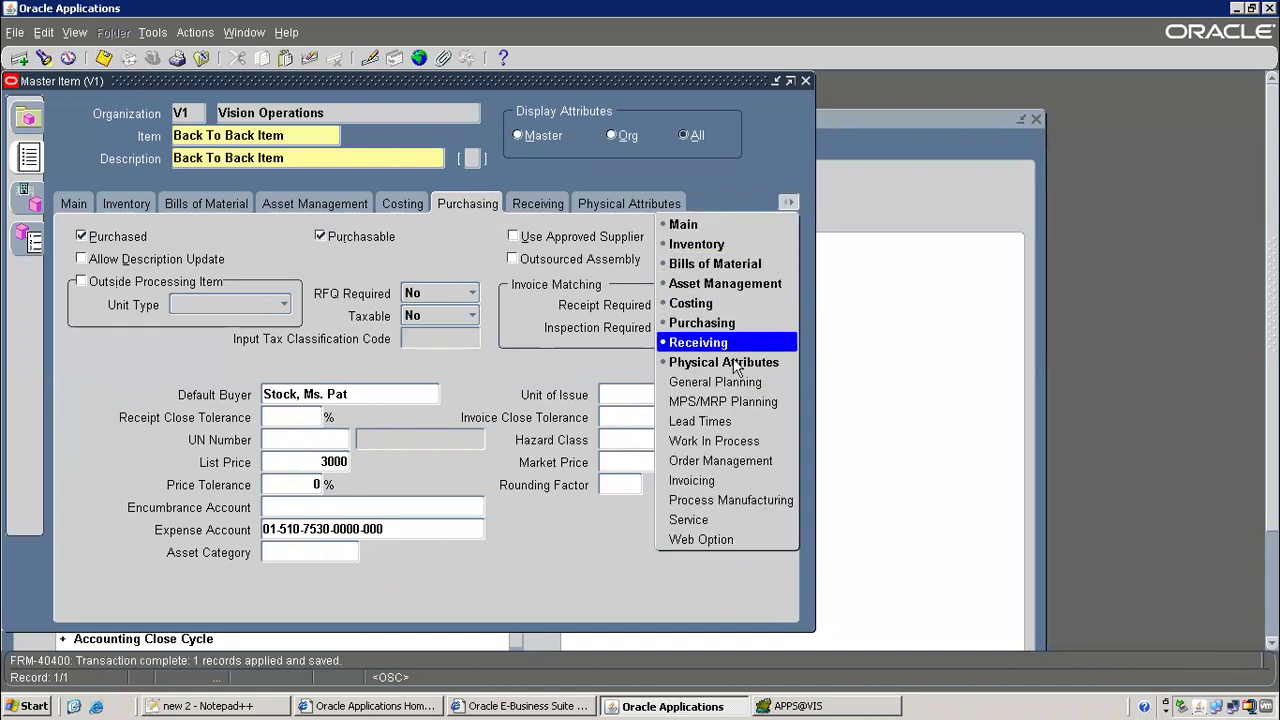
# Set Make or Buy to Buy under General Planning, save, then view Work In Process
pyautogui.click(714, 382)
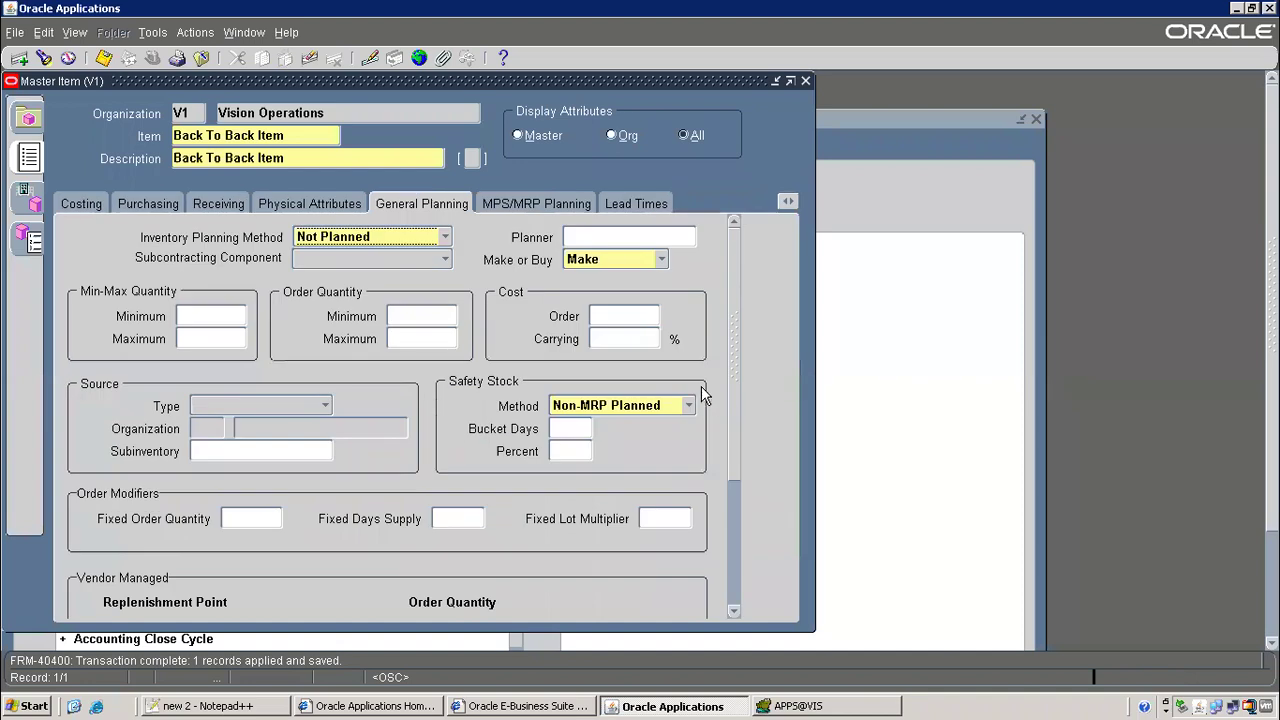
pyautogui.click(661, 259)
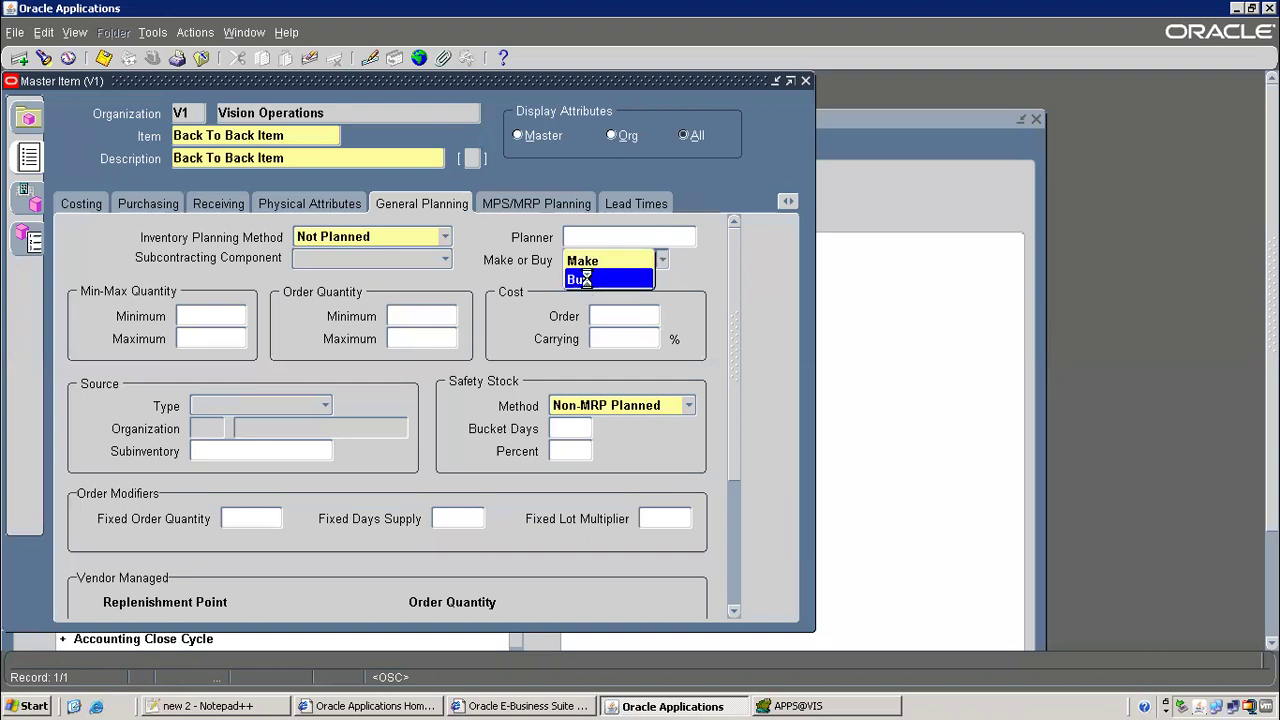
pyautogui.click(589, 281)
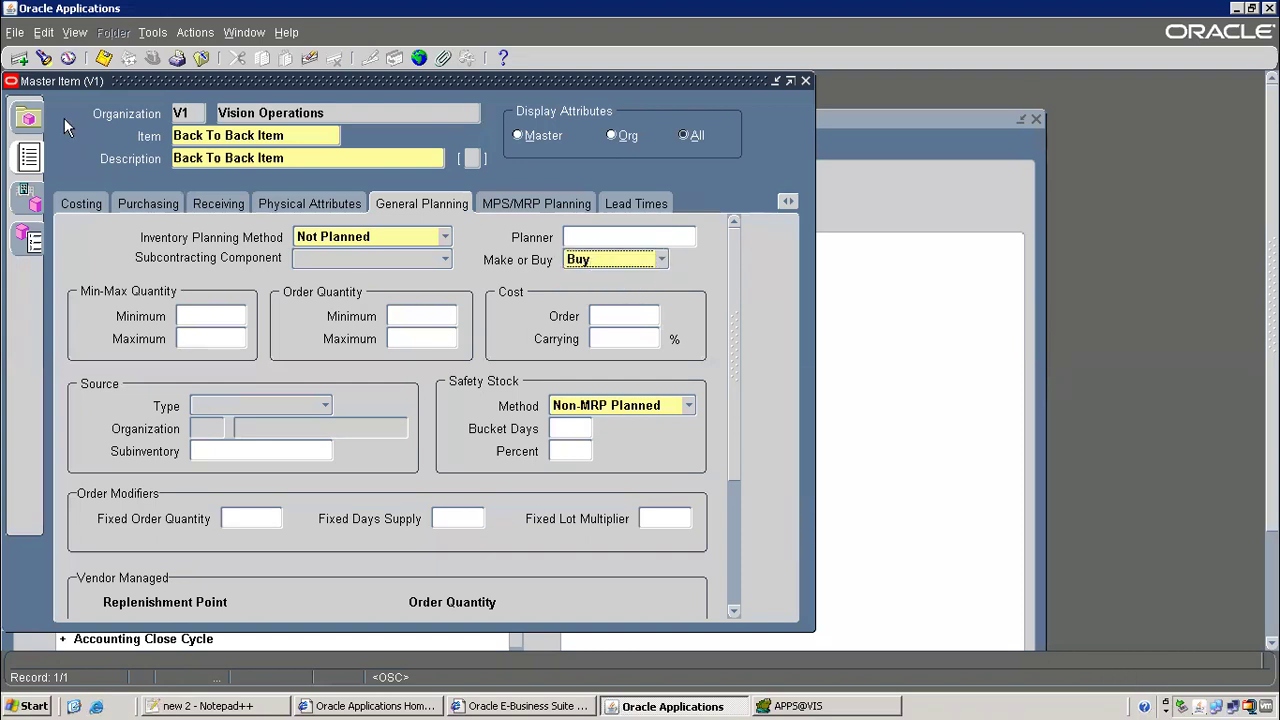
pyautogui.click(104, 58)
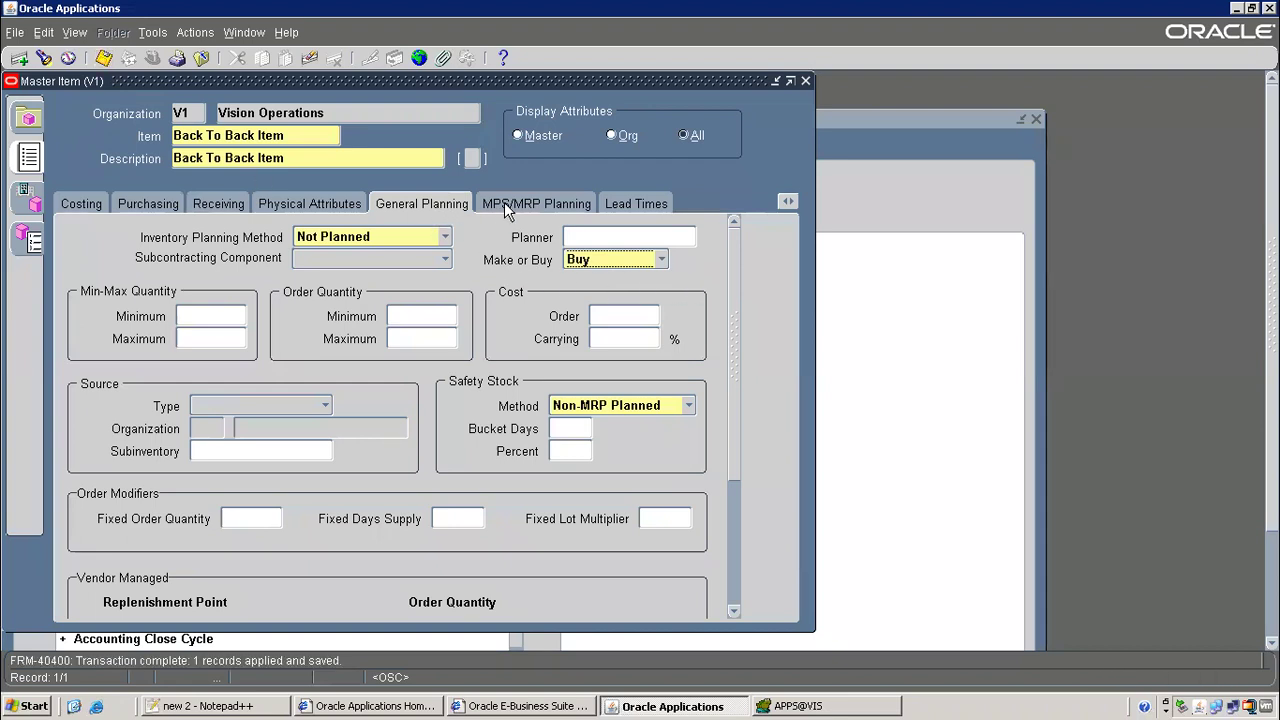
pyautogui.click(790, 201)
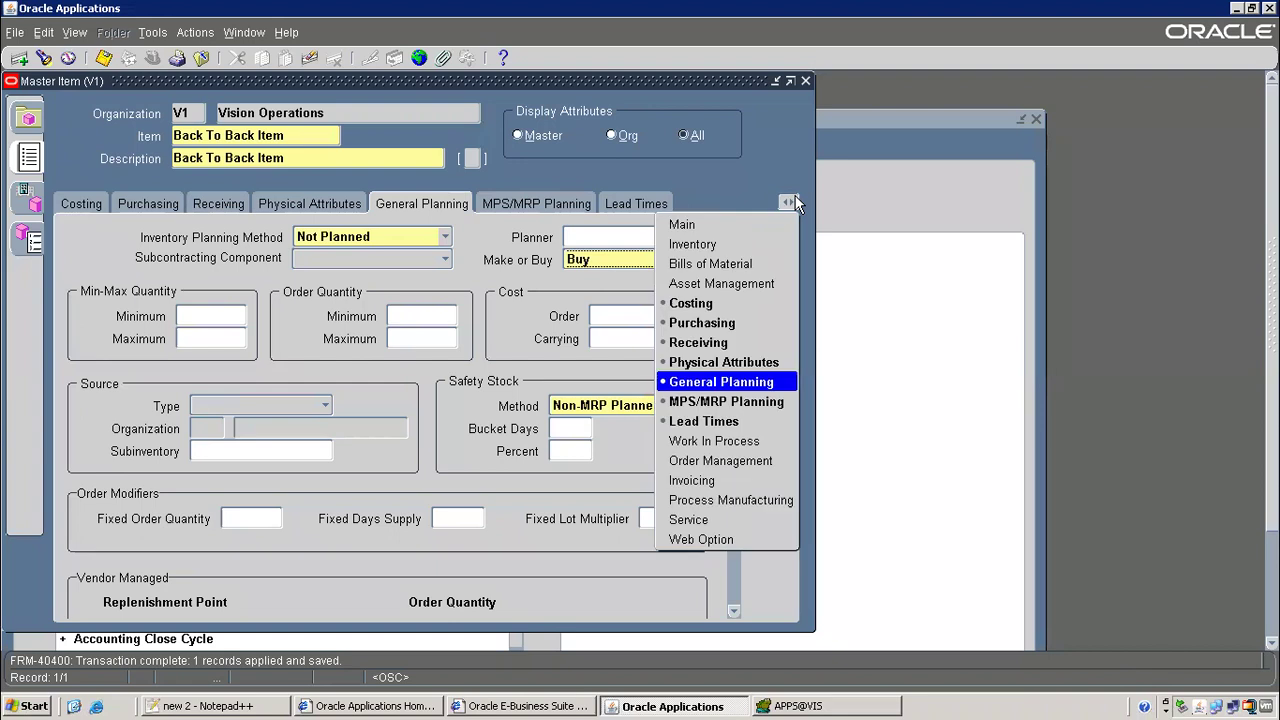
pyautogui.click(703, 443)
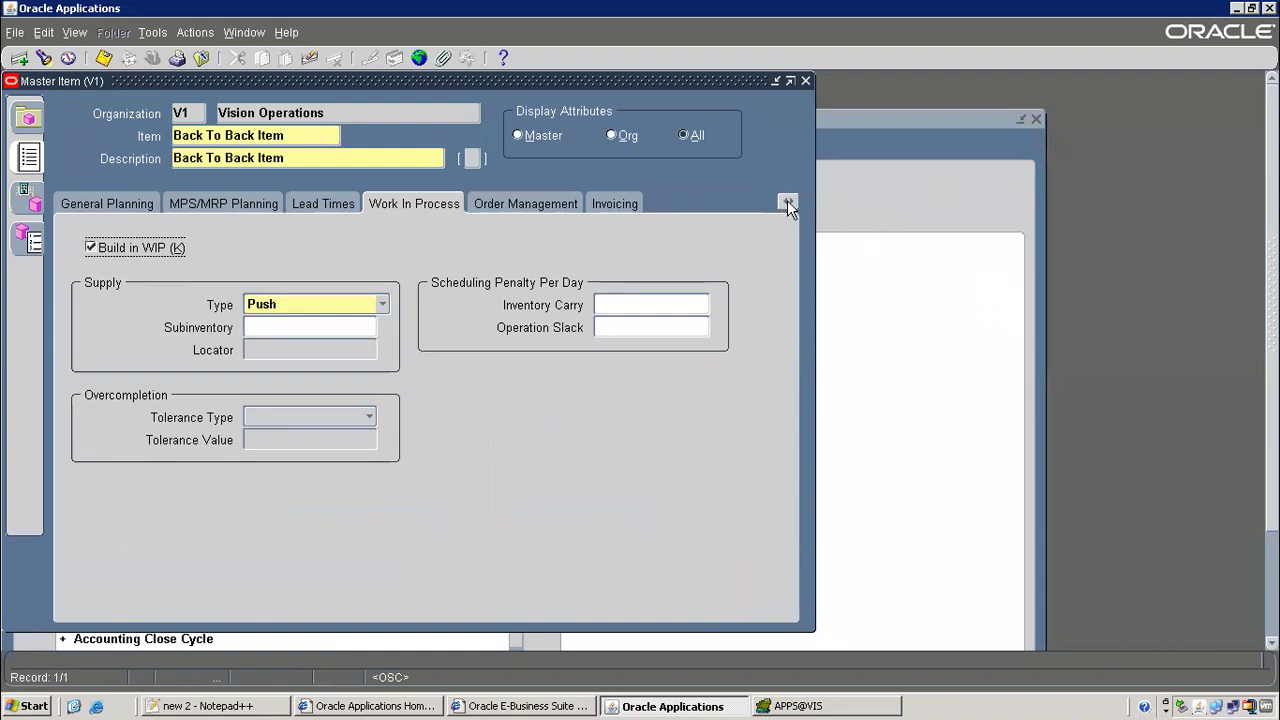
# Tick Assemble to Order under Order Management, save, and go back to Notepad++
pyautogui.click(788, 203)
pyautogui.click(697, 458)
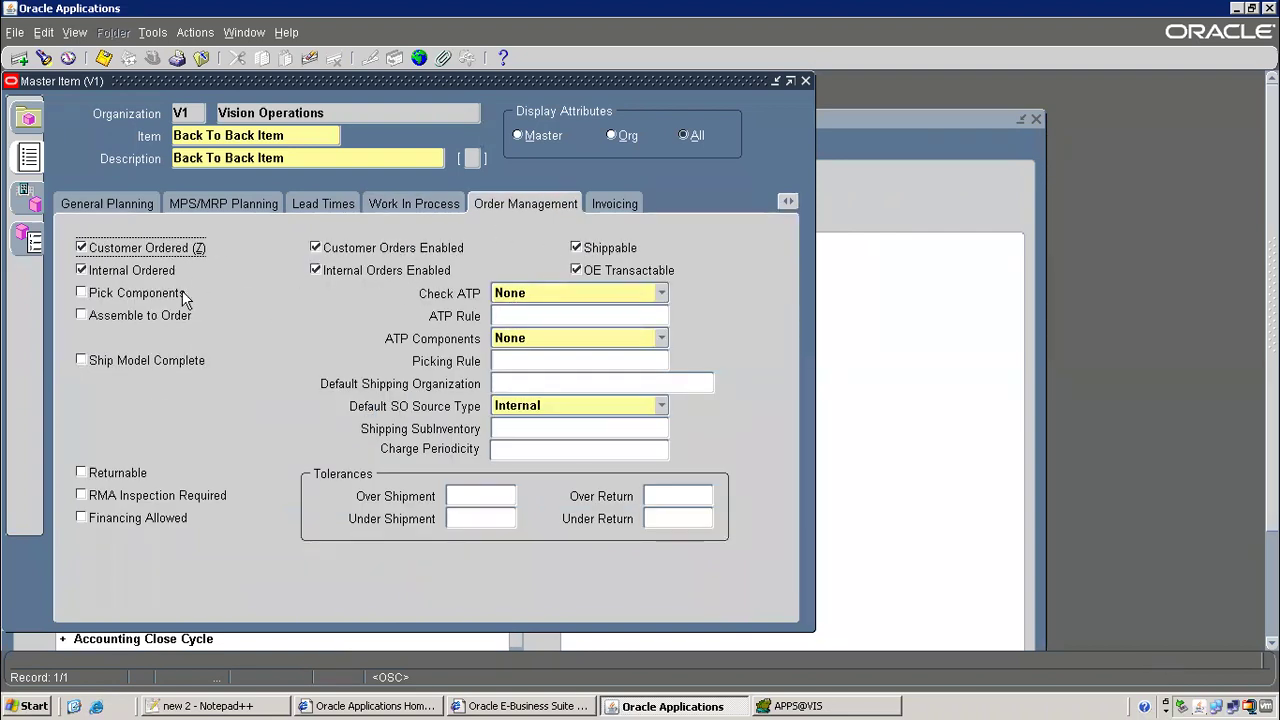
pyautogui.click(86, 315)
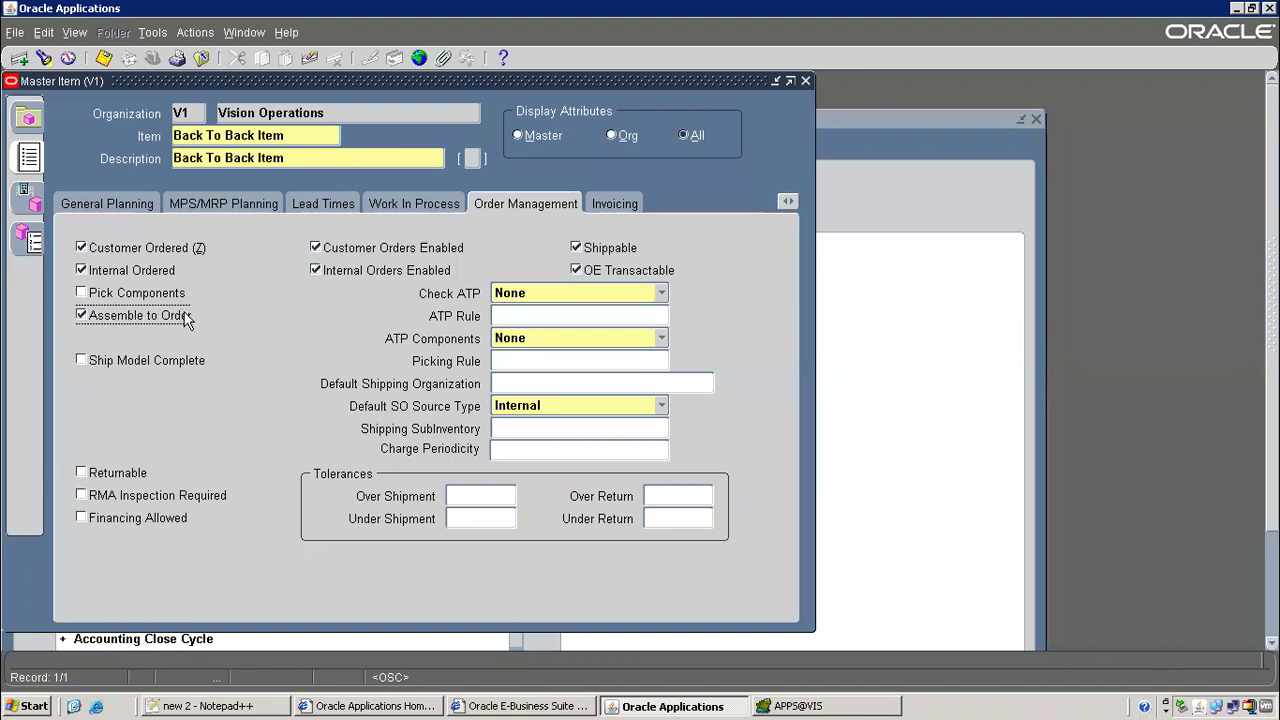
pyautogui.click(104, 58)
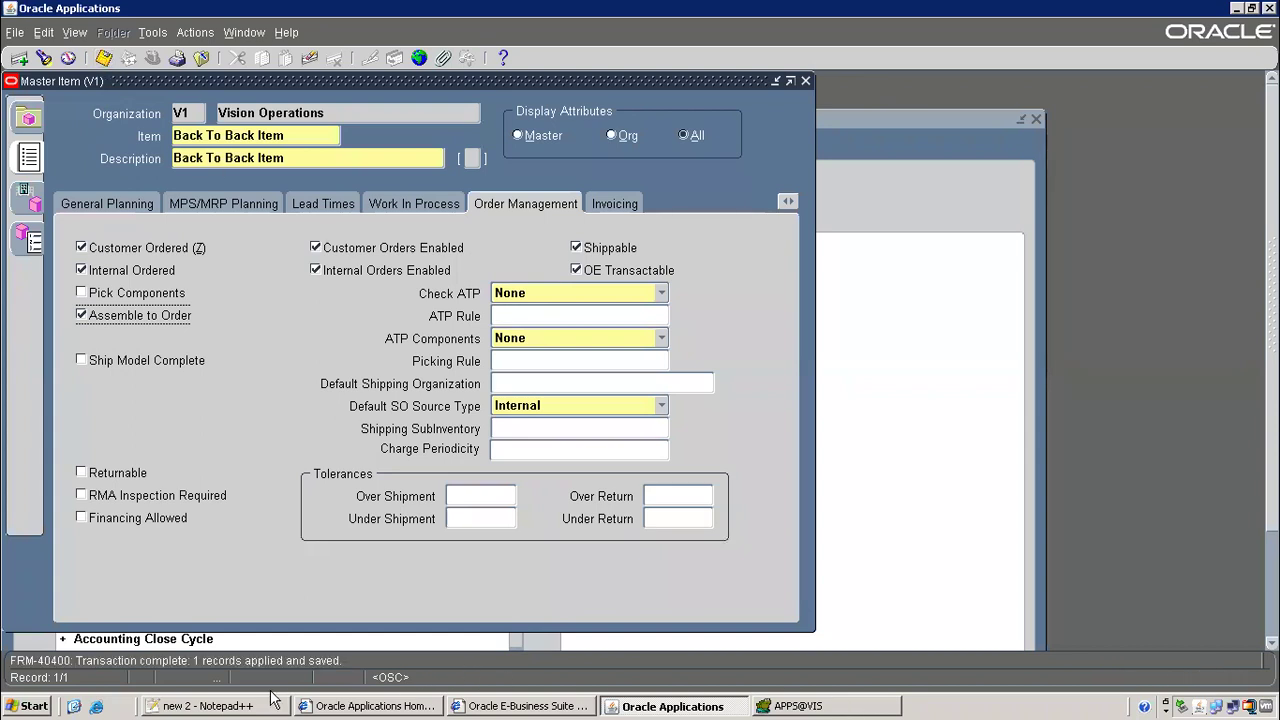
pyautogui.click(257, 705)
pyautogui.click(277, 307)
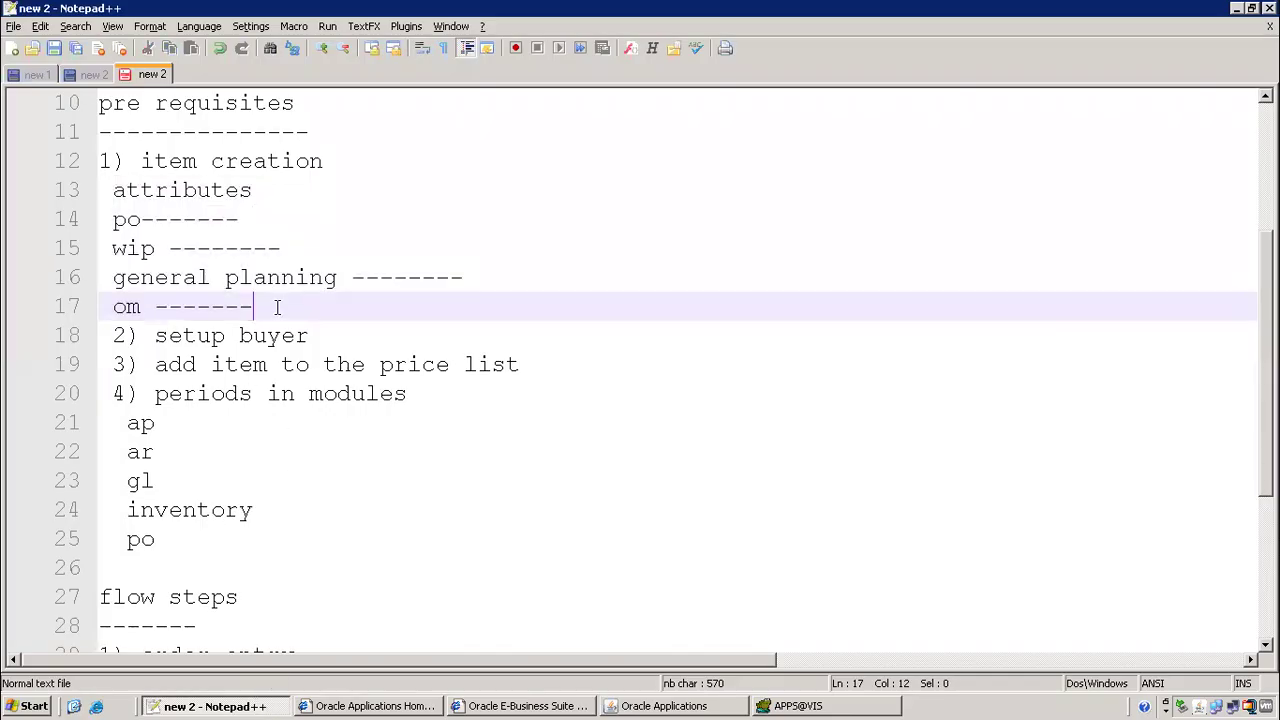
# Add three new lines, pto, cto and ato, under the wip note
pyautogui.click(337, 242)
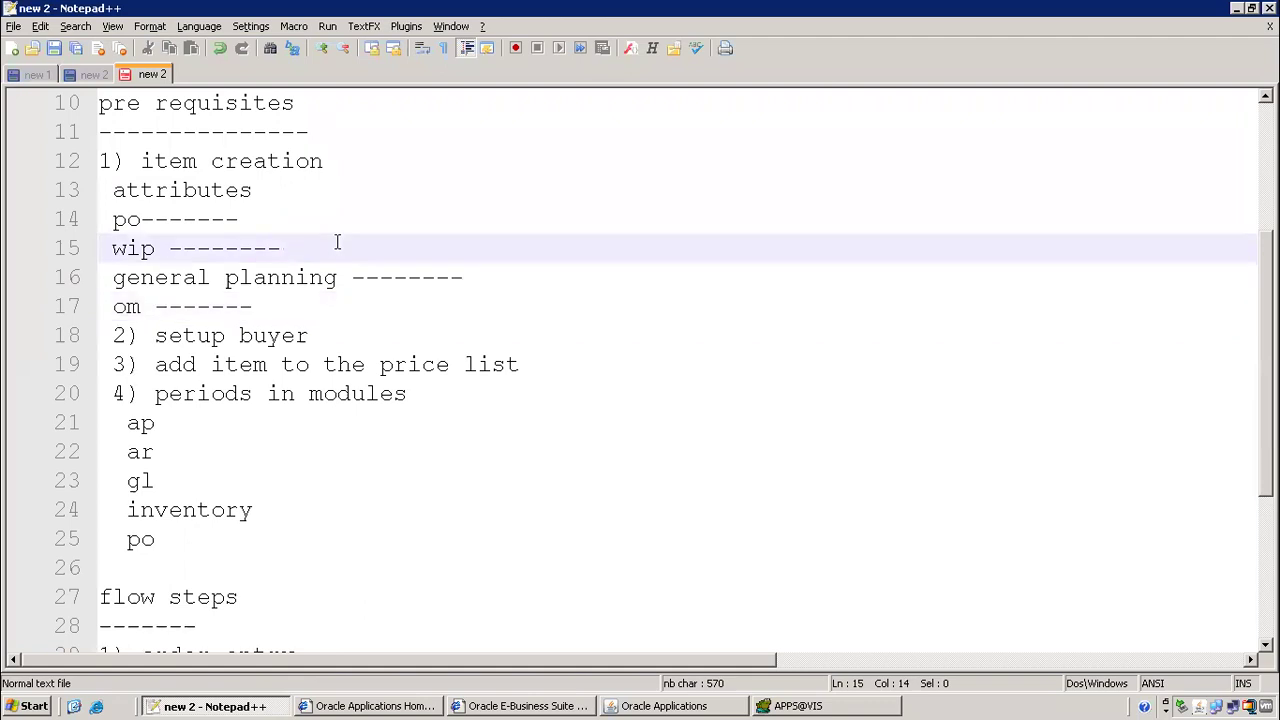
pyautogui.press('Return')
pyautogui.write('pto')
pyautogui.press('Return')
pyautogui.write('cto')
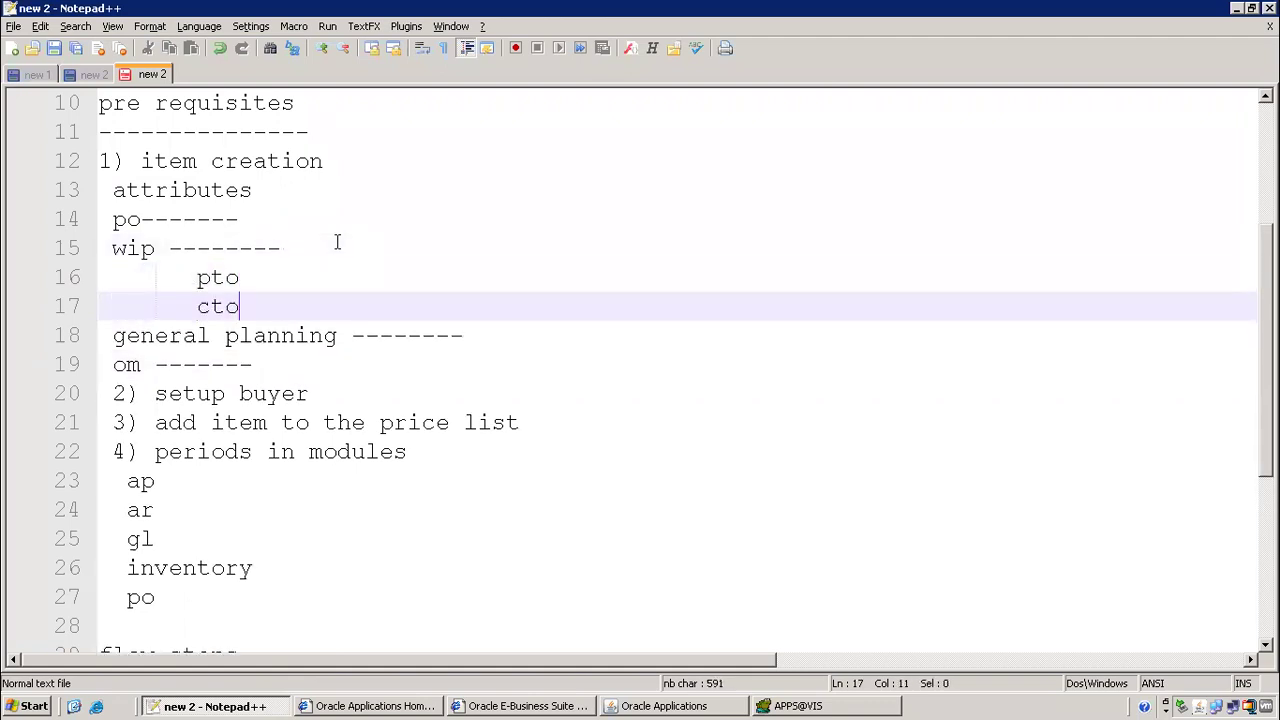
pyautogui.press('Return')
pyautogui.write('ato')
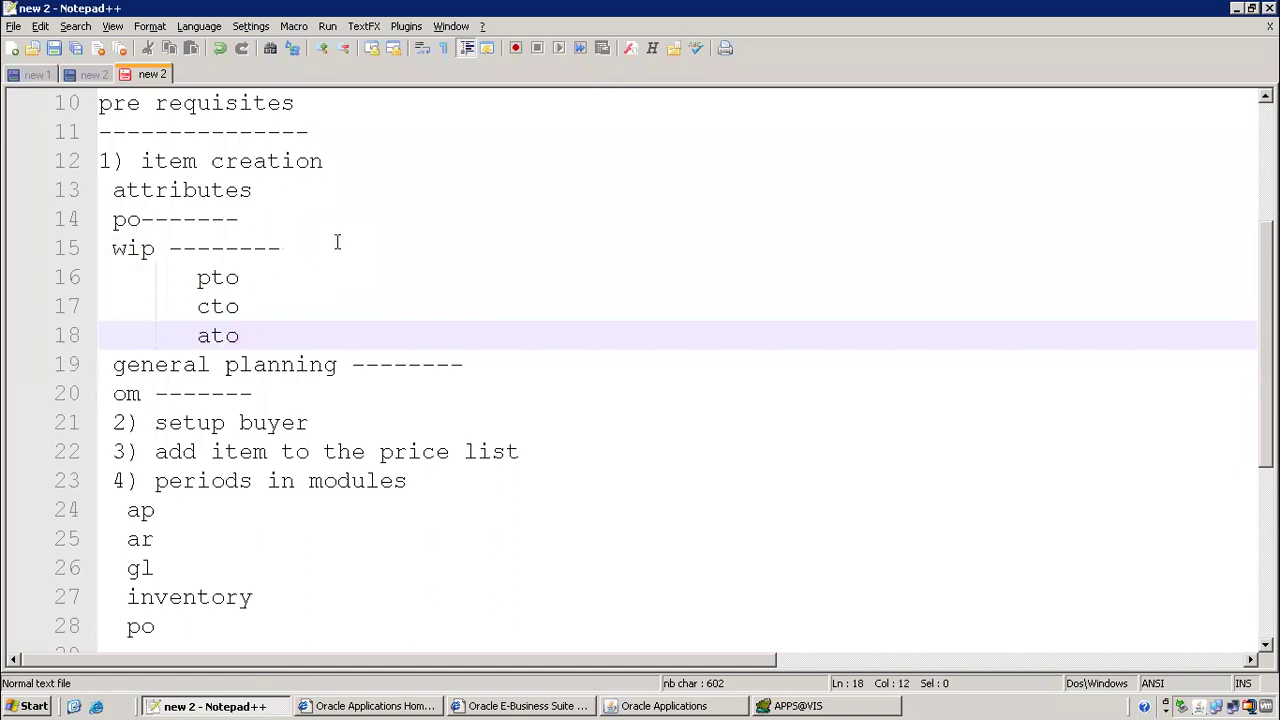
# Extend them to 'pto-process to order', 'cto -- configure to order' and 'ato -- assemble to order'
pyautogui.press('Up')
pyautogui.press('Up')
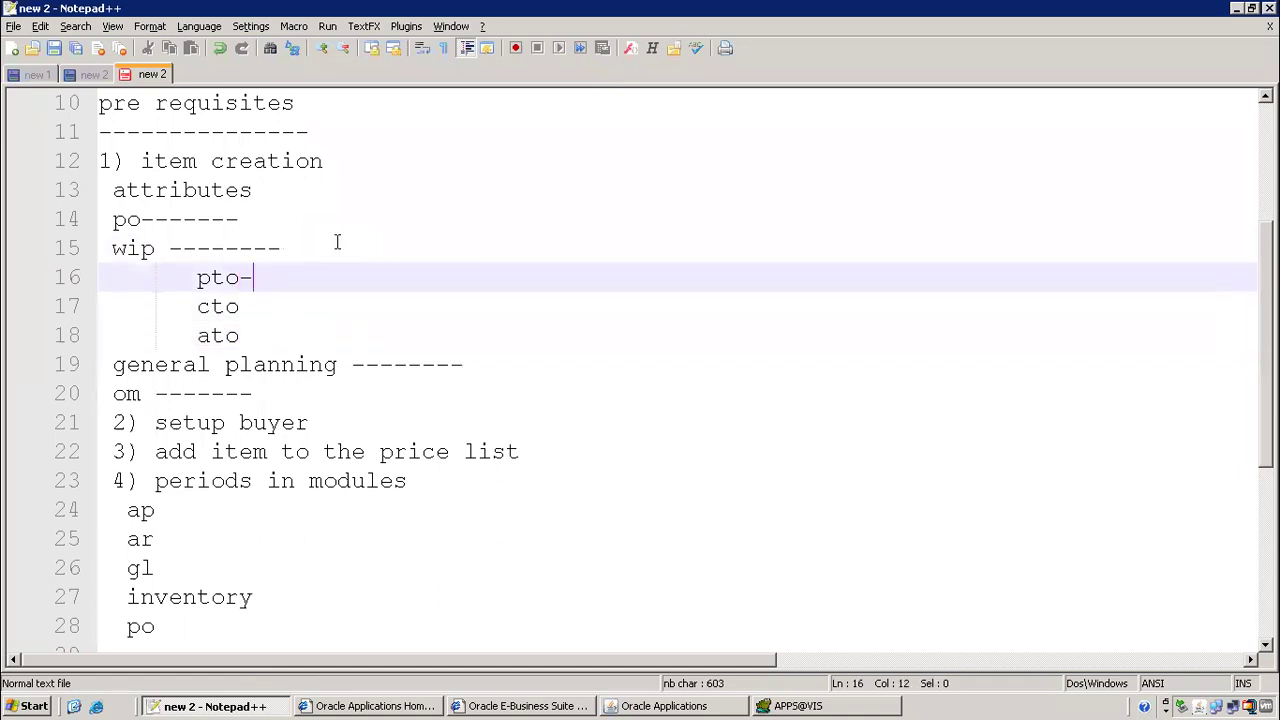
pyautogui.write('-procee')
pyautogui.press('BackSpace')
pyautogui.press('BackSpace')
pyautogui.write('ss to order')
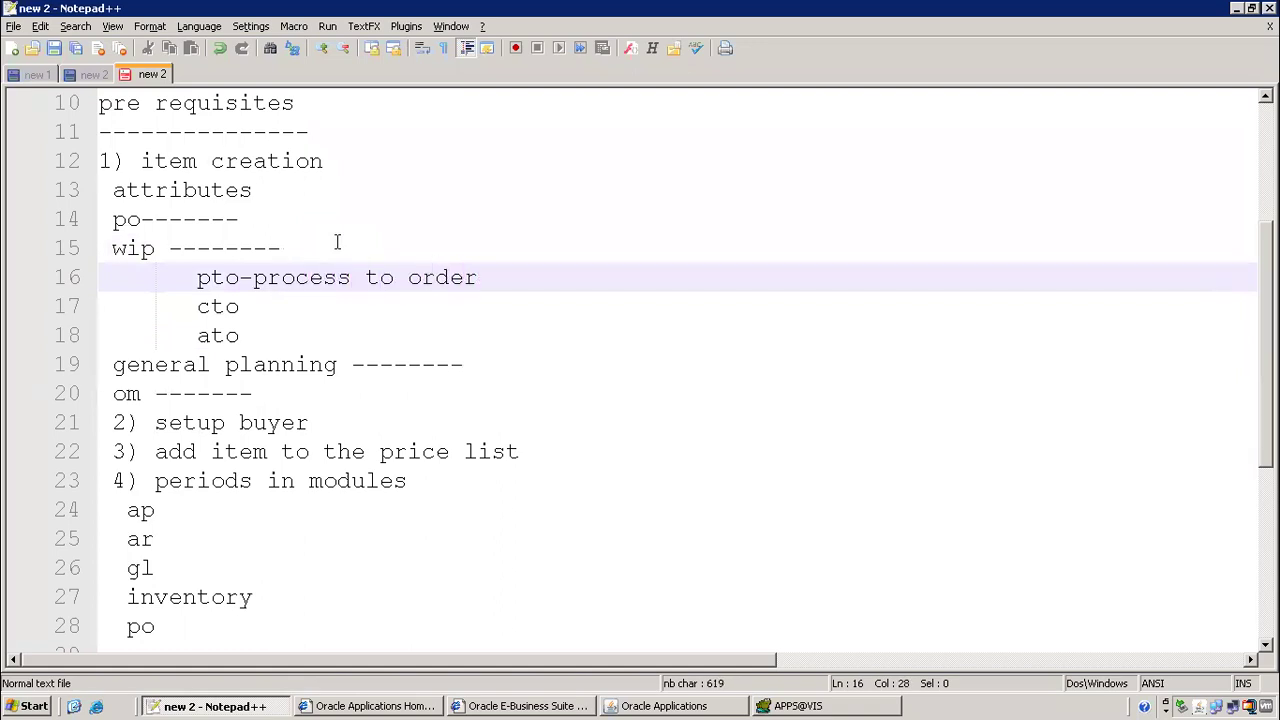
pyautogui.press('Down')
pyautogui.write('-- configure to order')
pyautogui.press('Down')
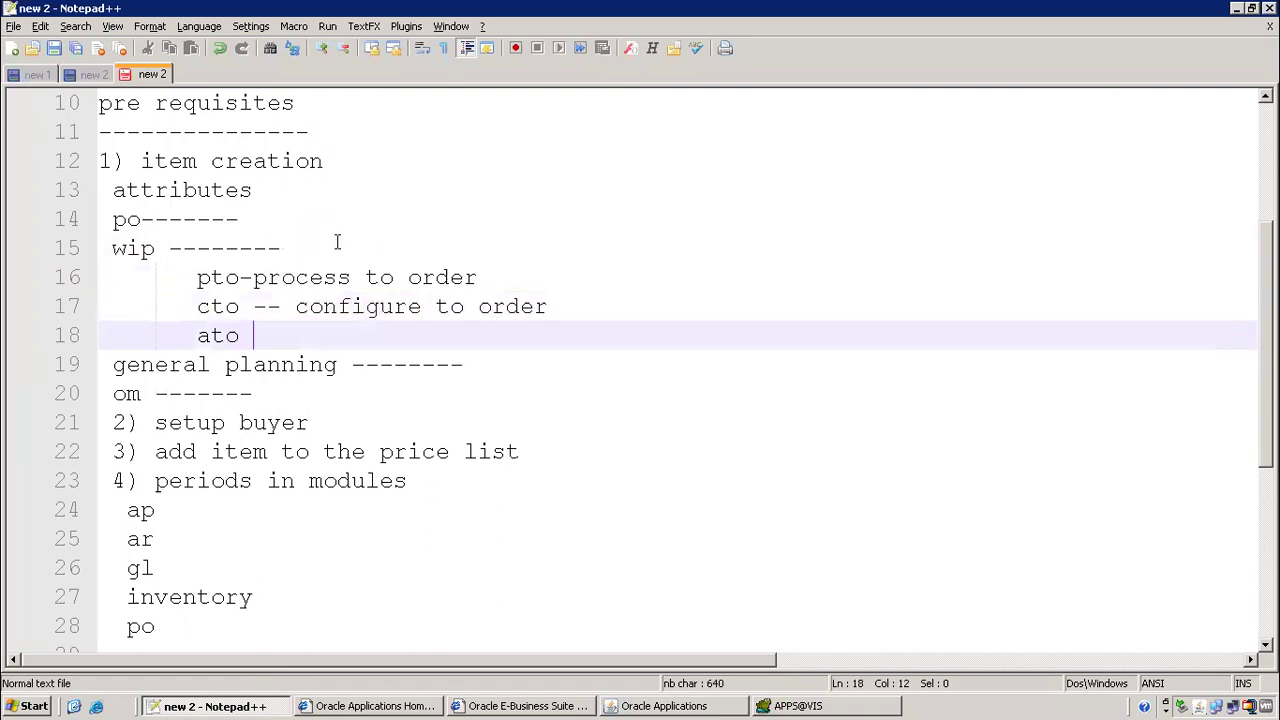
pyautogui.write('-- assem')
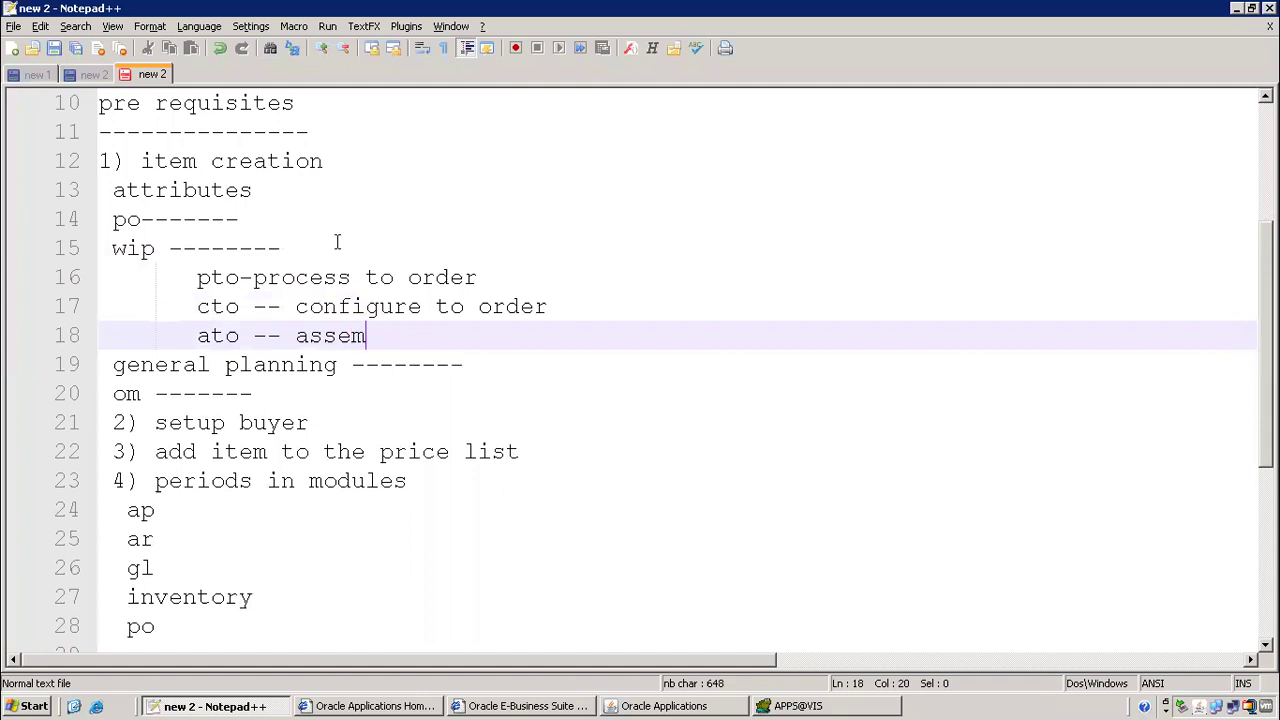
pyautogui.write('ble to order')
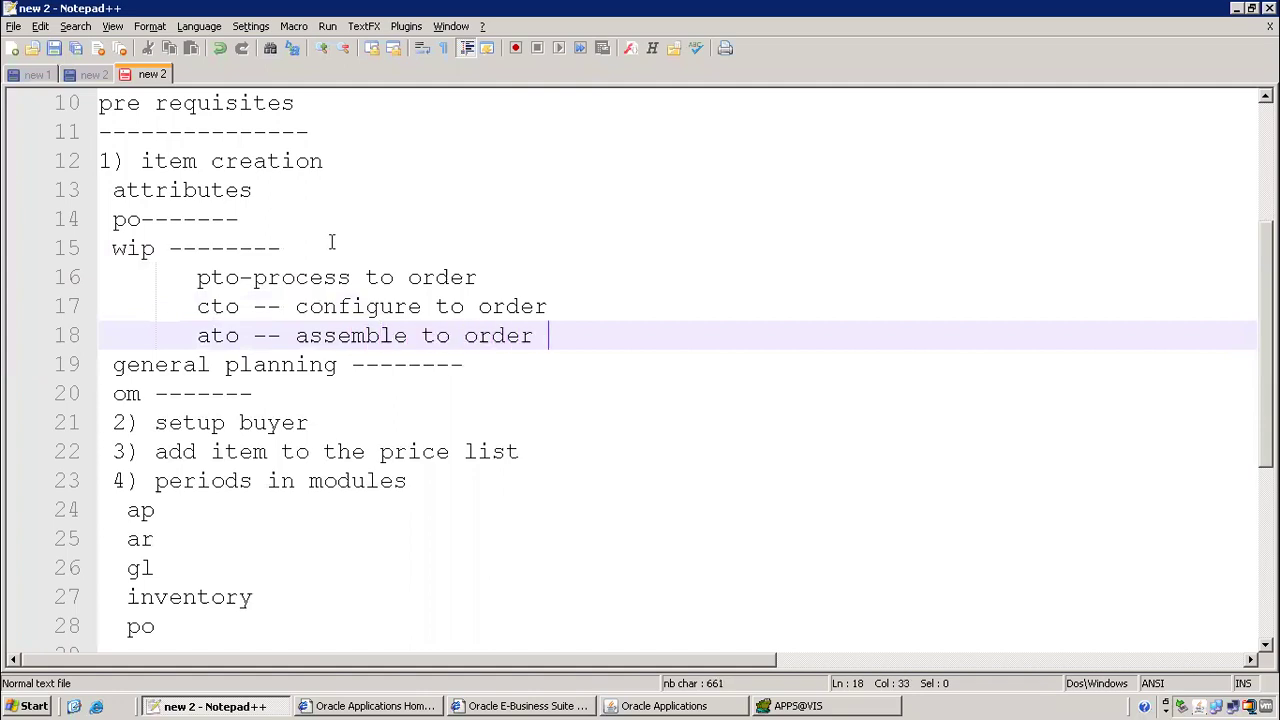
# Select the new wip lines in the notes, then go back to the Oracle item form
pyautogui.moveTo(182, 271); pyautogui.dragTo(800, 352)
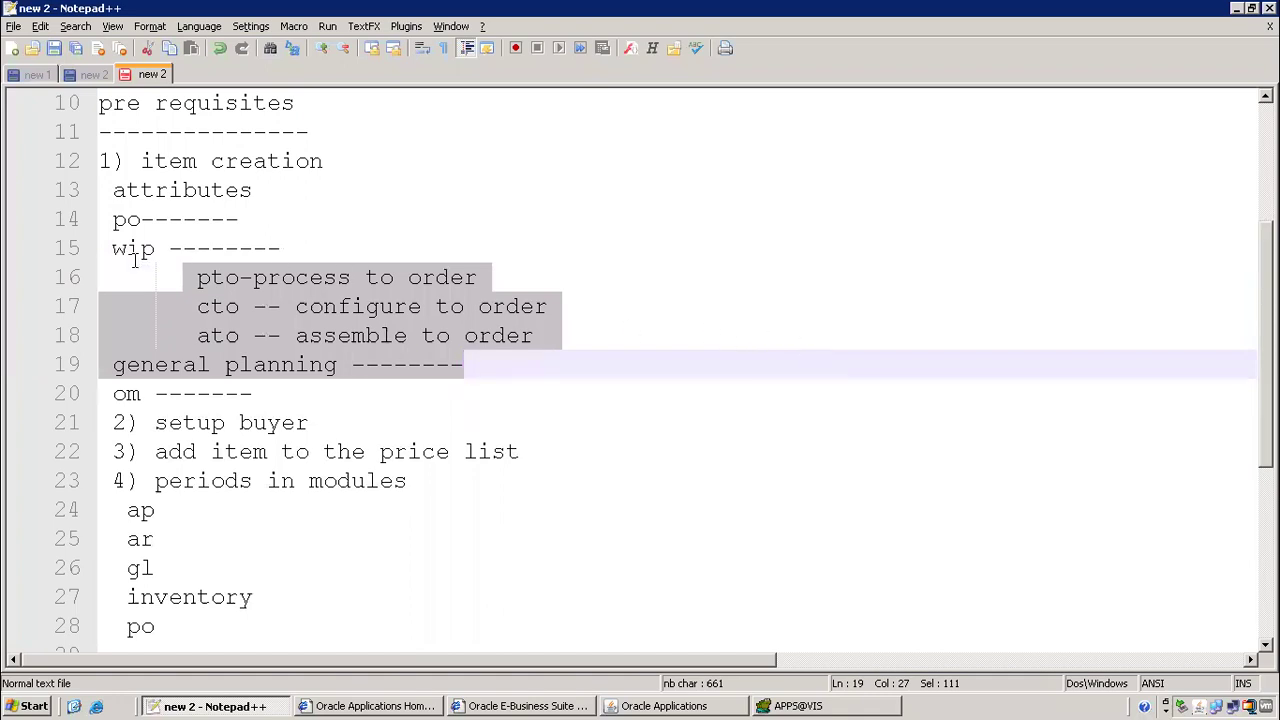
pyautogui.click(101, 247)
pyautogui.doubleClick(125, 248)
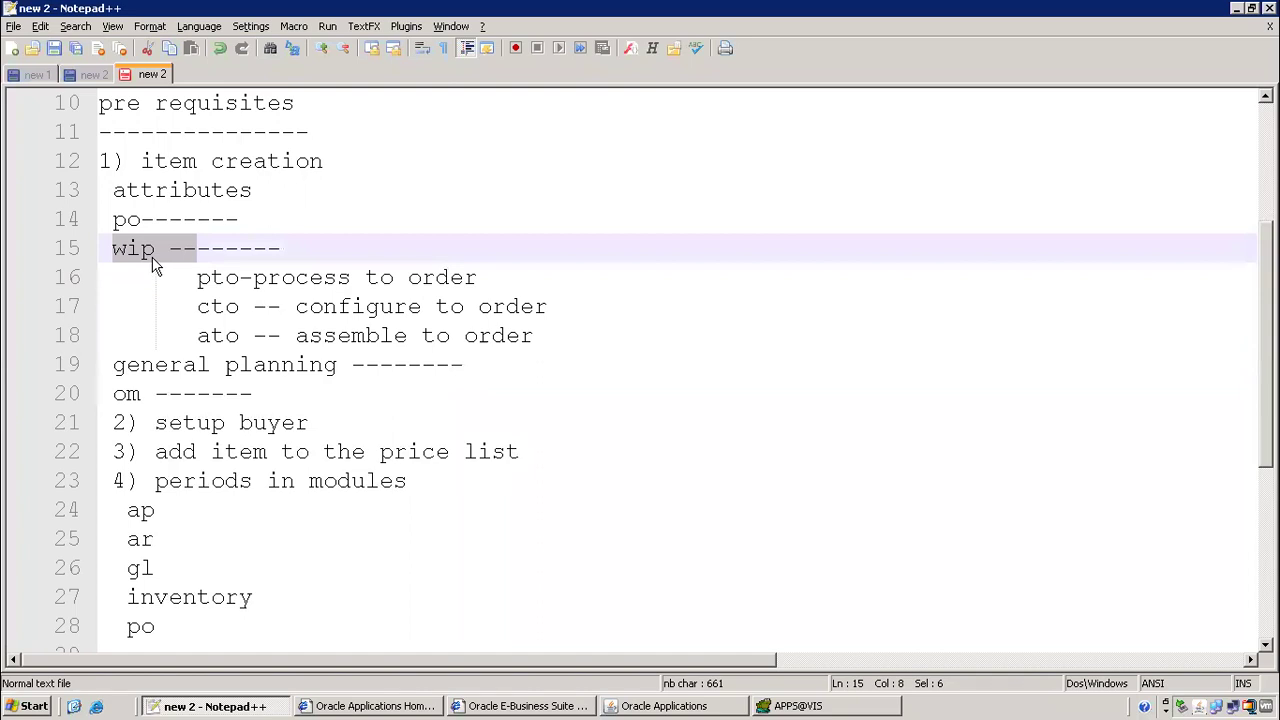
pyautogui.press('Right')
pyautogui.moveTo(116, 248); pyautogui.dragTo(197, 277)
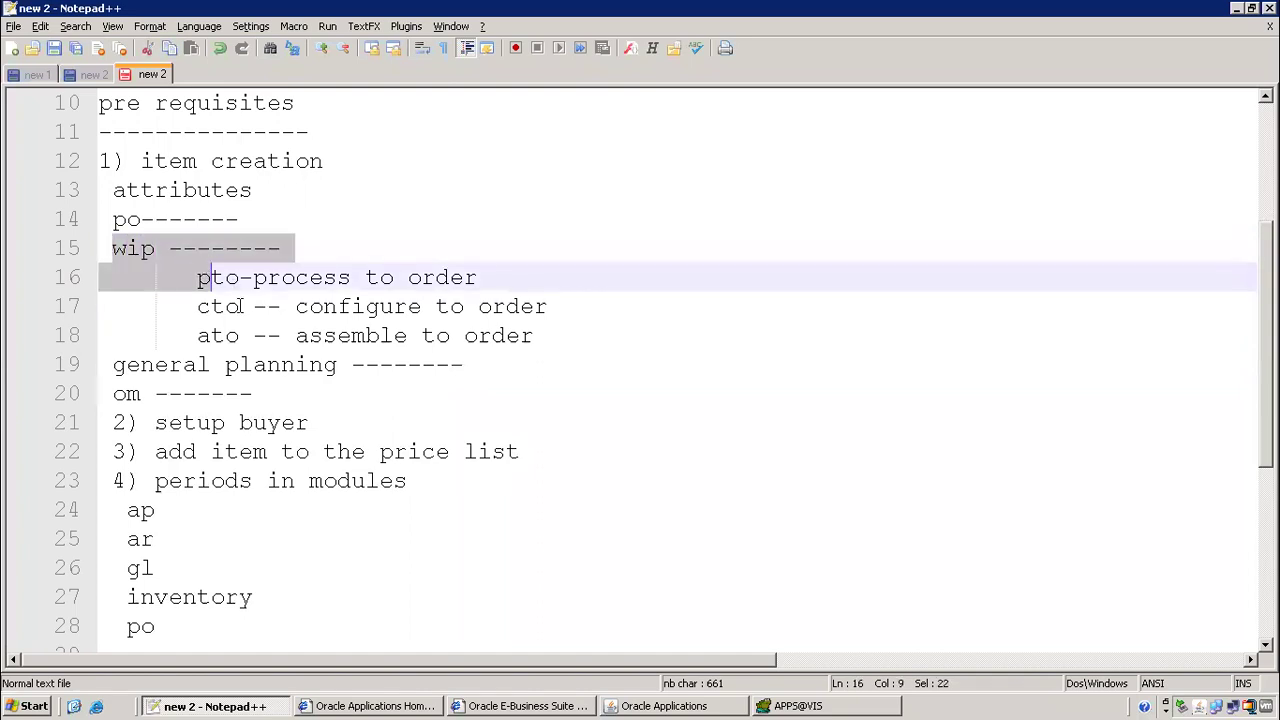
pyautogui.click(680, 706)
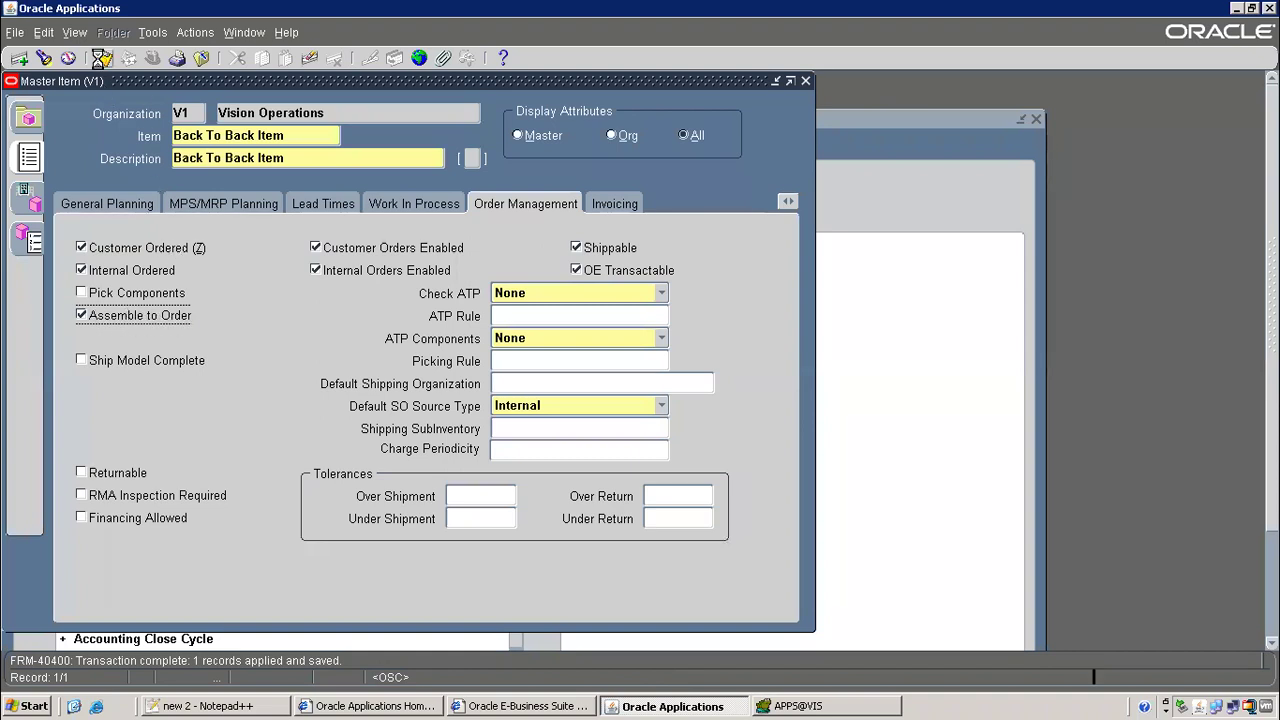
# Save and close the Master Item form, then find the setup buyer step in the notes
pyautogui.click(102, 60)
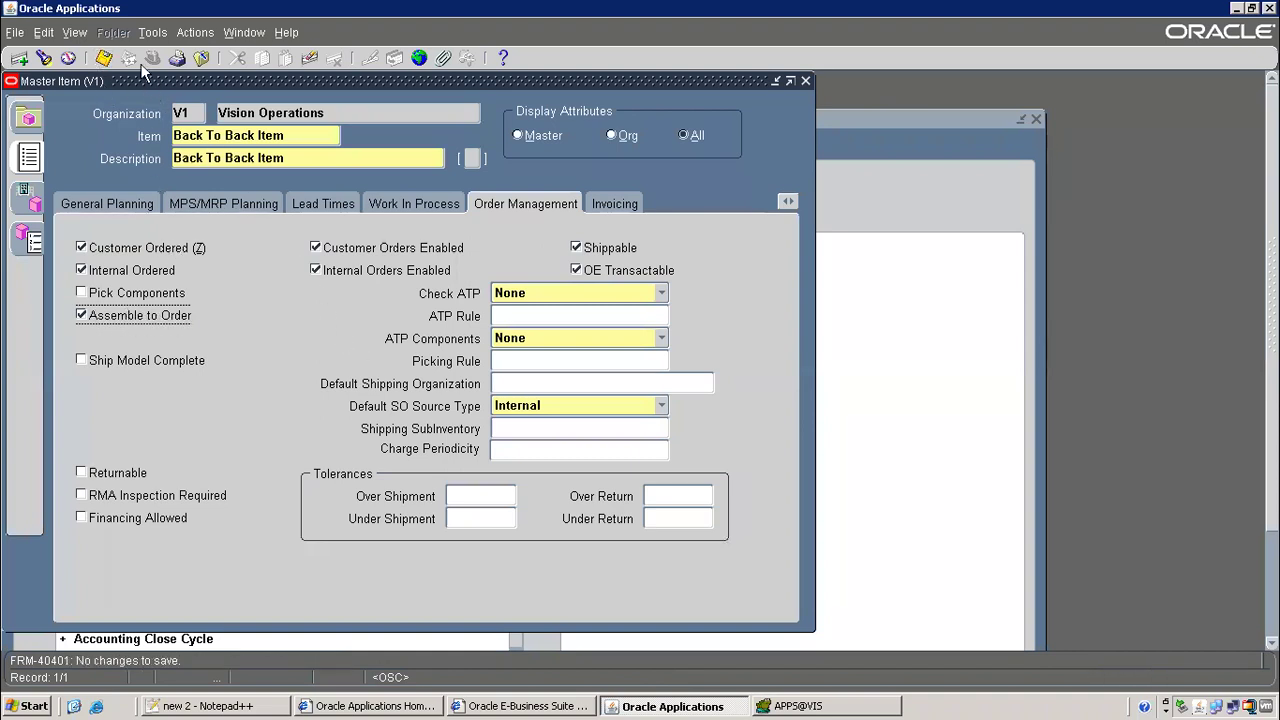
pyautogui.click(805, 82)
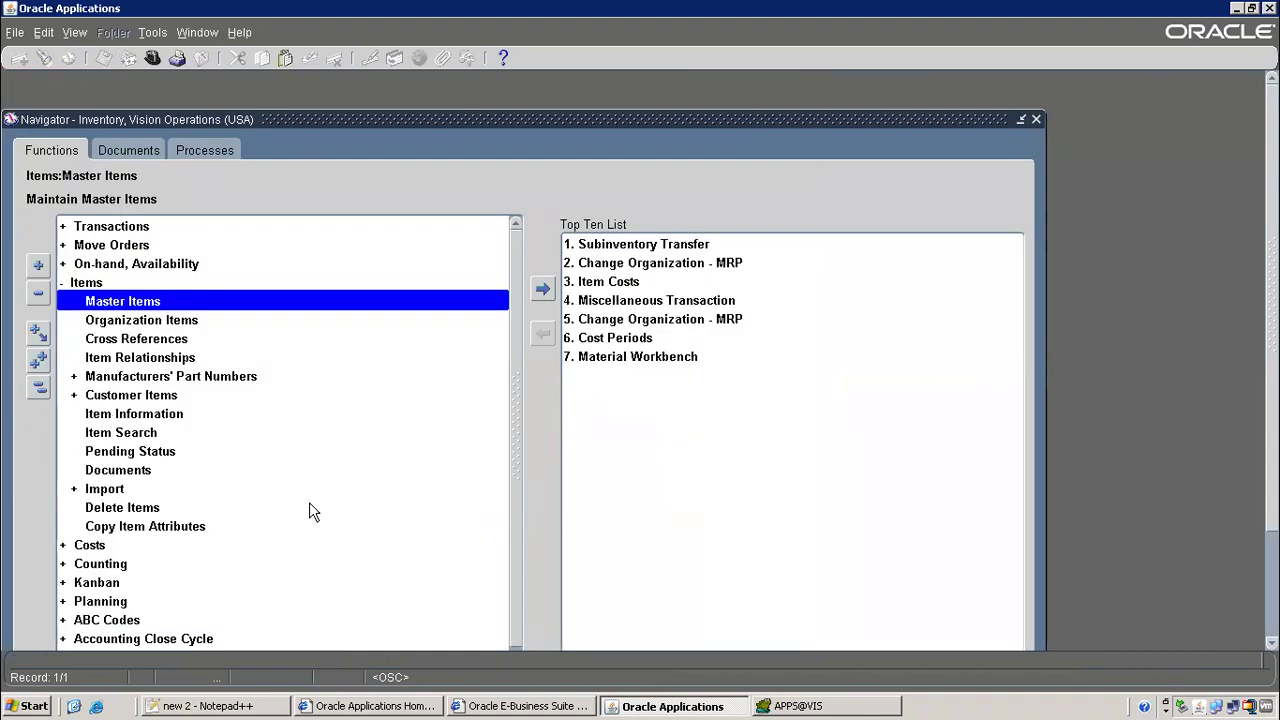
pyautogui.click(231, 704)
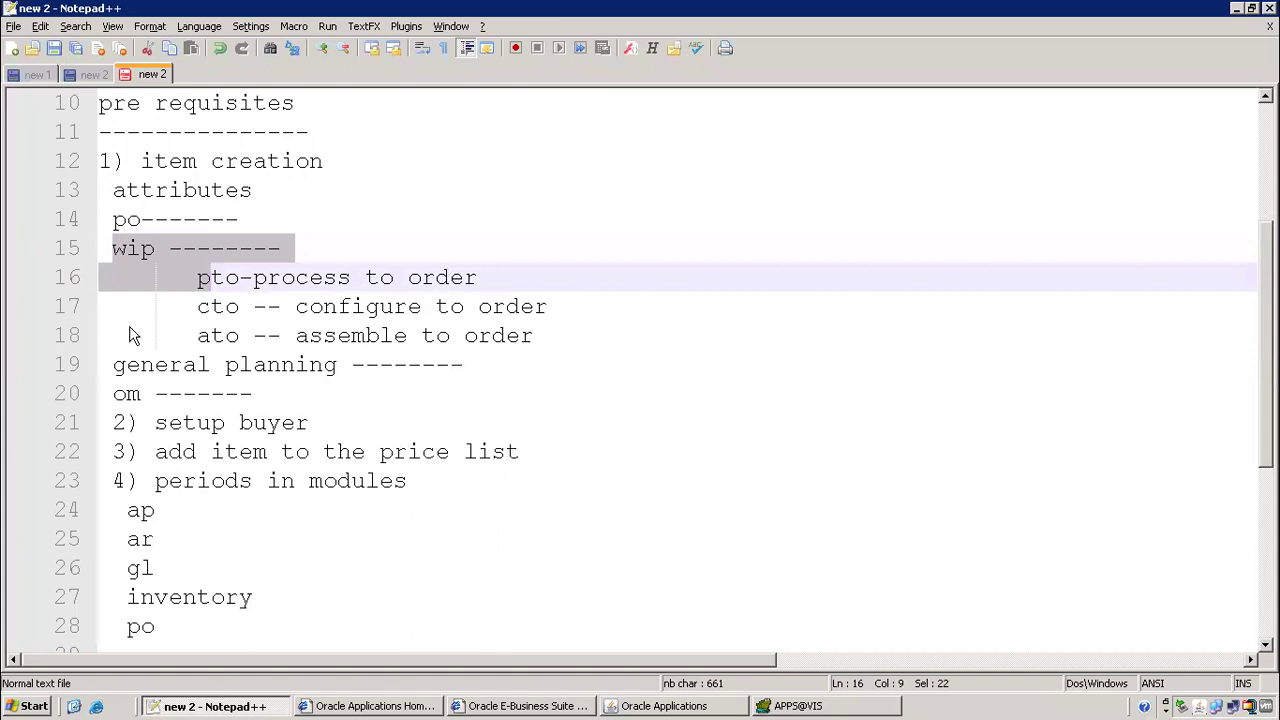
pyautogui.scroll(-2, 196, 407)
pyautogui.moveTo(145, 246); pyautogui.dragTo(322, 244)
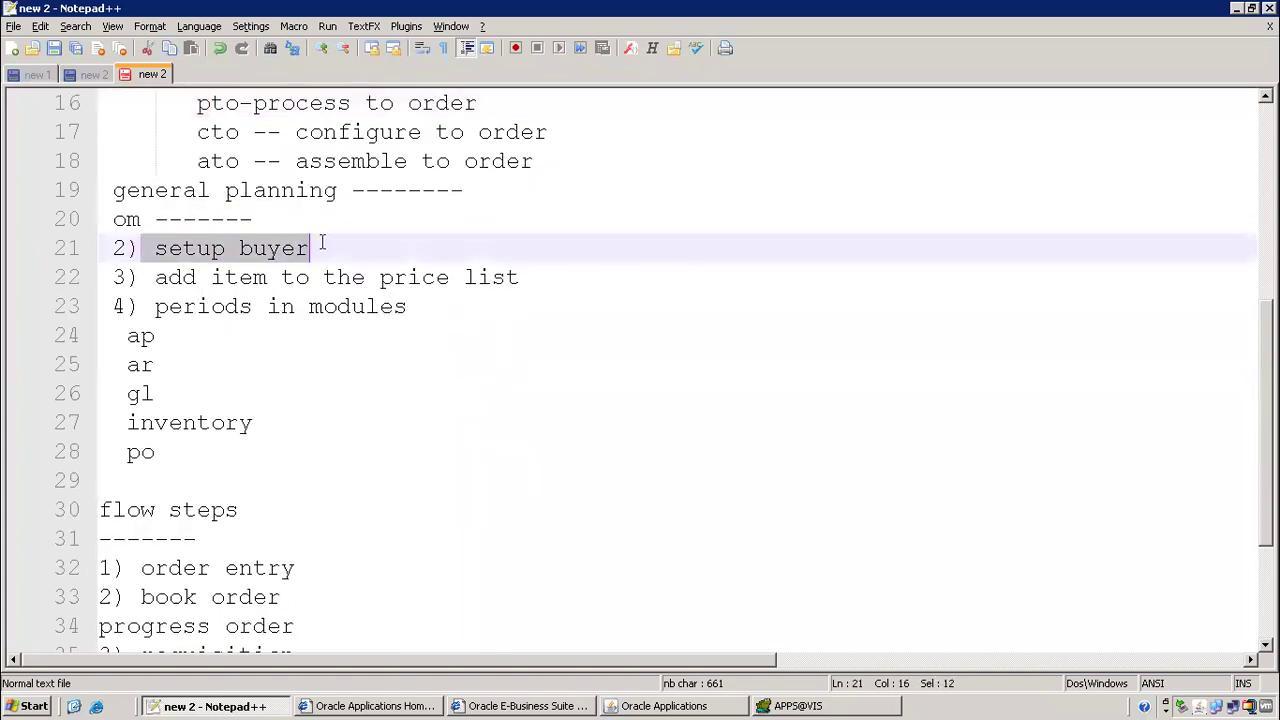
pyautogui.click(647, 706)
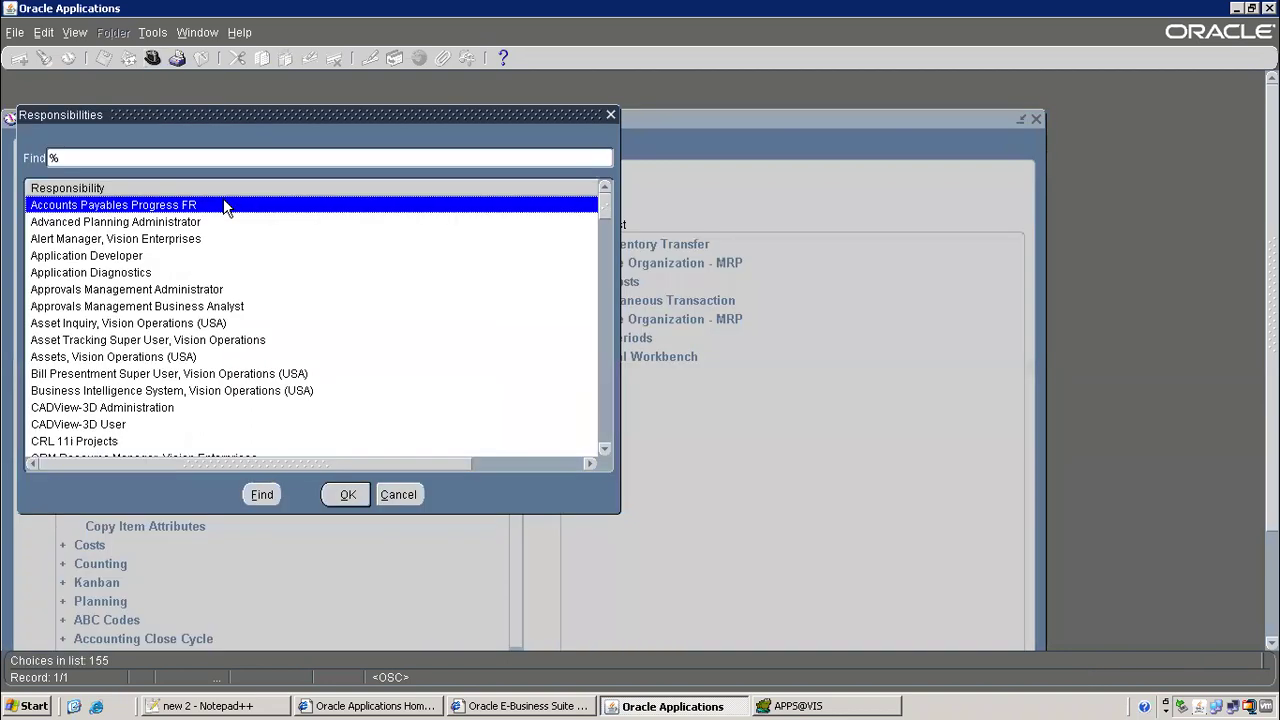
# Switch to Purchasing, Vision Operations (USA) and open Setup > Personnel > Buyers
pyautogui.write('purchasing')
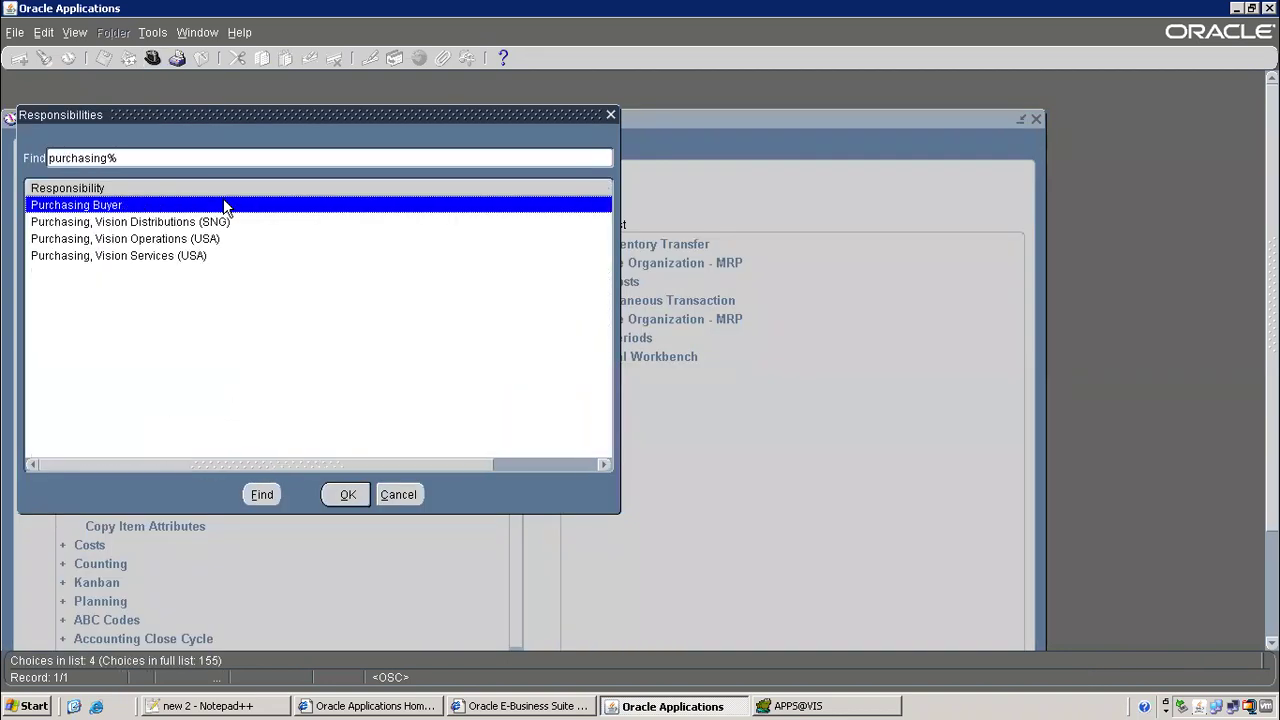
pyautogui.doubleClick(179, 240)
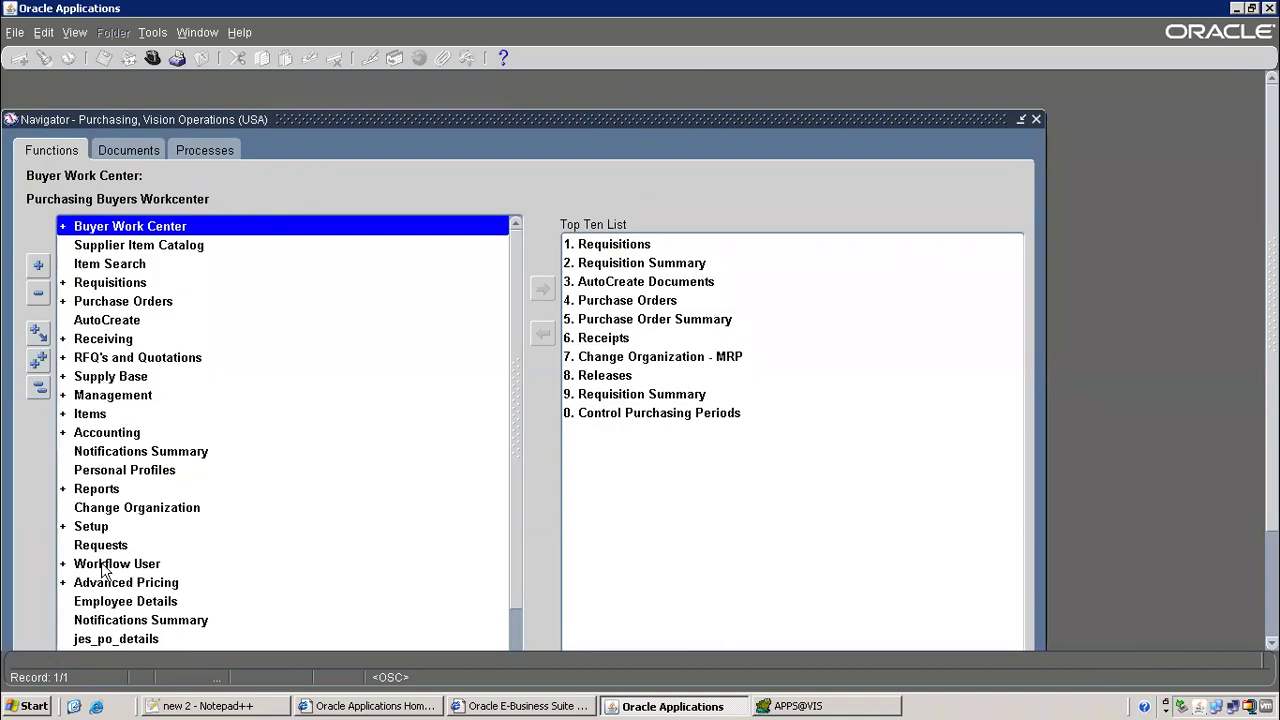
pyautogui.scroll(-2, 102, 545)
pyautogui.doubleClick(91, 414)
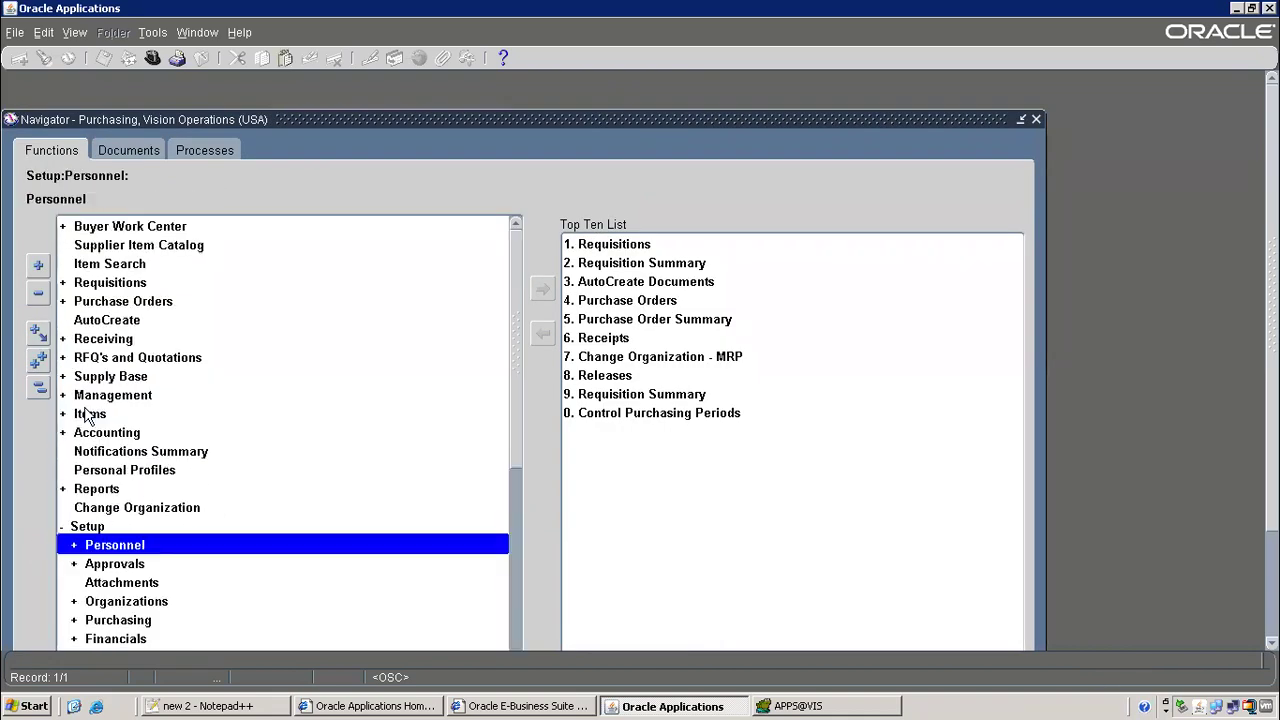
pyautogui.doubleClick(113, 545)
pyautogui.scroll(-2, 134, 569)
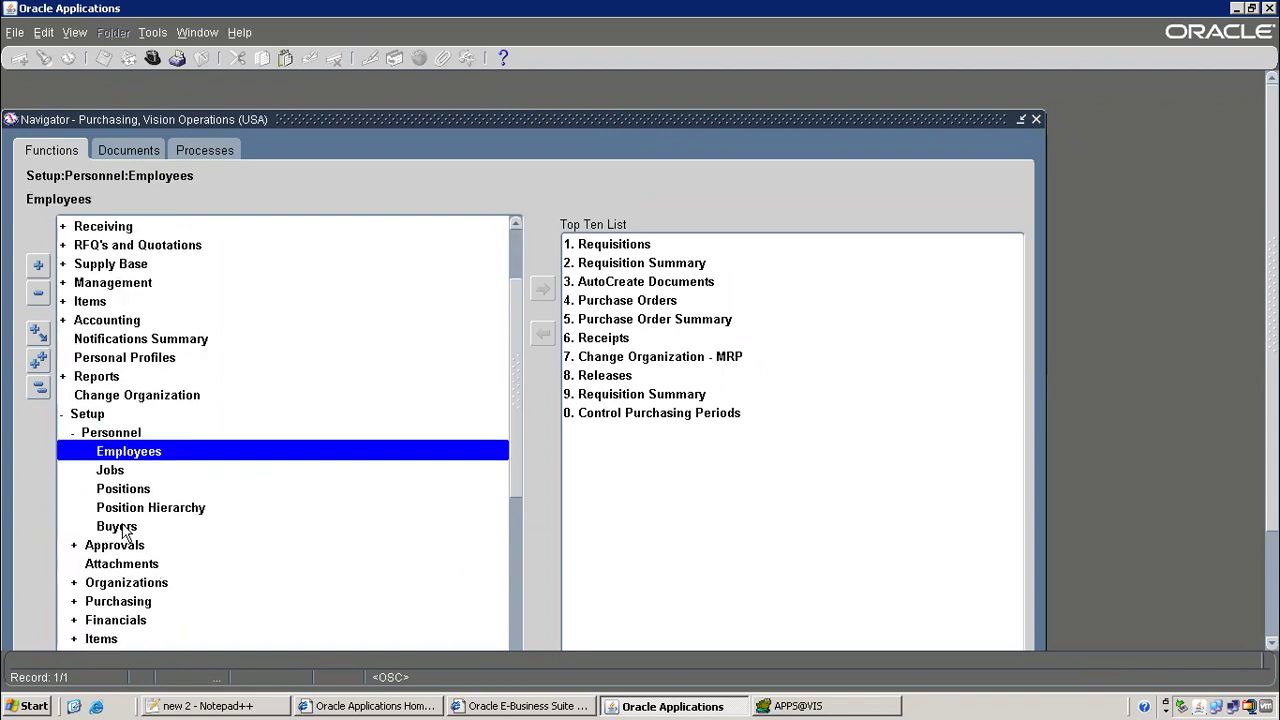
pyautogui.click(120, 526)
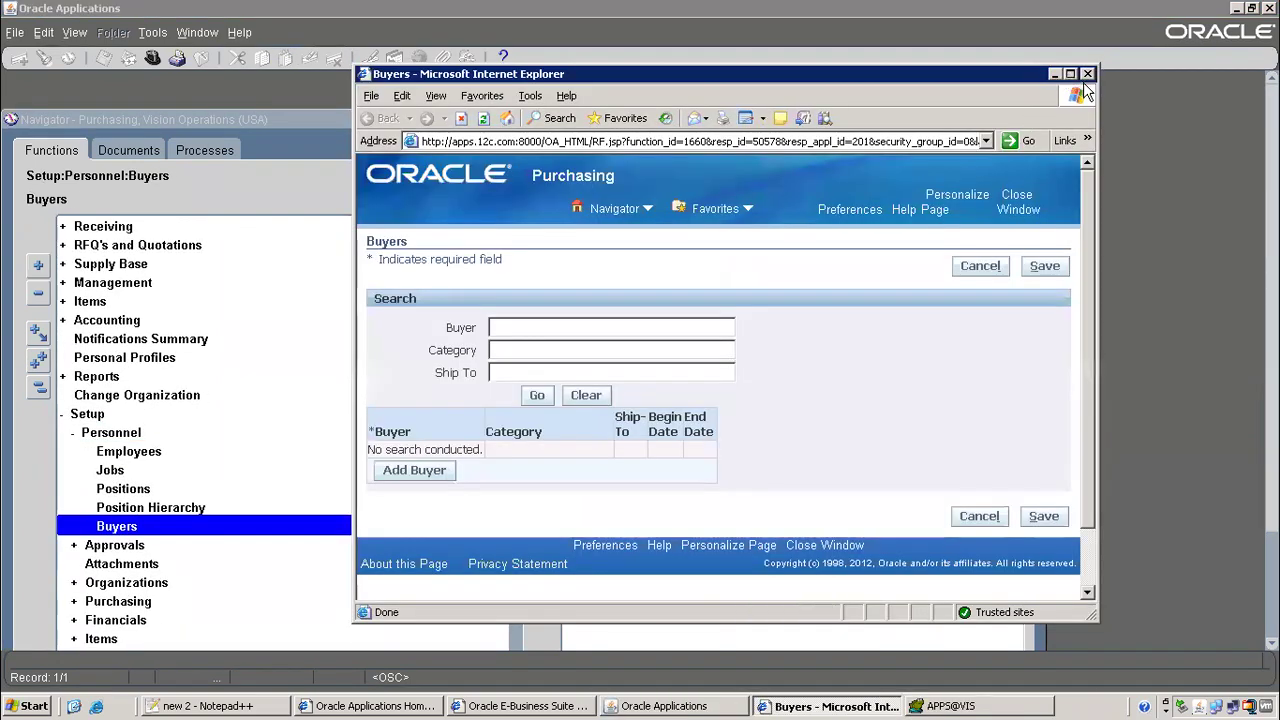
# Maximize the Buyers page, run a search listing all existing buyers, then return to the notes
pyautogui.click(1070, 74)
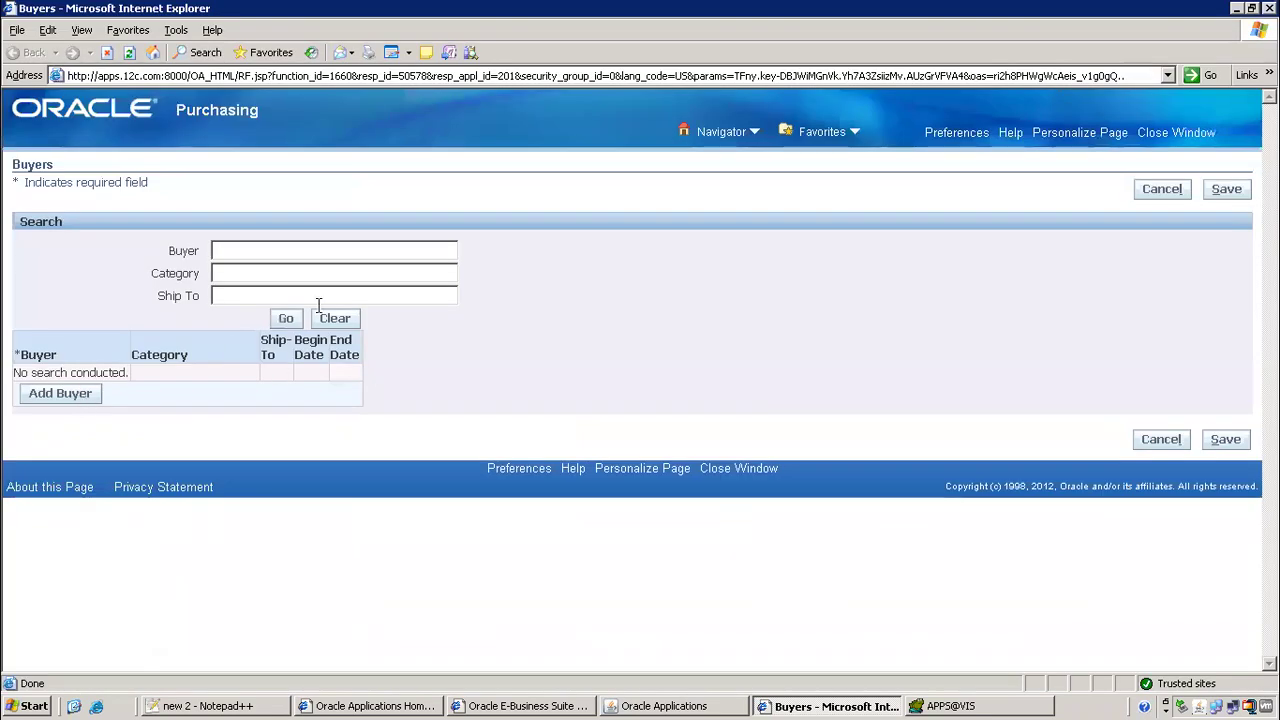
pyautogui.click(285, 318)
pyautogui.scroll(-3, 220, 408)
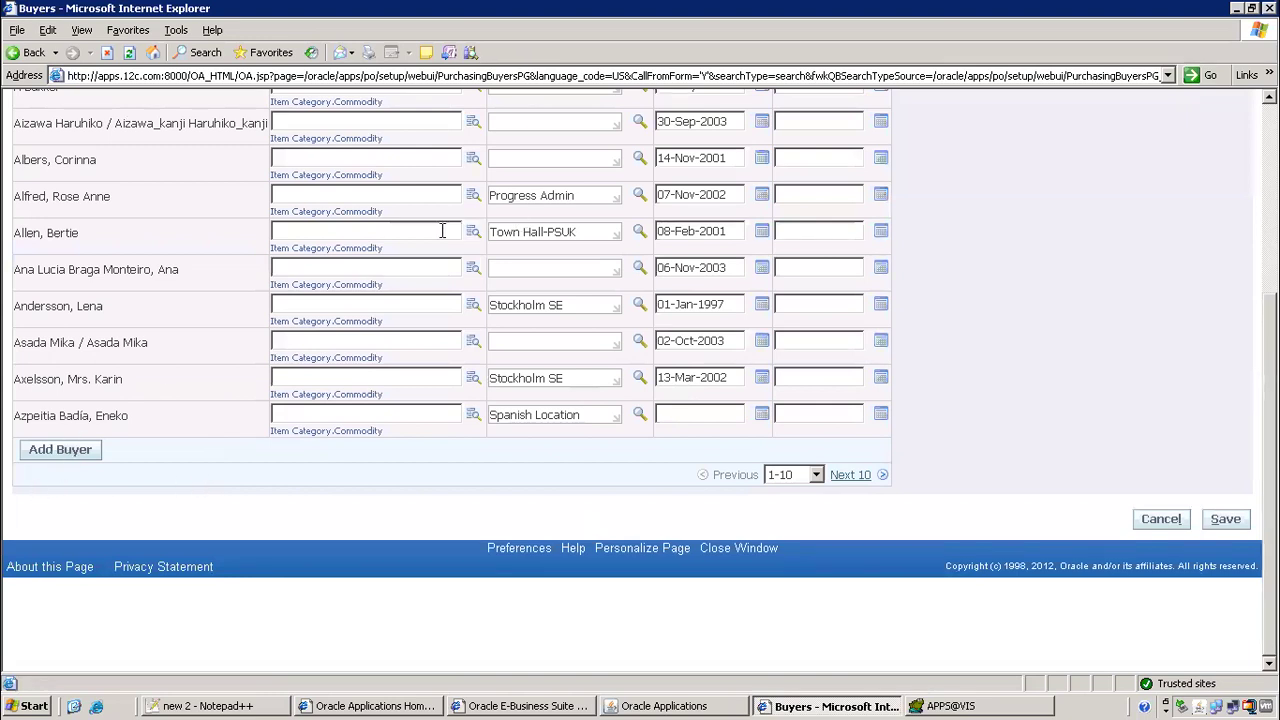
pyautogui.hotkey('alt', 'Tab')
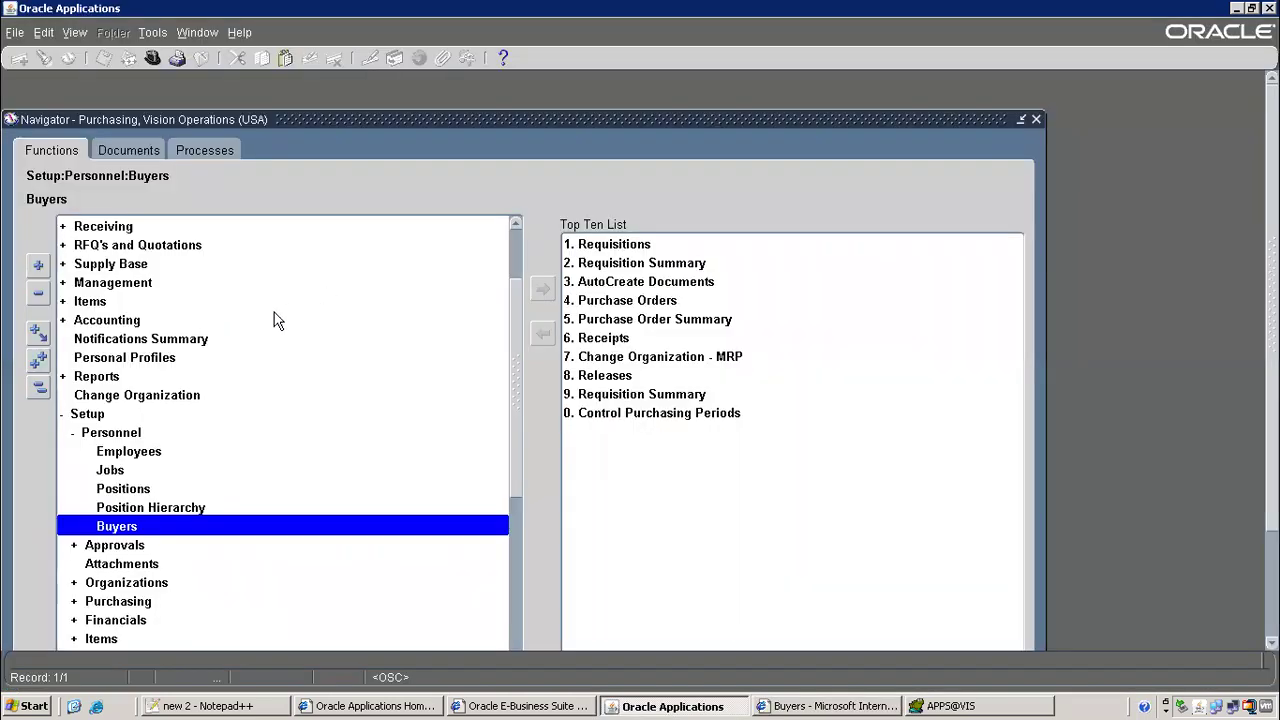
pyautogui.hotkey('alt', 'Tab')
pyautogui.hotkey('alt', 'Tab')
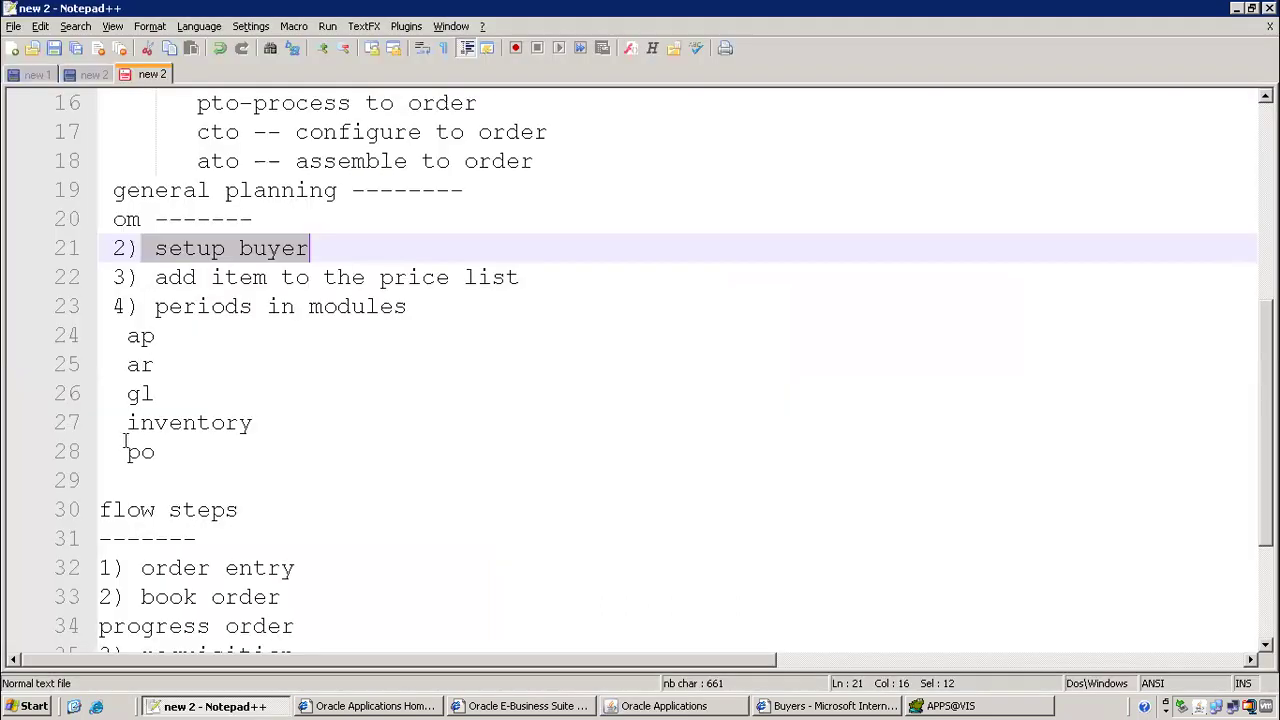
pyautogui.moveTo(157, 281); pyautogui.dragTo(571, 286)
pyautogui.click(706, 706)
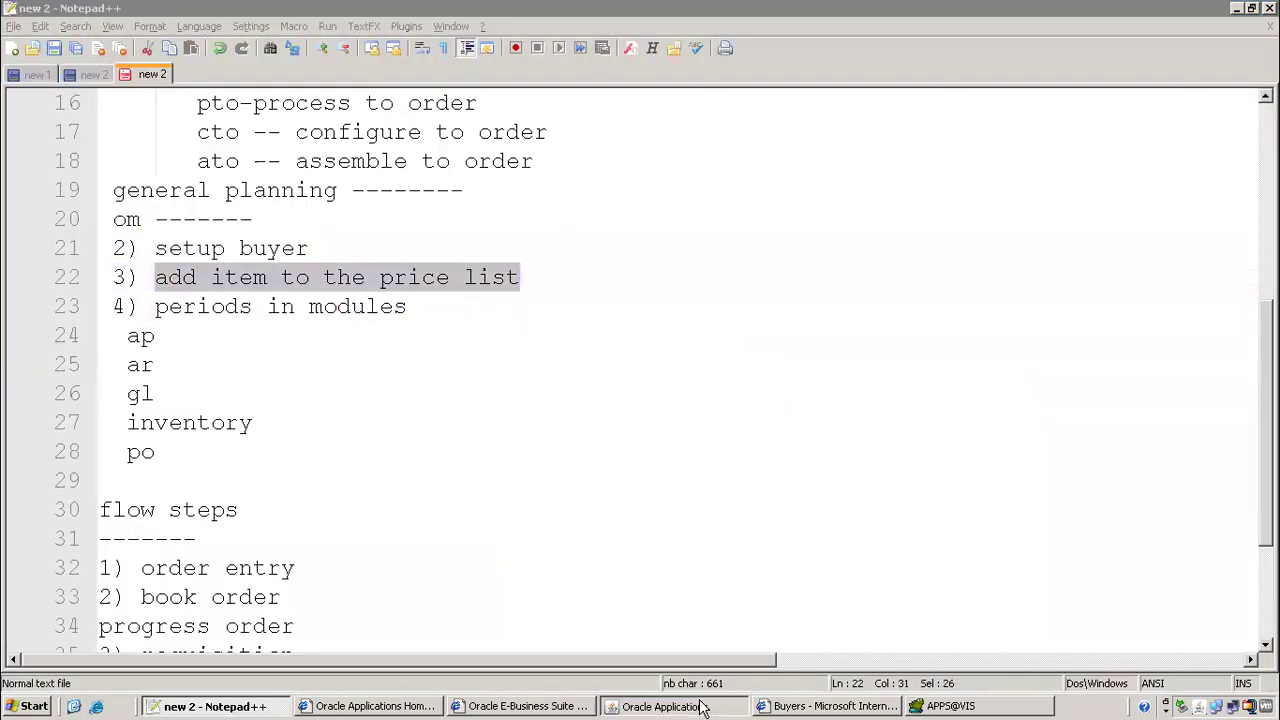
pyautogui.click(152, 57)
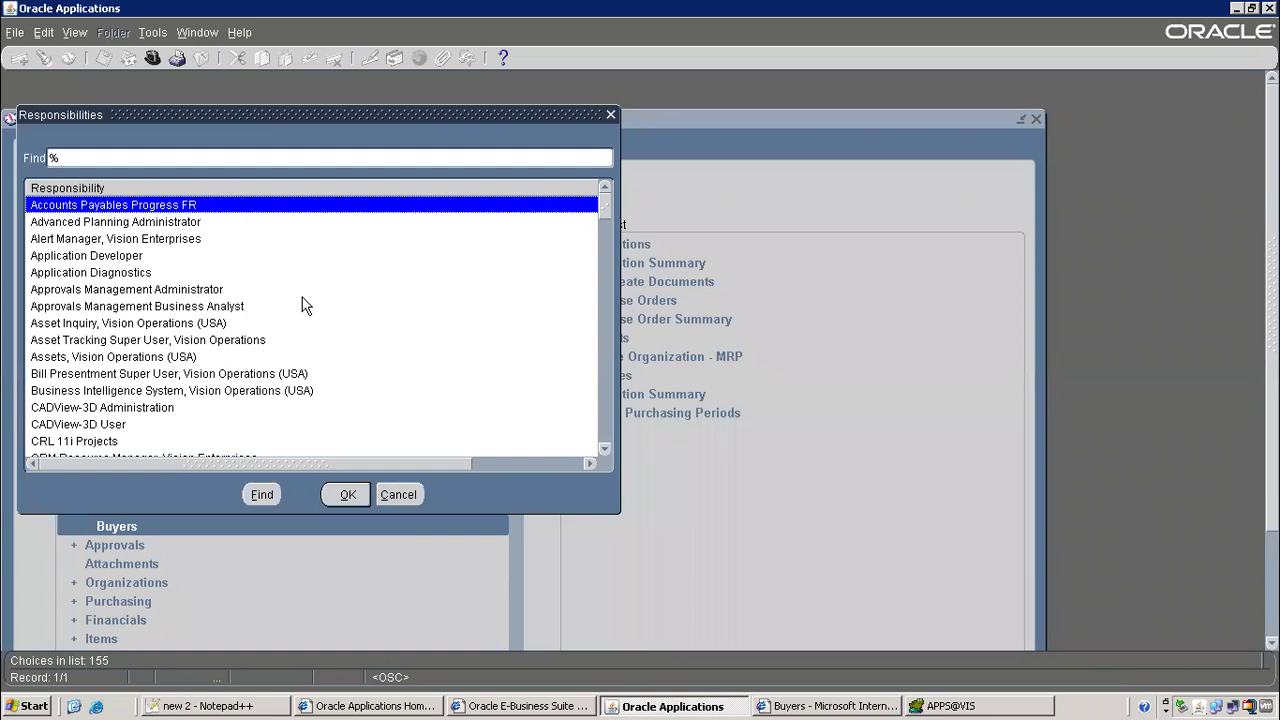
# Switch to the Oracle Pricing Manager, Global responsibility and open Price List Setup
pyautogui.write('oracle')
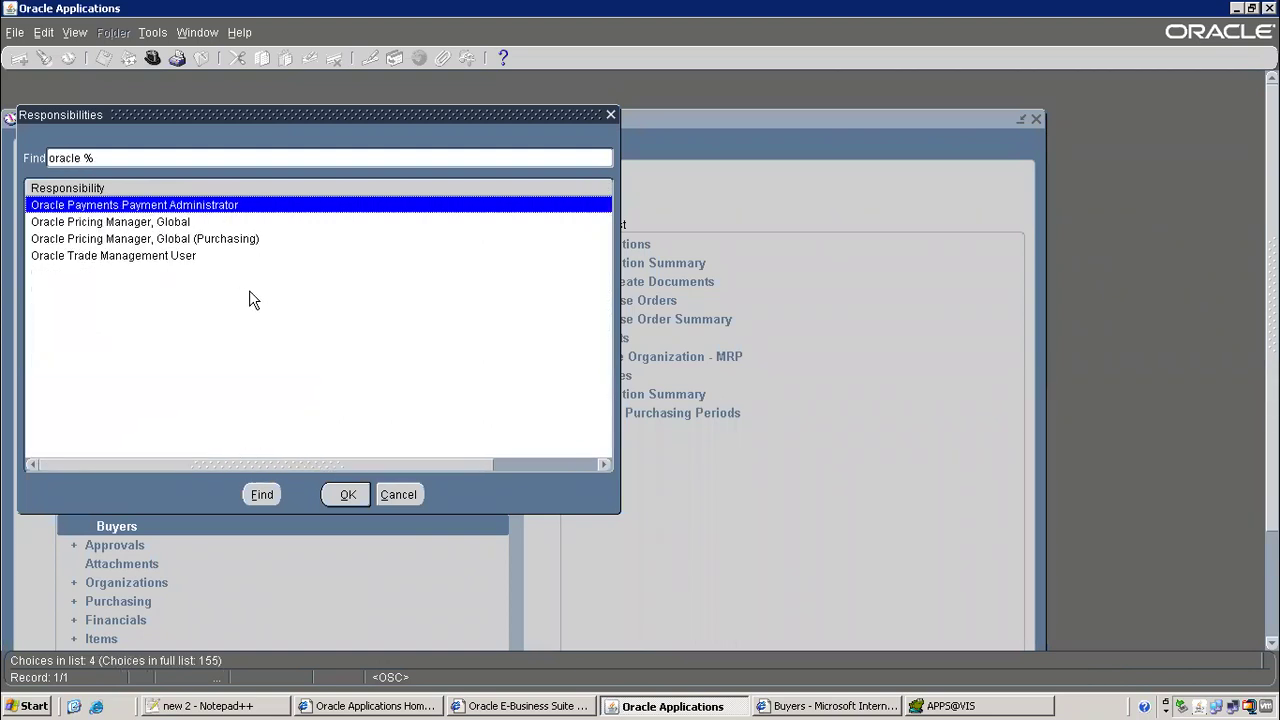
pyautogui.doubleClick(195, 222)
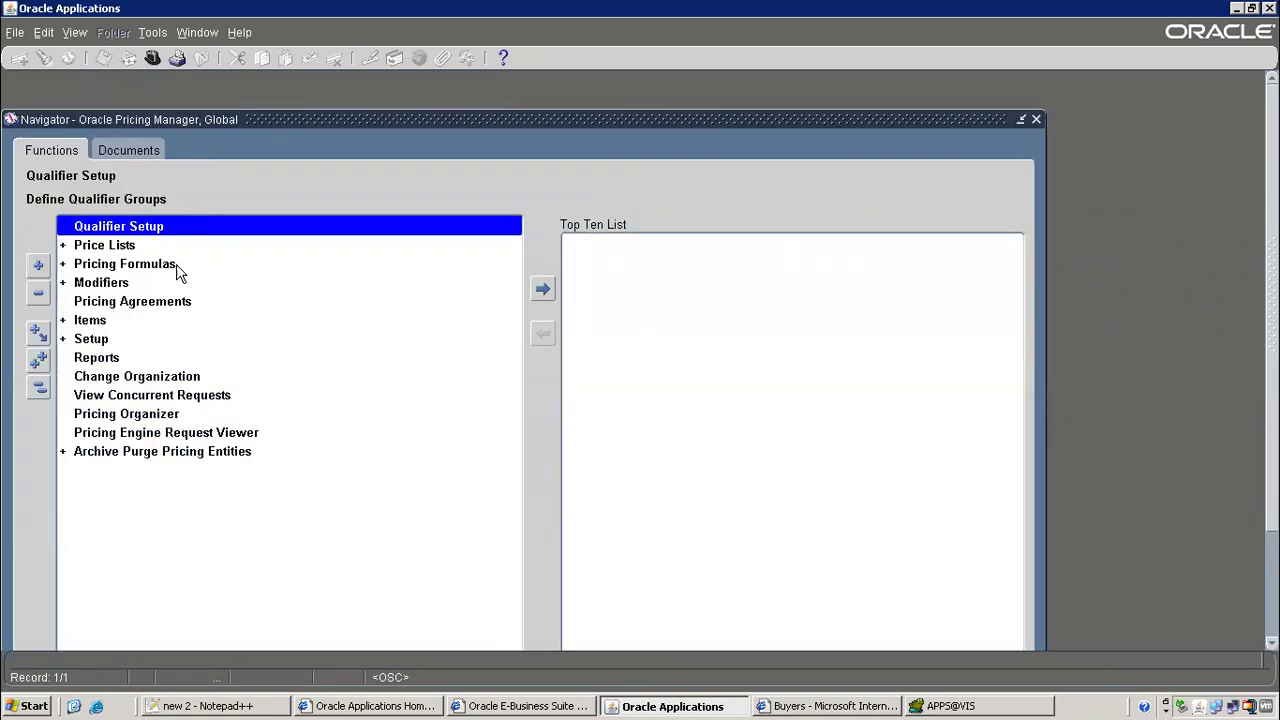
pyautogui.doubleClick(123, 245)
pyautogui.click(130, 264)
pyautogui.doubleClick(146, 264)
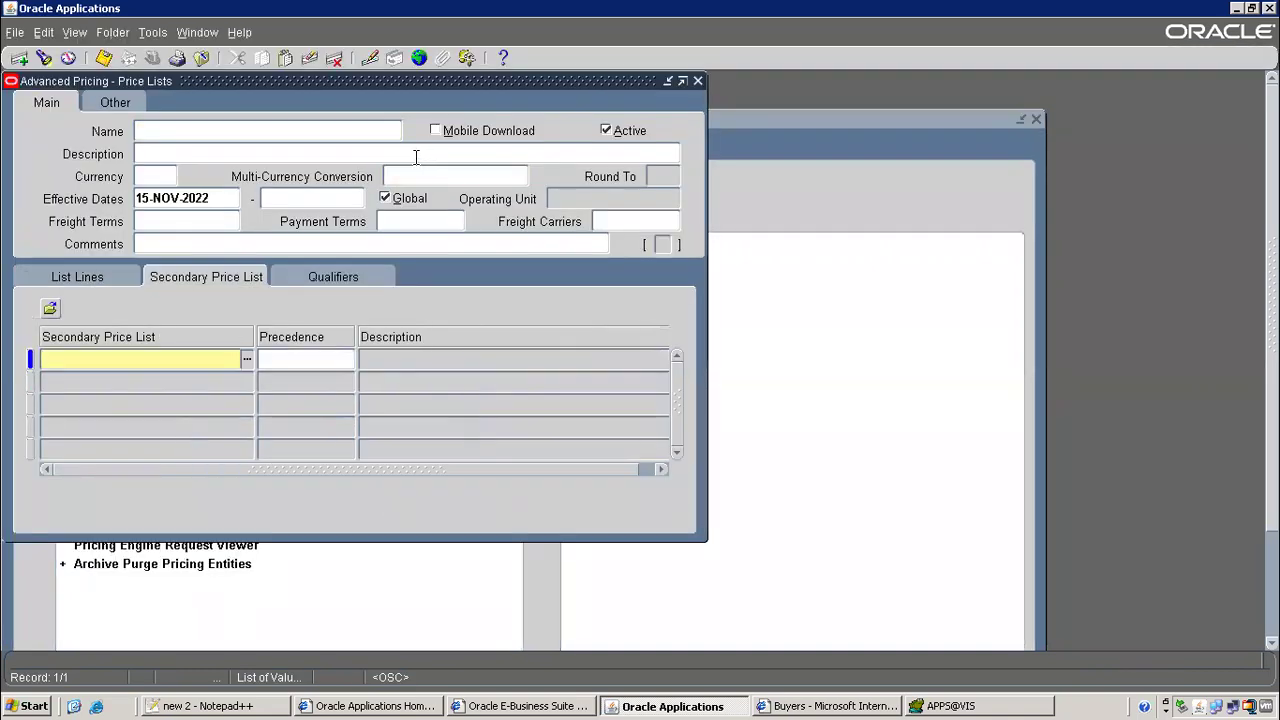
# Query the price list named 'Corp' and show its List Lines
pyautogui.click(260, 124)
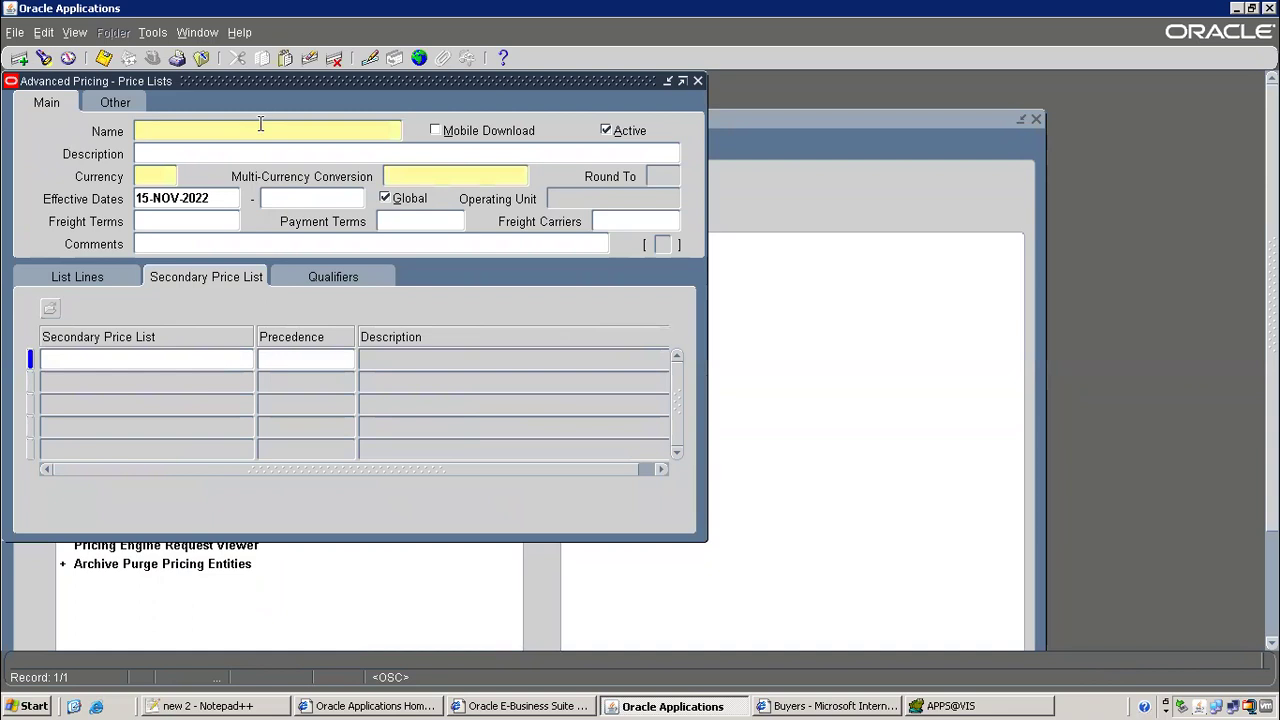
pyautogui.press('F11')
pyautogui.write('Corporate')
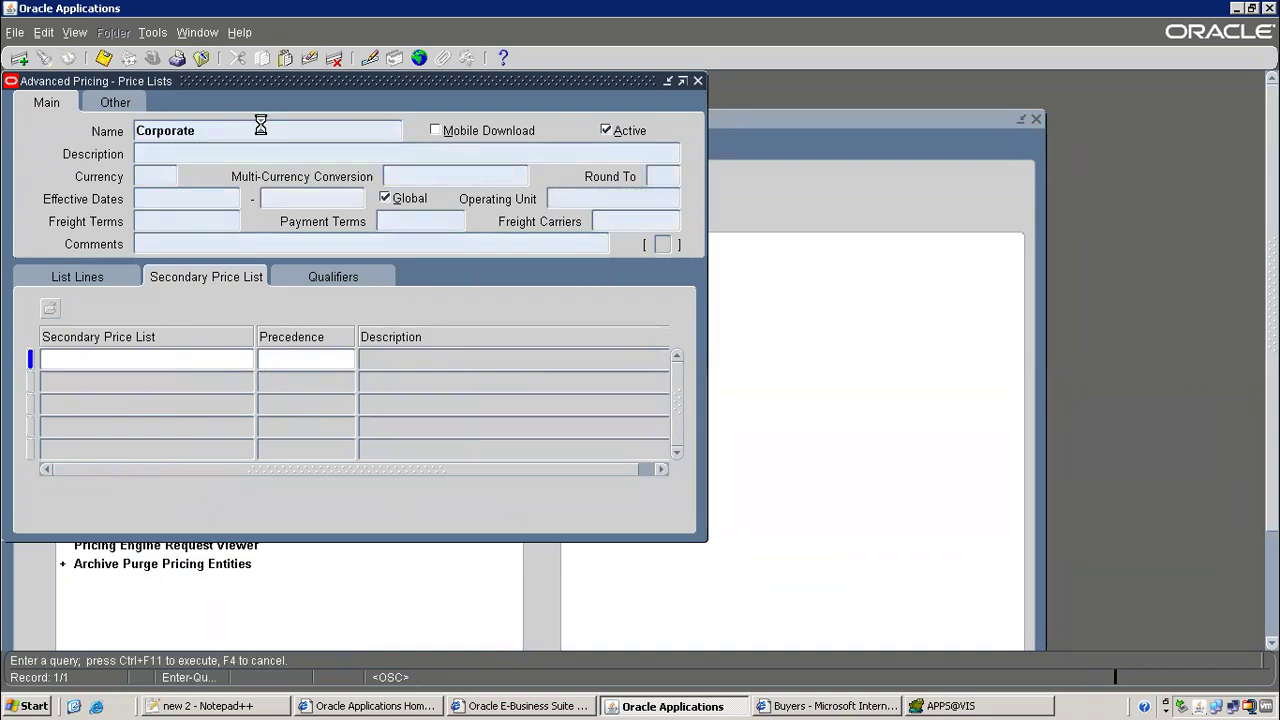
pyautogui.hotkey('ctrl', 'F11')
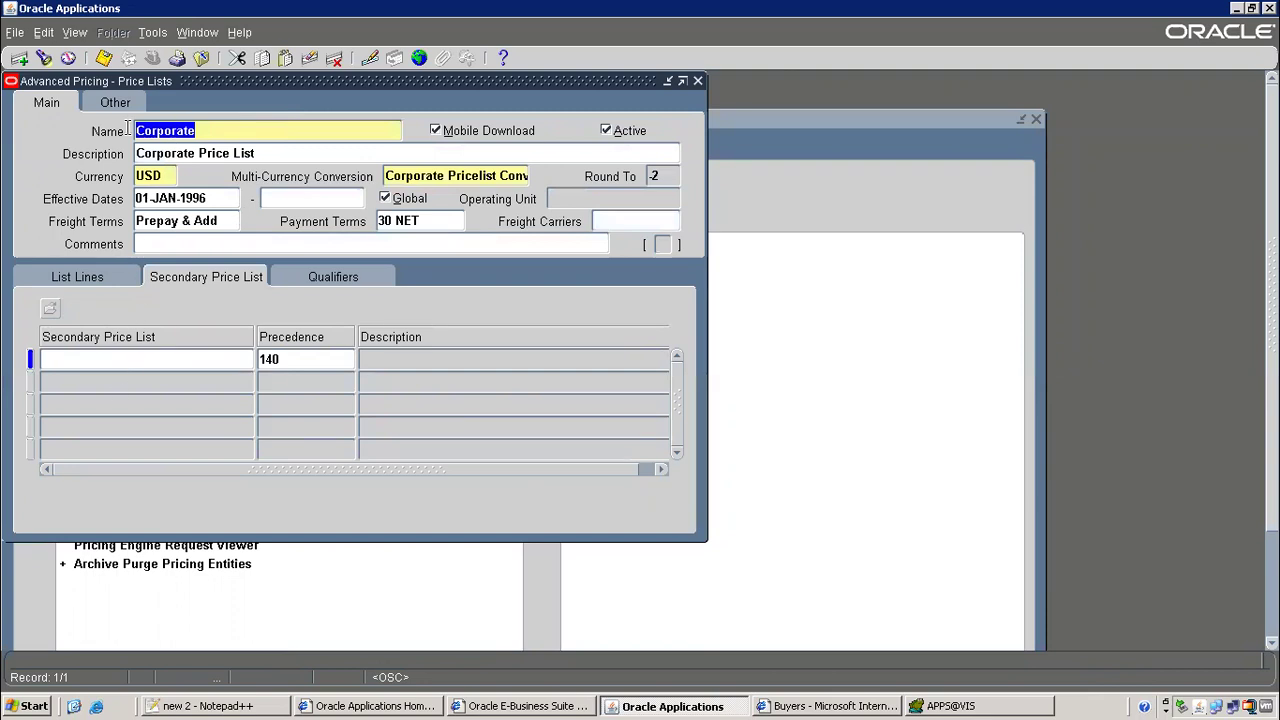
pyautogui.click(90, 277)
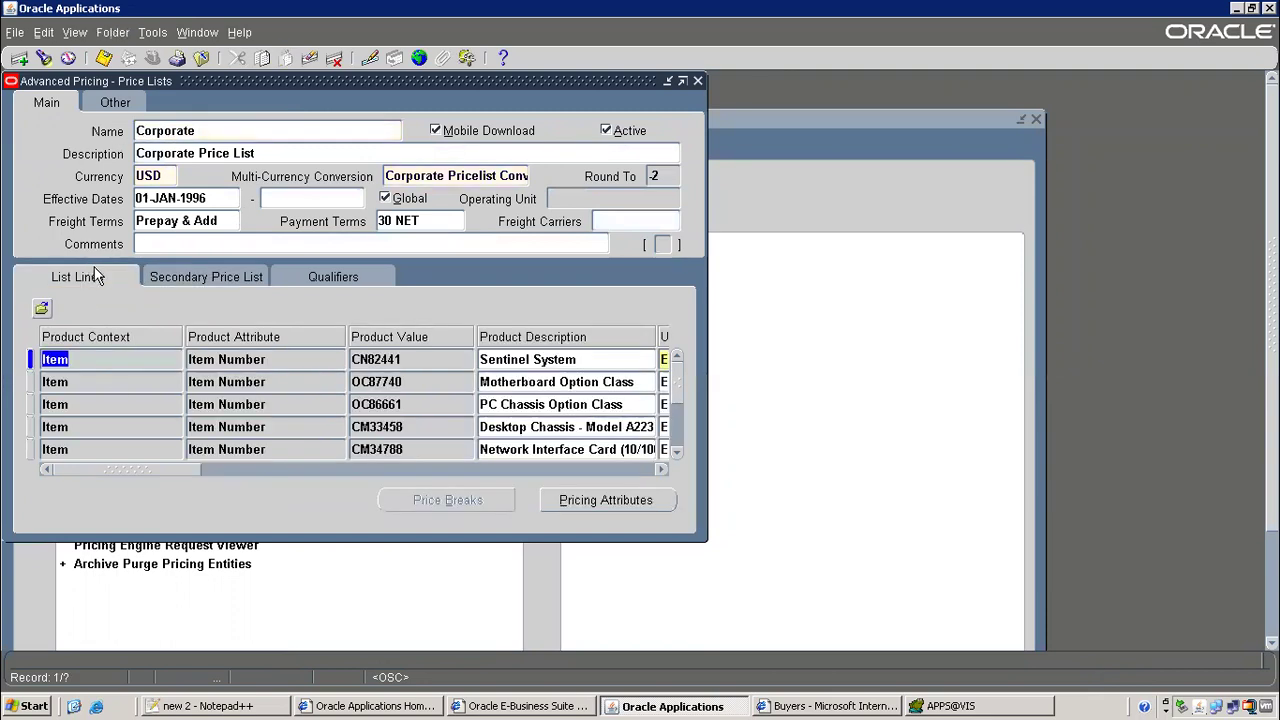
# Add a Corporate price list line for Back to Back Item priced 4000 and save it
pyautogui.click(19, 57)
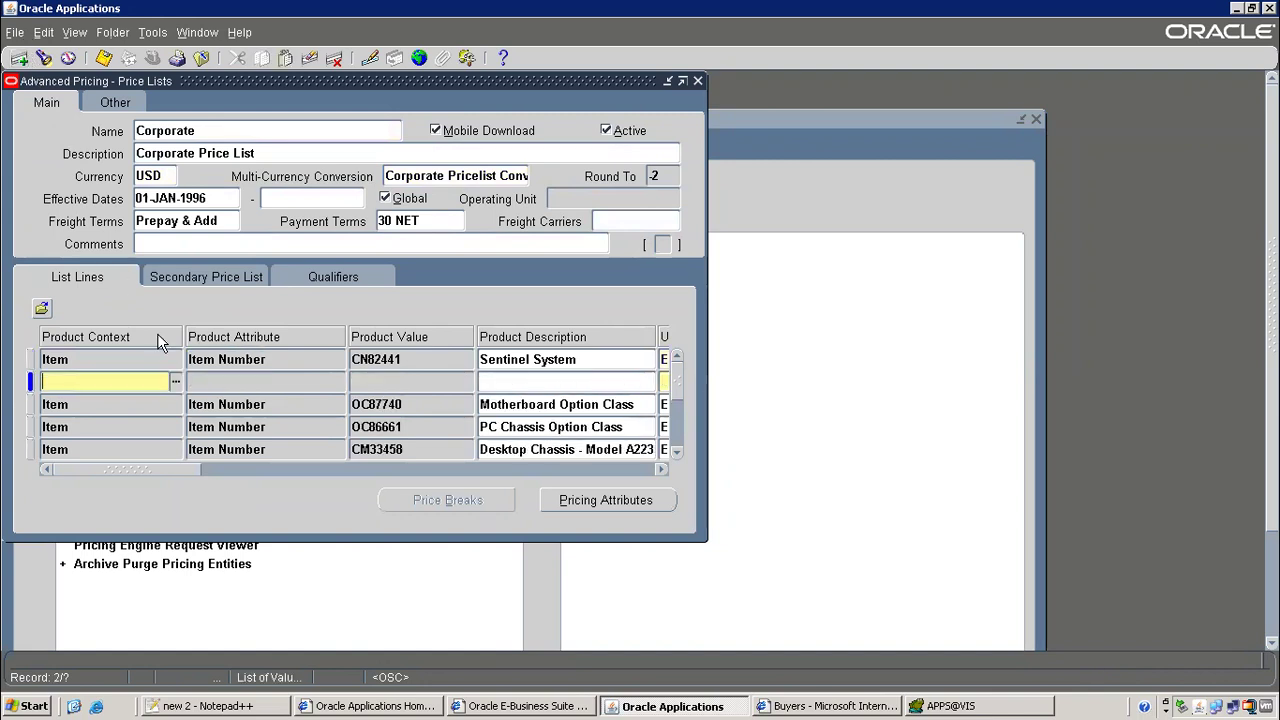
pyautogui.hotkey('shift', 'F5')
pyautogui.press('Tab')
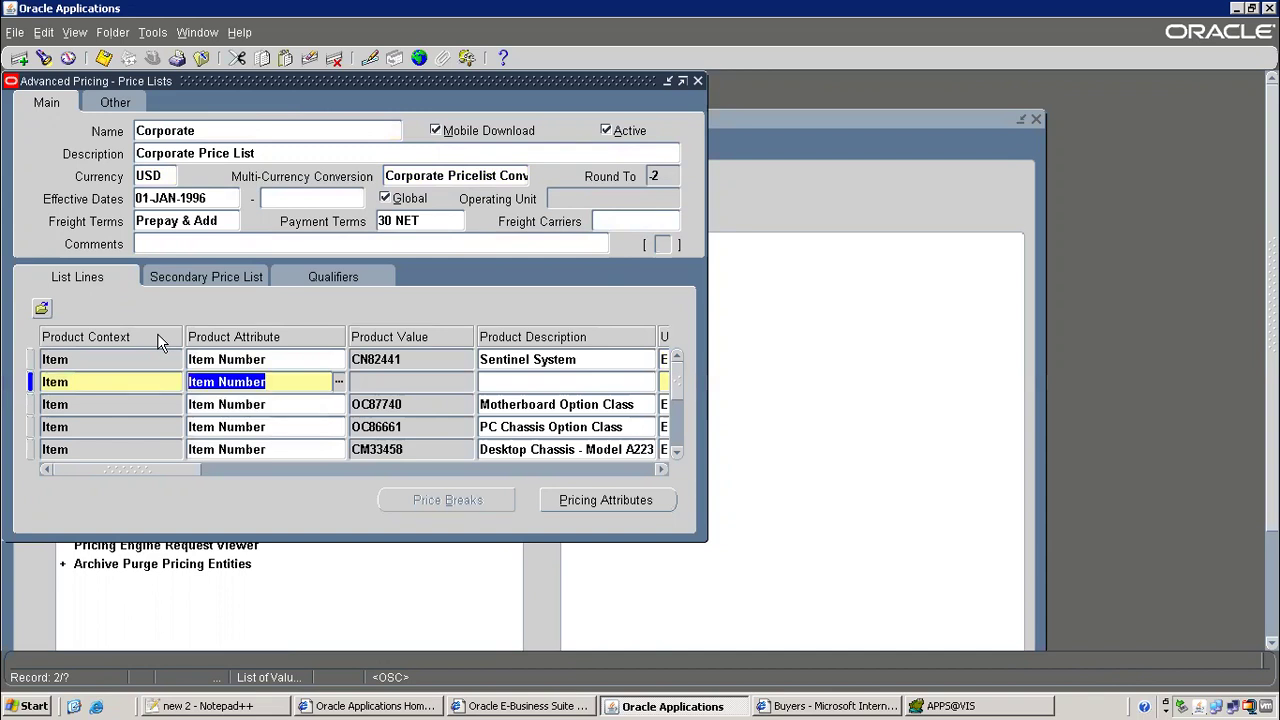
pyautogui.press('Tab')
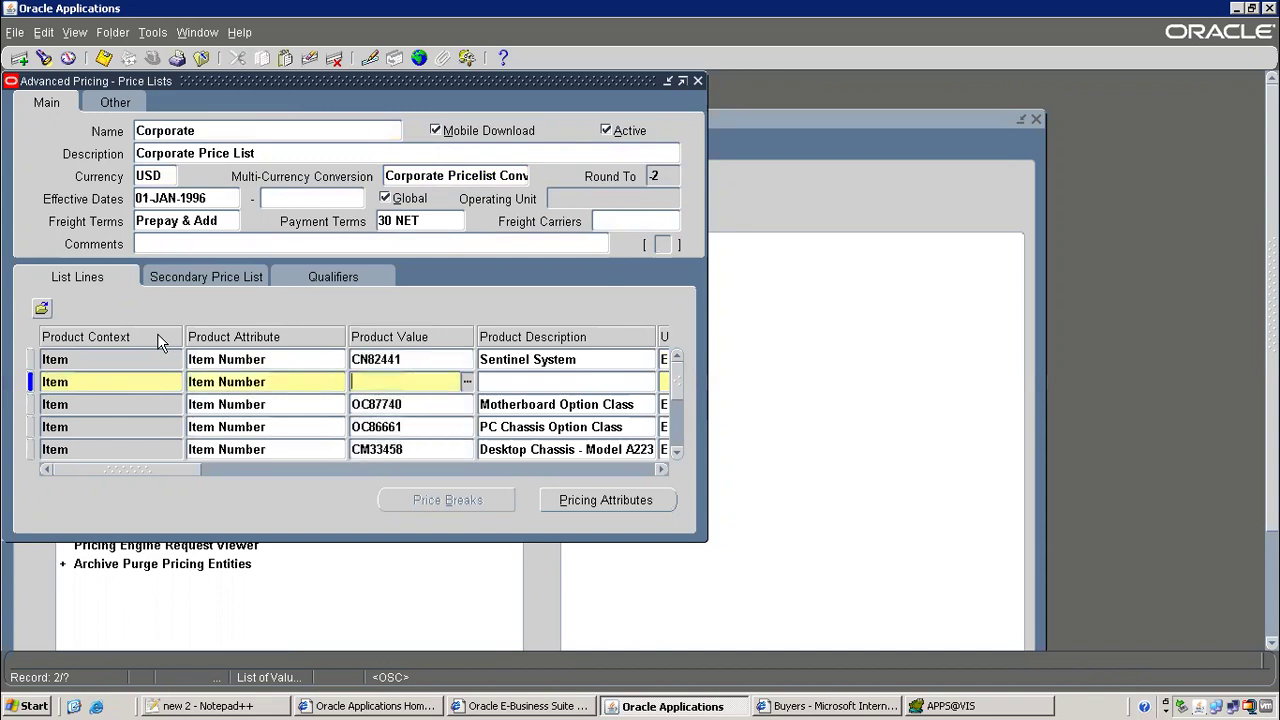
pyautogui.write('Back to Back')
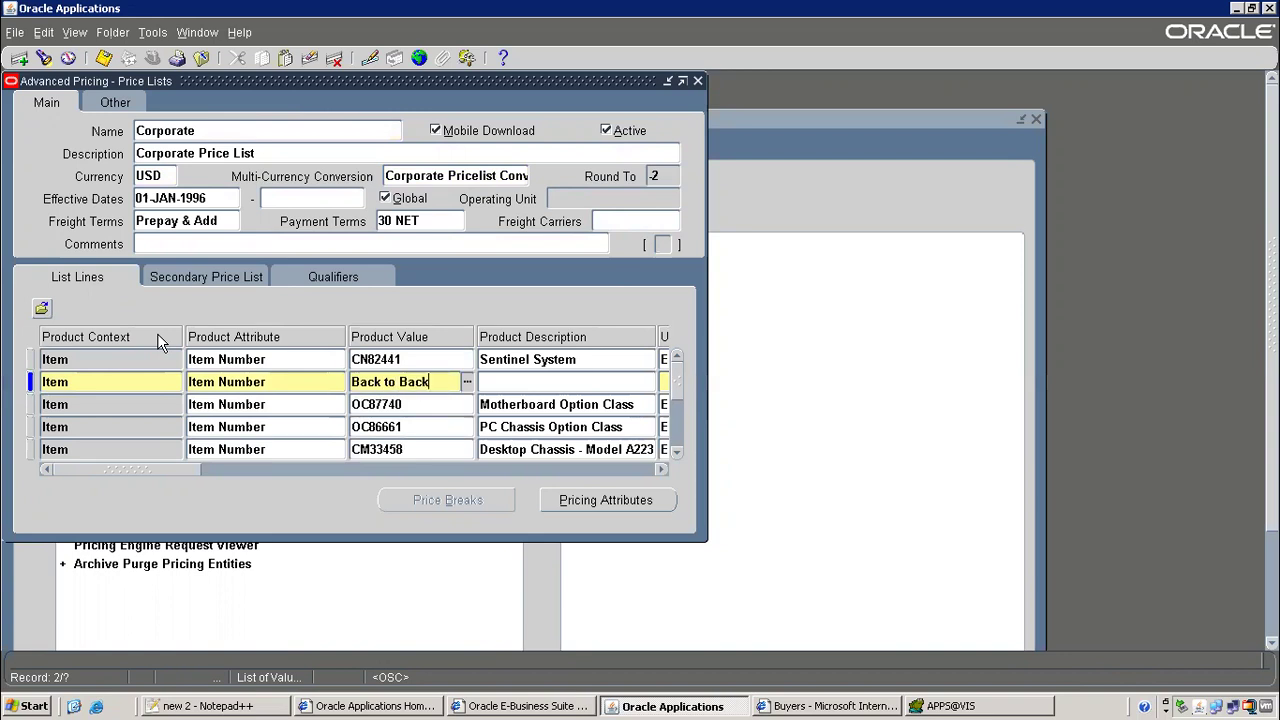
pyautogui.press('Tab')
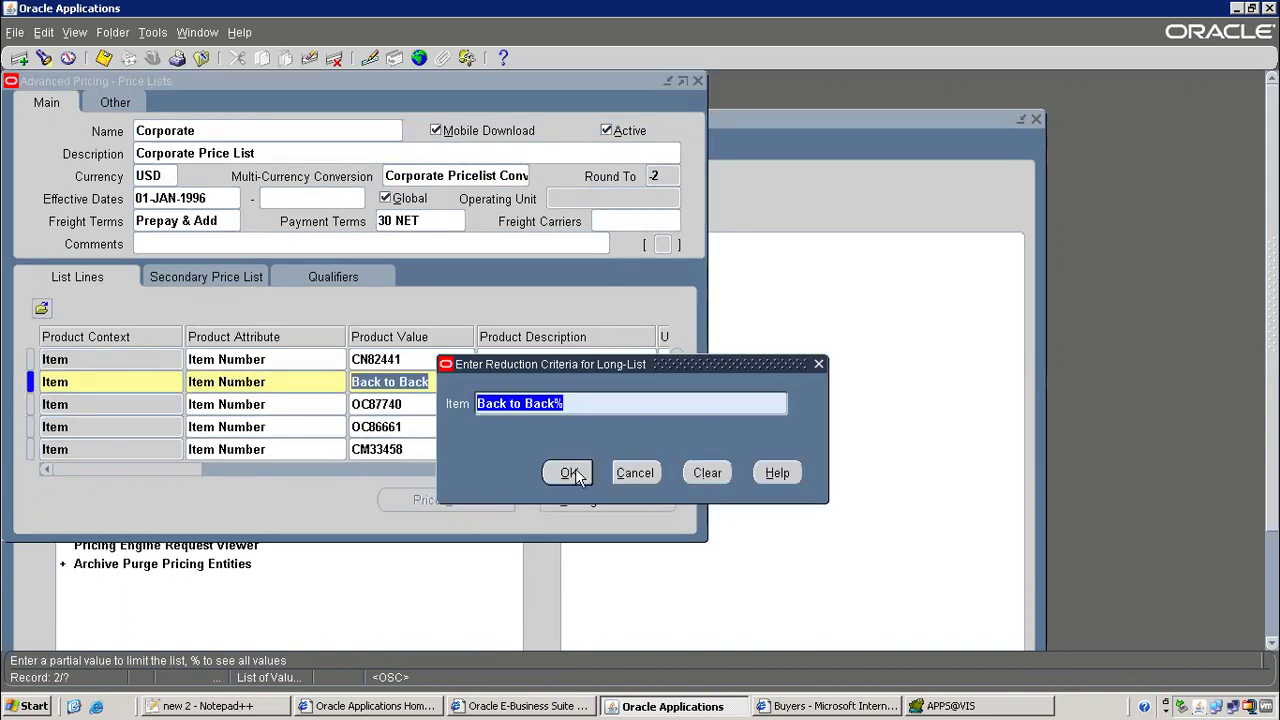
pyautogui.click(572, 473)
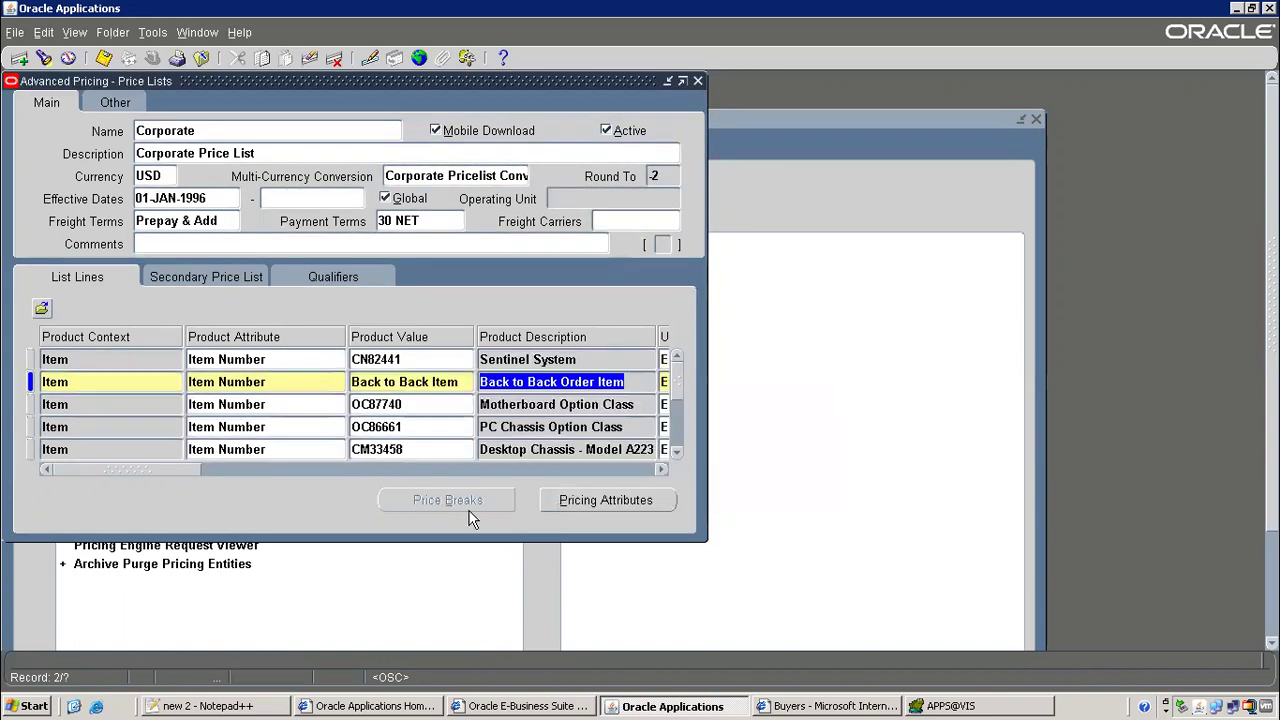
pyautogui.click(105, 65)
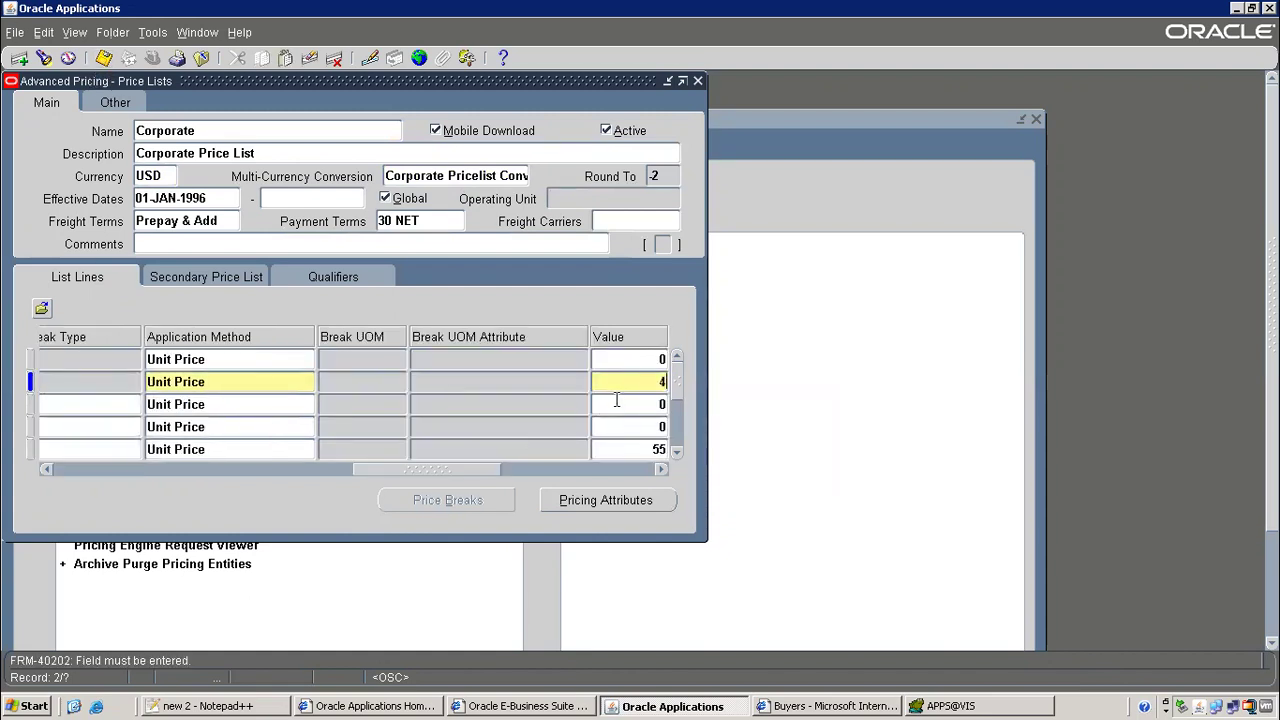
pyautogui.press('Tab')
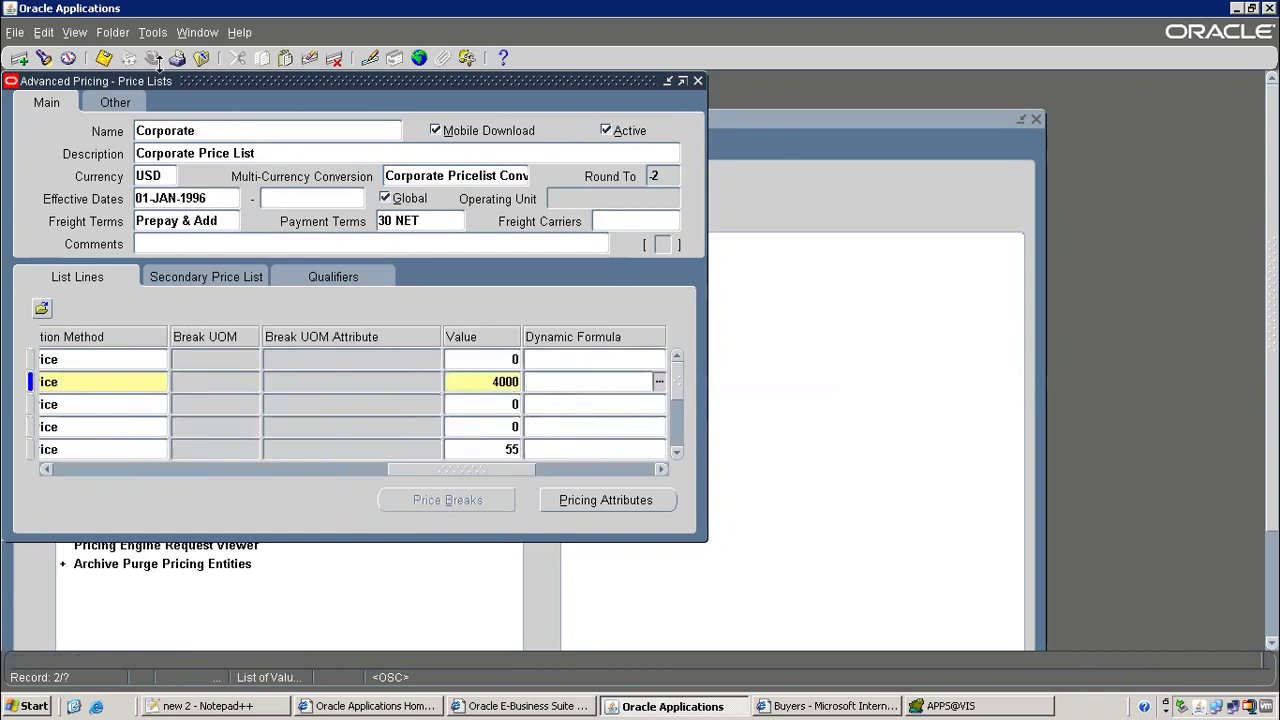
pyautogui.click(100, 58)
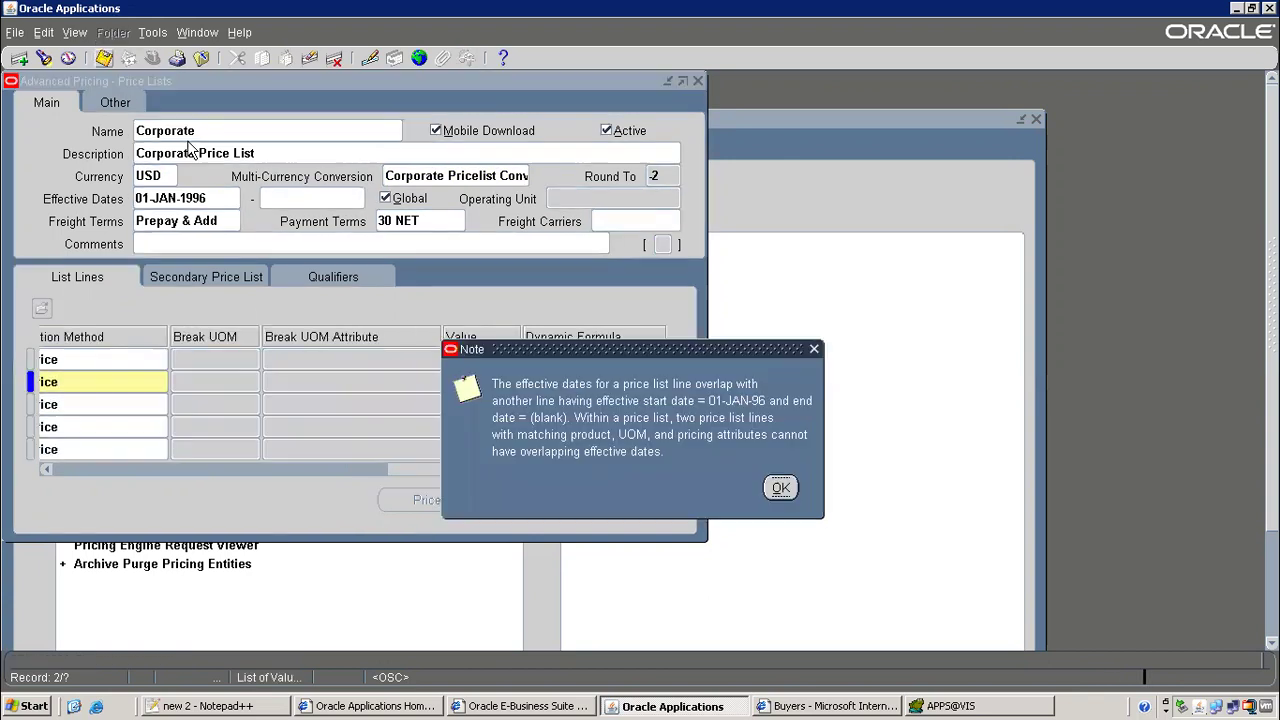
# After the overlapping-dates warning, clear the line's start date and precedence and retry saving
pyautogui.click(780, 486)
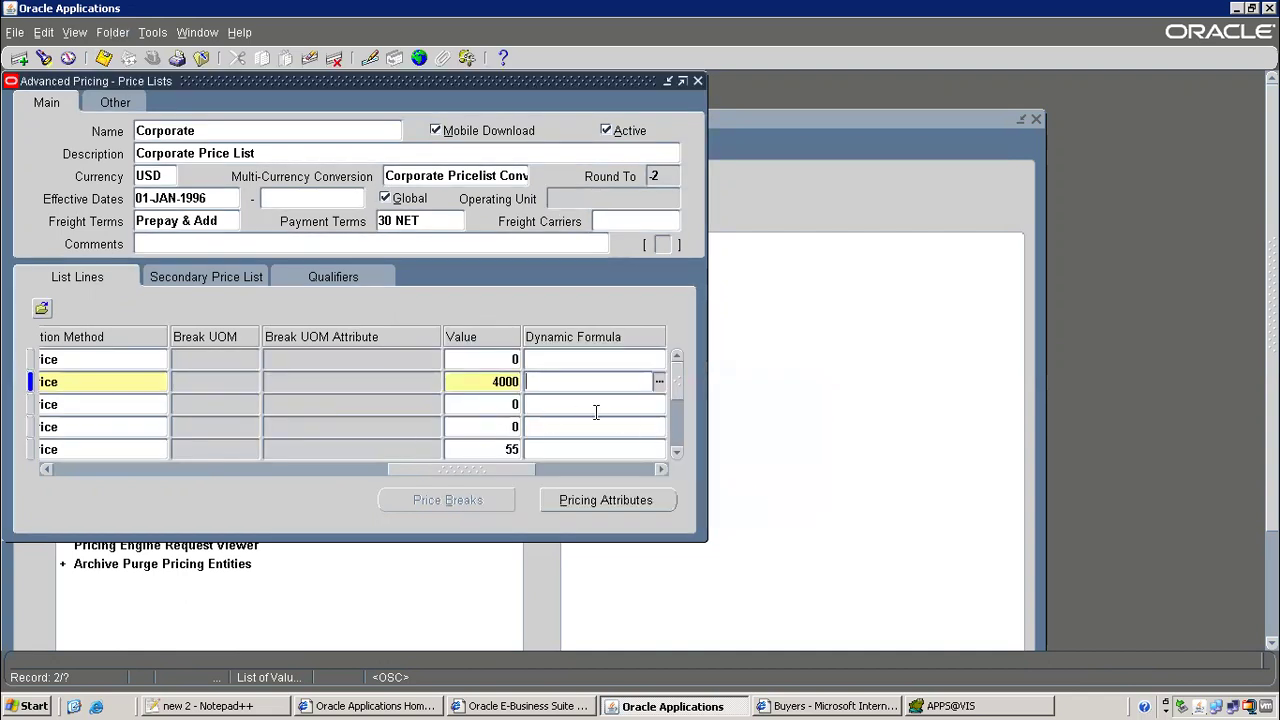
pyautogui.moveTo(463, 467); pyautogui.dragTo(590, 476)
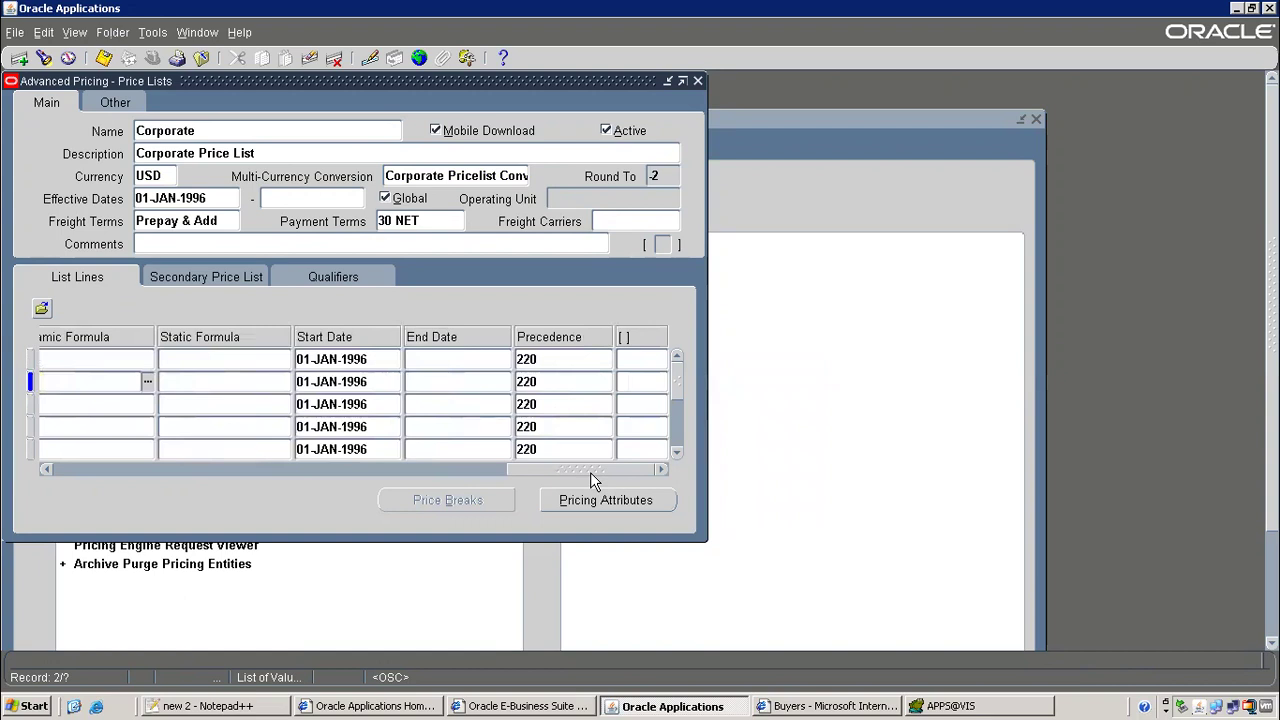
pyautogui.click(352, 382)
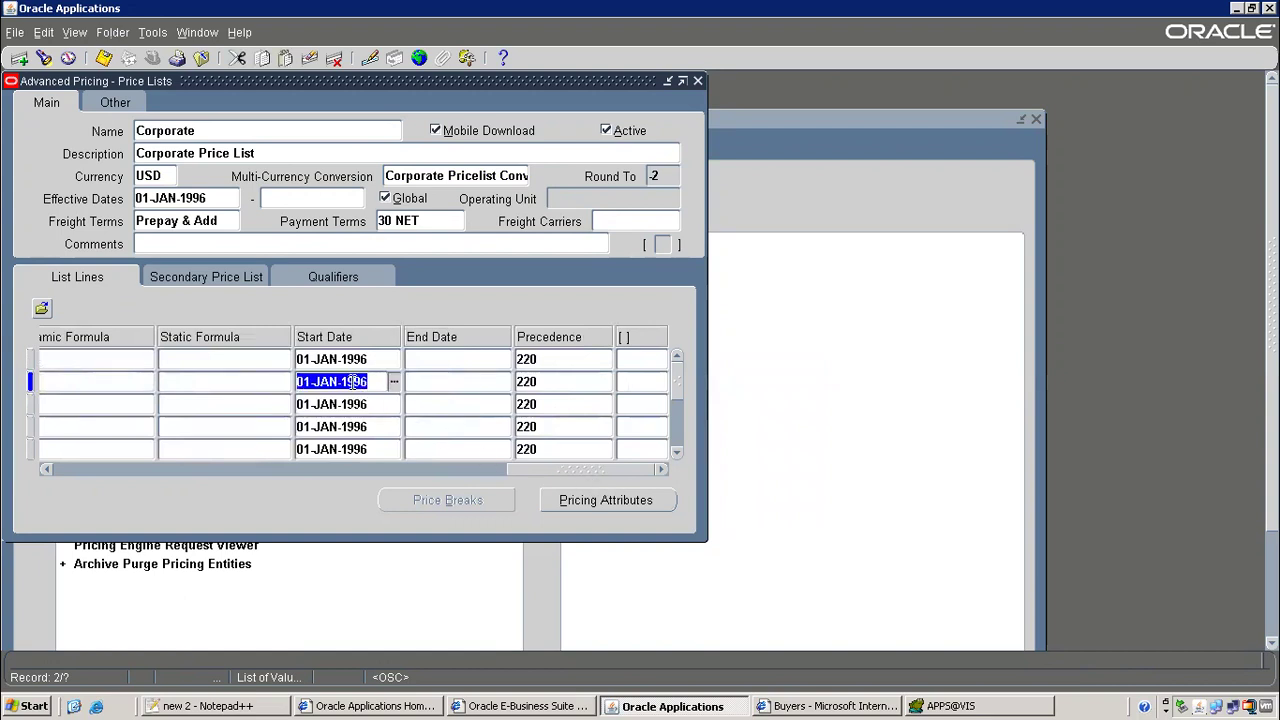
pyautogui.press('Delete')
pyautogui.press('Tab')
pyautogui.press('Tab')
pyautogui.press('Delete')
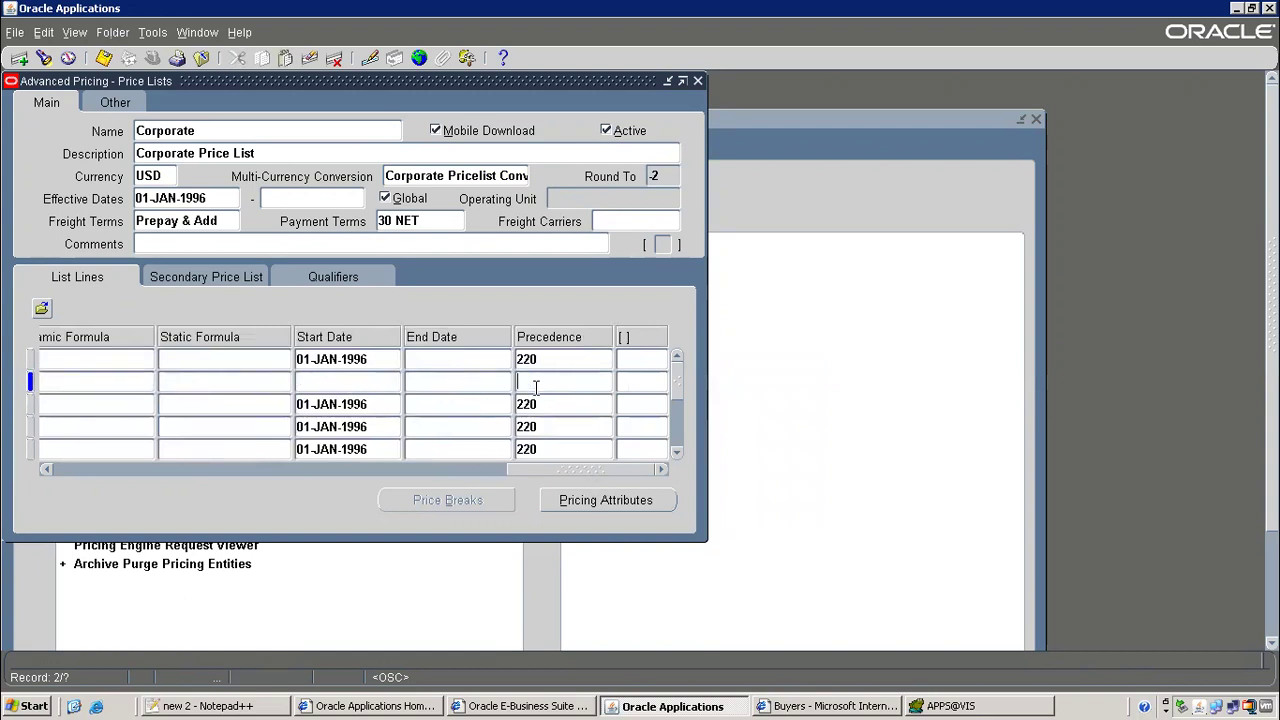
pyautogui.click(104, 58)
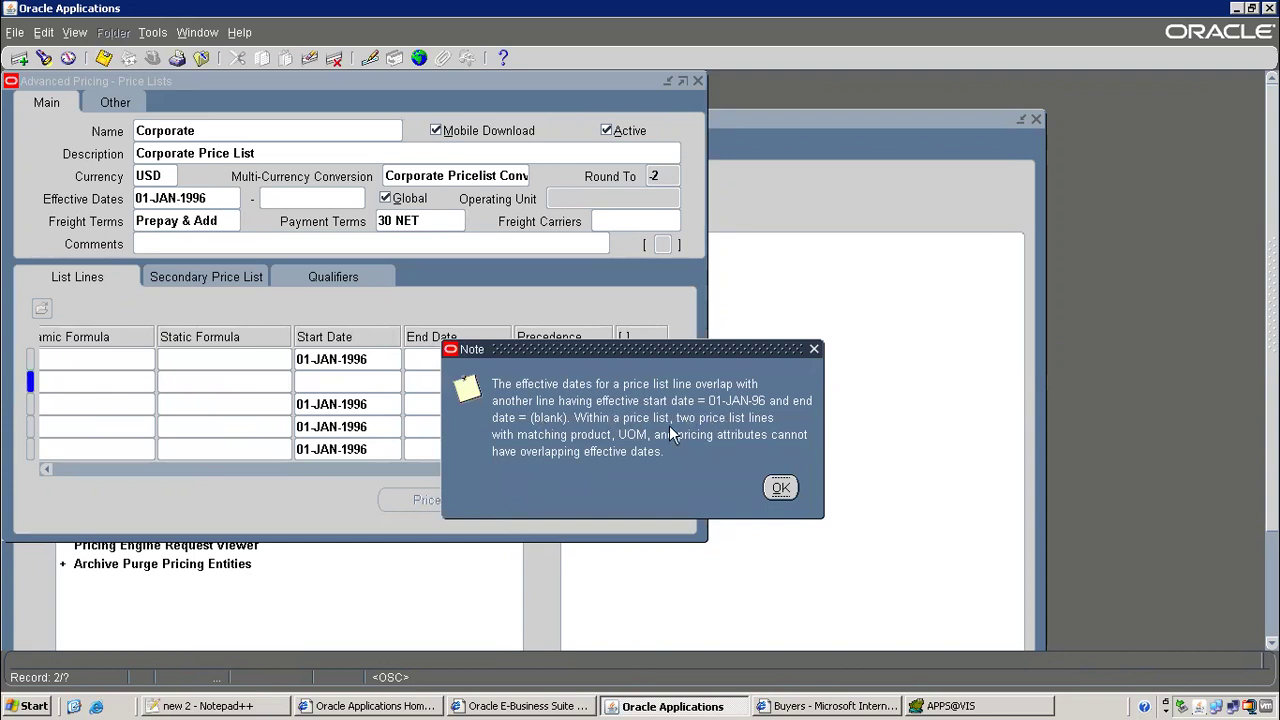
pyautogui.click(781, 488)
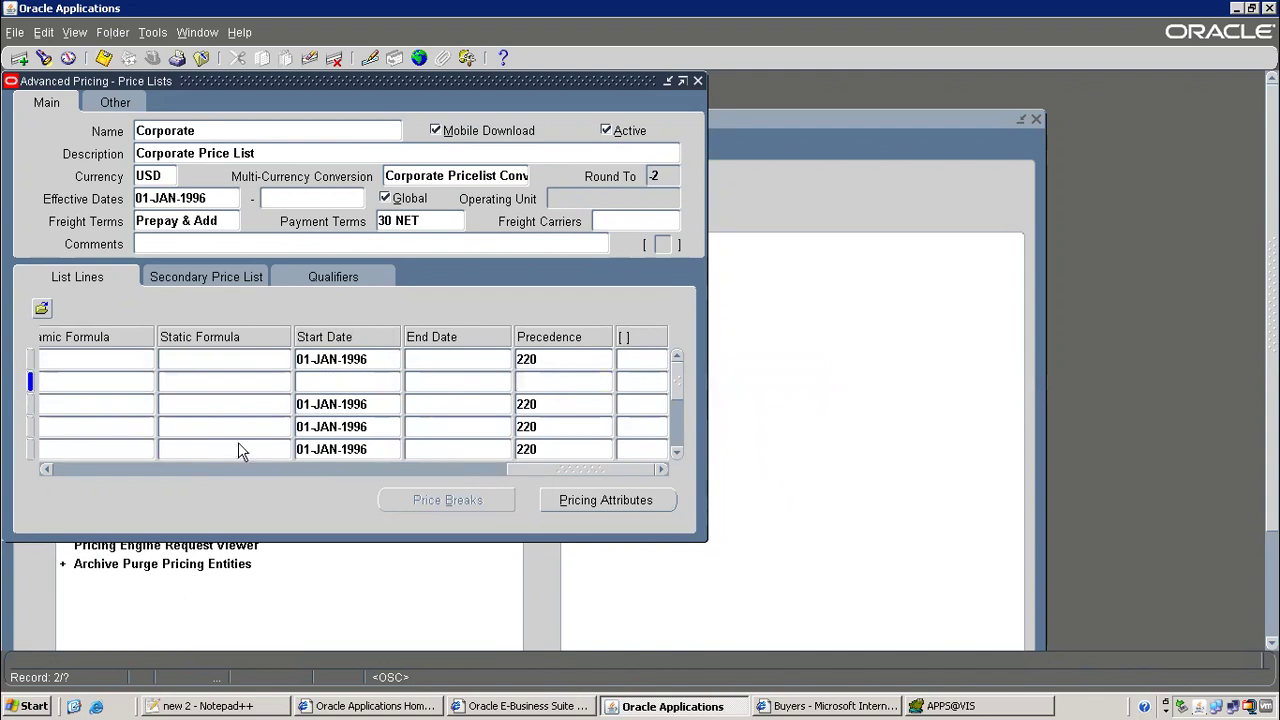
# Give up on the still-overlapping line and close the price list form without saving
pyautogui.click(103, 386)
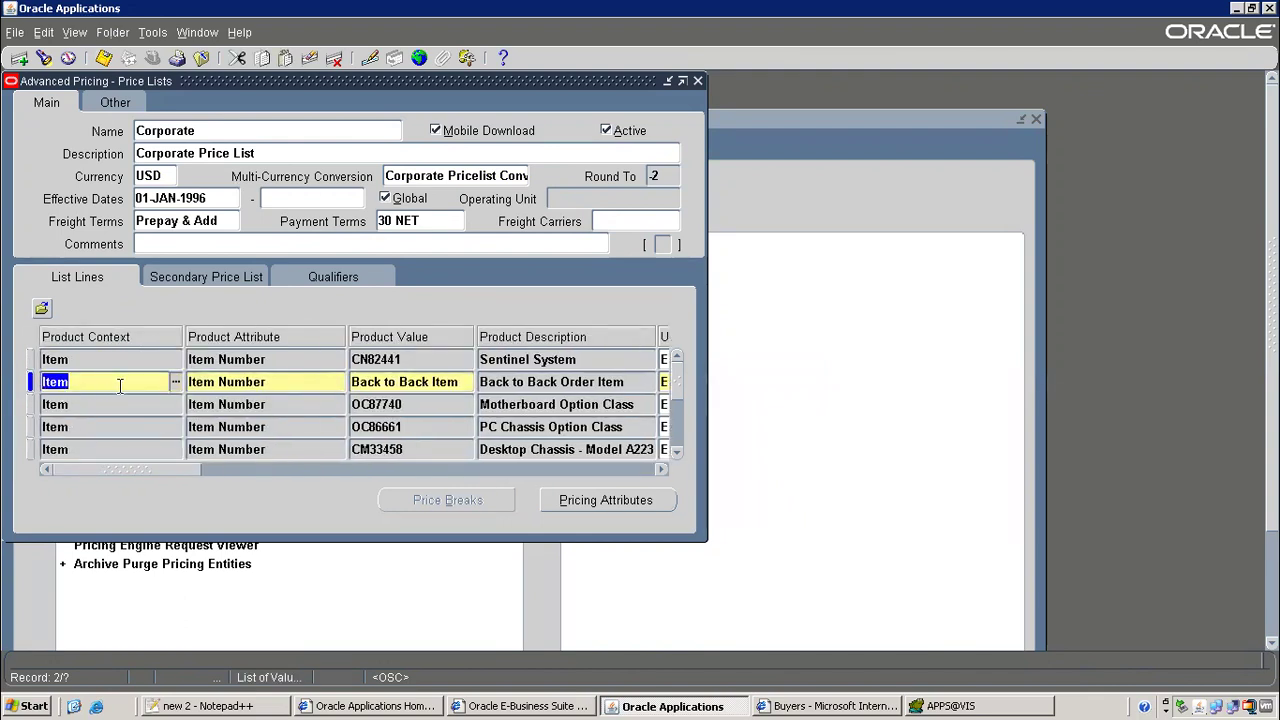
pyautogui.click(104, 58)
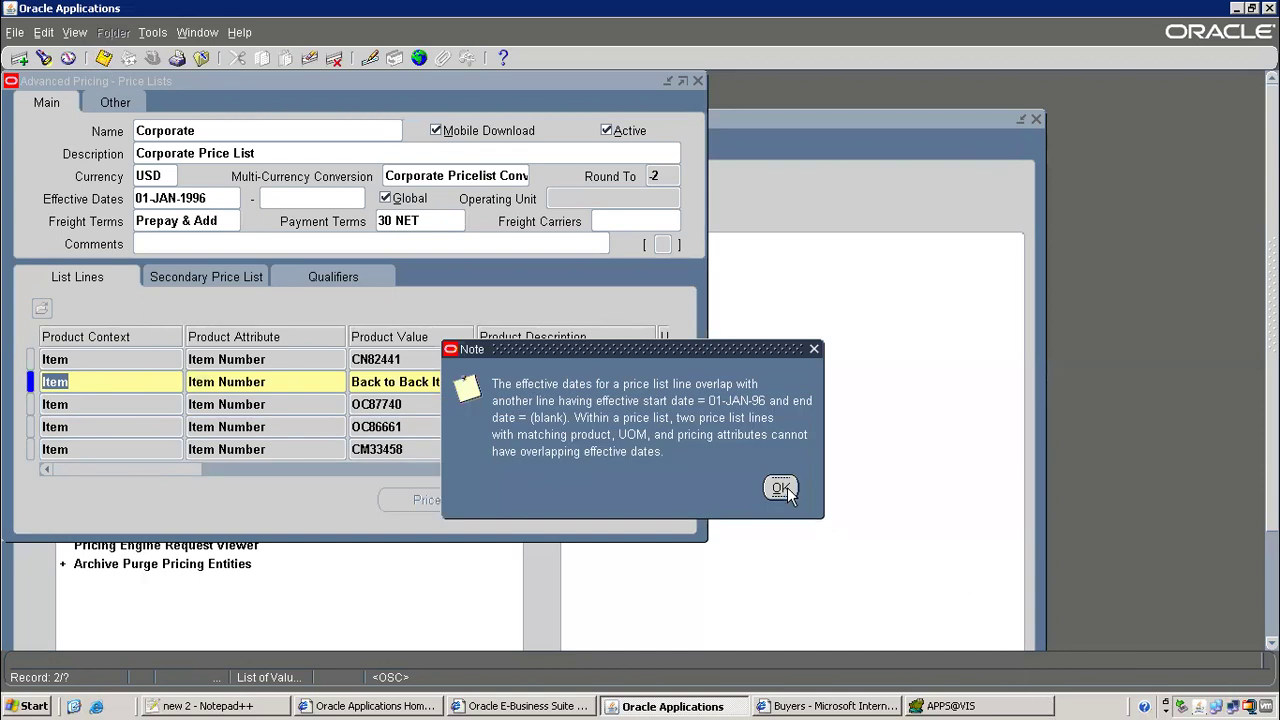
pyautogui.click(787, 487)
pyautogui.write('v')
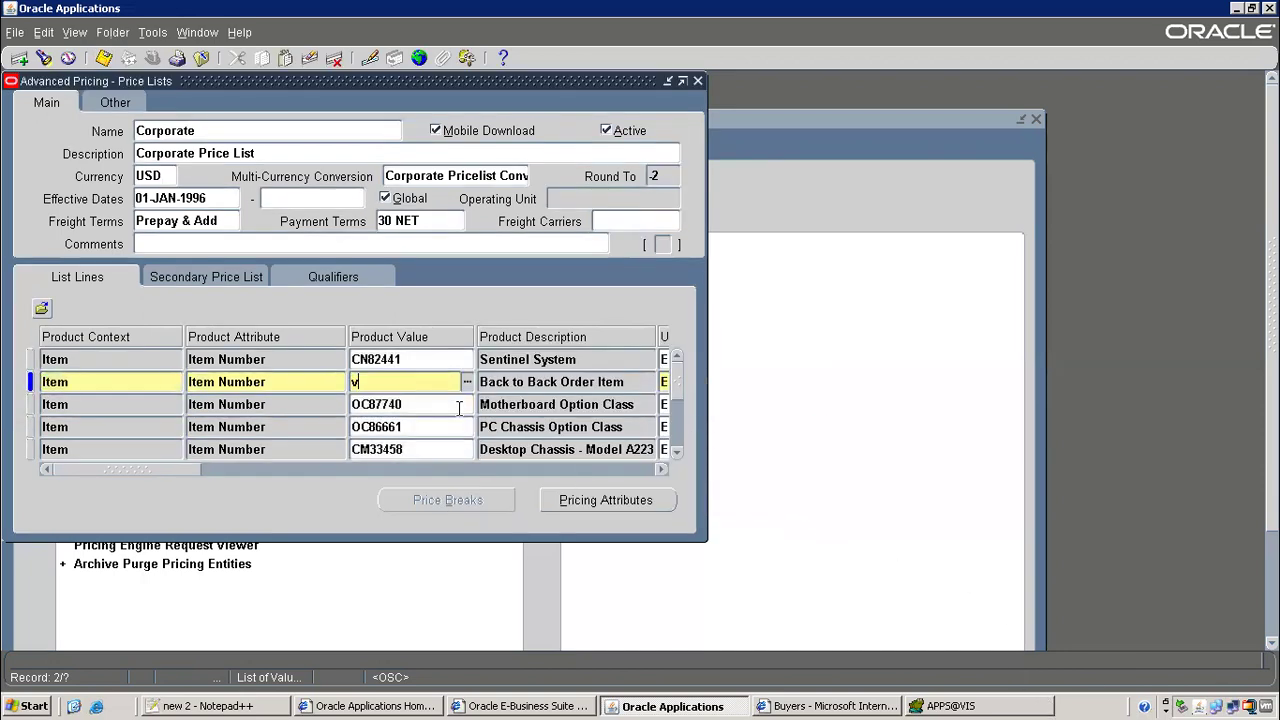
pyautogui.press('Tab')
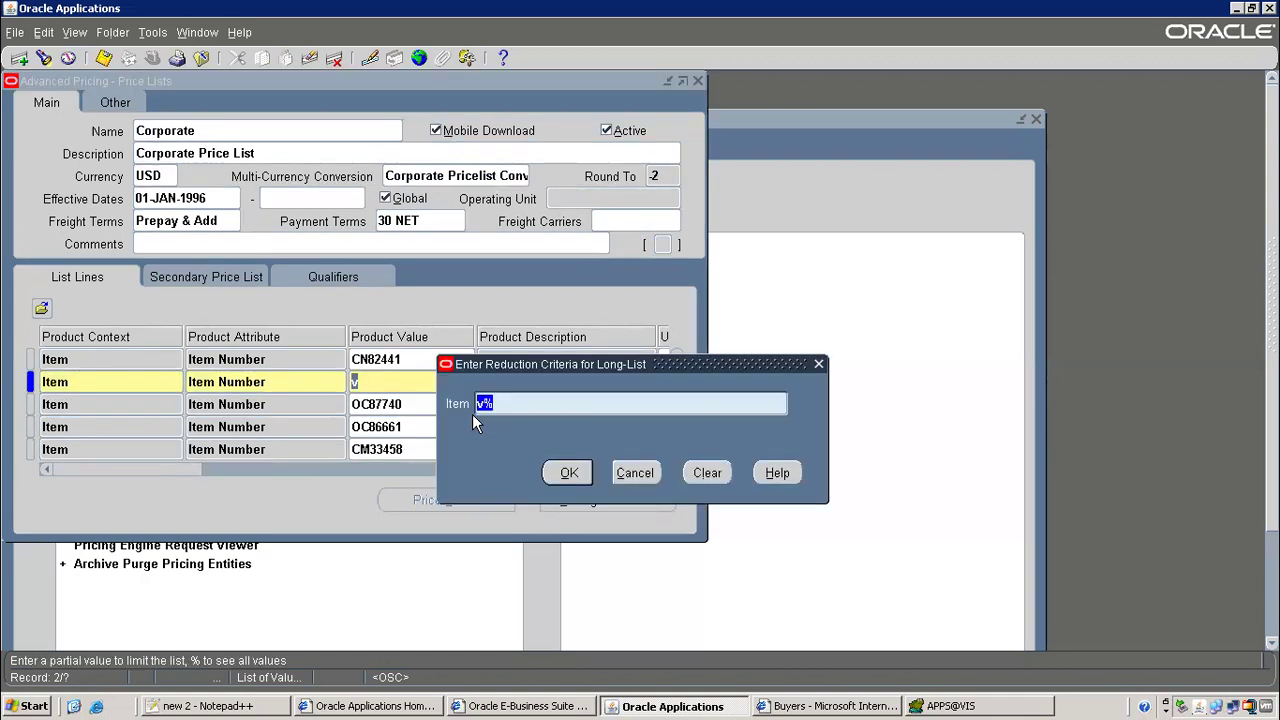
pyautogui.press('BackSpace')
pyautogui.click(635, 472)
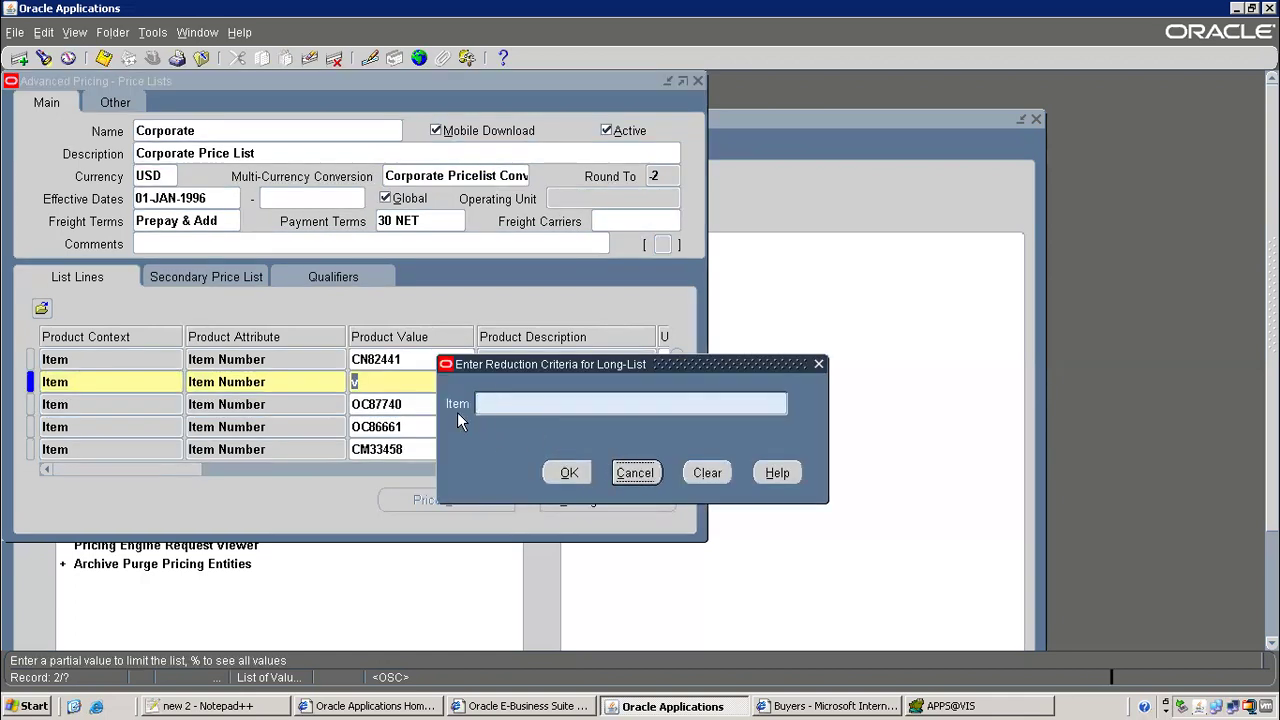
pyautogui.click(652, 411)
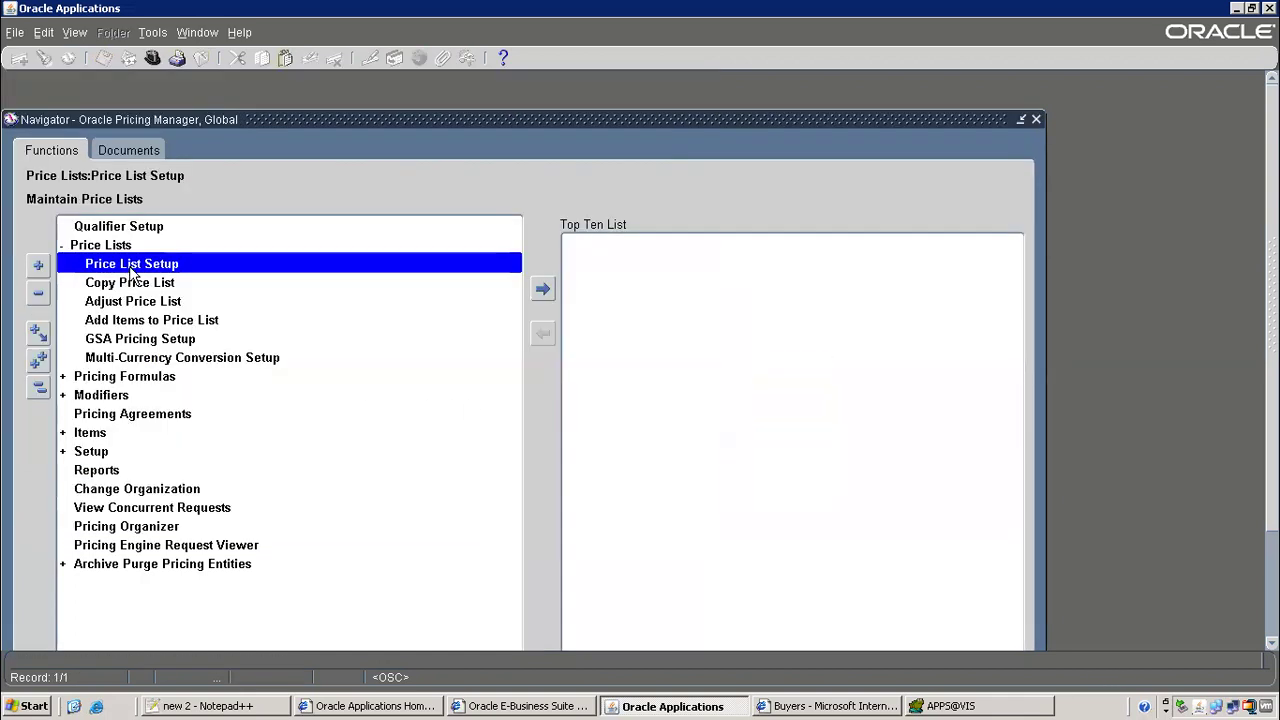
# Requery the Corporate price list and search its lines for Back to Back Item
pyautogui.press('F11')
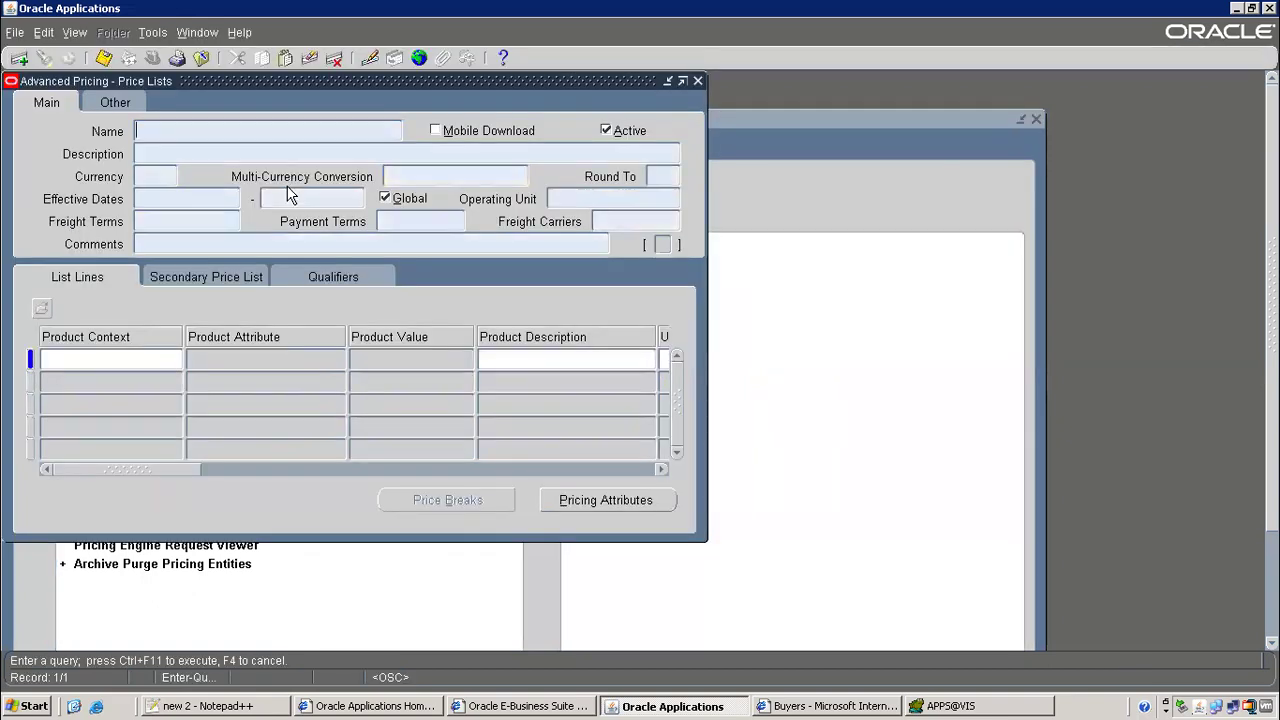
pyautogui.write('Corporate')
pyautogui.hotkey('ctrl', 'F11')
pyautogui.click(275, 360)
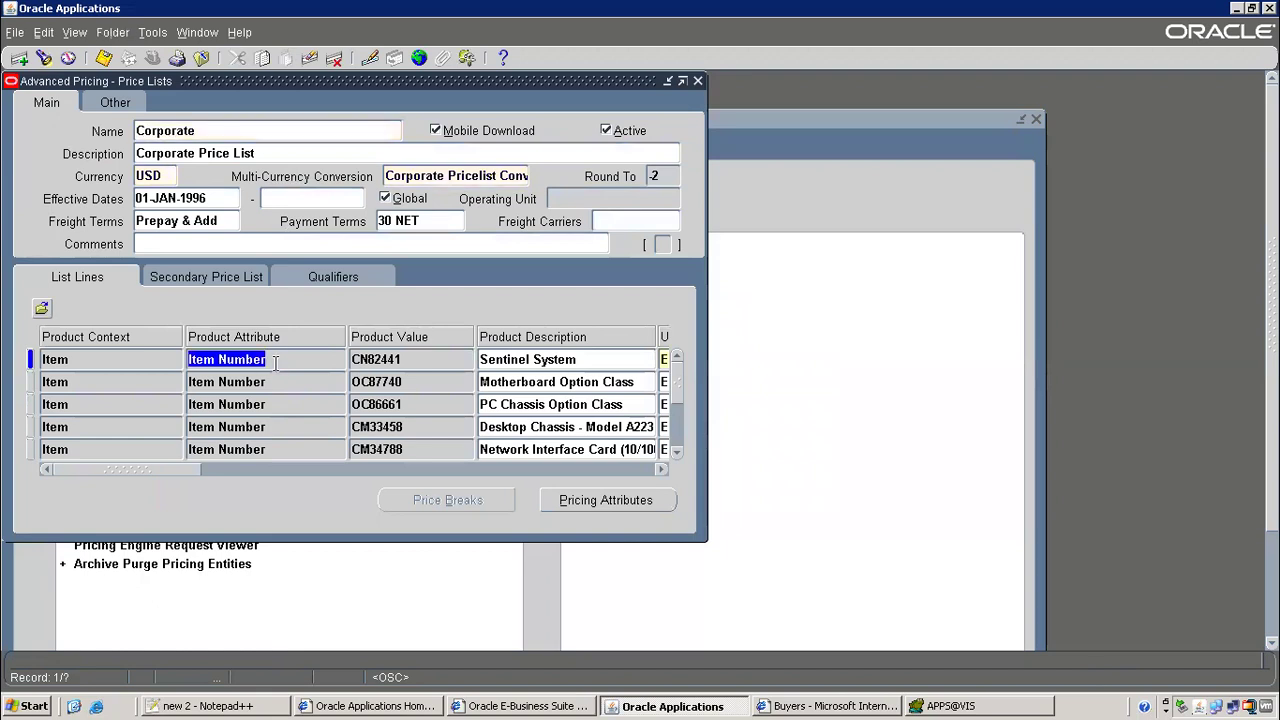
pyautogui.press('F11')
pyautogui.moveTo(145, 469); pyautogui.dragTo(255, 469)
pyautogui.write('Back to Back Item')
pyautogui.hotkey('ctrl', 'F11')
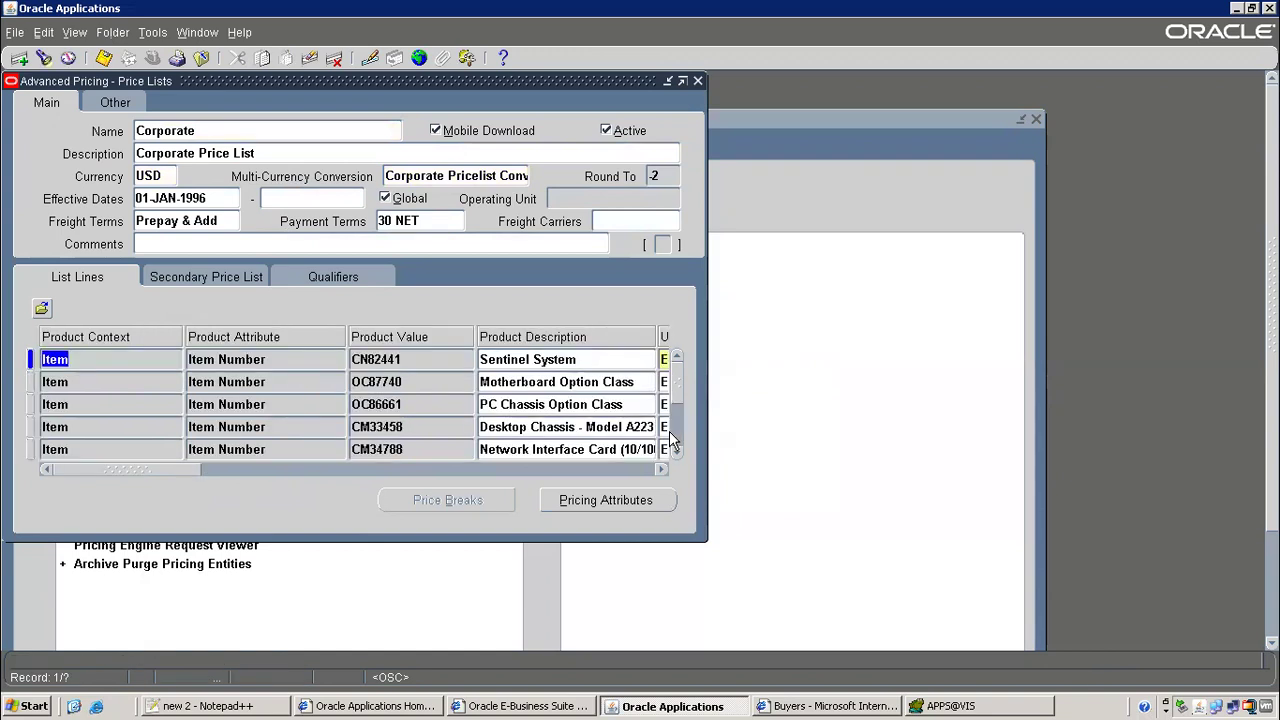
pyautogui.moveTo(156, 477); pyautogui.dragTo(521, 481)
pyautogui.click(420, 359)
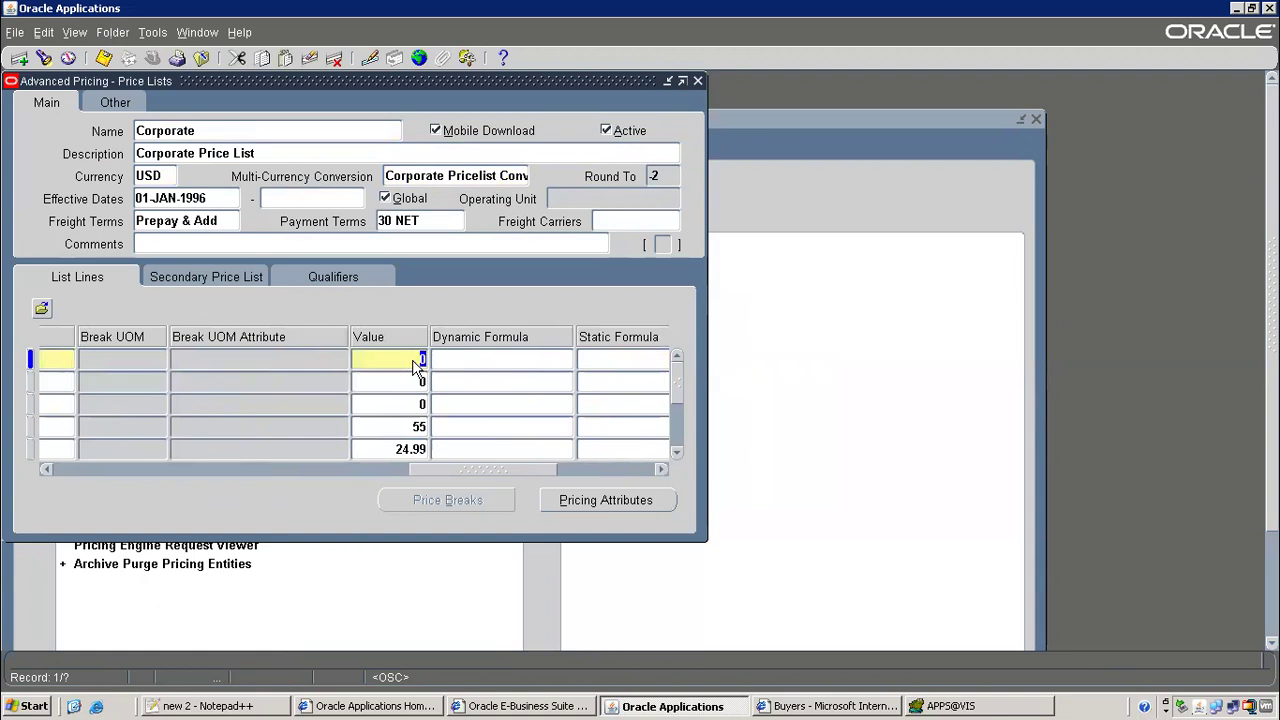
# Insert a line with Item / Item Number / Back to Back Item, value 2000, and save
pyautogui.click(19, 57)
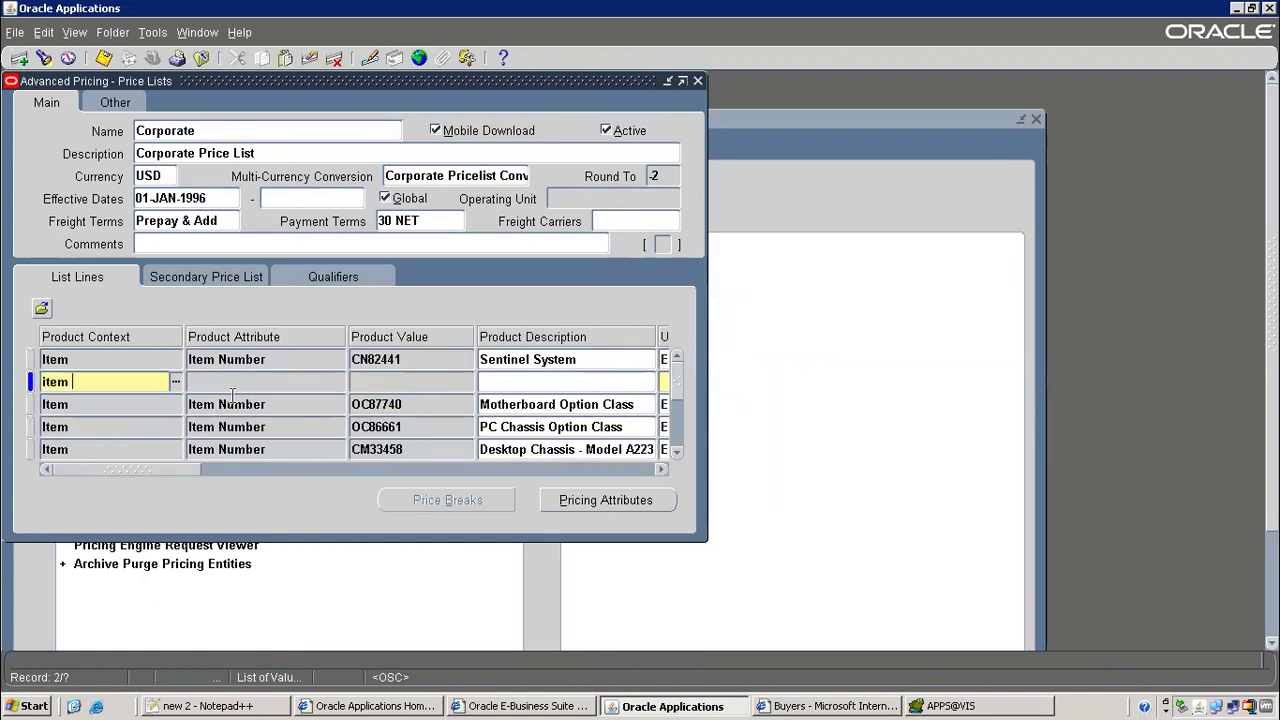
pyautogui.press('Tab')
pyautogui.write('item num')
pyautogui.press('Tab')
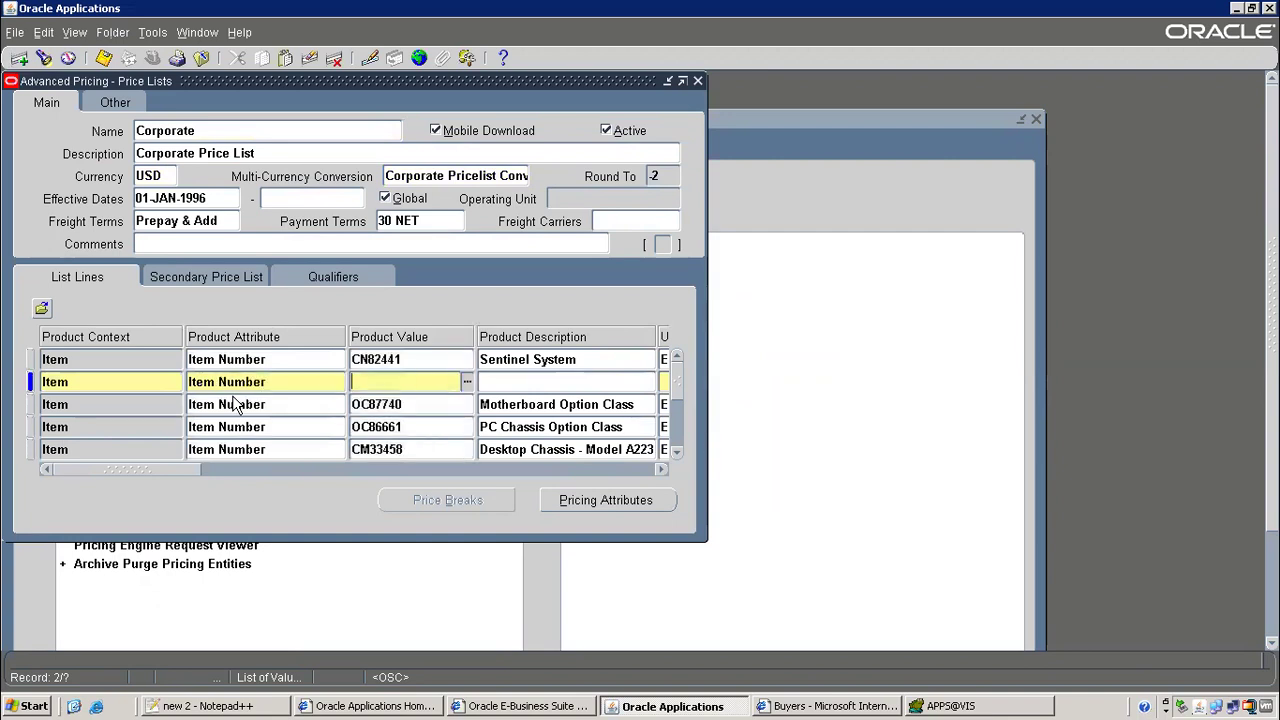
pyautogui.write('Back to Back Item')
pyautogui.press('Tab')
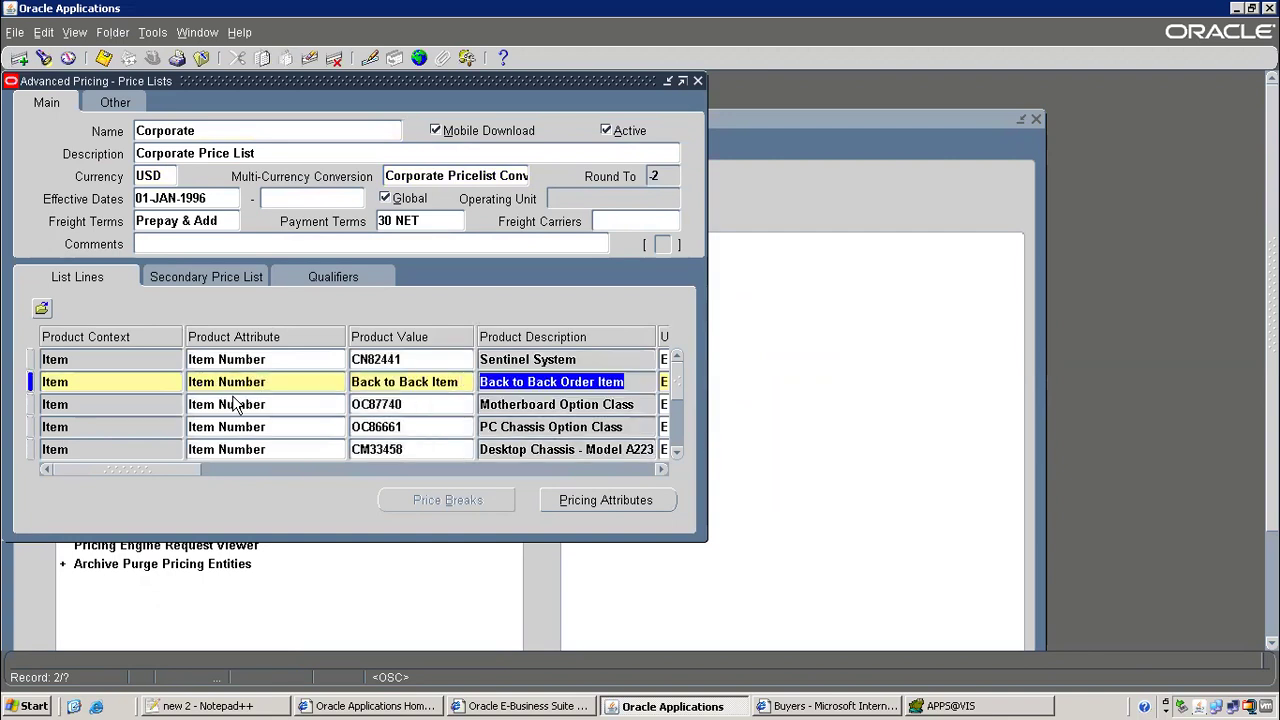
pyautogui.press('Tab')
pyautogui.press('Tab')
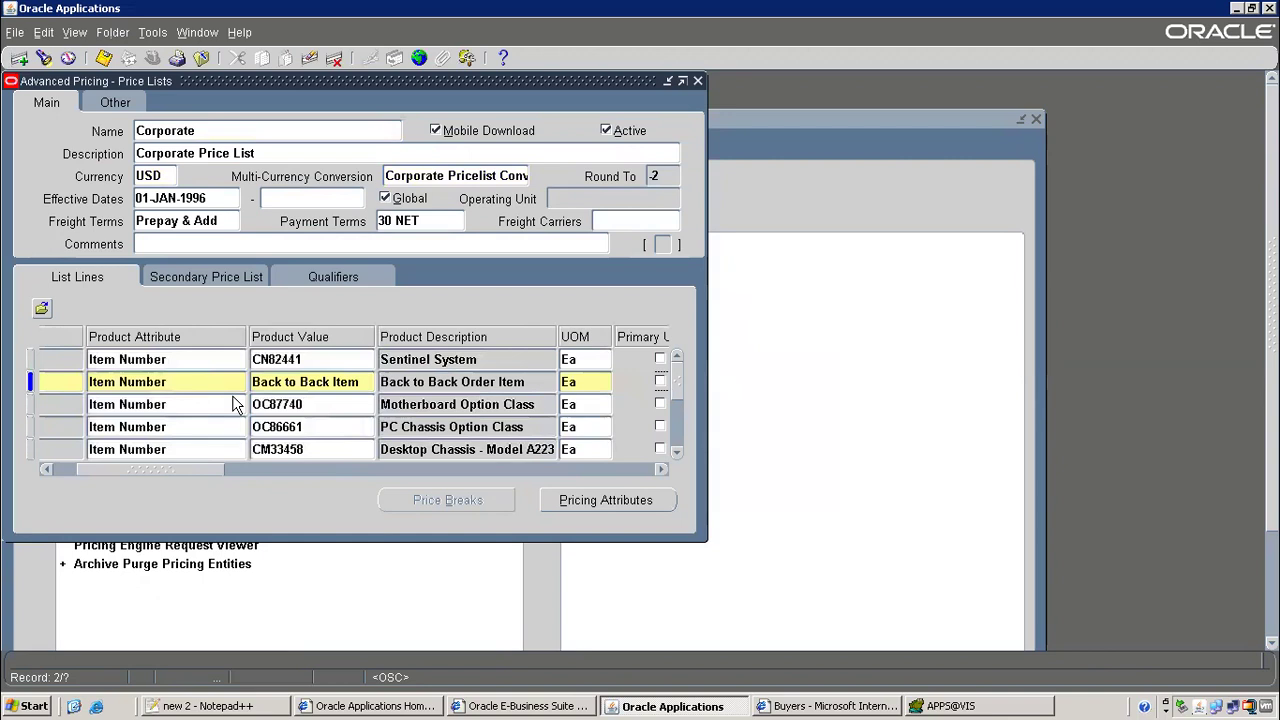
pyautogui.press('Tab')
pyautogui.press('Tab')
pyautogui.press('Tab')
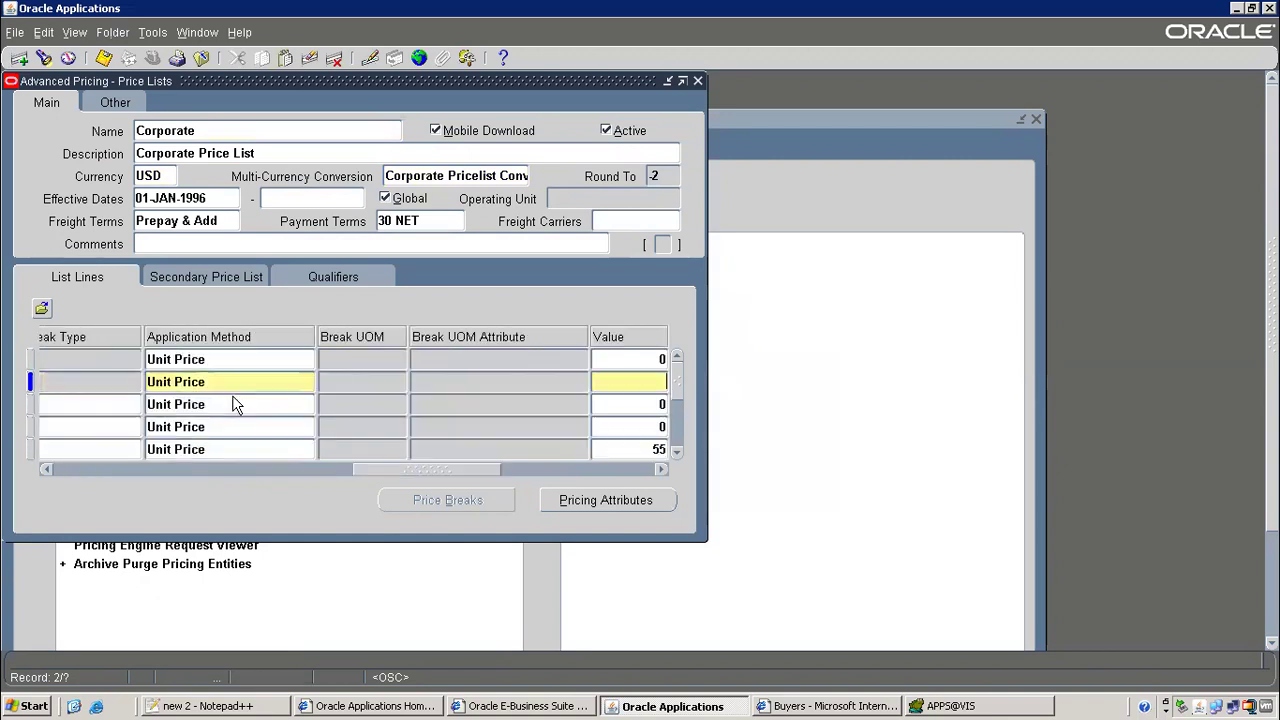
pyautogui.write('2000')
pyautogui.press('Tab')
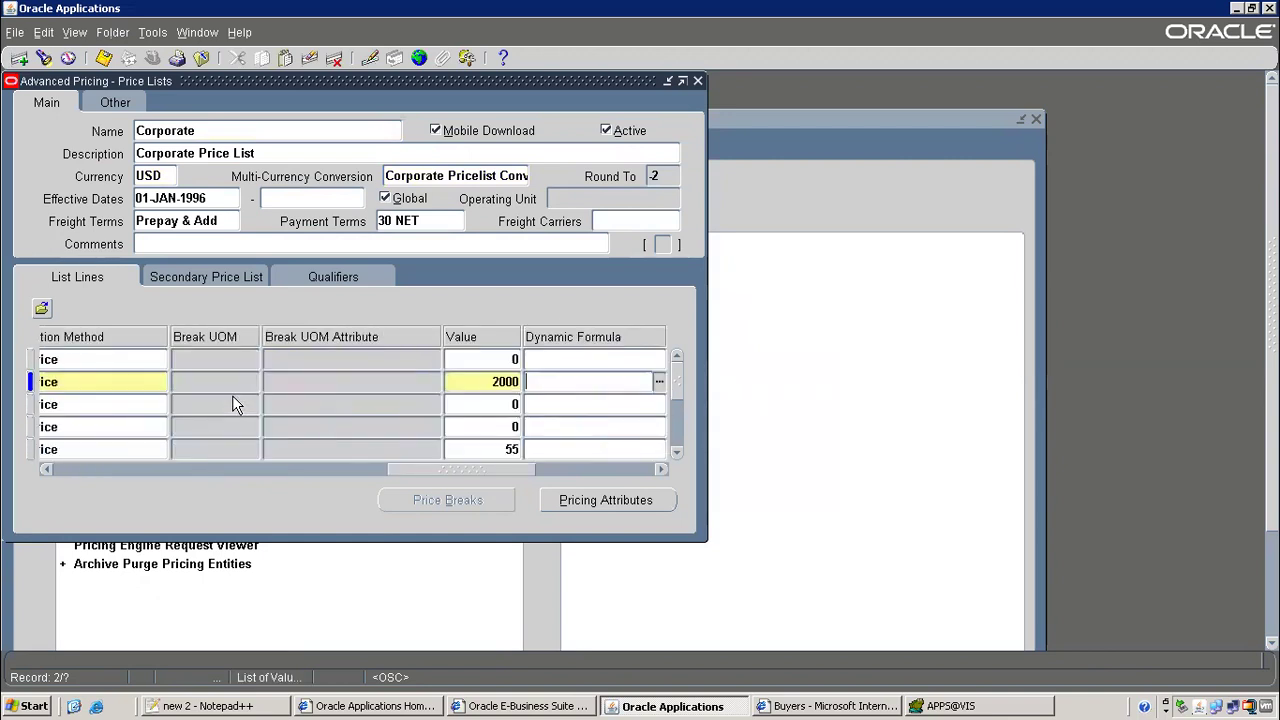
pyautogui.hotkey('ctrl', 's')
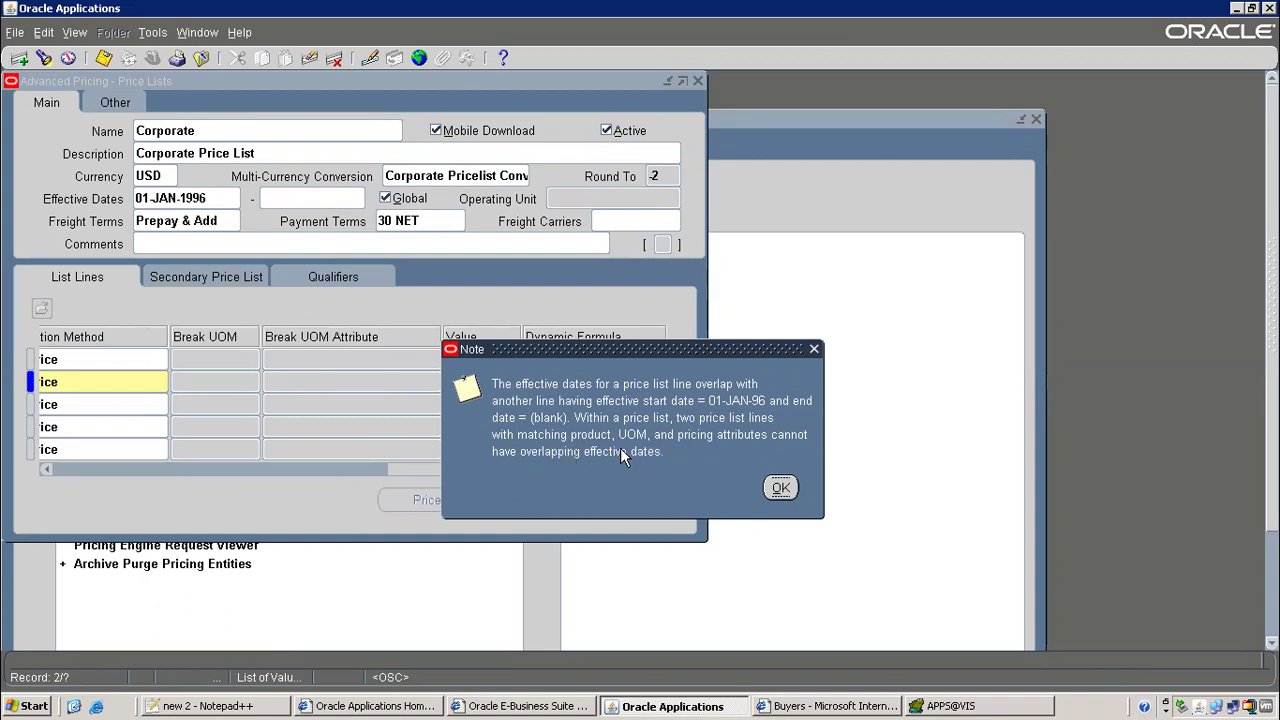
# Set the new line's end date to 14-NOV-2022 and save, dismissing the overlap warnings
pyautogui.click(790, 487)
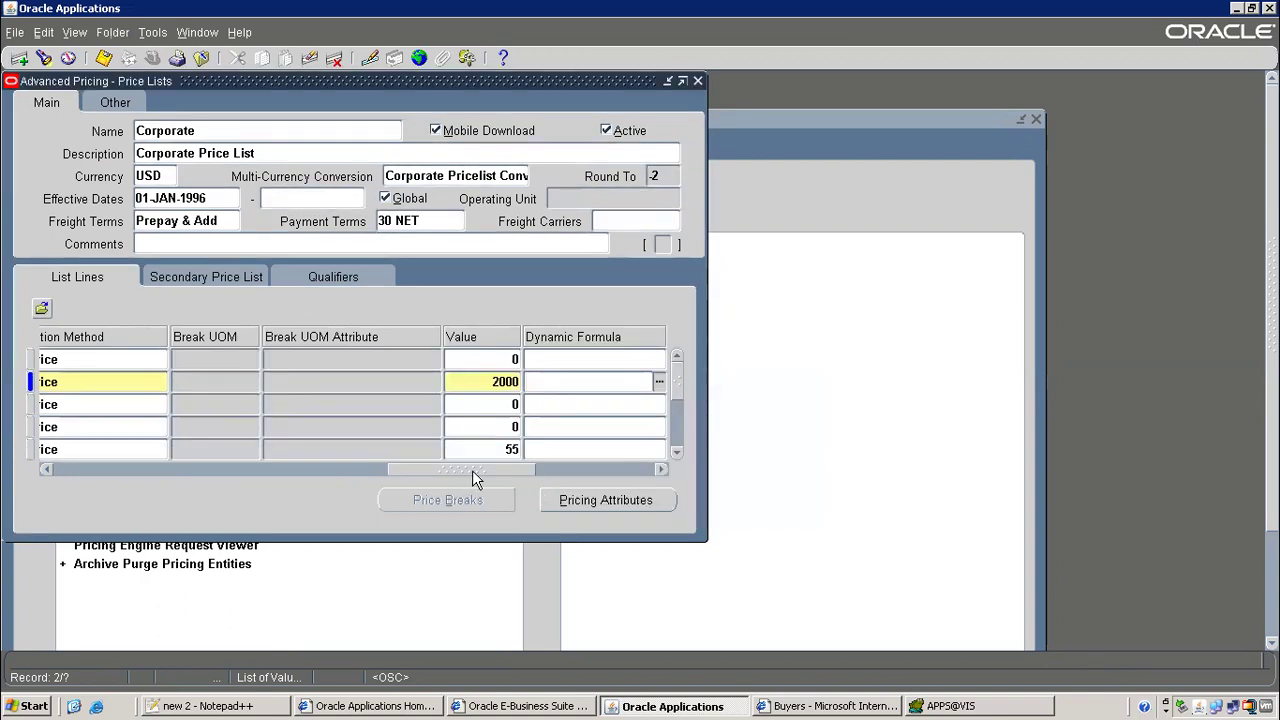
pyautogui.moveTo(444, 469); pyautogui.dragTo(599, 474)
pyautogui.click(435, 384)
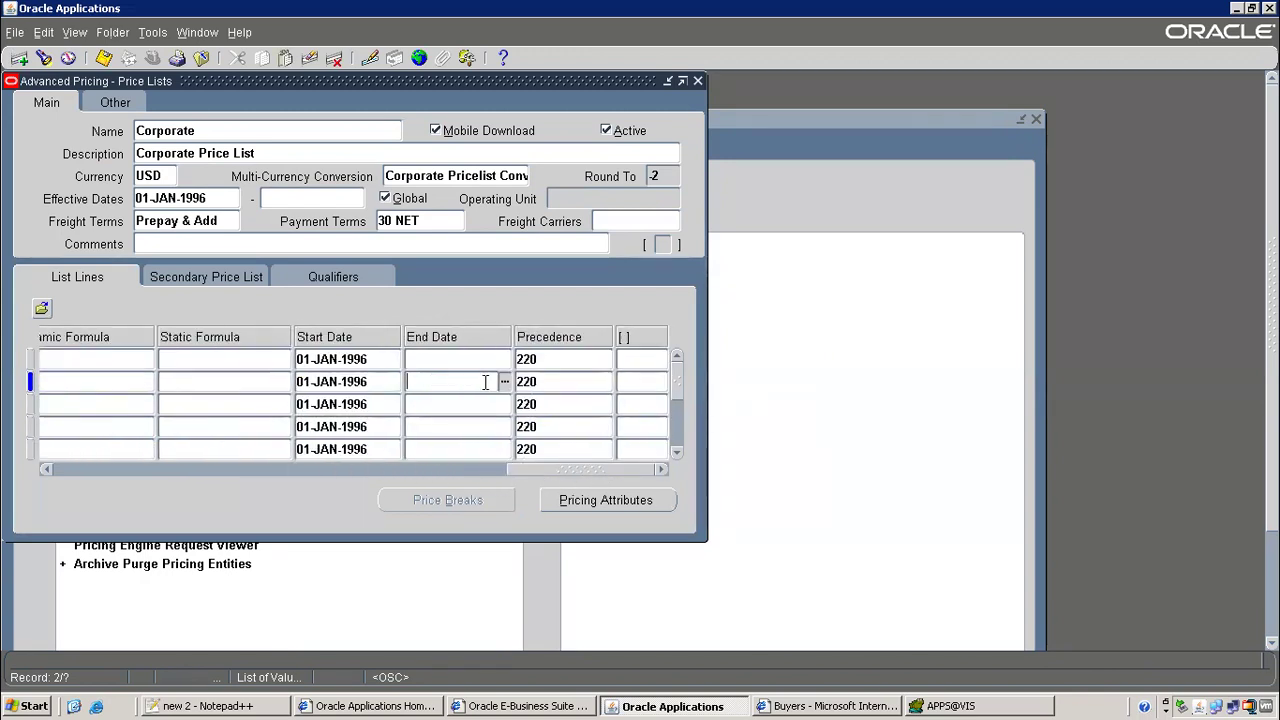
pyautogui.click(504, 382)
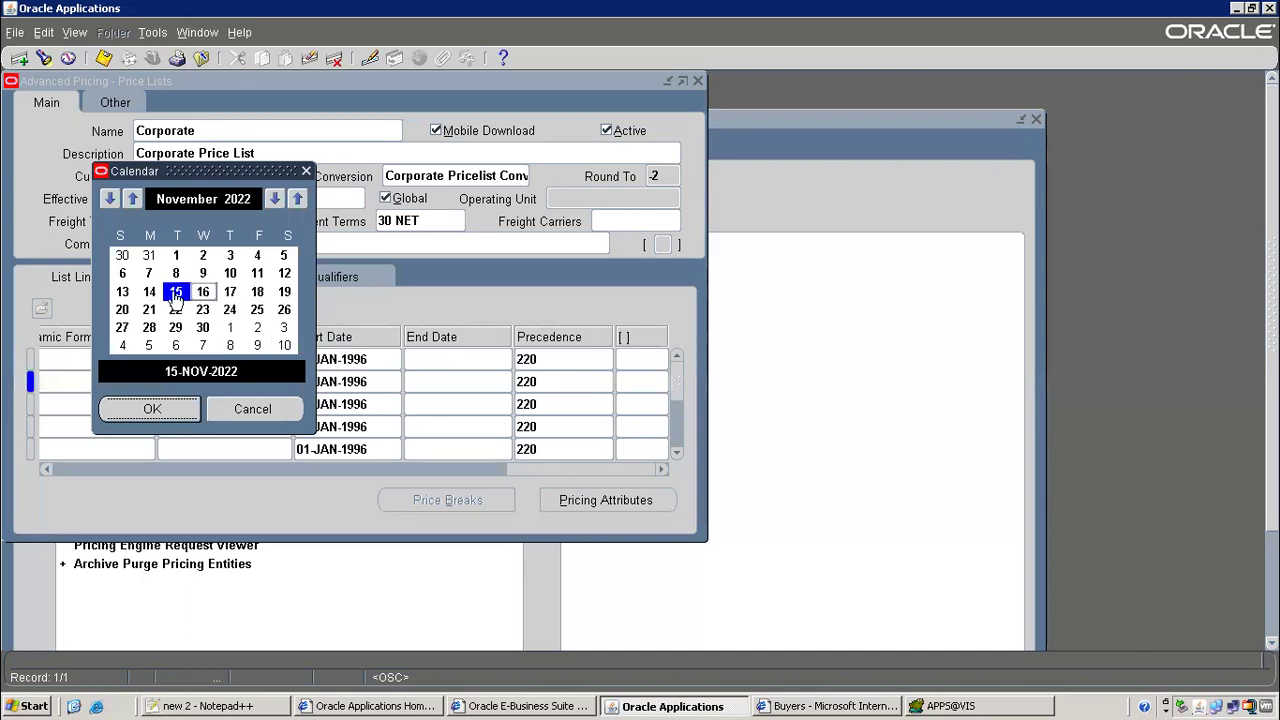
pyautogui.doubleClick(146, 291)
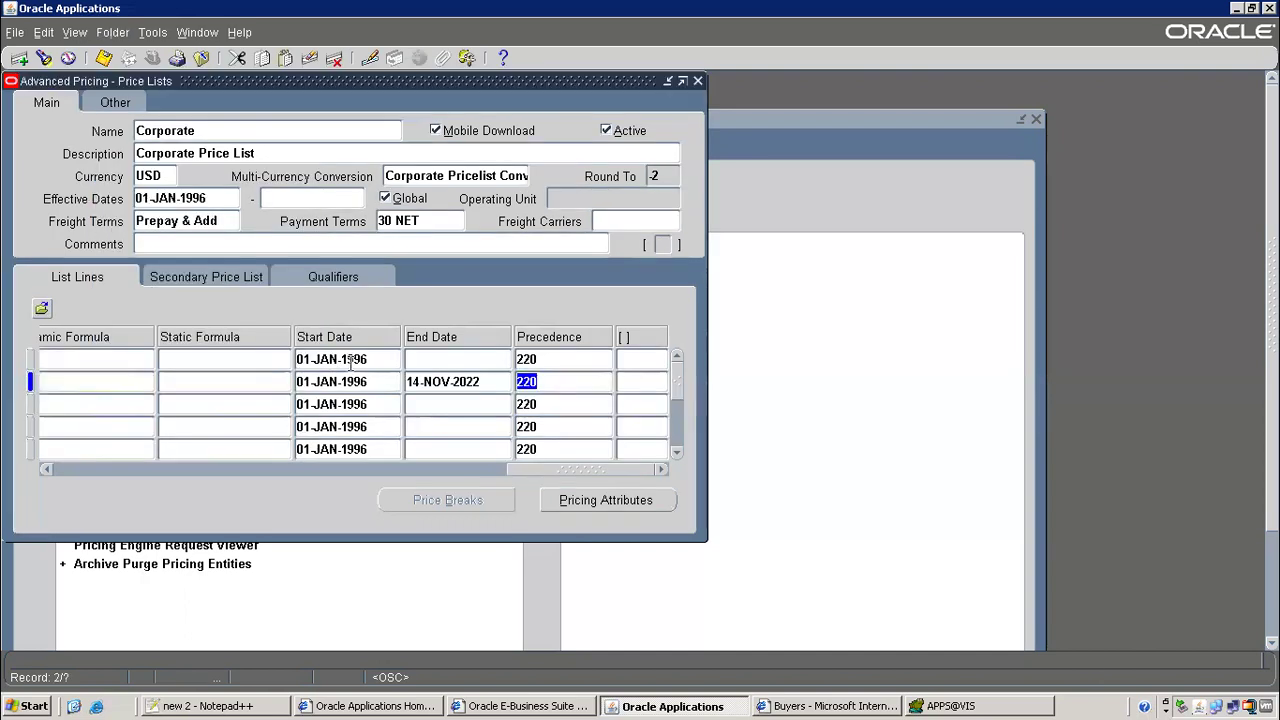
pyautogui.click(104, 58)
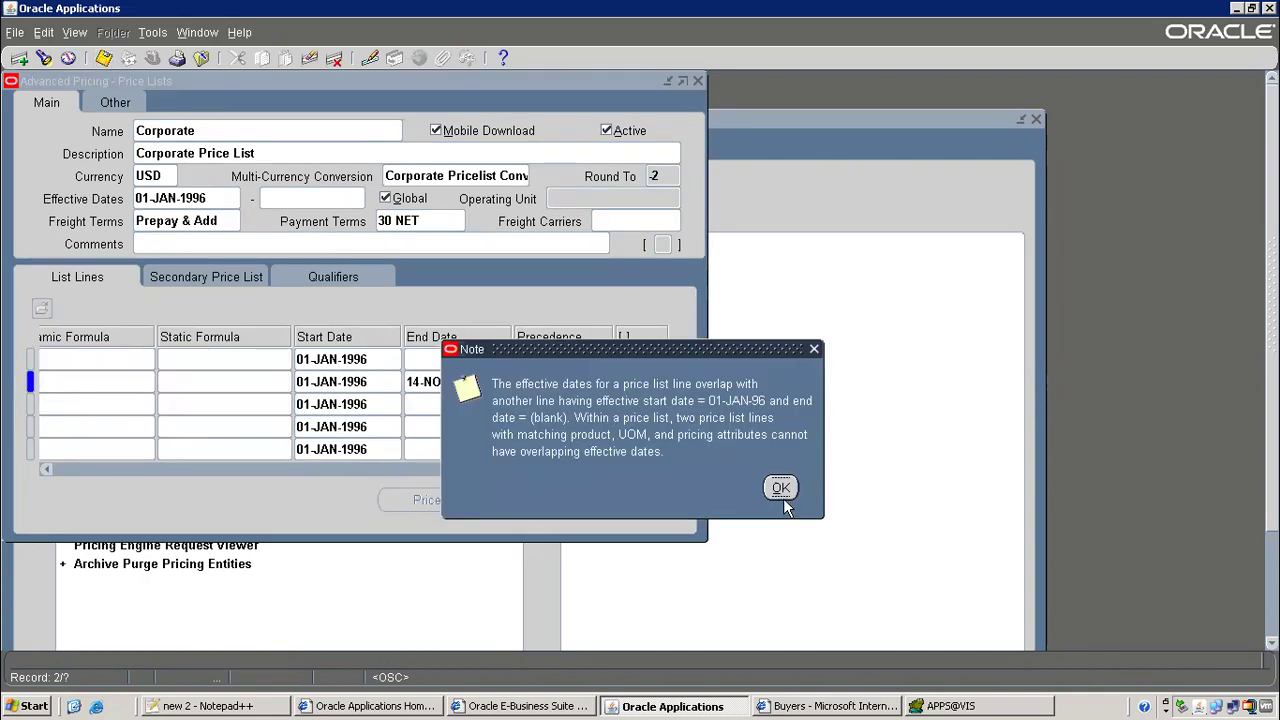
pyautogui.click(781, 488)
# Inspect the line's product value, then accept saving on requery and dismiss the overlap warning
pyautogui.click(193, 196)
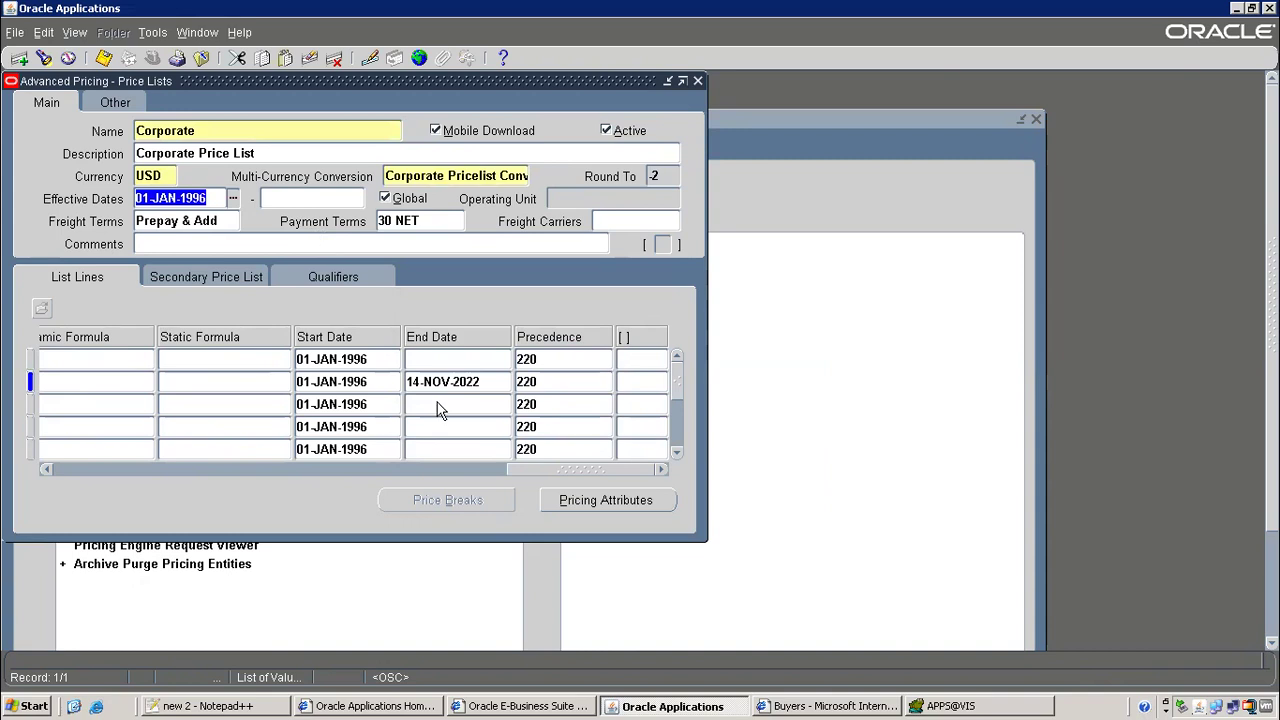
pyautogui.moveTo(525, 467); pyautogui.dragTo(86, 431)
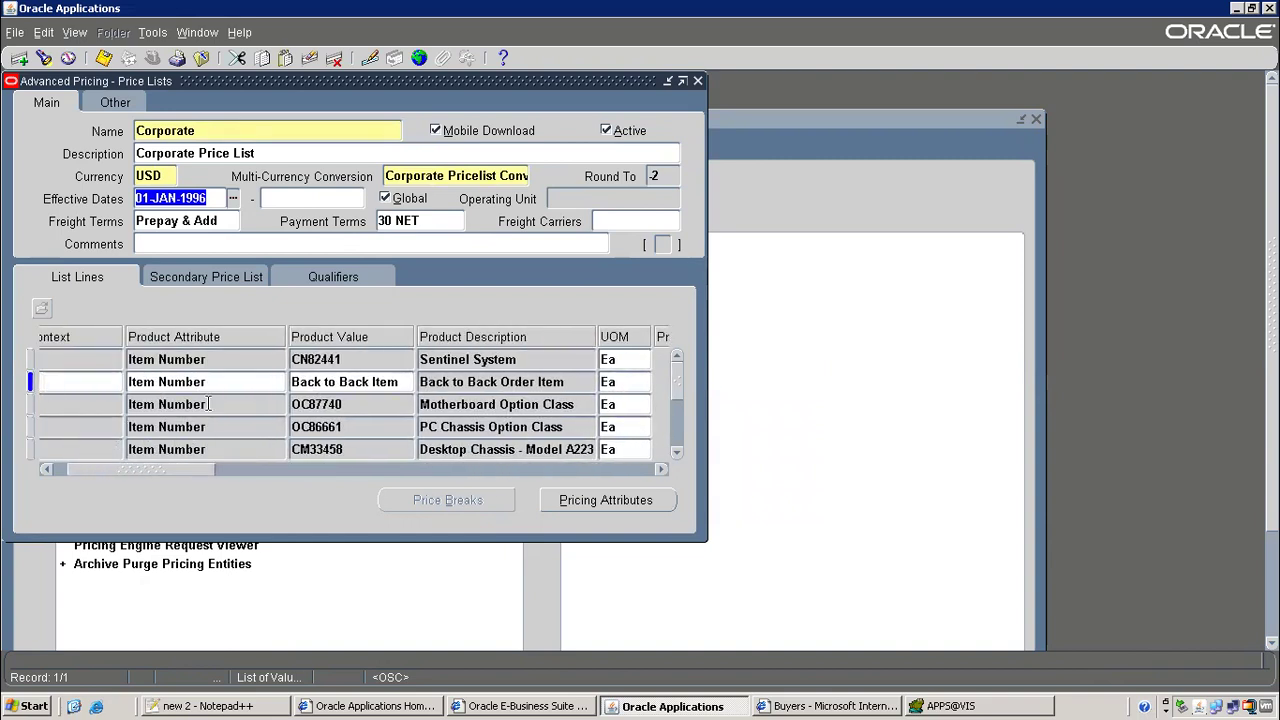
pyautogui.click(373, 383)
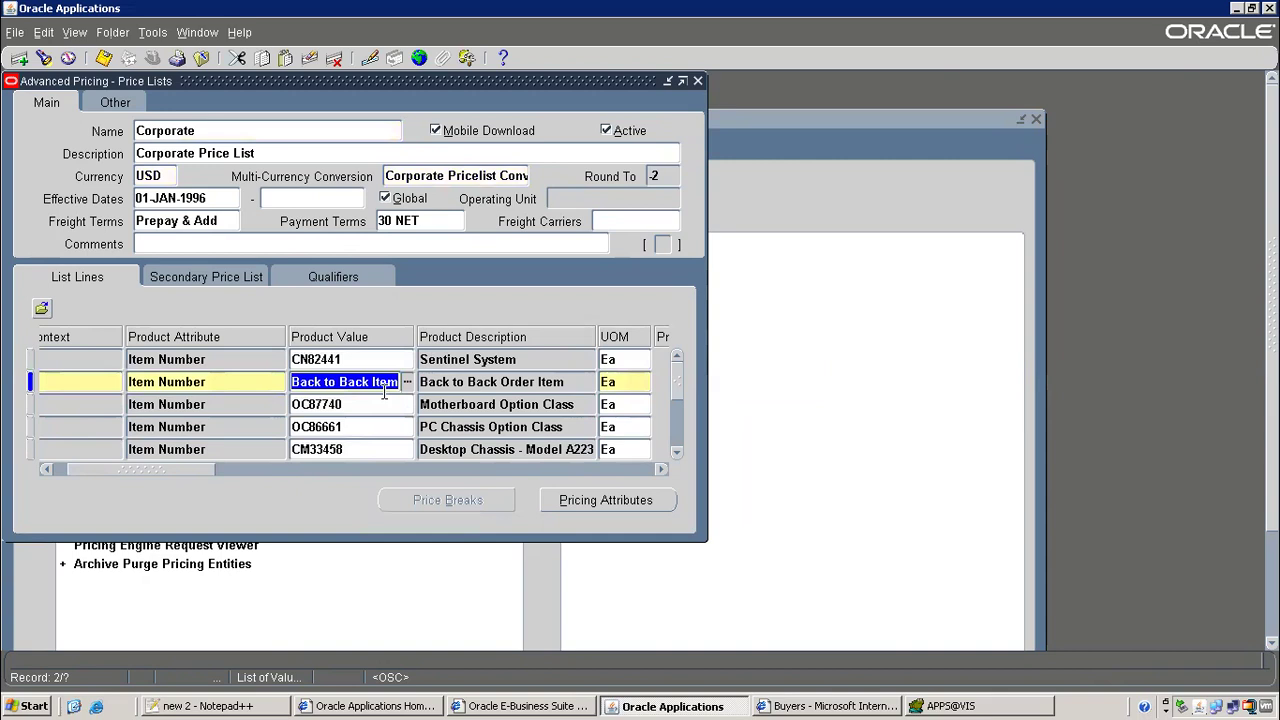
pyautogui.rightClick(377, 383)
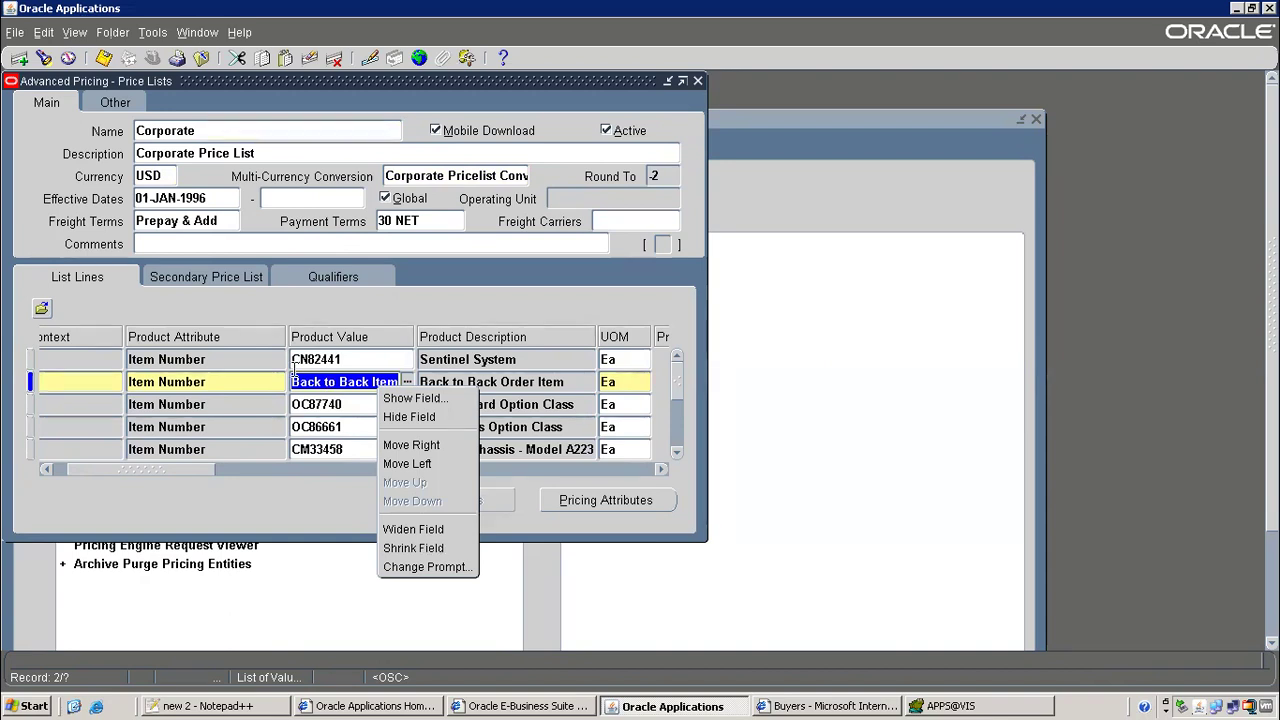
pyautogui.click(326, 359)
pyautogui.press('F11')
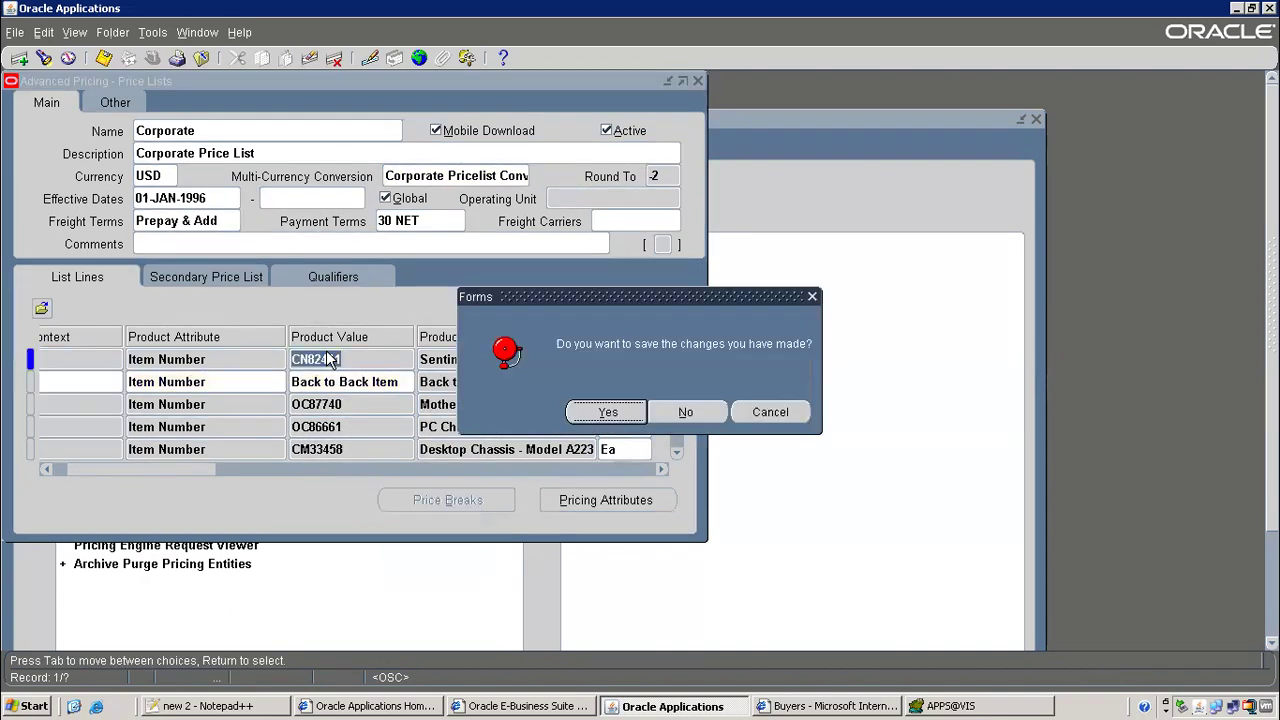
pyautogui.click(612, 412)
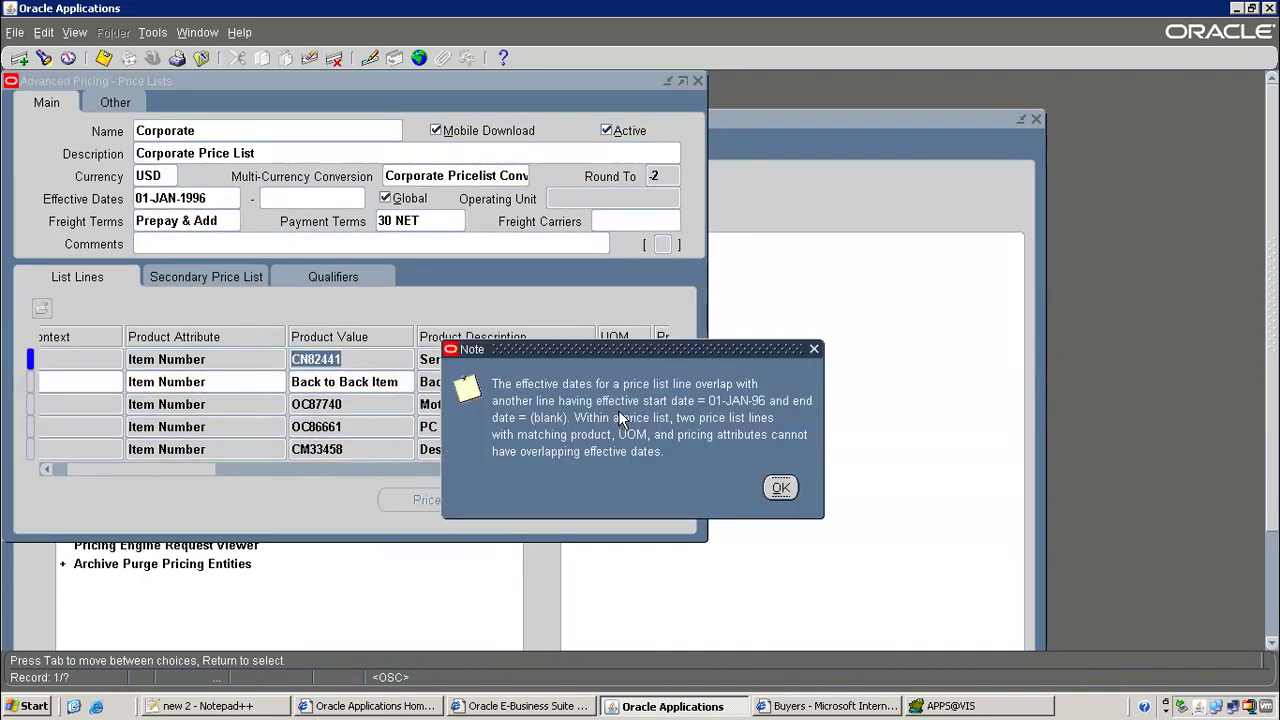
pyautogui.click(778, 487)
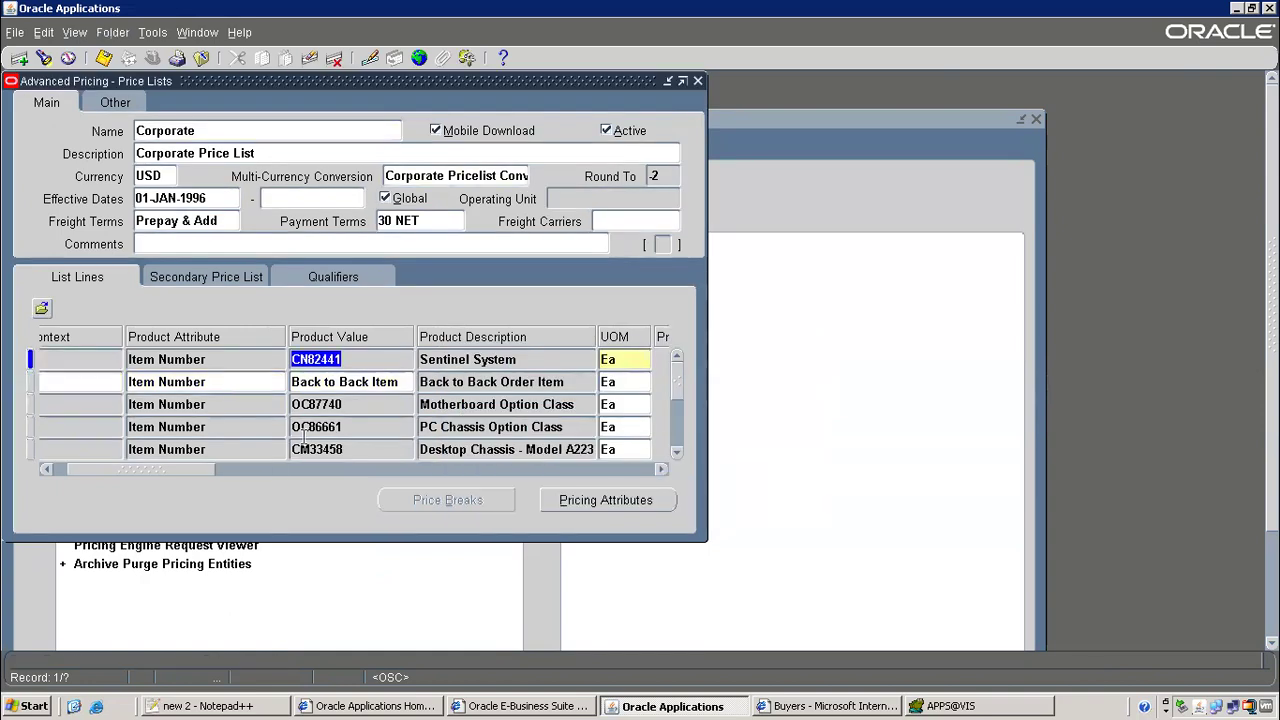
# Close the price list form, agreeing to save and dismissing the overlap warning again
pyautogui.click(394, 385)
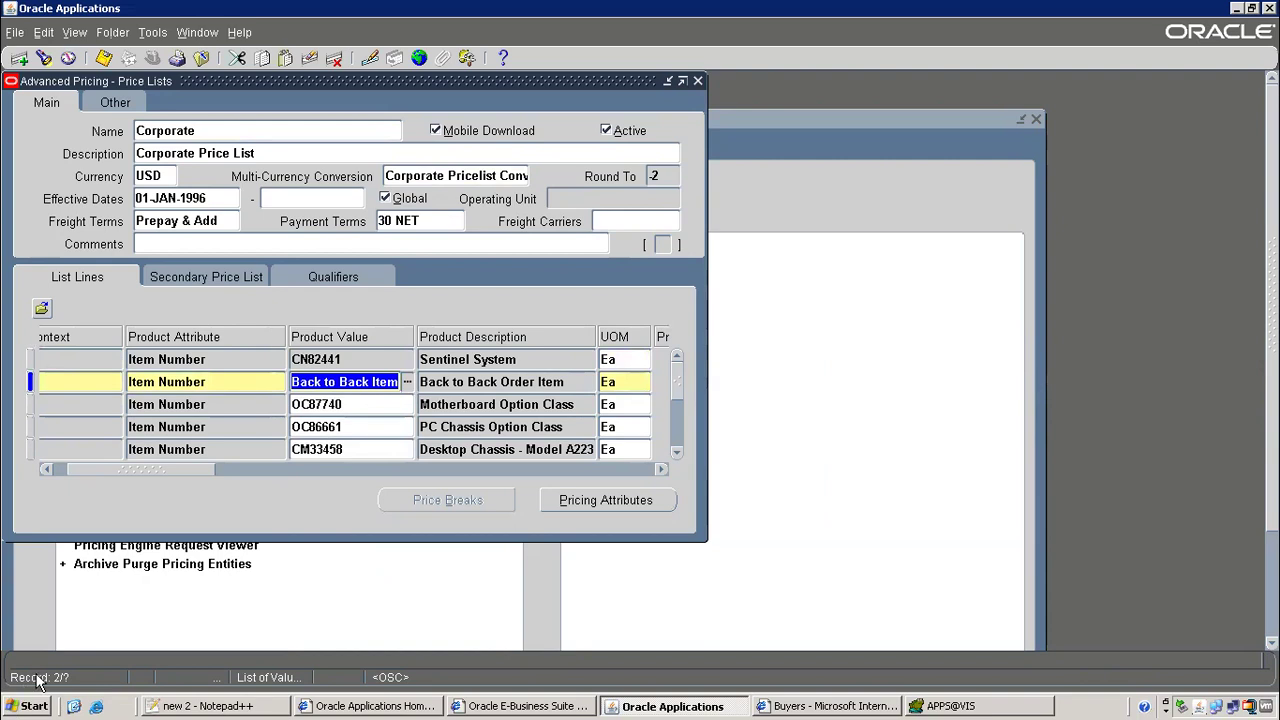
pyautogui.click(488, 388)
pyautogui.click(201, 57)
pyautogui.click(607, 412)
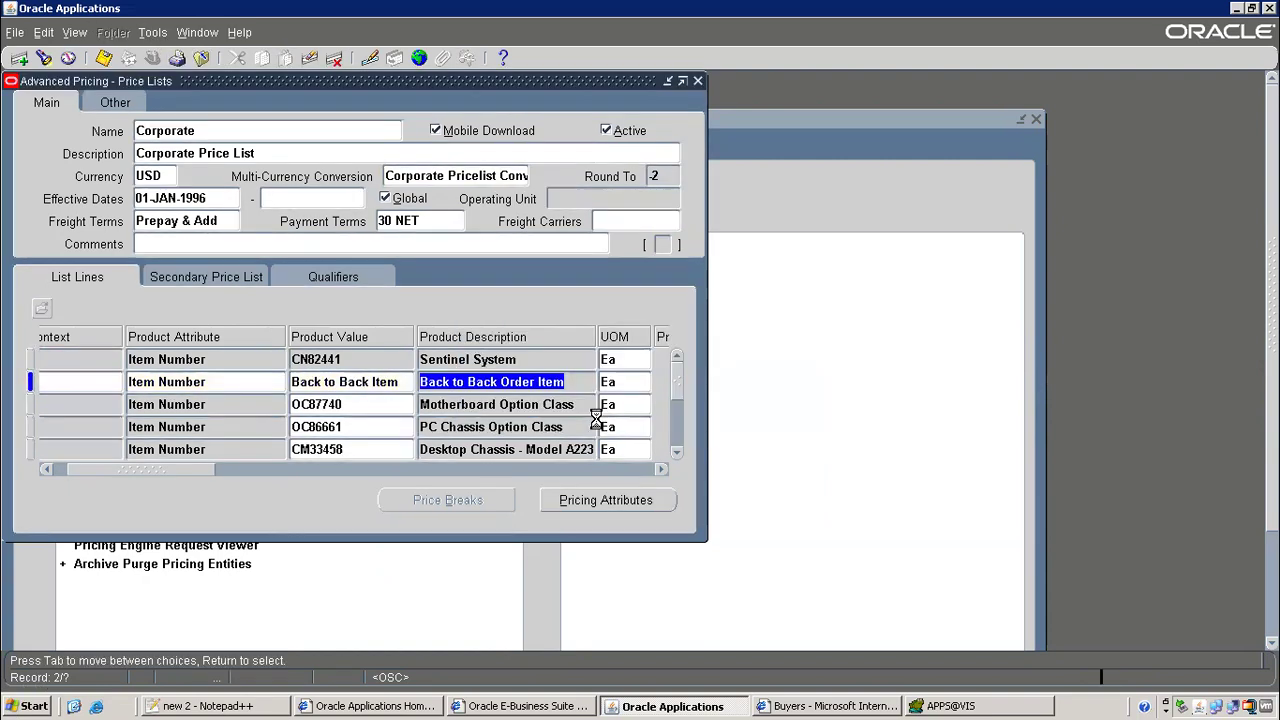
pyautogui.click(781, 487)
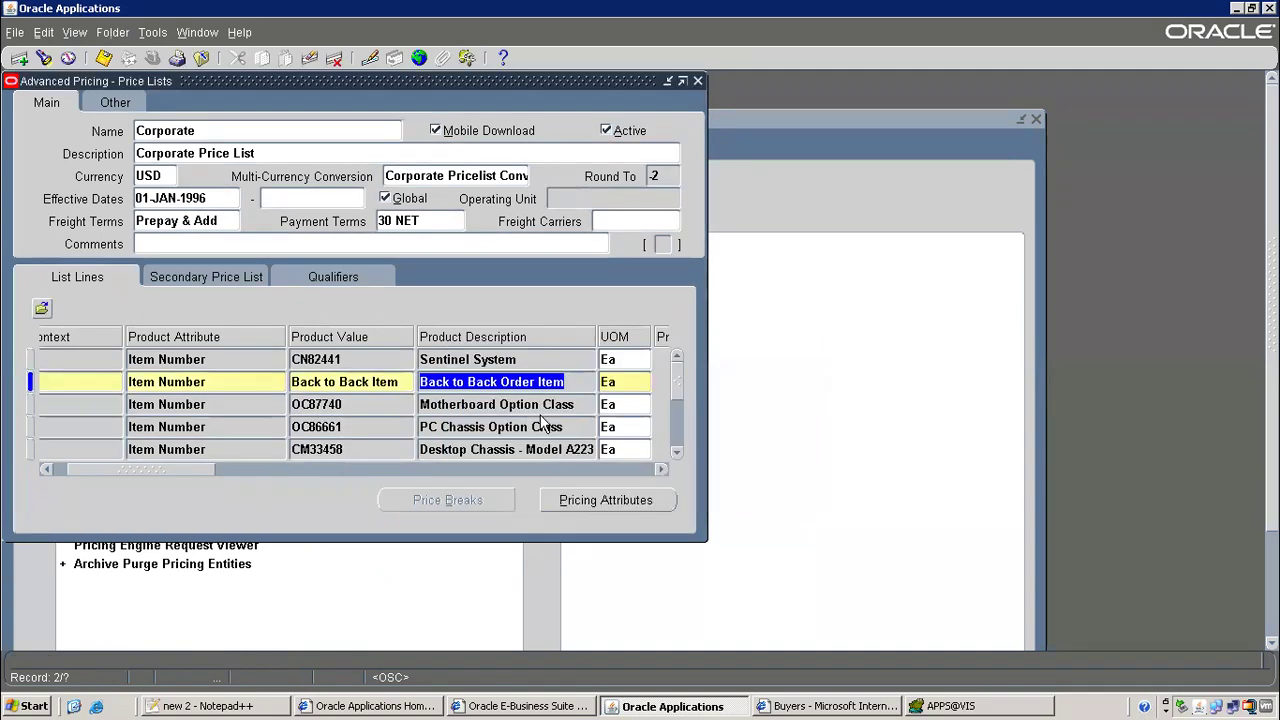
pyautogui.click(240, 32)
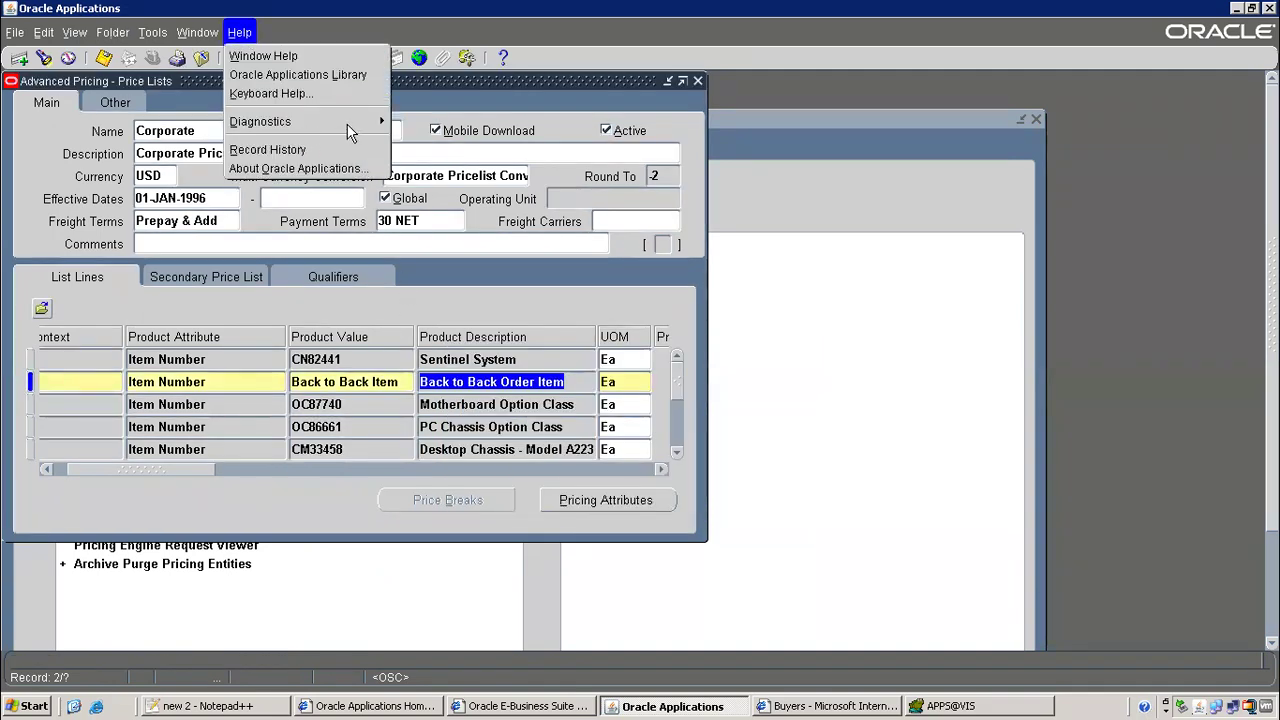
pyautogui.moveTo(350, 122)
pyautogui.moveTo(455, 255)
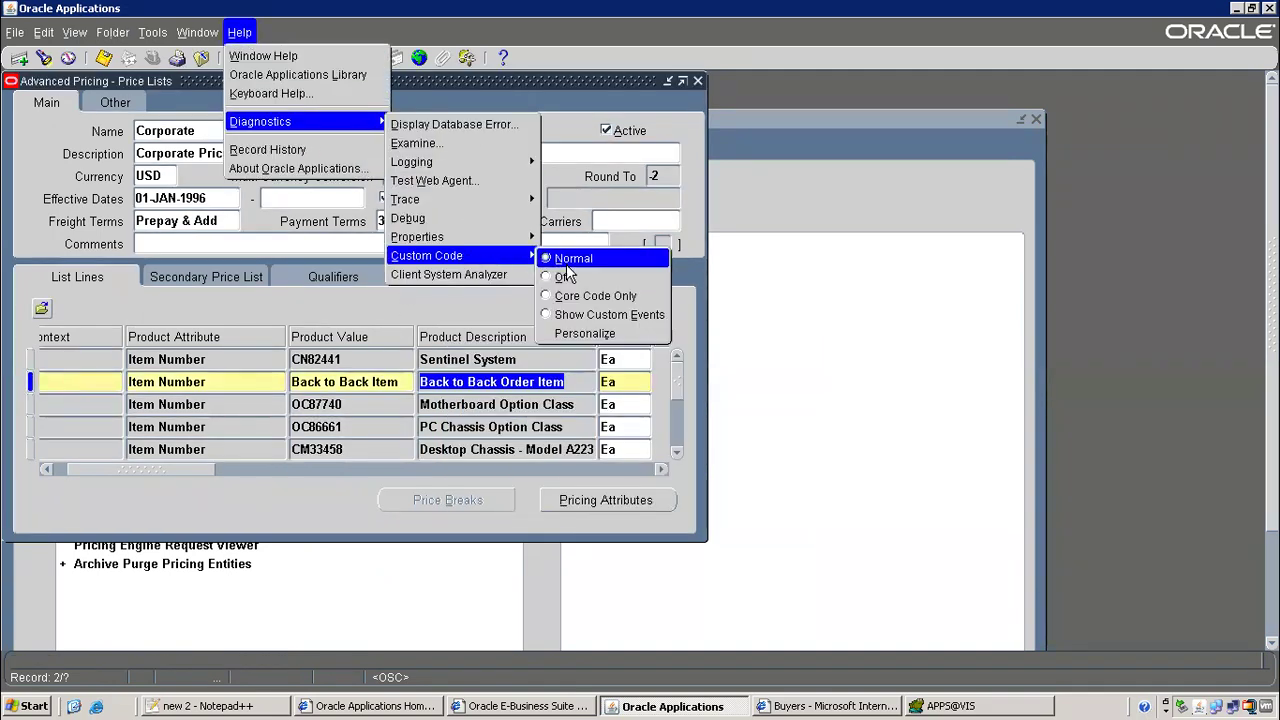
pyautogui.click(585, 333)
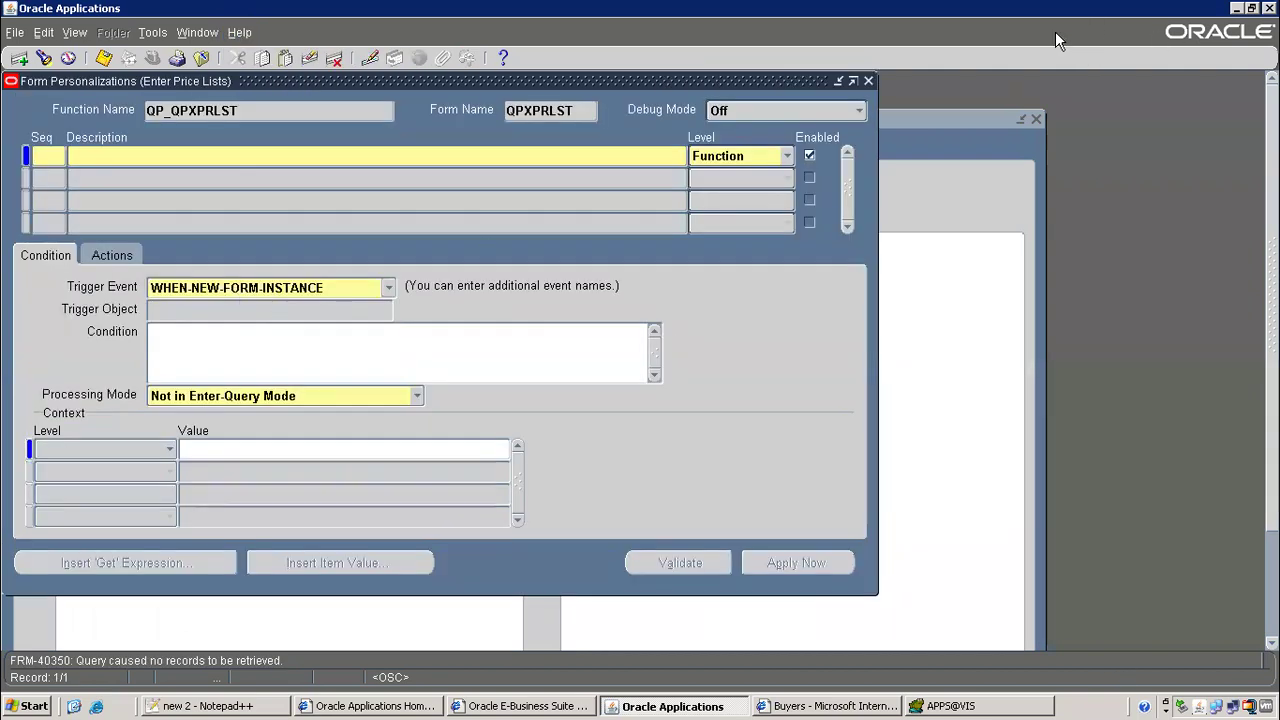
pyautogui.click(867, 81)
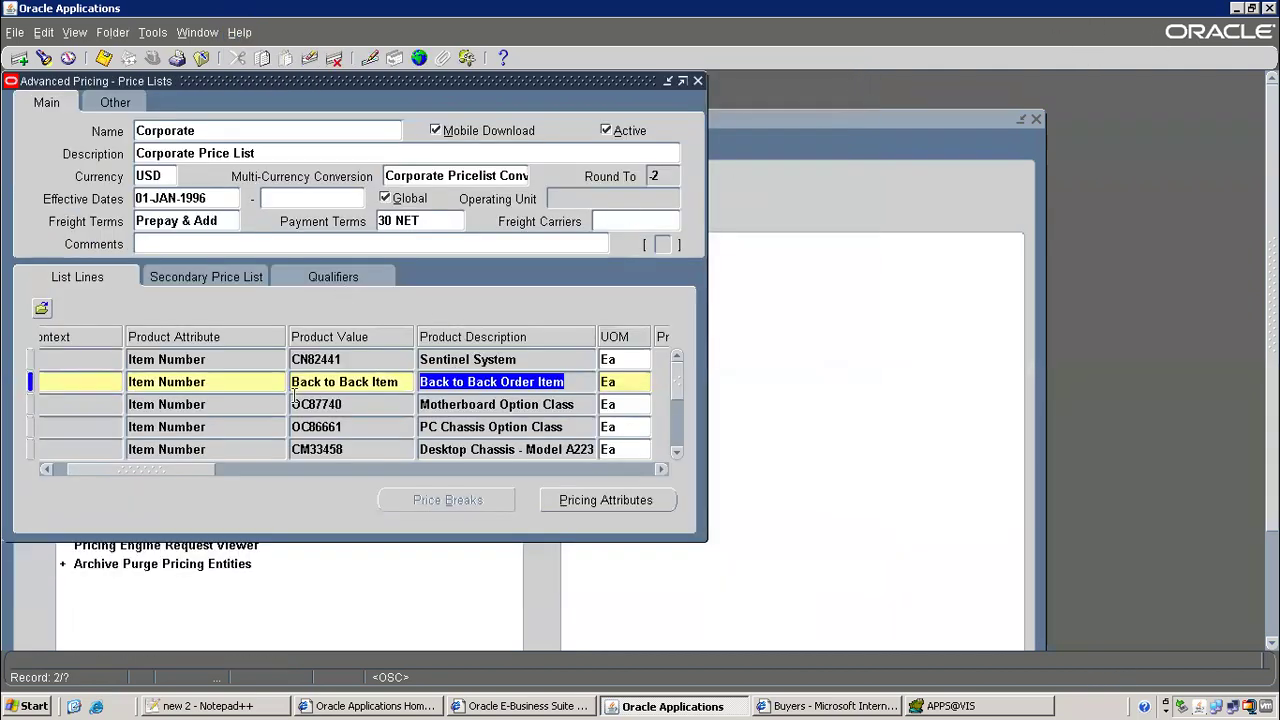
pyautogui.moveTo(191, 472); pyautogui.dragTo(636, 462)
# Delete the line's 14-NOV-2022 end date and its start date, then save and dismiss the overlap warning
pyautogui.click(495, 381)
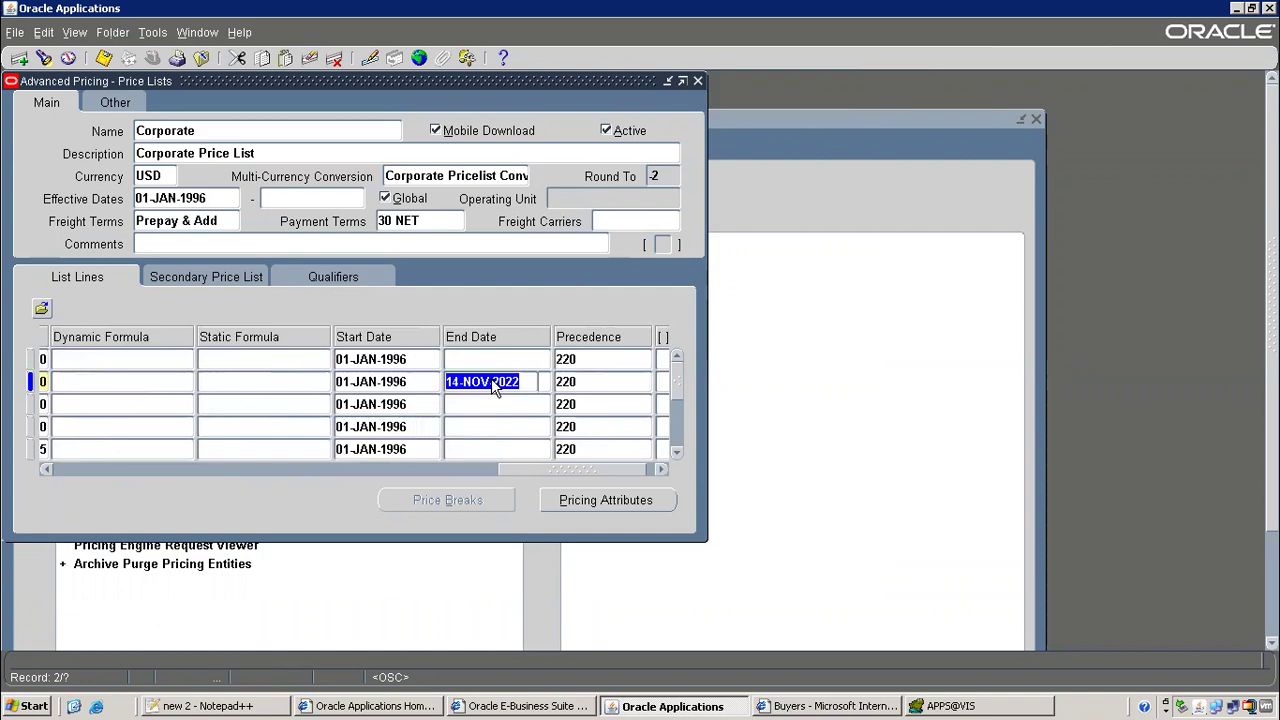
pyautogui.press('Delete')
pyautogui.click(387, 381)
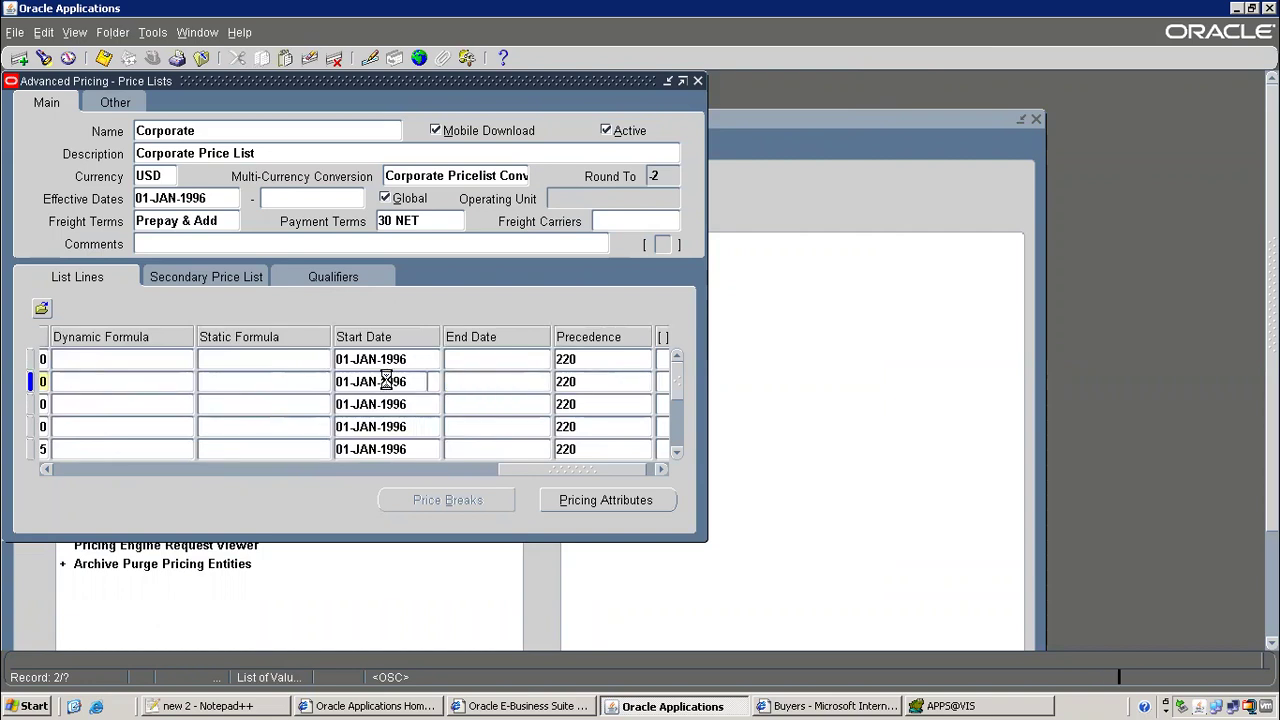
pyautogui.hotkey('shift', 'Home')
pyautogui.press('Delete')
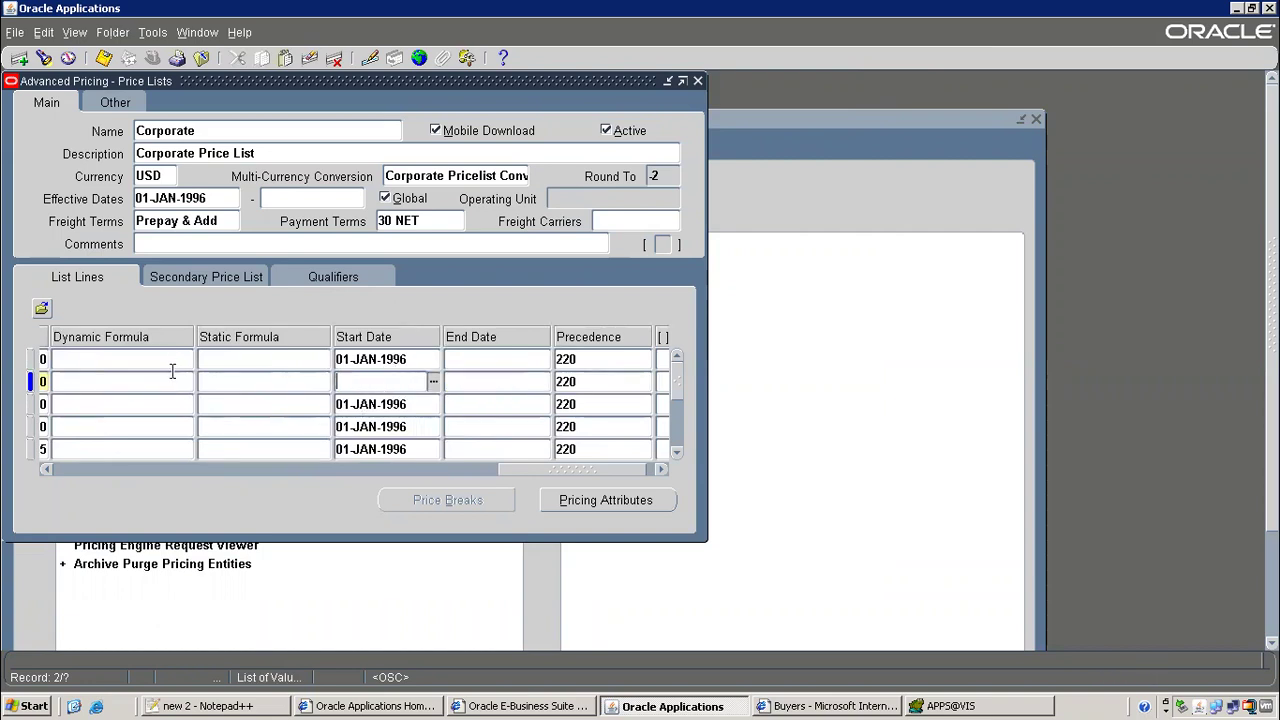
pyautogui.click(103, 57)
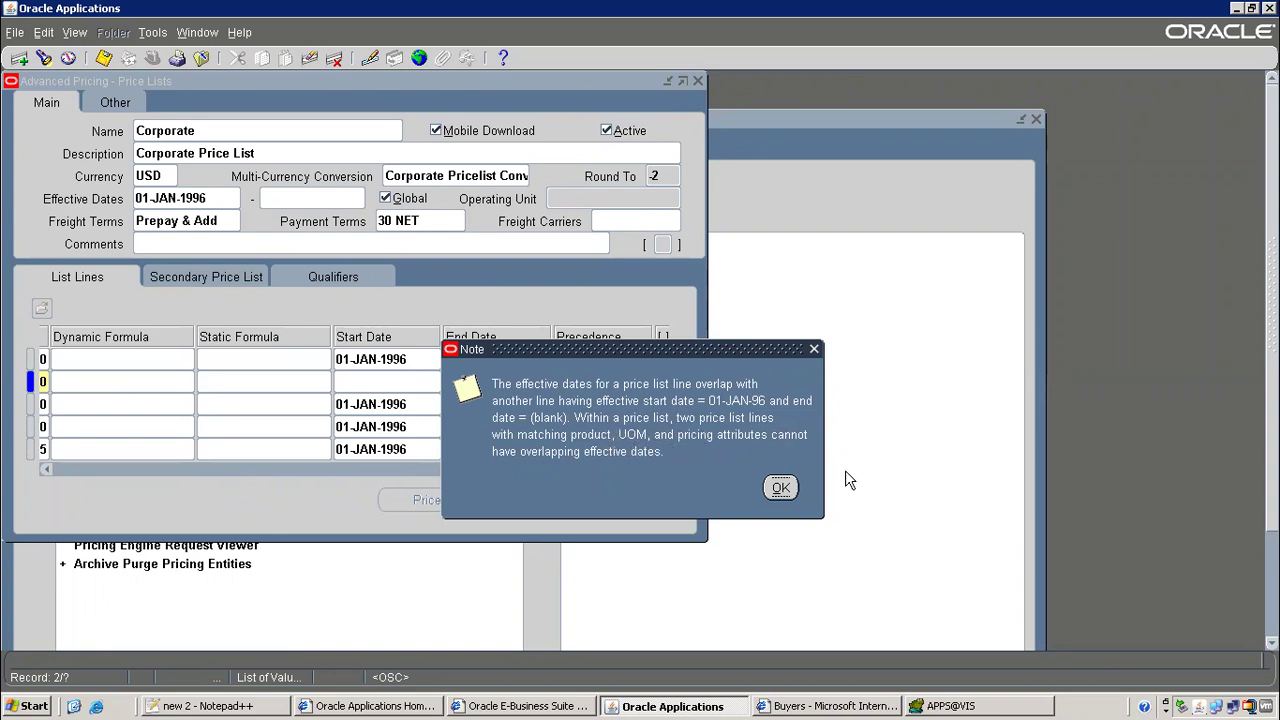
pyautogui.click(779, 488)
# Add a Pricing Attribute context line for Freight Cost with values between 1000 and 3000
pyautogui.click(592, 505)
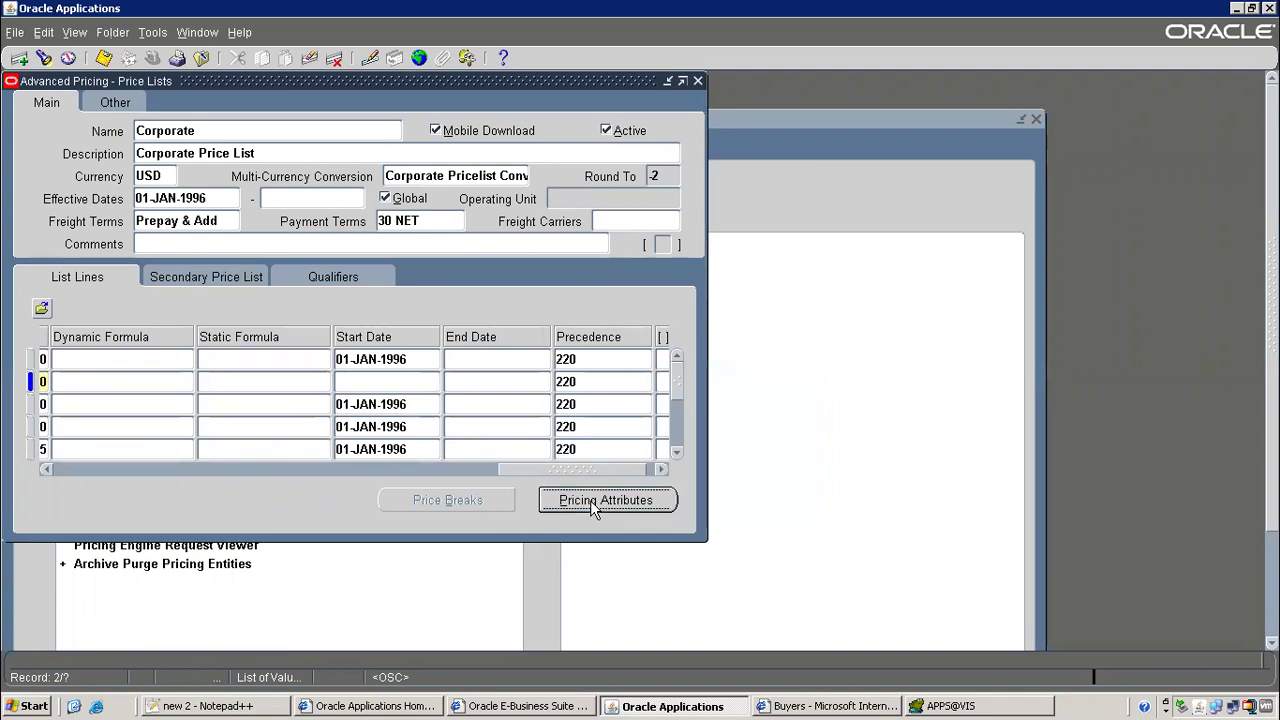
pyautogui.moveTo(549, 433); pyautogui.dragTo(729, 427)
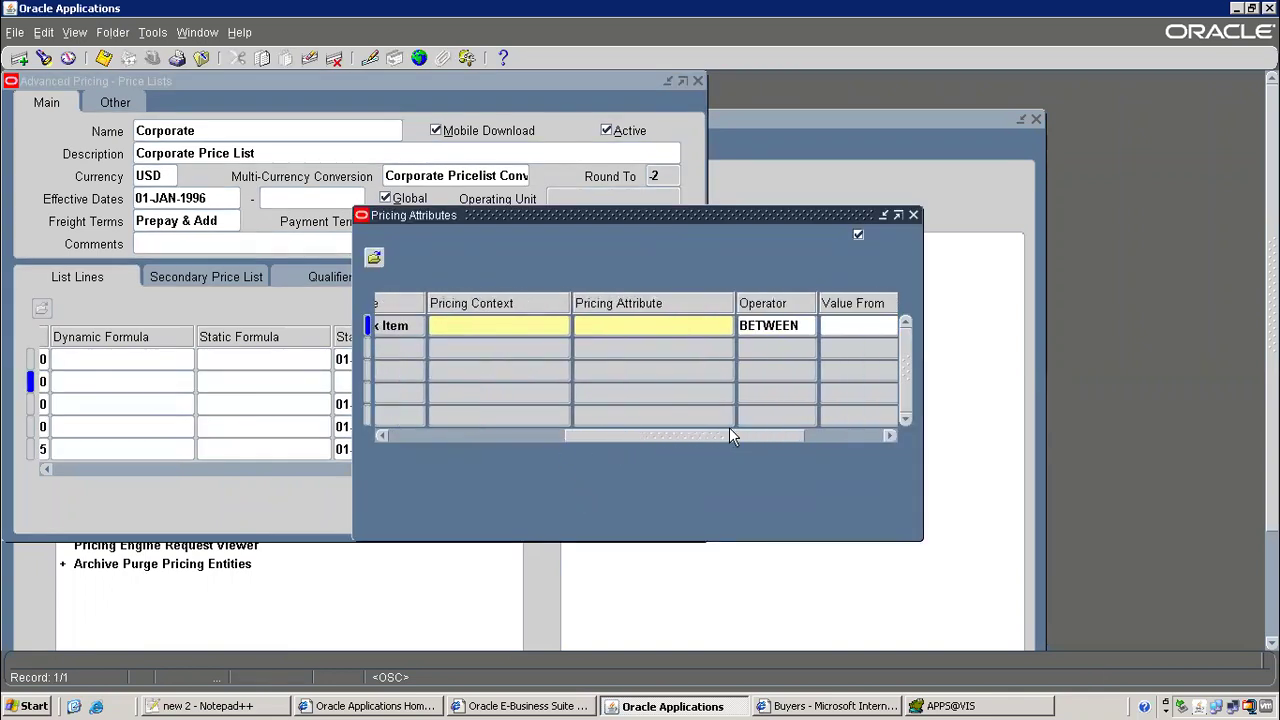
pyautogui.click(517, 327)
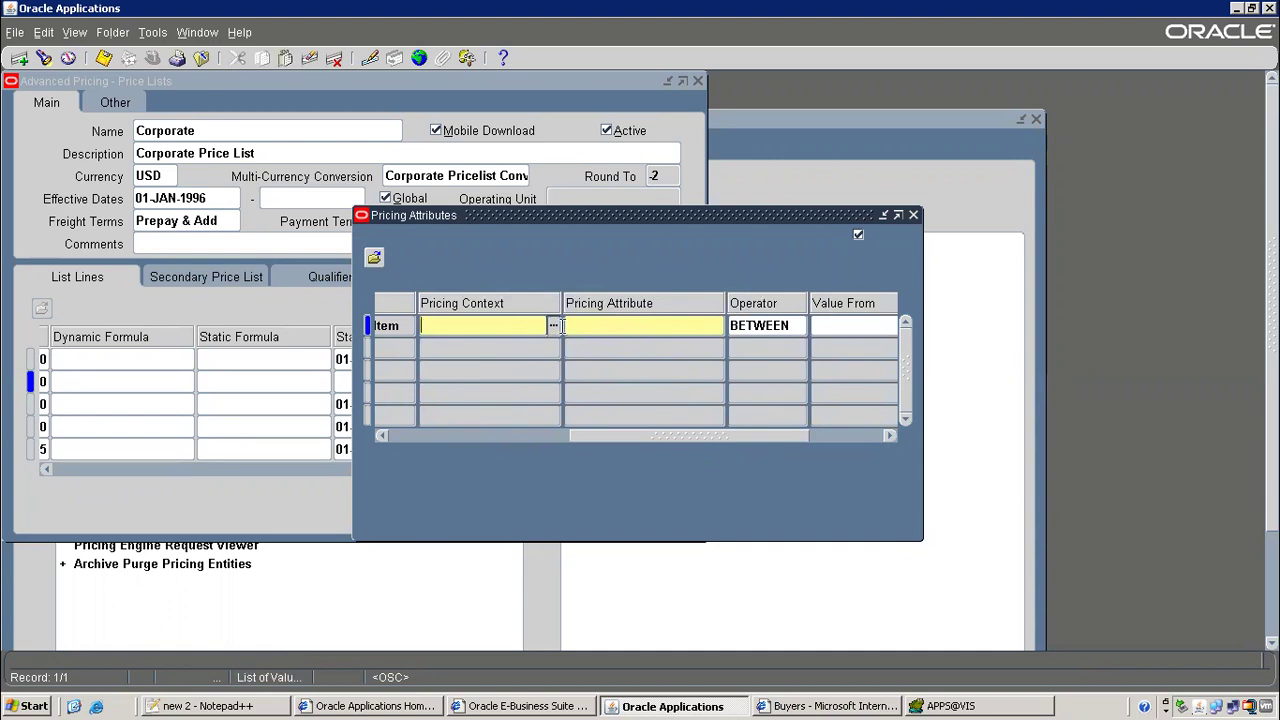
pyautogui.click(553, 326)
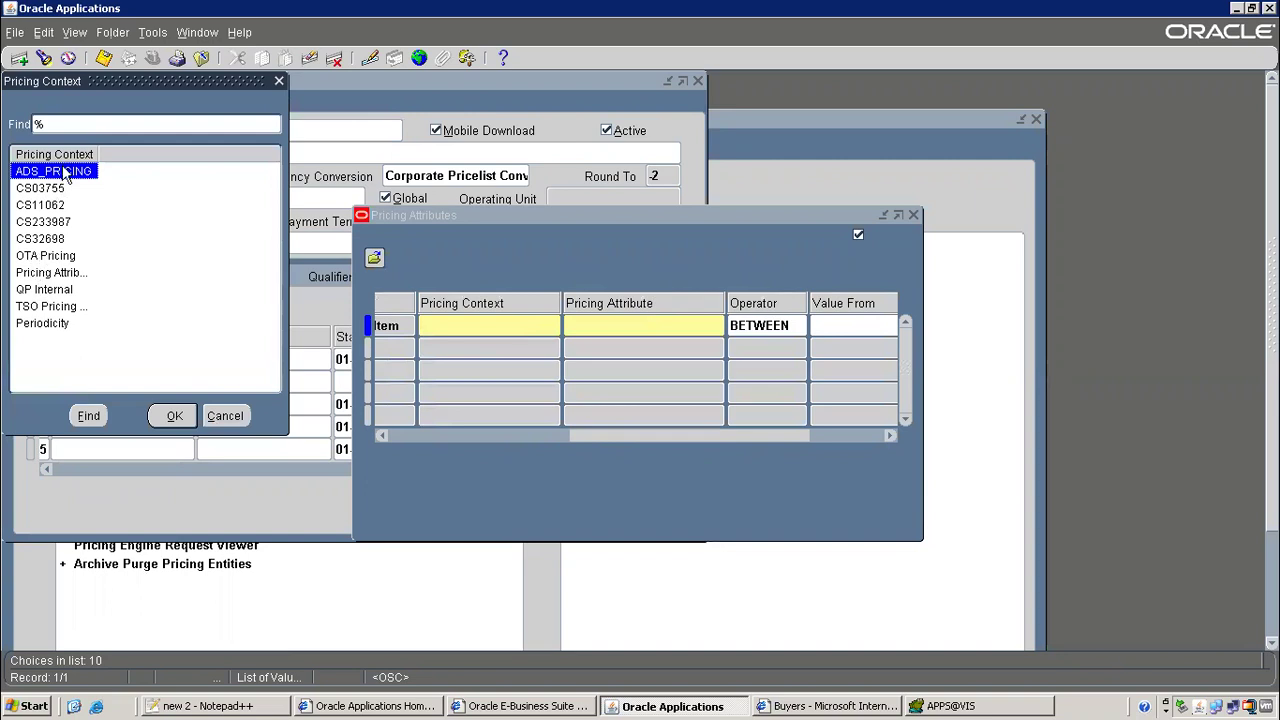
pyautogui.doubleClick(50, 272)
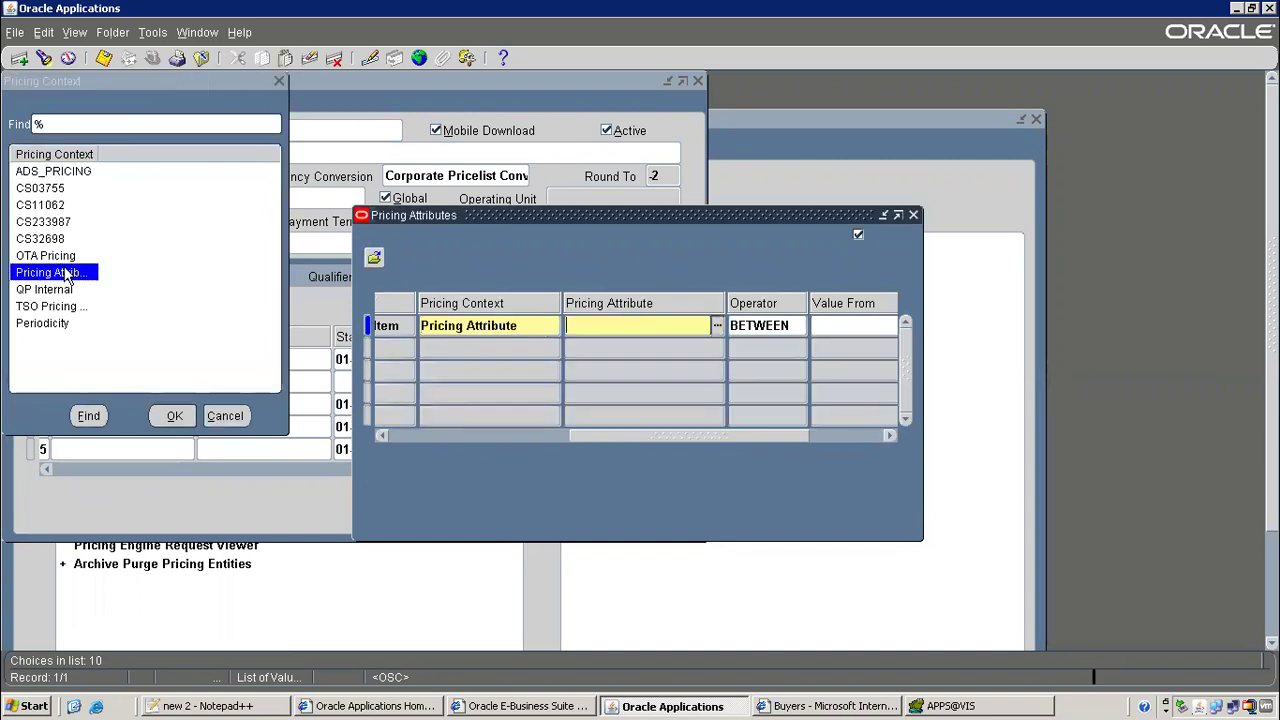
pyautogui.click(717, 325)
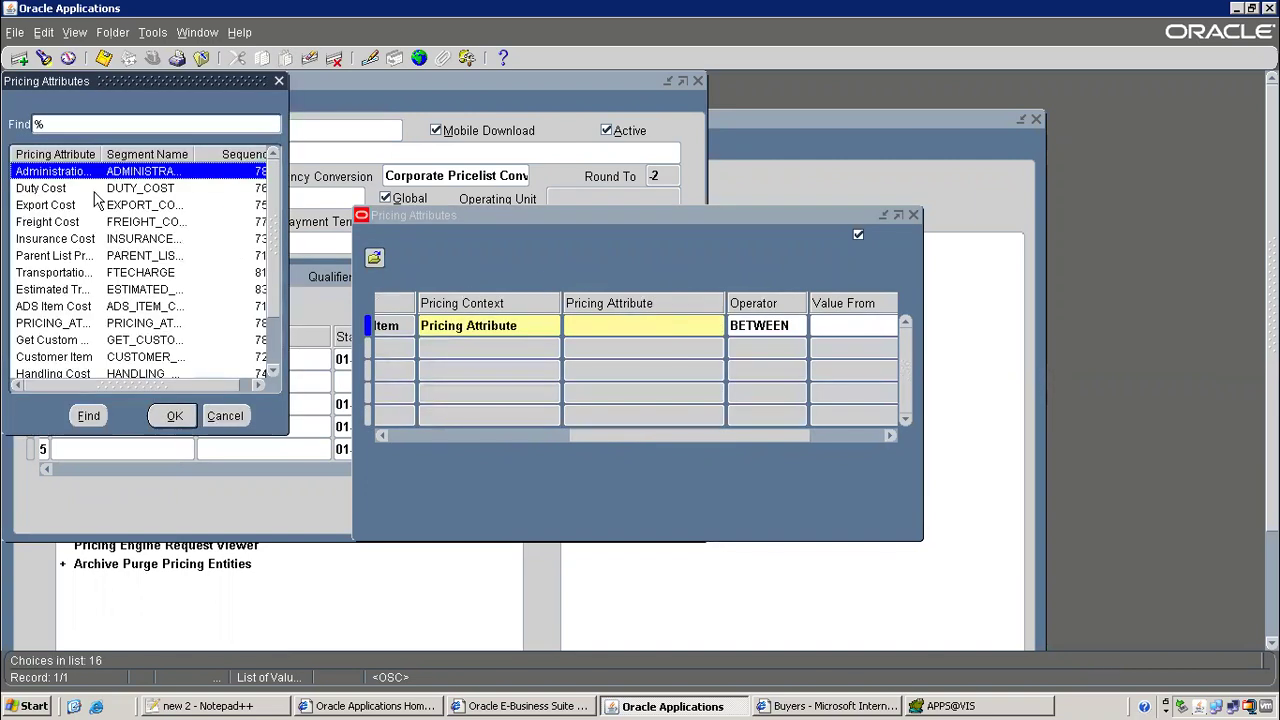
pyautogui.doubleClick(50, 222)
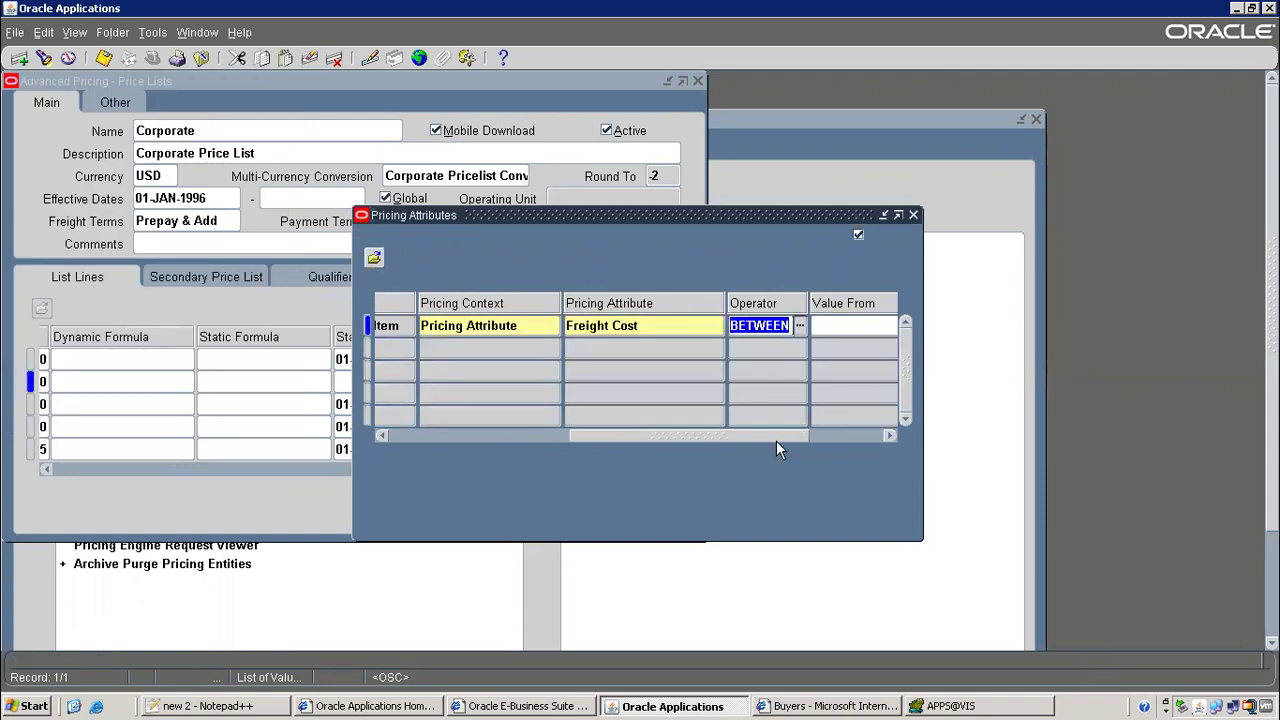
pyautogui.click(888, 436)
pyautogui.click(716, 325)
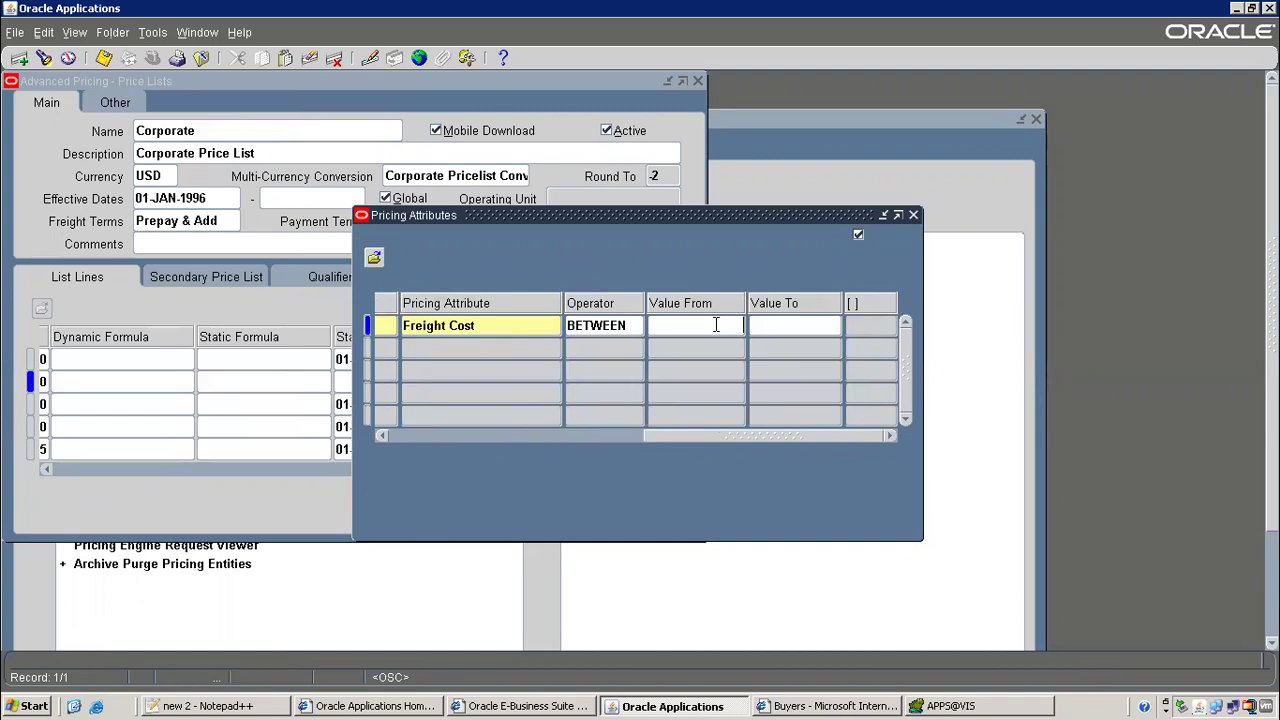
pyautogui.press('Tab')
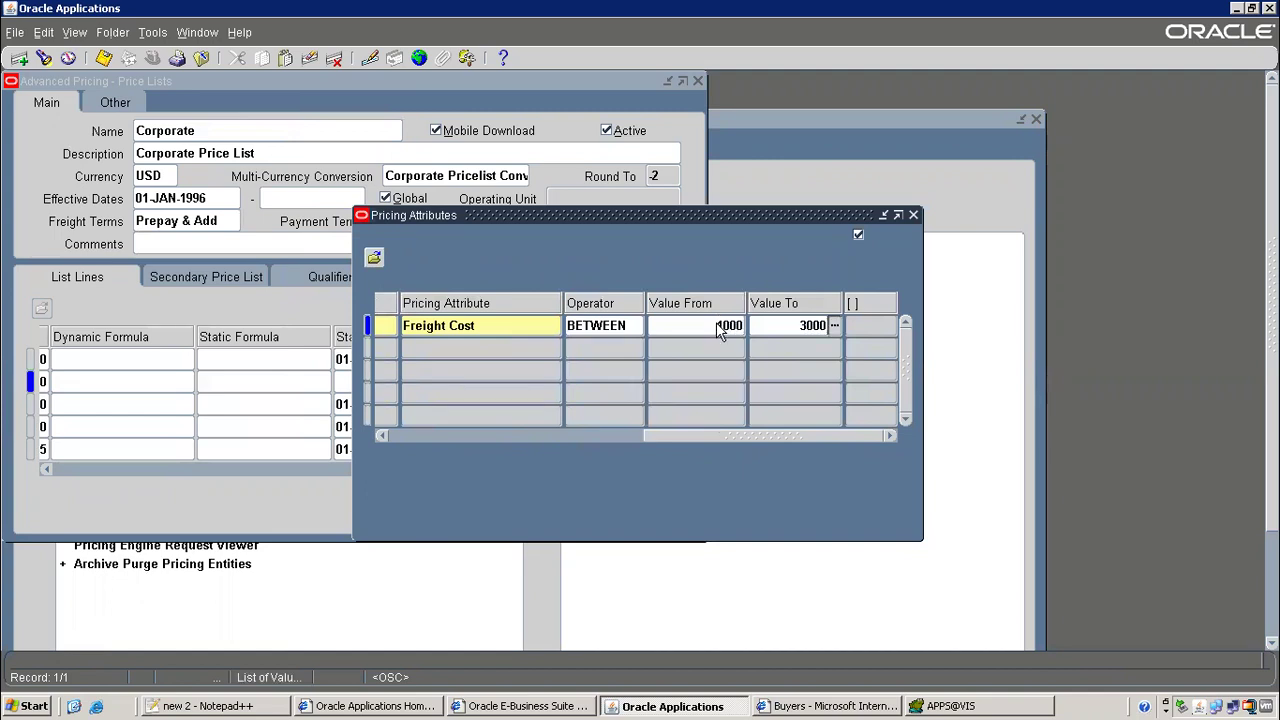
pyautogui.hotkey('ctrl', 's')
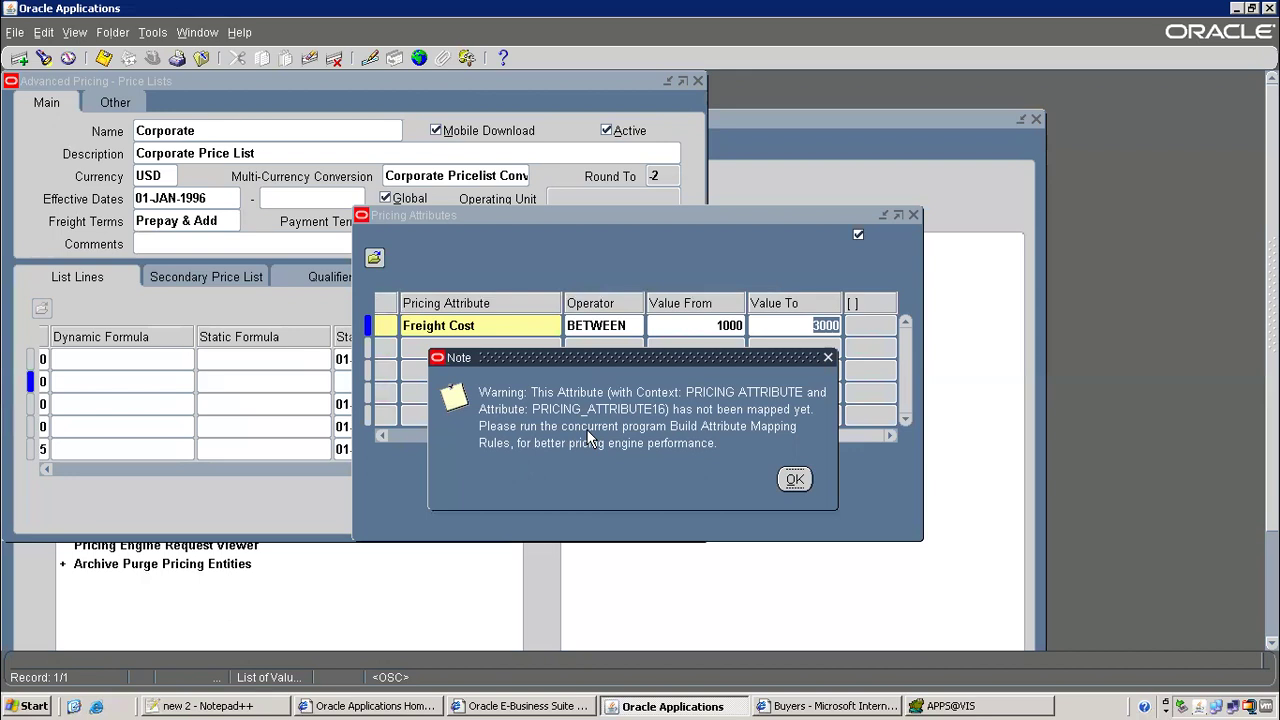
# Dismiss the unmapped attribute warning, drop the empty row, save, and close the attributes window
pyautogui.click(794, 479)
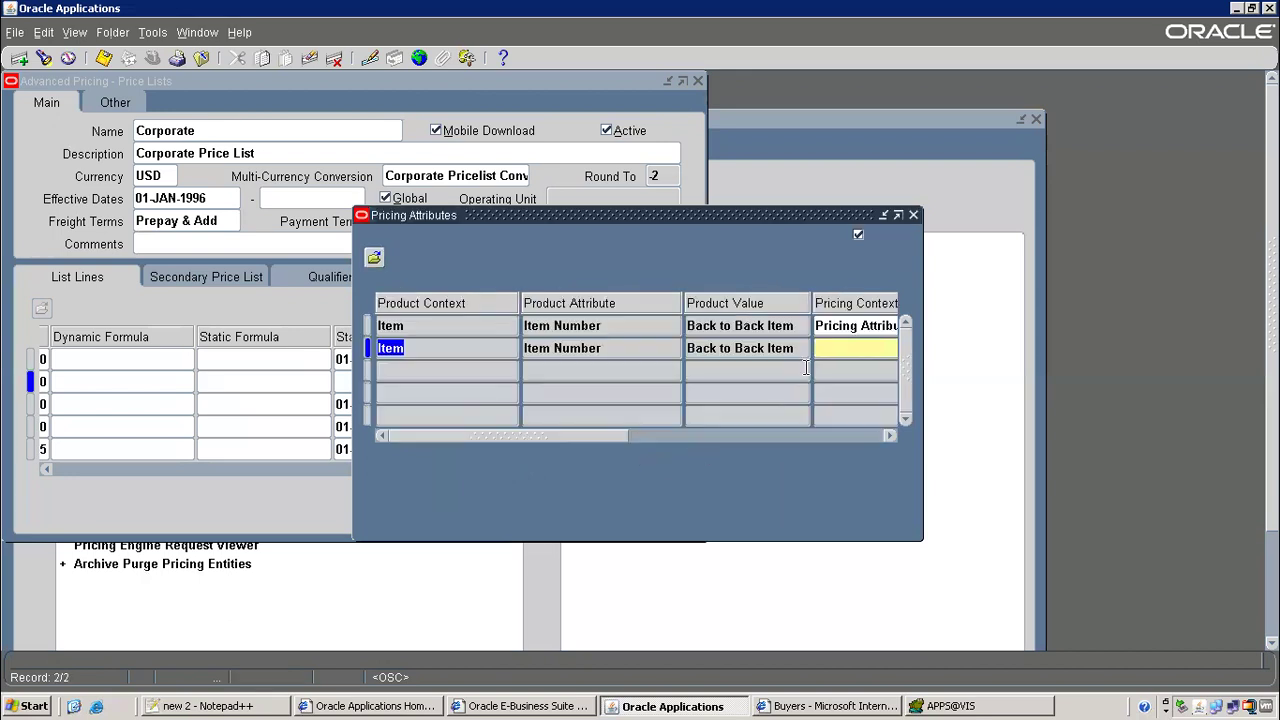
pyautogui.click(852, 326)
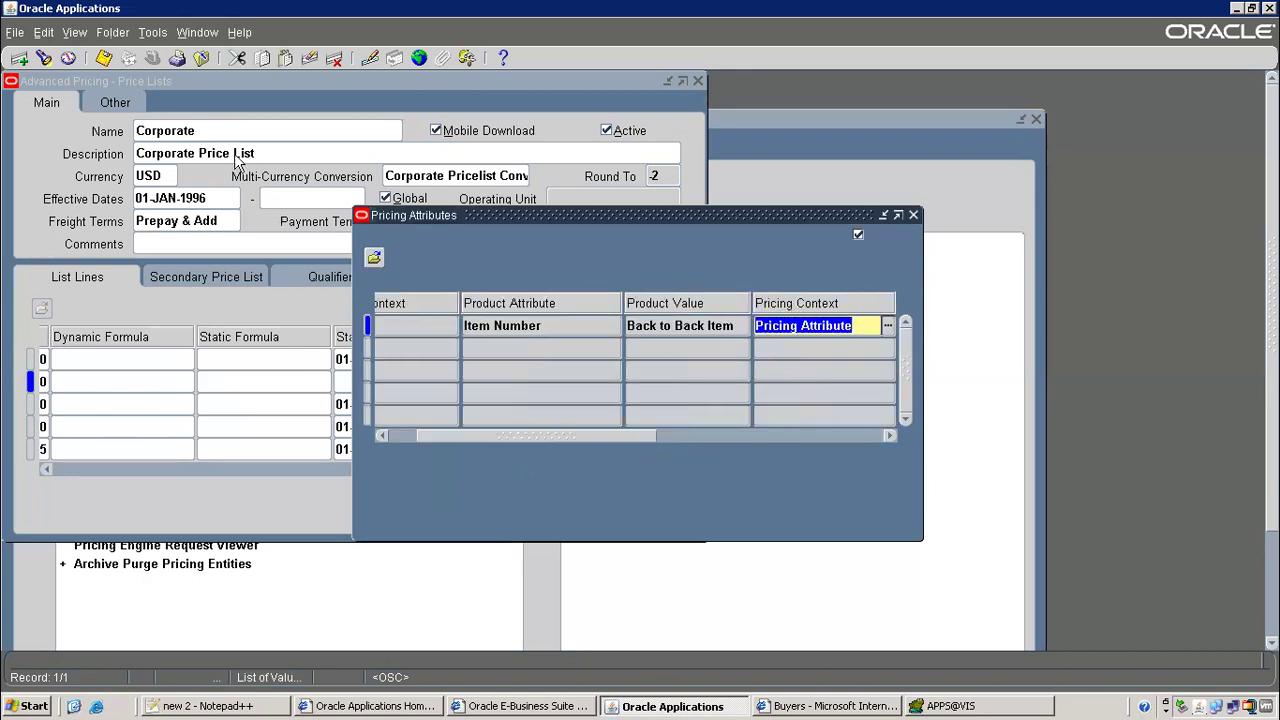
pyautogui.click(105, 58)
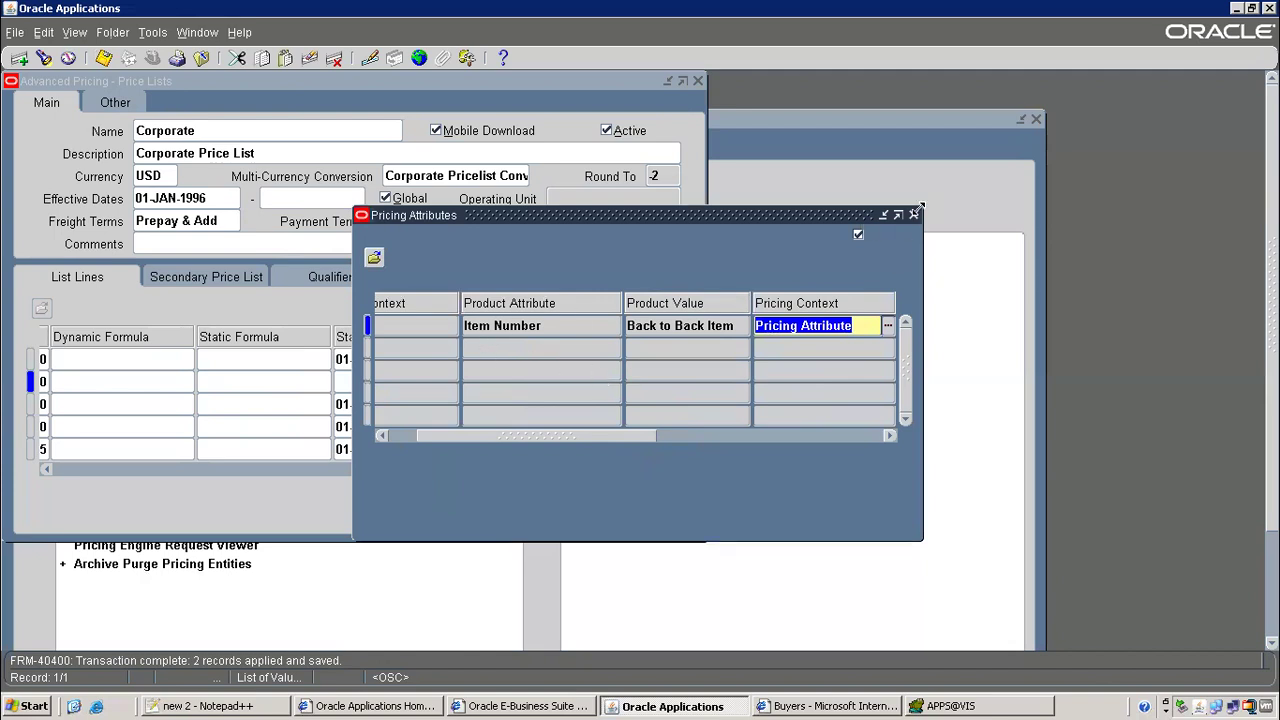
pyautogui.click(903, 215)
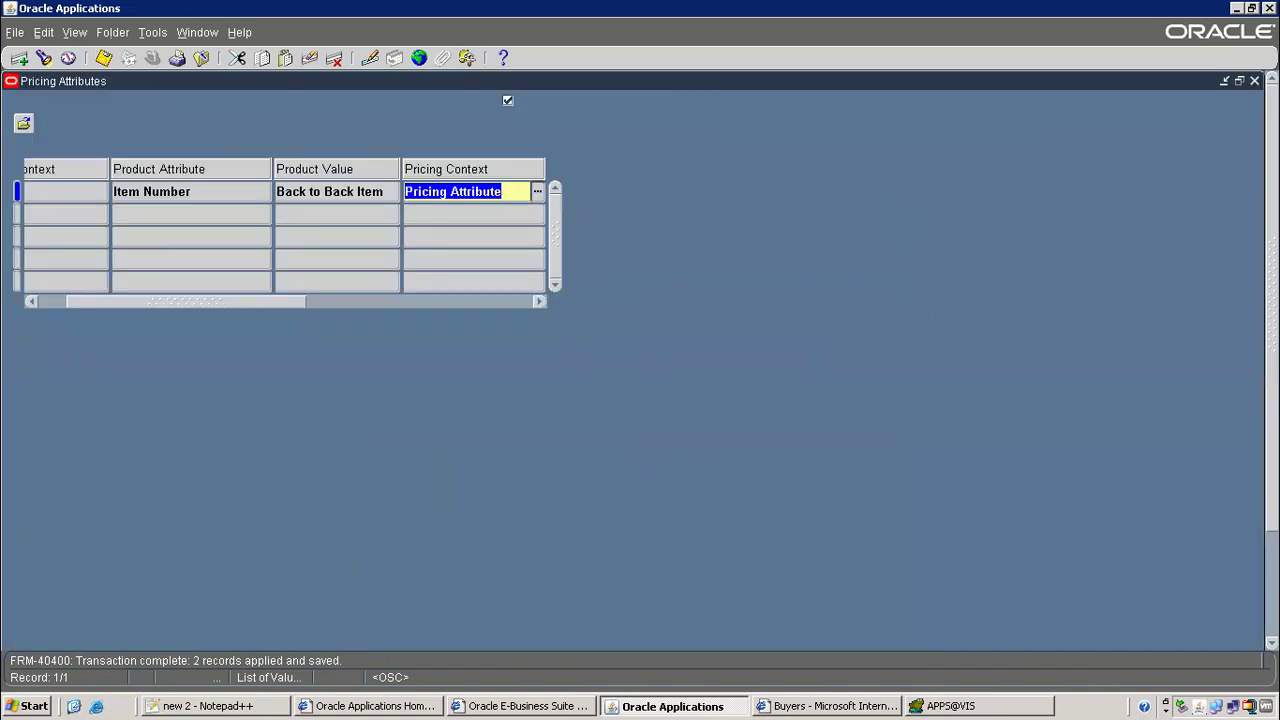
pyautogui.click(1239, 81)
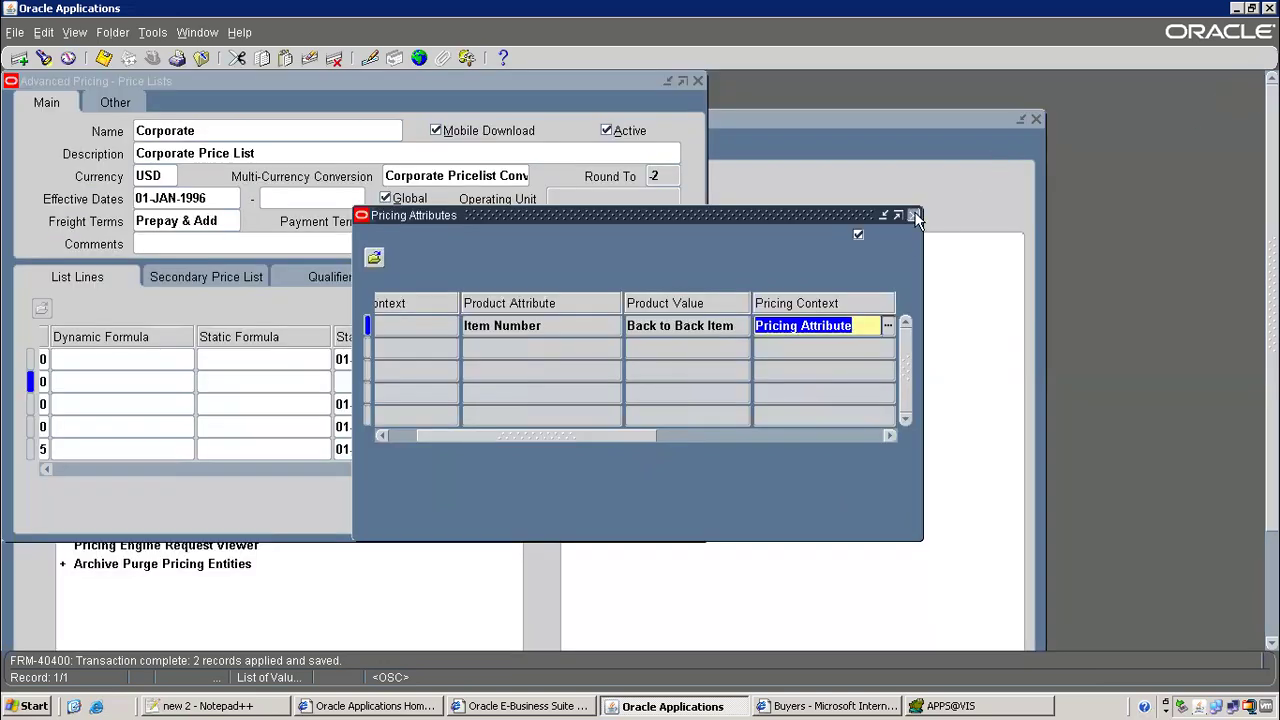
pyautogui.click(914, 215)
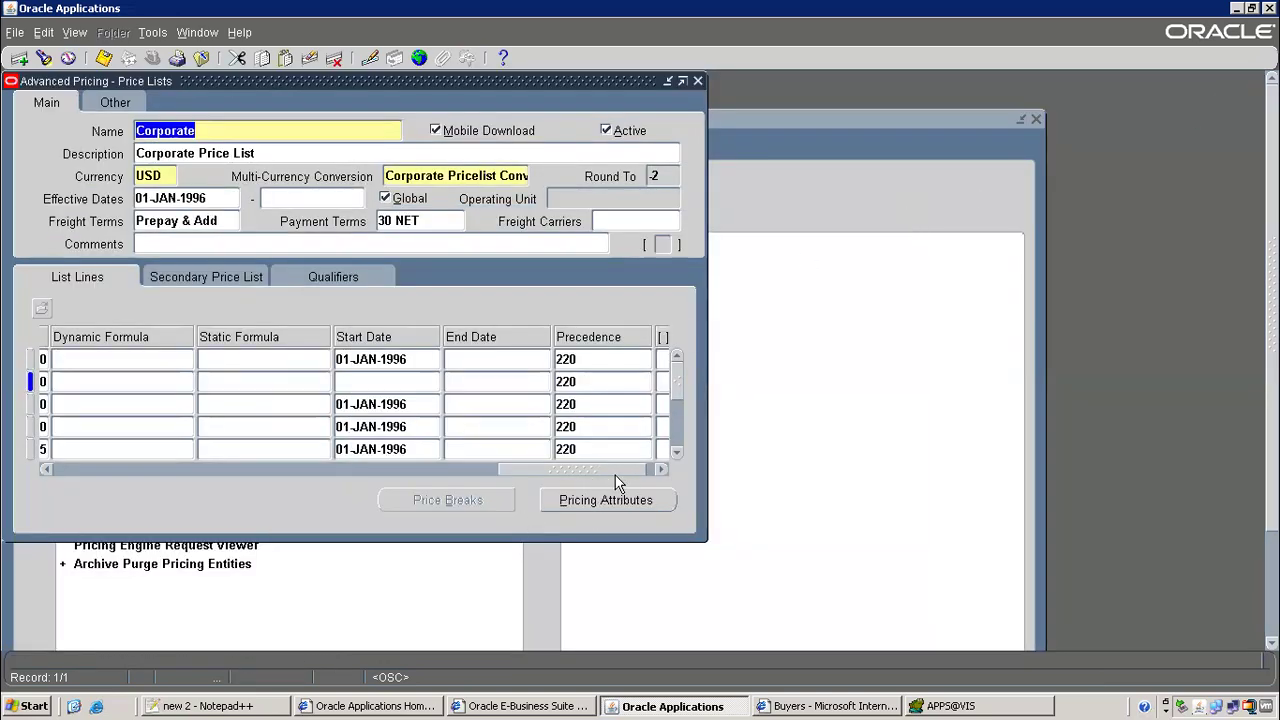
# Review the Back to Back Order Item row in the list lines, then close the Corporate price list
pyautogui.moveTo(531, 474); pyautogui.dragTo(11, 463)
pyautogui.moveTo(113, 455); pyautogui.dragTo(176, 440)
pyautogui.click(222, 381)
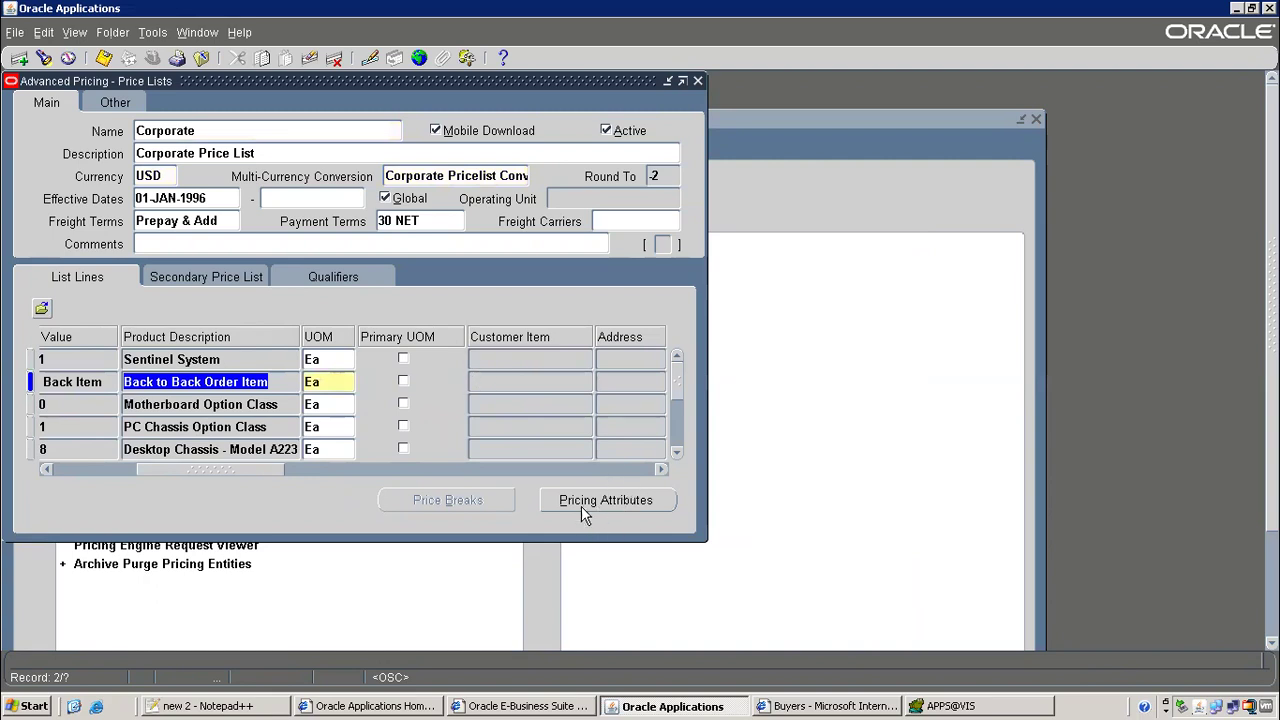
pyautogui.click(202, 60)
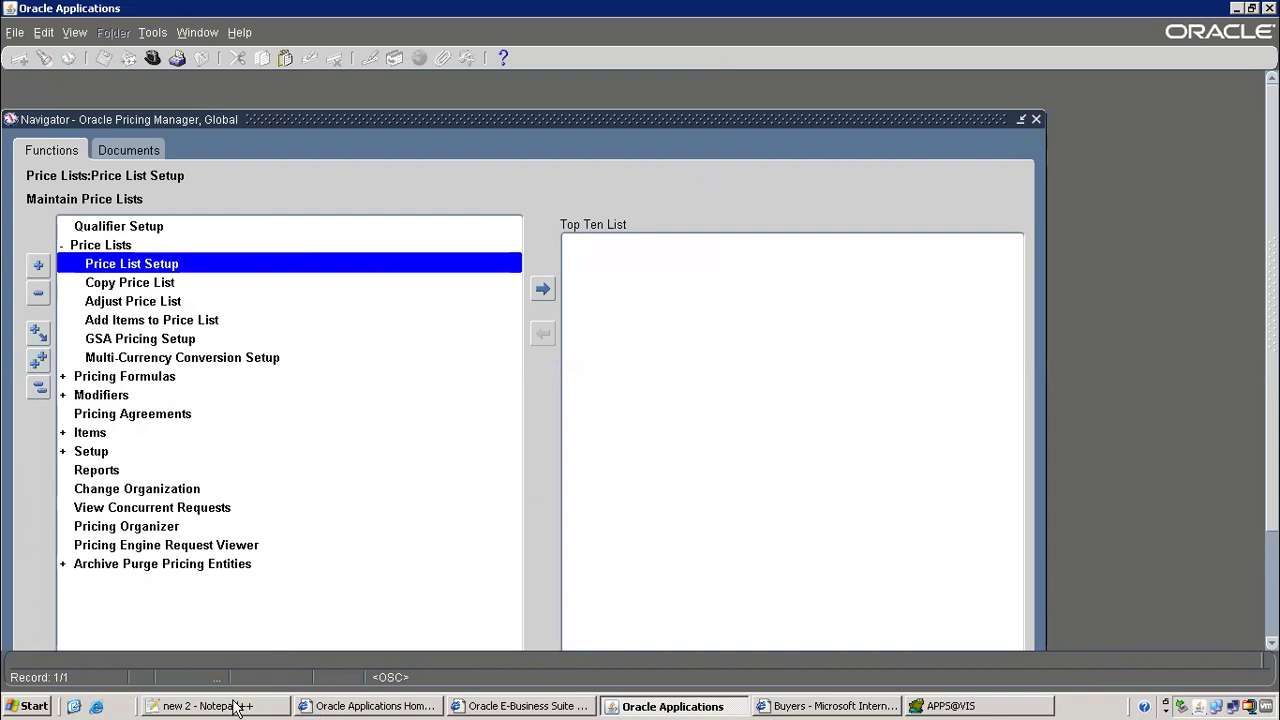
pyautogui.click(242, 706)
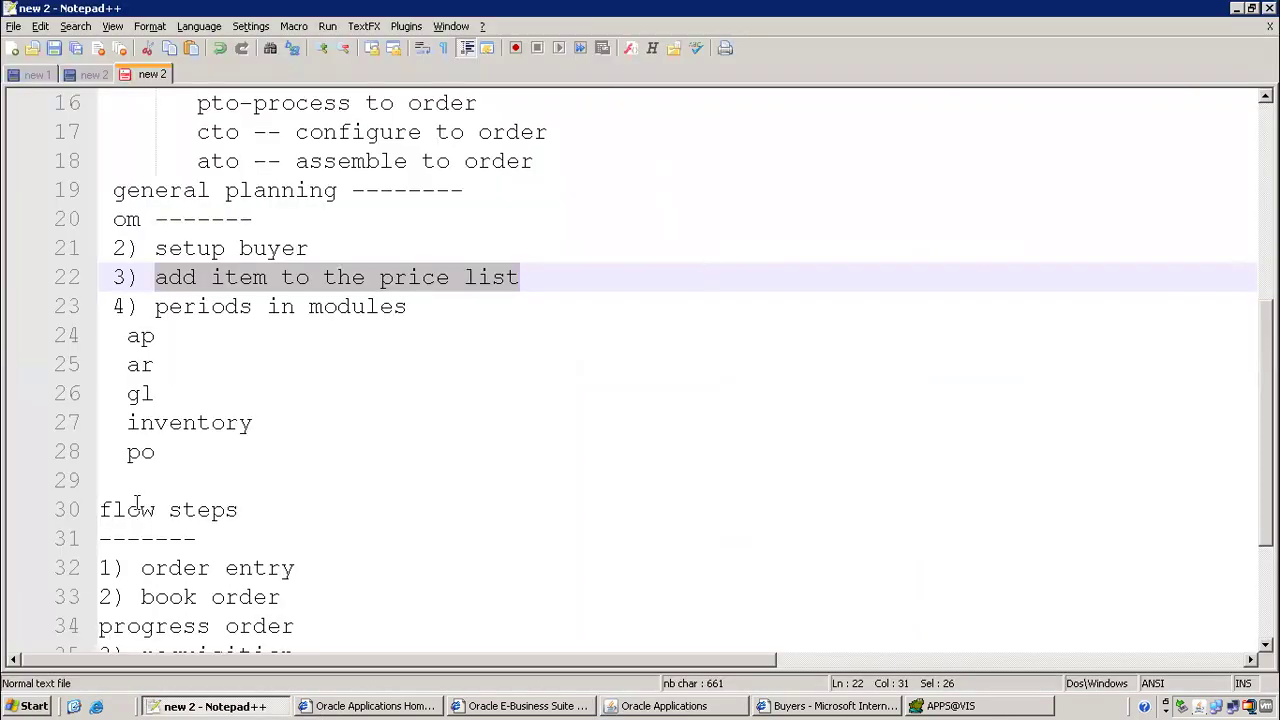
pyautogui.click(138, 306)
pyautogui.keyDown('shift'); pyautogui.click(417, 305); pyautogui.keyUp('shift')
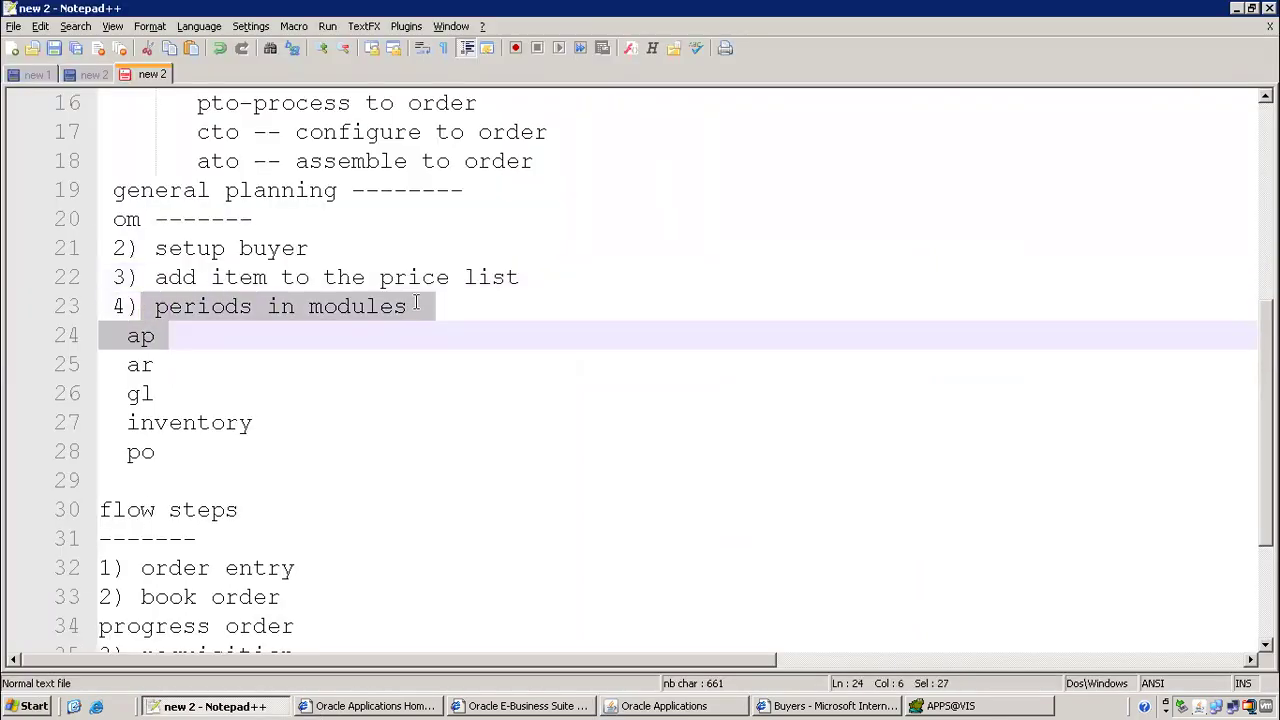
pyautogui.moveTo(118, 336); pyautogui.dragTo(172, 336)
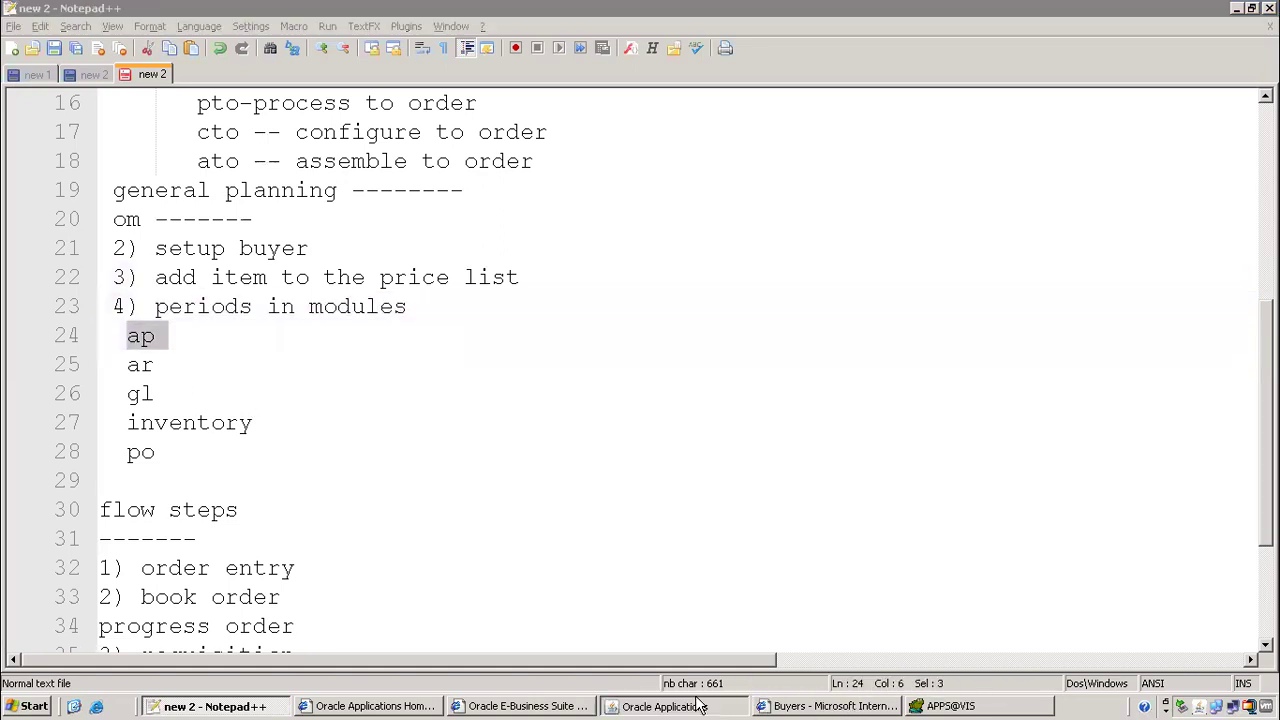
pyautogui.click(665, 706)
pyautogui.click(152, 60)
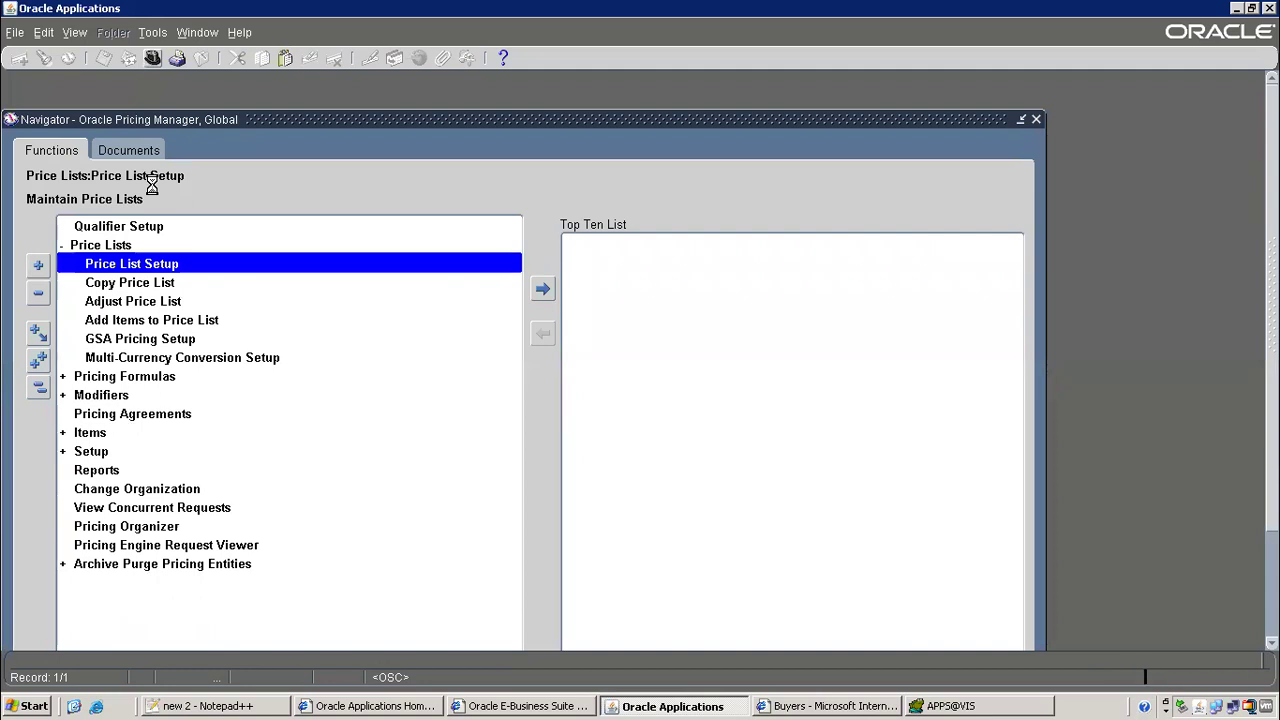
# Switch to Payables, Vision Operations (USA) and open Accounting > Control Payables Periods
pyautogui.write('pay%')
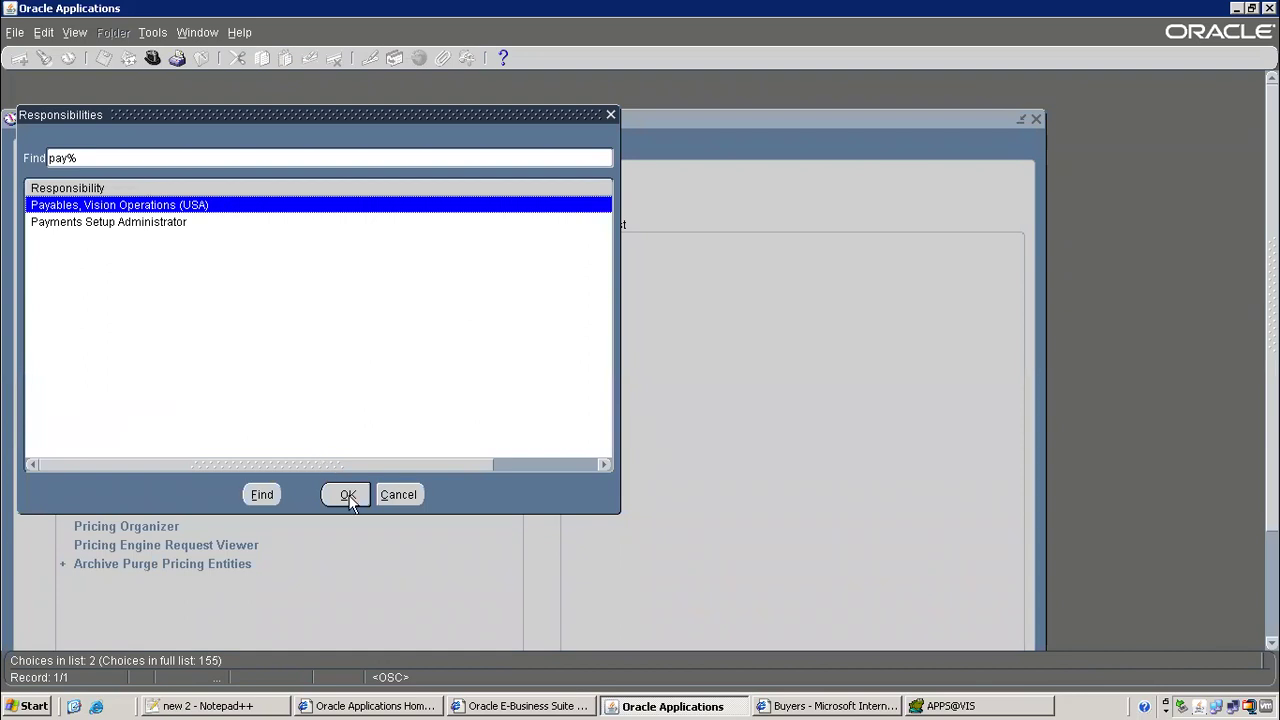
pyautogui.click(348, 495)
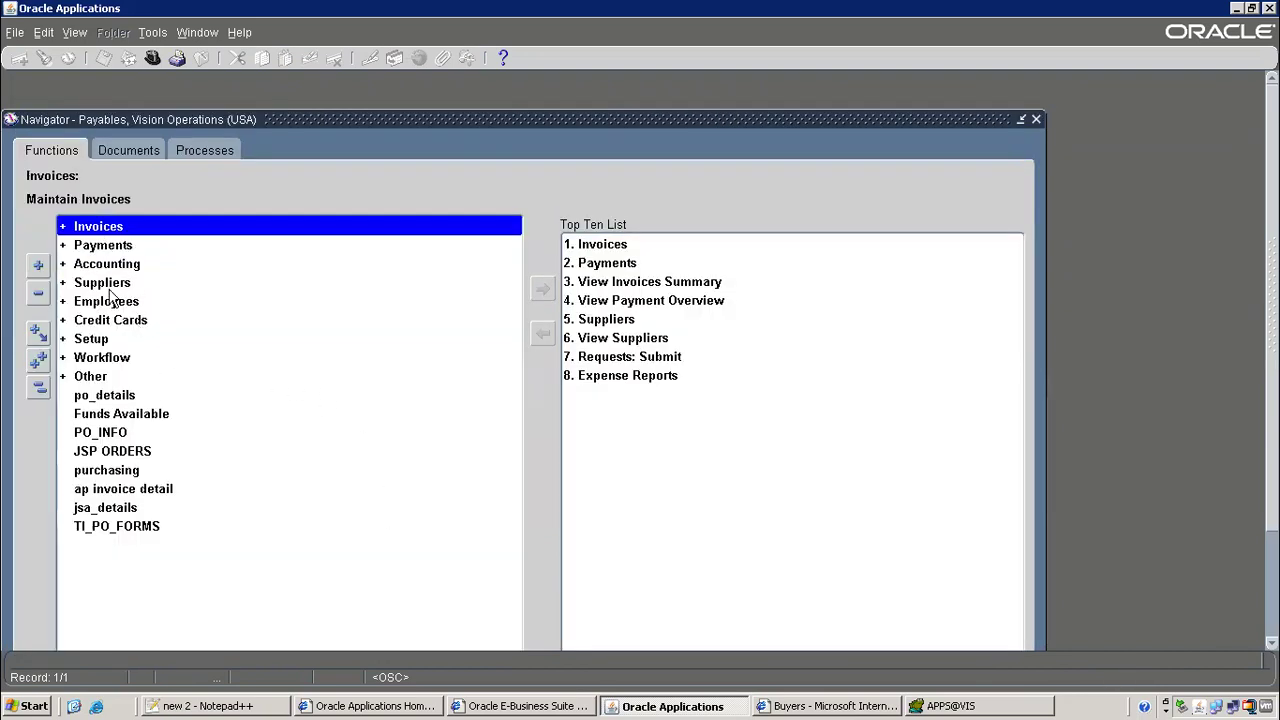
pyautogui.doubleClick(112, 264)
pyautogui.doubleClick(138, 284)
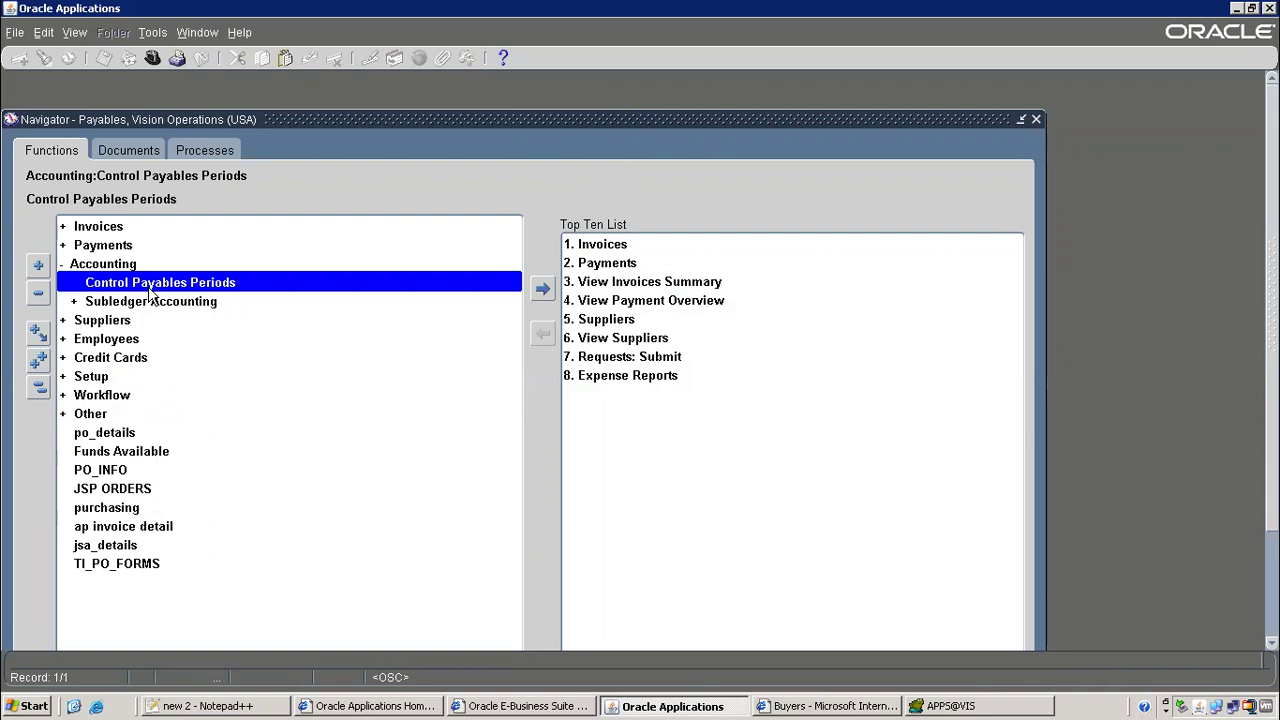
pyautogui.click(440, 308)
# Find payables periods for the Vision Operations (USA) ledger and confirm Nov-23 is Open
pyautogui.click(779, 464)
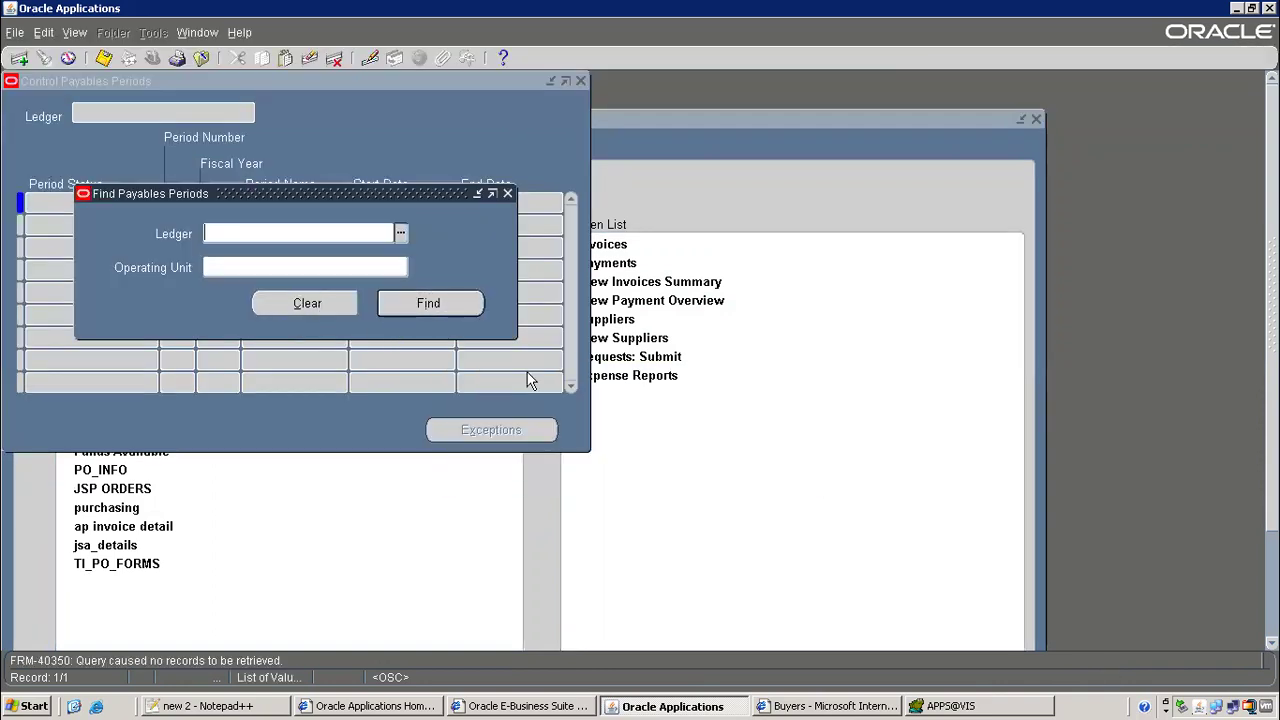
pyautogui.write('vision op')
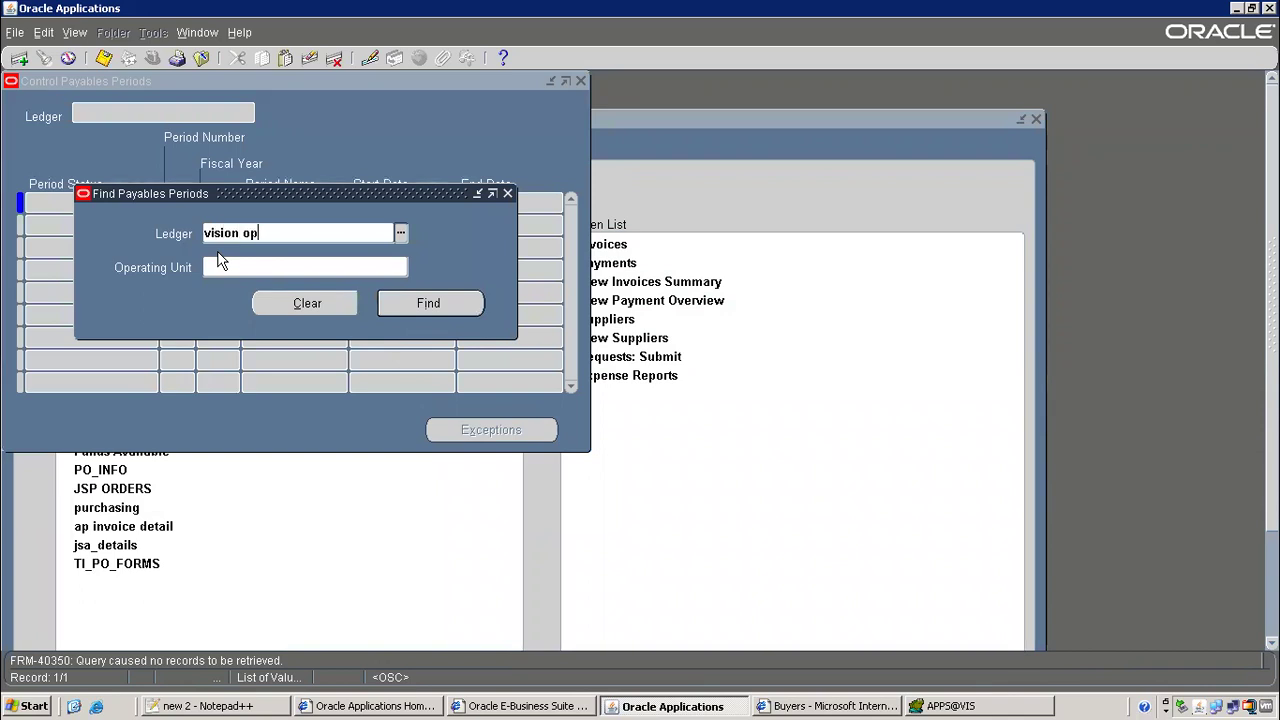
pyautogui.press('Tab')
pyautogui.click(428, 302)
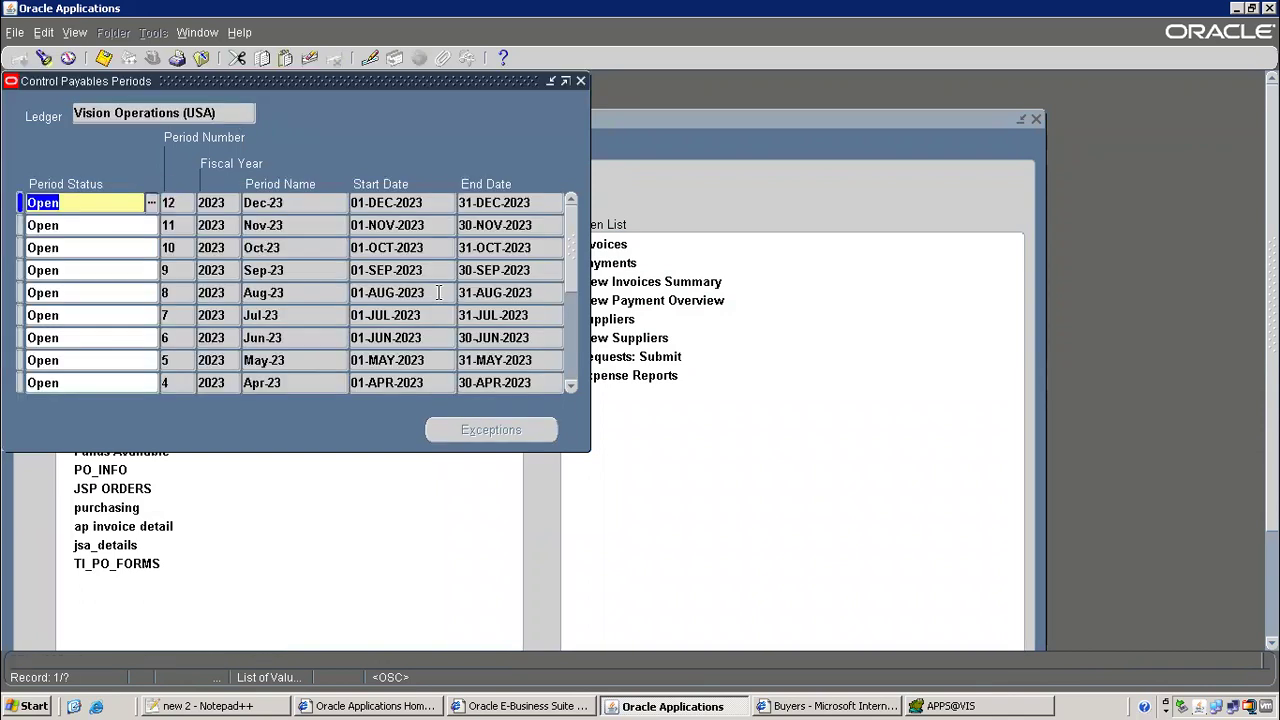
pyautogui.click(283, 226)
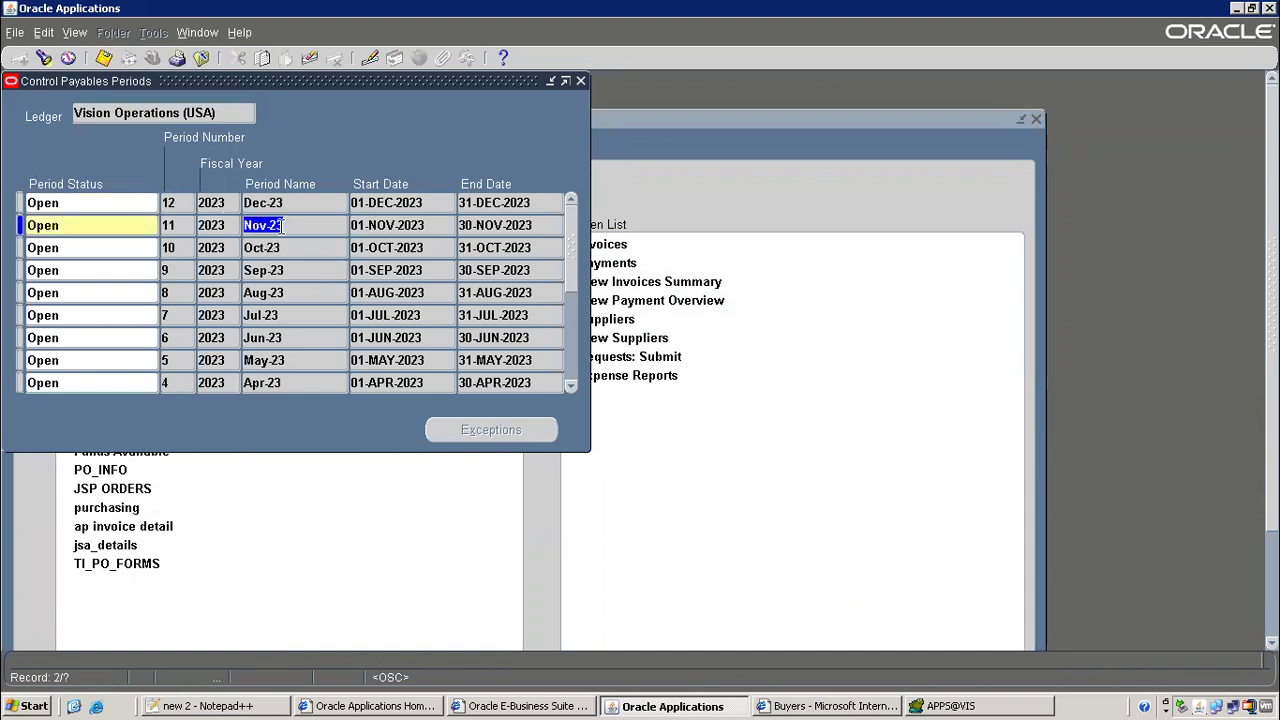
pyautogui.click(131, 228)
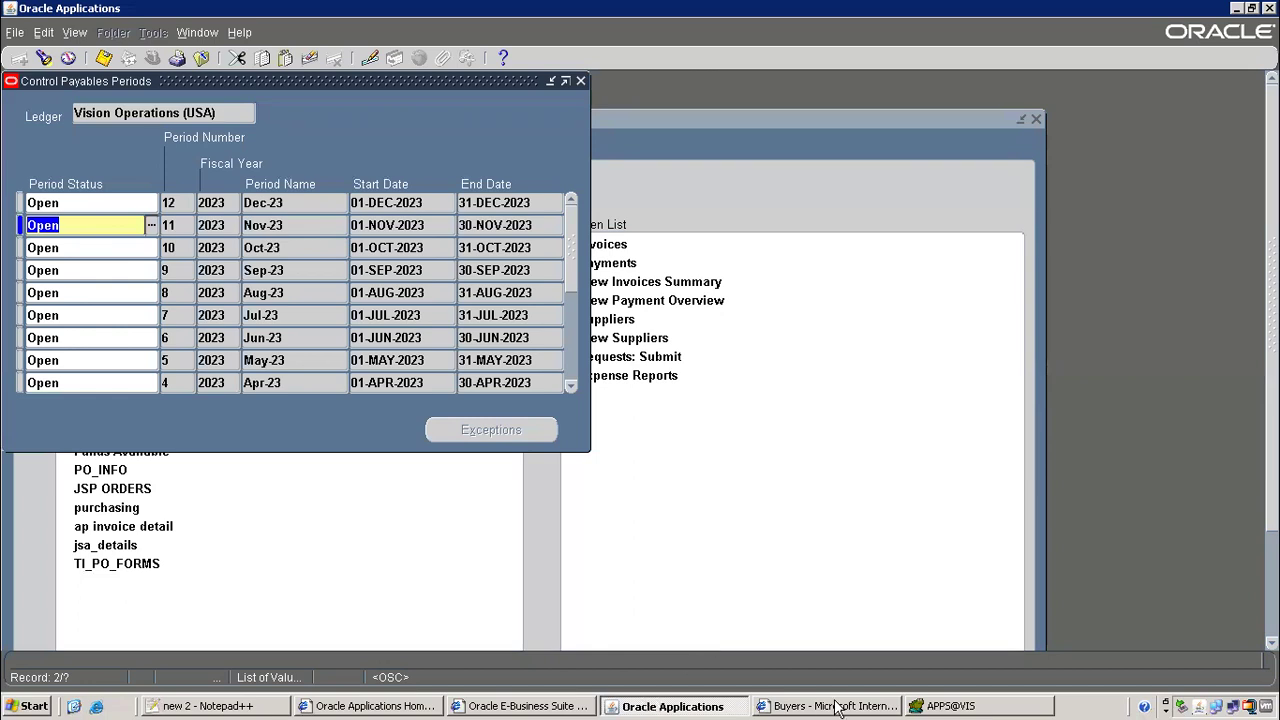
pyautogui.click(268, 706)
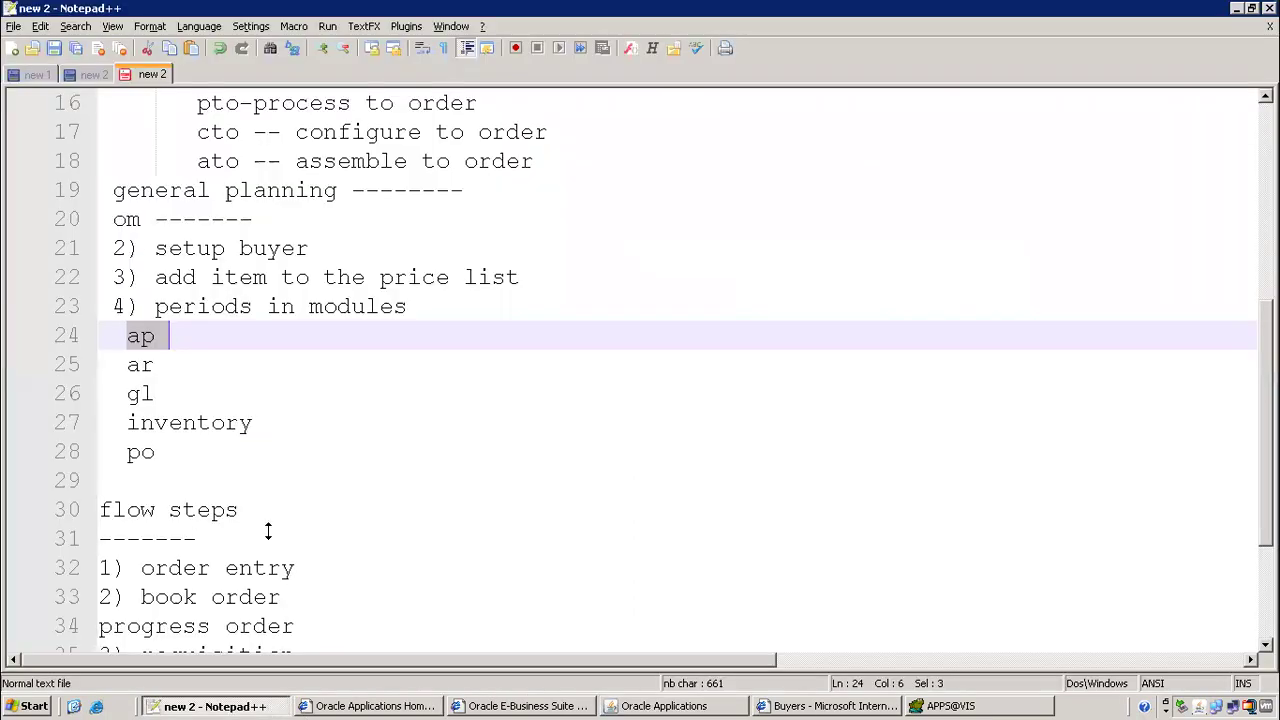
# Note 'payables vision operations USA-> accounting- control payable periods' after ap on line 24
pyautogui.click(207, 343)
pyautogui.write('---------')
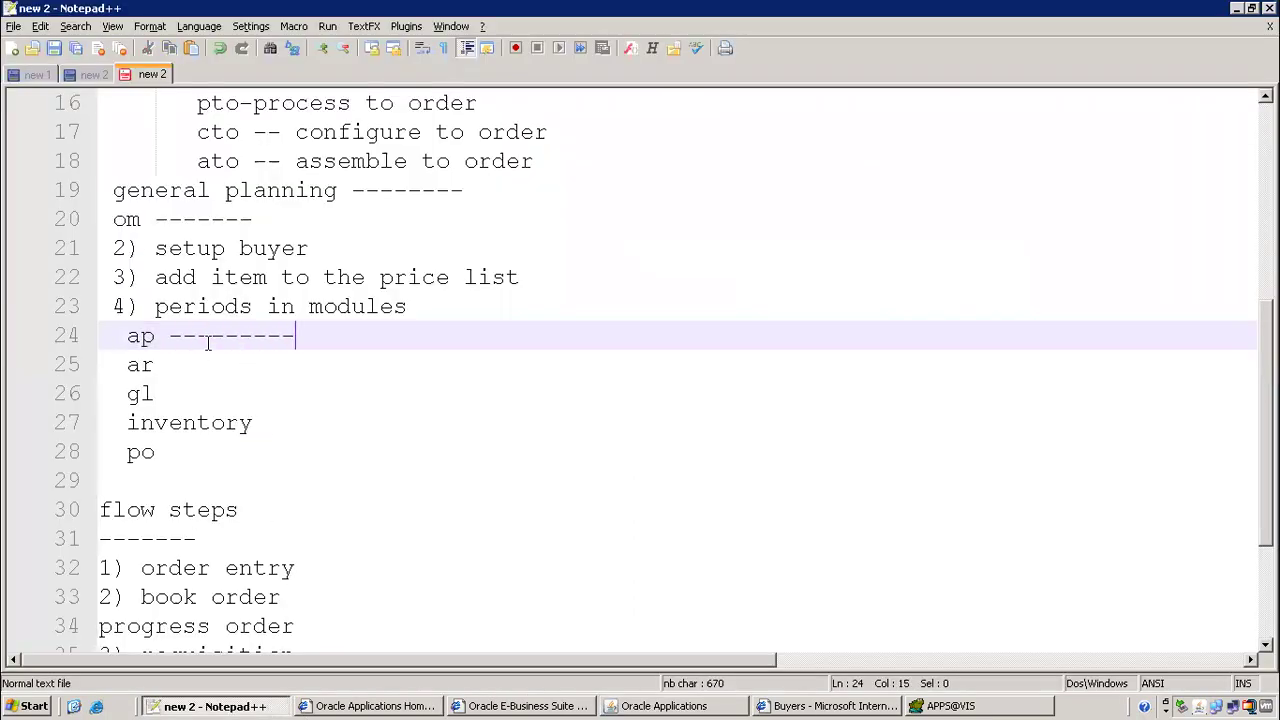
pyautogui.write('payables ')
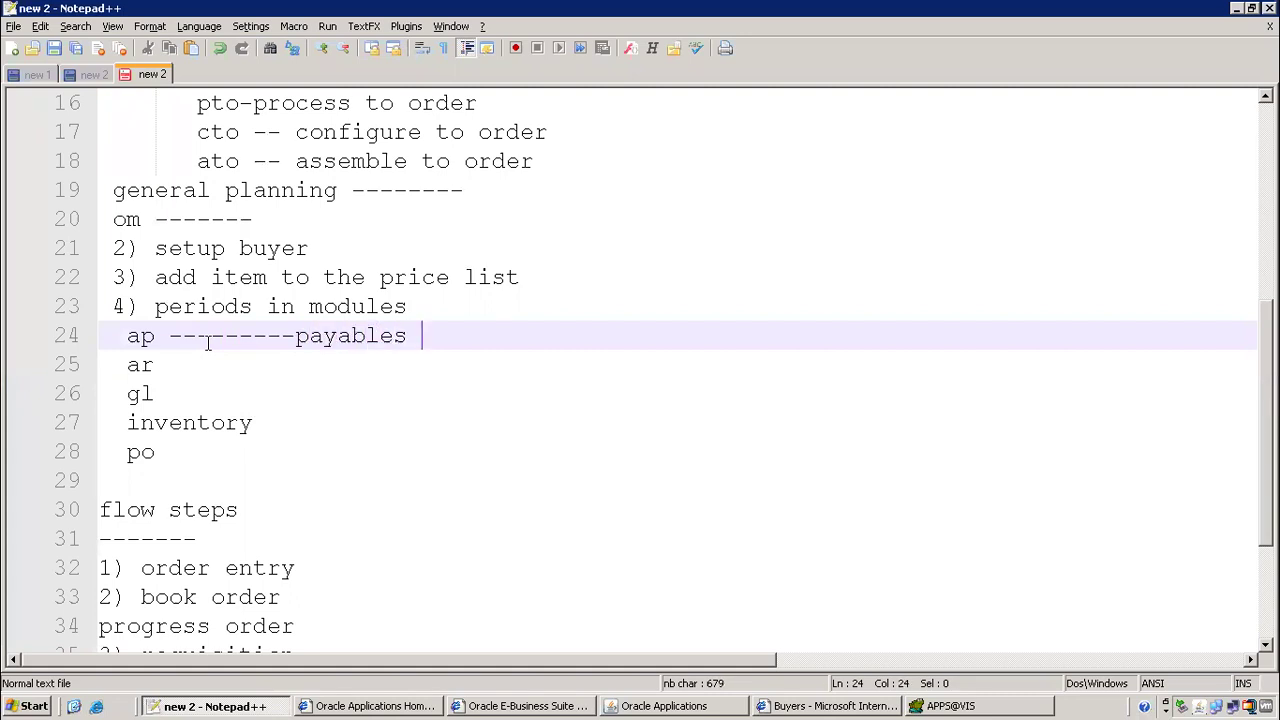
pyautogui.write('vision peration')
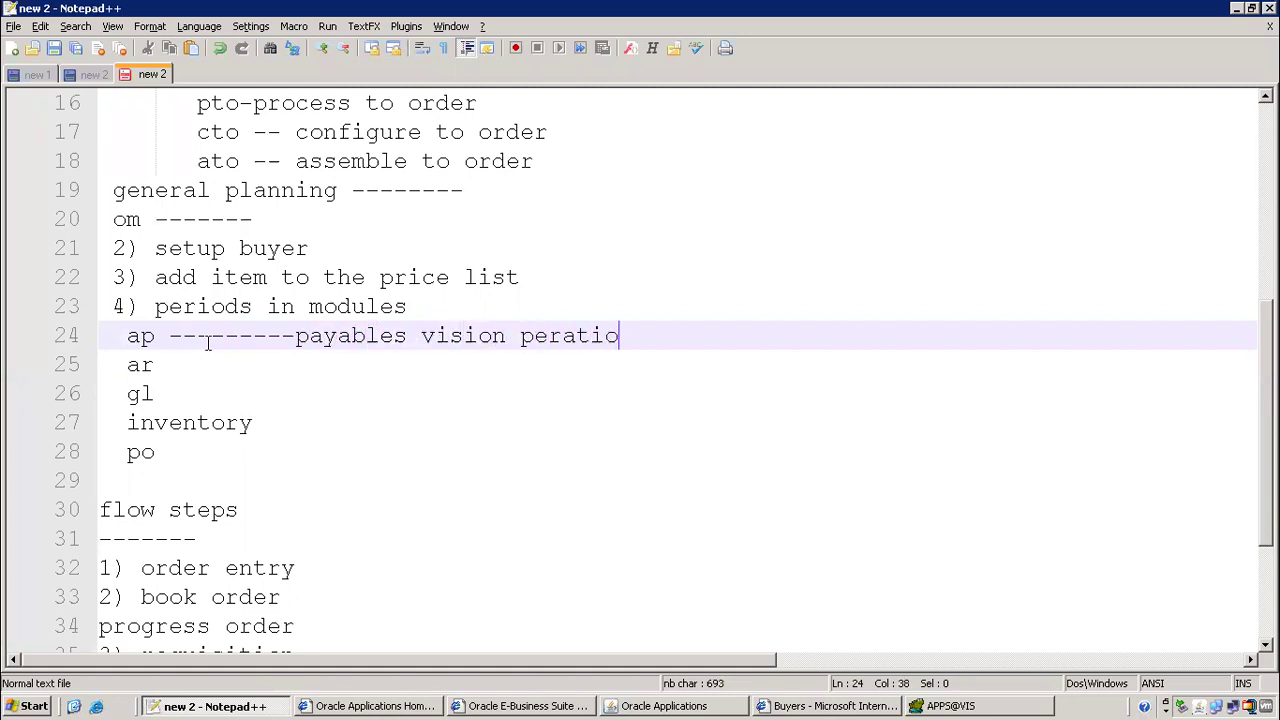
pyautogui.press('BackSpace')
pyautogui.press('BackSpace')
pyautogui.press('BackSpace')
pyautogui.press('BackSpace')
pyautogui.press('BackSpace')
pyautogui.press('BackSpace')
pyautogui.press('BackSpace')
pyautogui.press('BackSpace')
pyautogui.write('operation')
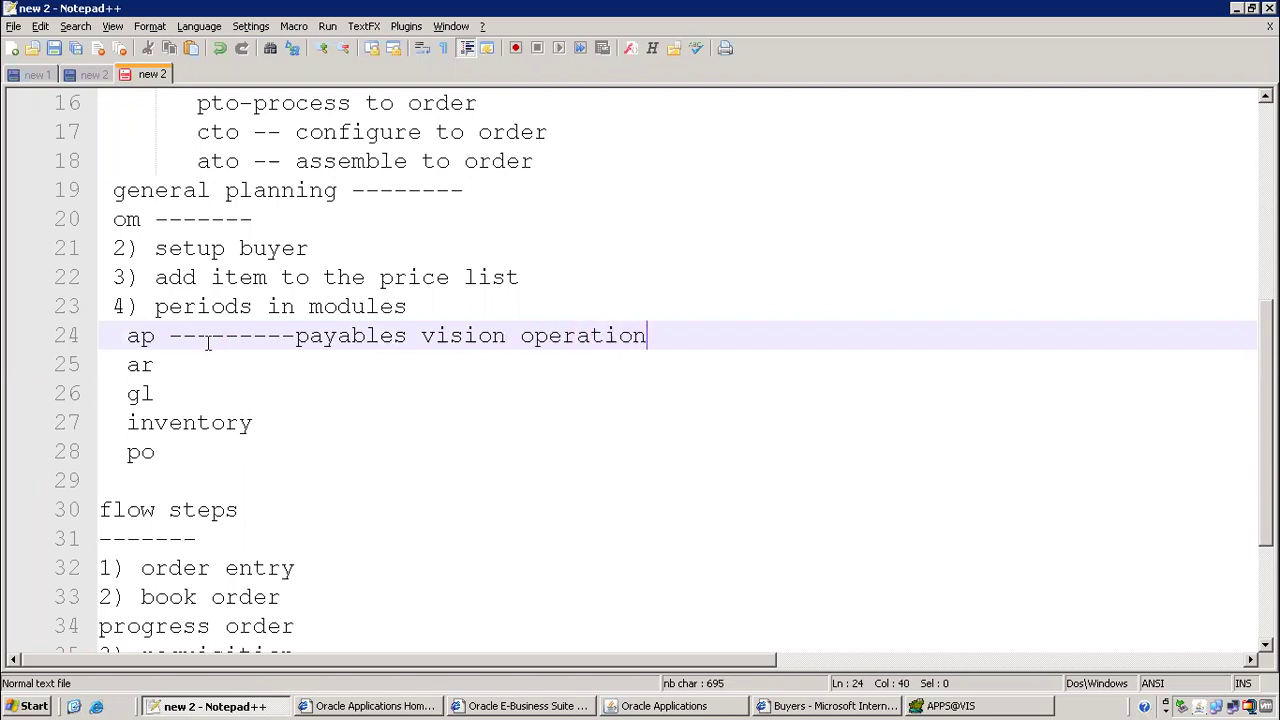
pyautogui.write('s USA-> accou')
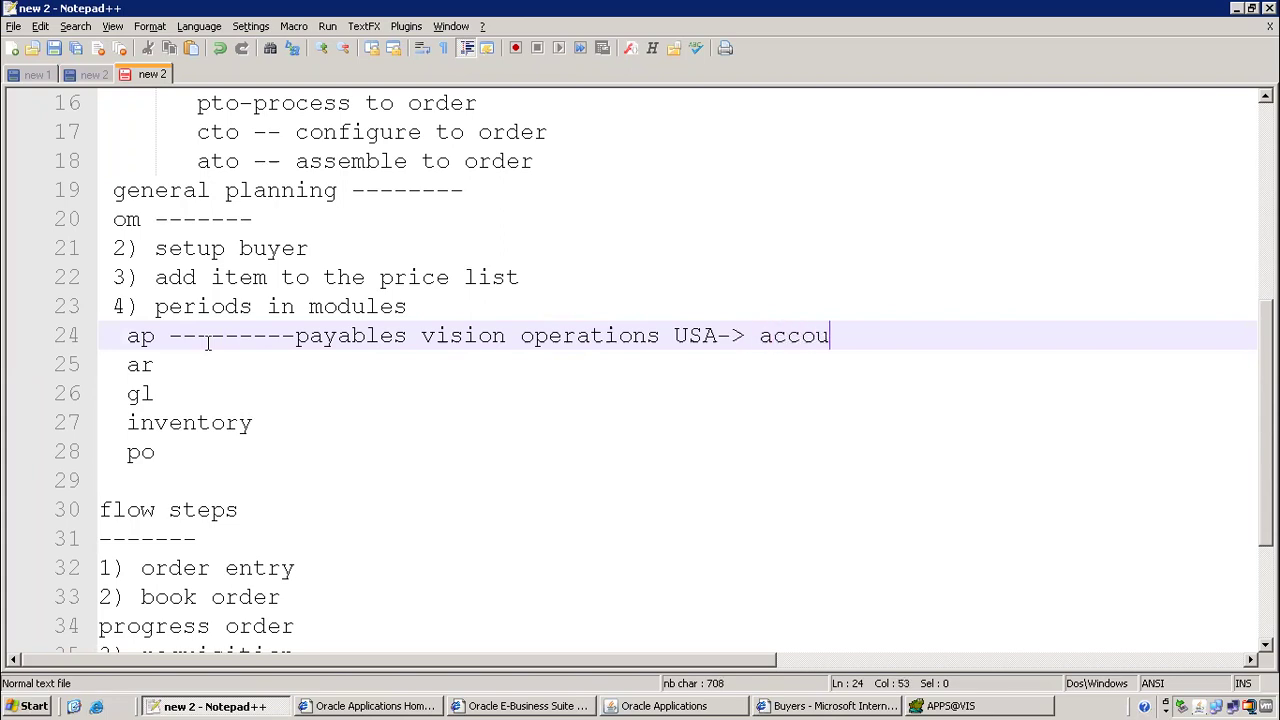
pyautogui.write('nting- ')
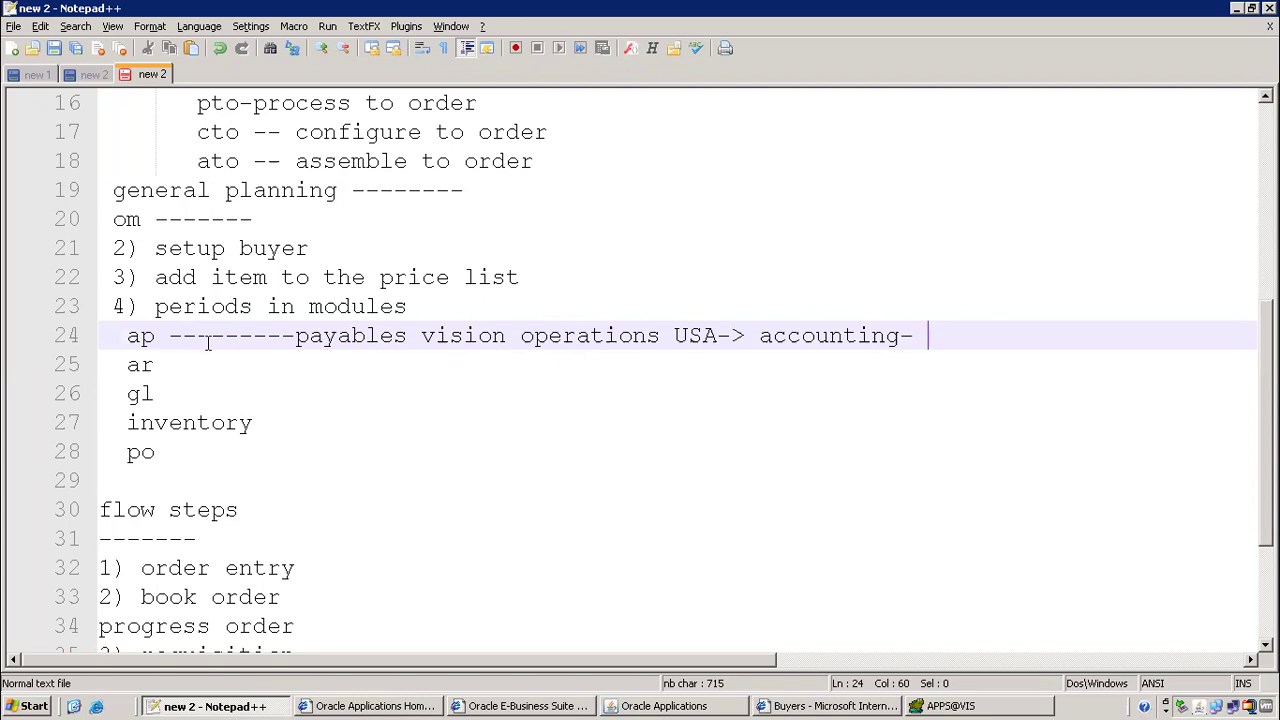
pyautogui.write('contro lpayab')
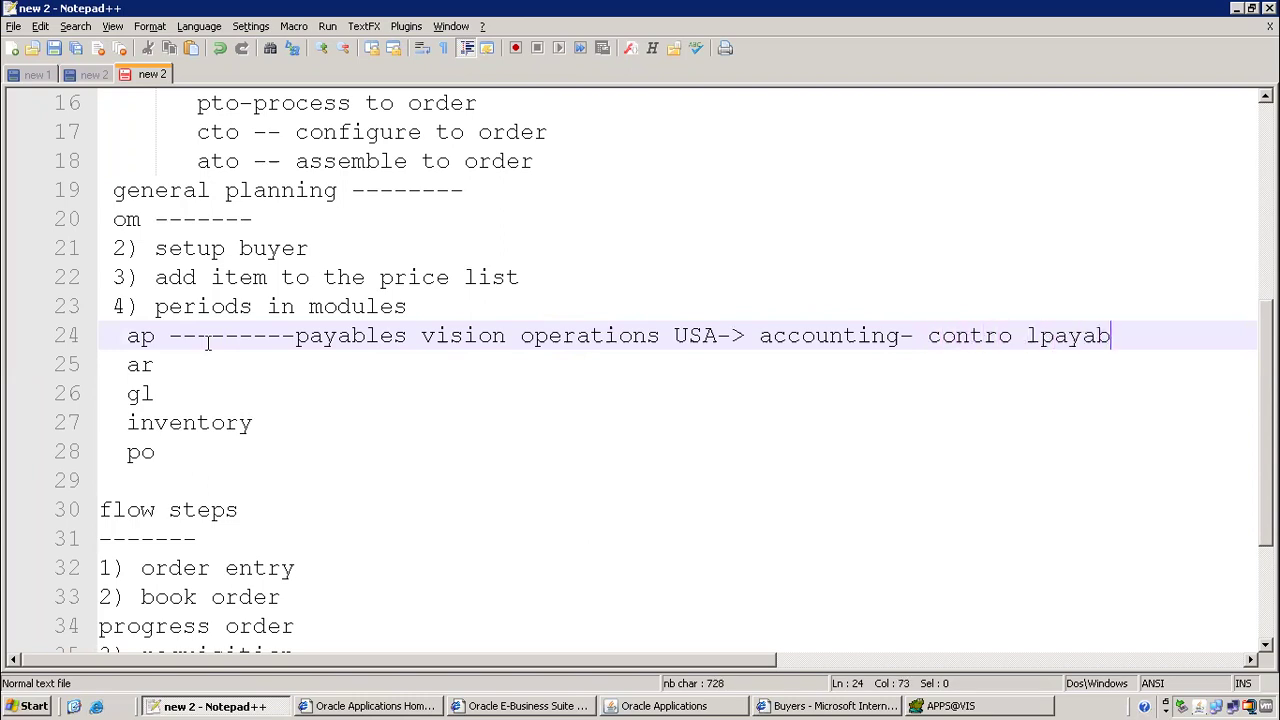
pyautogui.write('le periods')
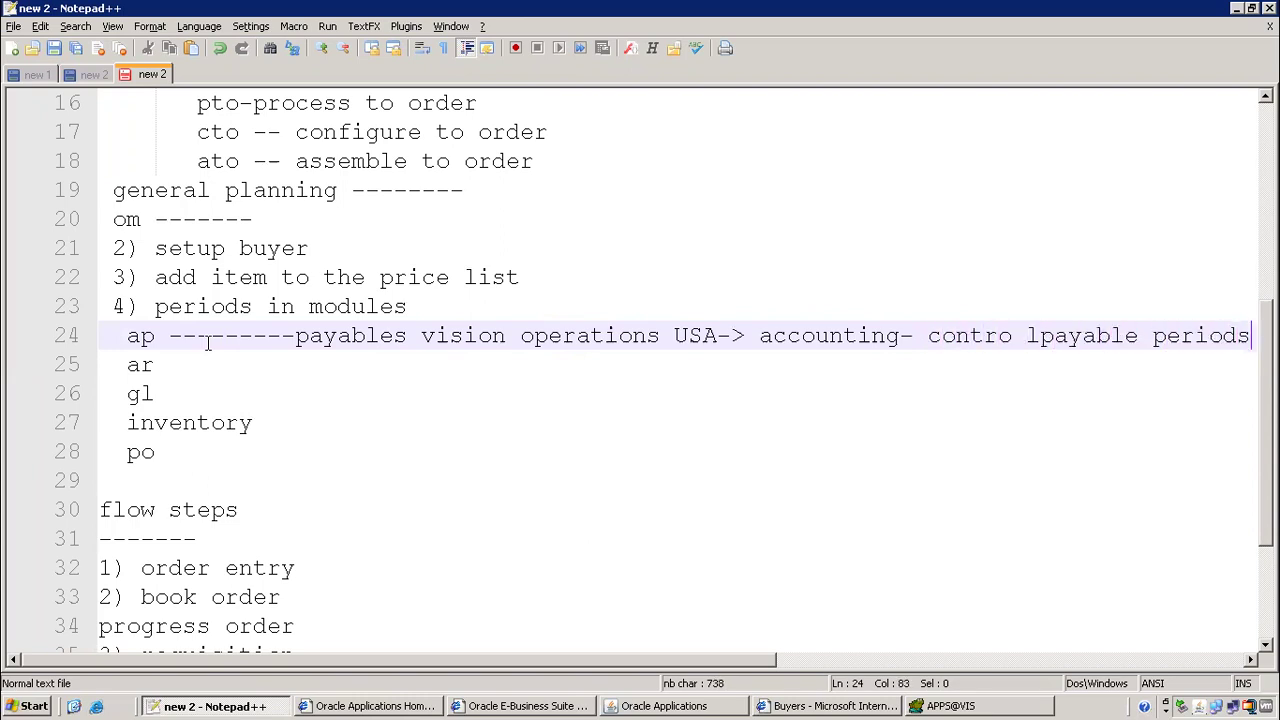
pyautogui.click(1040, 335)
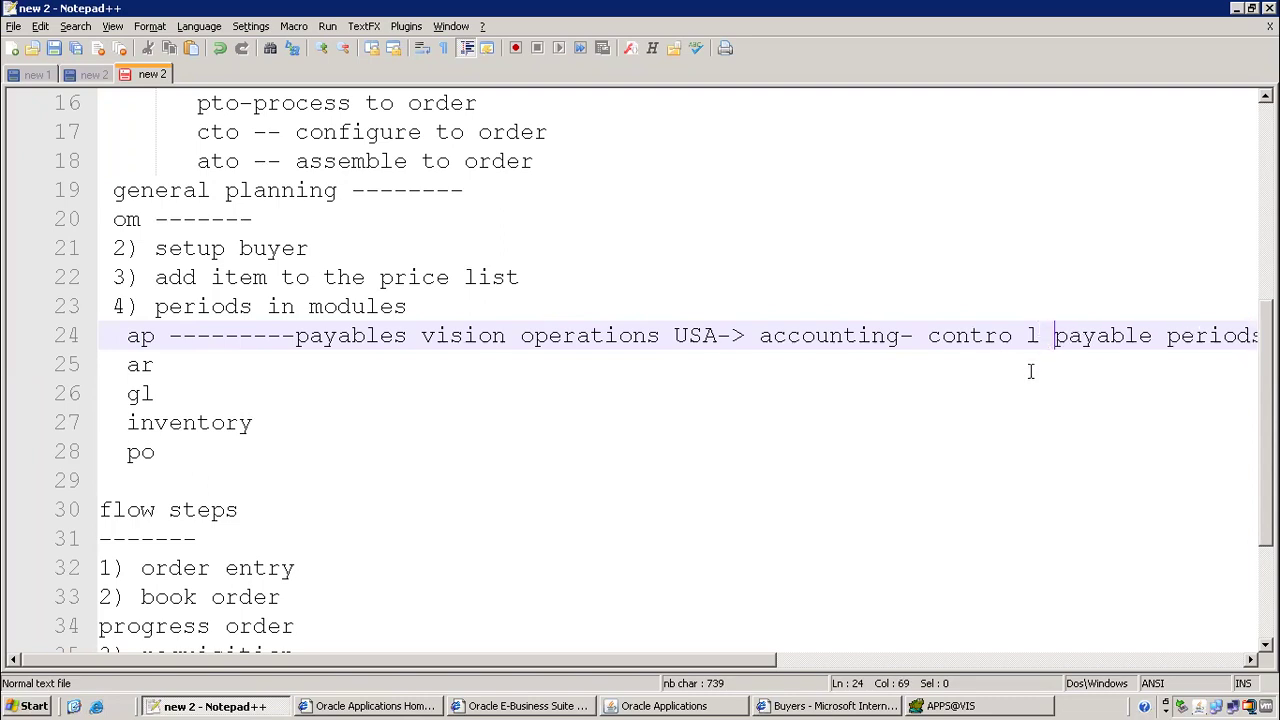
# Add a run of dashes after ar on line 25 for the next path
pyautogui.click(168, 369)
pyautogui.write('-------')
pyautogui.hotkey('alt', 'Tab')
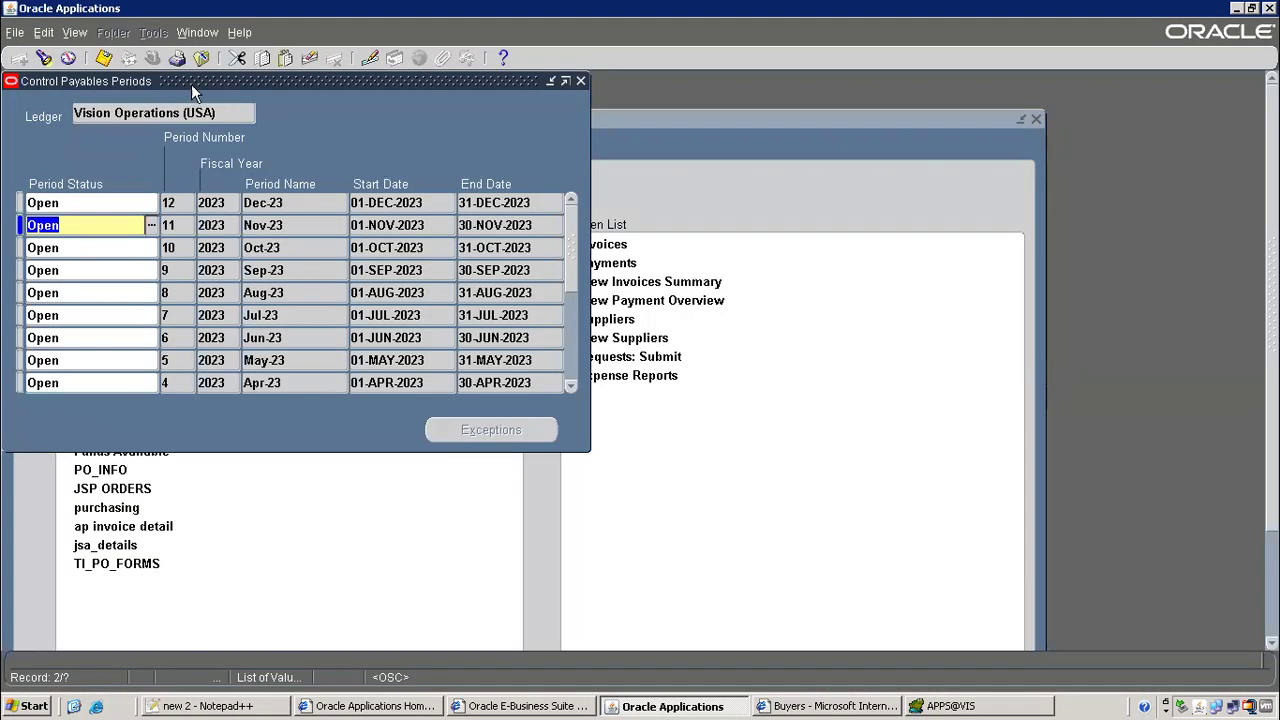
# Close Control Payables Periods and switch to the Receivables, Vision Operations (USA) responsibility
pyautogui.click(201, 57)
pyautogui.click(152, 57)
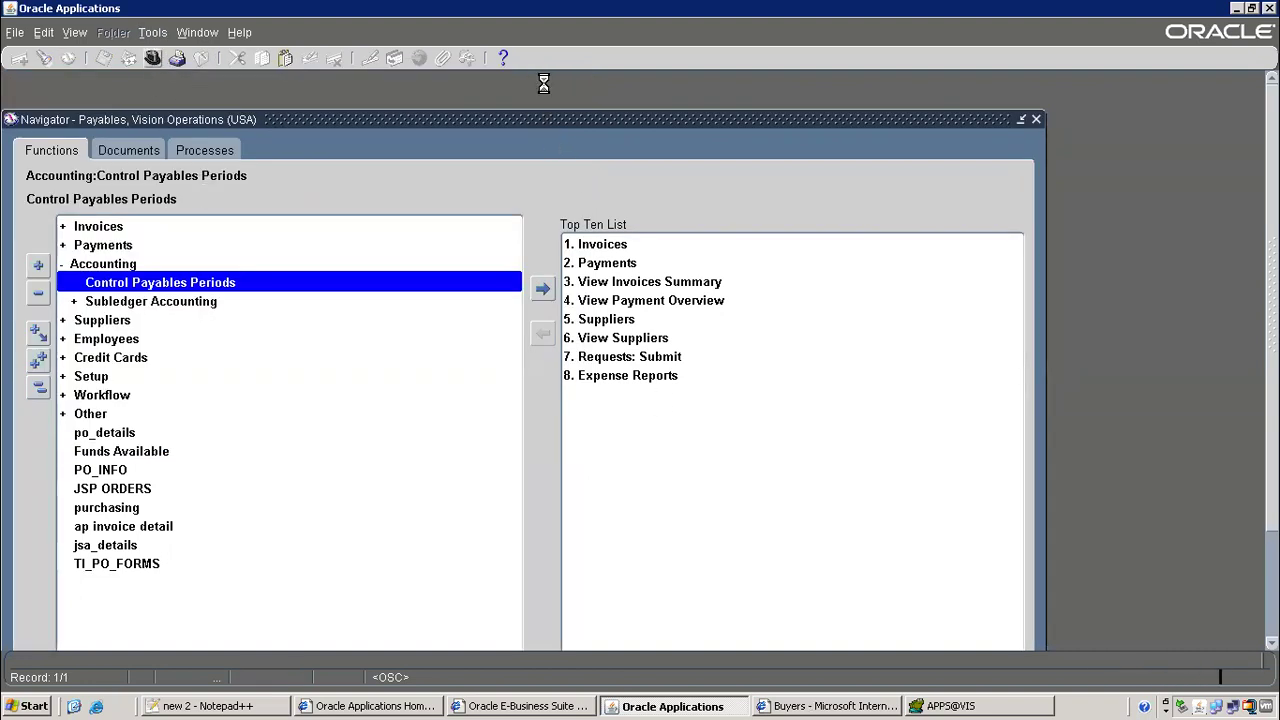
pyautogui.write('re%')
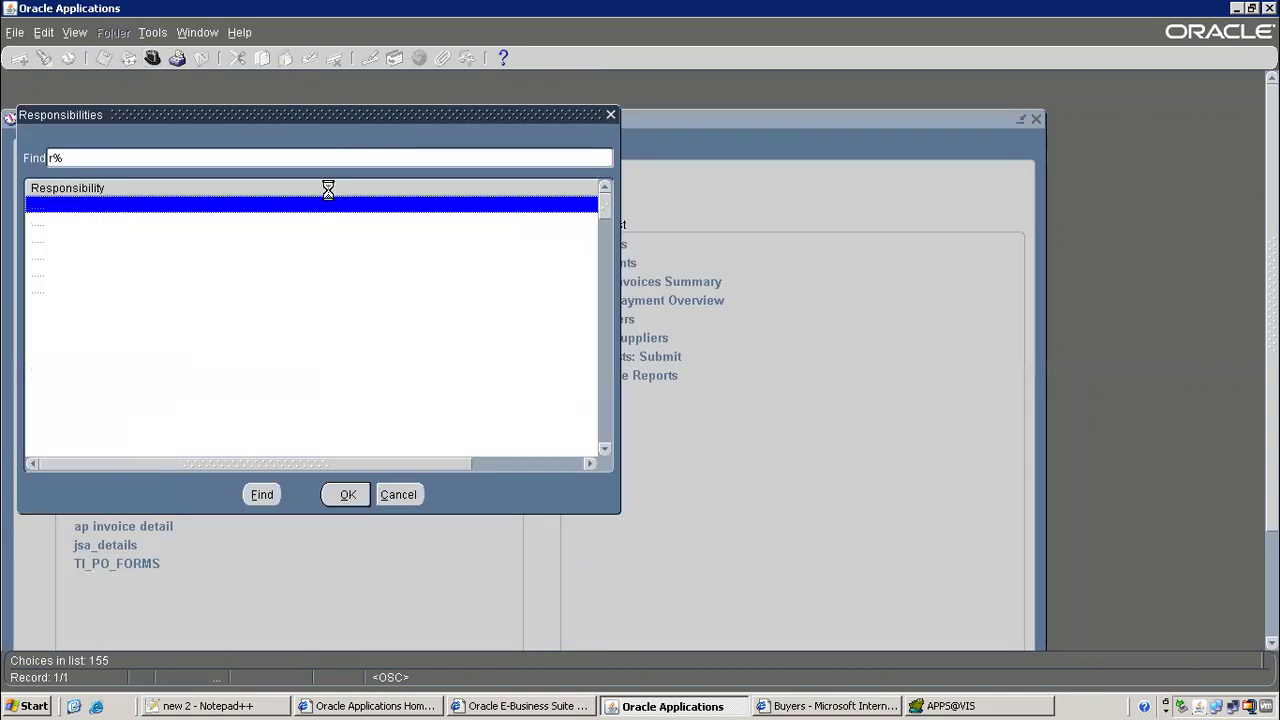
pyautogui.doubleClick(216, 207)
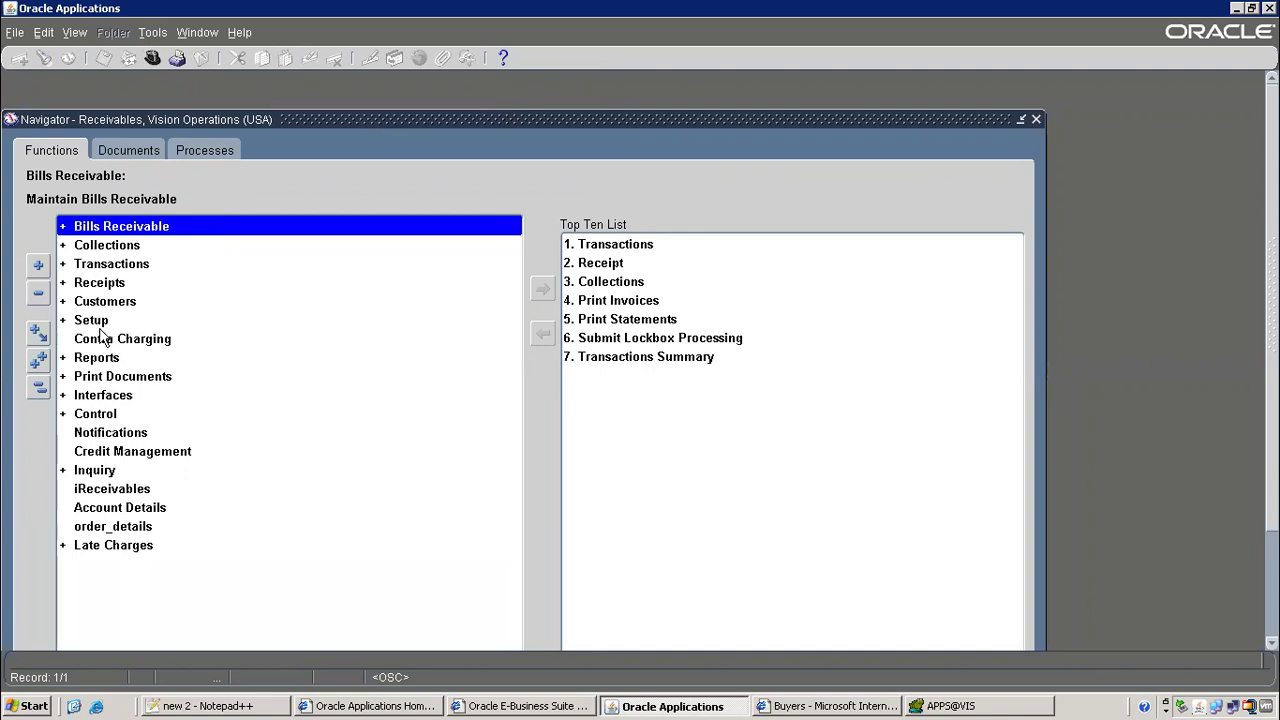
# Open the receivables Control > Accounting > Open/Close Periods form
pyautogui.click(110, 415)
pyautogui.doubleClick(110, 418)
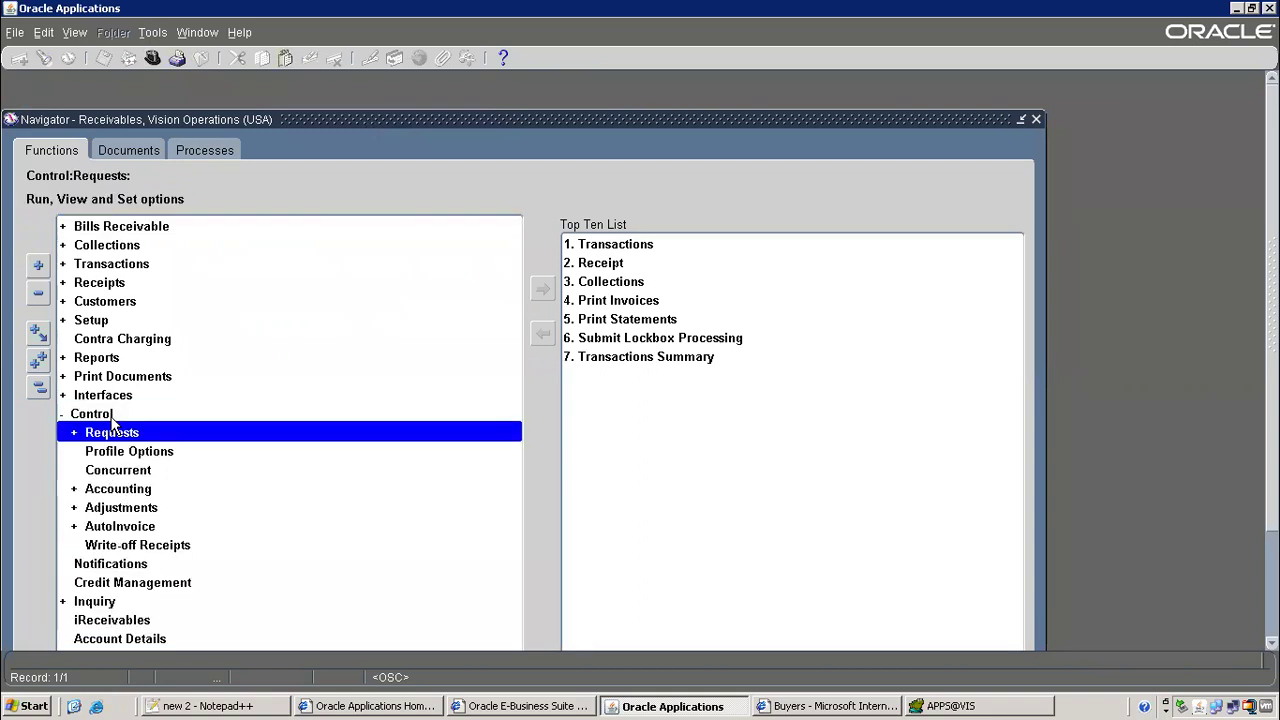
pyautogui.doubleClick(112, 491)
pyautogui.click(167, 530)
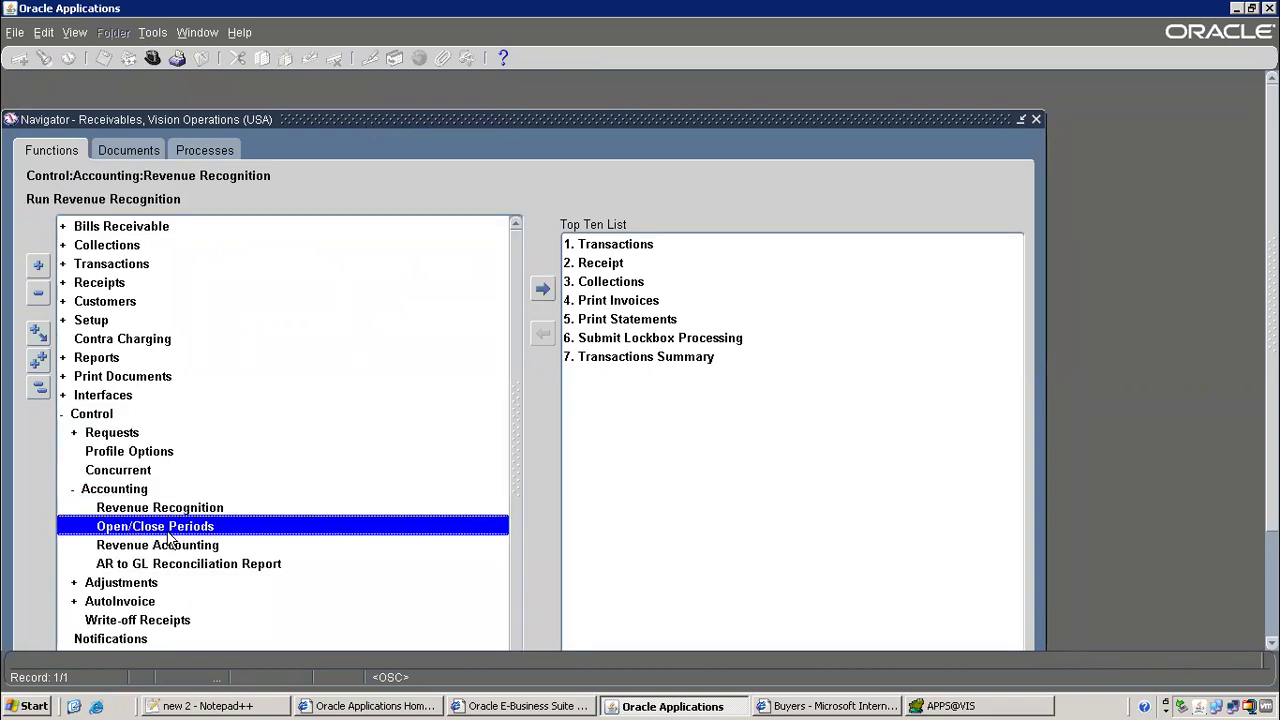
pyautogui.doubleClick(203, 530)
# Find the Vision Operations (USA) receivables periods, check Nov-23 is Open, and close the form
pyautogui.write('vision operatio')
pyautogui.press('Tab')
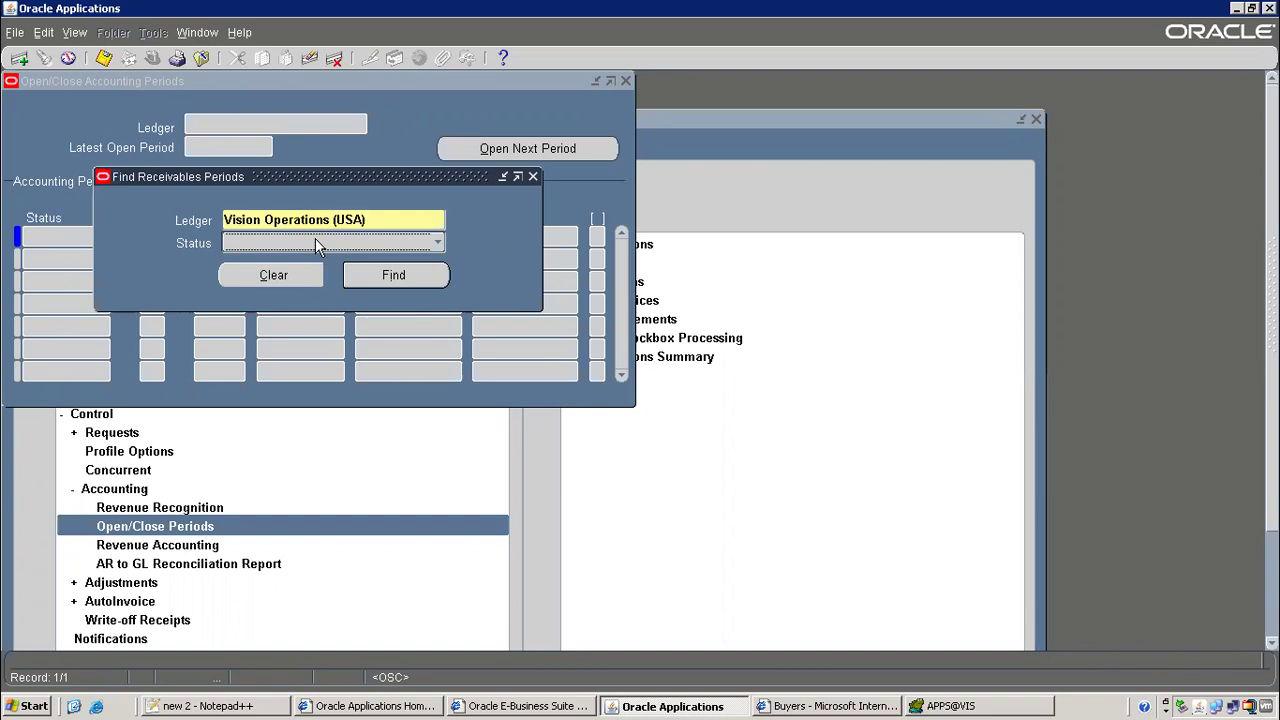
pyautogui.click(415, 276)
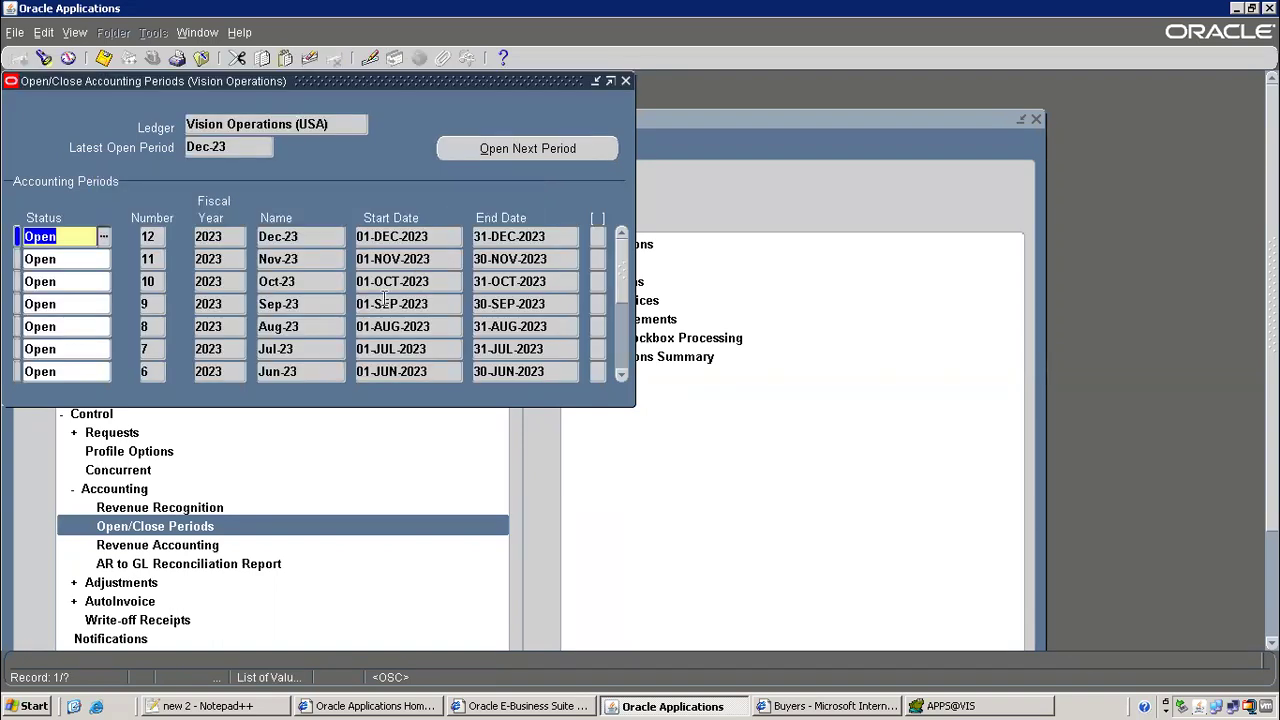
pyautogui.click(285, 258)
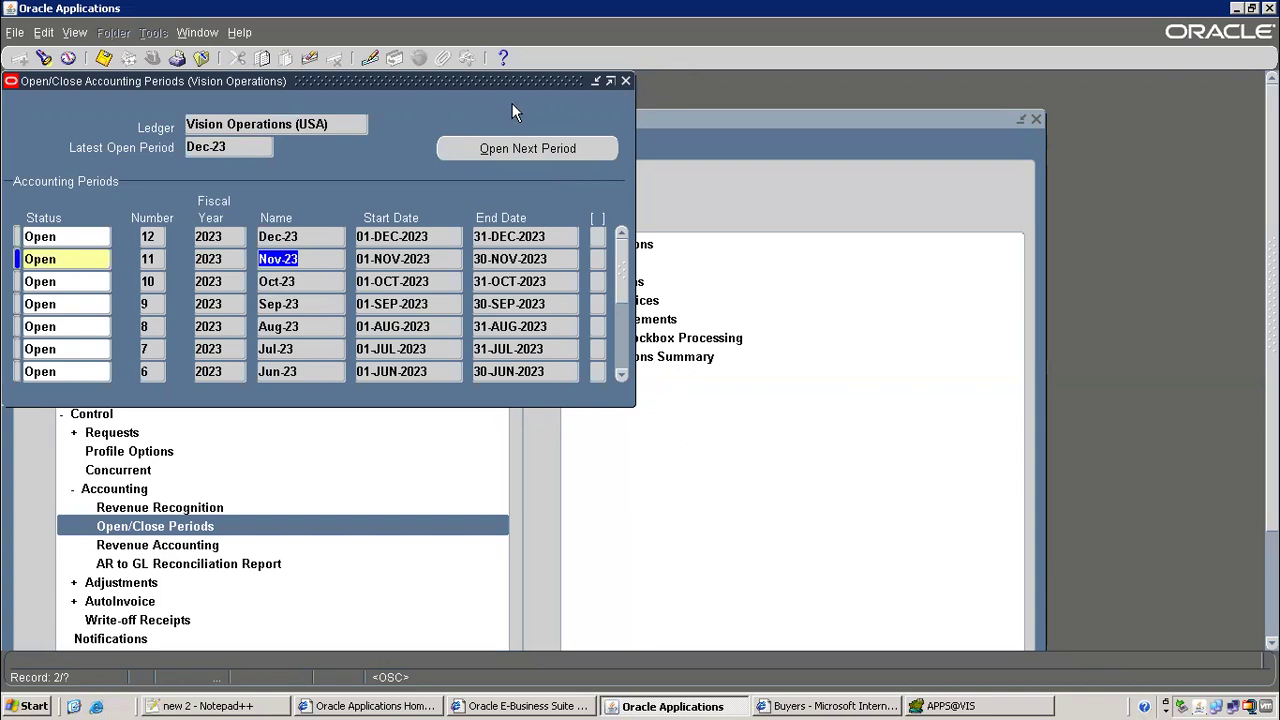
pyautogui.click(625, 81)
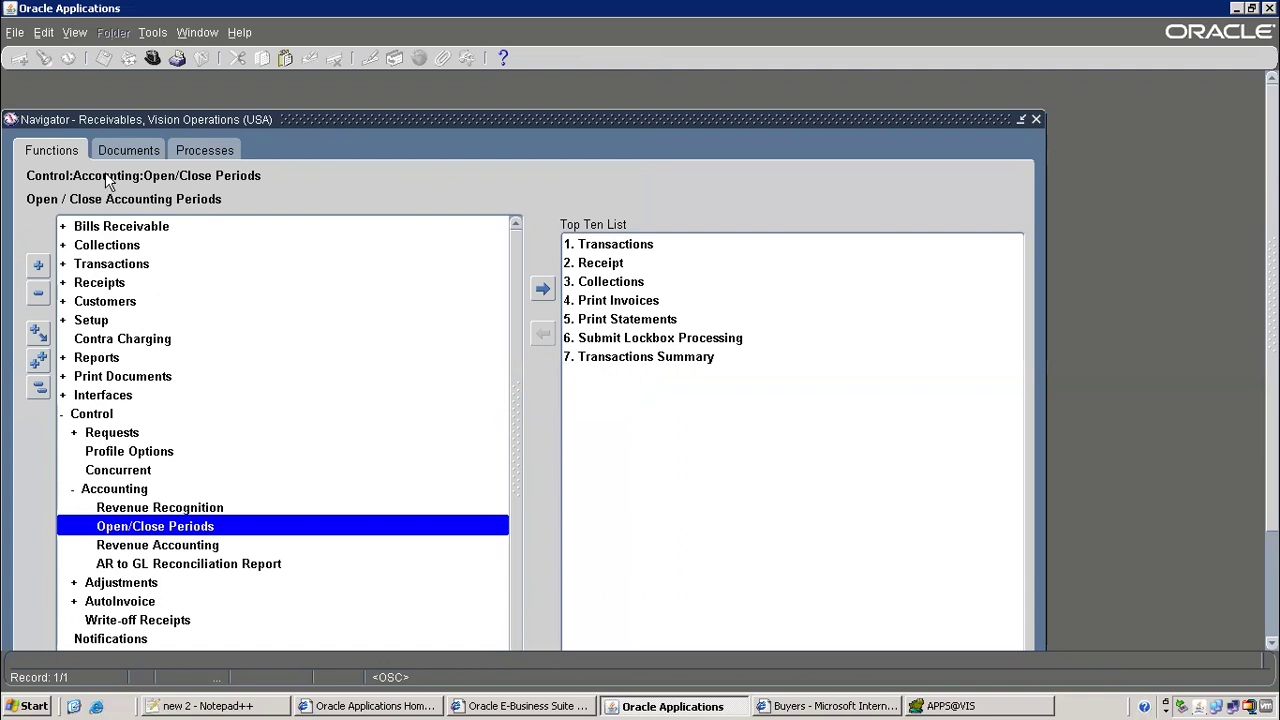
pyautogui.click(250, 707)
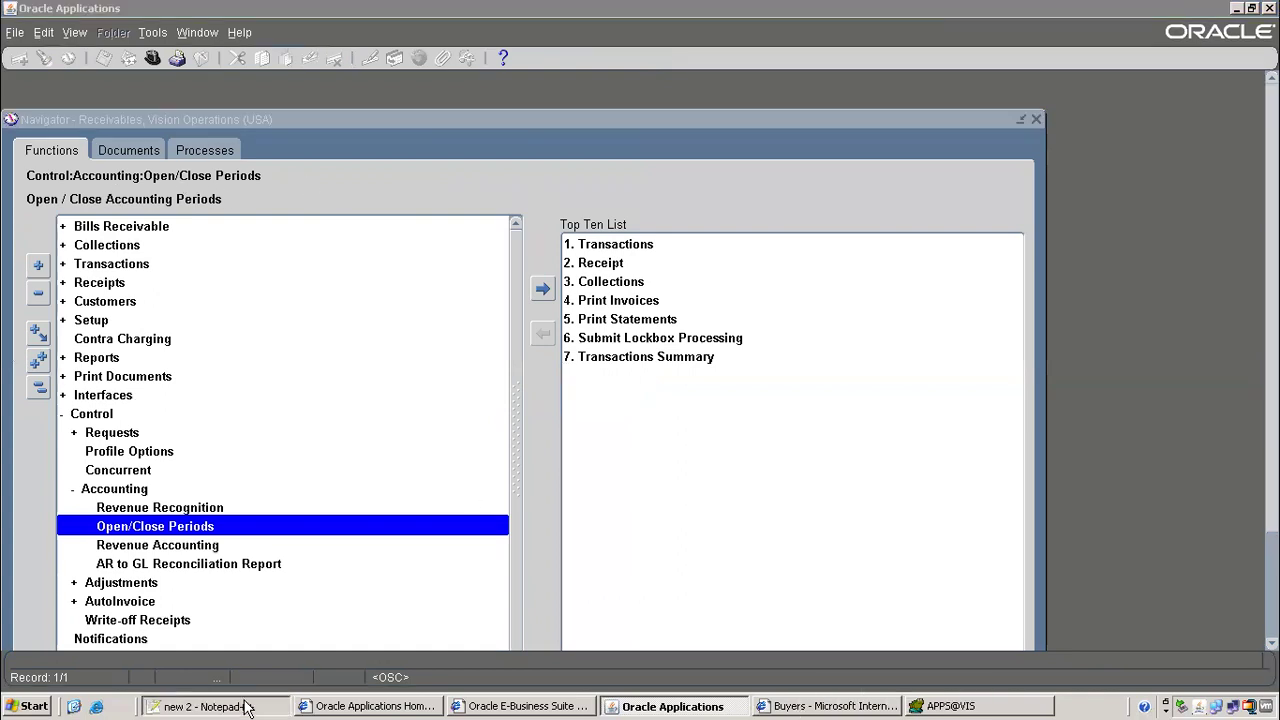
# Note 'receivables vision operations usa- control -- accounting- open/close periods' after ar
pyautogui.write('rec')
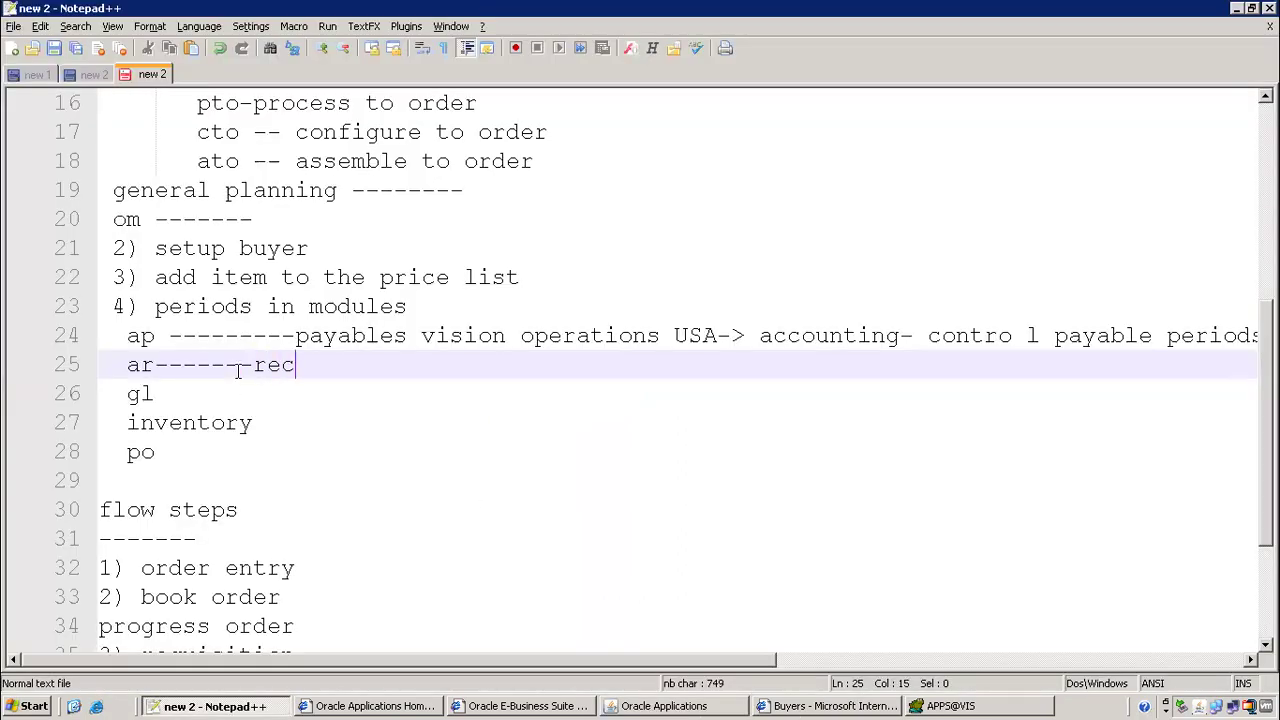
pyautogui.write('eiables vison ')
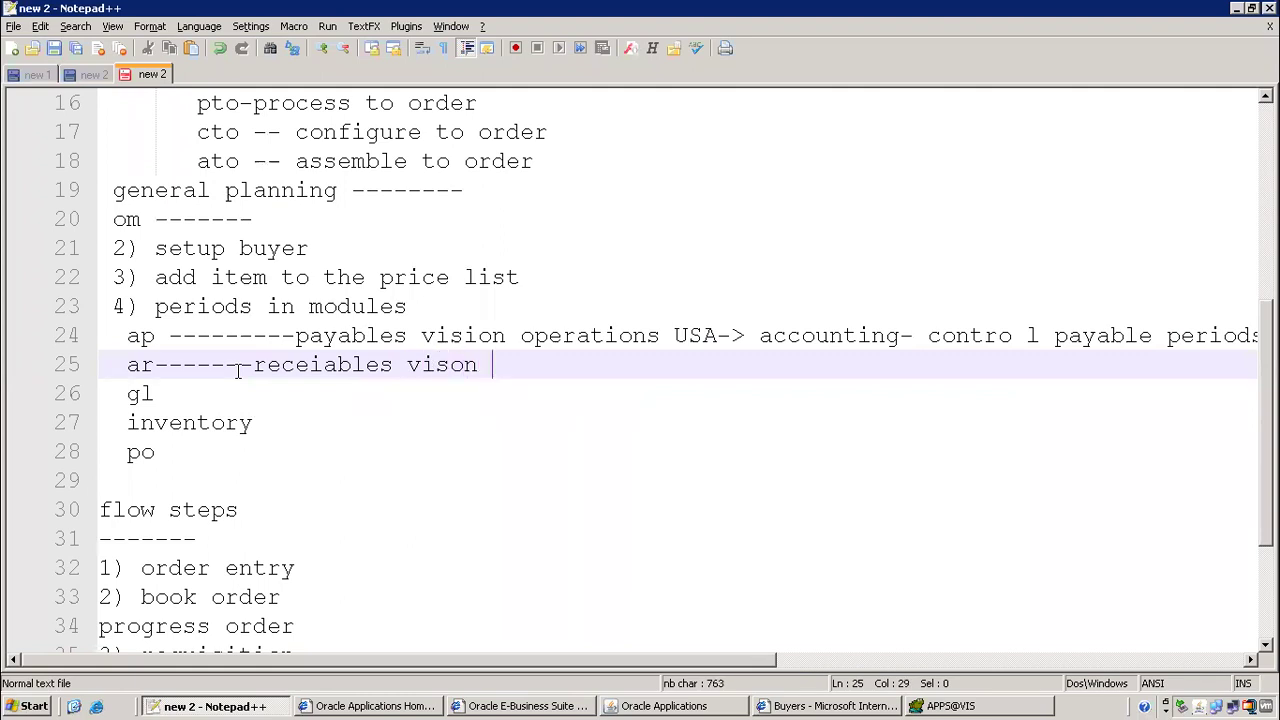
pyautogui.write('operations u')
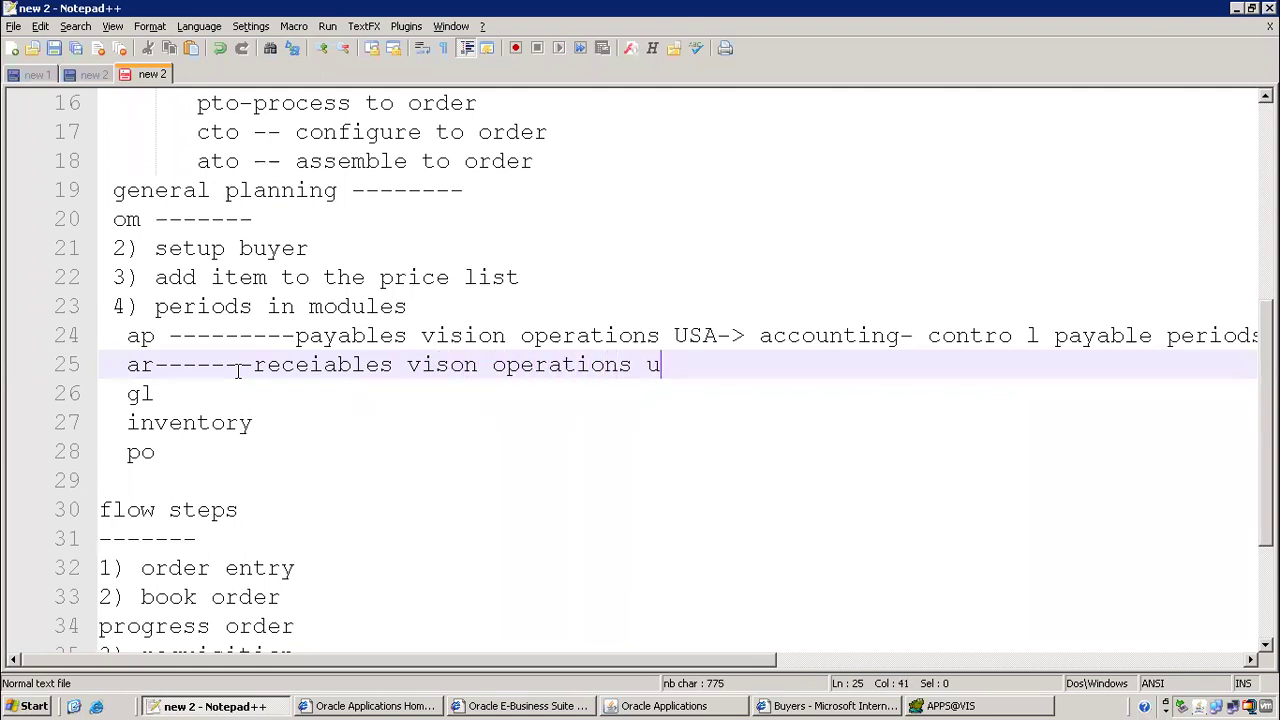
pyautogui.write('sa- contro')
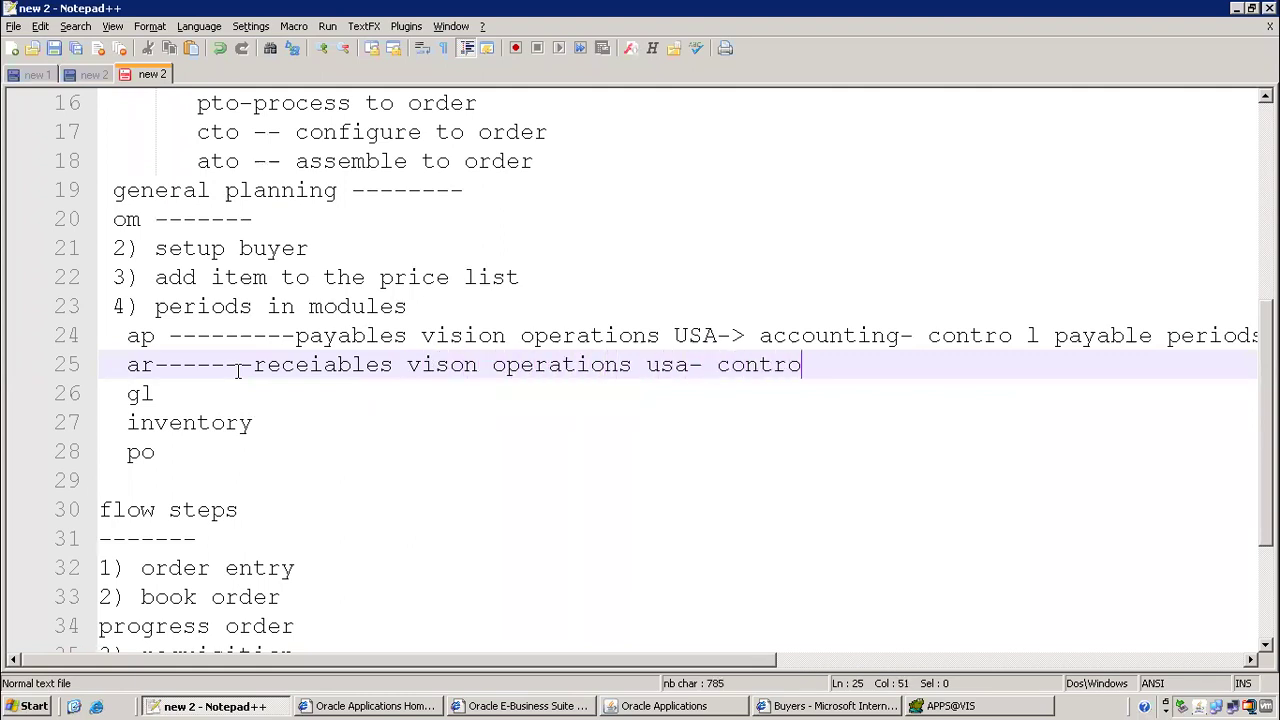
pyautogui.write('l -- accounting')
pyautogui.write('- oepn')
pyautogui.press('BackSpace')
pyautogui.press('BackSpace')
pyautogui.press('BackSpace')
pyautogui.write('pen')
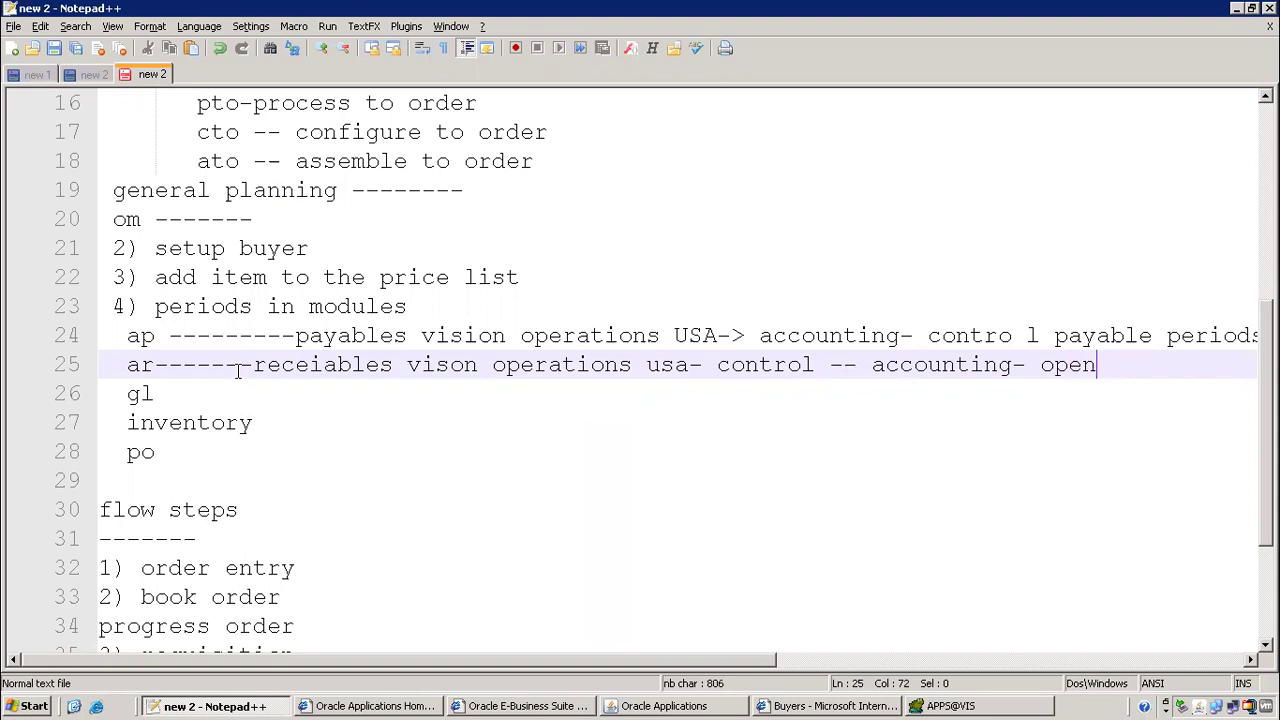
pyautogui.write('/close peri')
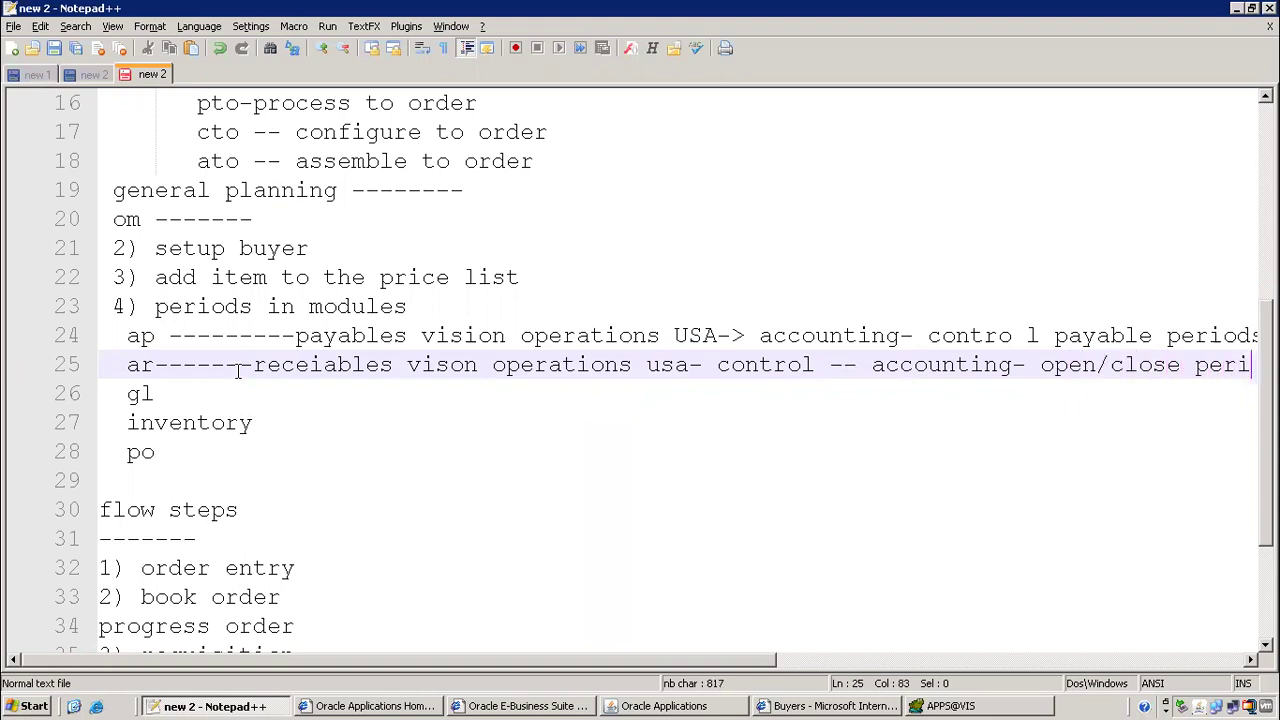
pyautogui.write('ods')
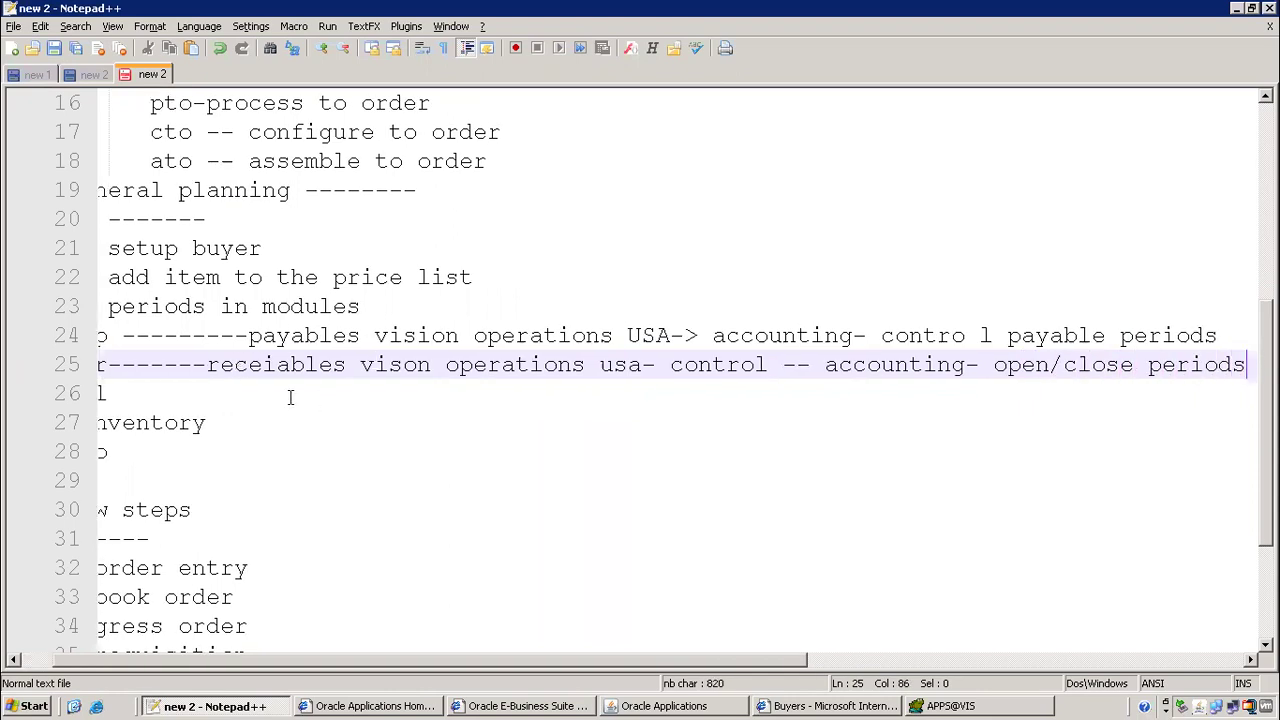
# Add a run of dashes after gl on line 26
pyautogui.click(288, 396)
pyautogui.write('-----')
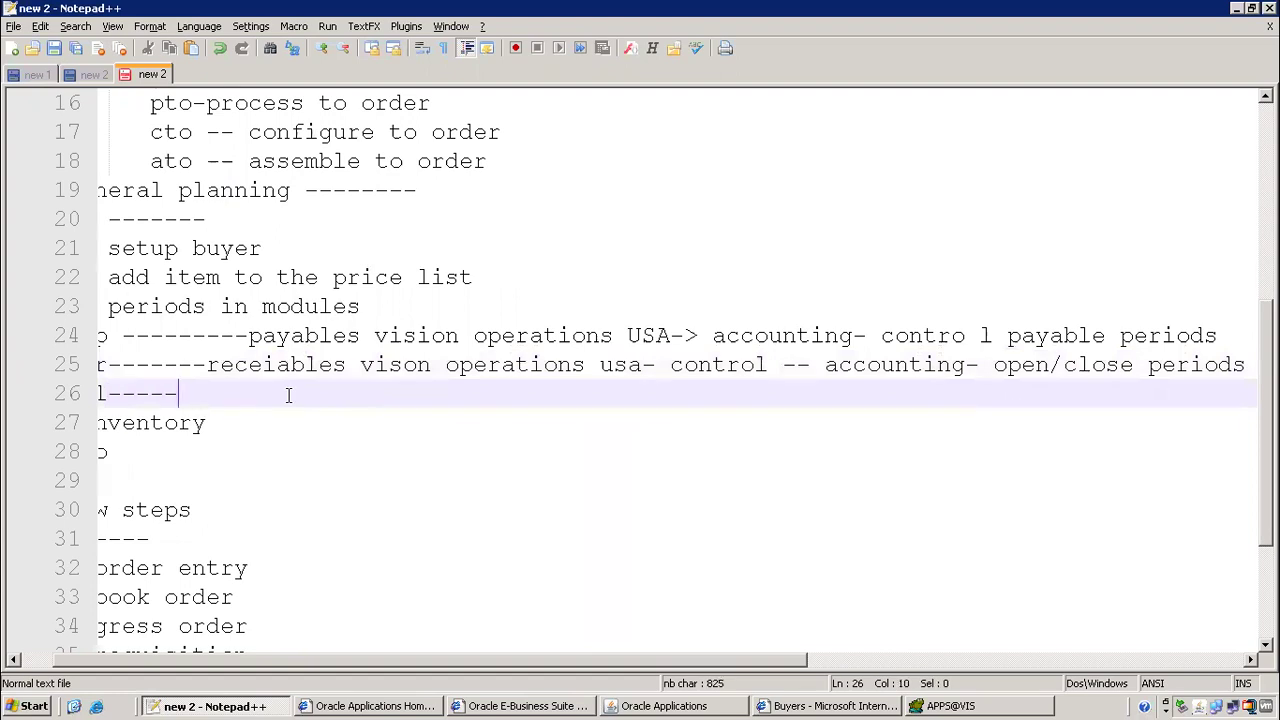
pyautogui.moveTo(300, 673); pyautogui.dragTo(122, 660)
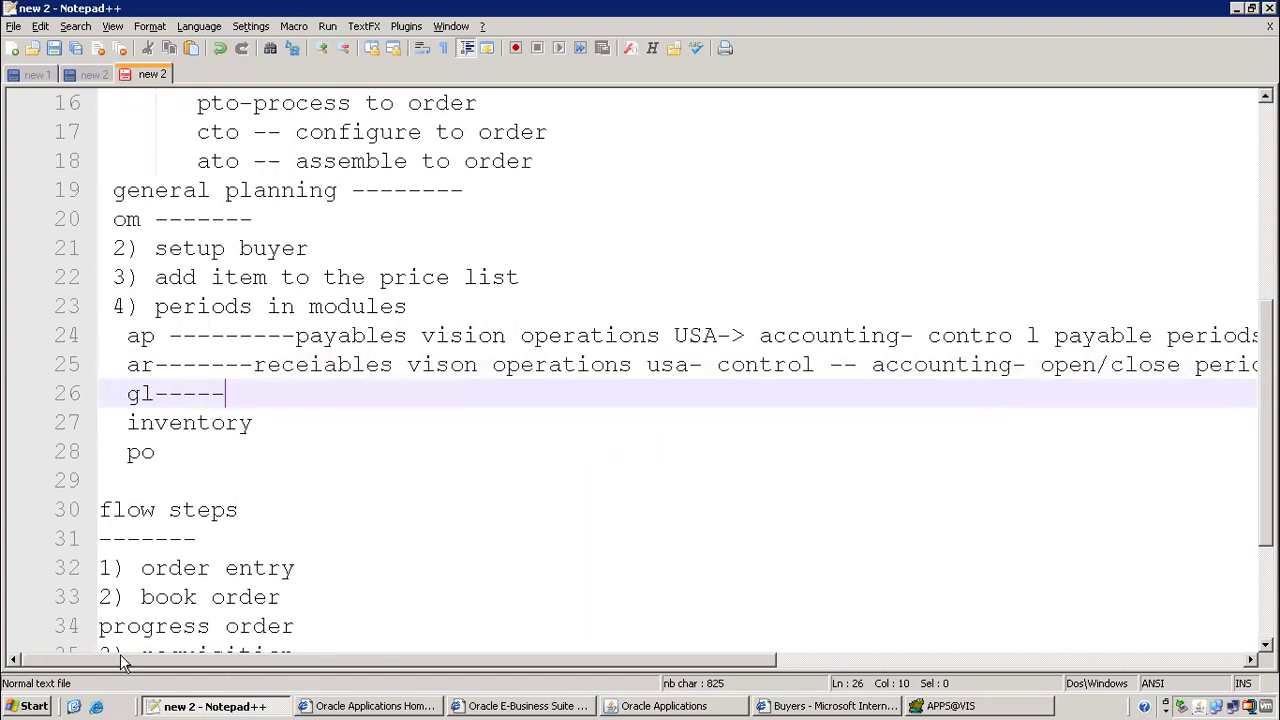
pyautogui.hotkey('alt', 'Tab')
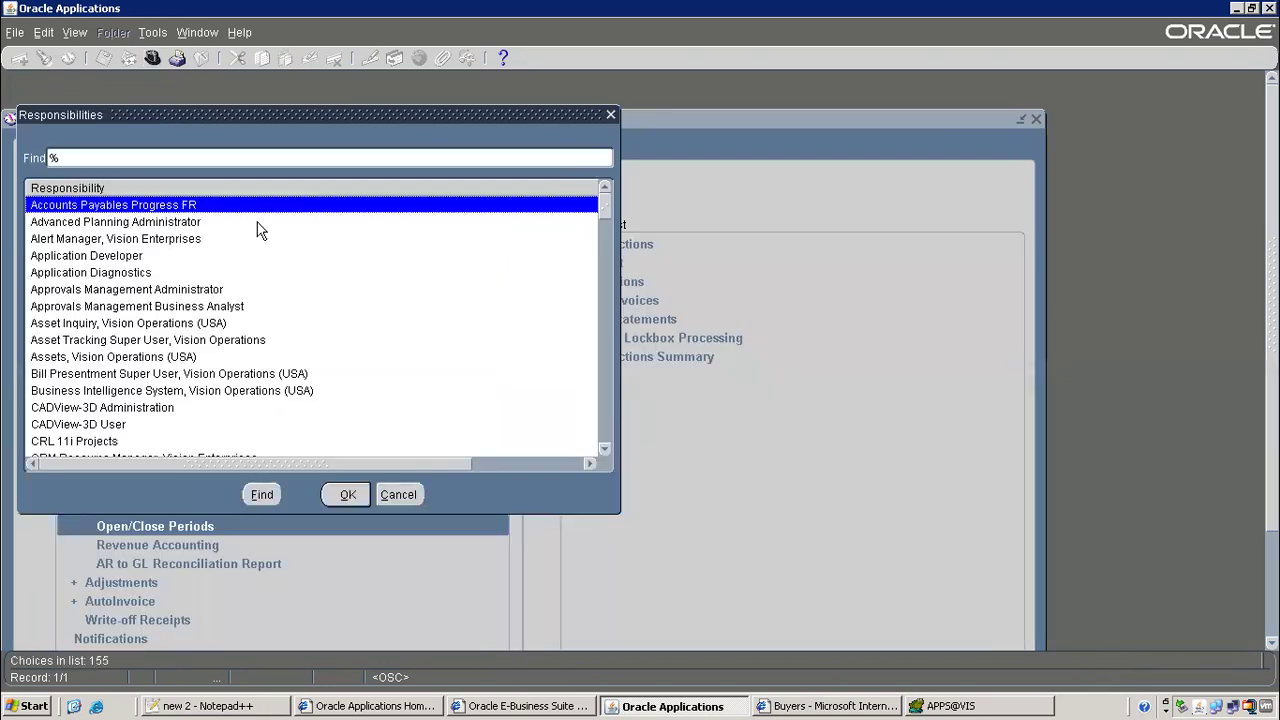
# Switch to the General Ledger, Vision Operations (USA) responsibility
pyautogui.write('general Ledger, %')
pyautogui.click(180, 222)
pyautogui.doubleClick(180, 222)
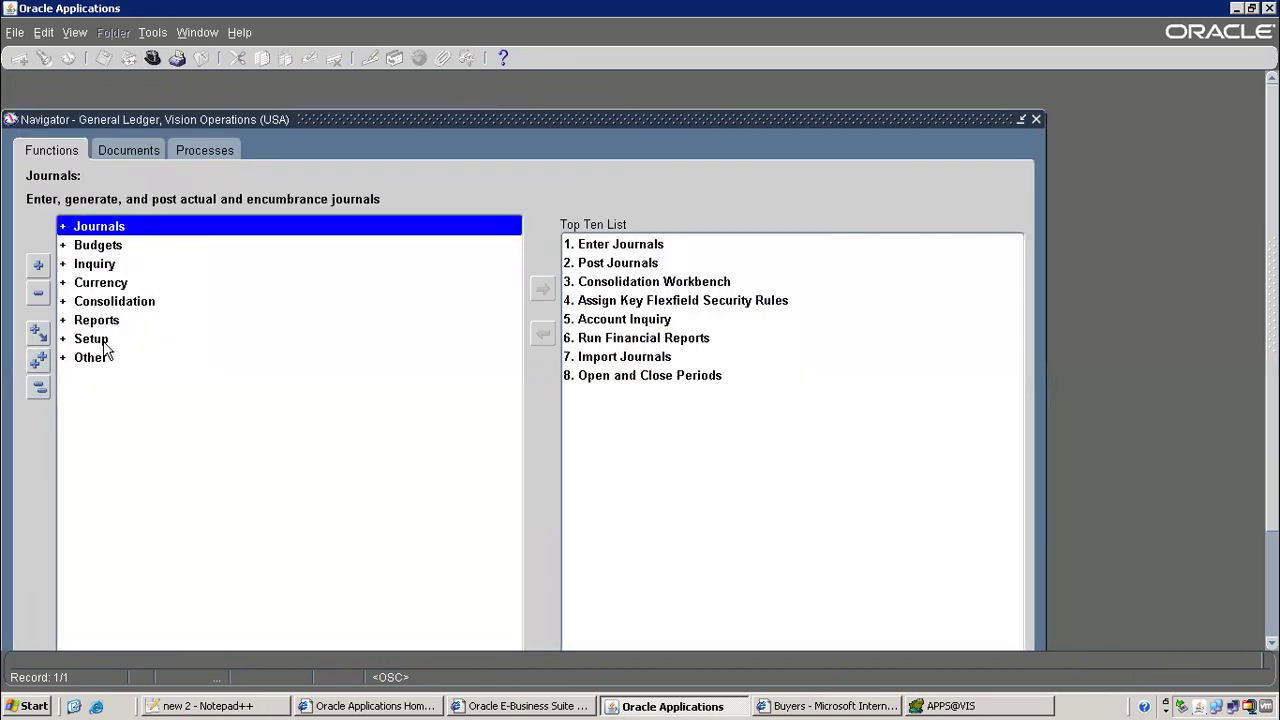
# Open Setup > Open/Close and find the ledger periods, checking Nov-23 as latest open
pyautogui.doubleClick(103, 342)
pyautogui.click(130, 518)
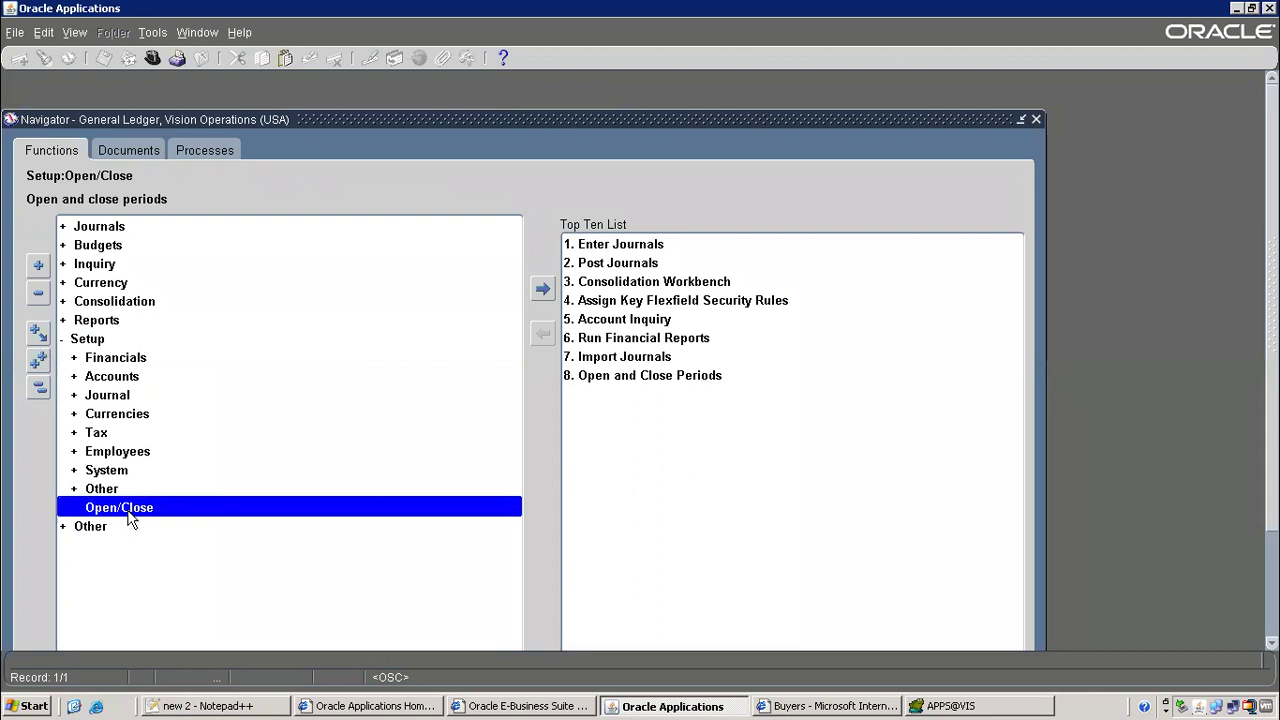
pyautogui.doubleClick(130, 518)
pyautogui.click(485, 383)
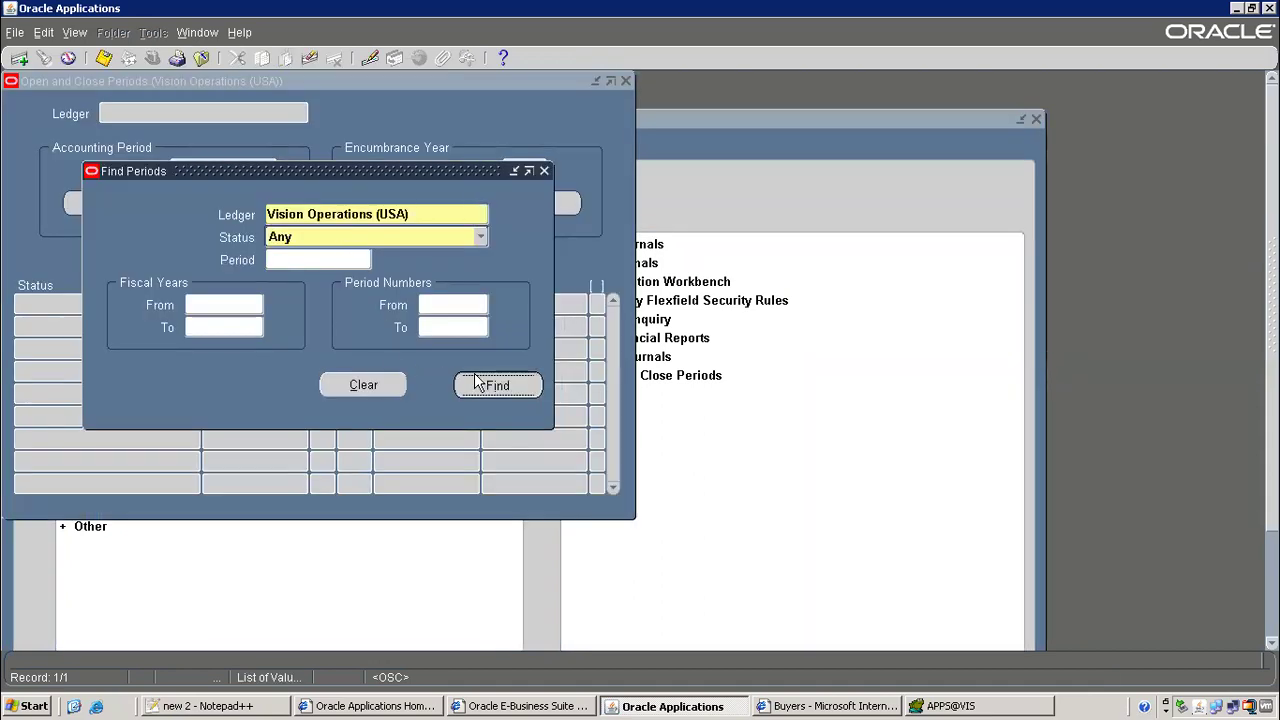
pyautogui.click(237, 346)
pyautogui.hotkey('alt', 'Tab')
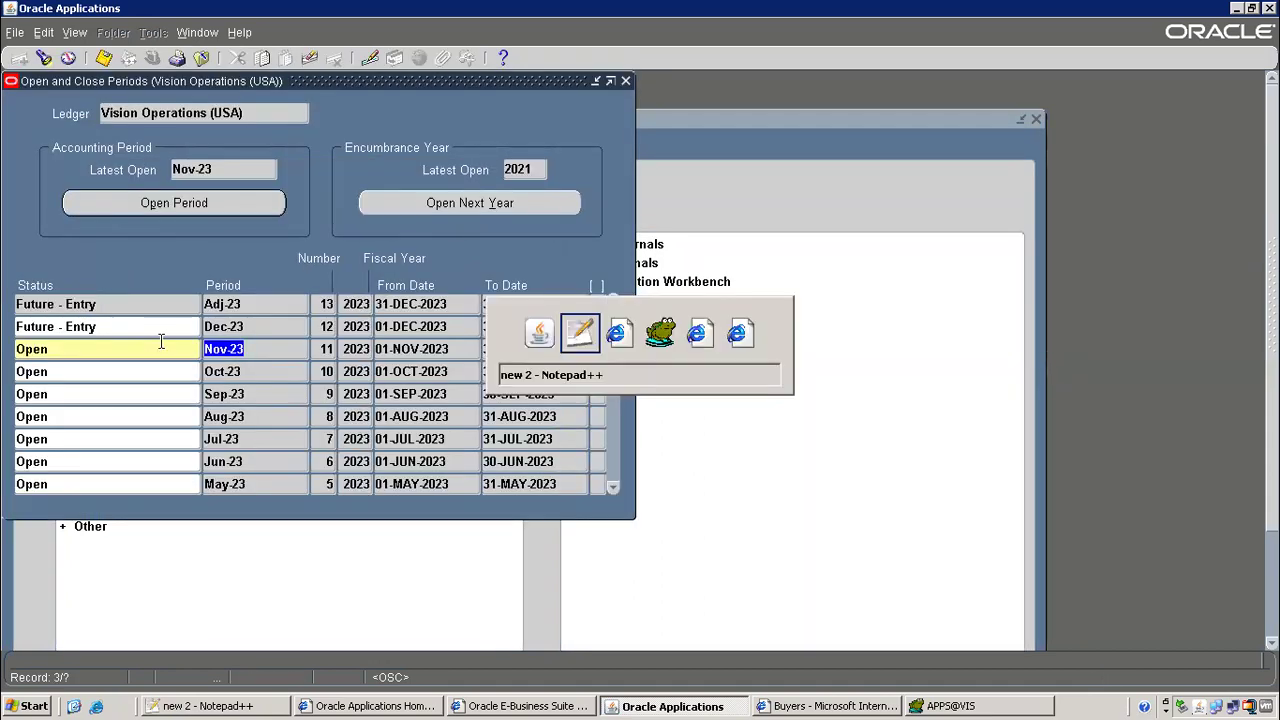
# Note 'setup-open/close' after gl, add dashes after inventory, and close the GL periods form
pyautogui.write('setup')
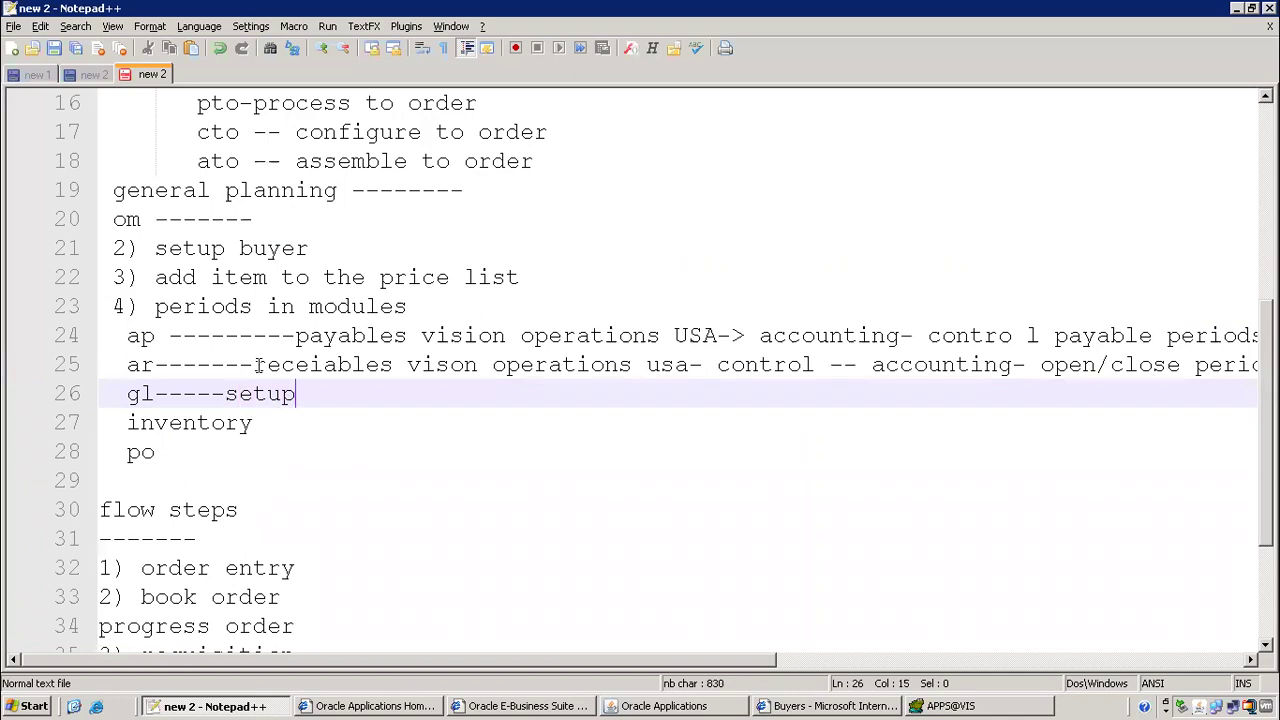
pyautogui.write('-open/close')
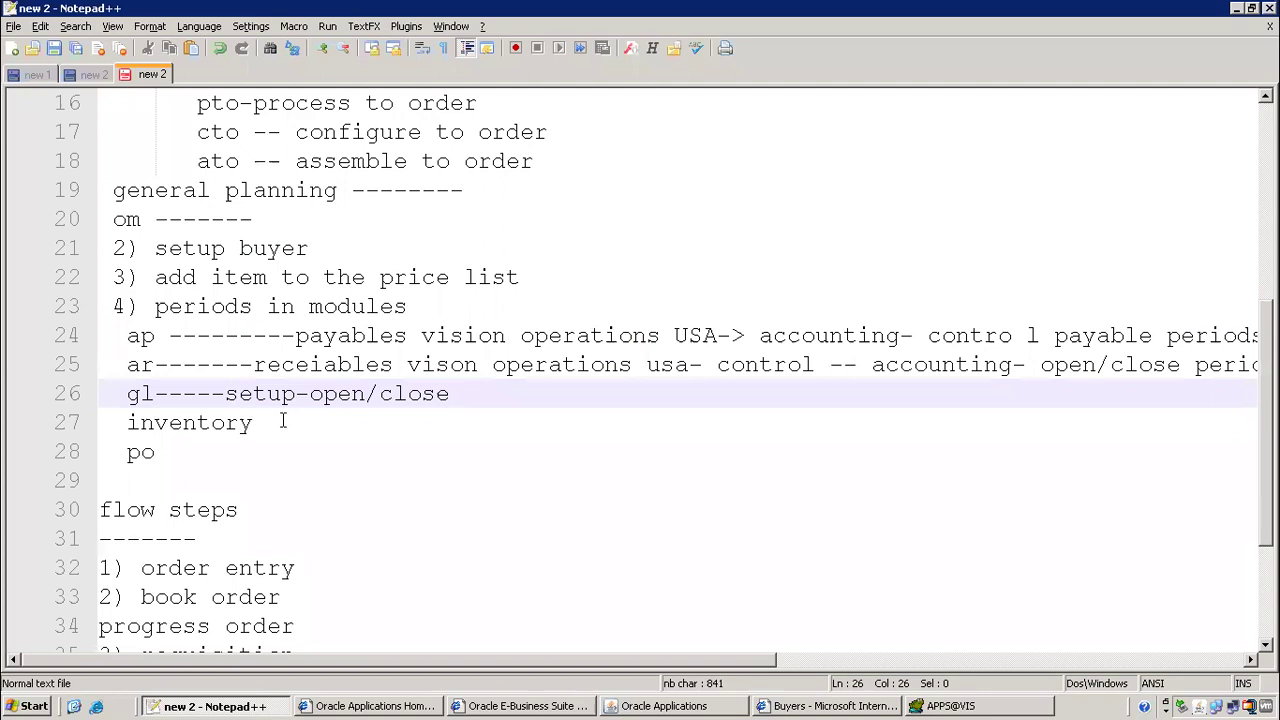
pyautogui.click(281, 422)
pyautogui.write('----------')
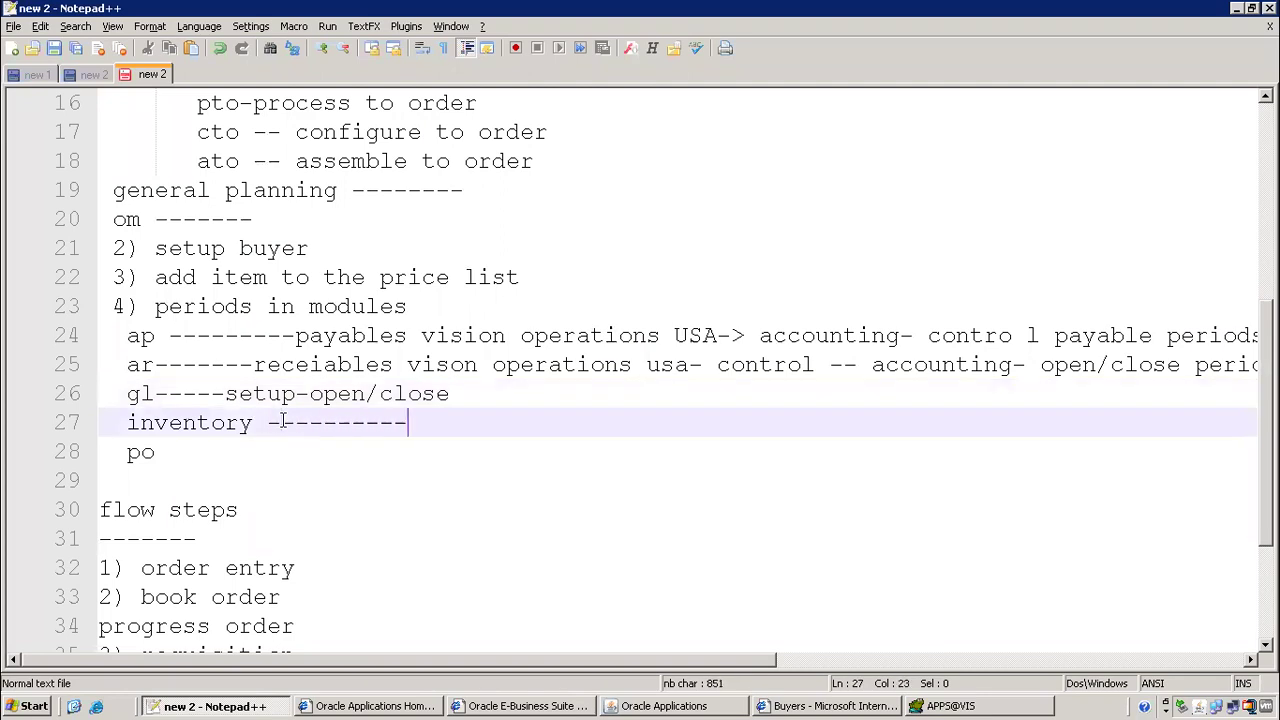
pyautogui.hotkey('alt', 'Tab')
pyautogui.hotkey('ctrl', 'F4')
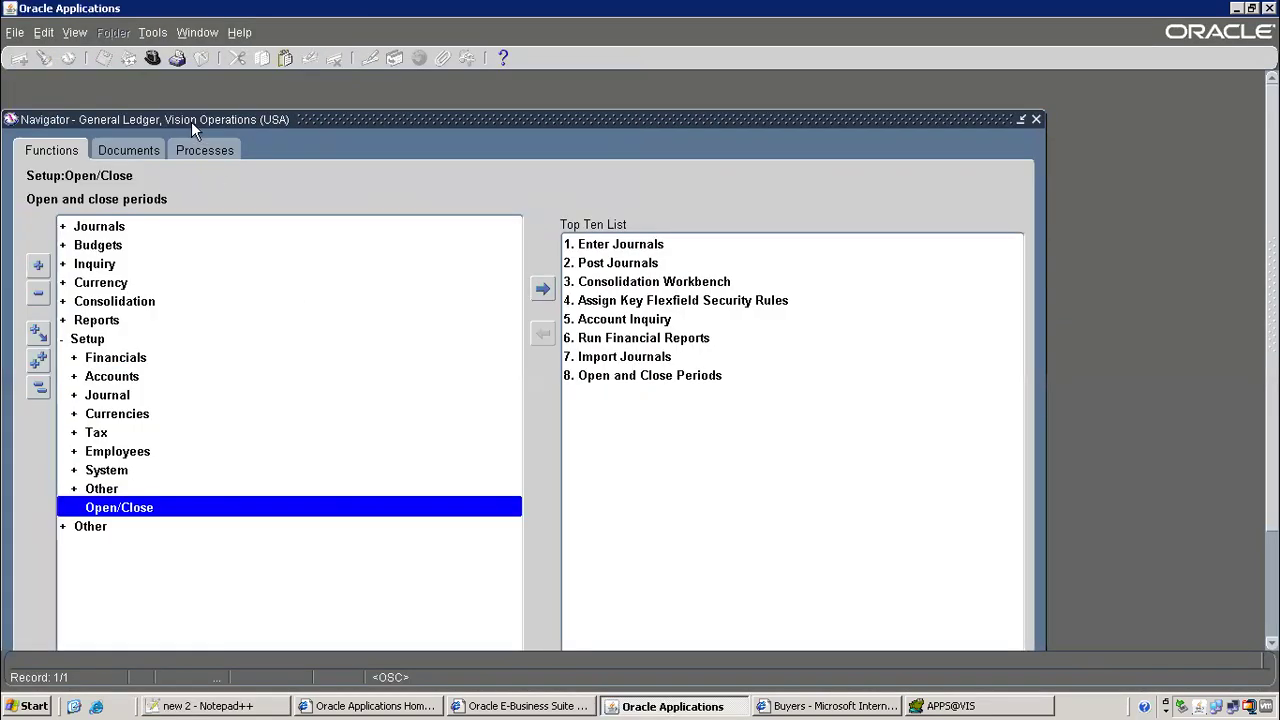
# Switch to the Inventory, Vision Operations (USA) responsibility
pyautogui.click(153, 60)
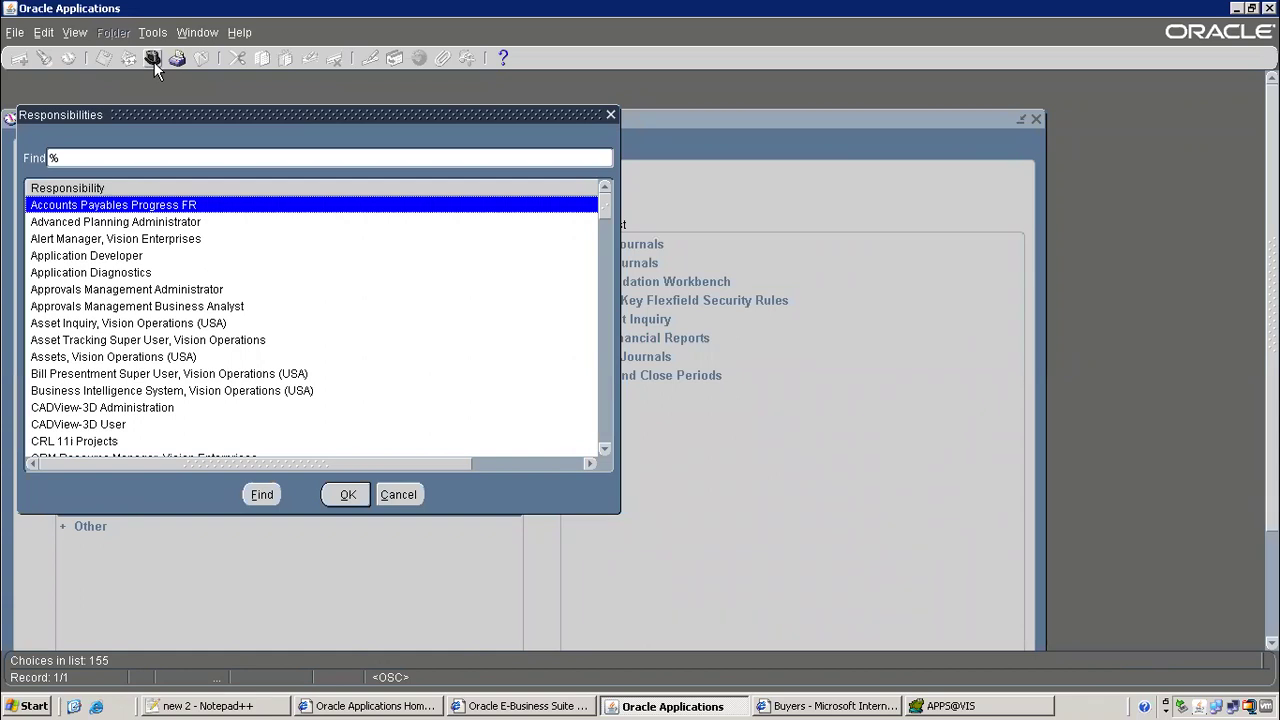
pyautogui.write('in')
pyautogui.doubleClick(115, 308)
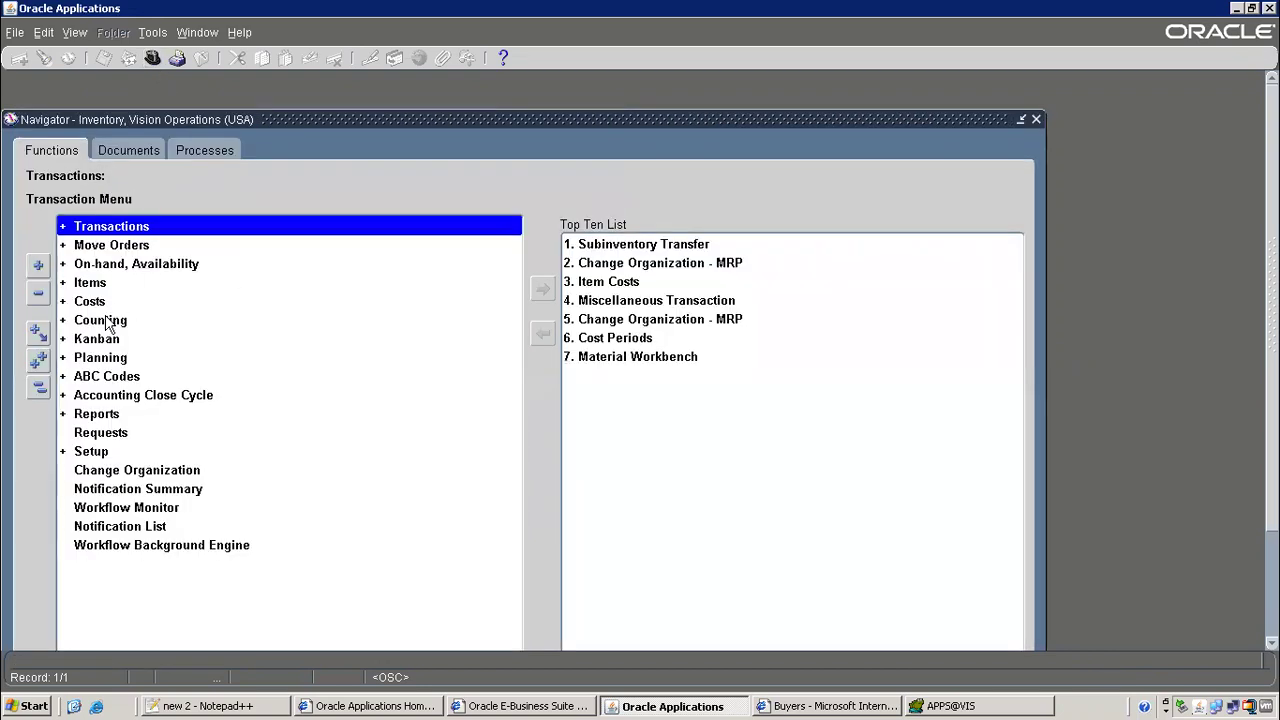
# Open Accounting Close Cycle > Inventory Accounting Periods for organization M1 Seattle Manufacturing
pyautogui.doubleClick(160, 397)
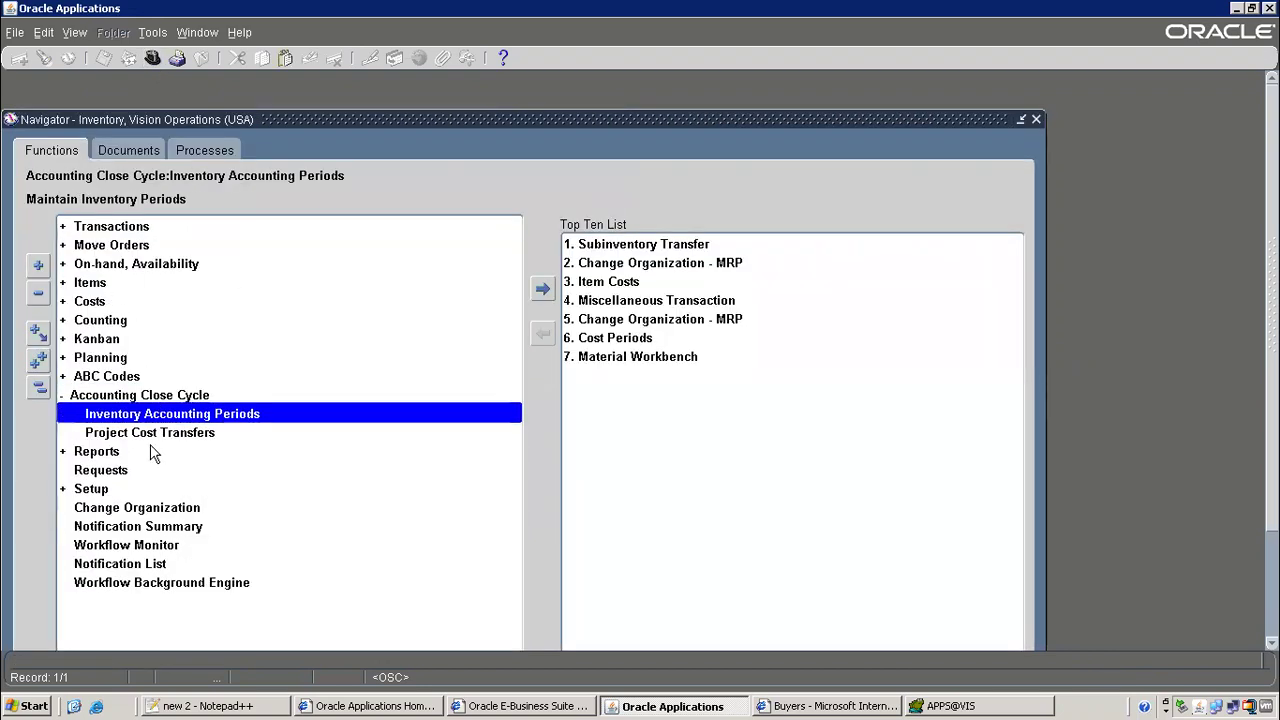
pyautogui.doubleClick(221, 413)
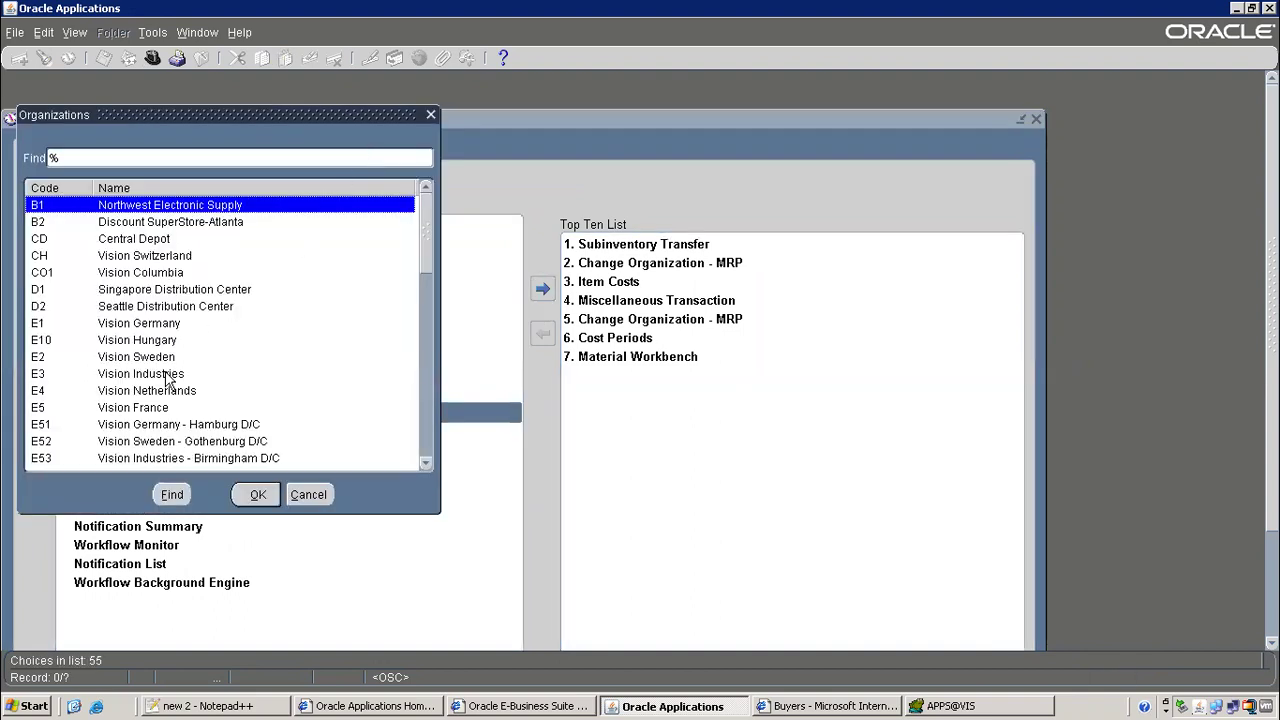
pyautogui.write('M')
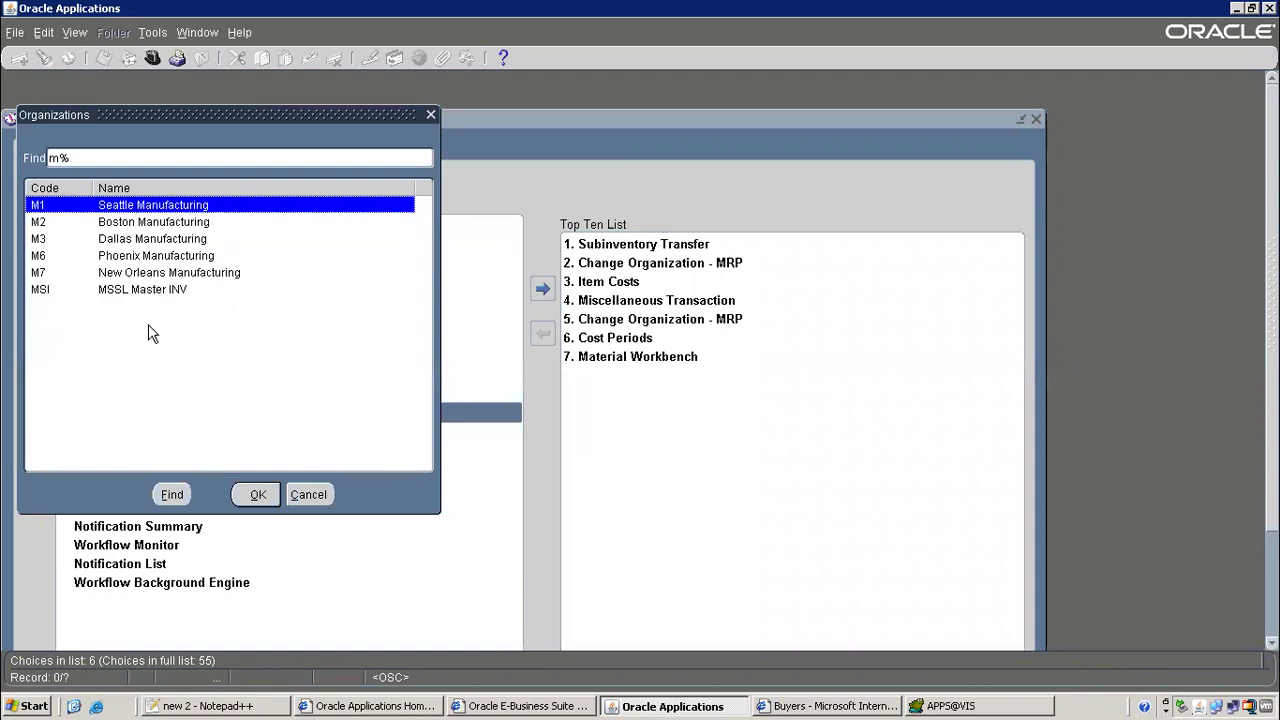
pyautogui.doubleClick(160, 207)
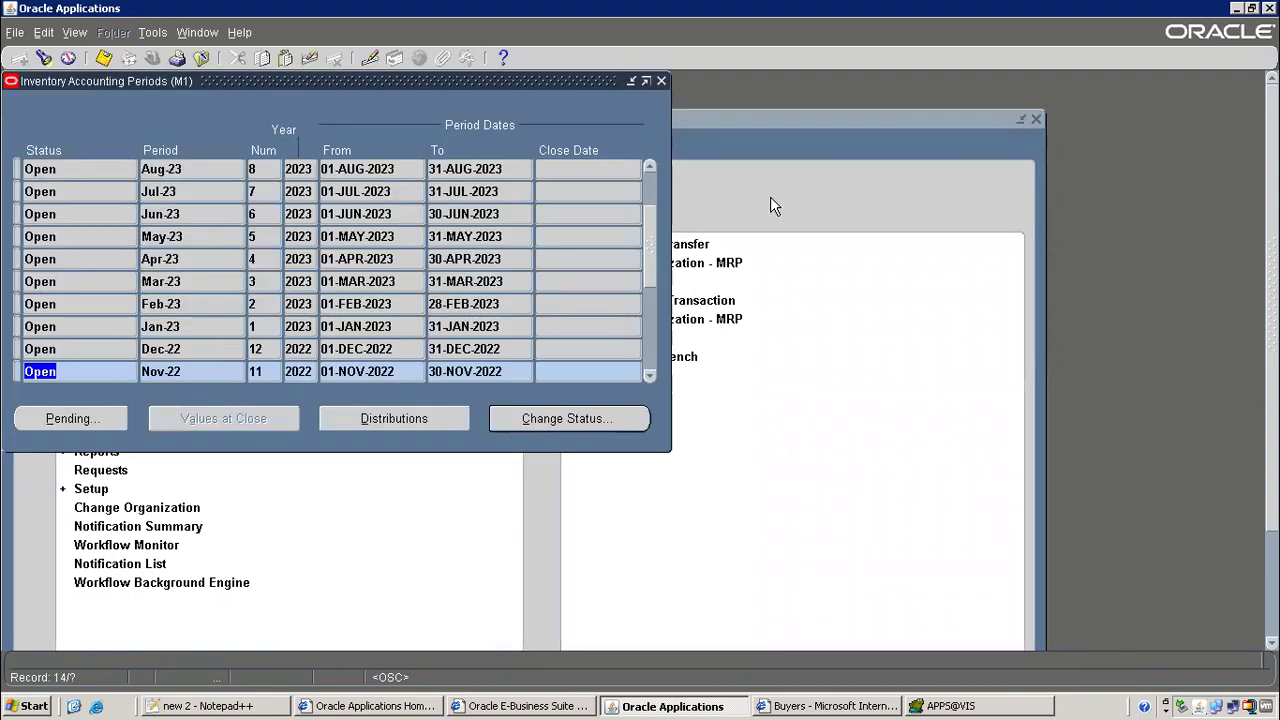
pyautogui.scroll(4, 656, 167)
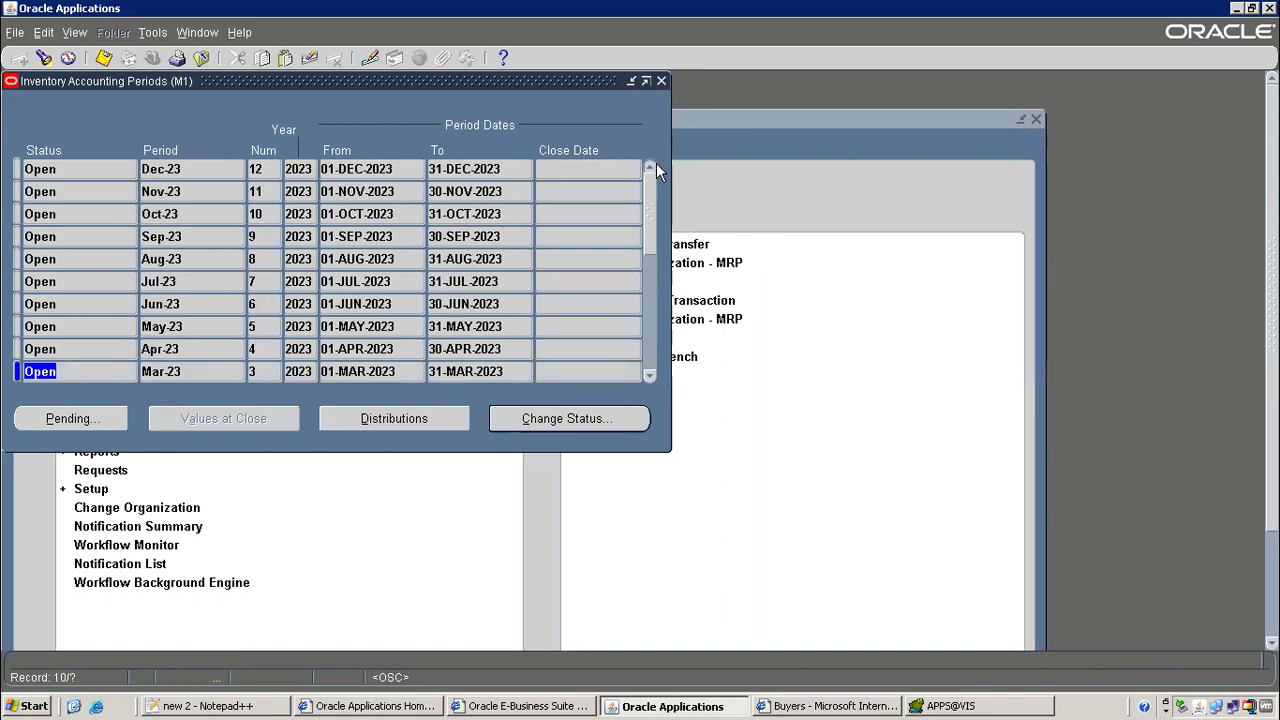
# Close the inventory accounting periods form and add a row of dashes after 'po' in the notes
pyautogui.press('F4')
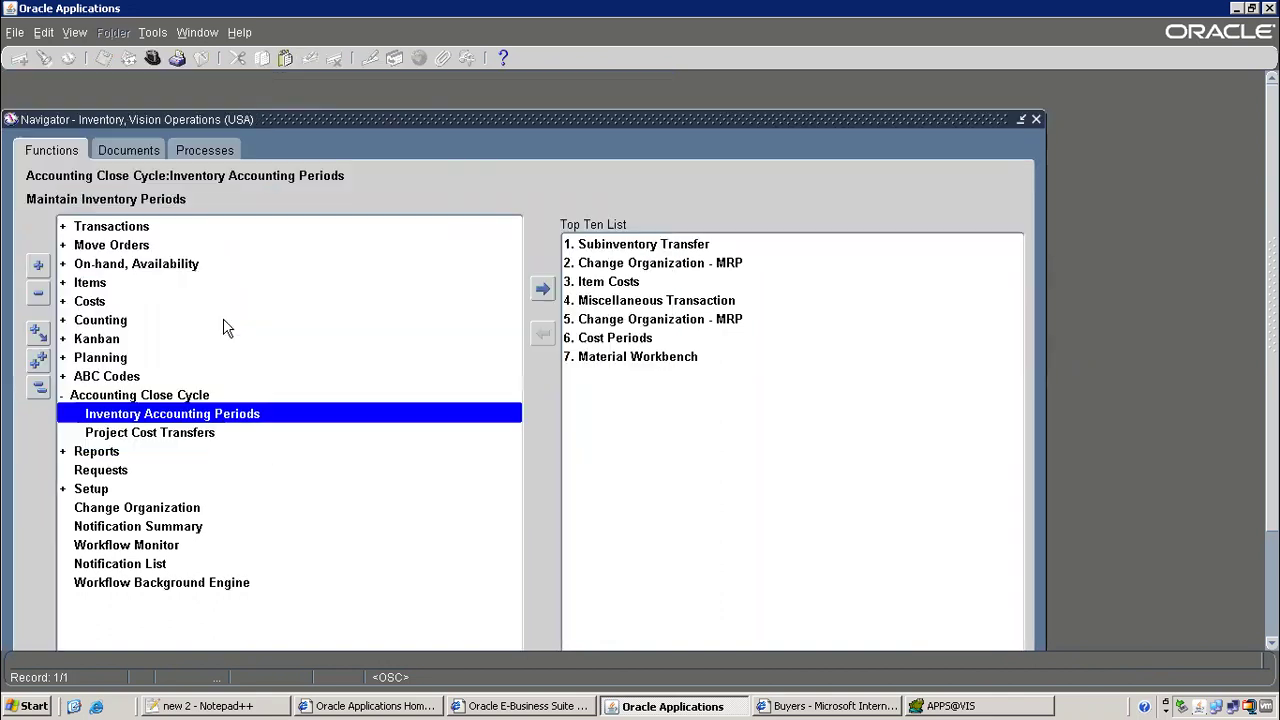
pyautogui.hotkey('alt', 'Tab')
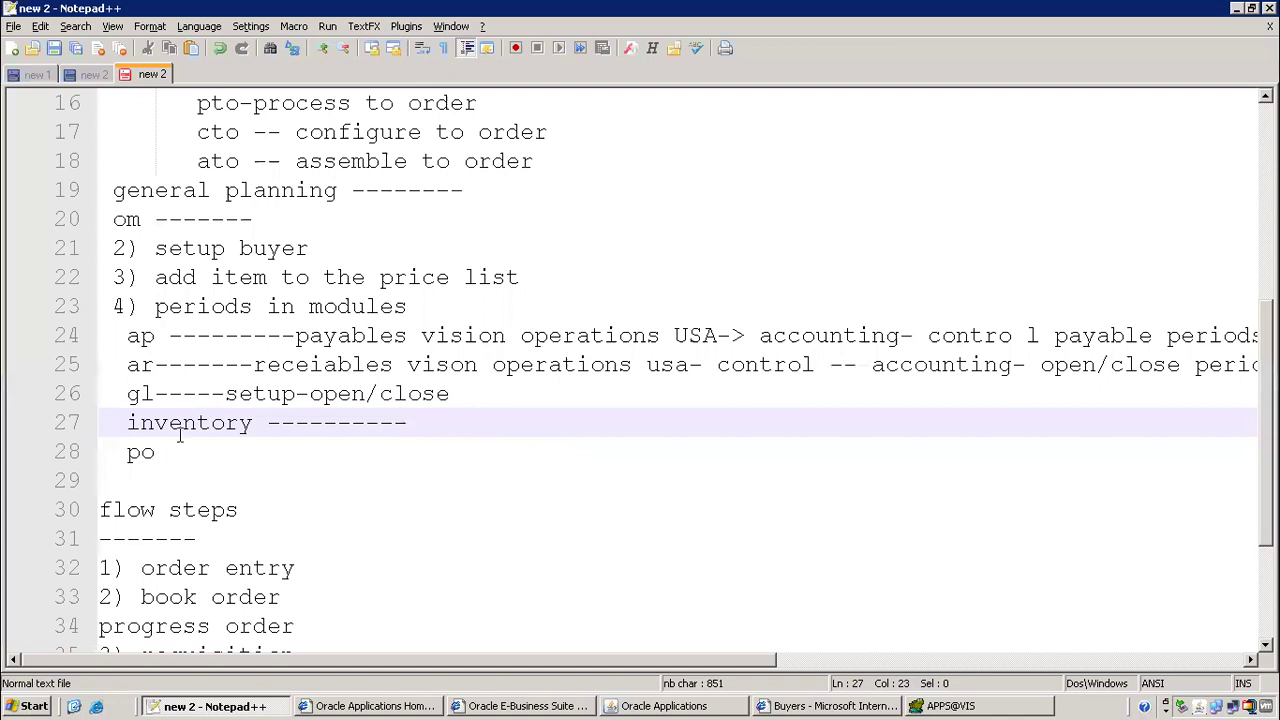
pyautogui.click(167, 450)
pyautogui.write('-----------')
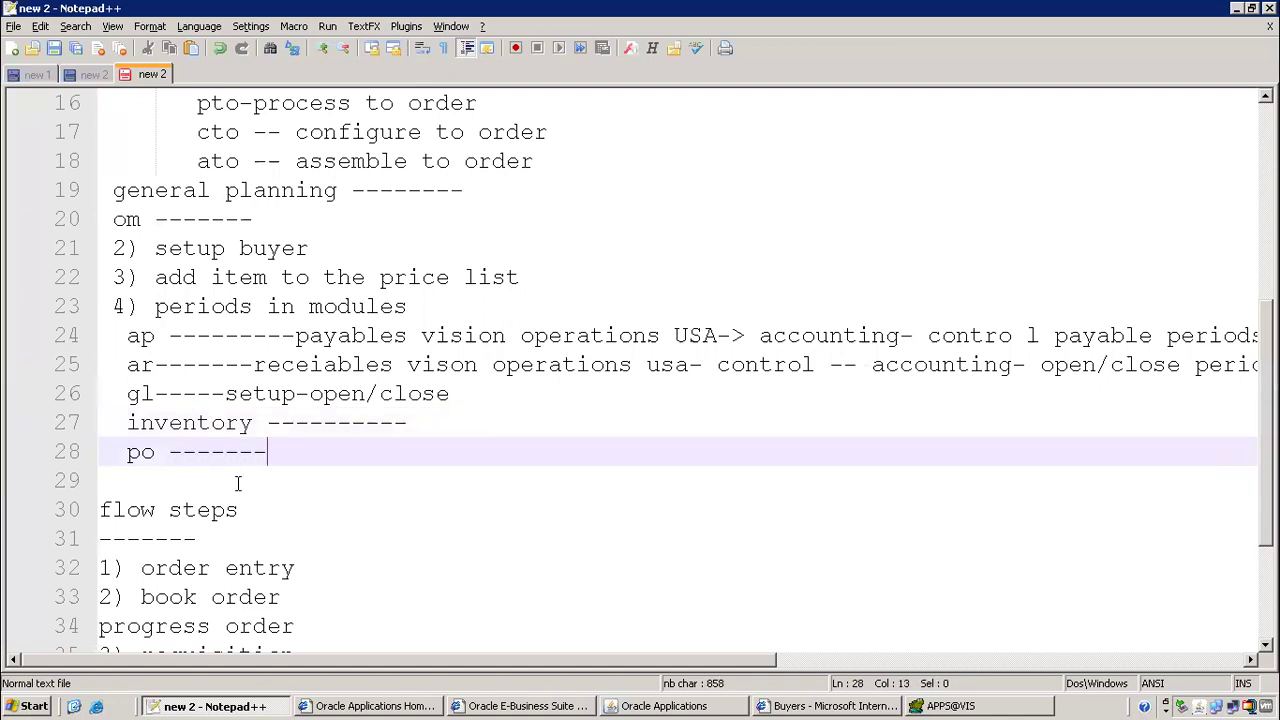
pyautogui.click(424, 424)
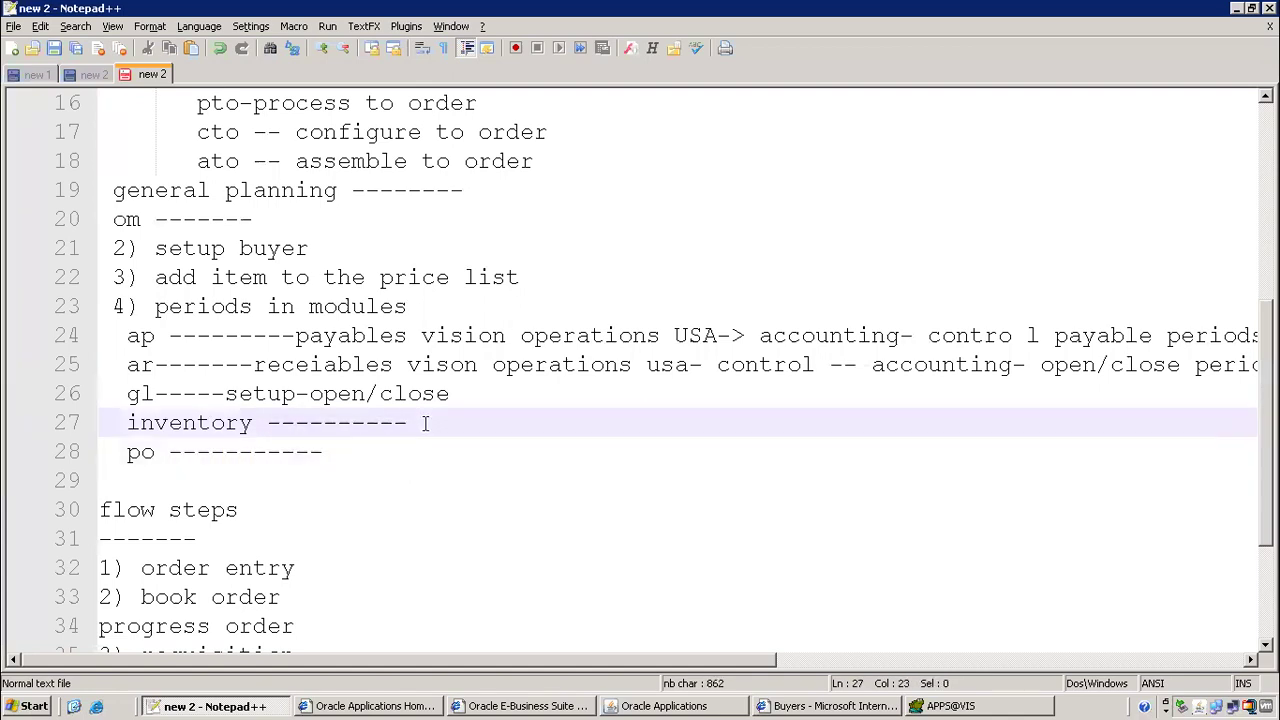
# Record the inventory path 'accounting close cycle- inventory accounting periods' on line 27
pyautogui.hotkey('alt', 'Tab')
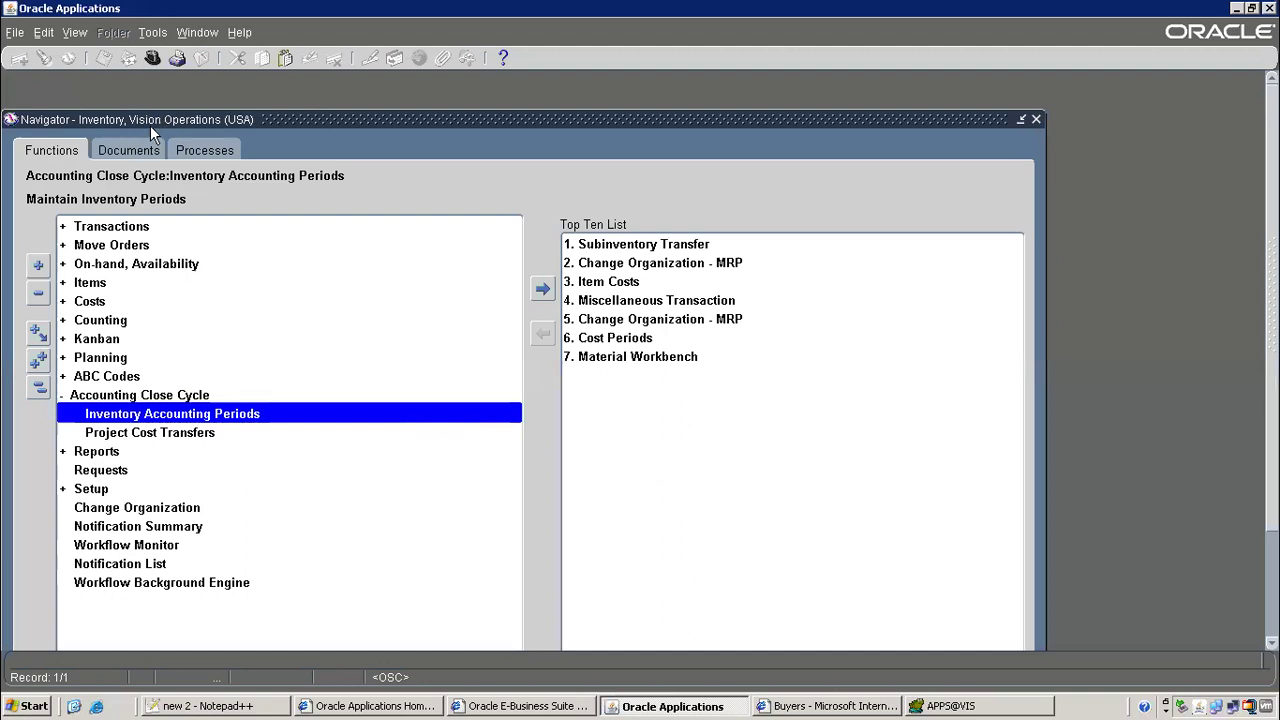
pyautogui.click(119, 395)
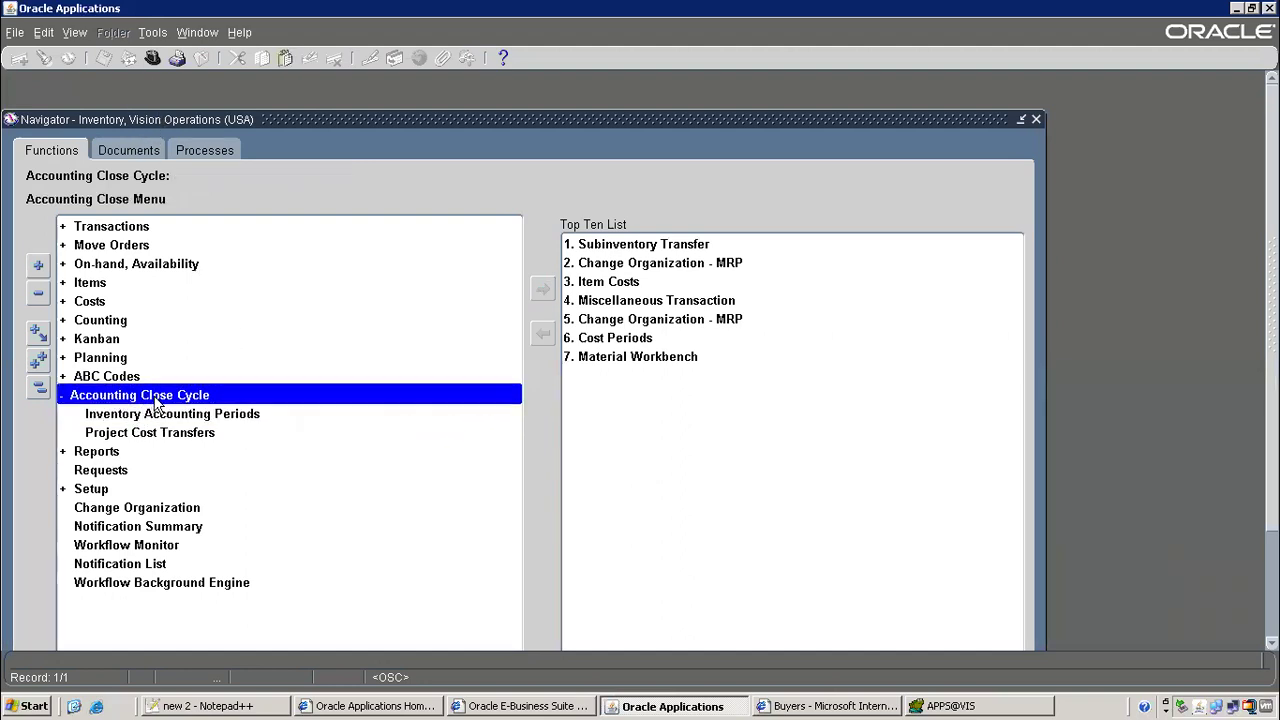
pyautogui.click(160, 413)
pyautogui.hotkey('alt', 'Tab')
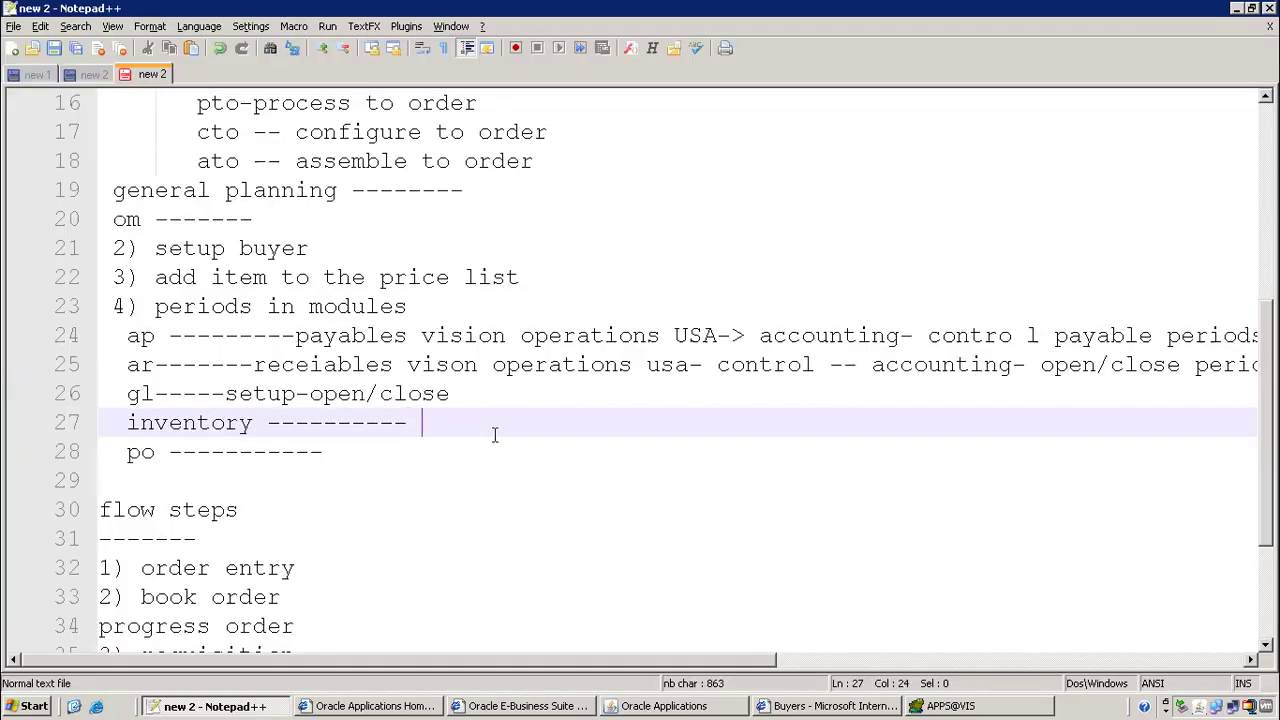
pyautogui.write('accounting lcose')
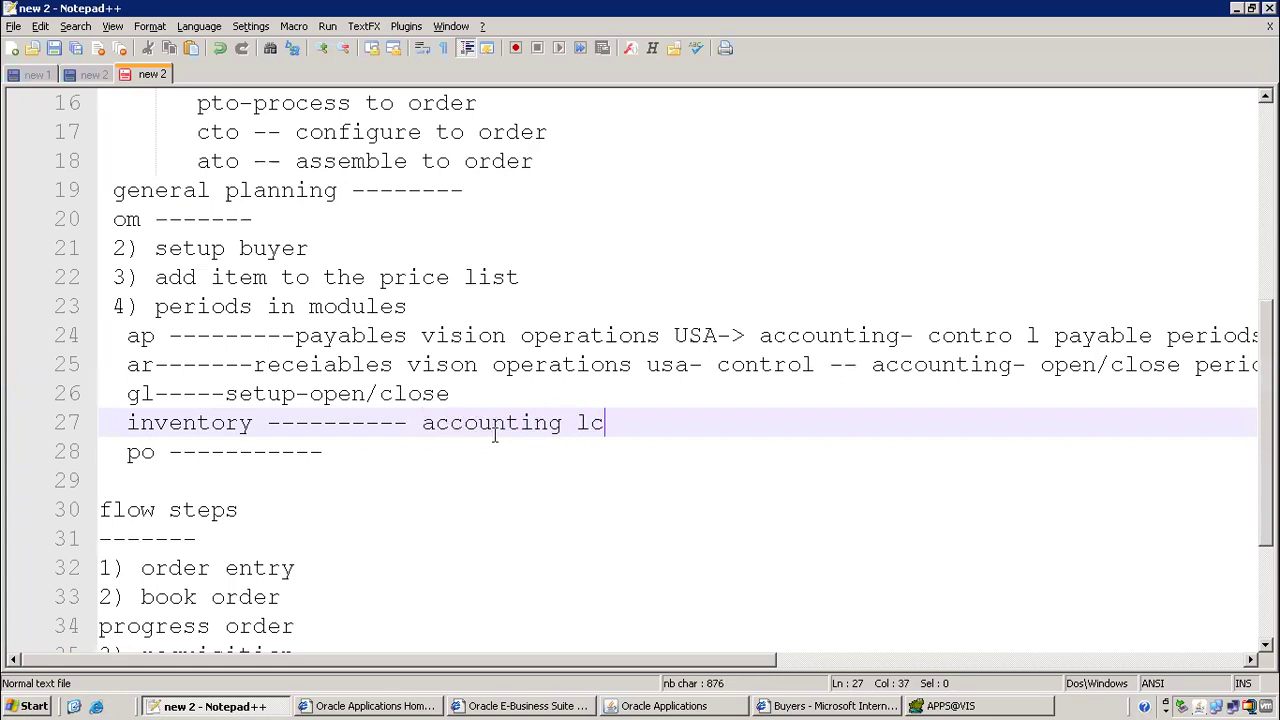
pyautogui.press('BackSpace')
pyautogui.press('BackSpace')
pyautogui.press('BackSpace')
pyautogui.press('BackSpace')
pyautogui.press('BackSpace')
pyautogui.press('BackSpace')
pyautogui.write('close cycle- inven')
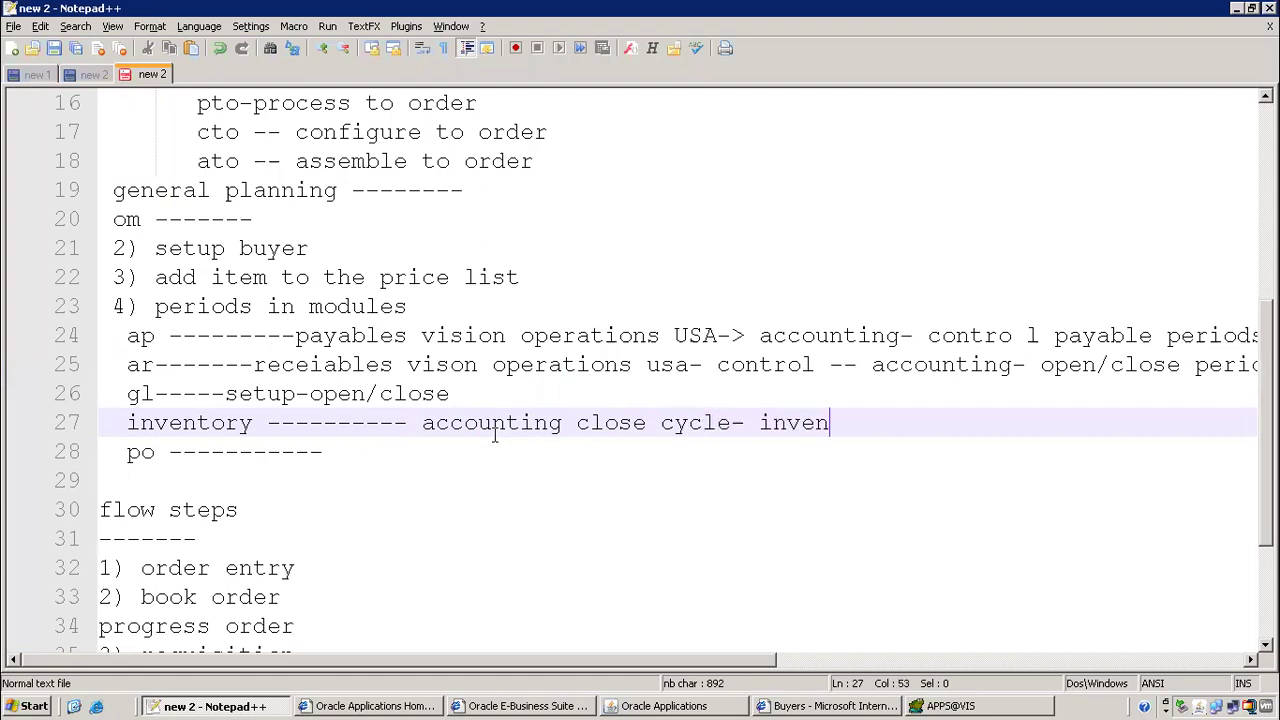
pyautogui.write('tory accountin')
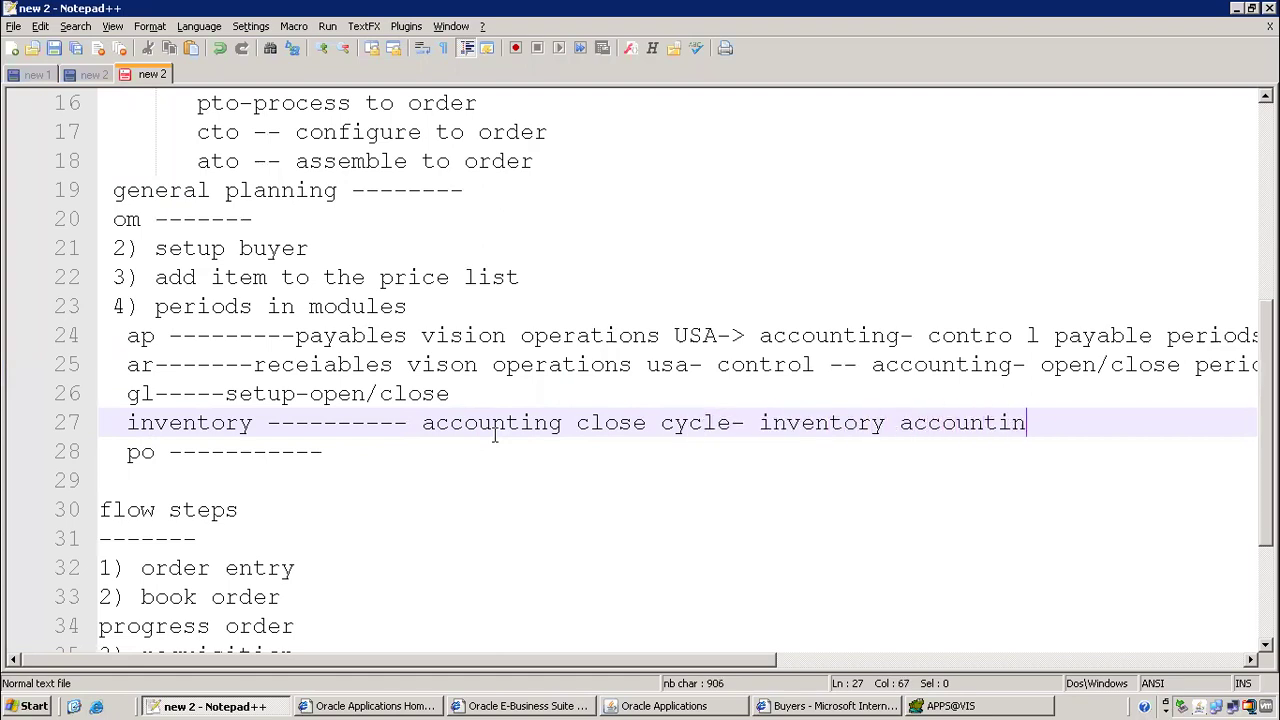
pyautogui.write('g periods')
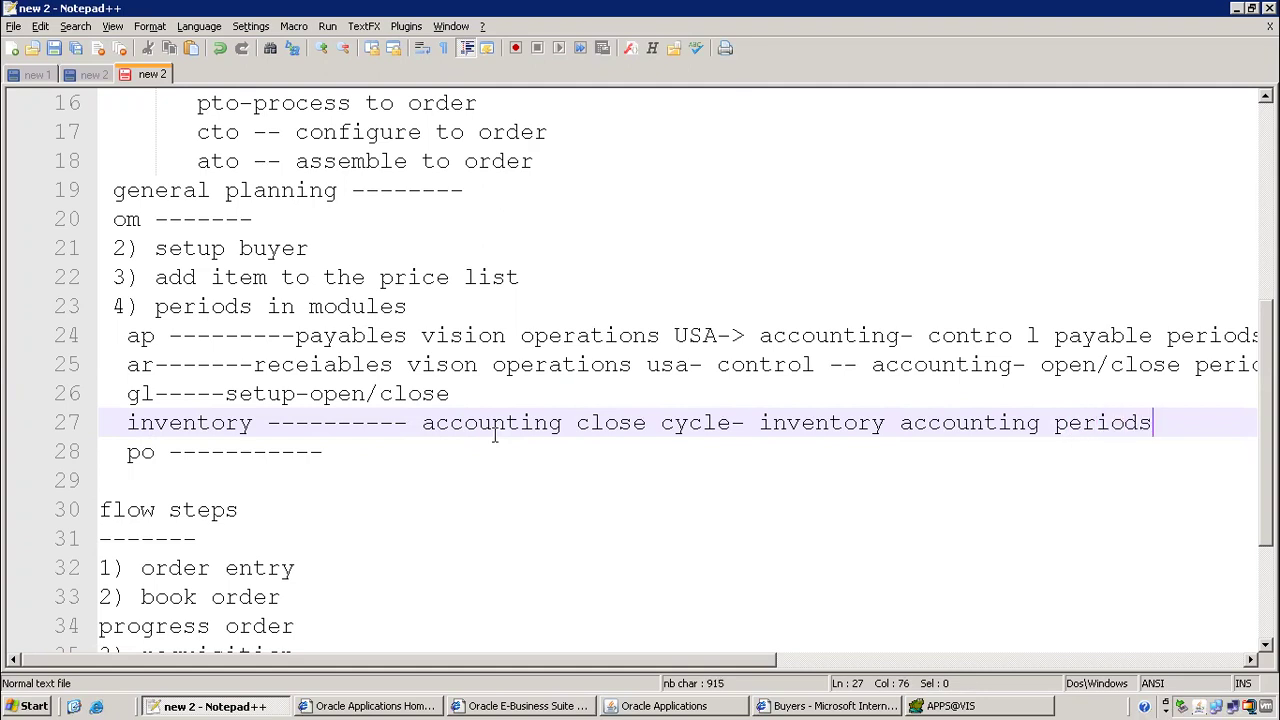
pyautogui.click(416, 456)
pyautogui.hotkey('alt', 'Tab')
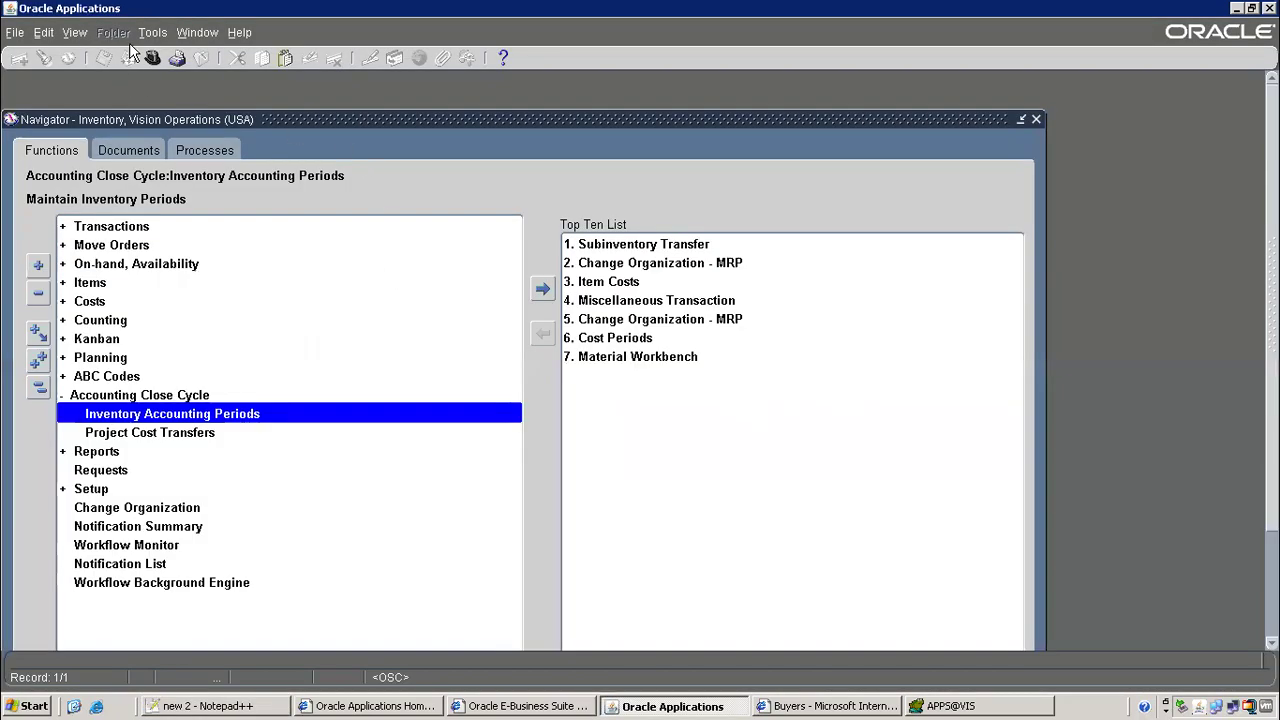
pyautogui.click(152, 57)
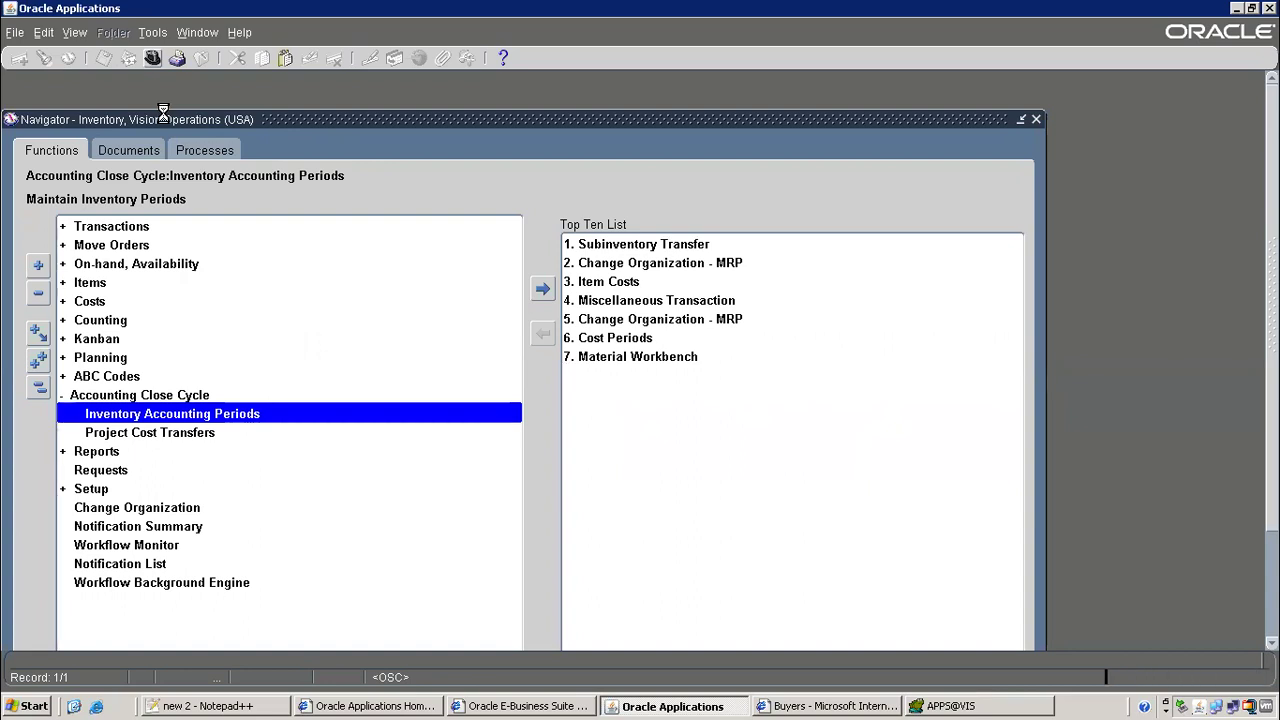
# Switch to Purchasing, Vision Operations (USA) and find Control Purchasing Periods under Setup > Financials > Accounting
pyautogui.write('purchasing%')
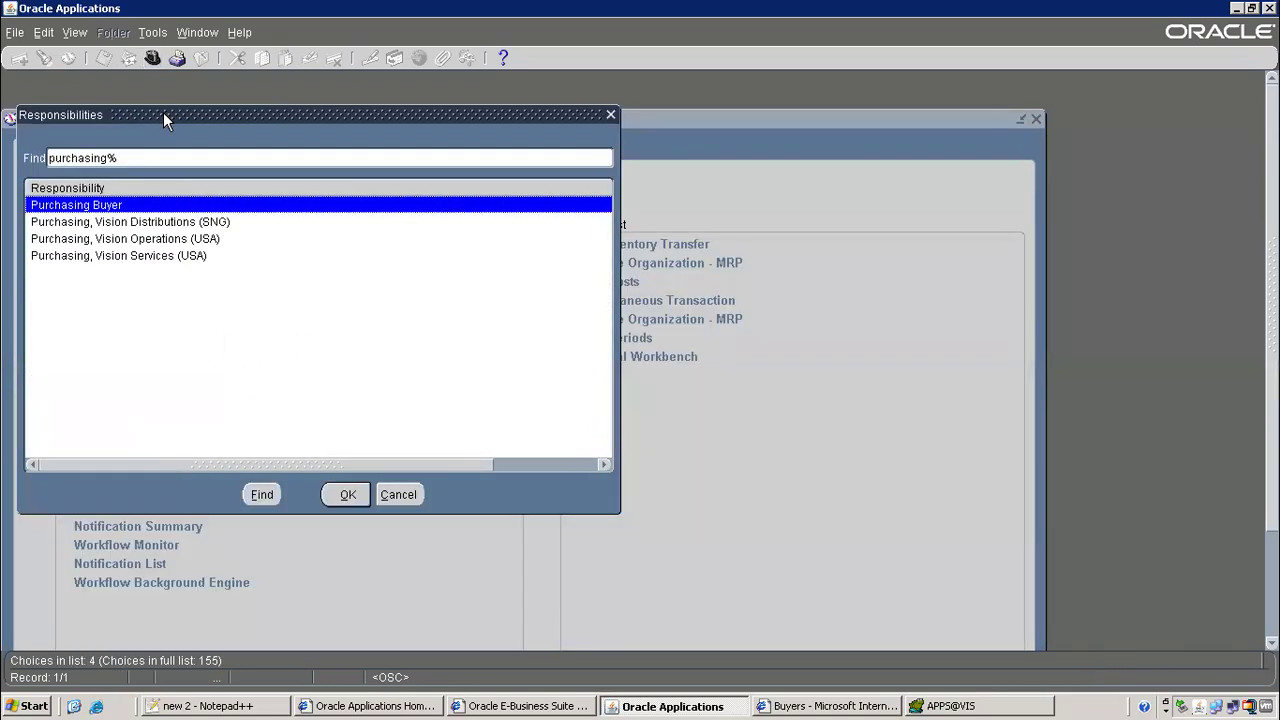
pyautogui.doubleClick(162, 238)
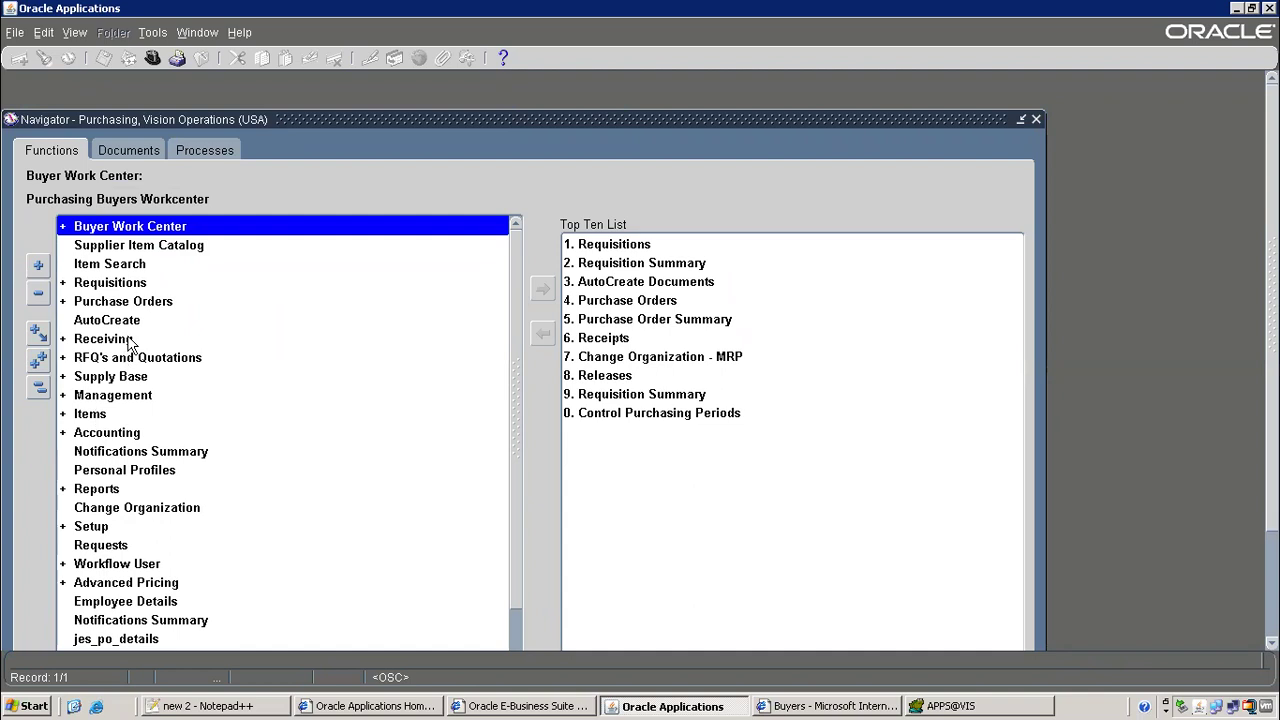
pyautogui.scroll(-2, 169, 398)
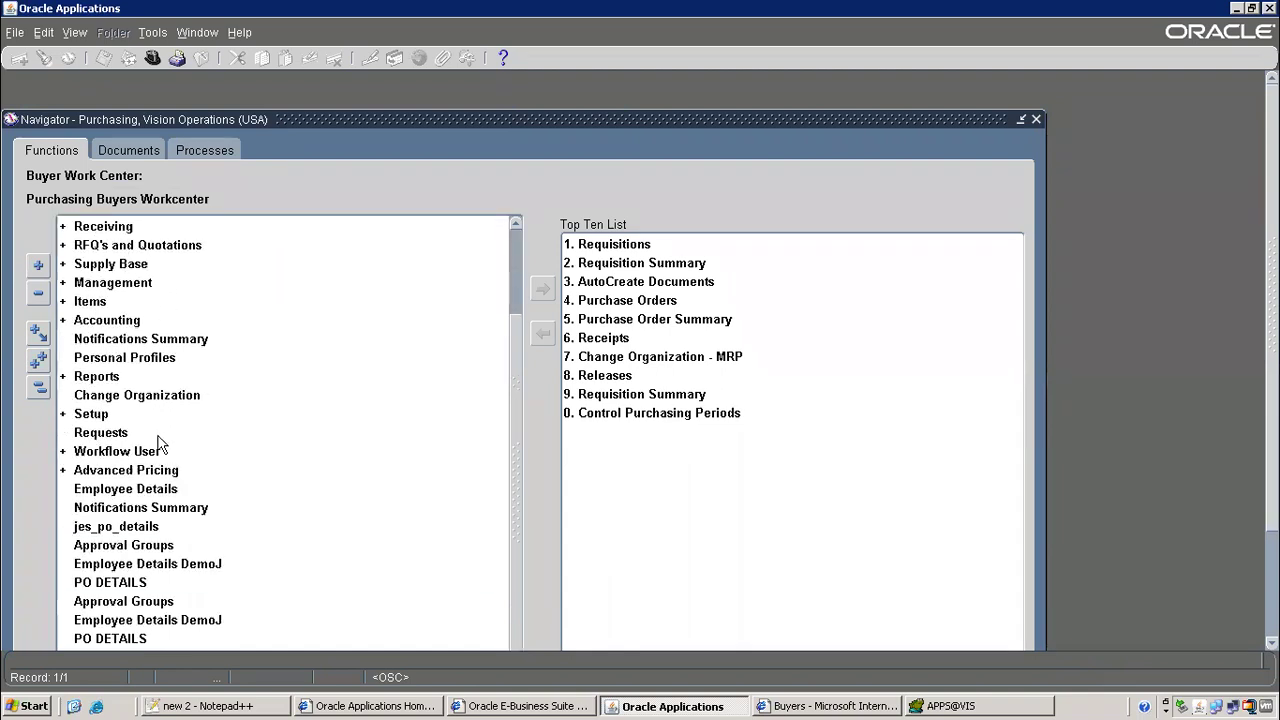
pyautogui.doubleClick(90, 414)
pyautogui.scroll(-3, 300, 390)
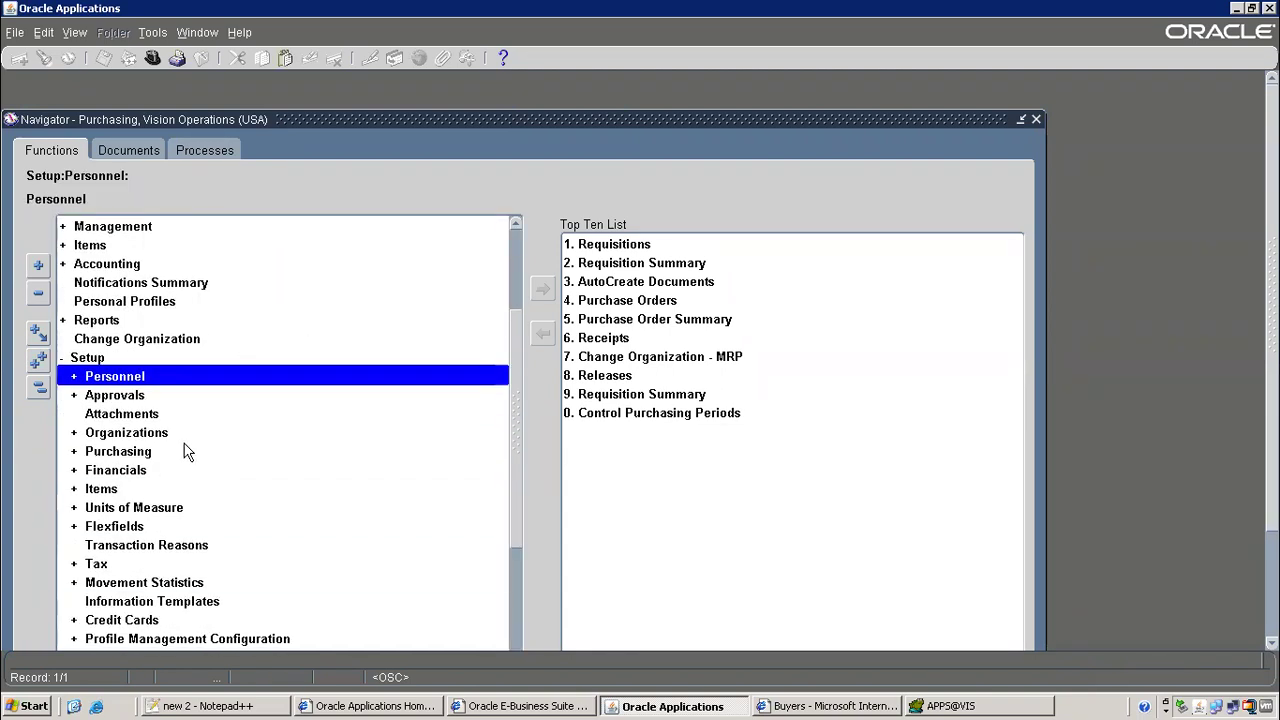
pyautogui.doubleClick(116, 470)
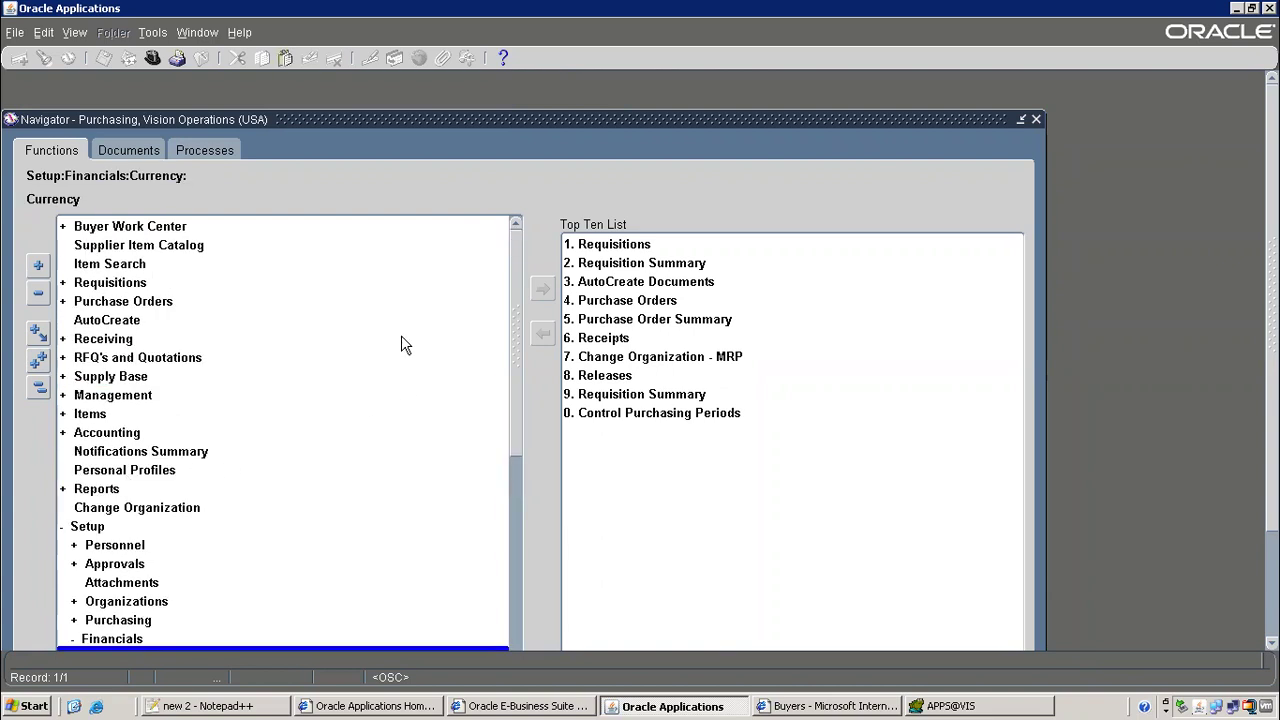
pyautogui.scroll(-2, 380, 368)
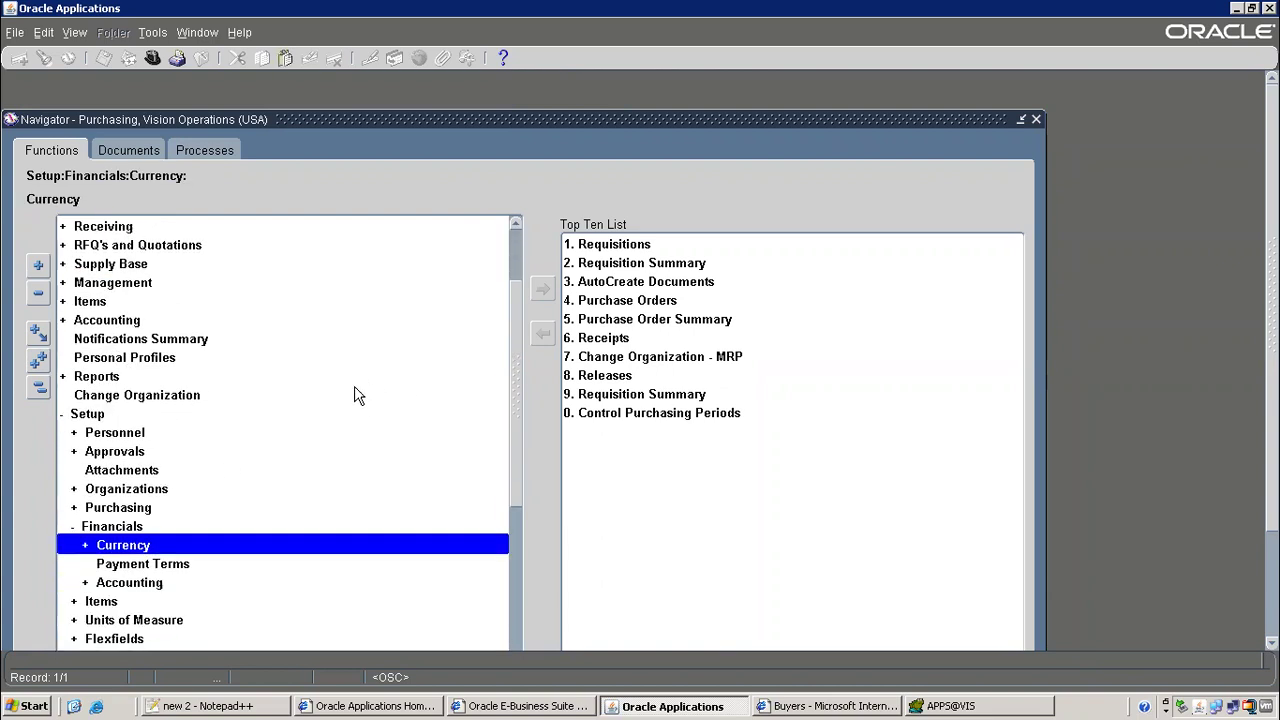
pyautogui.doubleClick(129, 582)
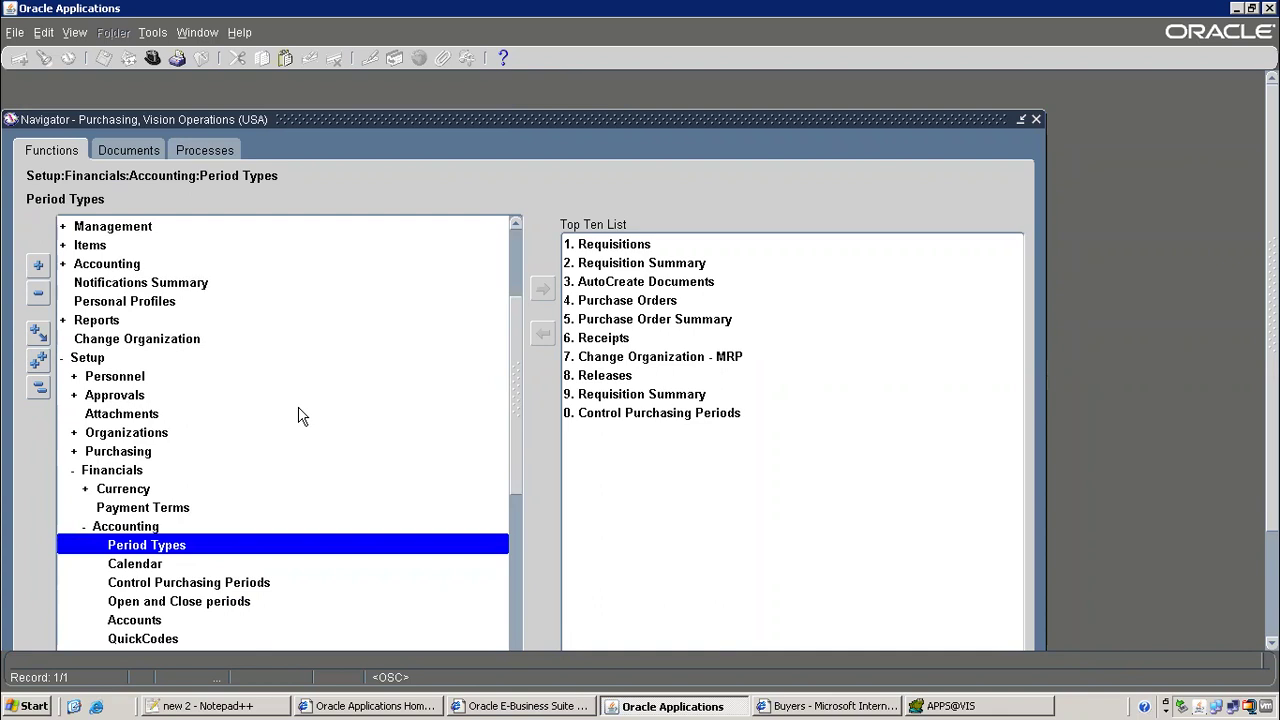
pyautogui.scroll(-1, 300, 414)
pyautogui.click(170, 527)
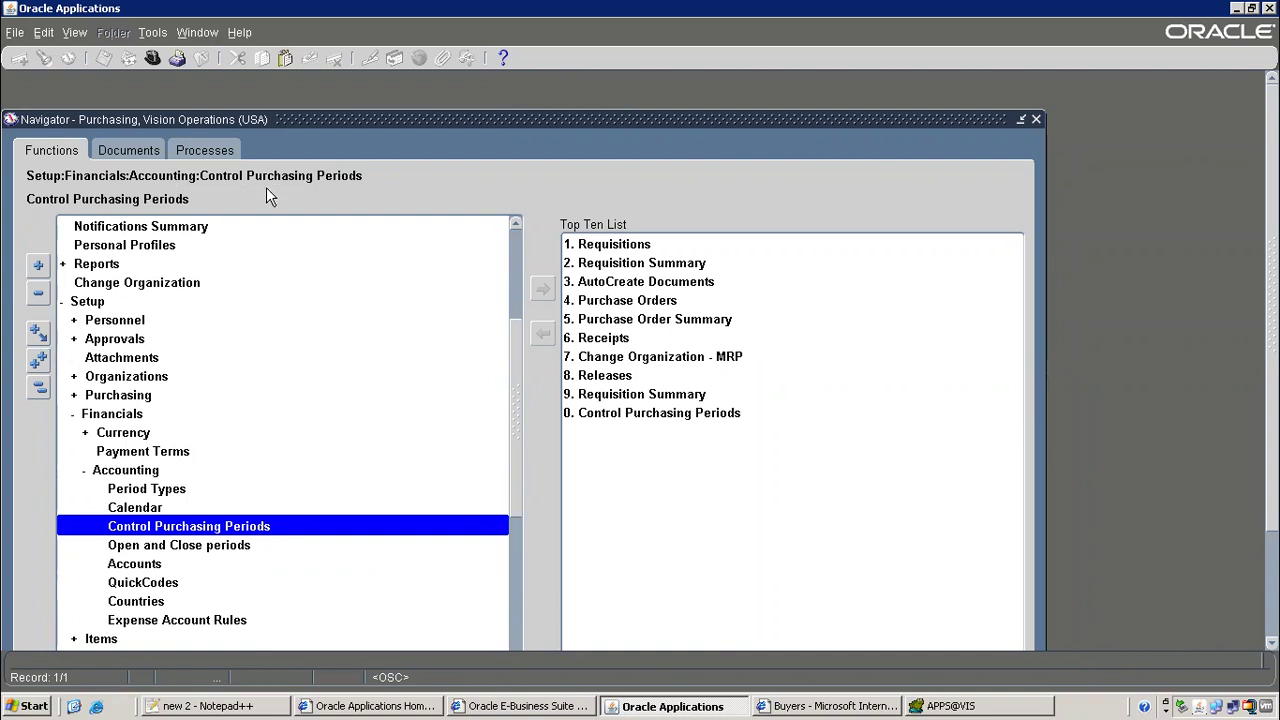
pyautogui.click(207, 708)
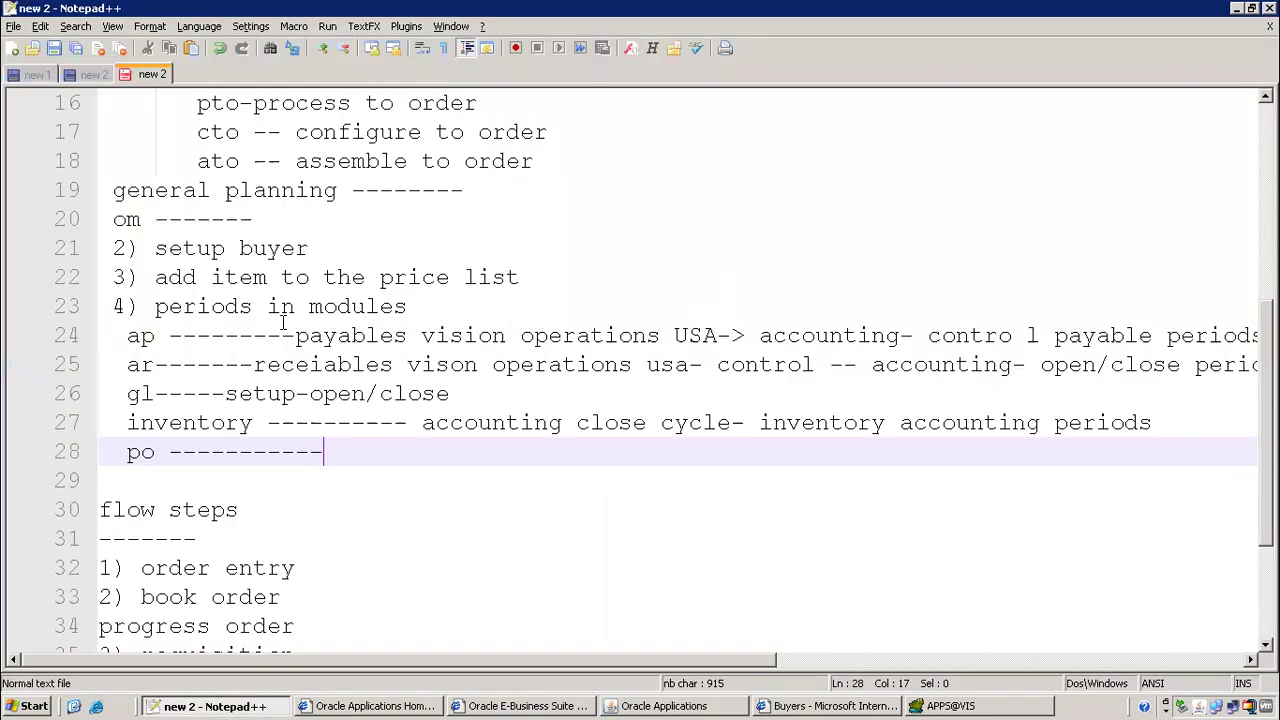
# Begin the po path on line 28 with 'setup- purchasing-', correcting typos
pyautogui.write('setup- purchasin')
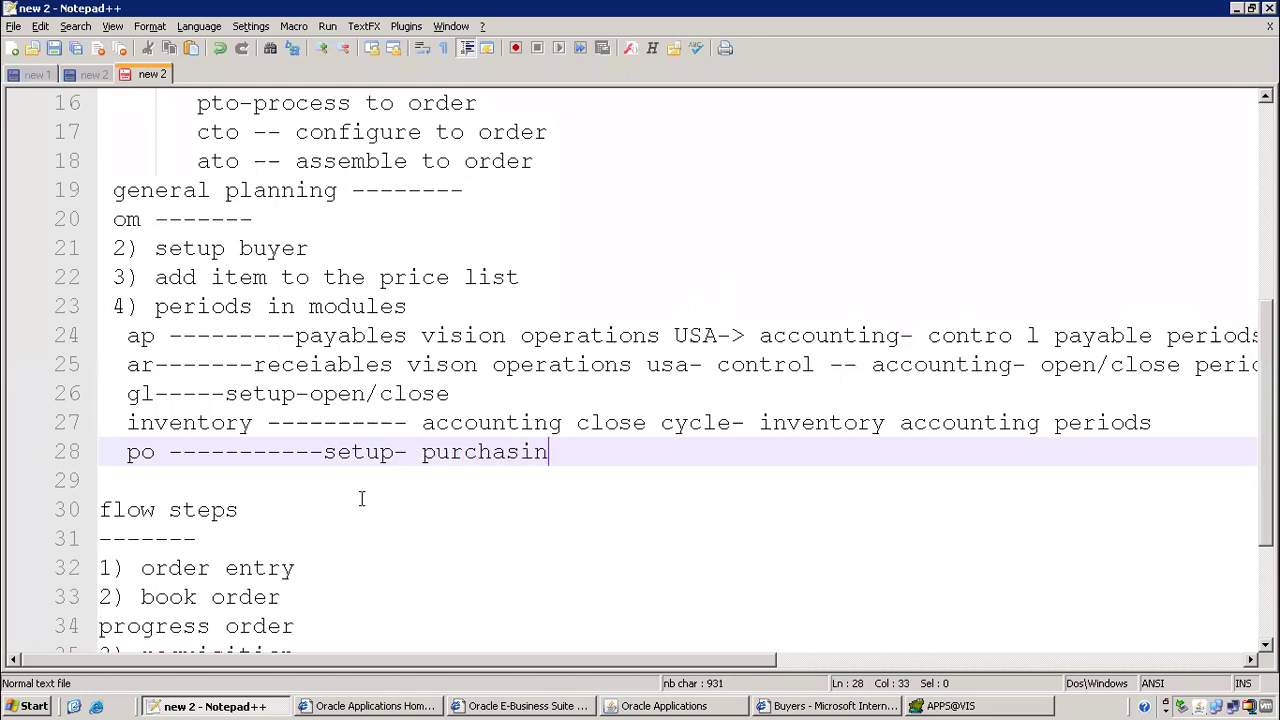
pyautogui.write('g-')
pyautogui.hotkey('alt', 'Tab')
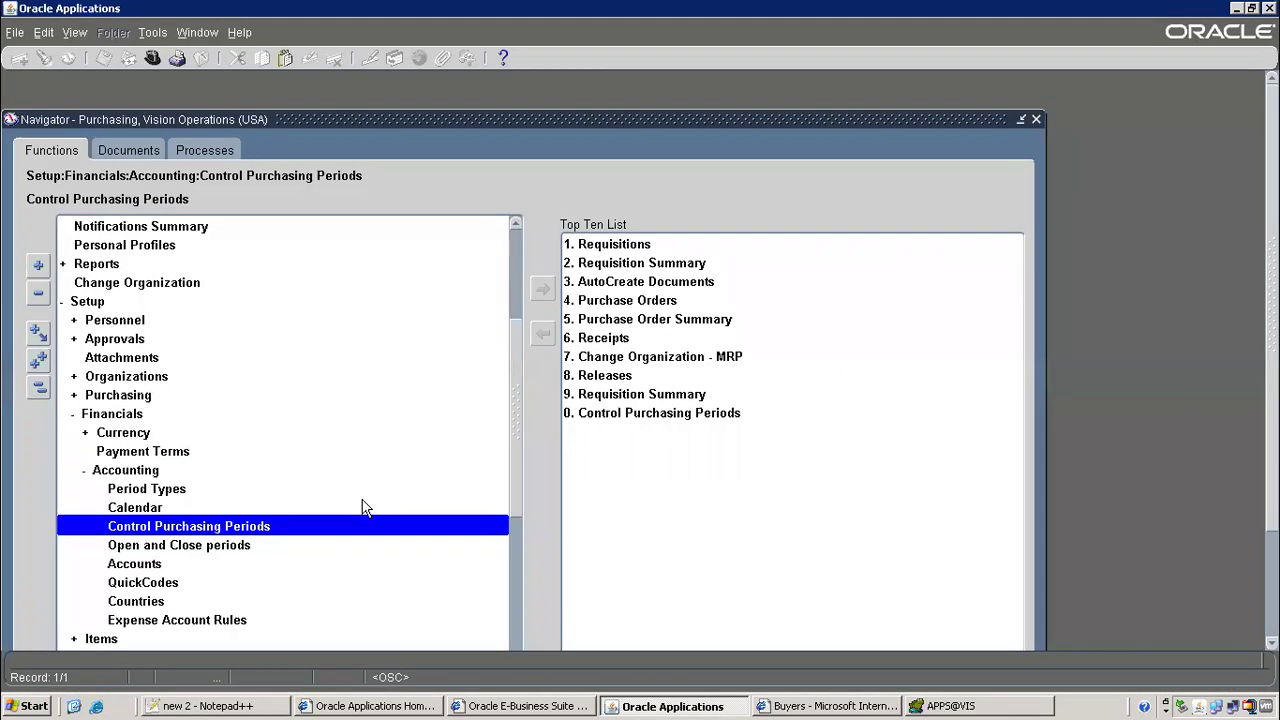
pyautogui.hotkey('alt', 'Tab')
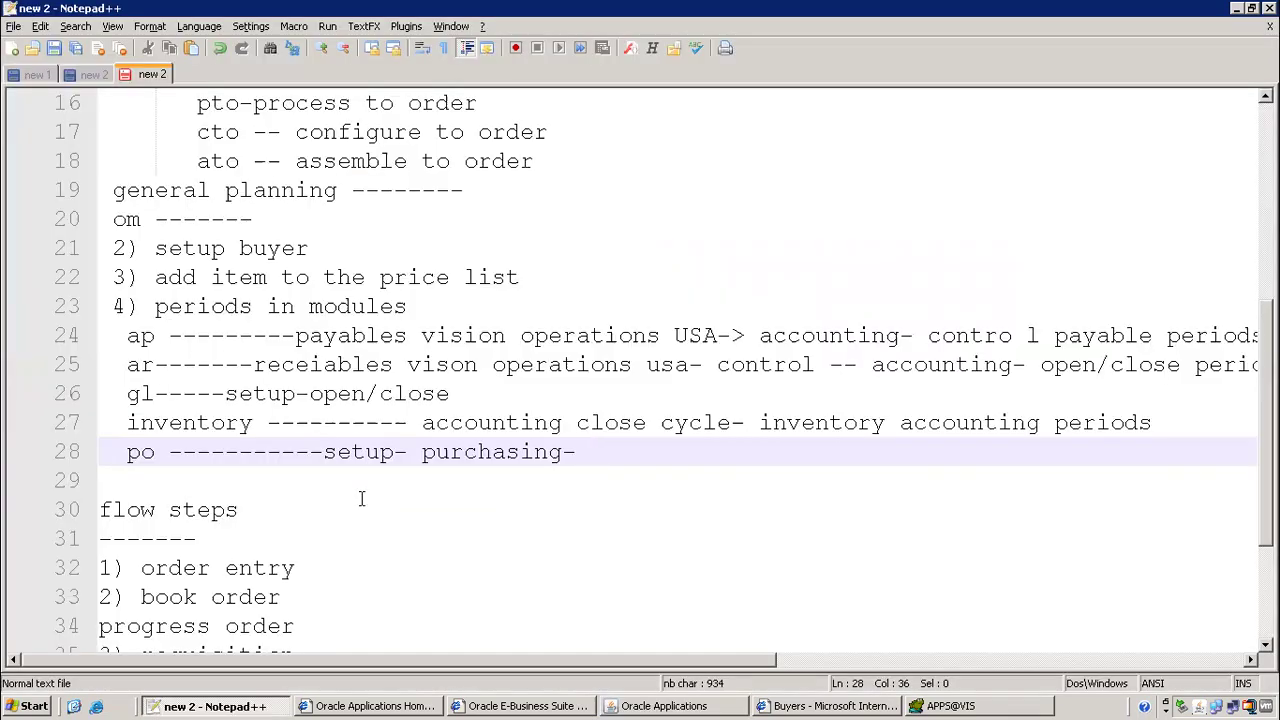
# Insert 'financials--' and 'accounting -- control', and finish the line with 'periods'
pyautogui.click(416, 451)
pyautogui.write('financi')
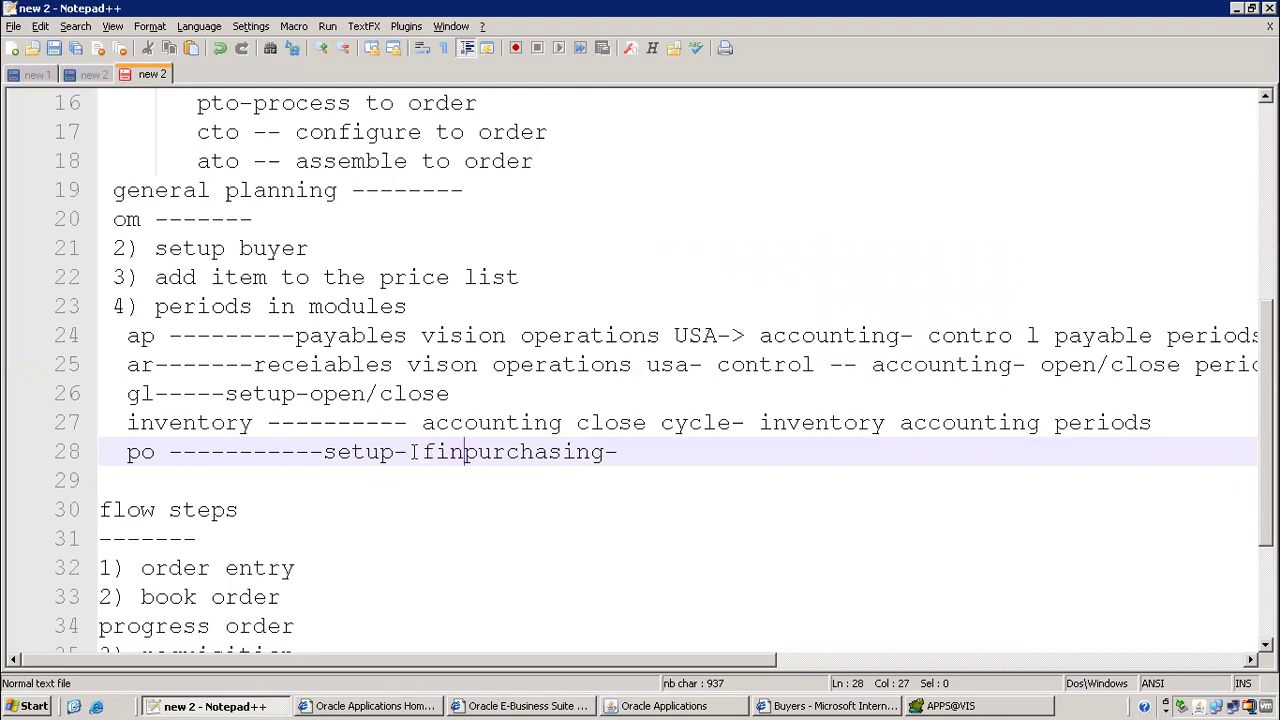
pyautogui.write('als--')
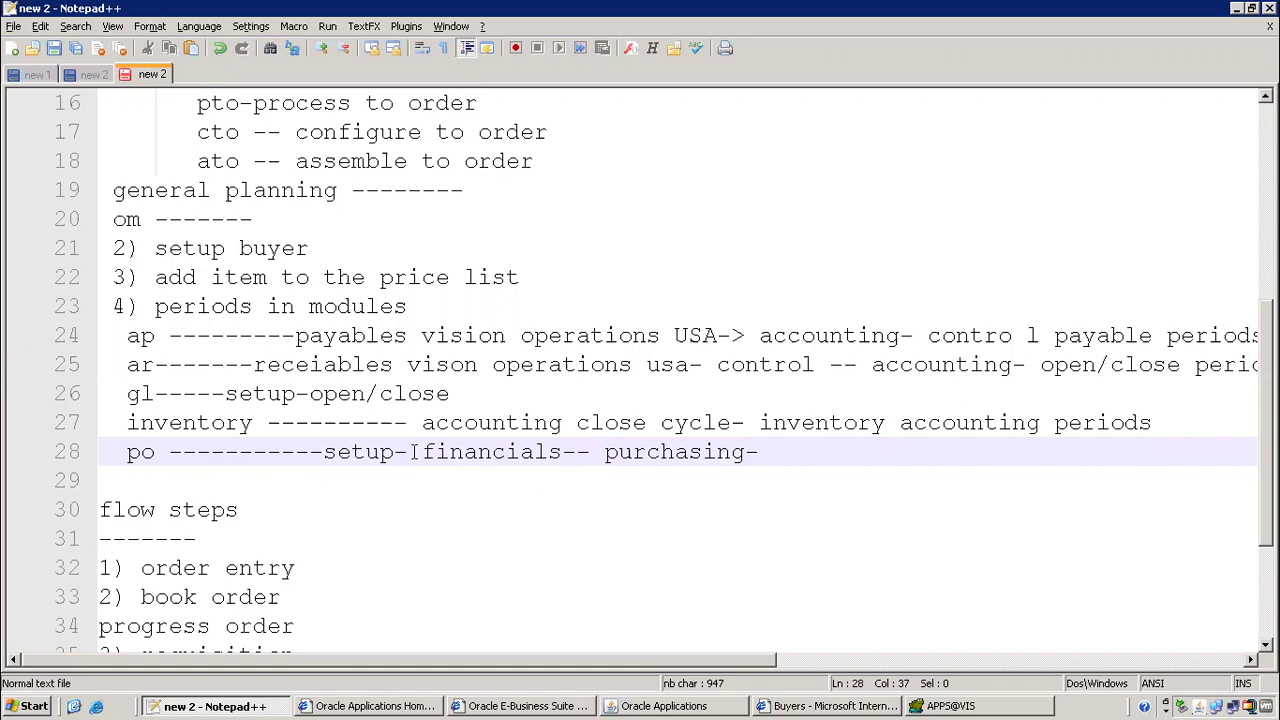
pyautogui.hotkey('alt', 'Tab')
pyautogui.hotkey('alt', 'Tab')
pyautogui.write('accounting -- control')
pyautogui.press('End')
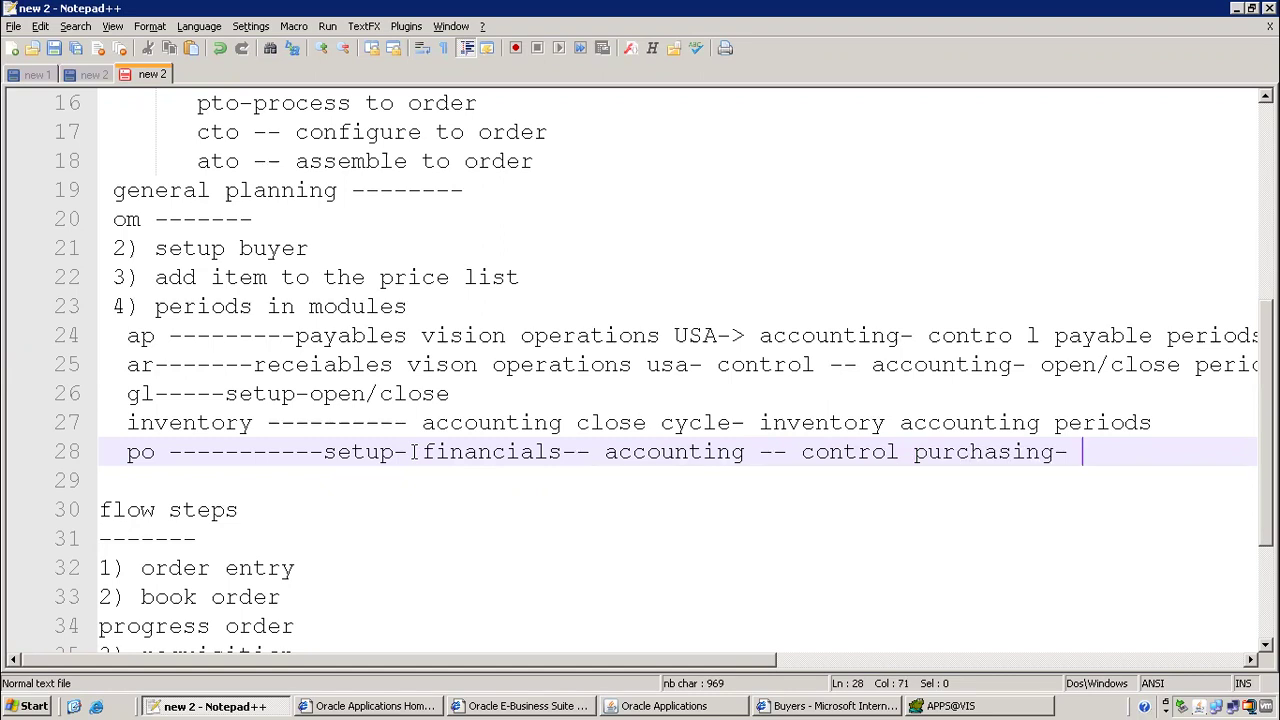
pyautogui.press('BackSpace')
pyautogui.write('periods')
# Select and review the module period paths and the om section notes
pyautogui.moveTo(130, 336); pyautogui.dragTo(950, 455)
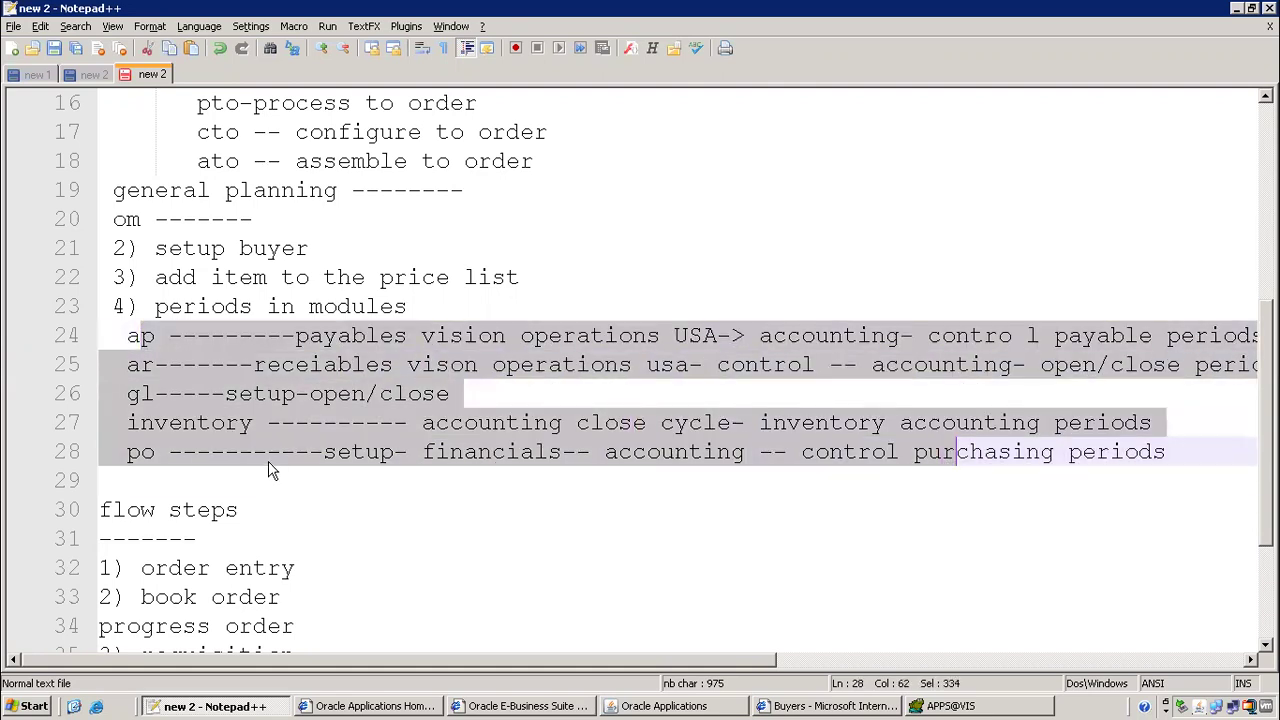
pyautogui.click(268, 458)
pyautogui.moveTo(127, 219); pyautogui.dragTo(594, 472)
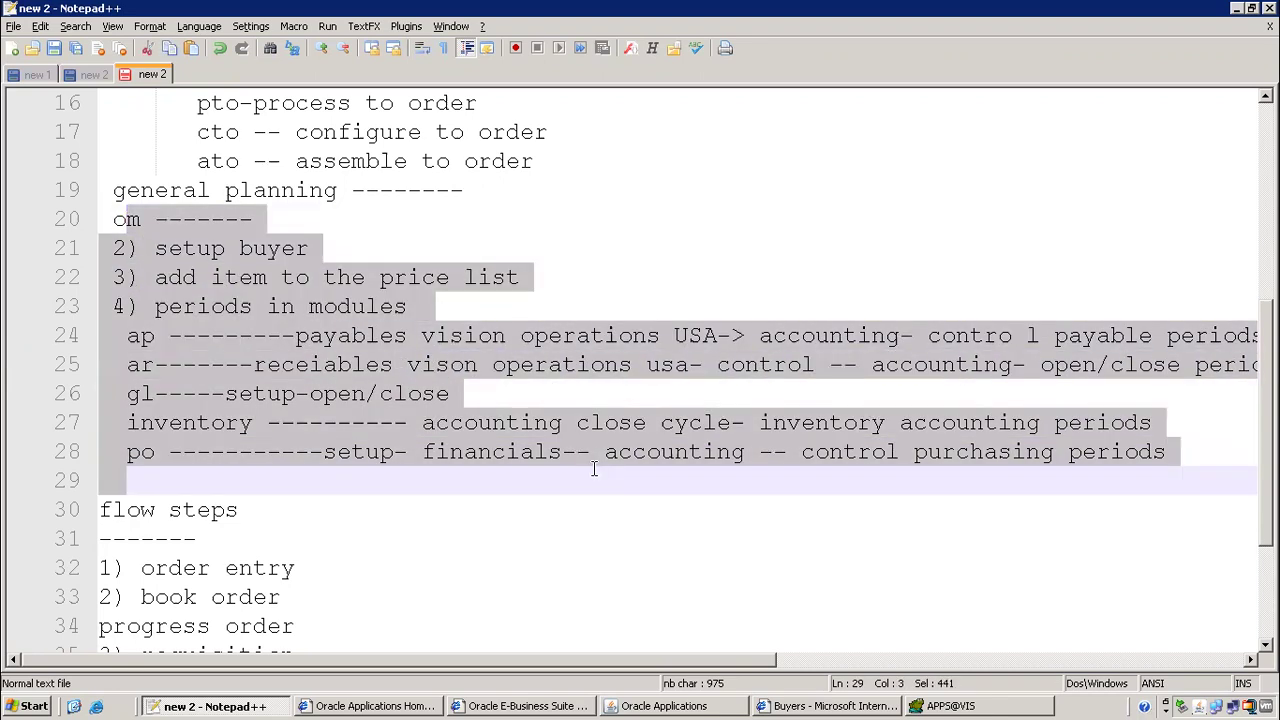
pyautogui.click(467, 336)
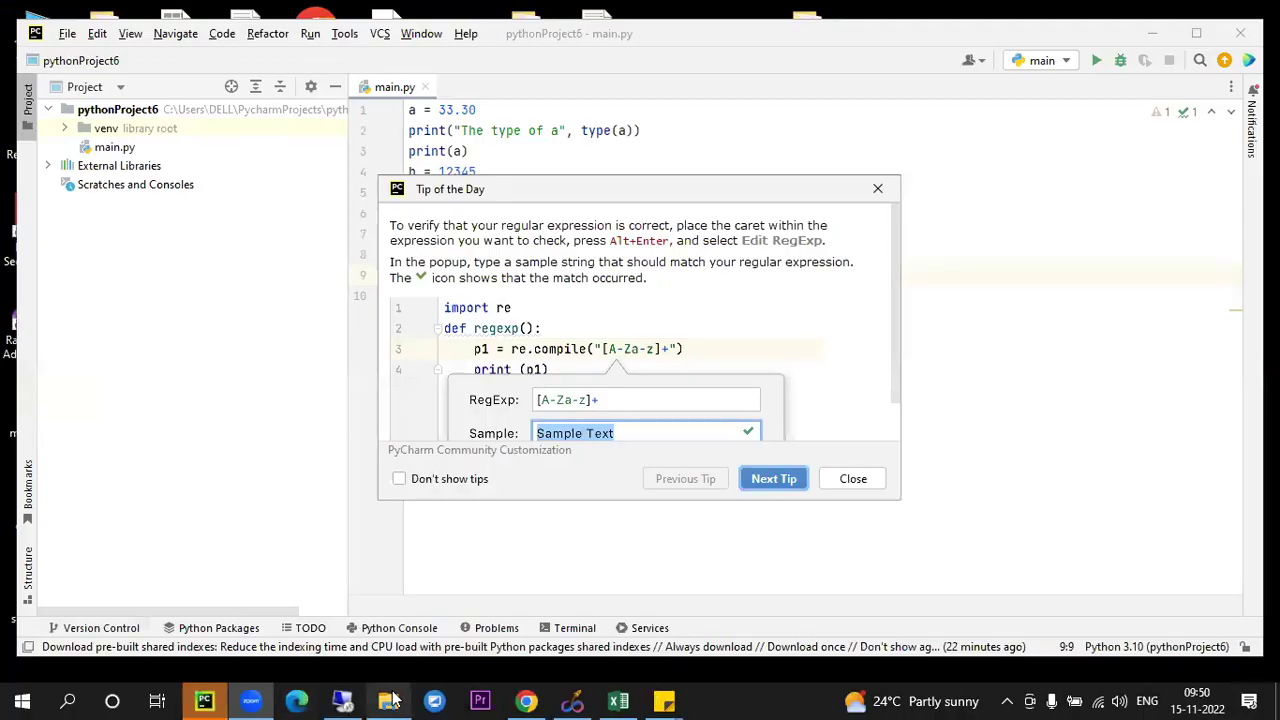
# Search 'periods query in oracle apps r12' and open the first result in a new tab
pyautogui.click(526, 701)
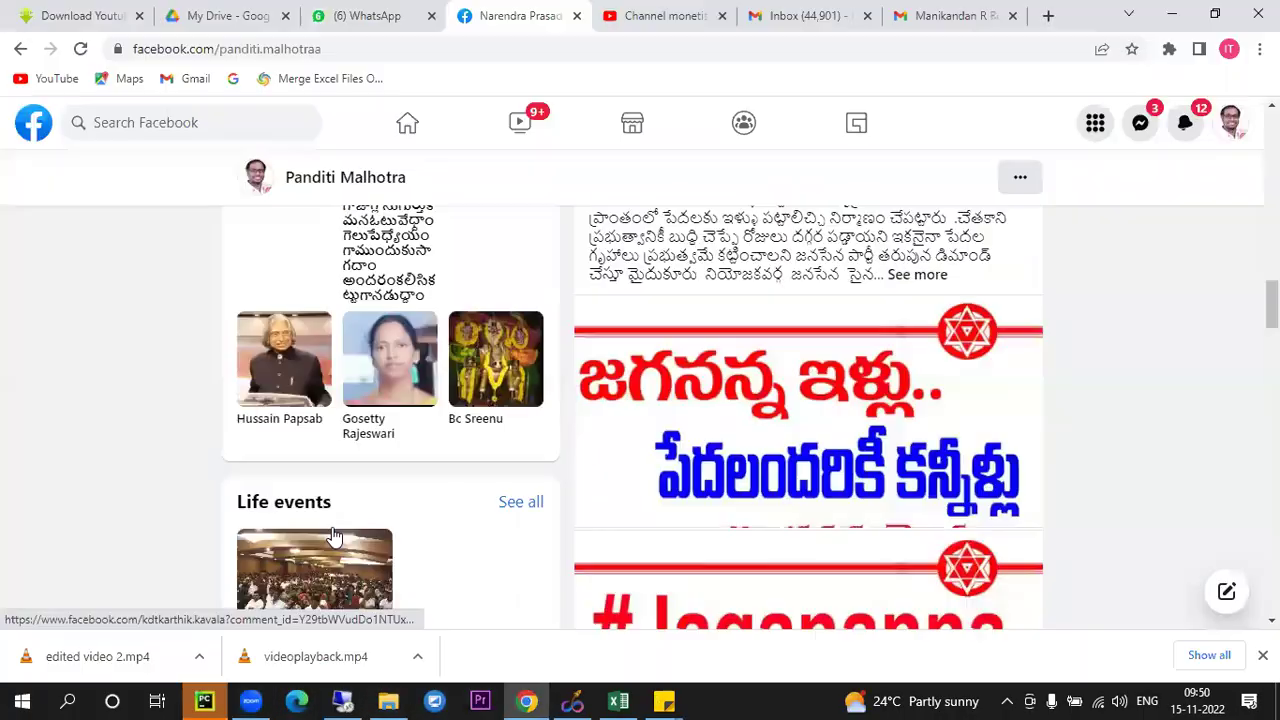
pyautogui.click(1045, 15)
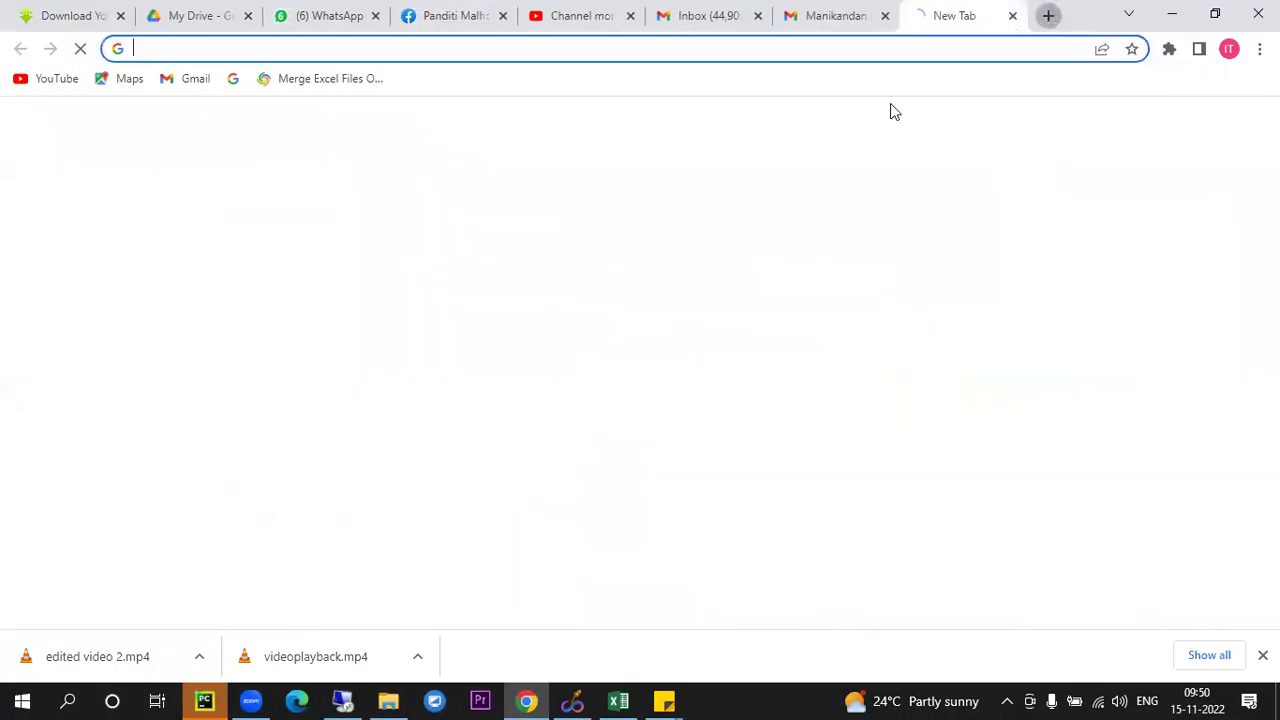
pyautogui.click(688, 50)
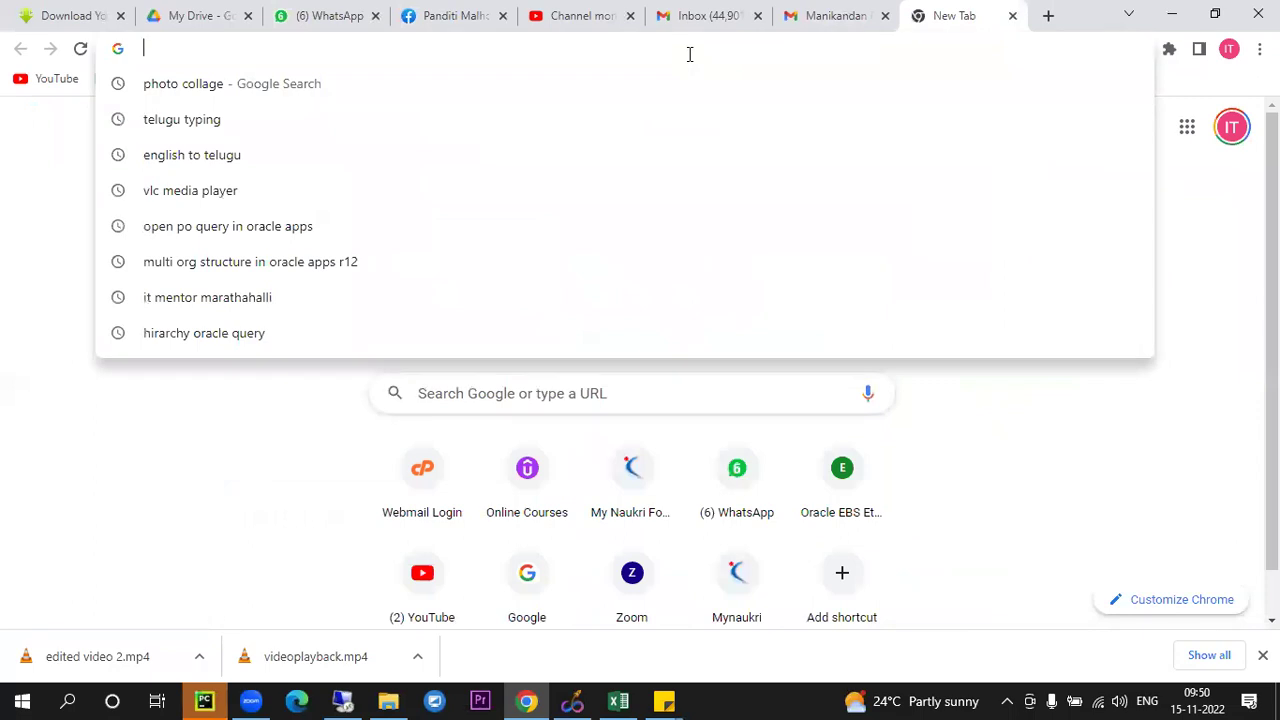
pyautogui.write('periods q')
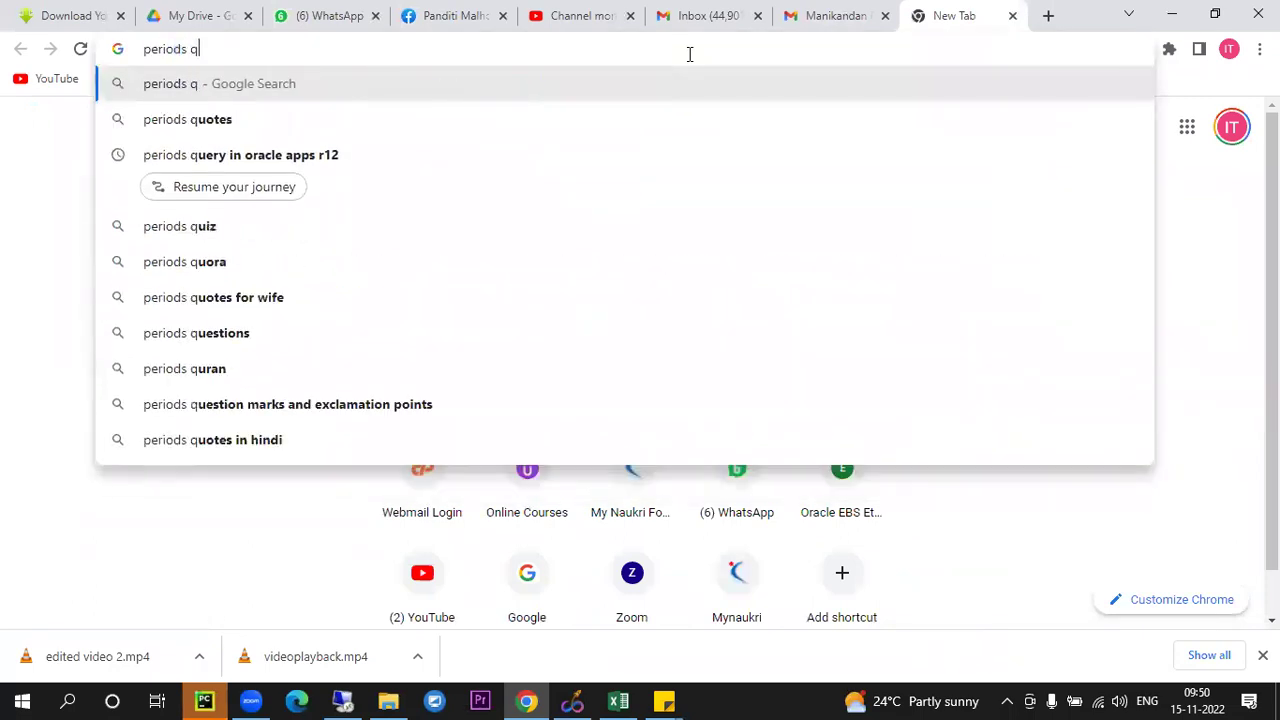
pyautogui.write('uery in oracle ')
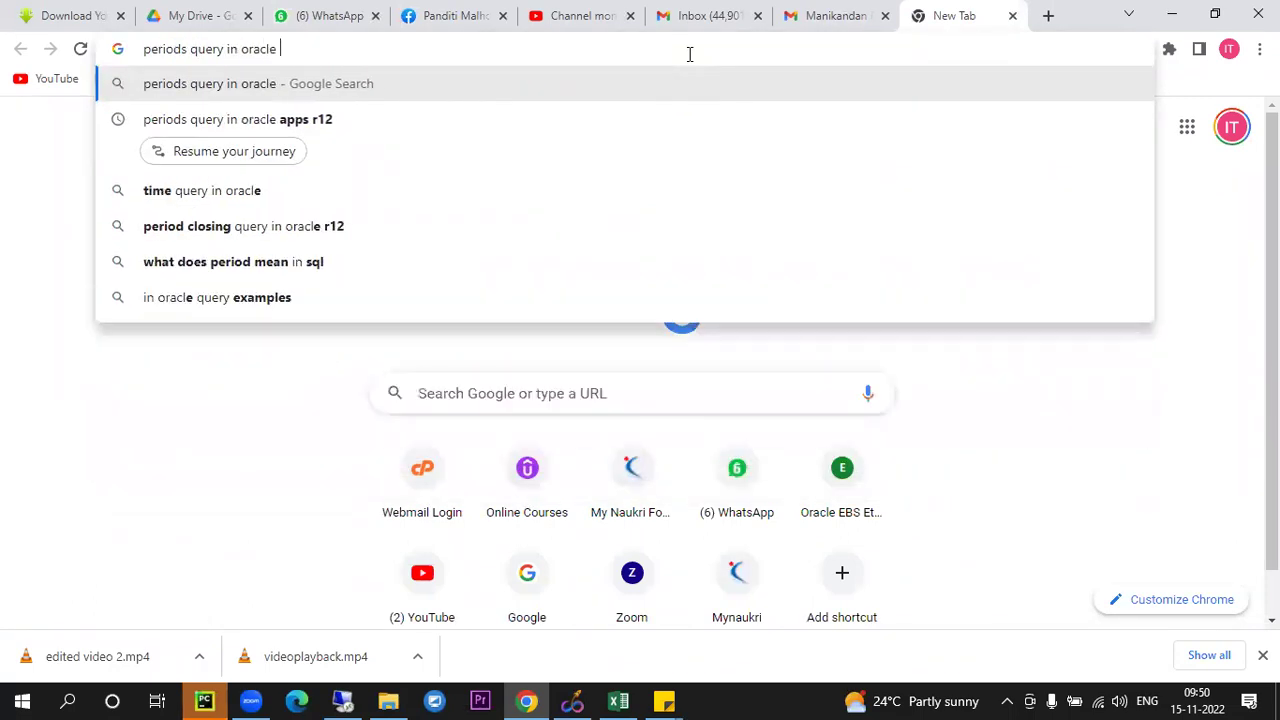
pyautogui.write('apps r1')
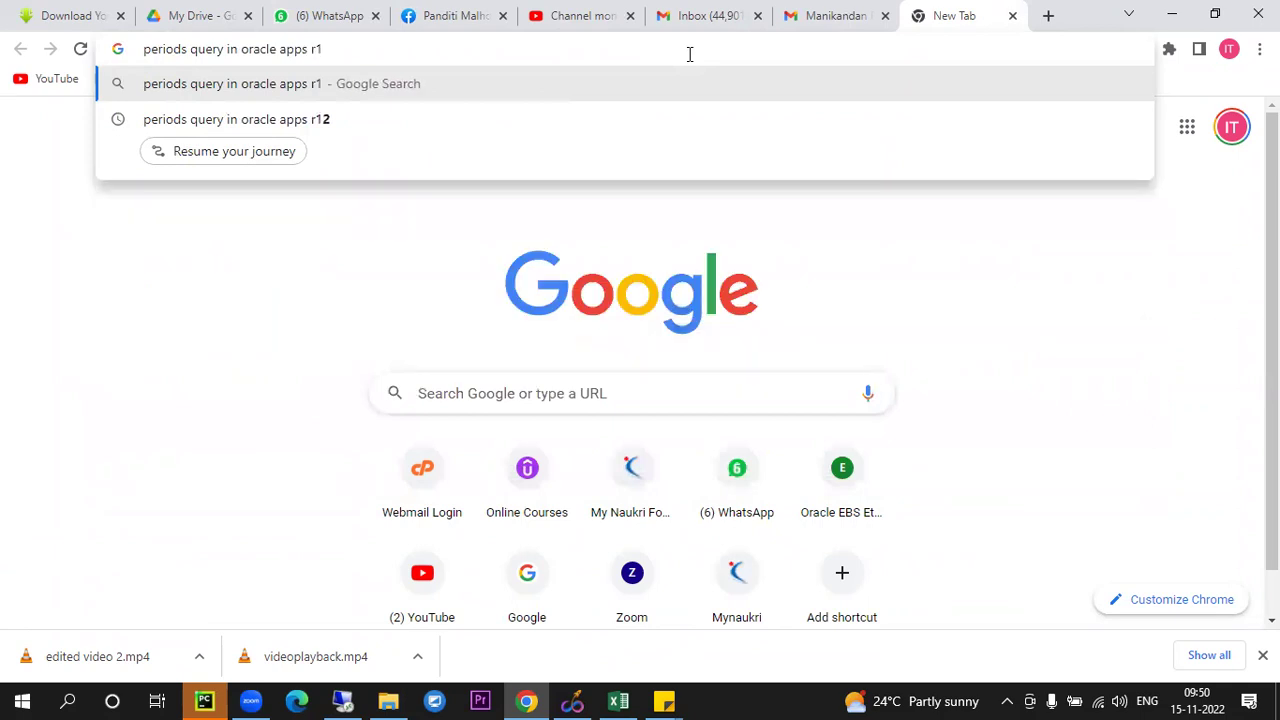
pyautogui.write('2')
pyautogui.press('Return')
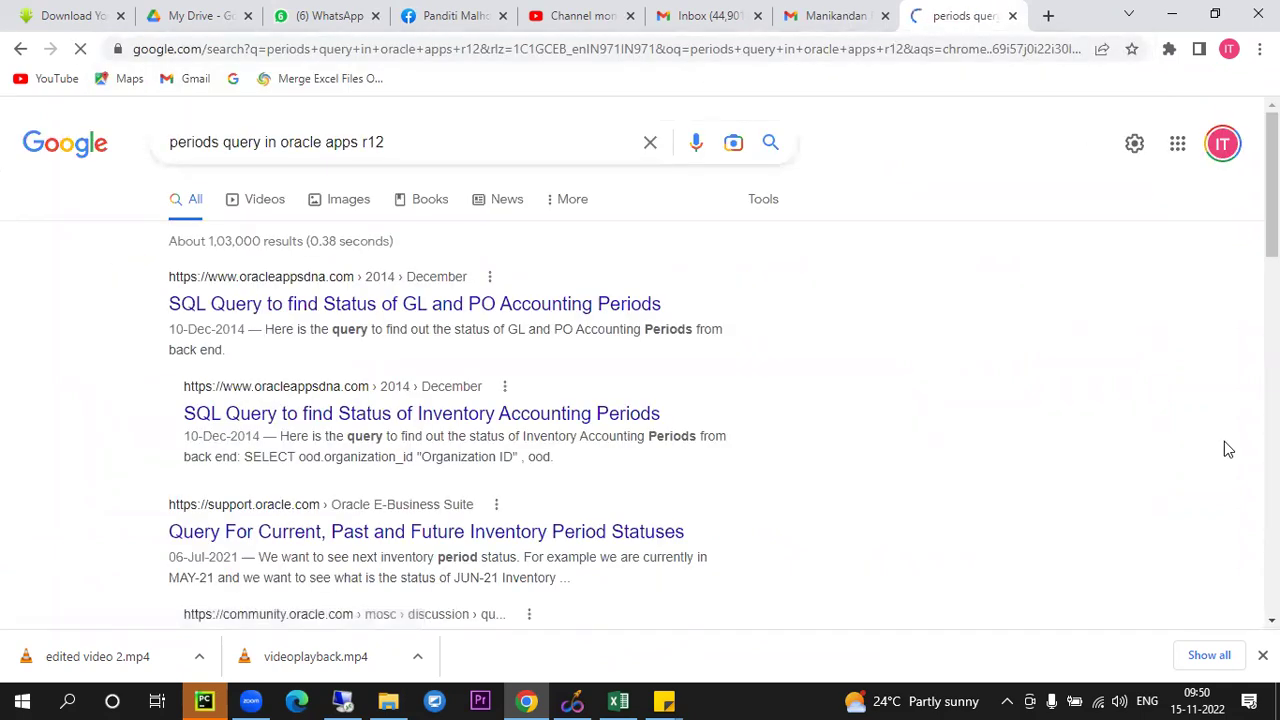
pyautogui.rightClick(632, 313)
pyautogui.click(705, 322)
pyautogui.click(970, 15)
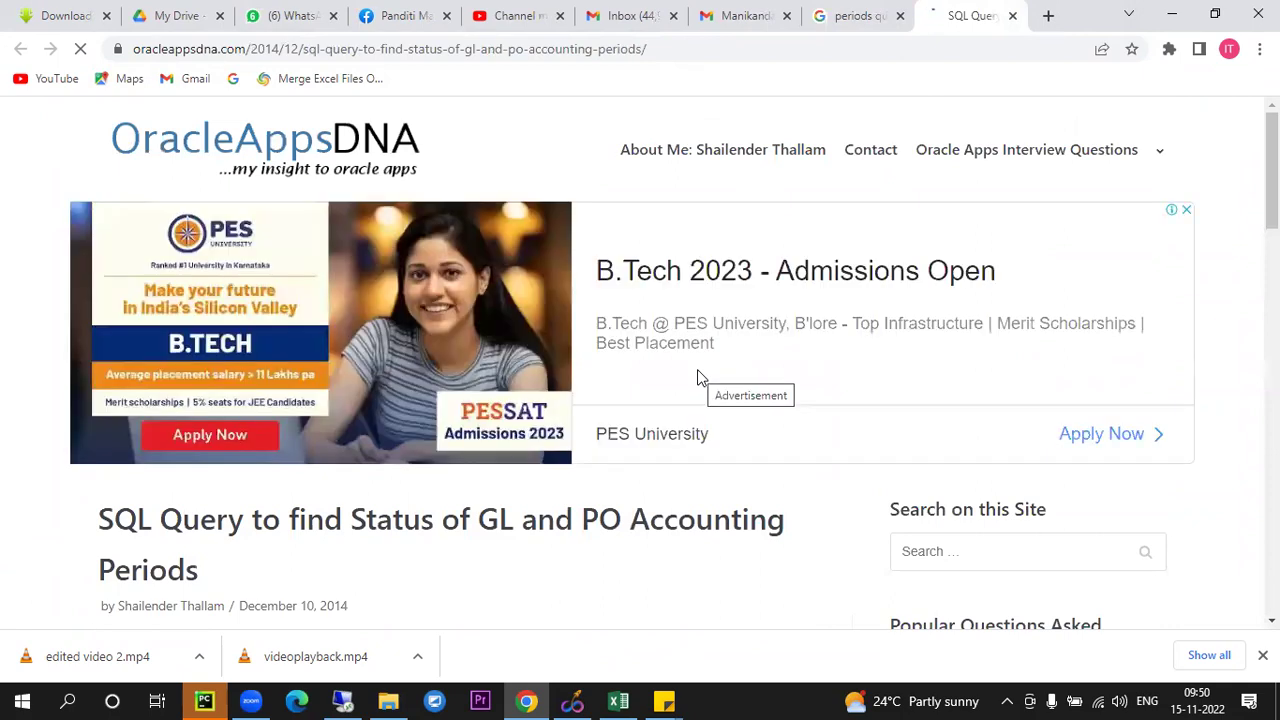
# Scroll to the article's SQL code block and select the whole query
pyautogui.scroll(-5, 700, 378)
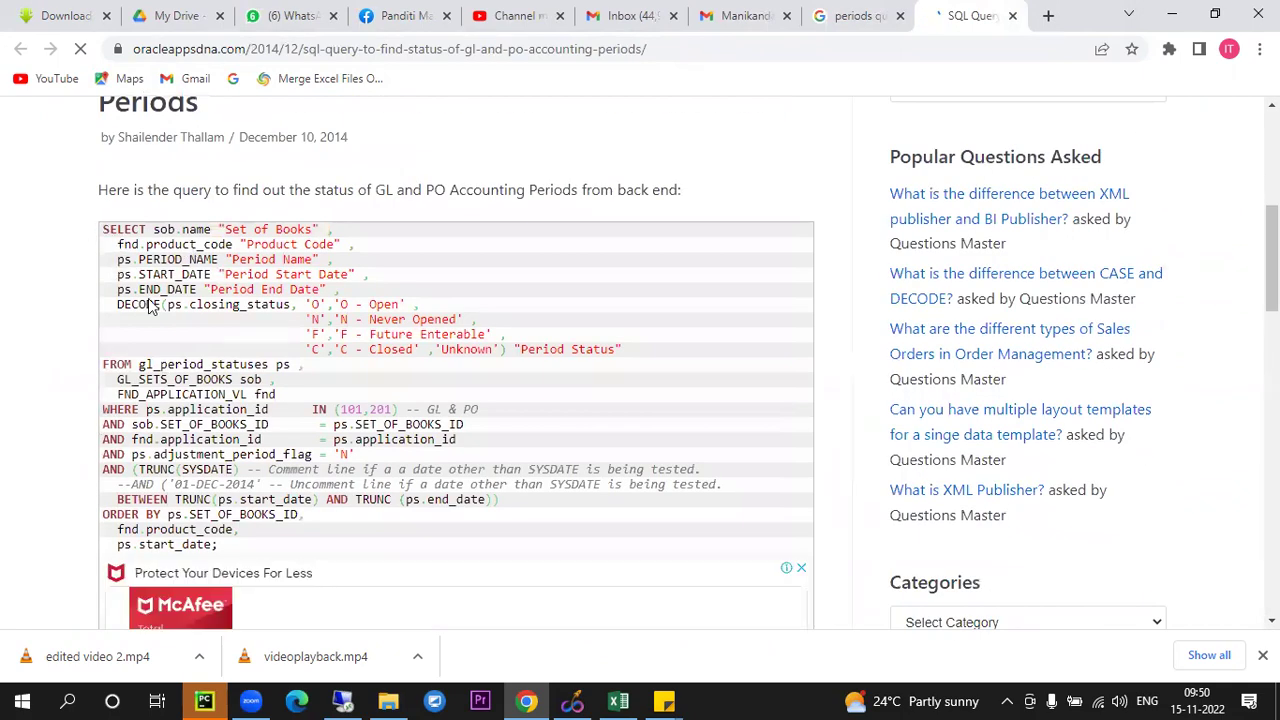
pyautogui.moveTo(102, 229); pyautogui.dragTo(246, 558)
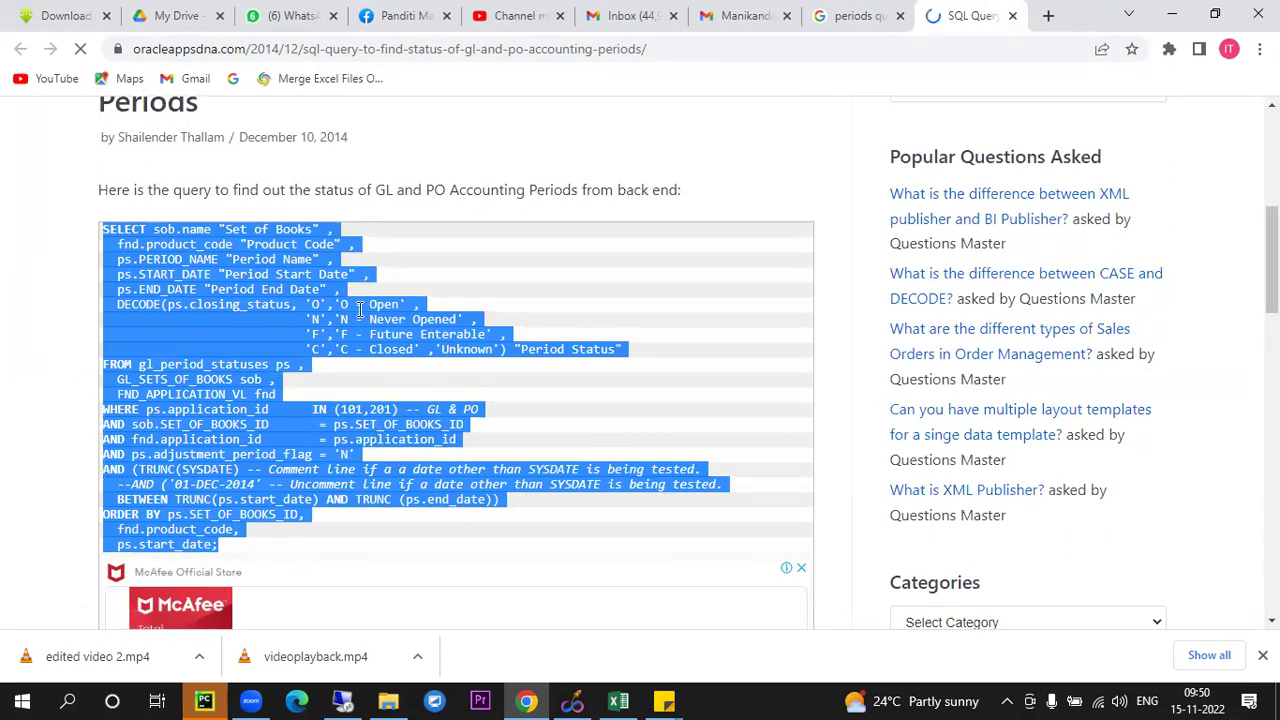
pyautogui.scroll(-3, 408, 385)
pyautogui.scroll(3, 400, 395)
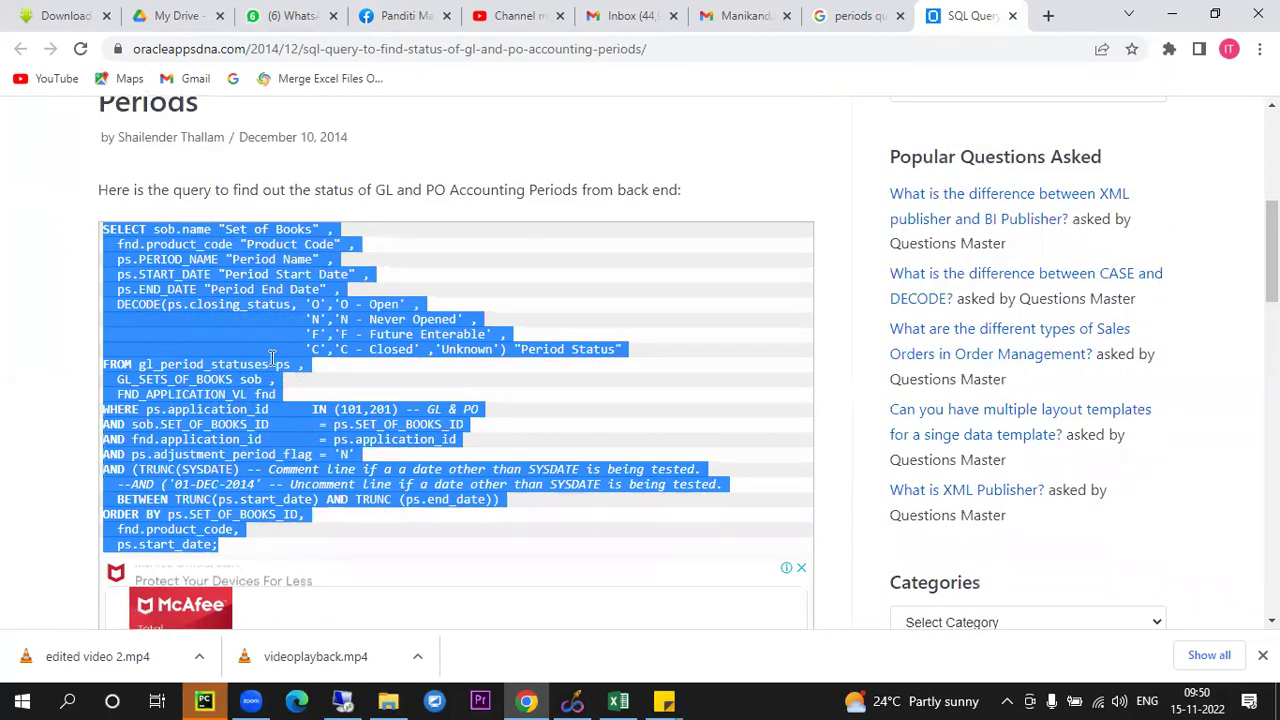
pyautogui.click(223, 337)
# Highlight gl_period_statuses, FND_APPLICATION_VL, the sets of books table and the application_id join
pyautogui.moveTo(137, 366); pyautogui.dragTo(259, 366)
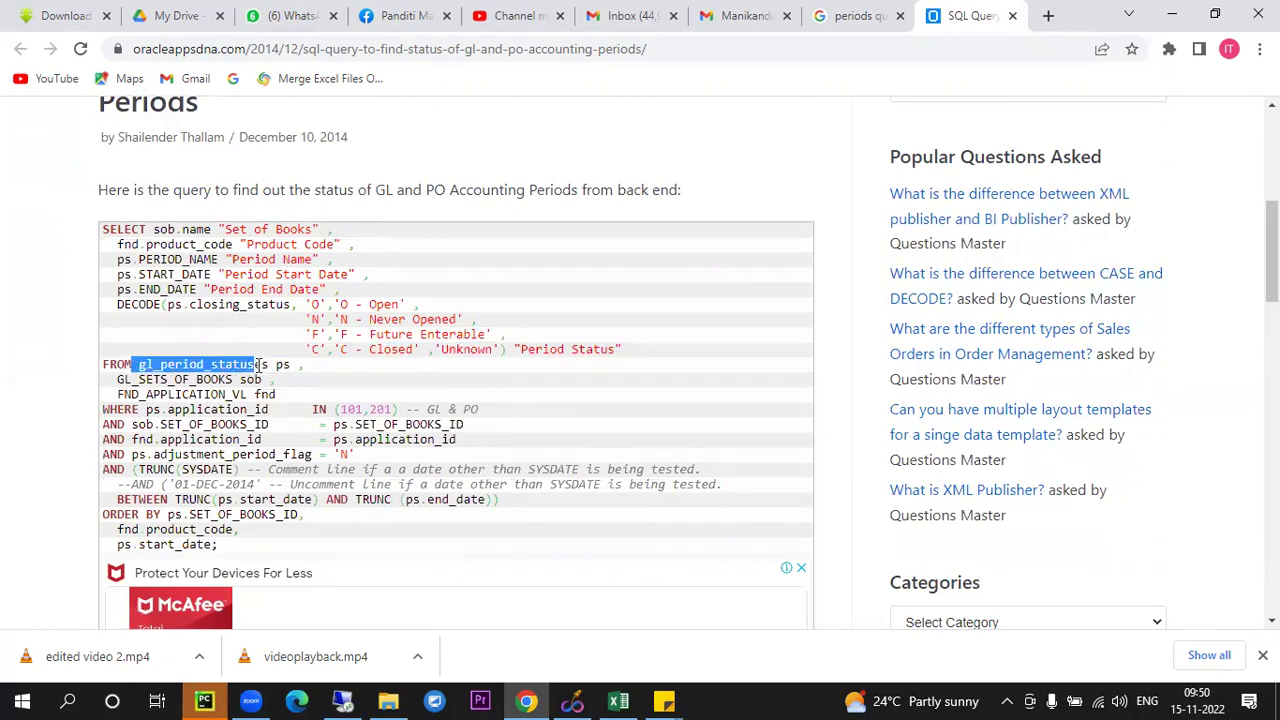
pyautogui.moveTo(104, 396); pyautogui.dragTo(250, 396)
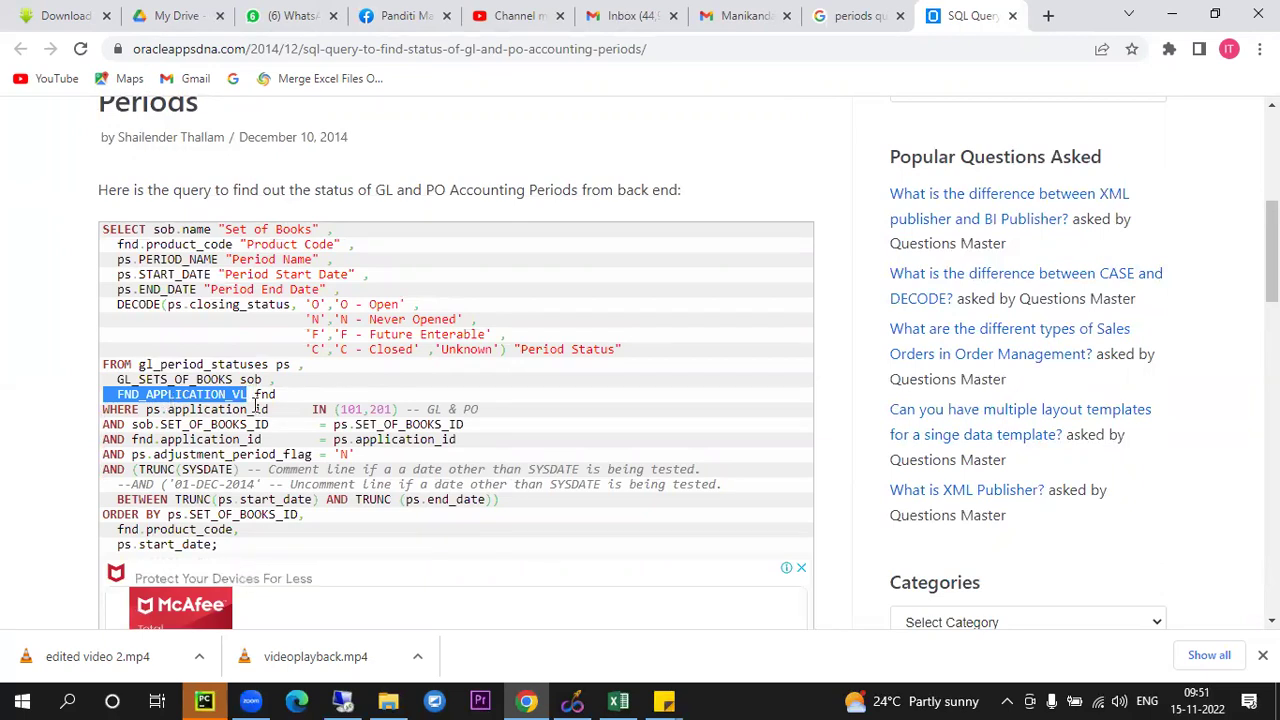
pyautogui.click(207, 400)
pyautogui.moveTo(138, 364); pyautogui.dragTo(272, 384)
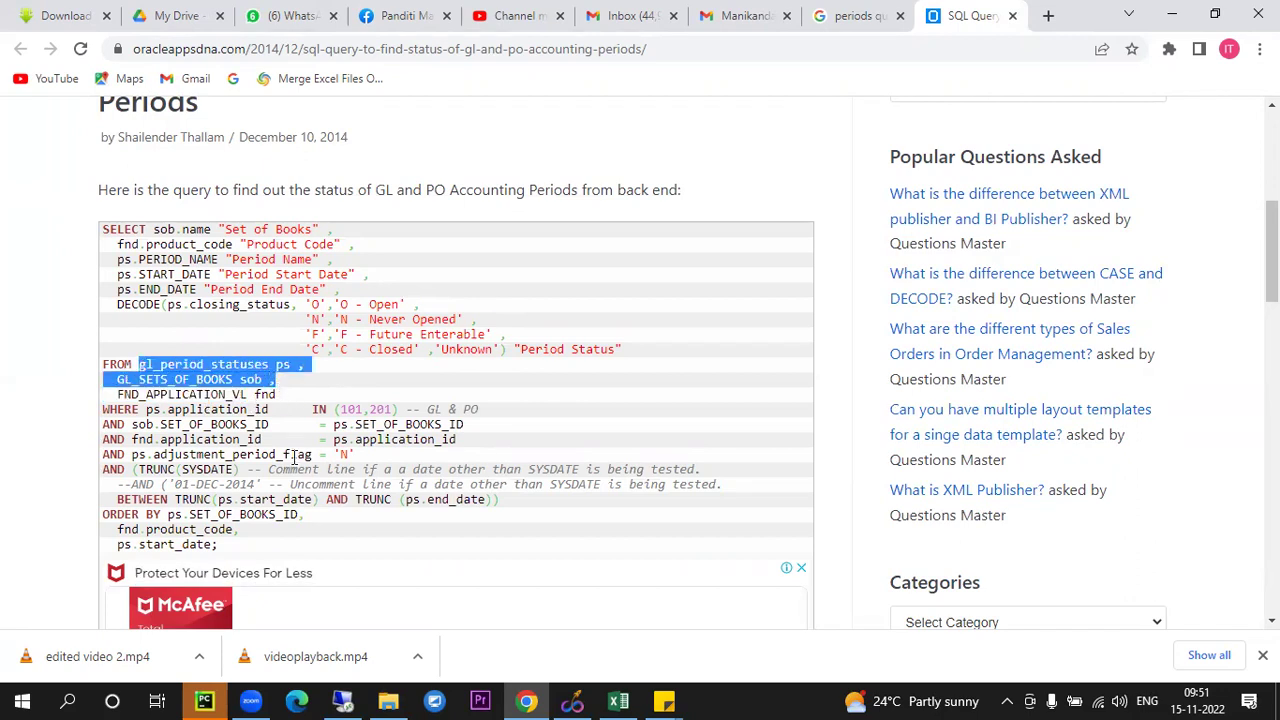
pyautogui.moveTo(131, 439); pyautogui.dragTo(484, 451)
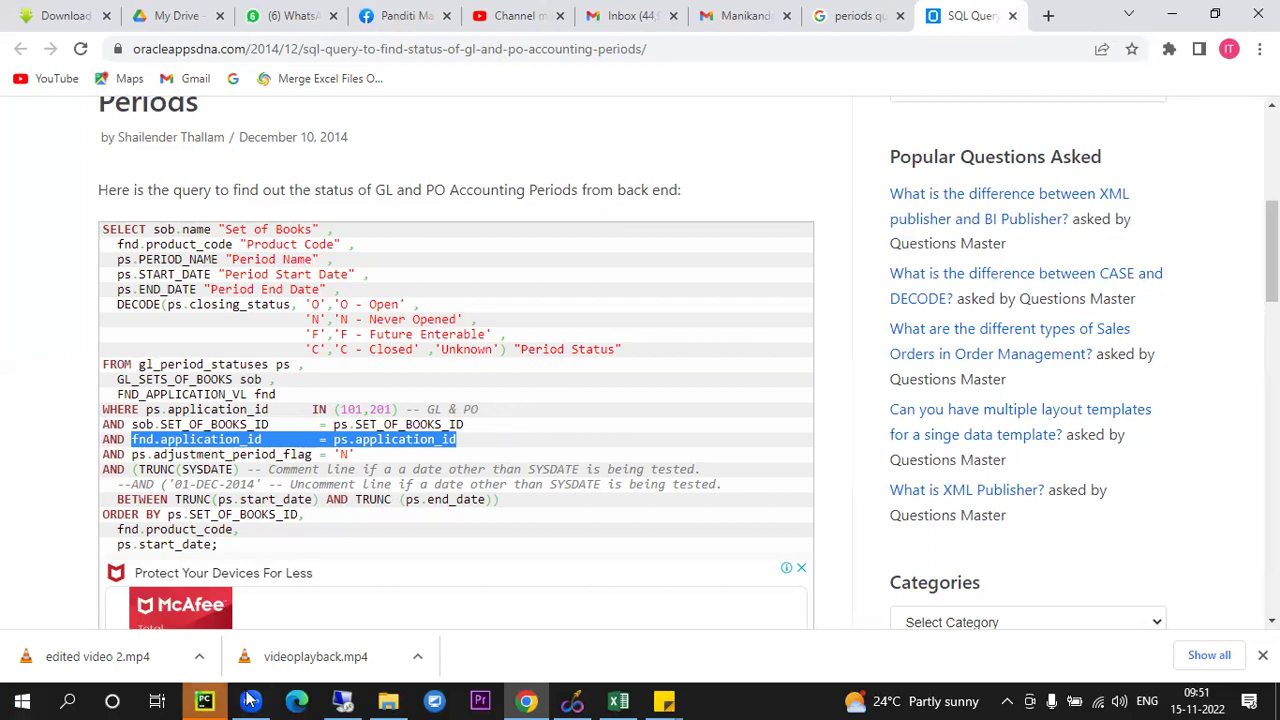
# Scroll the Notepad++ flow-steps notes and highlight the 'order entry' step before returning to Oracle
pyautogui.click(342, 701)
pyautogui.click(380, 311)
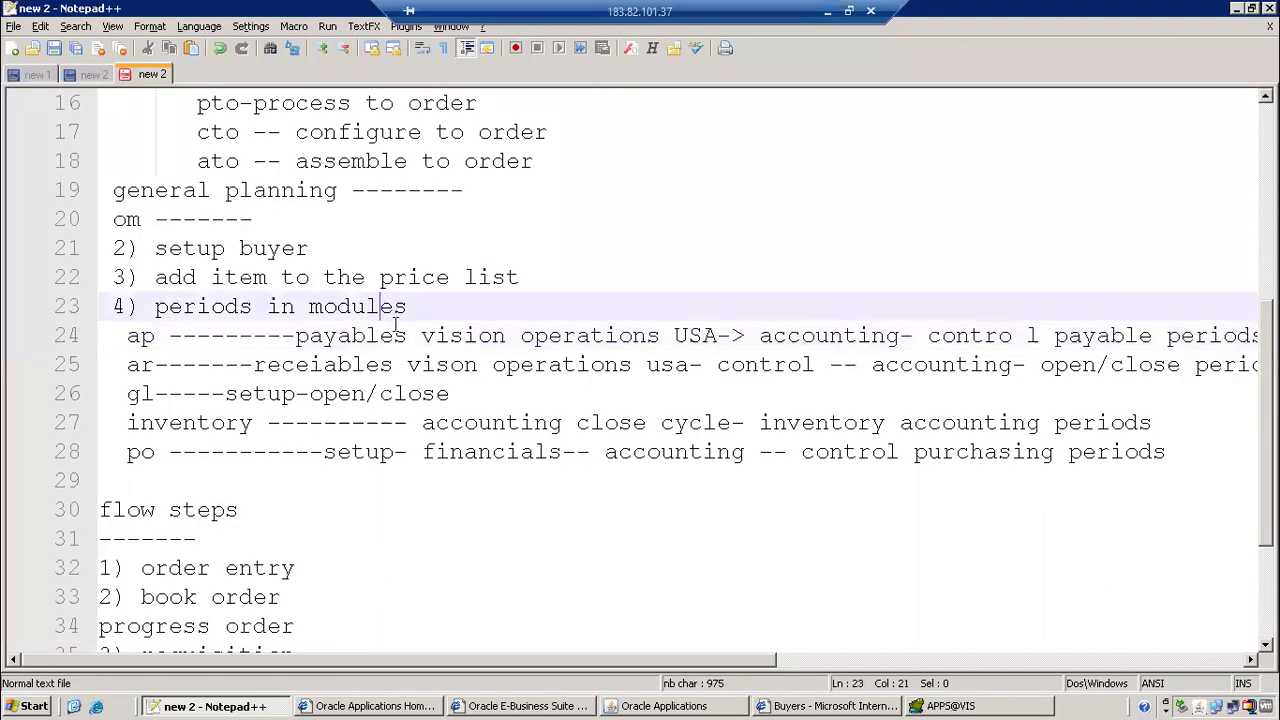
pyautogui.scroll(-2, 459, 332)
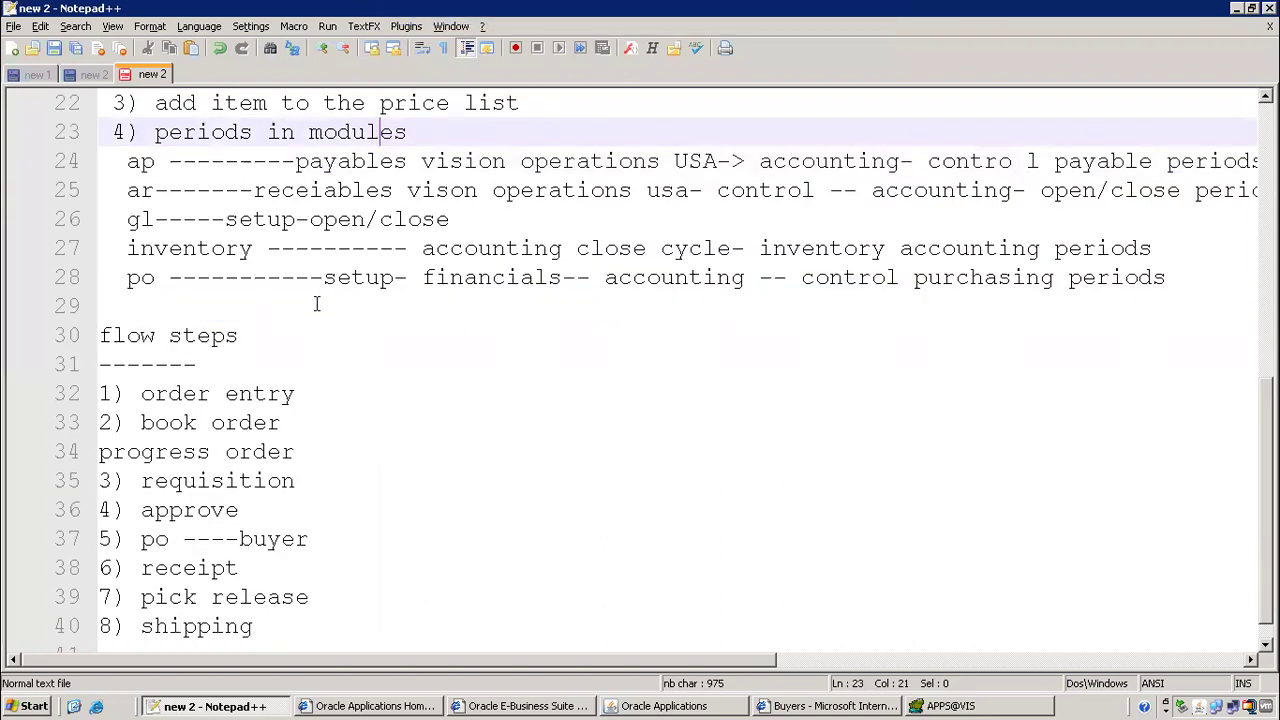
pyautogui.scroll(-1, 318, 300)
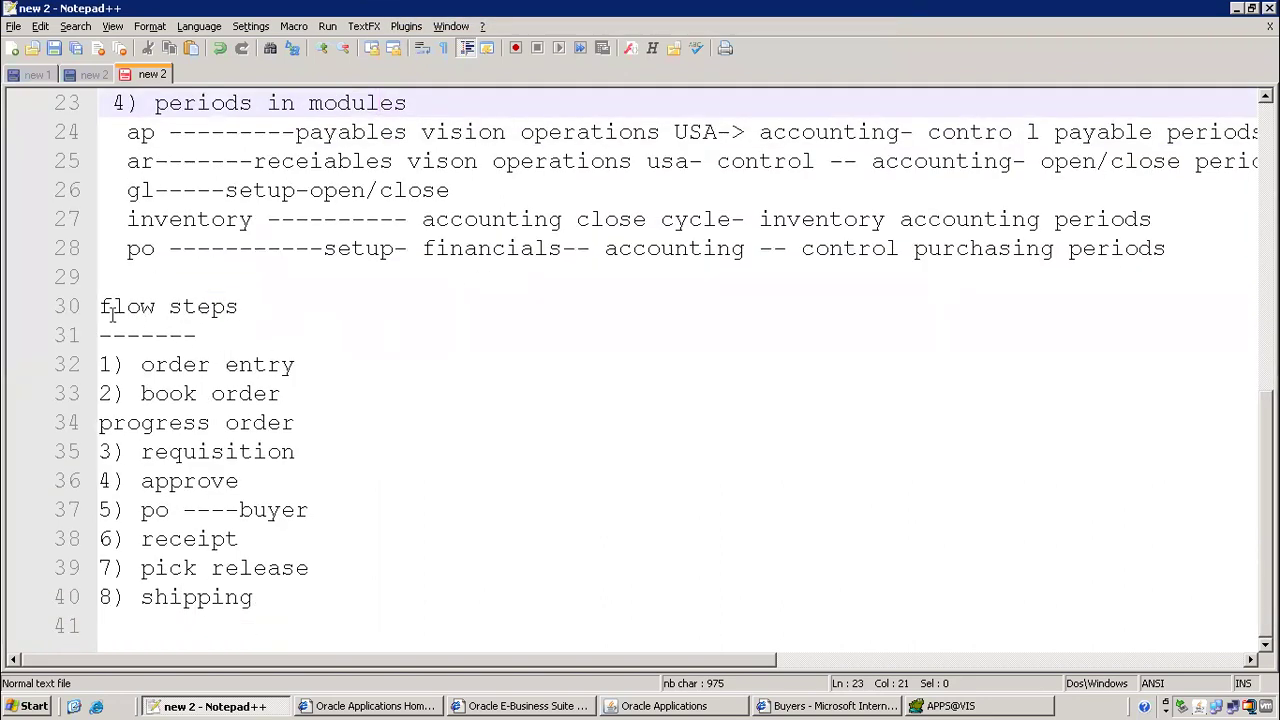
pyautogui.moveTo(141, 366); pyautogui.dragTo(390, 371)
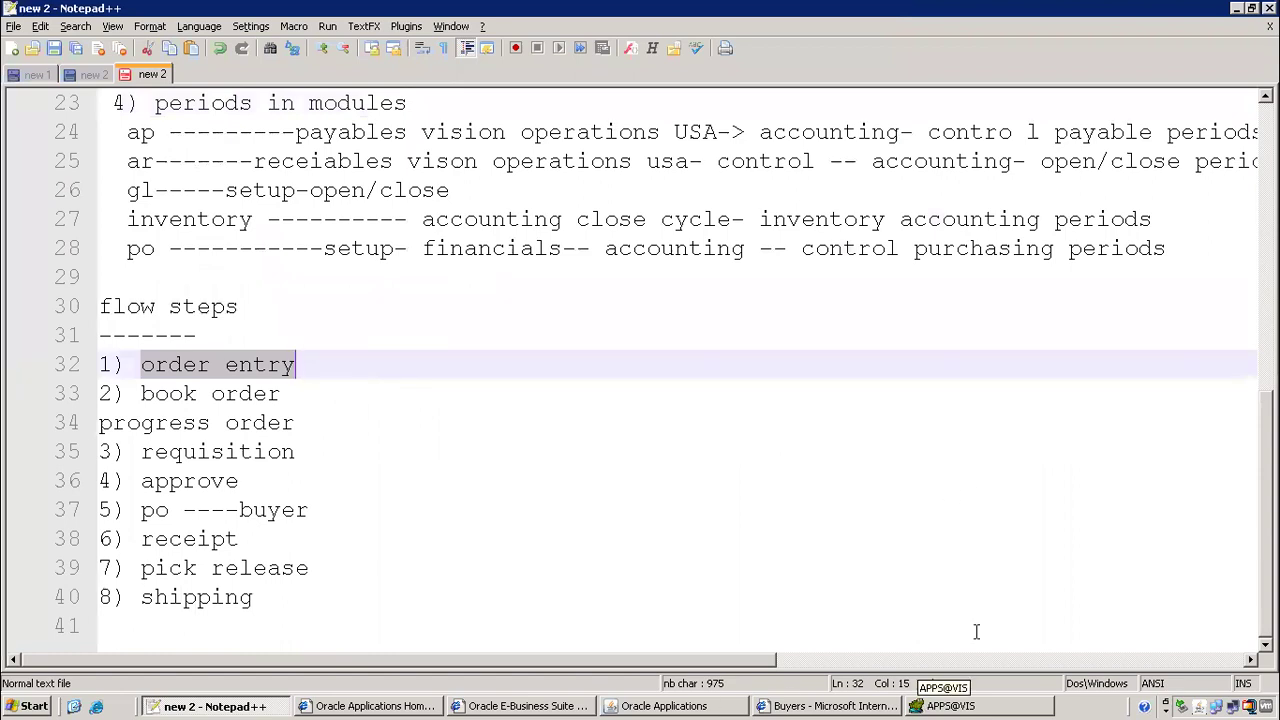
pyautogui.click(680, 706)
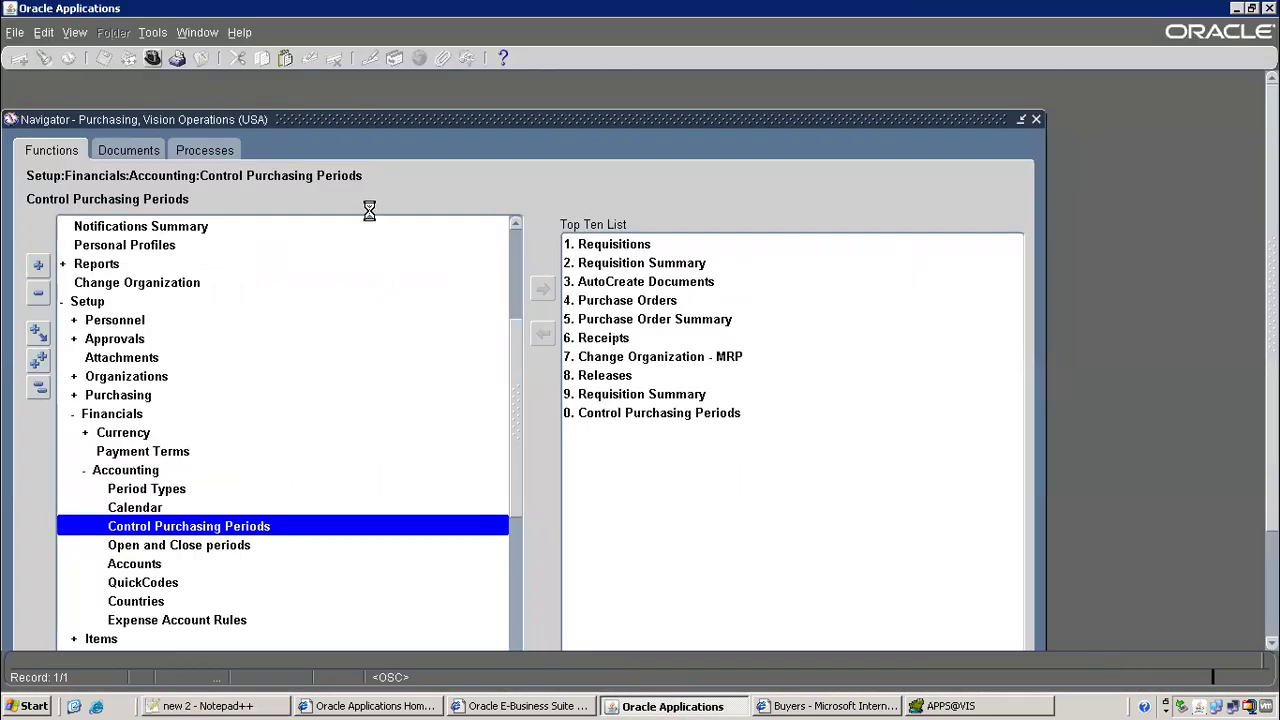
# Switch to the Order Management Super User responsibility and open the Sales Orders form
pyautogui.write('or')
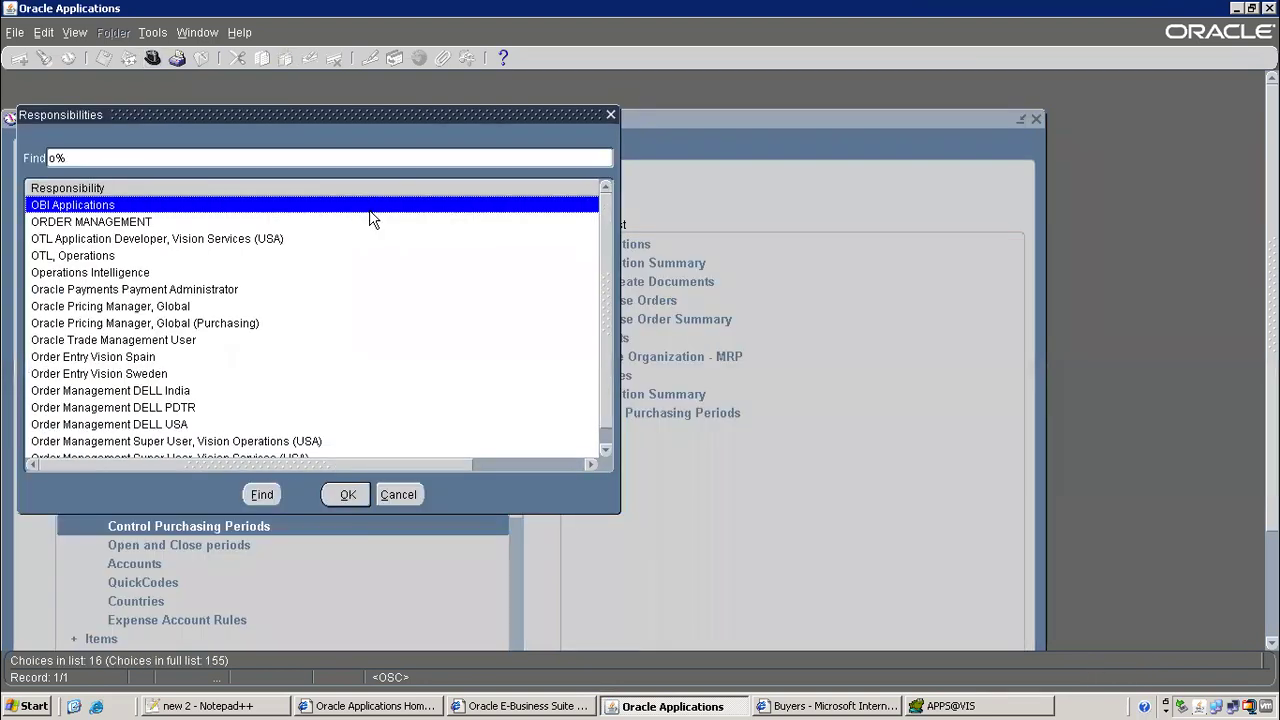
pyautogui.press('Down')
pyautogui.press('Down')
pyautogui.press('Down')
pyautogui.press('Down')
pyautogui.press('Down')
pyautogui.press('Down')
pyautogui.press('Down')
pyautogui.press('Down')
pyautogui.press('Down')
pyautogui.press('Down')
pyautogui.press('Down')
pyautogui.press('Up')
pyautogui.press('Return')
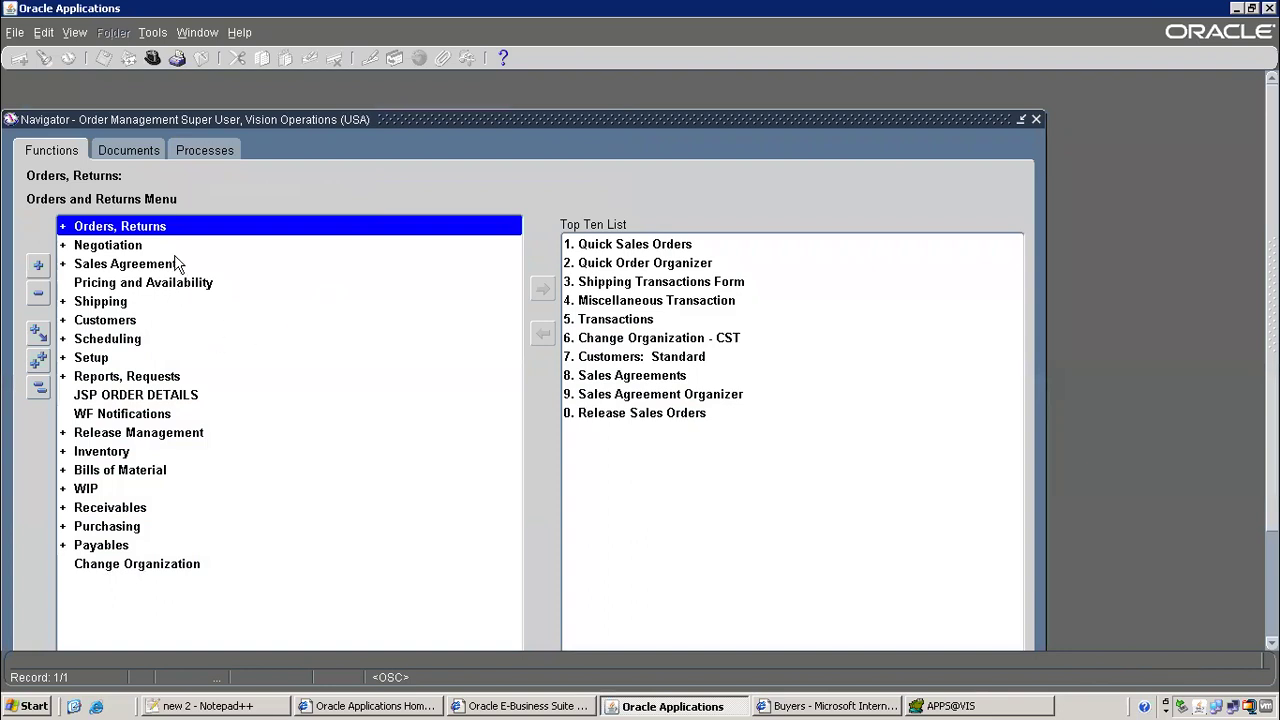
pyautogui.doubleClick(156, 226)
pyautogui.doubleClick(160, 263)
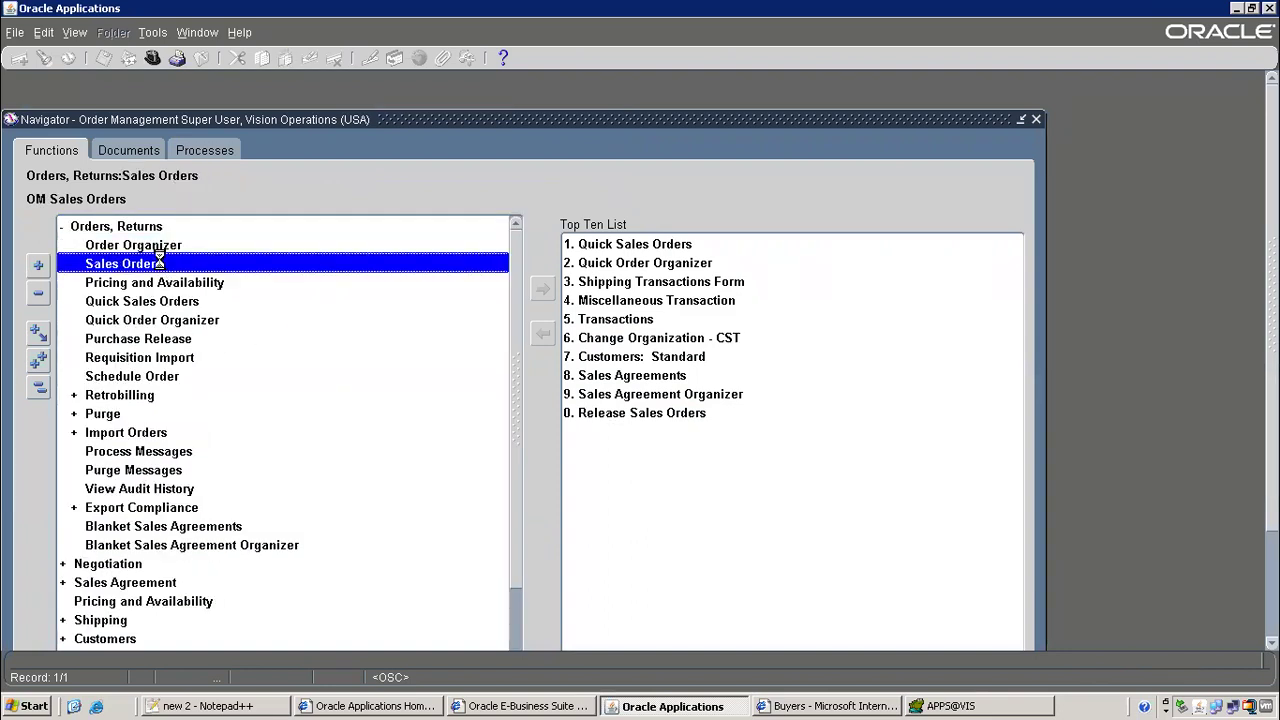
# Start a new order for customer AT&T Universal Card and save the header
pyautogui.write('at')
pyautogui.press('Tab')
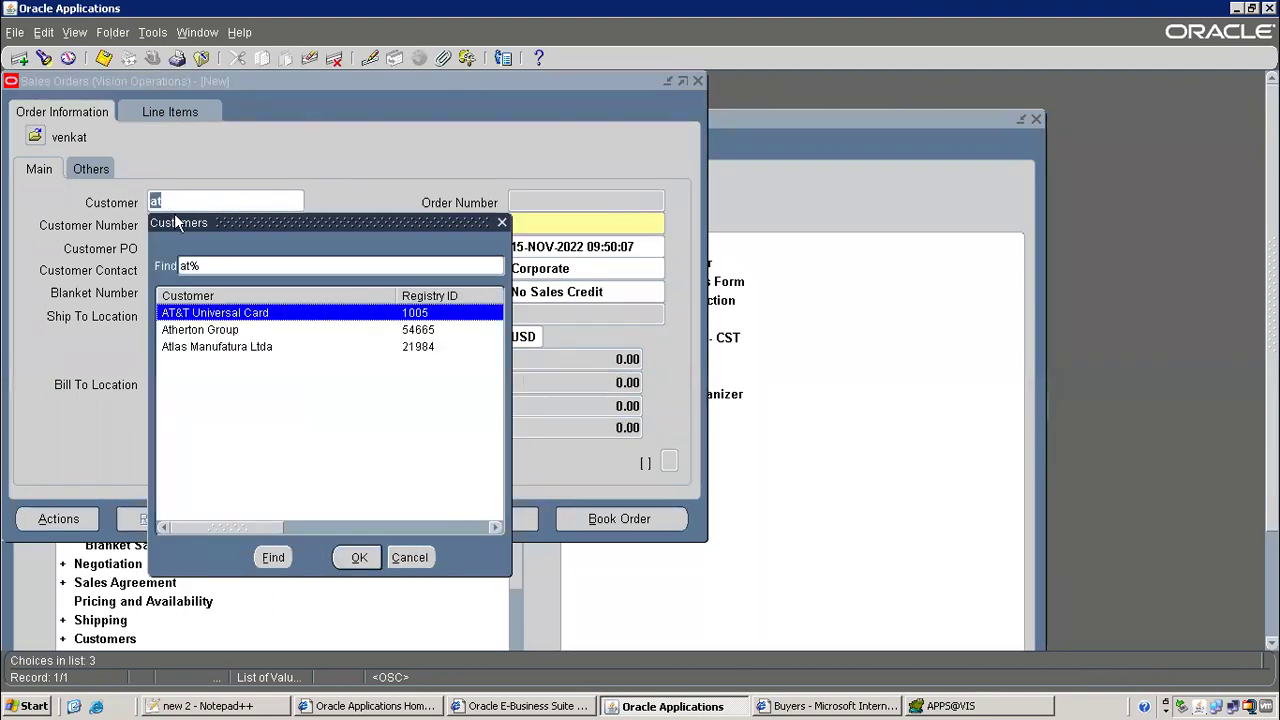
pyautogui.press('Return')
pyautogui.click(104, 58)
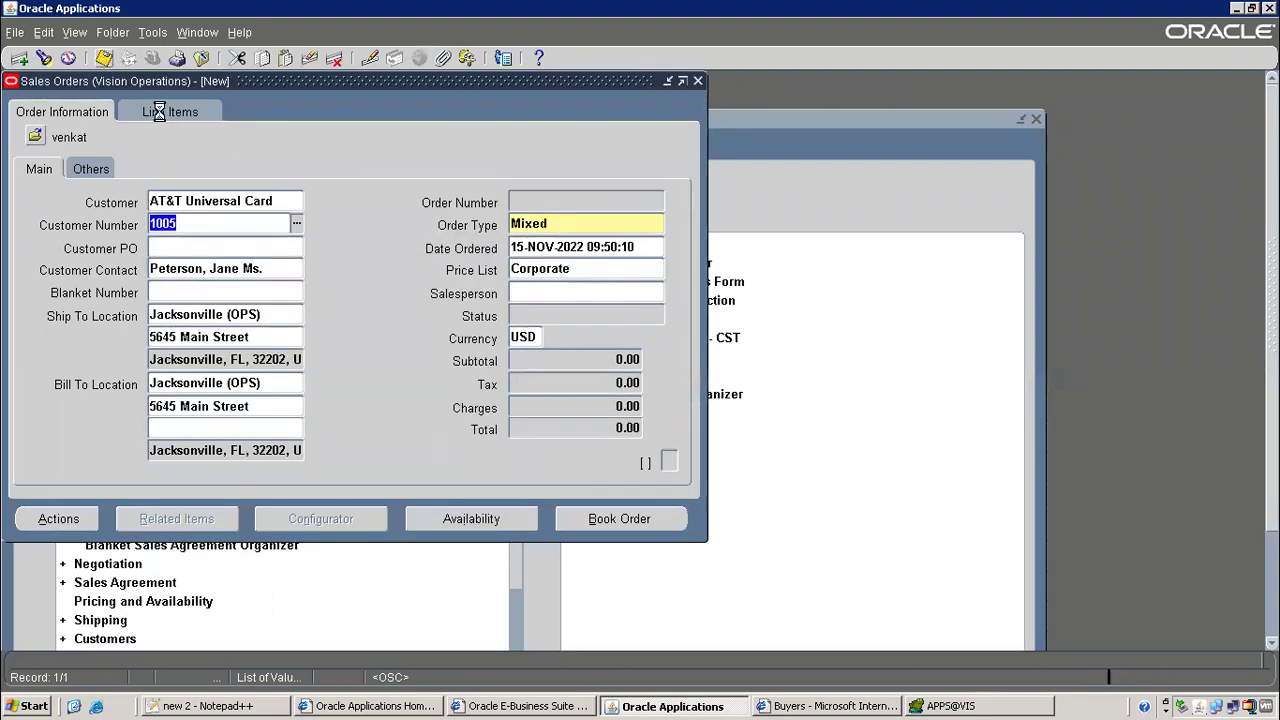
# Enter 'Back to Back Item' as the first line's ordered item and search for it
pyautogui.click(183, 111)
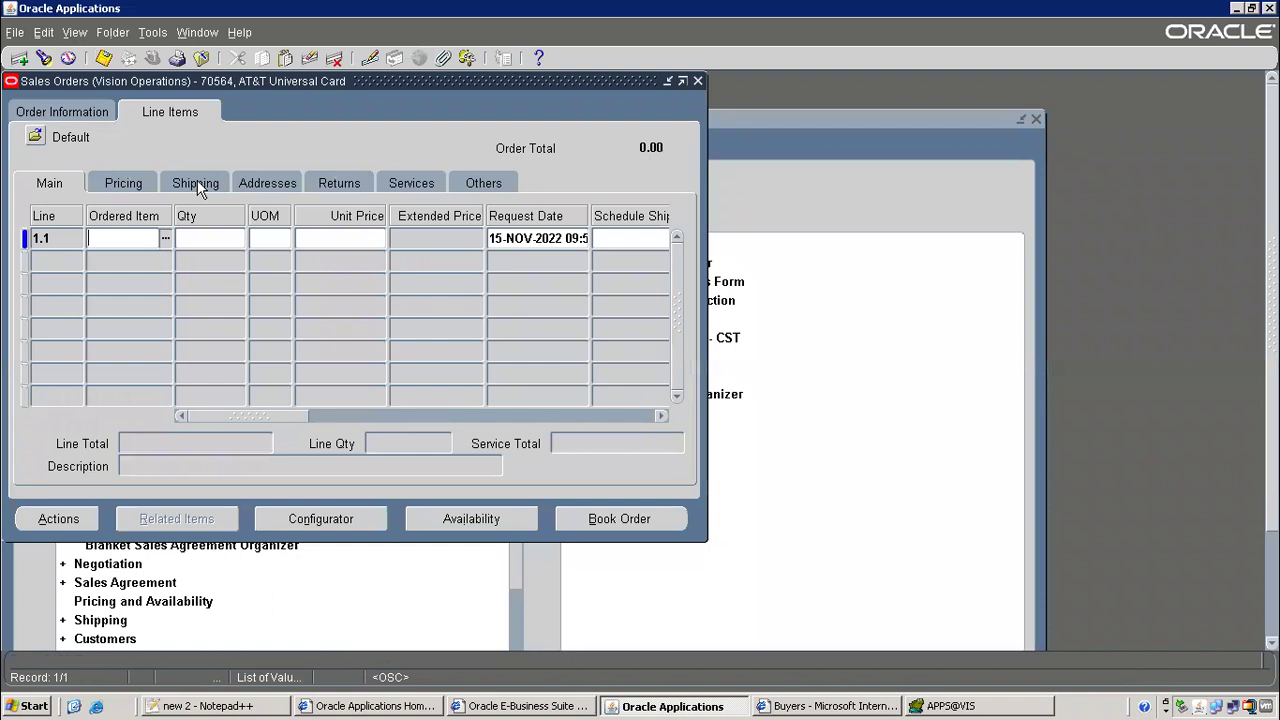
pyautogui.write('Back to Back')
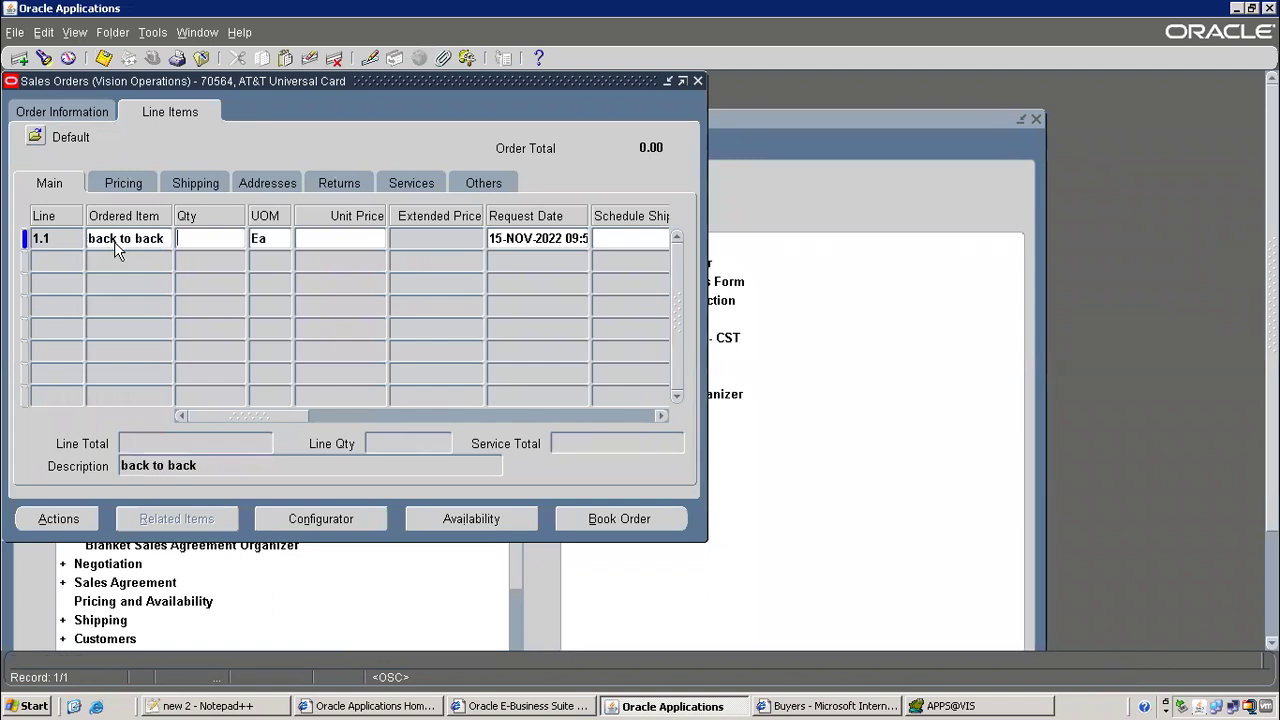
pyautogui.click(165, 248)
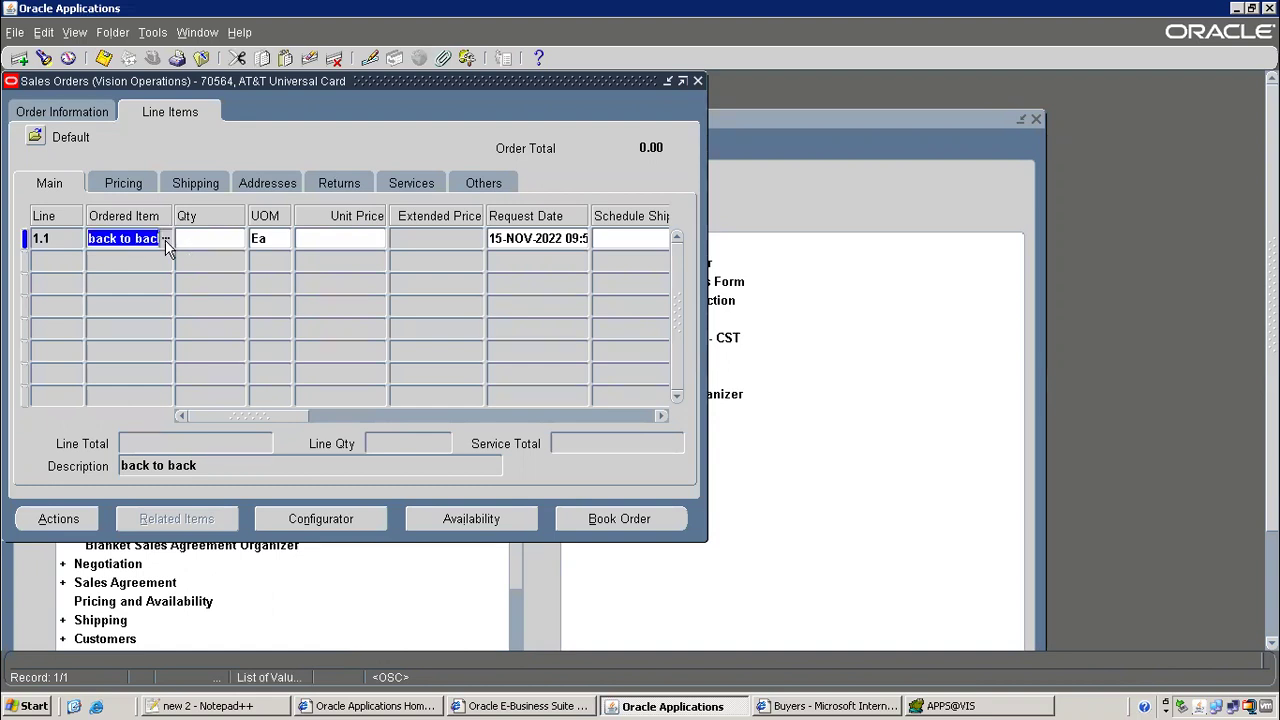
pyautogui.click(160, 245)
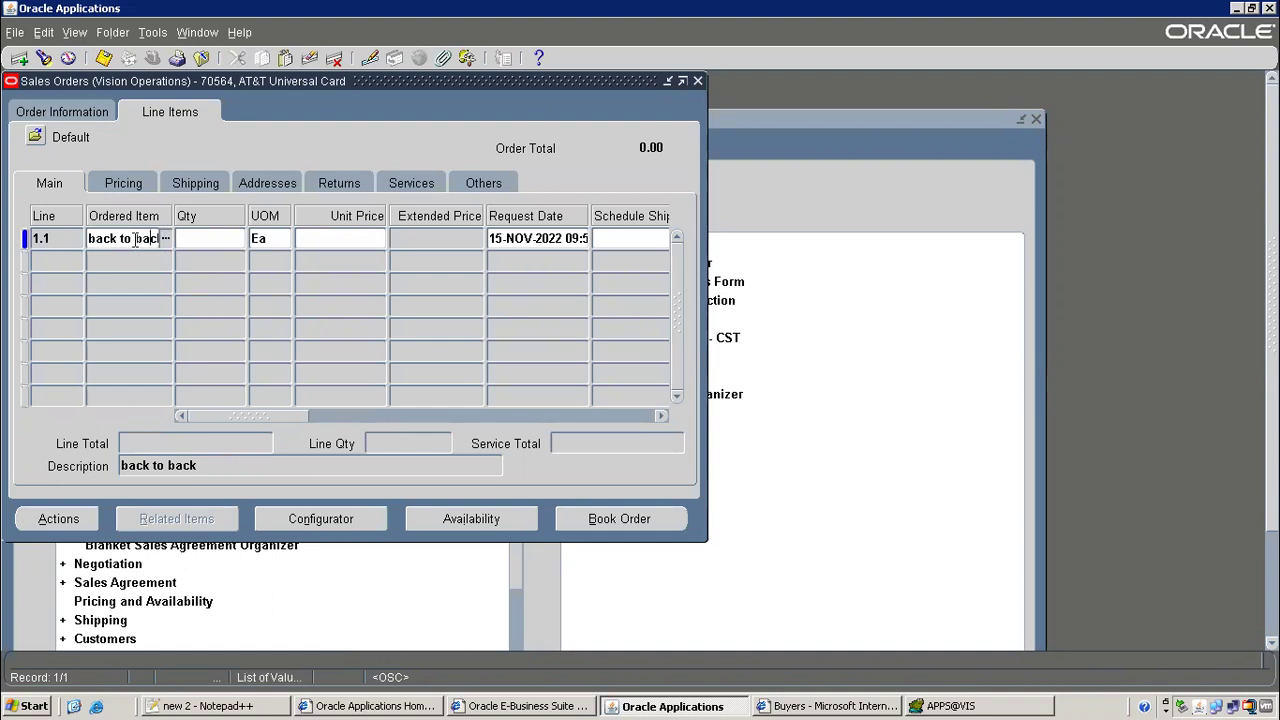
pyautogui.moveTo(125, 238); pyautogui.dragTo(152, 240)
pyautogui.click(152, 240)
pyautogui.write('Item%')
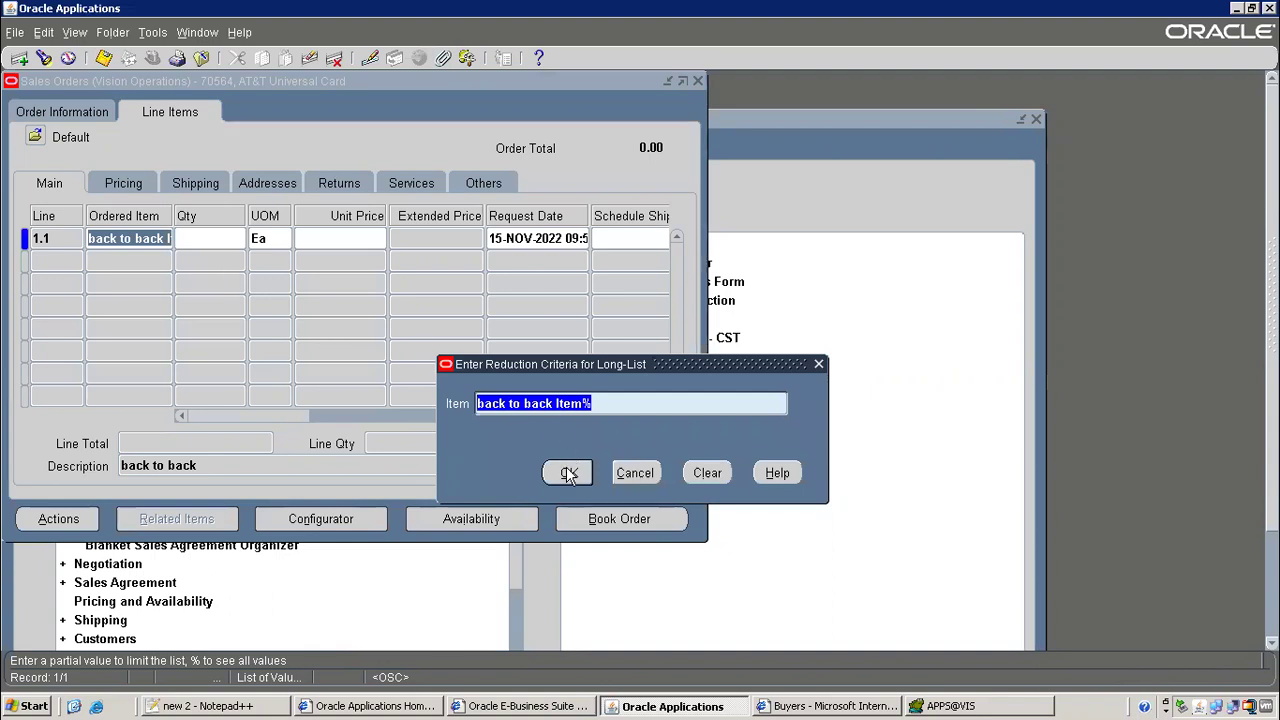
pyautogui.click(568, 466)
pyautogui.click(612, 462)
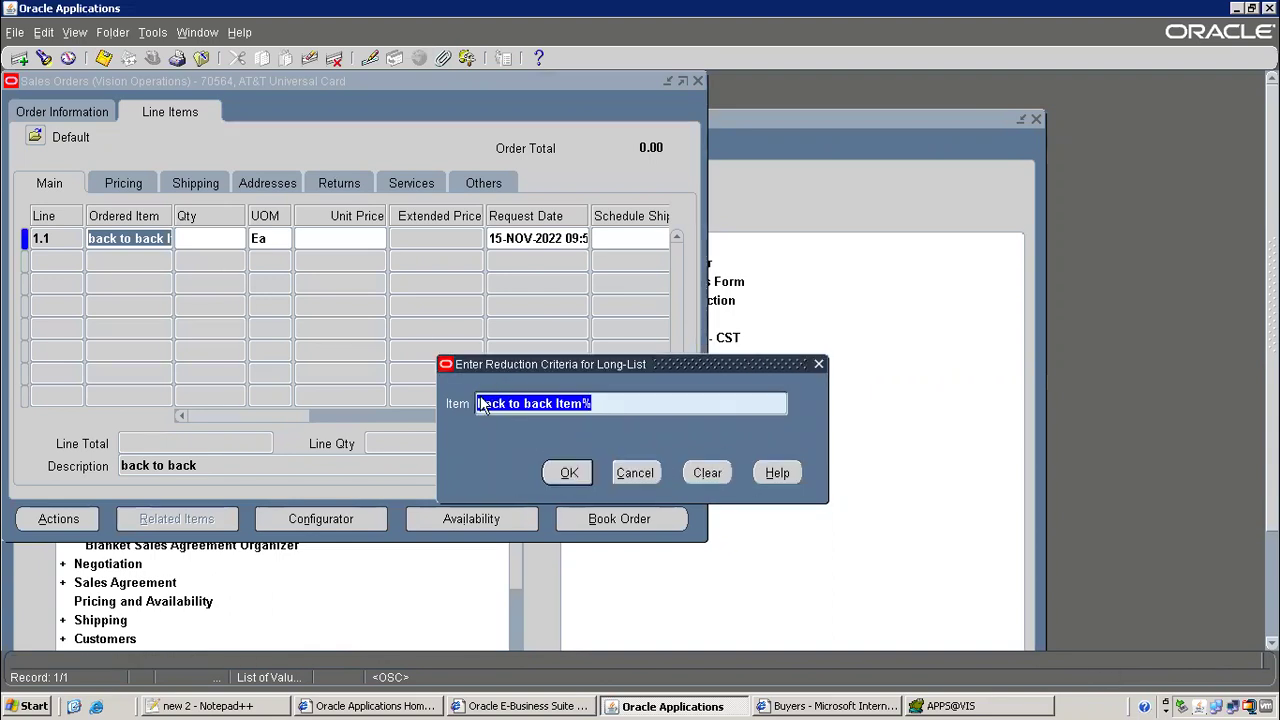
# Capitalize the item search to 'Back to Back Item' and select the matching item
pyautogui.click(480, 403)
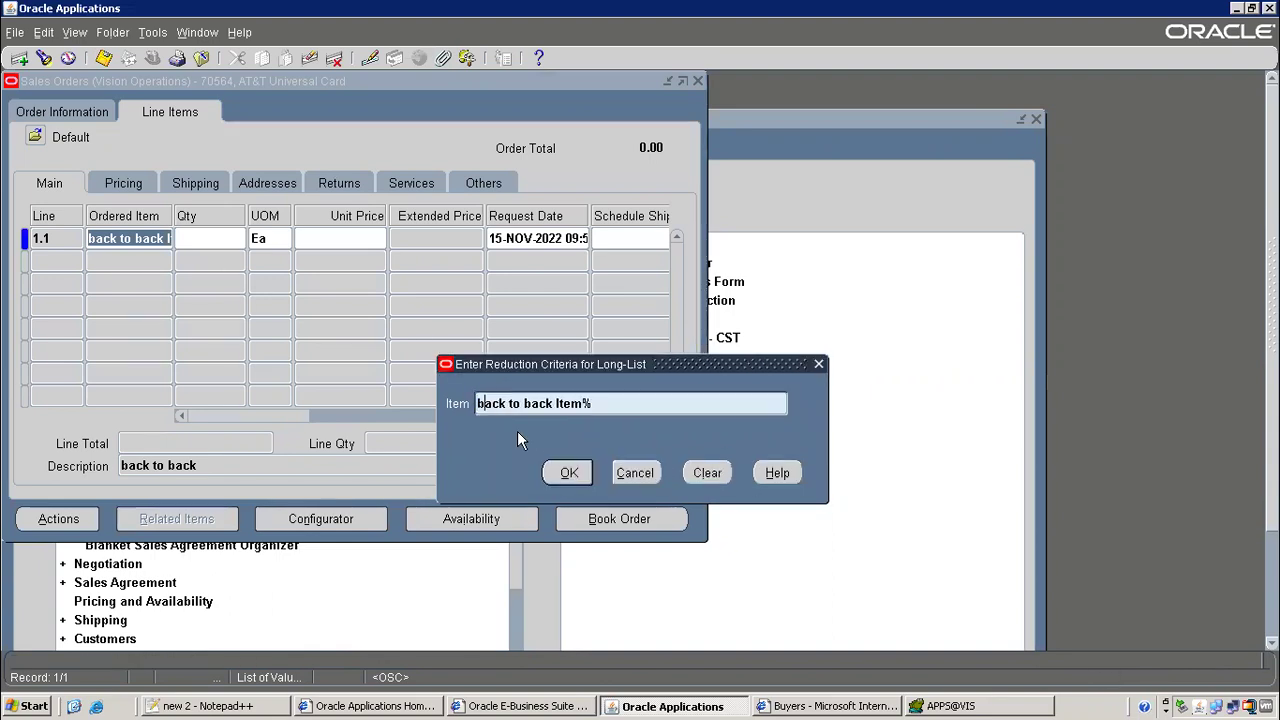
pyautogui.press('Delete')
pyautogui.write('B')
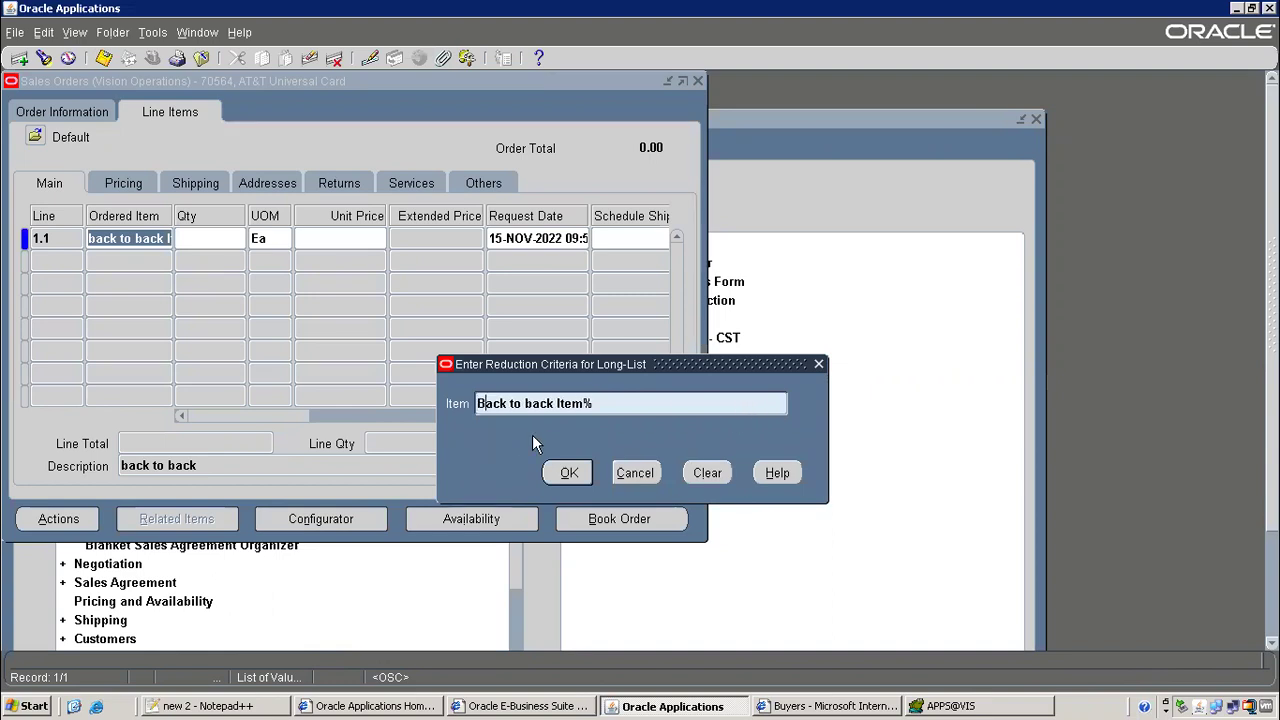
pyautogui.click(525, 403)
pyautogui.press('Delete')
pyautogui.write('B')
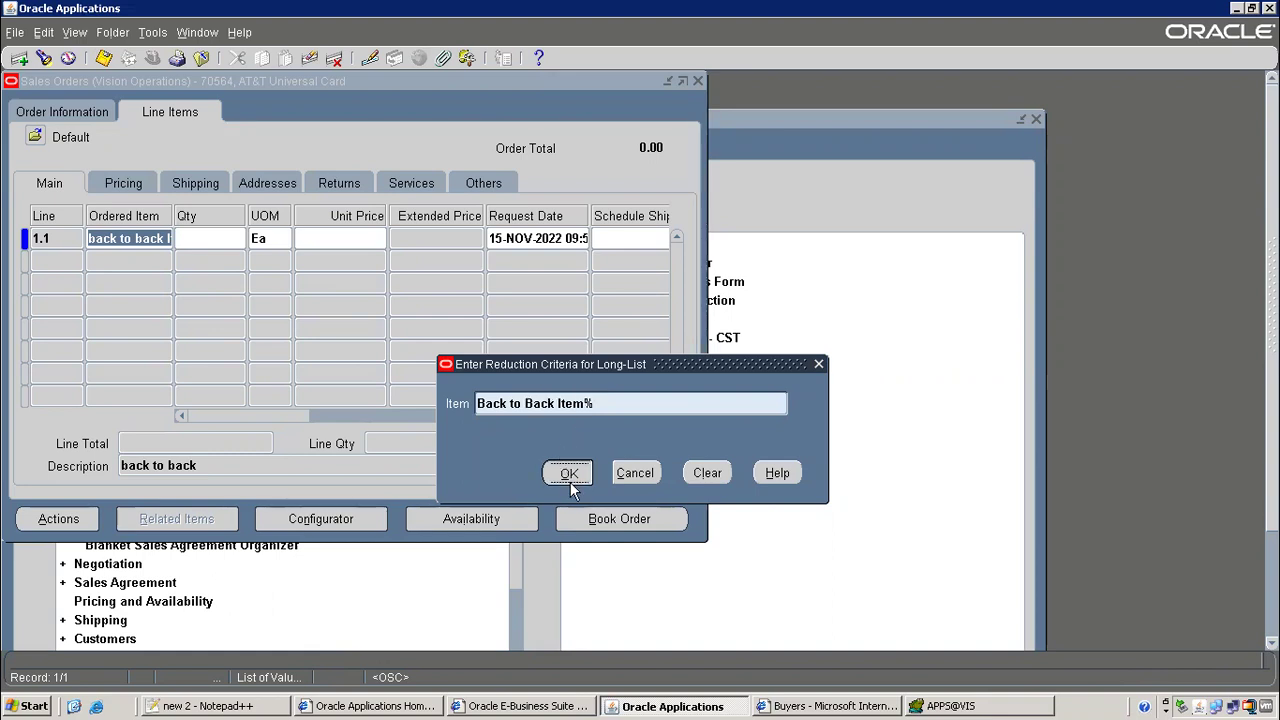
pyautogui.click(570, 478)
# Set the line quantity to 3, save, and check availability showing 0 on hand
pyautogui.write('3')
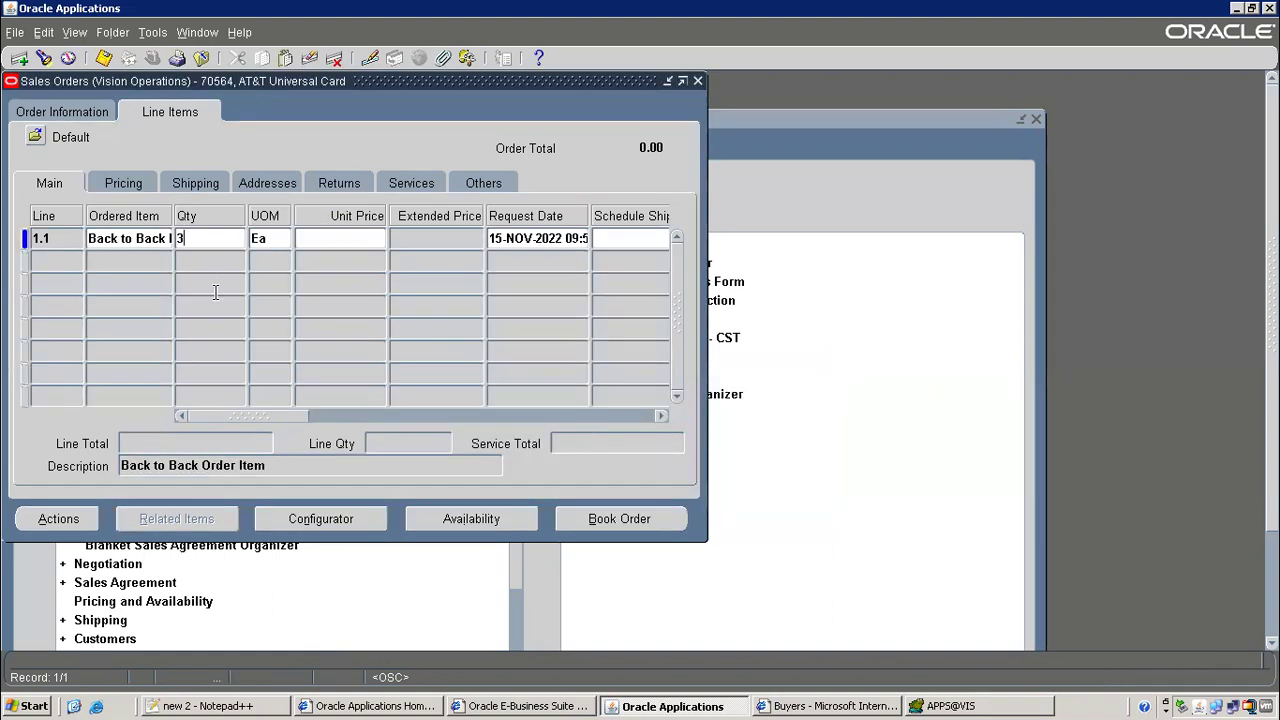
pyautogui.press('Tab')
pyautogui.click(103, 57)
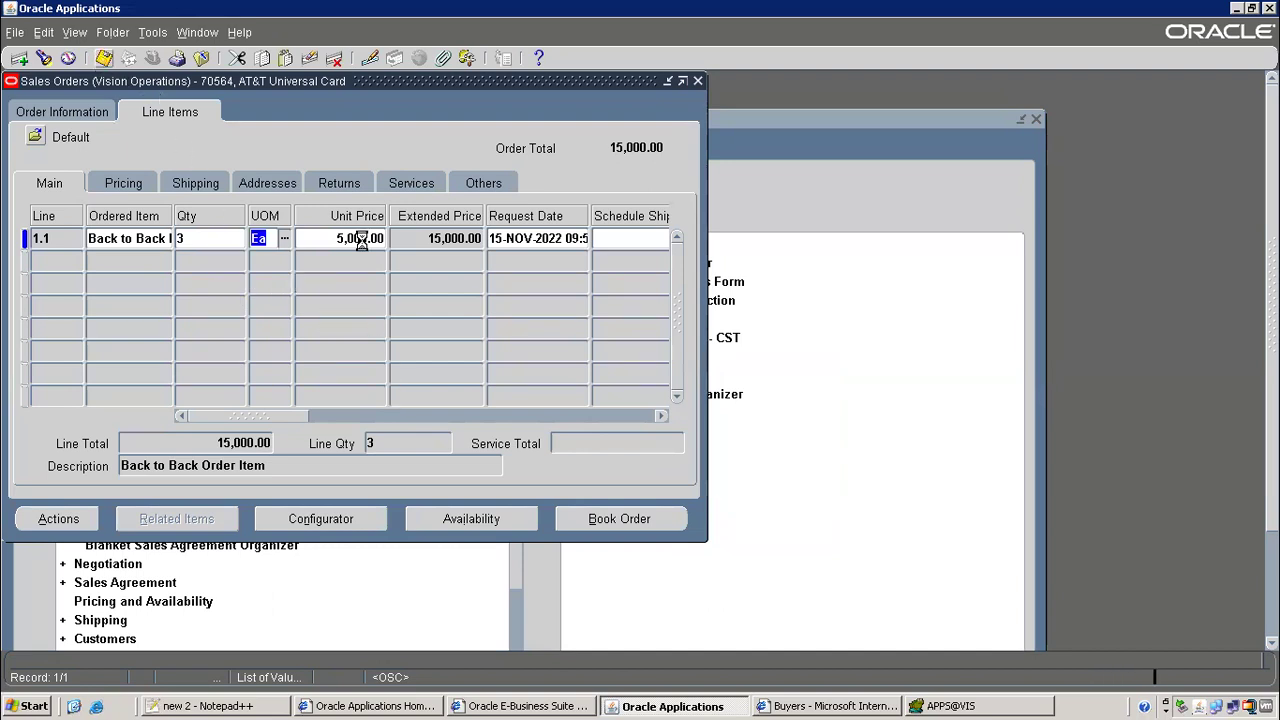
pyautogui.click(514, 519)
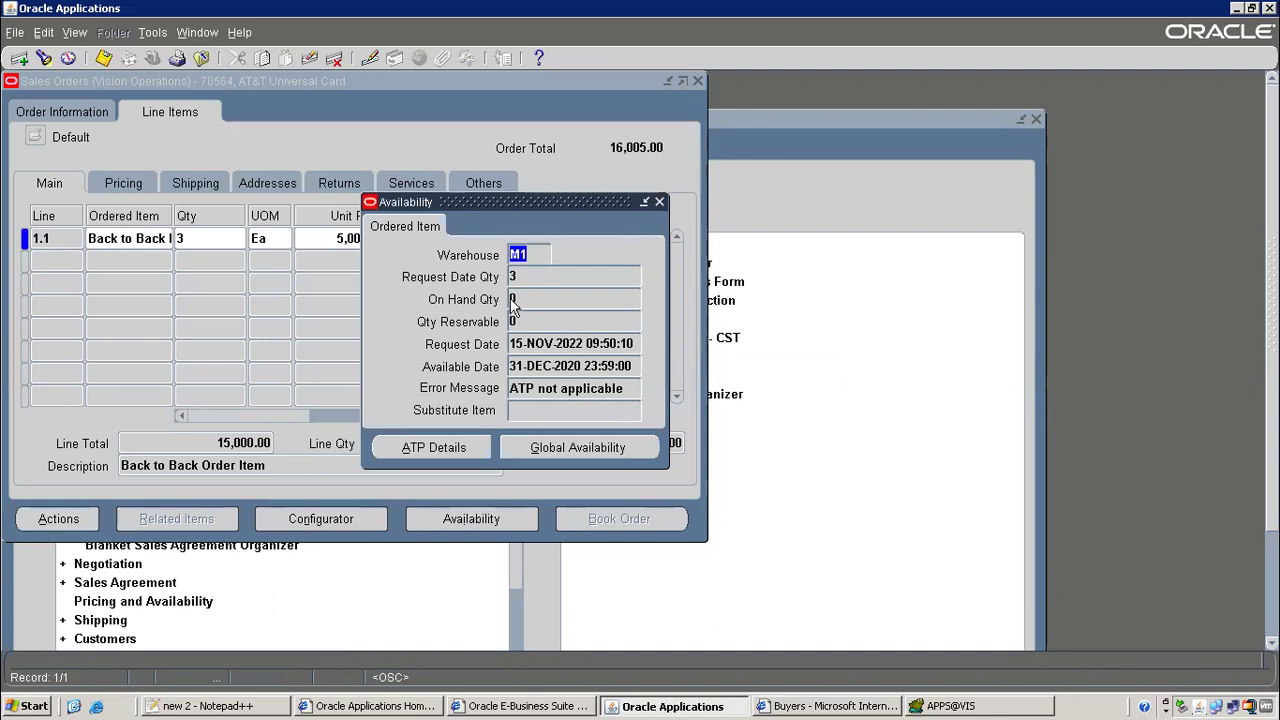
pyautogui.click(524, 291)
pyautogui.click(658, 203)
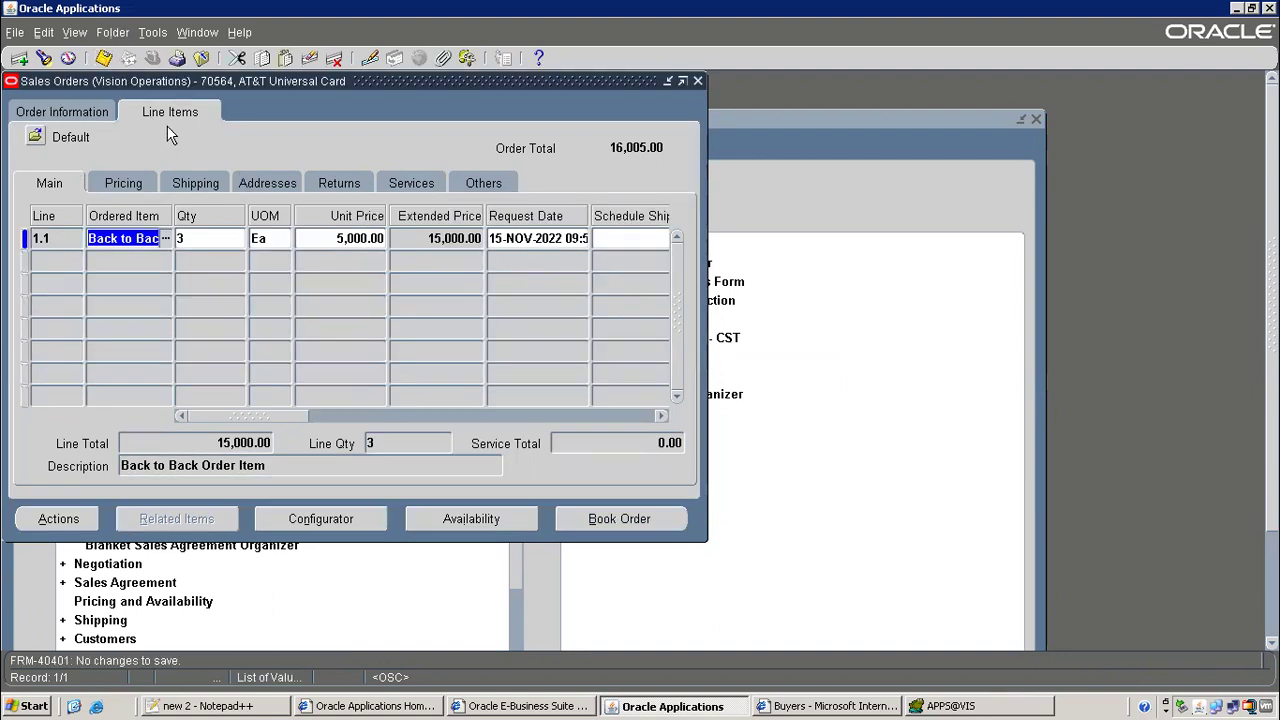
# Copy order number 70564 from the header into the Notepad++ notes
pyautogui.click(88, 111)
pyautogui.doubleClick(552, 203)
pyautogui.rightClick(552, 203)
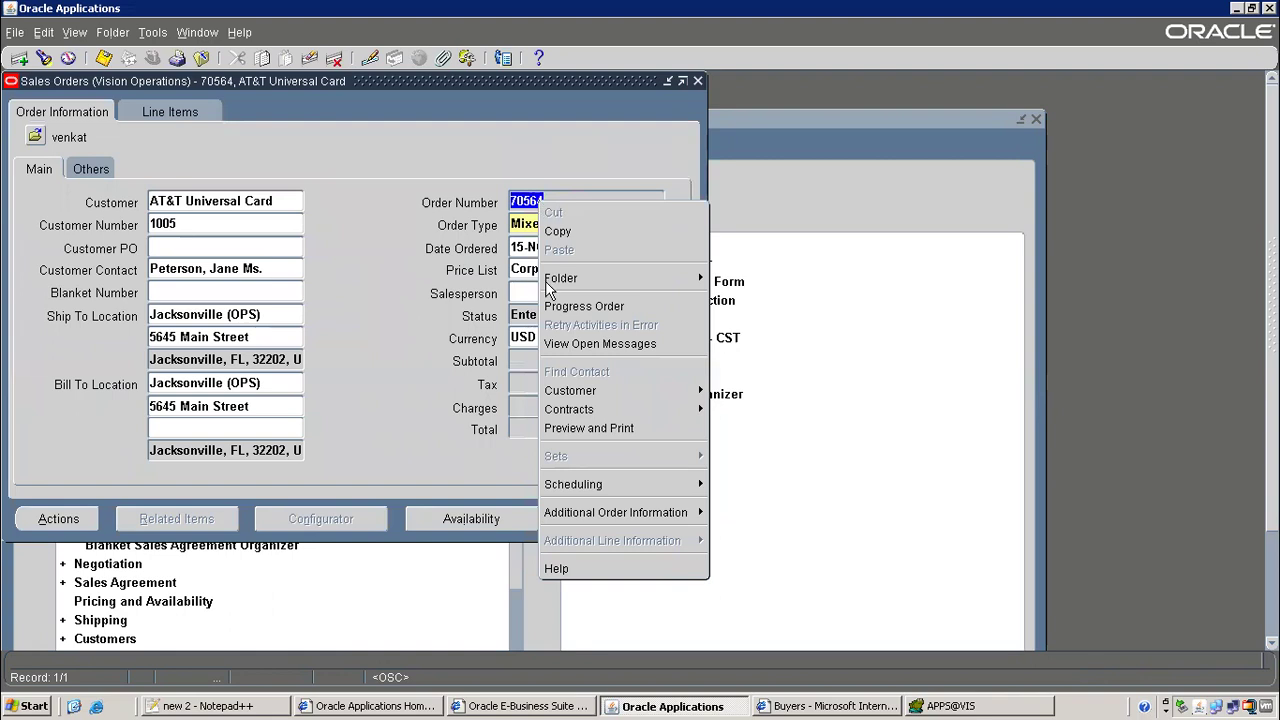
pyautogui.click(585, 230)
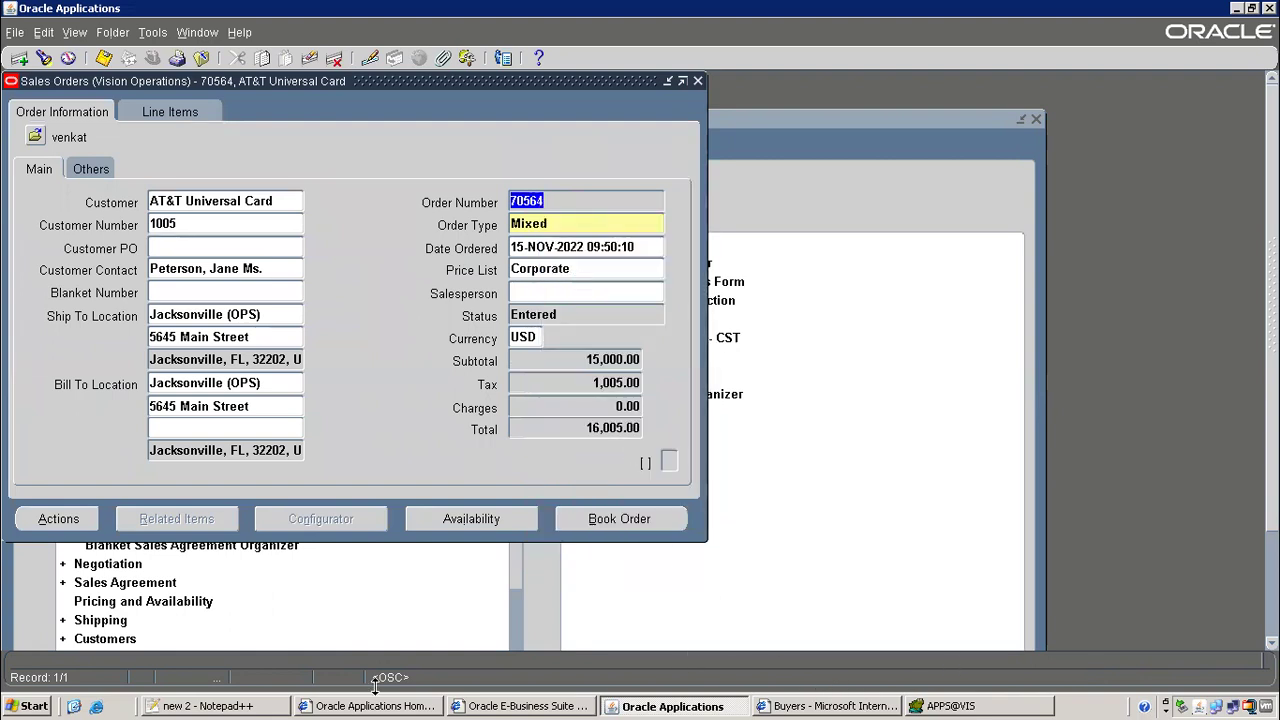
pyautogui.click(265, 706)
pyautogui.click(372, 364)
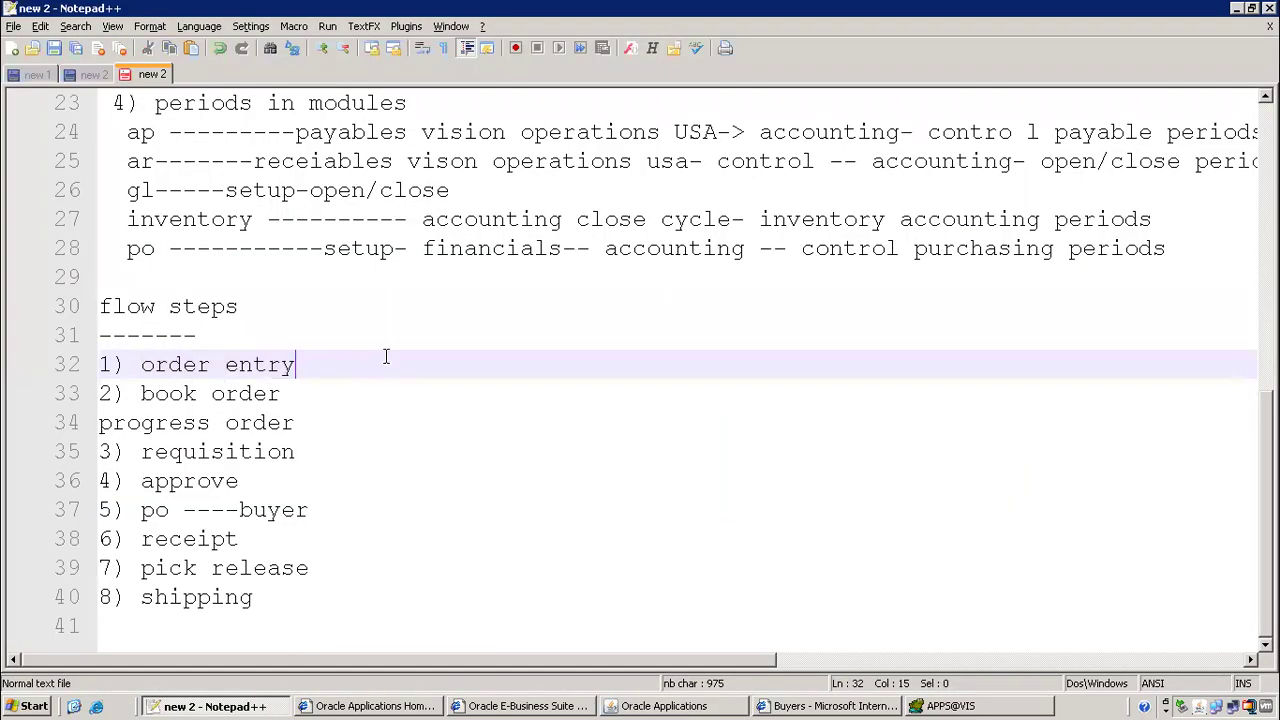
# Log order 70564 with header and line status 'entered' on the order entry step
pyautogui.write('---')
pyautogui.hotkey('ctrl', 'v')
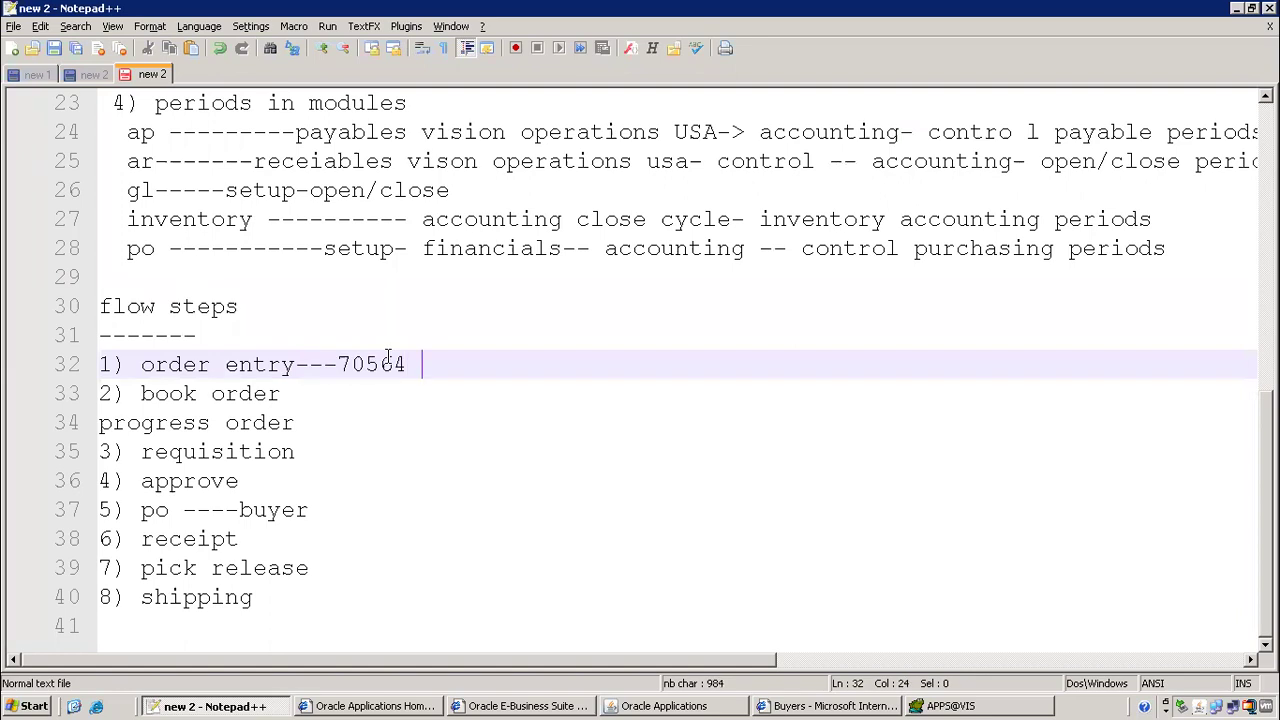
pyautogui.write('h--            l --- enterd')
pyautogui.press('BackSpace')
pyautogui.write('ed           l ---')
pyautogui.click(935, 364)
pyautogui.write('entered')
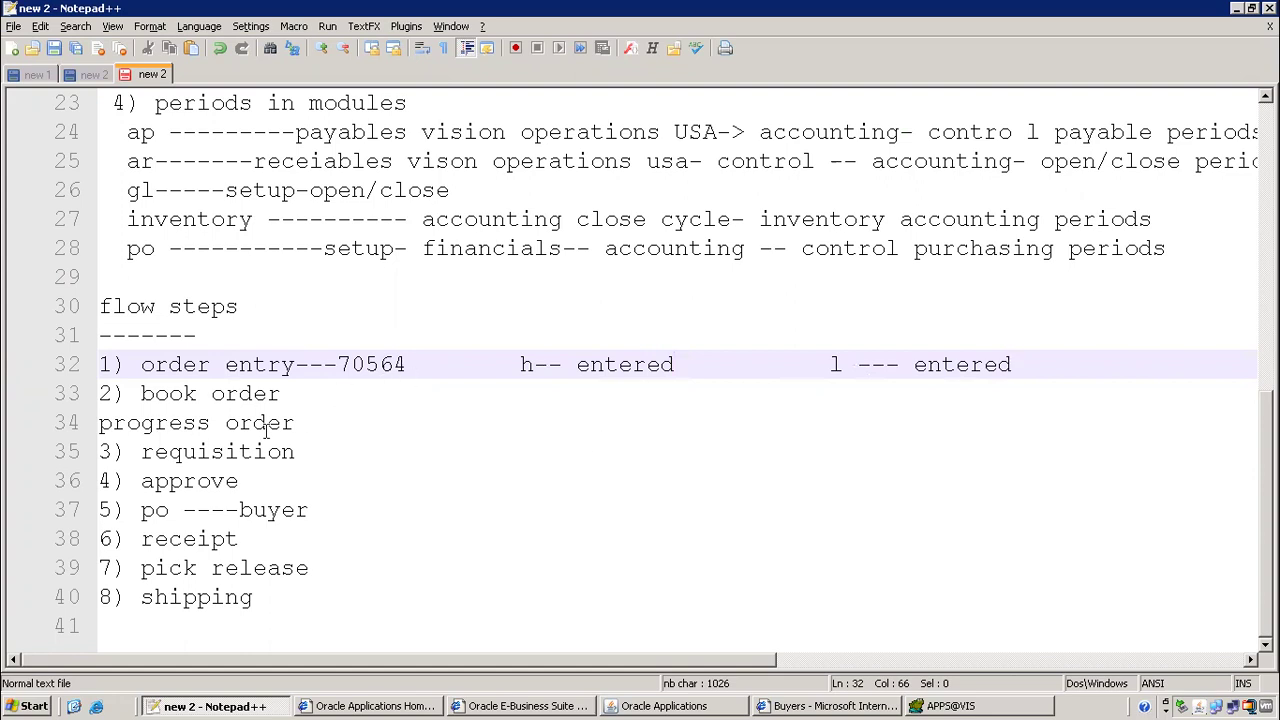
# Add a dashed leader after the 'book order' step
pyautogui.moveTo(174, 484); pyautogui.dragTo(279, 484)
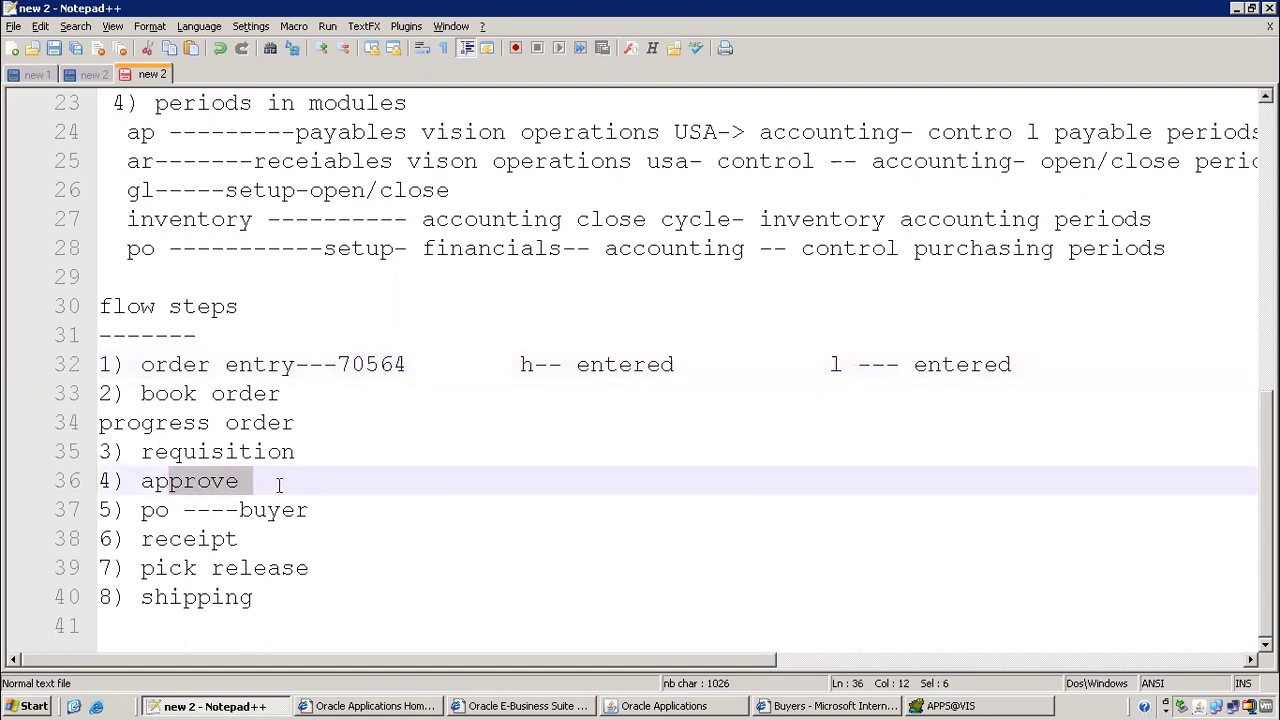
pyautogui.moveTo(158, 396); pyautogui.dragTo(323, 397)
pyautogui.click(374, 402)
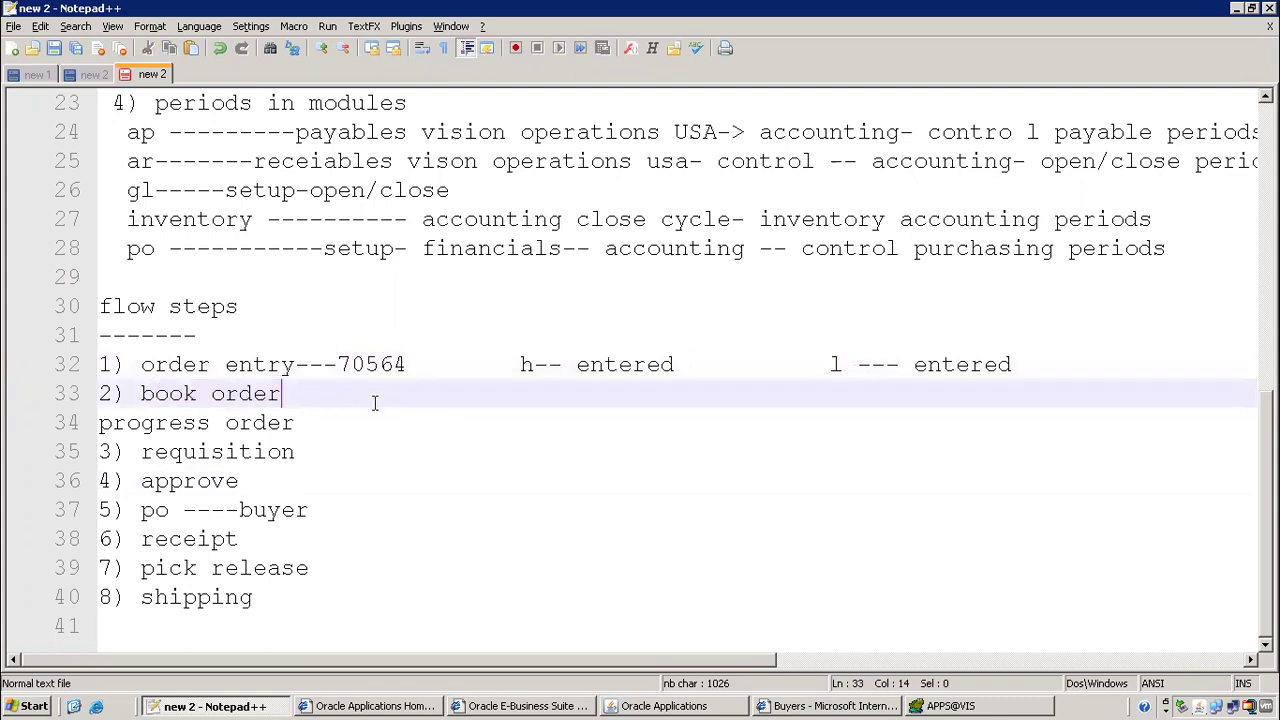
pyautogui.write('-----------')
# Save sales order 70564 and book it, continuing past the reservation warning
pyautogui.click(708, 706)
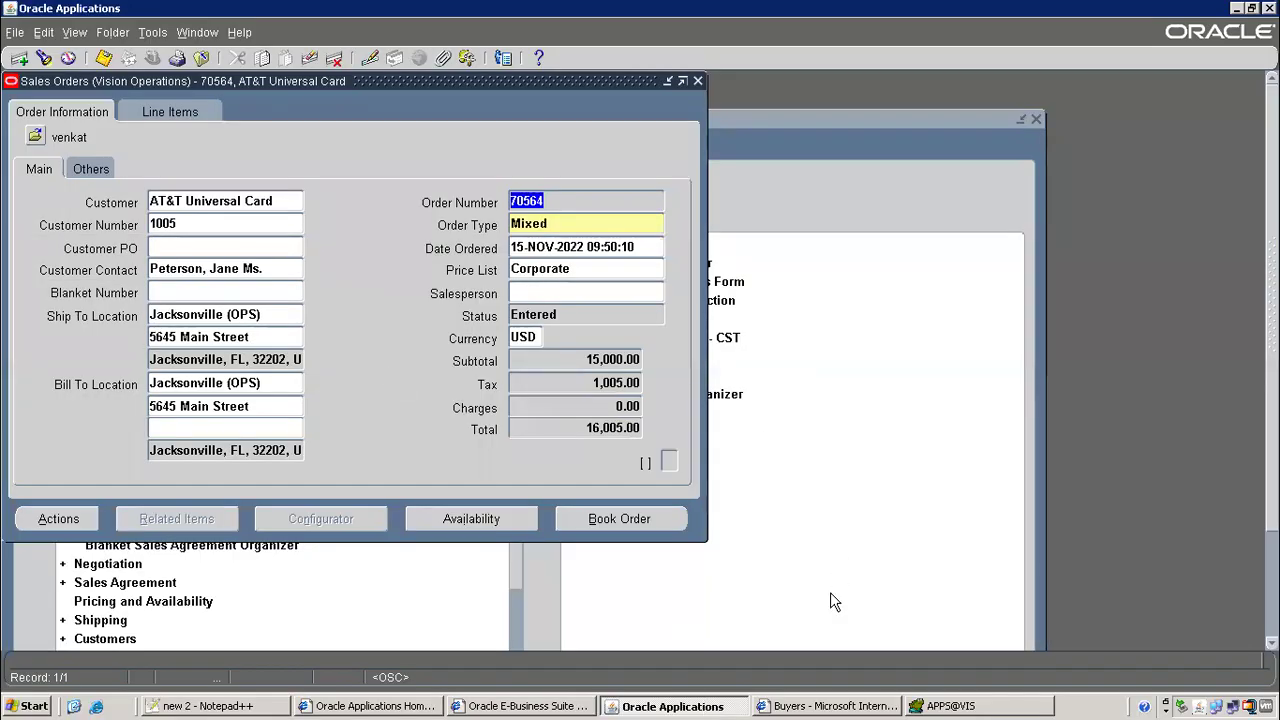
pyautogui.click(91, 170)
pyautogui.click(185, 112)
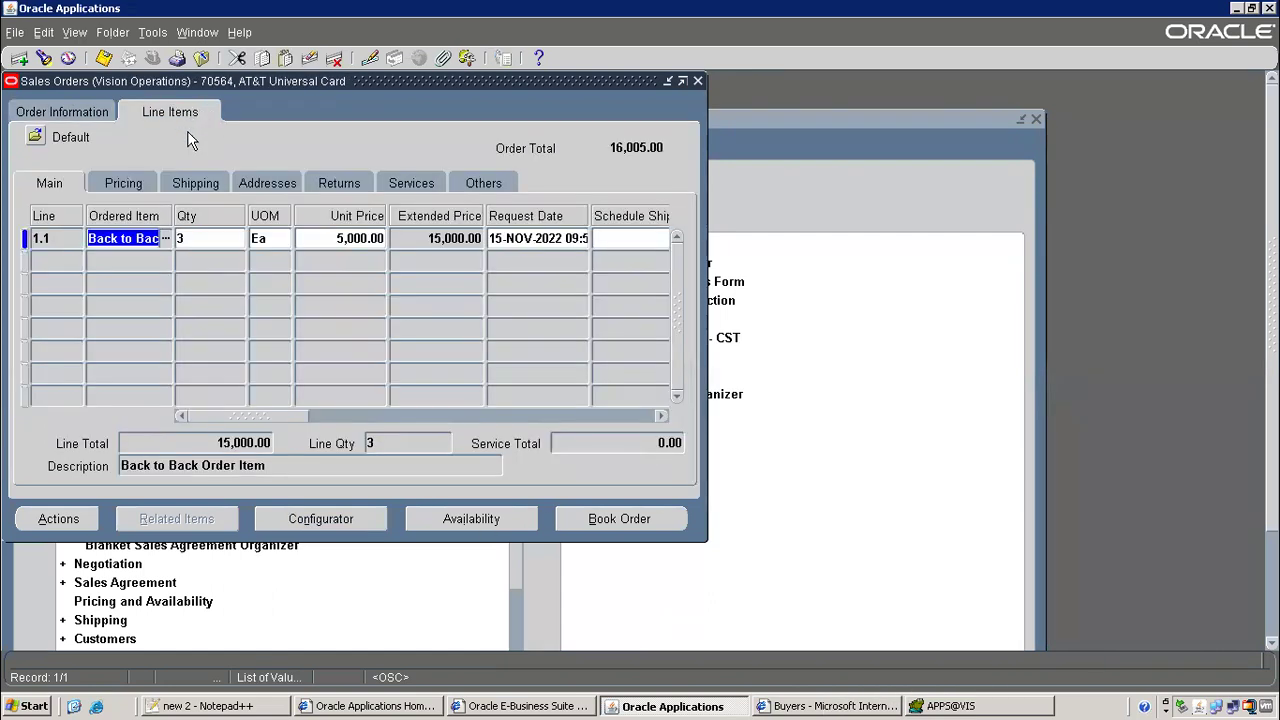
pyautogui.moveTo(281, 414); pyautogui.dragTo(368, 417)
pyautogui.click(437, 234)
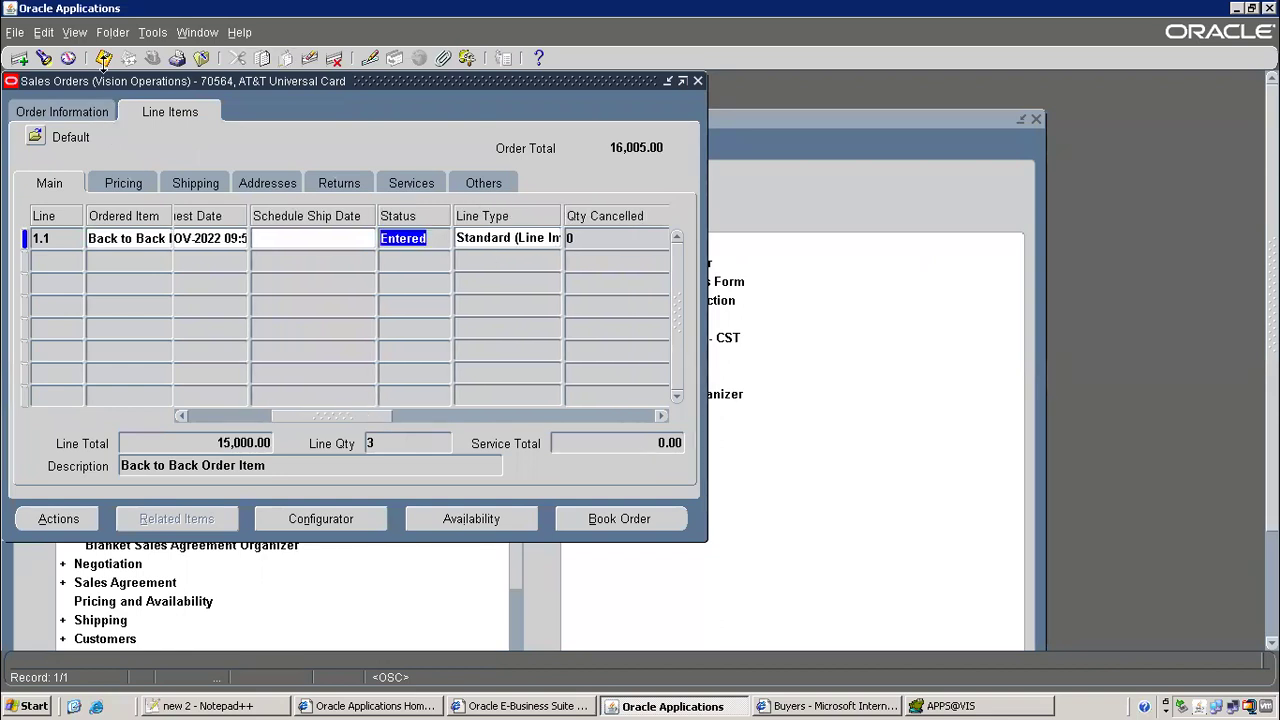
pyautogui.click(103, 58)
pyautogui.click(600, 519)
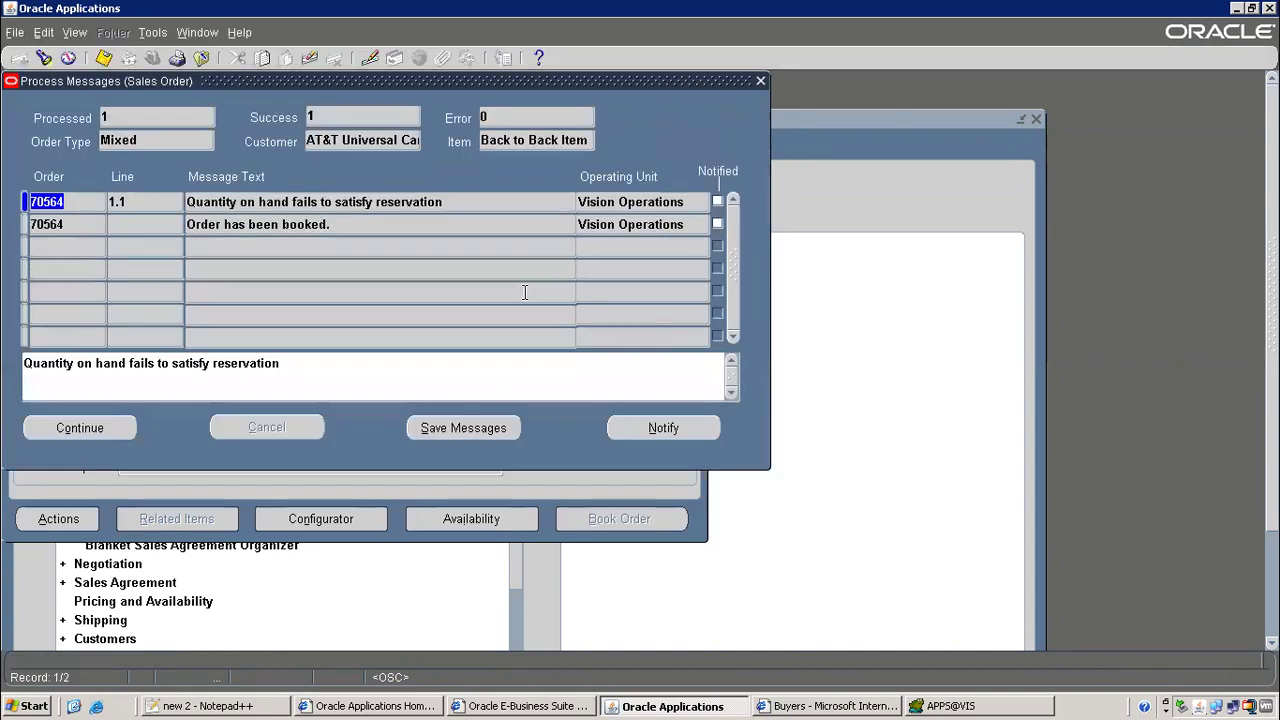
pyautogui.click(356, 202)
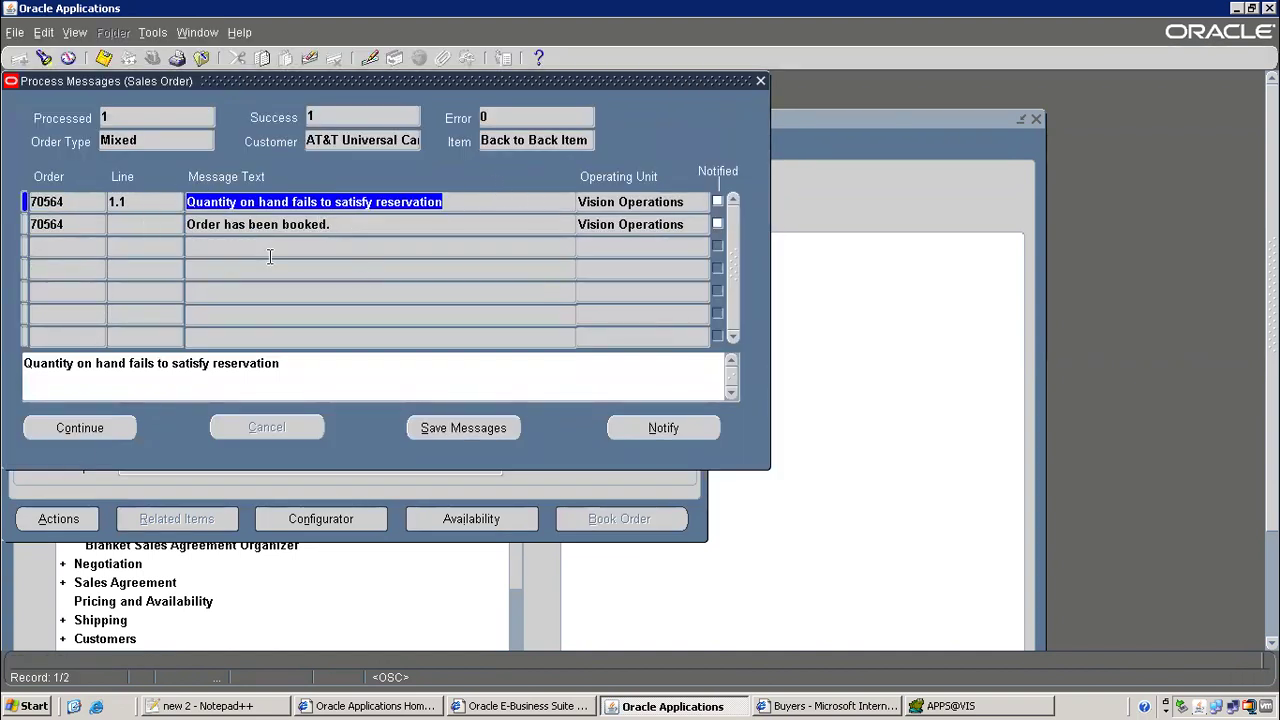
pyautogui.click(80, 428)
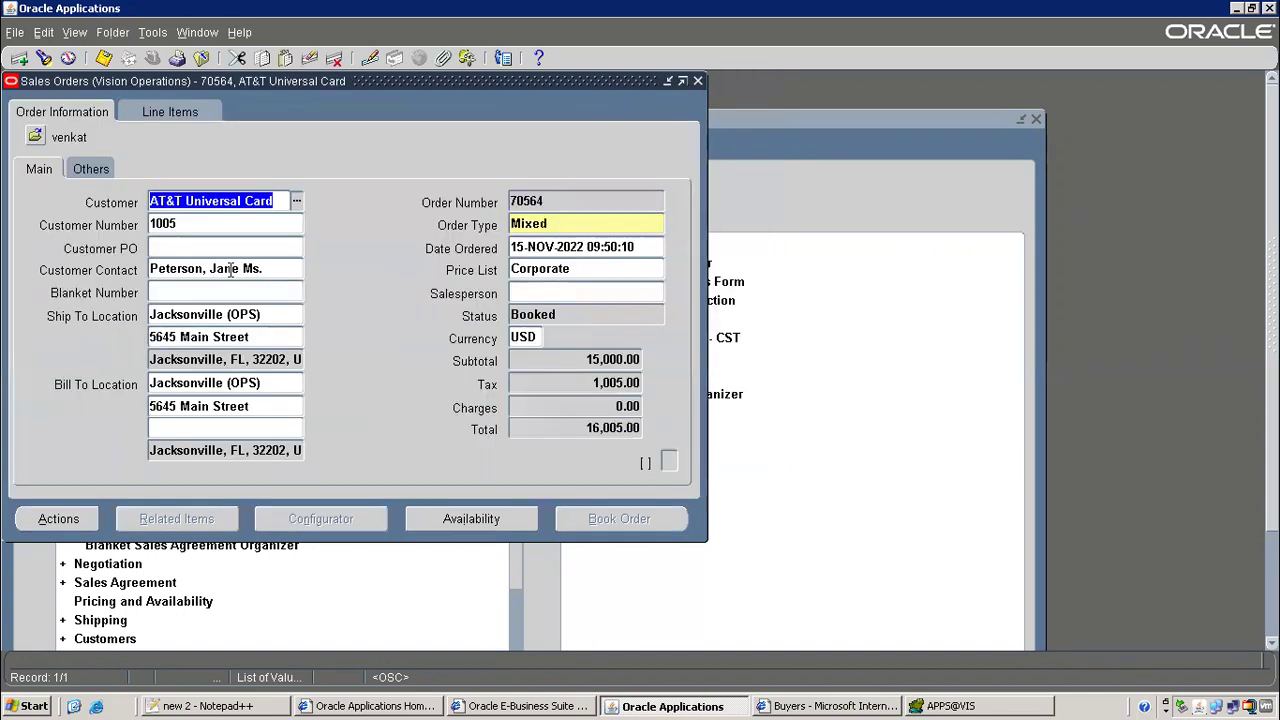
# Copy line 1.1's Supply Eligible status and return to the notes
pyautogui.click(163, 106)
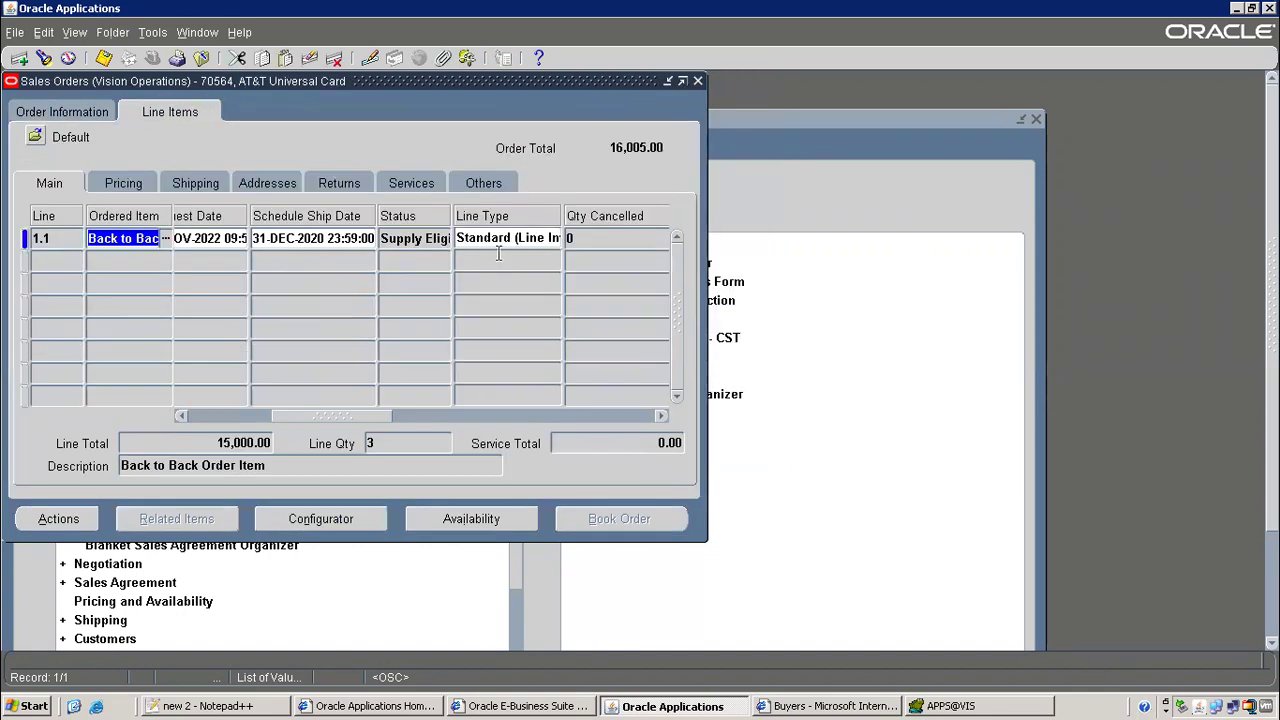
pyautogui.click(395, 238)
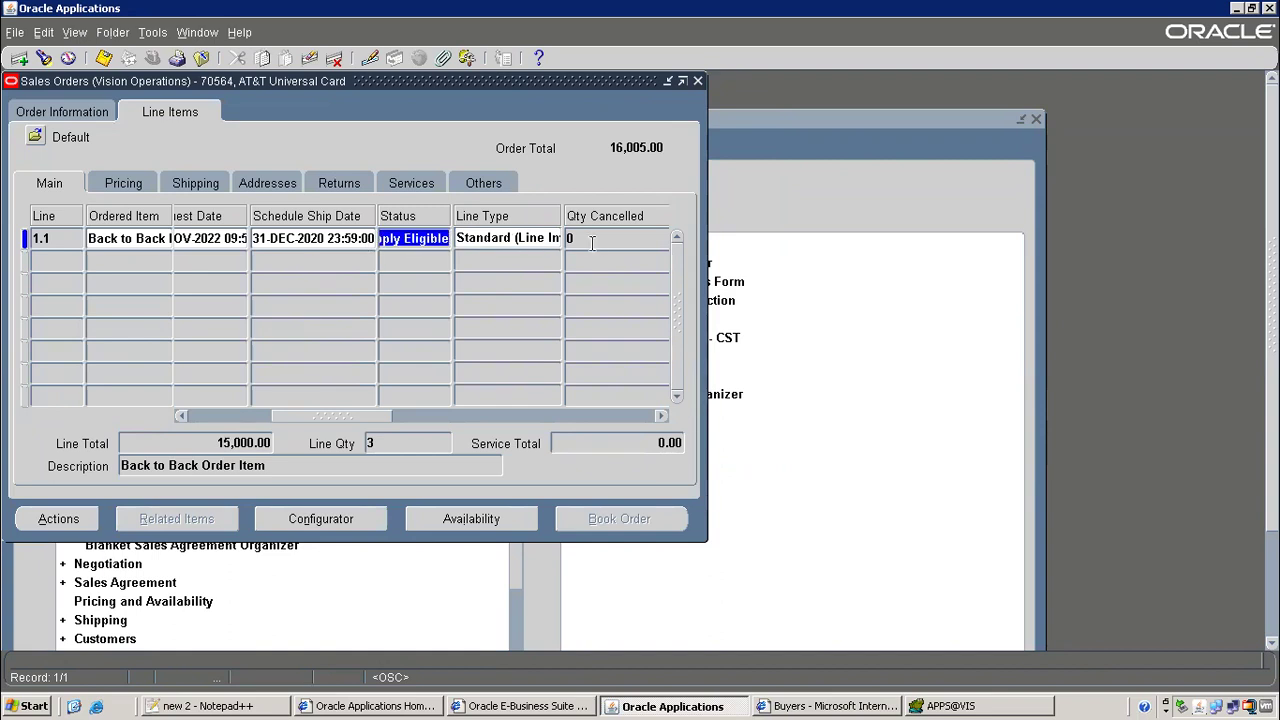
pyautogui.rightClick(423, 239)
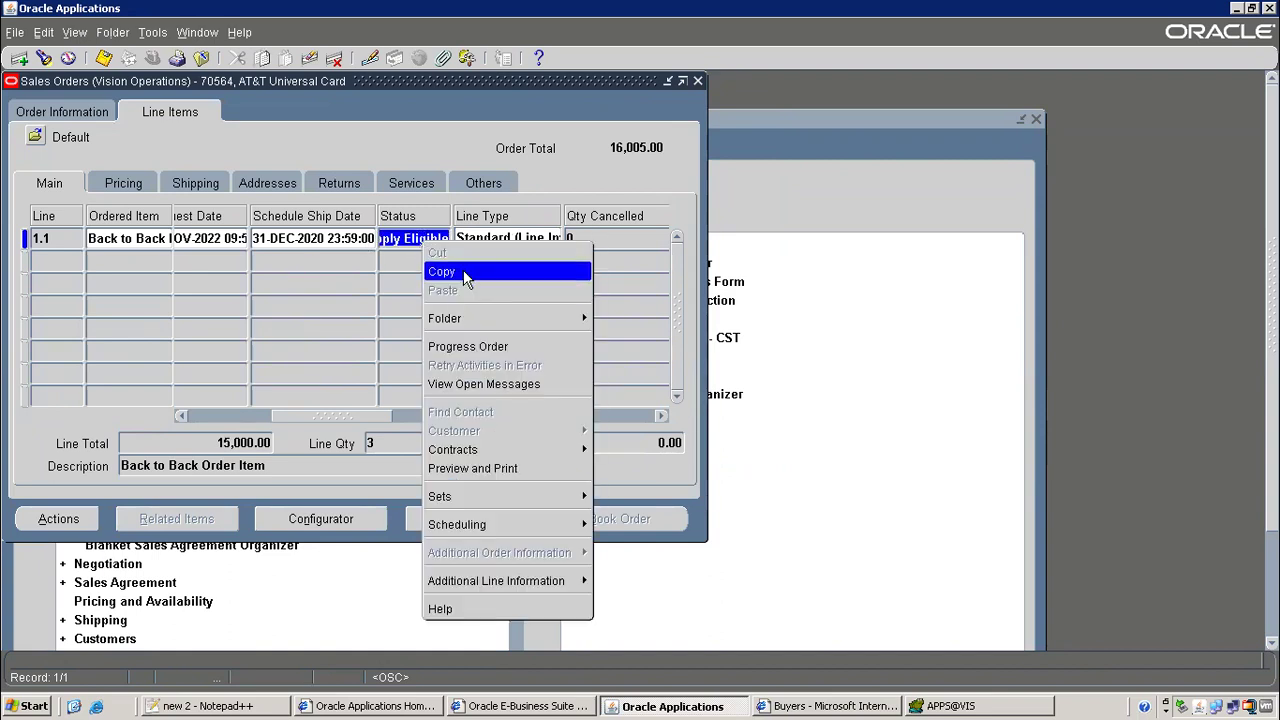
pyautogui.click(448, 273)
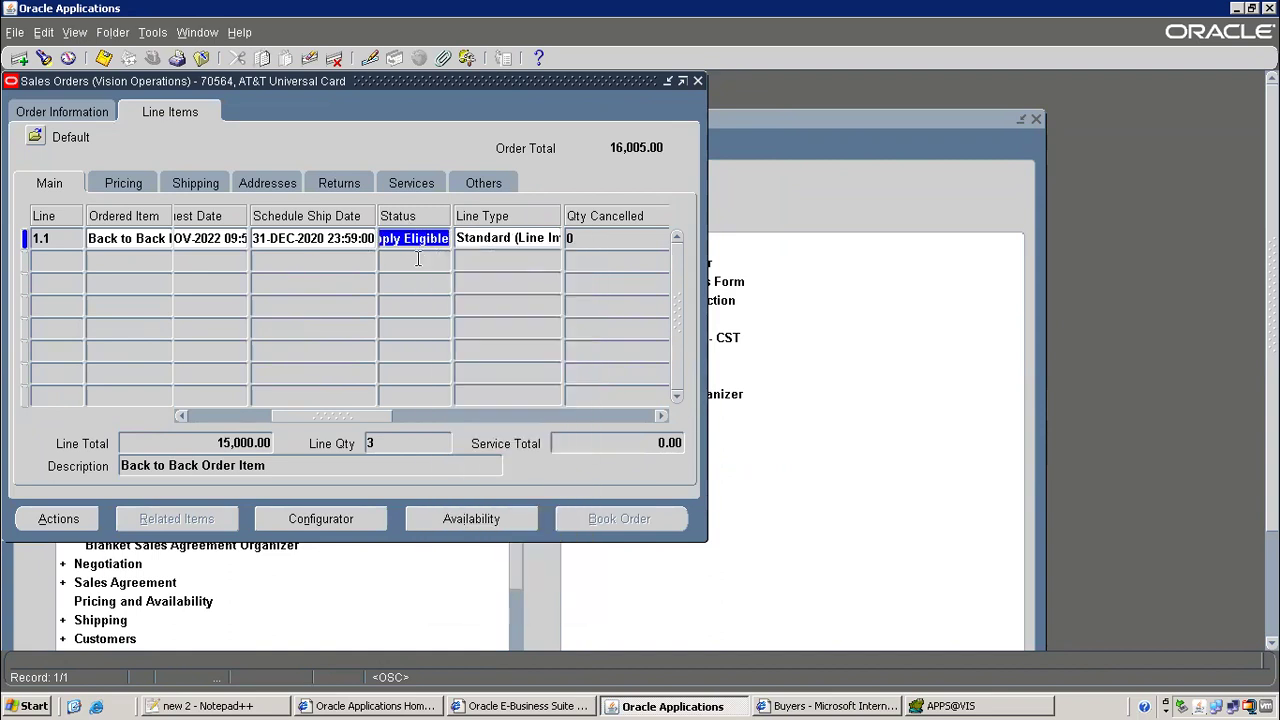
pyautogui.click(200, 706)
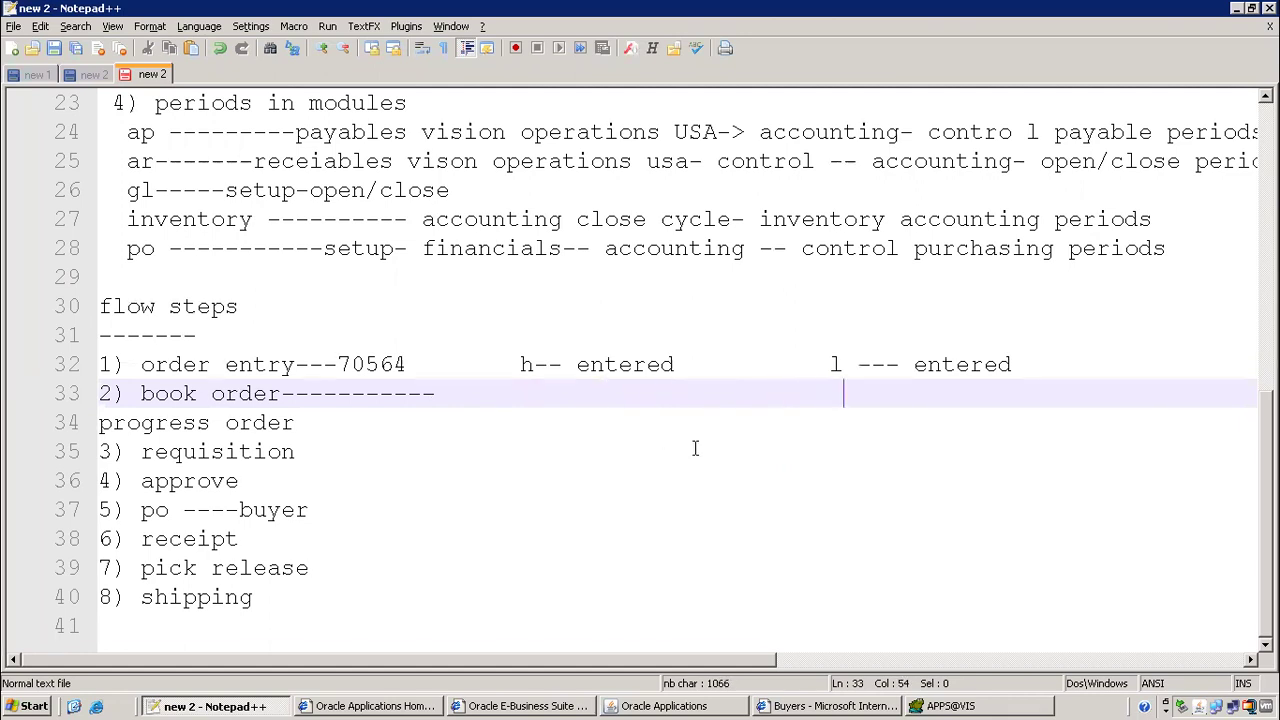
# Record 'h- booked' and 'l- Supply Eligible' on the book order line
pyautogui.write('l-  Supply Eligible')
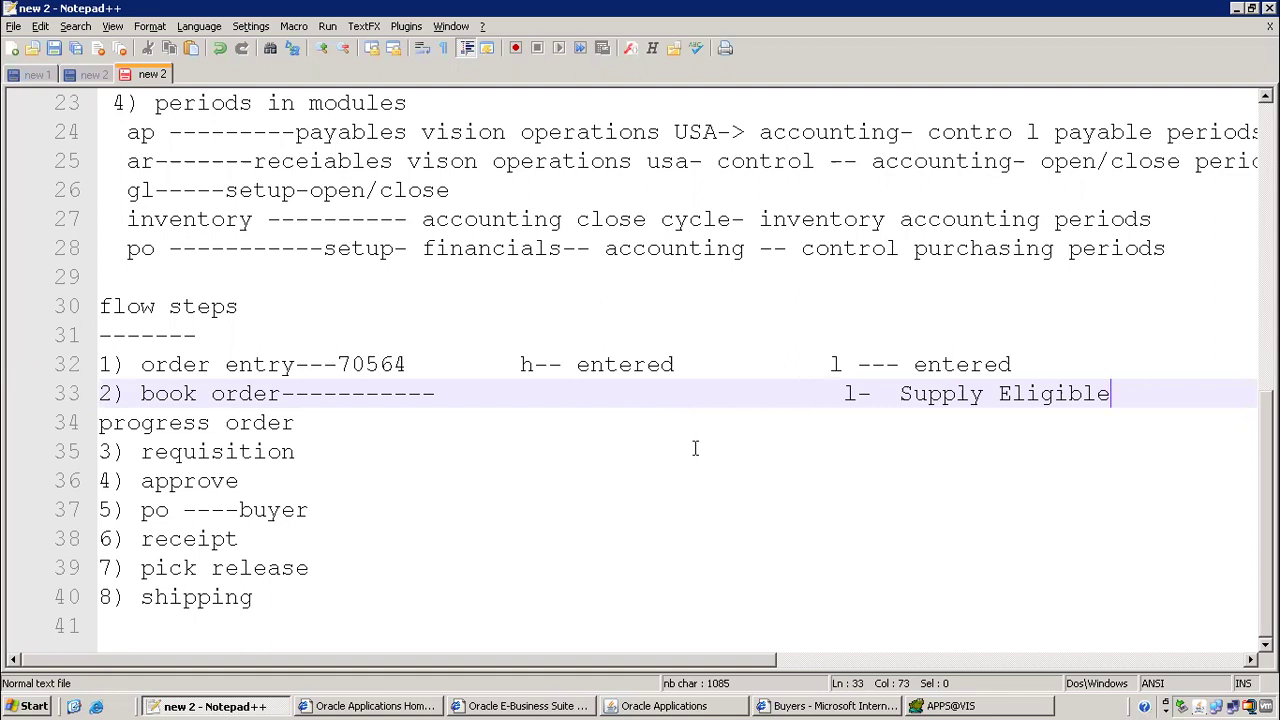
pyautogui.click(534, 393)
pyautogui.click(520, 393)
pyautogui.write('h- booked')
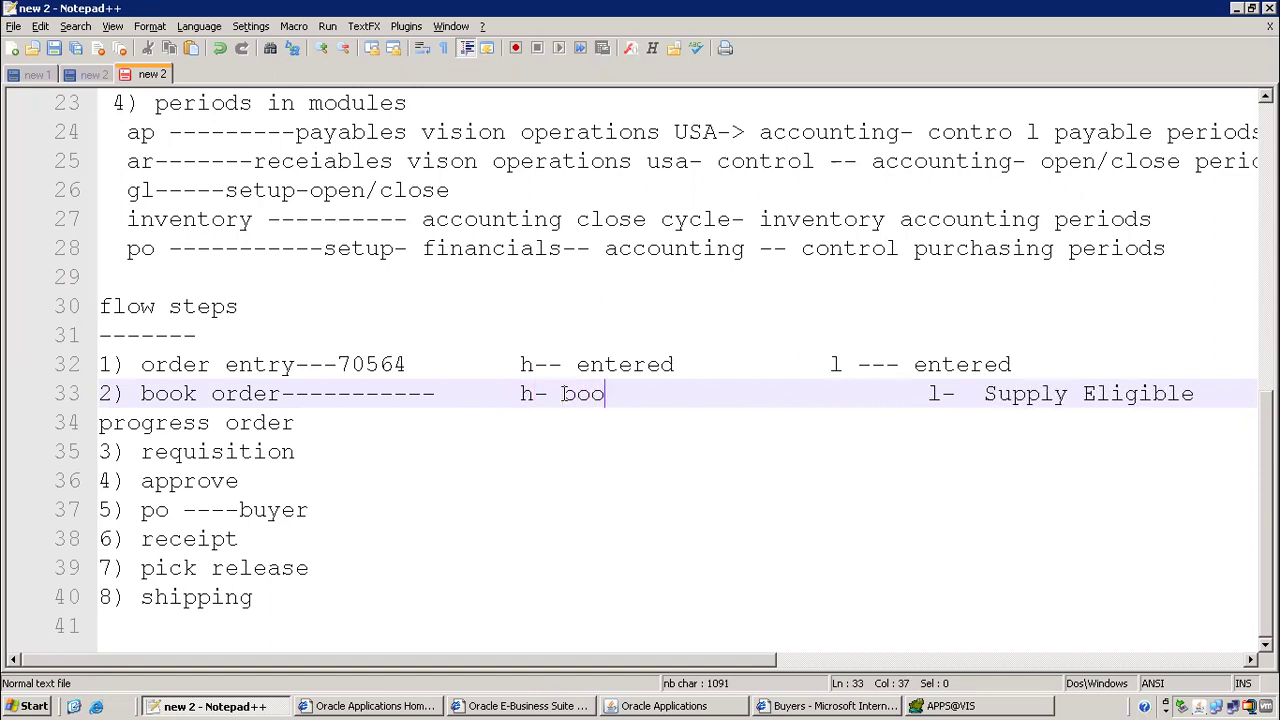
pyautogui.press('Delete')
pyautogui.press('Delete')
pyautogui.press('Delete')
pyautogui.press('Delete')
pyautogui.press('Delete')
pyautogui.press('Delete')
pyautogui.press('Delete')
pyautogui.press('Delete')
pyautogui.press('Delete')
pyautogui.press('Delete')
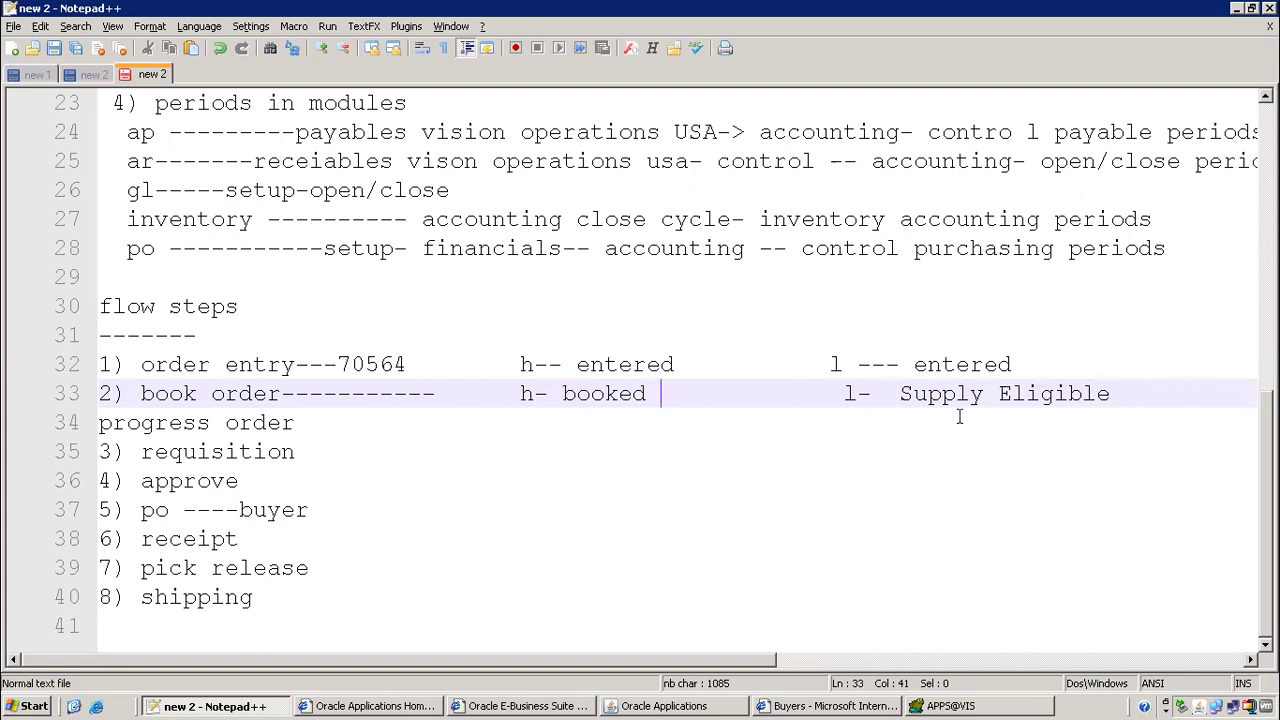
# Close the Buyers browser window and return to the Oracle sales order form
pyautogui.moveTo(141, 365); pyautogui.dragTo(1222, 394)
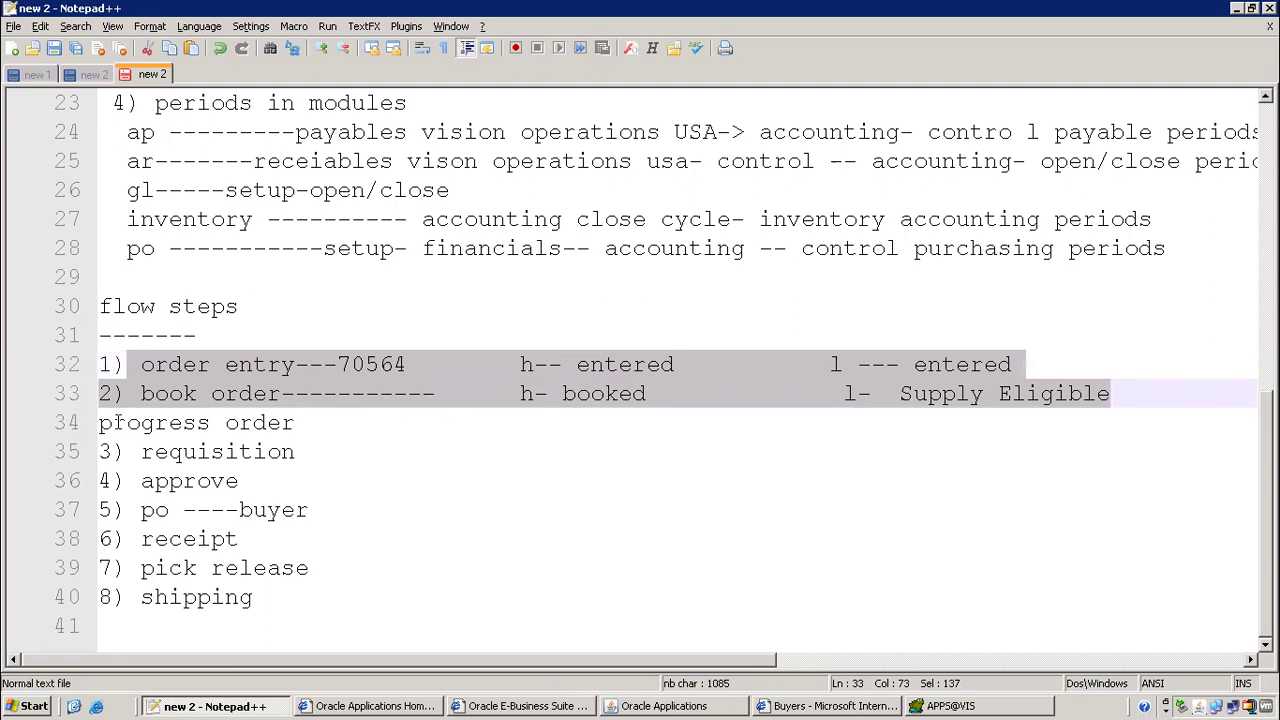
pyautogui.moveTo(113, 423); pyautogui.dragTo(362, 424)
pyautogui.click(782, 708)
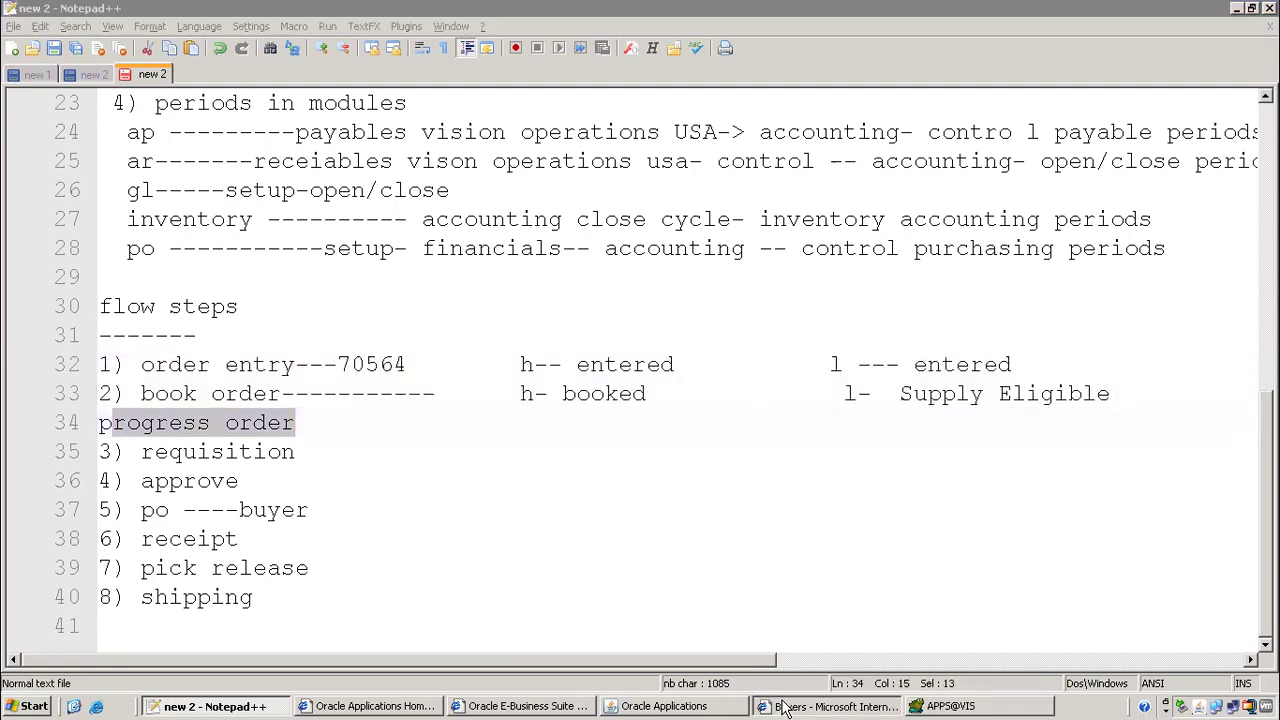
pyautogui.rightClick(782, 708)
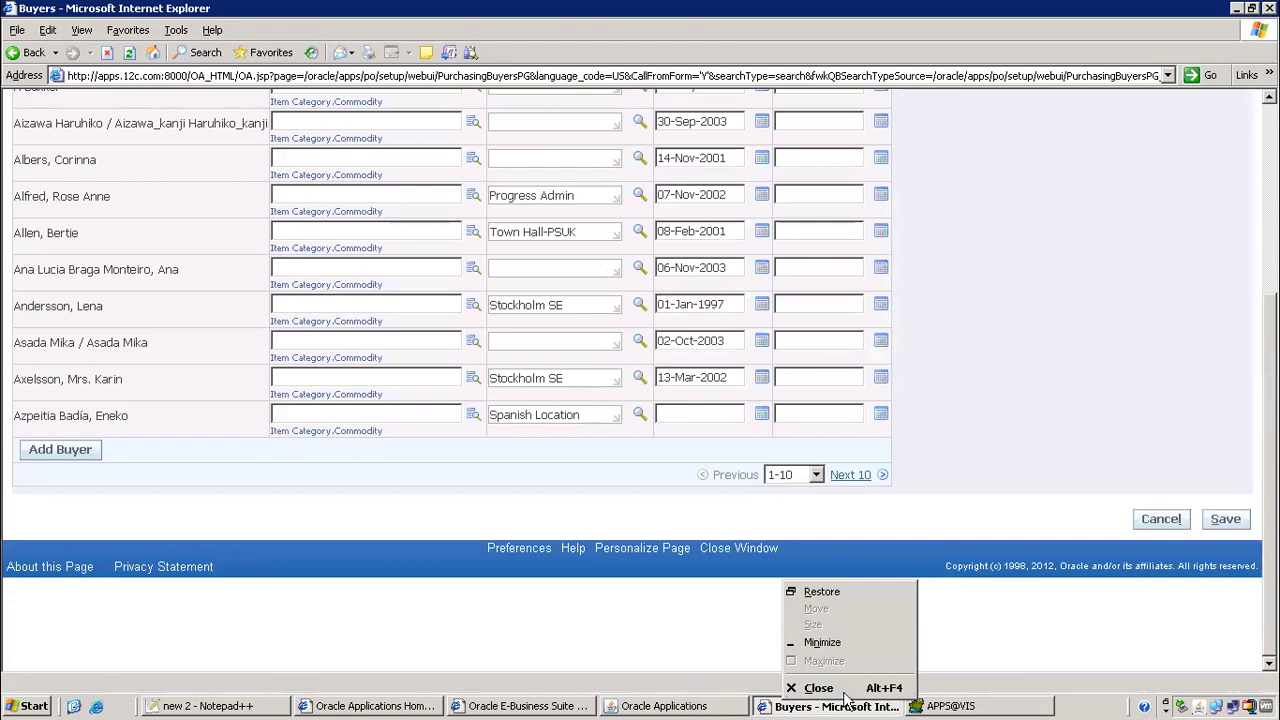
pyautogui.click(818, 690)
pyautogui.click(680, 706)
# Progress line 1.1 via Create Supply Order - Eligible and copy its External Req Requested status
pyautogui.rightClick(288, 238)
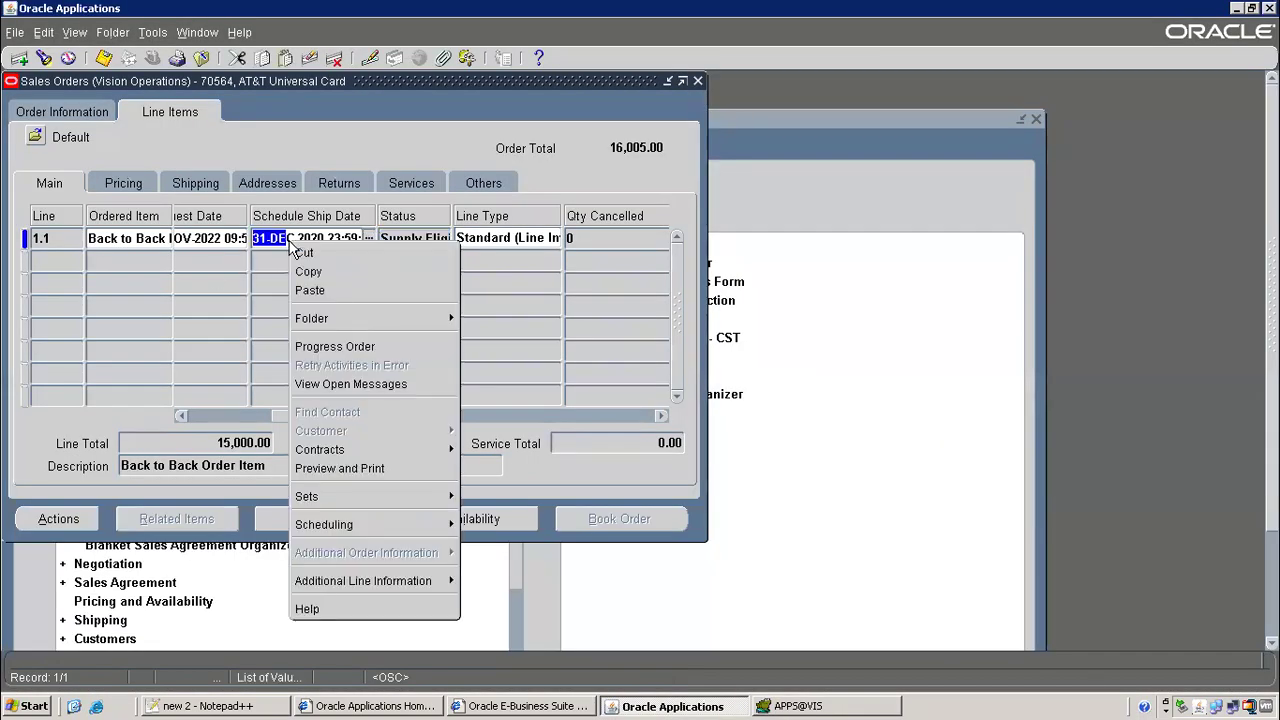
pyautogui.click(348, 347)
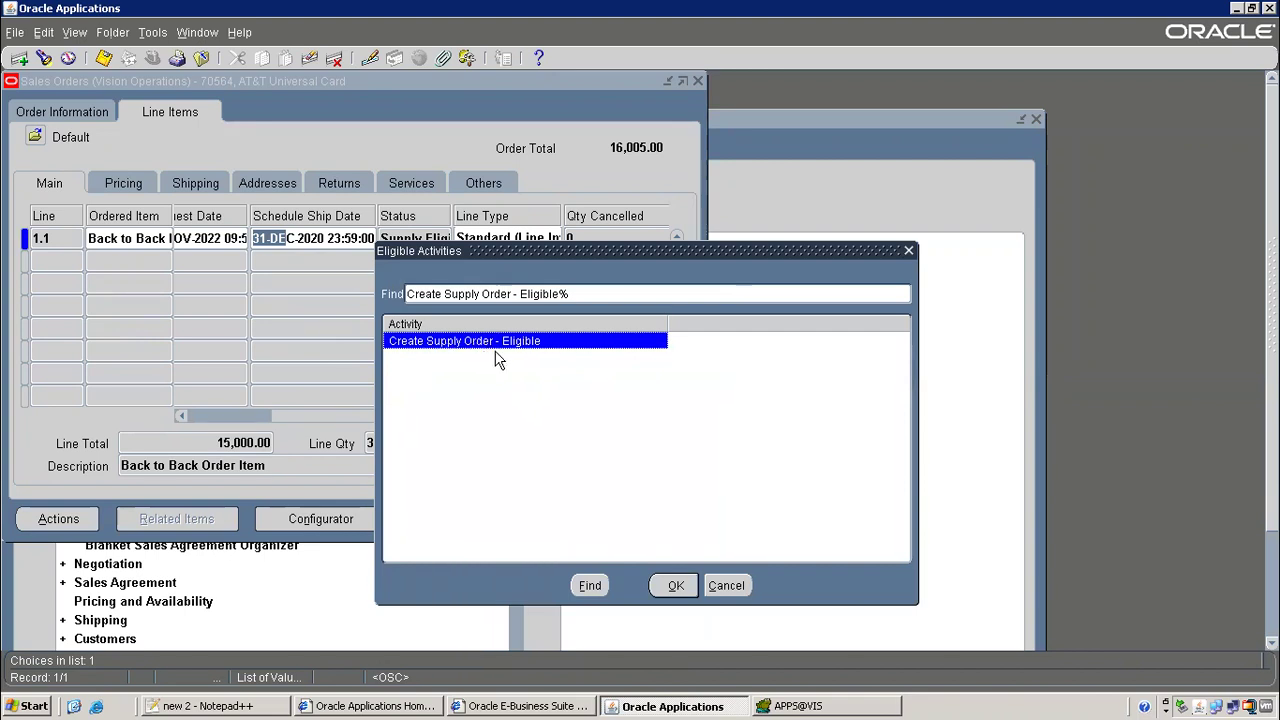
pyautogui.click(672, 586)
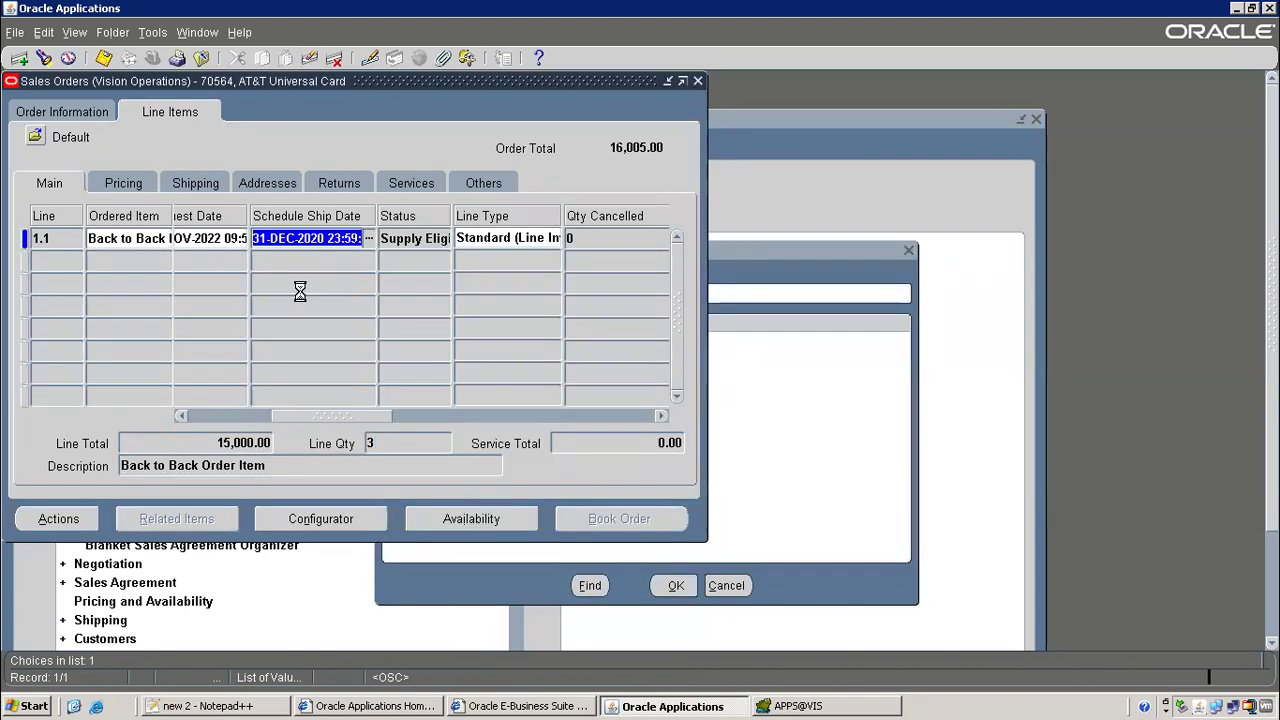
pyautogui.click(416, 240)
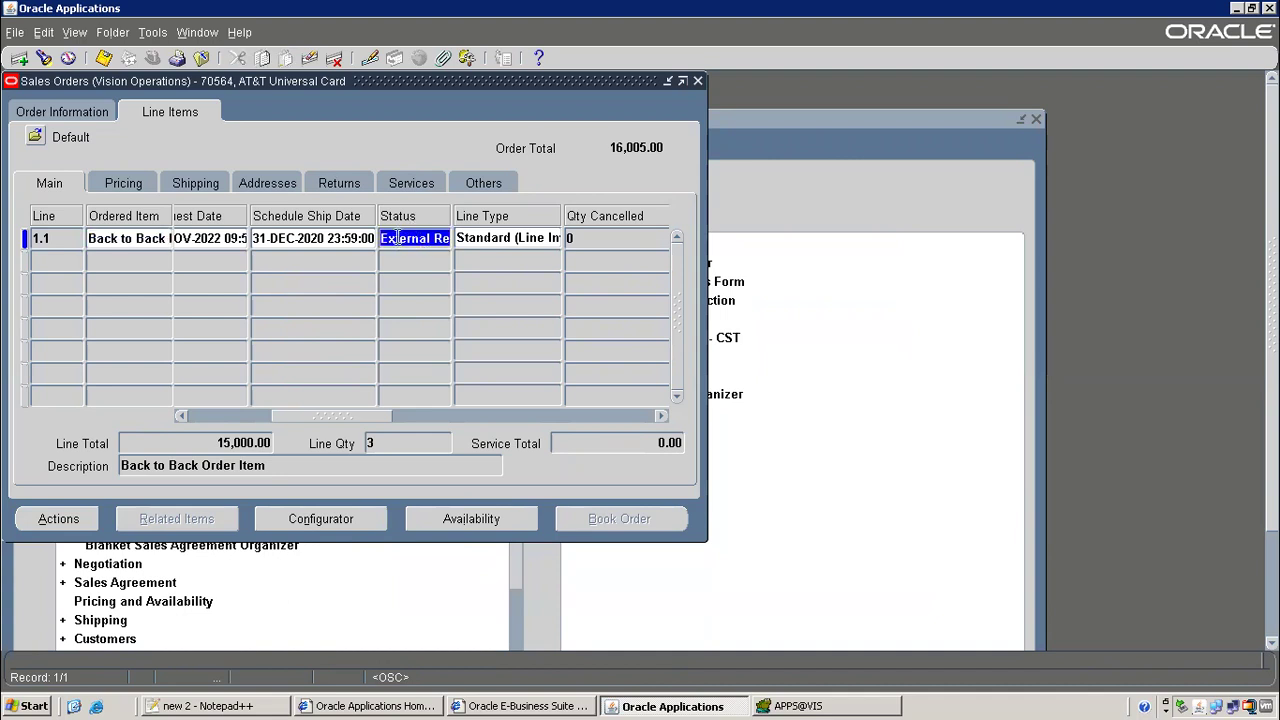
pyautogui.moveTo(397, 238); pyautogui.dragTo(500, 237)
pyautogui.moveTo(415, 232)
pyautogui.mouseDown()
pyautogui.moveTo(390, 238)
pyautogui.moveTo(440, 250)
pyautogui.moveTo(430, 245)
pyautogui.mouseUp()
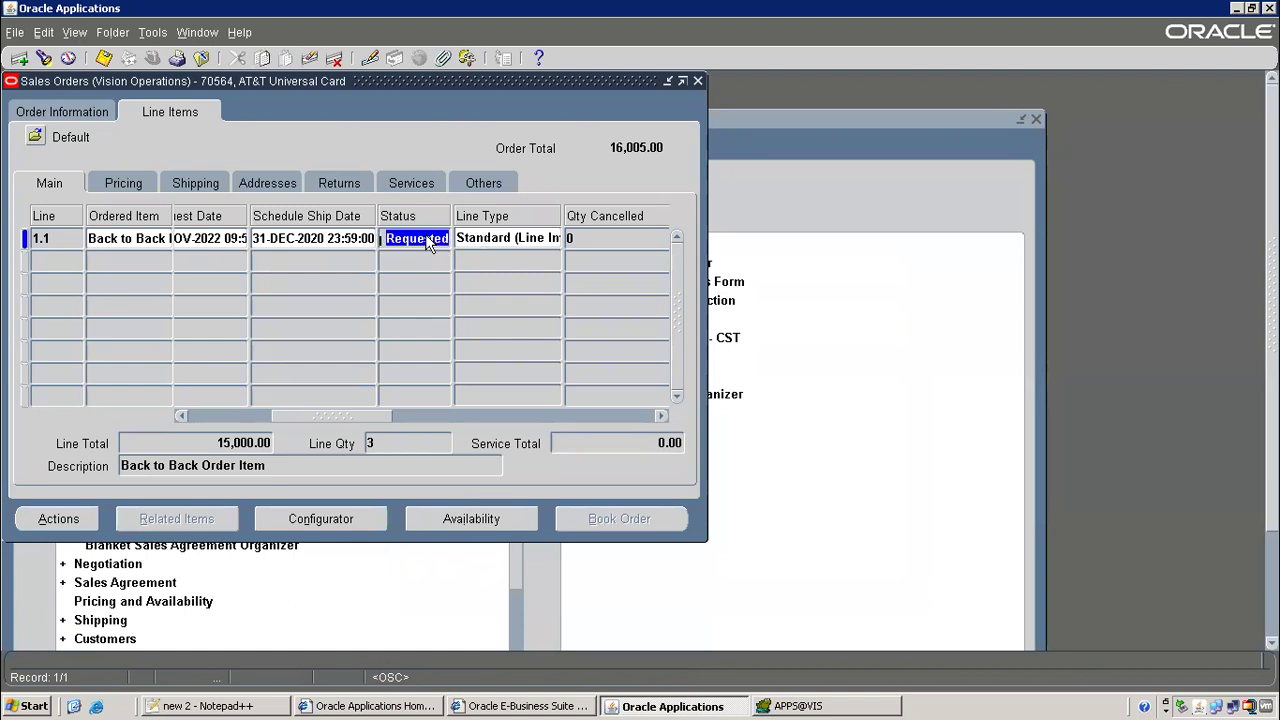
pyautogui.rightClick(424, 242)
pyautogui.click(462, 272)
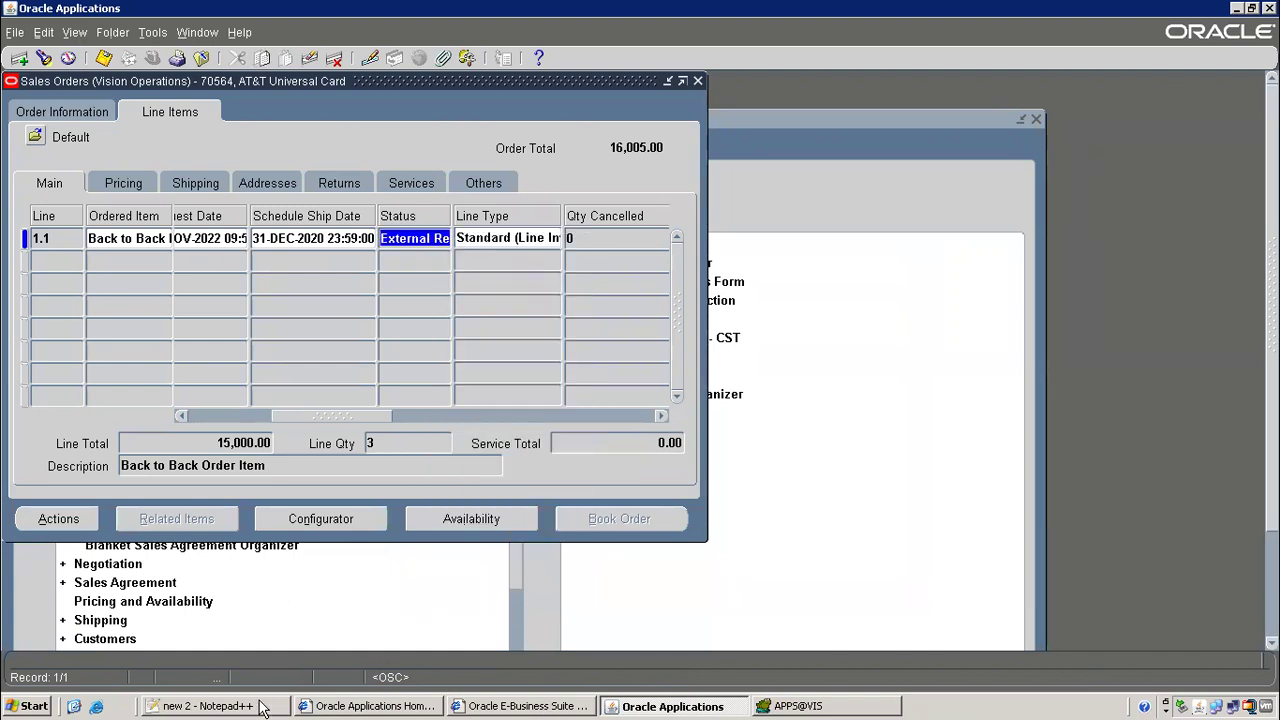
pyautogui.click(262, 706)
# Note 'l- External Req Requested' on the progress order step, then return to order 70564
pyautogui.click(316, 423)
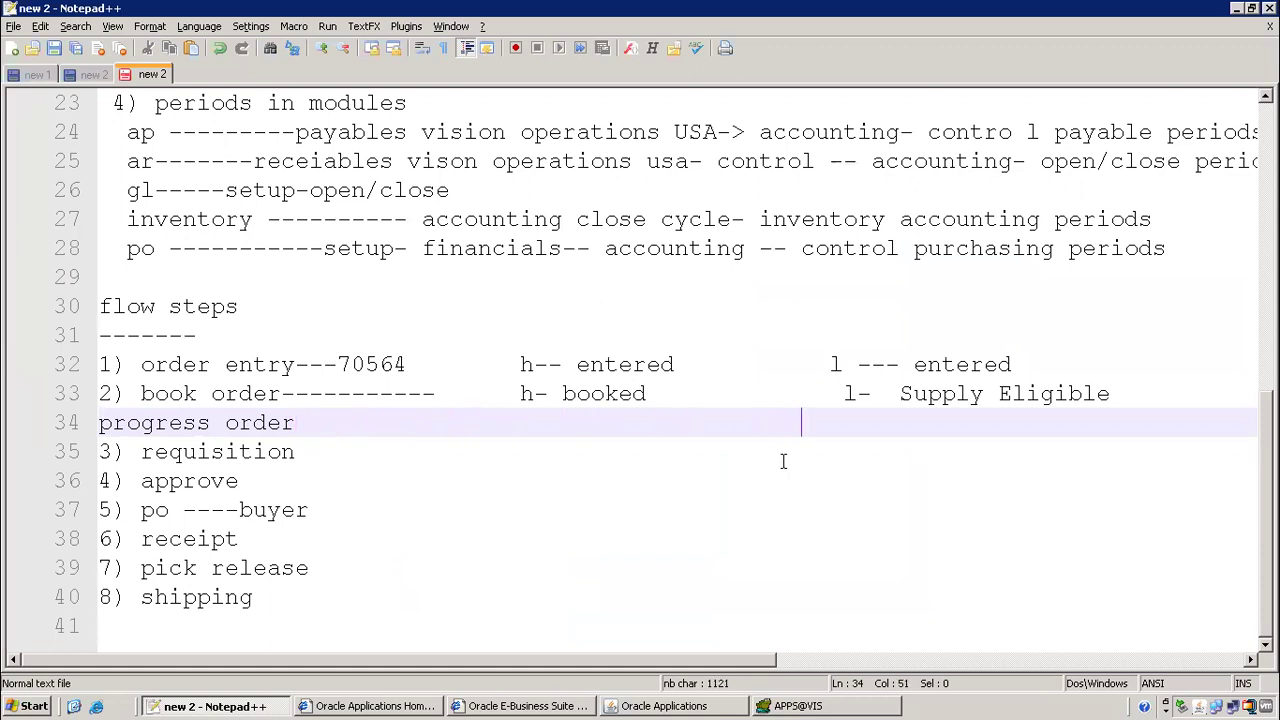
pyautogui.write('l- External Req Requested')
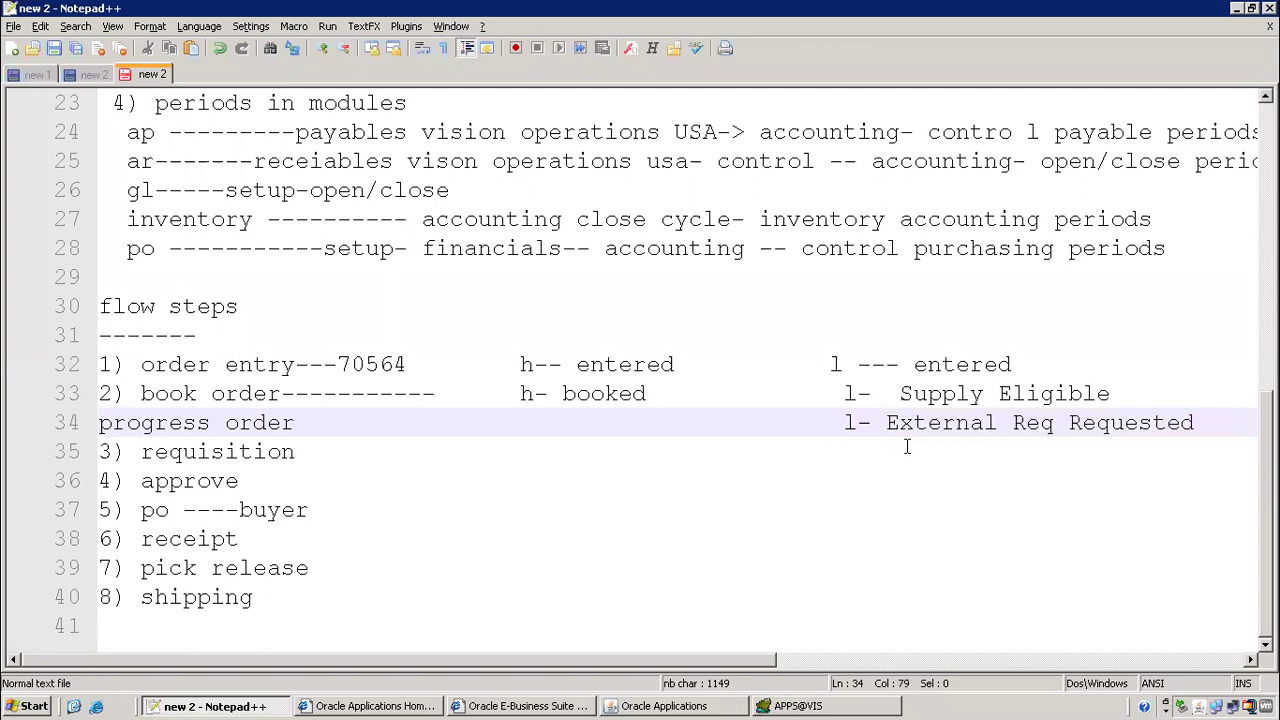
pyautogui.moveTo(886, 424); pyautogui.dragTo(1189, 430)
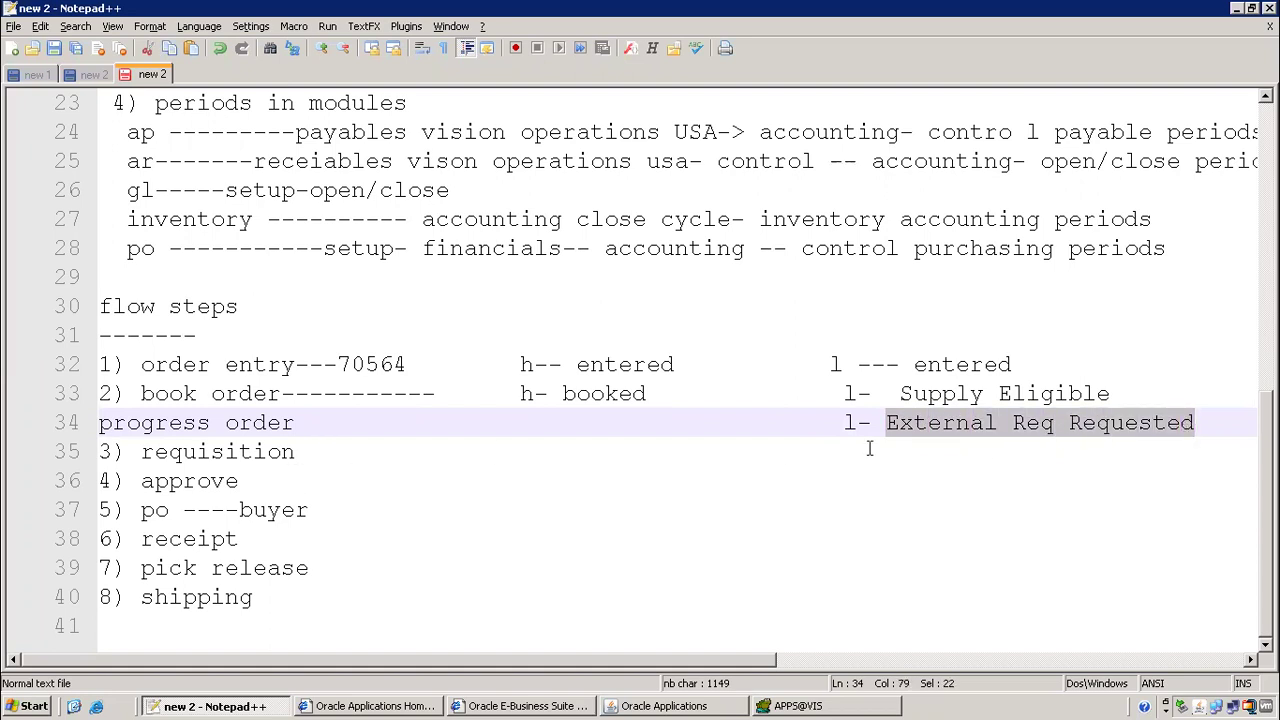
pyautogui.click(324, 443)
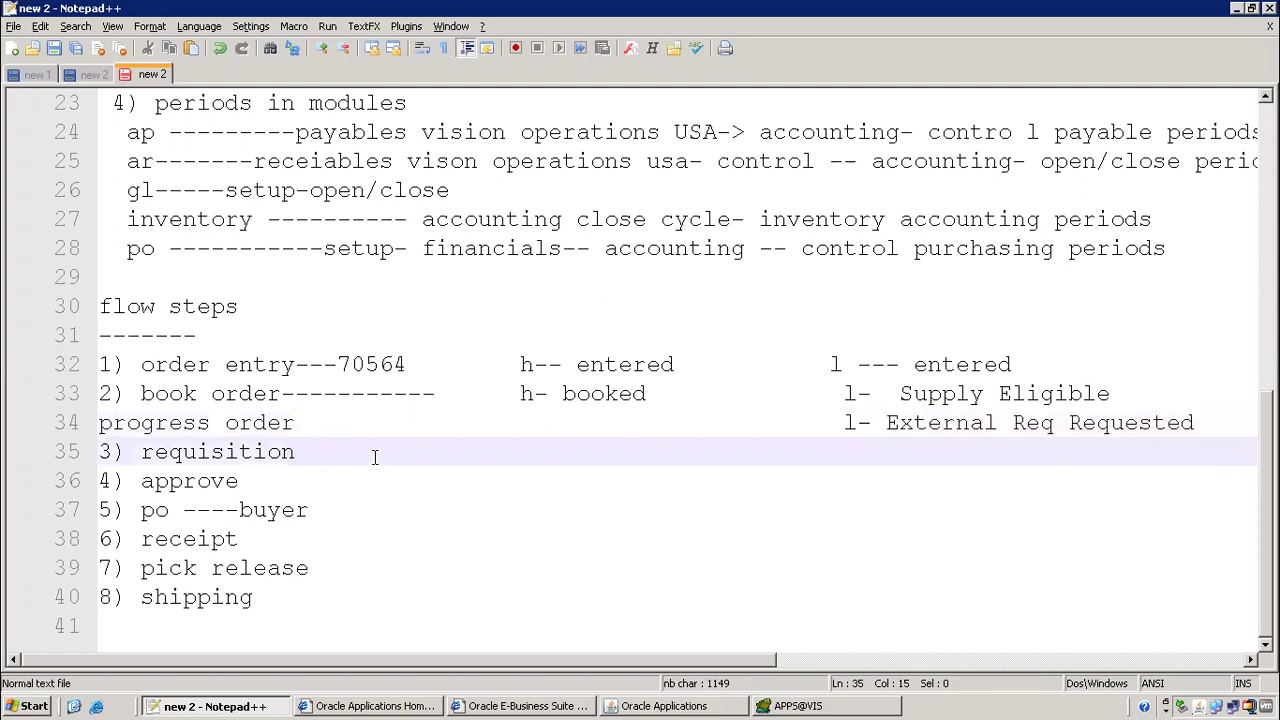
pyautogui.click(640, 706)
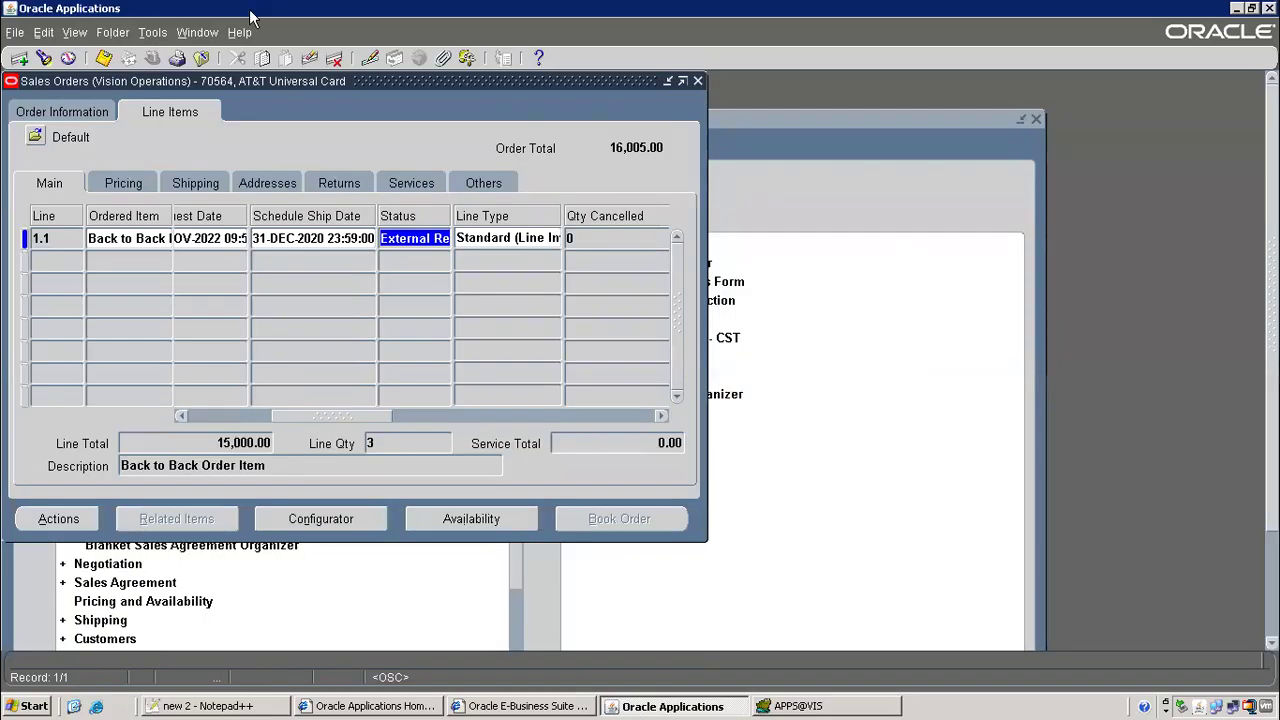
# Close sales order 70564 and switch to Integrated SOA Gateway using the 'in' filter
pyautogui.click(84, 110)
pyautogui.moveTo(512, 201); pyautogui.dragTo(530, 200)
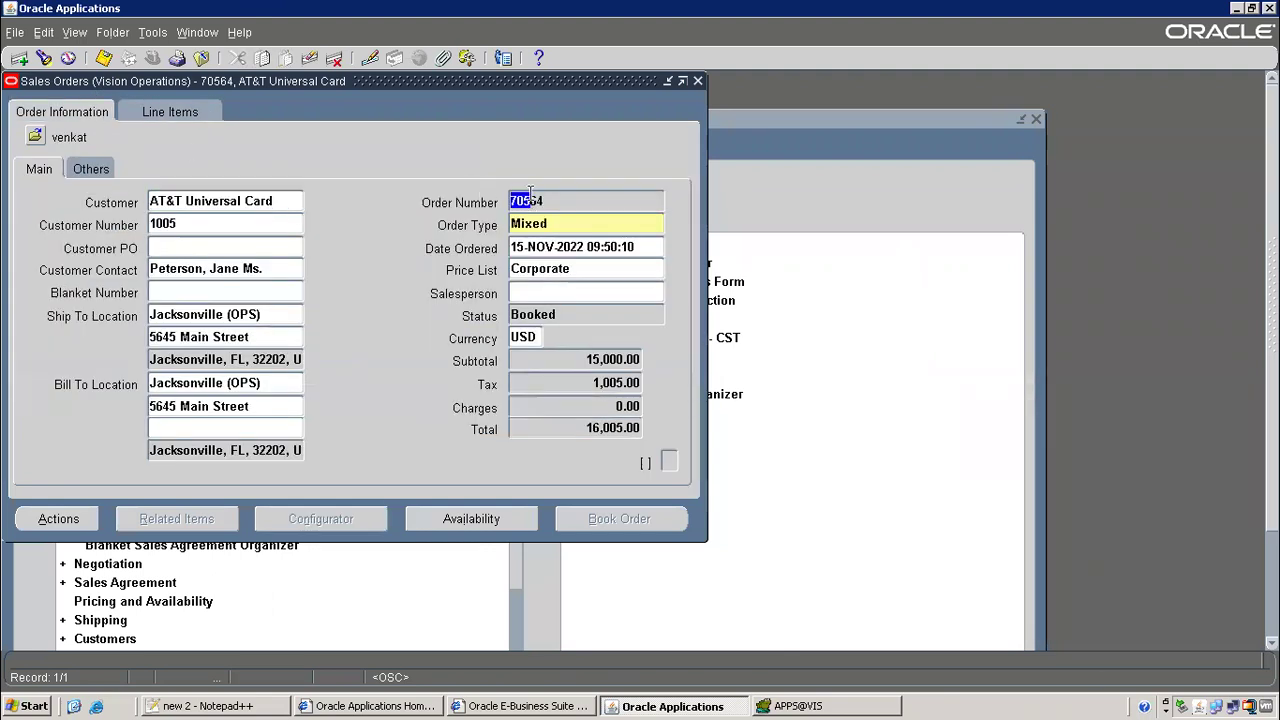
pyautogui.hotkey('alt', 'Tab')
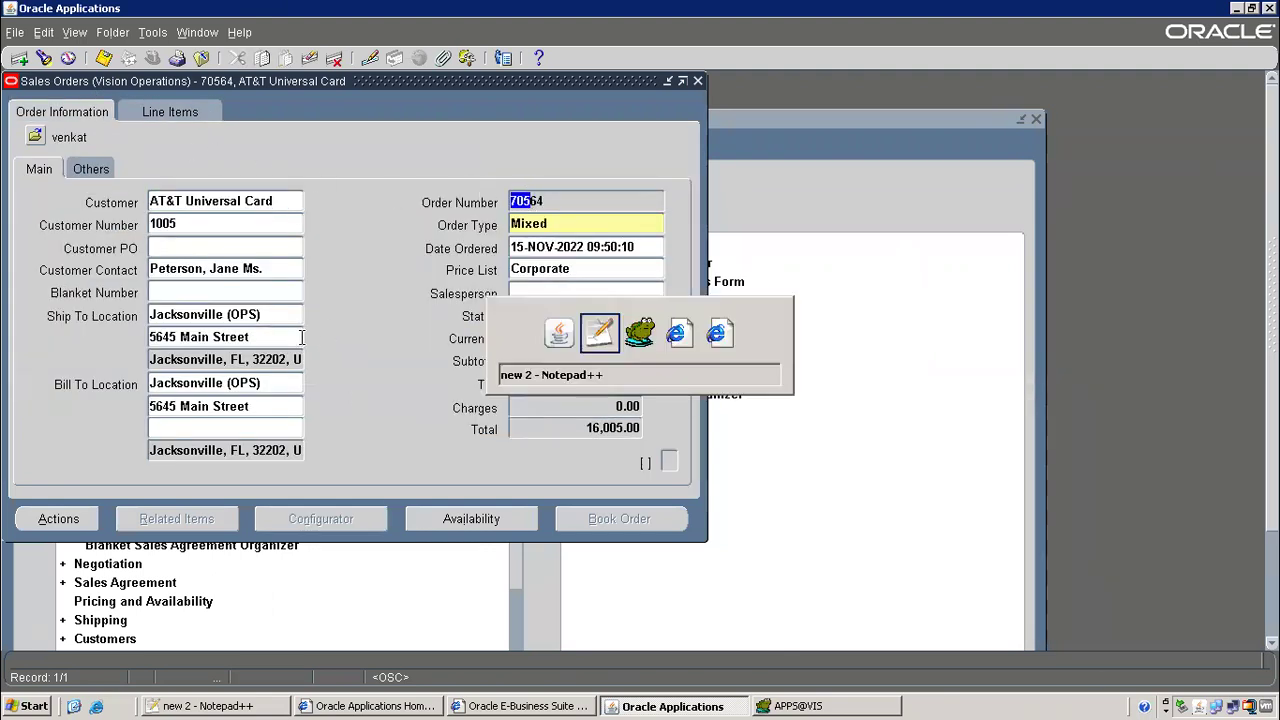
pyautogui.hotkey('alt', 'Tab')
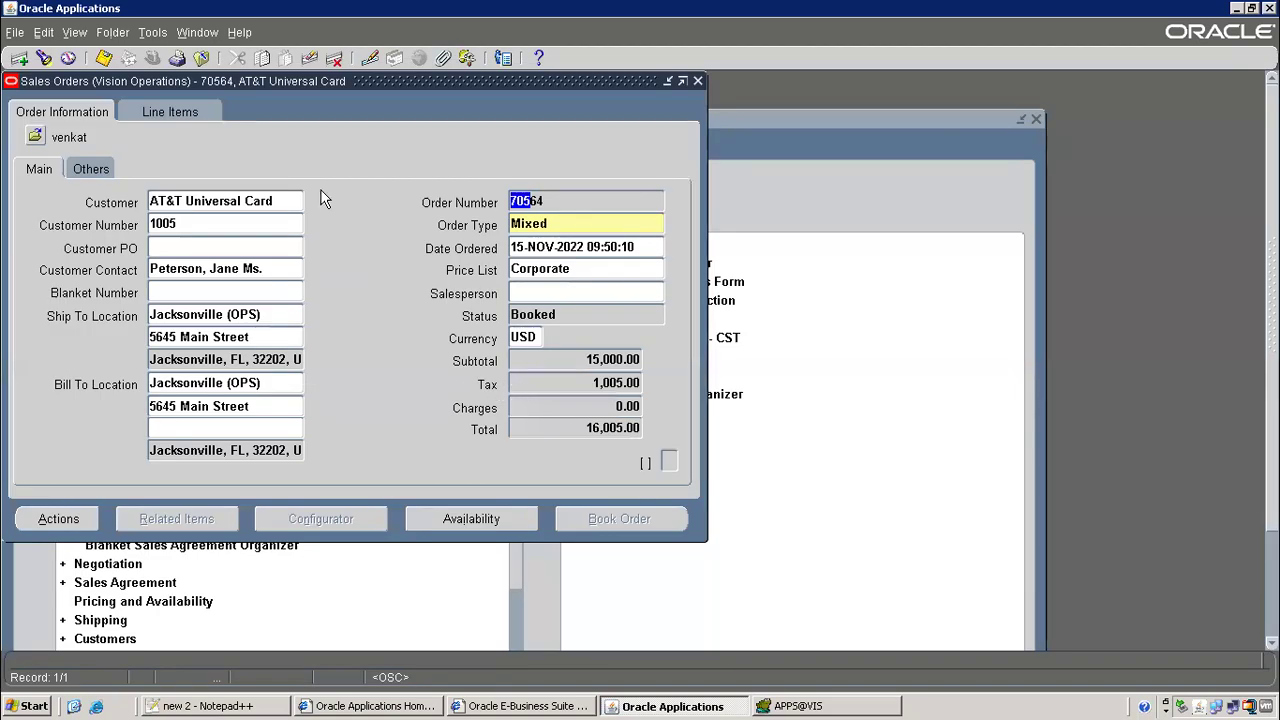
pyautogui.click(201, 58)
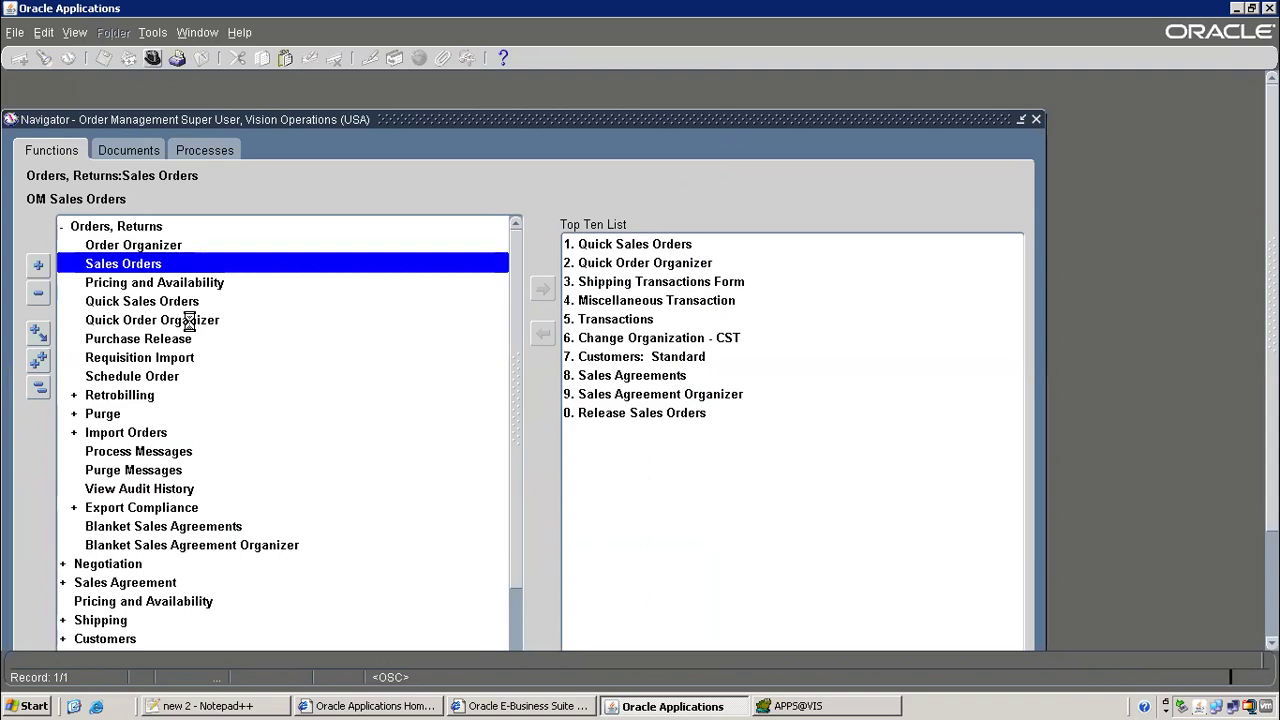
pyautogui.write('in%')
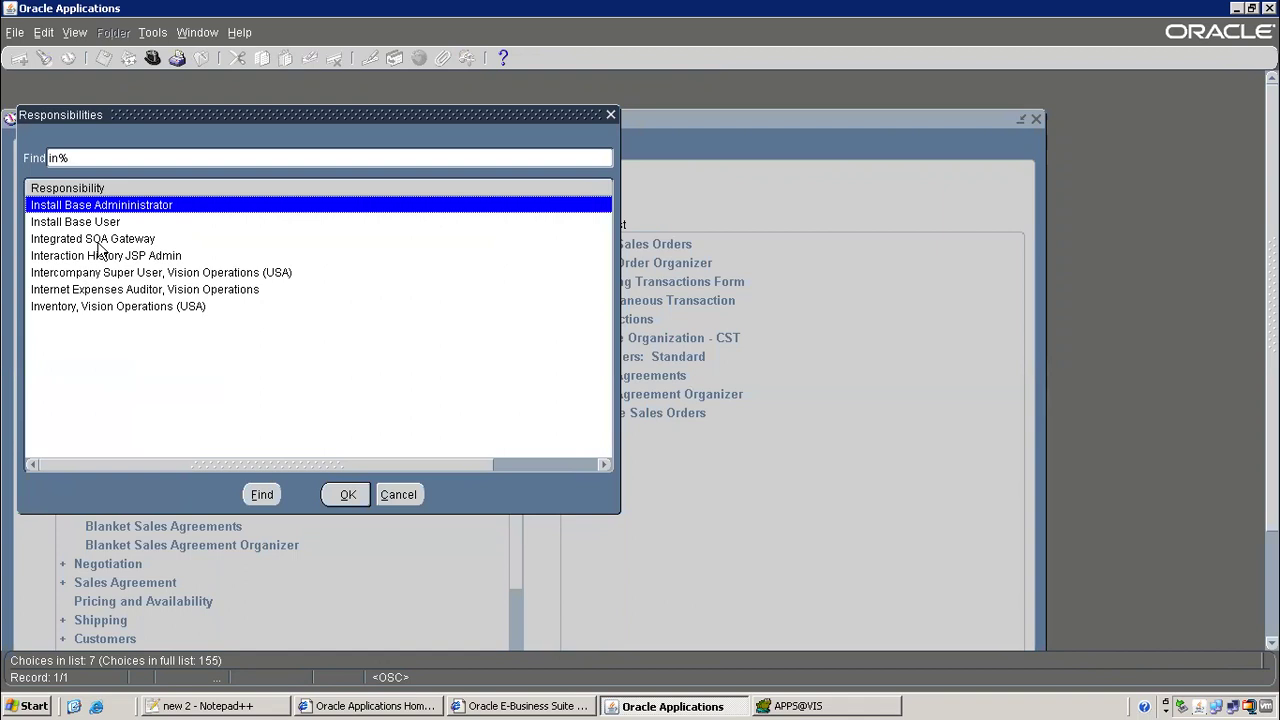
pyautogui.doubleClick(97, 242)
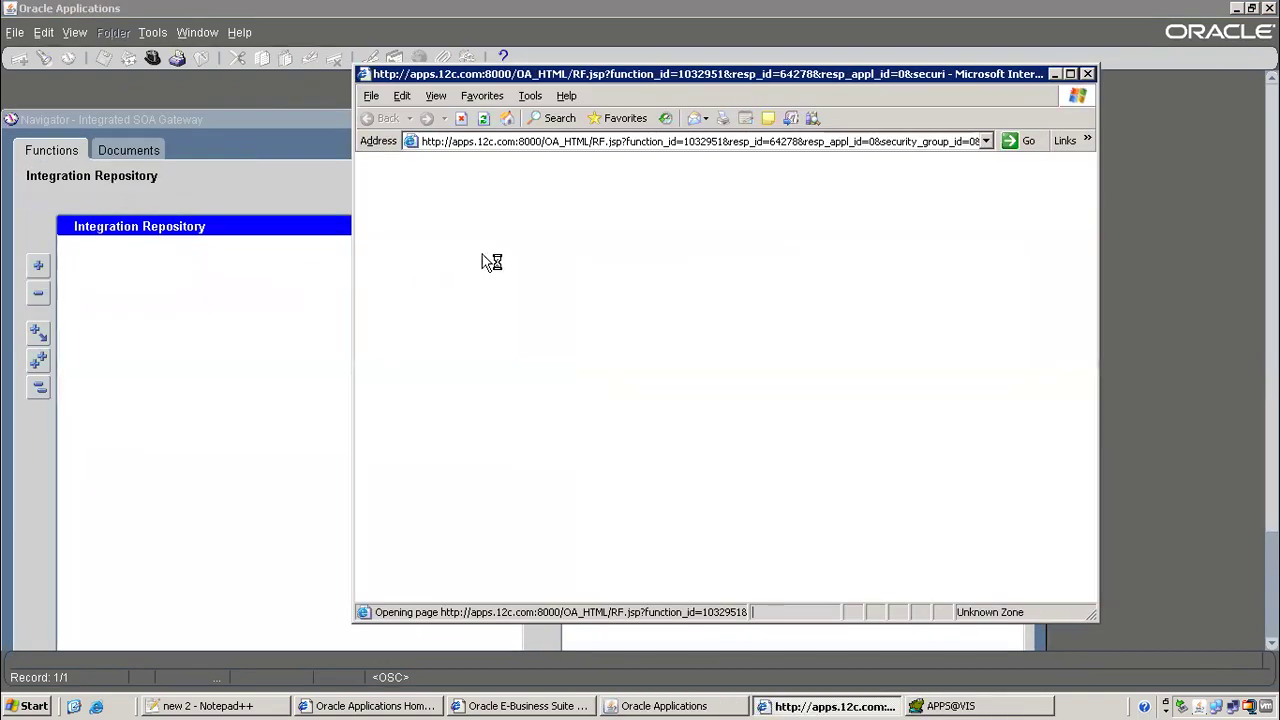
# Set repository search filters: Product Family Procurement, Product Purchasing, Interface Type Open Interface
pyautogui.click(1070, 74)
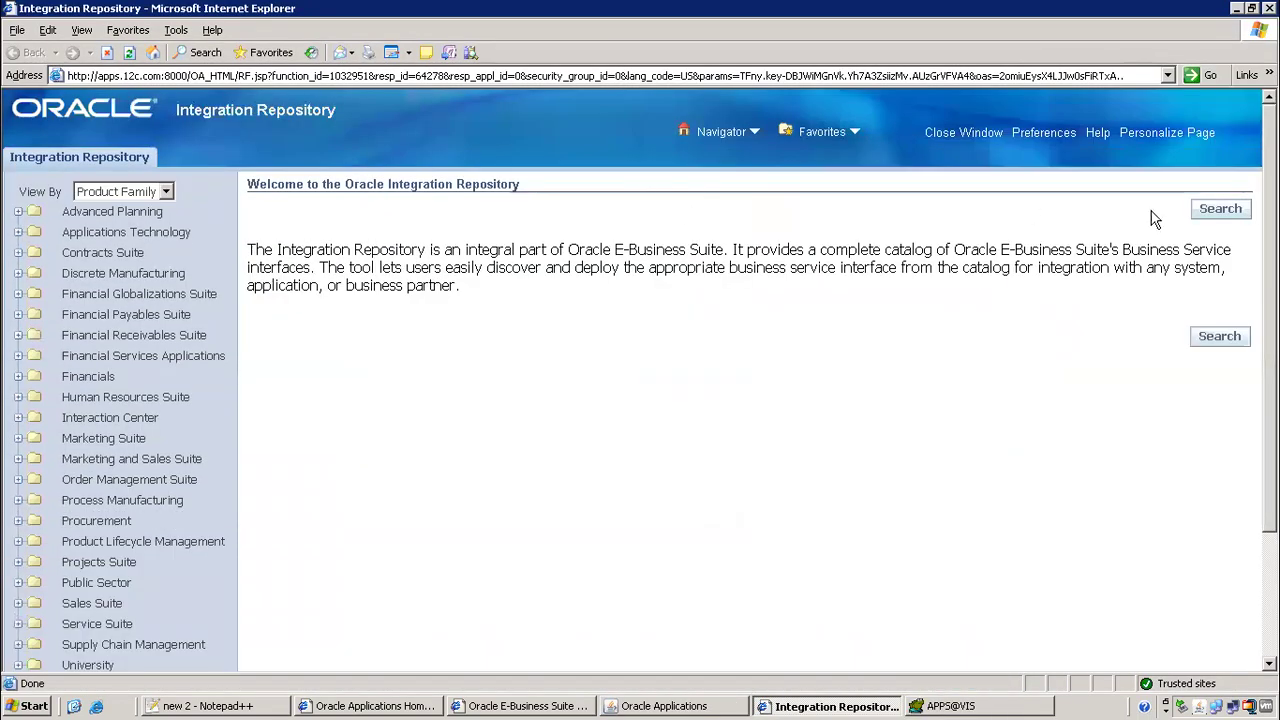
pyautogui.click(1222, 209)
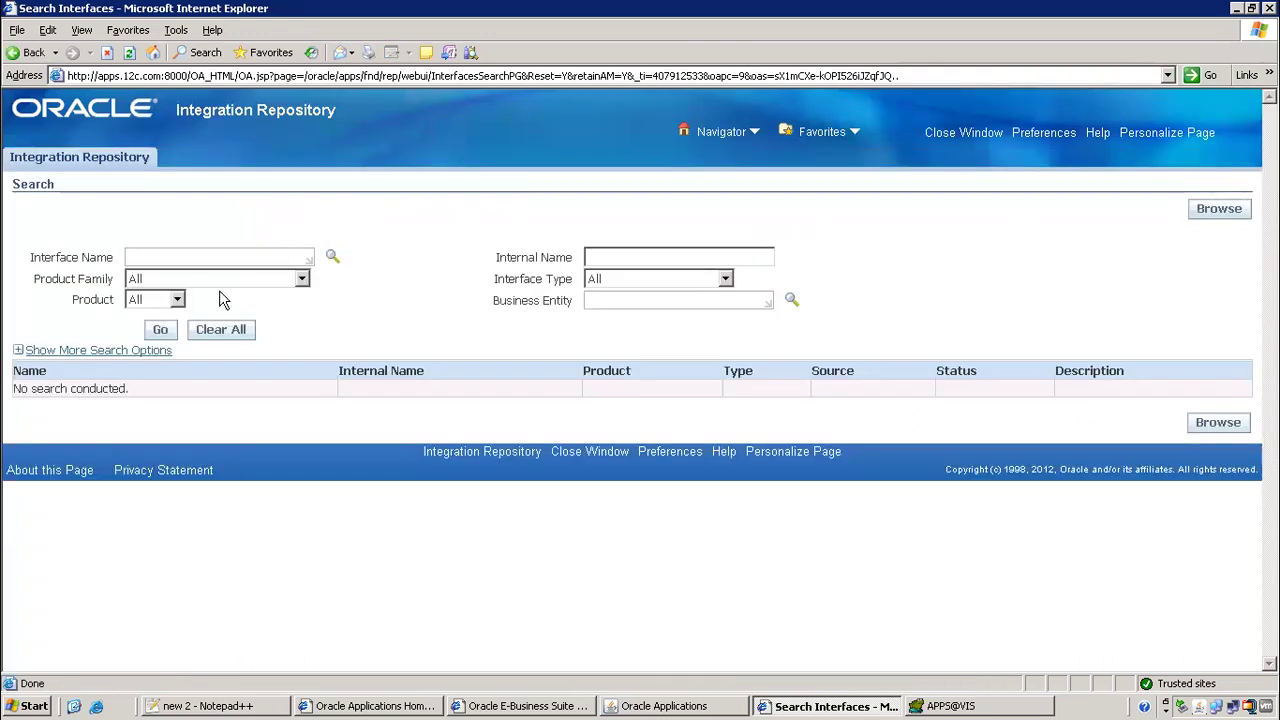
pyautogui.click(250, 278)
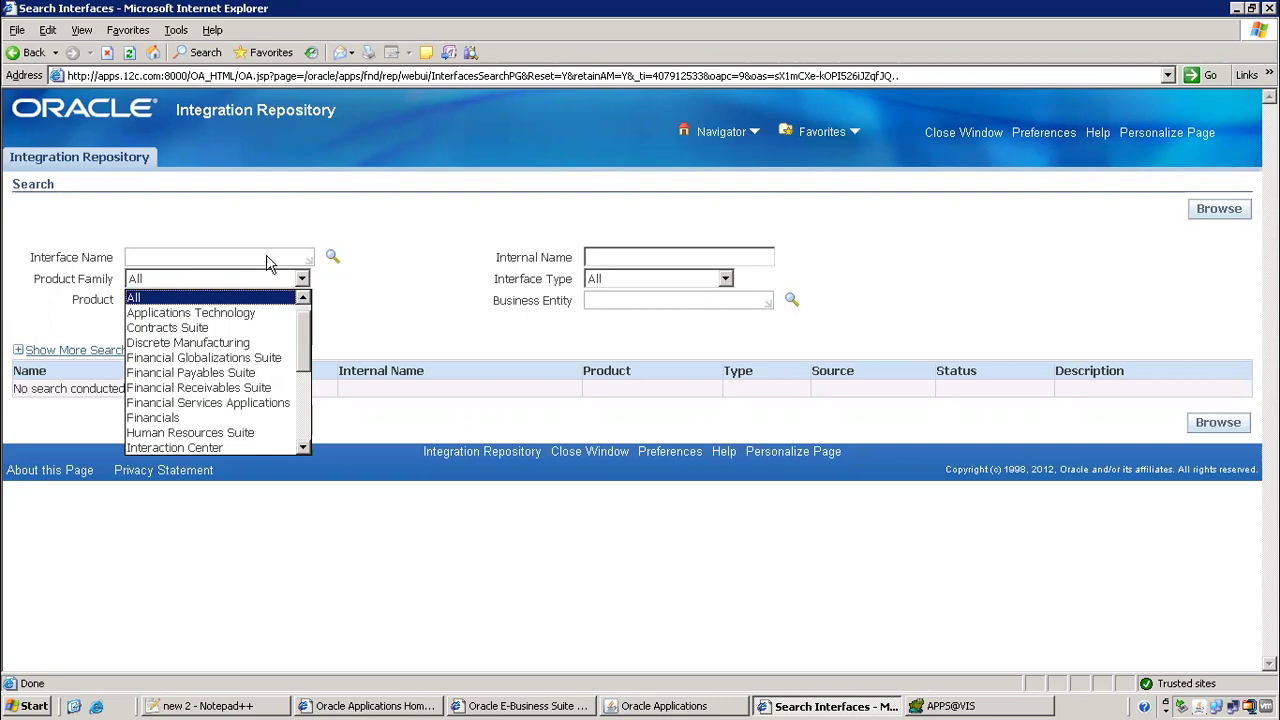
pyautogui.scroll(-4, 200, 385)
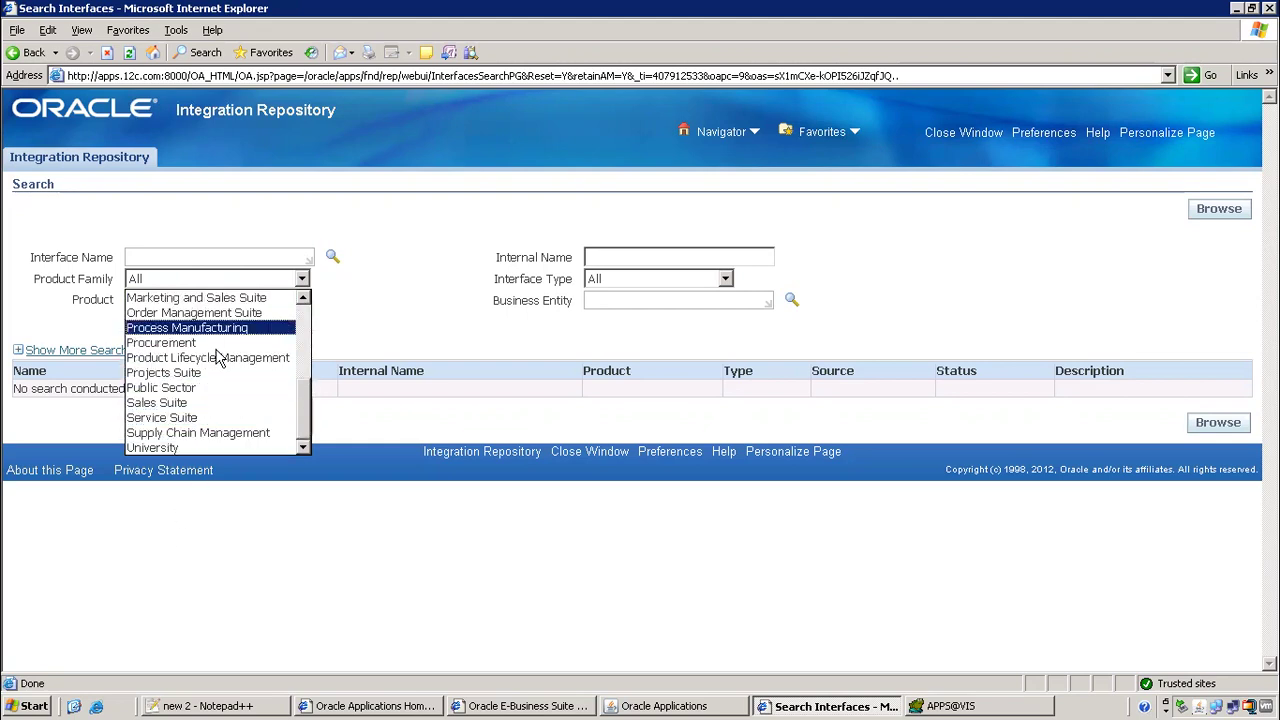
pyautogui.click(192, 342)
pyautogui.click(193, 303)
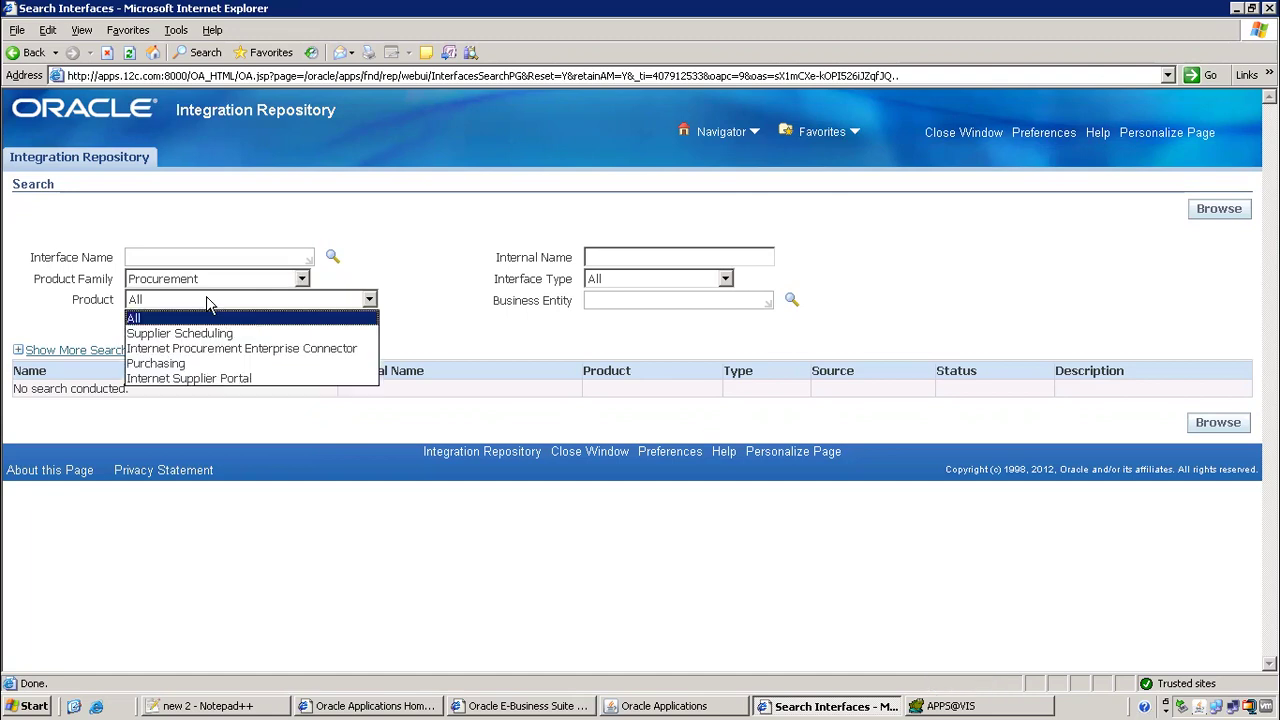
pyautogui.click(158, 364)
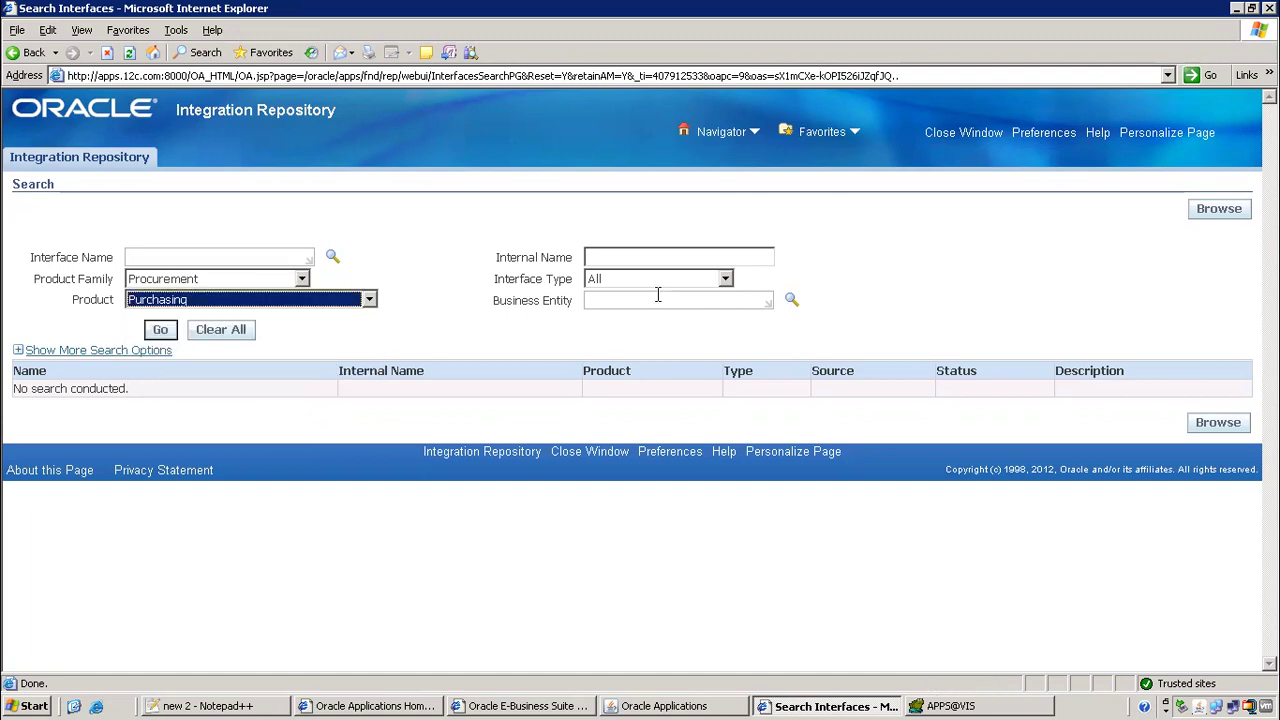
pyautogui.click(678, 280)
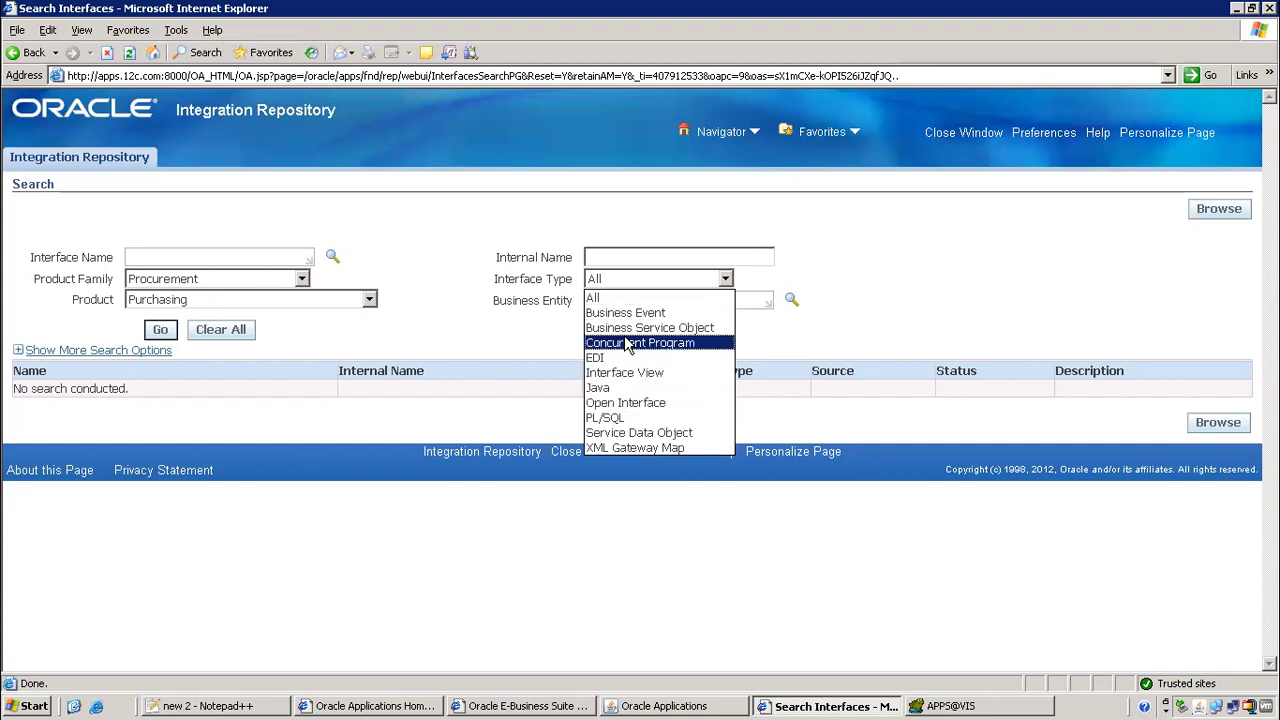
pyautogui.click(604, 404)
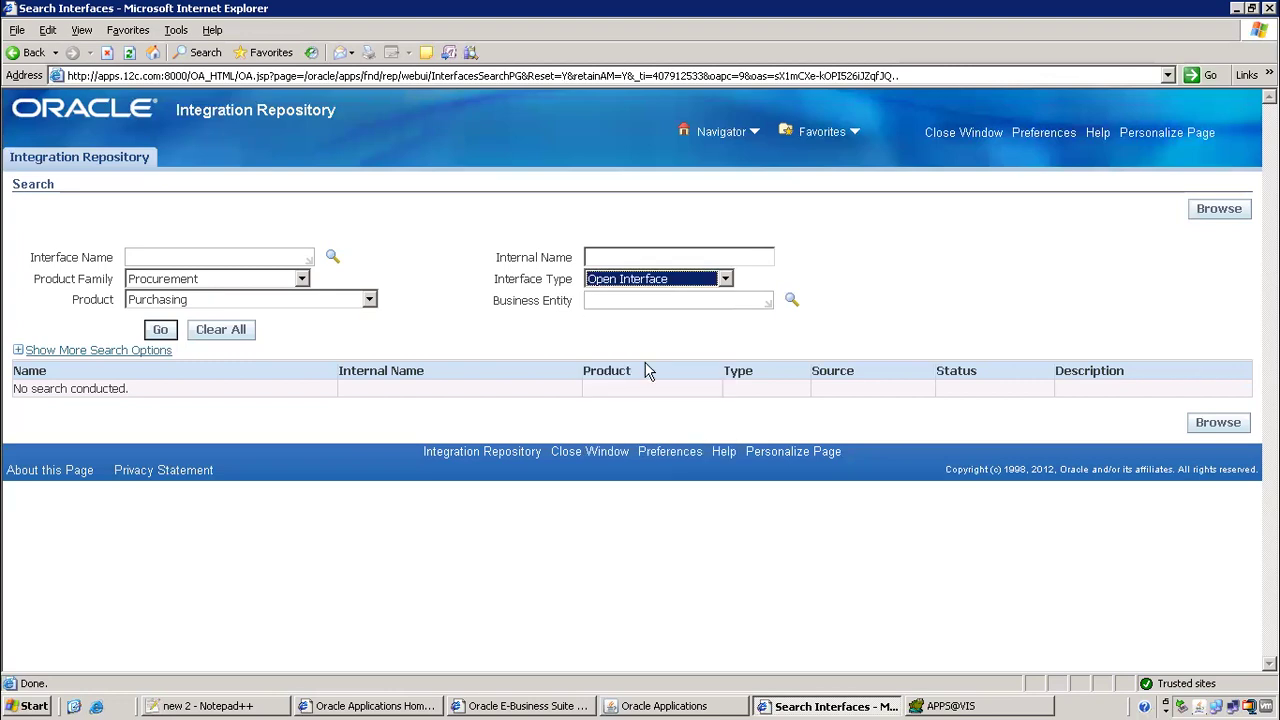
# Run the search, page through the results, and open Requisition Import Program
pyautogui.click(159, 331)
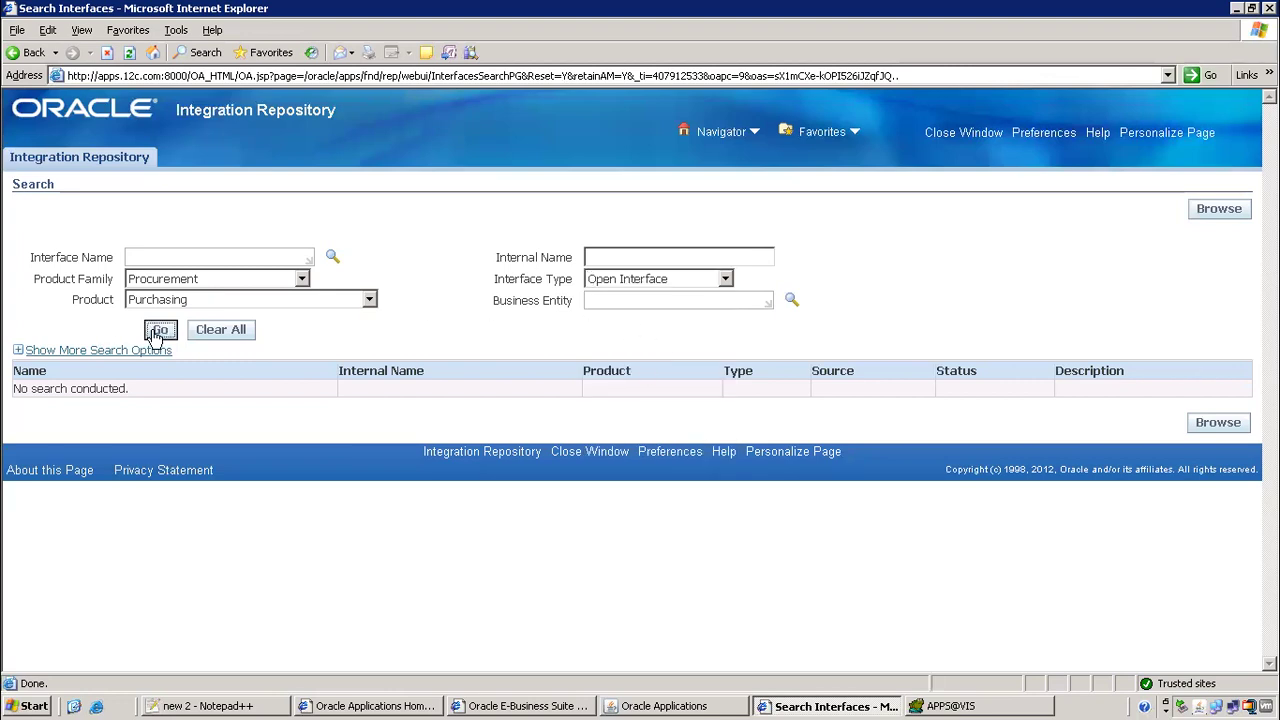
pyautogui.scroll(-3, 110, 403)
pyautogui.click(108, 404)
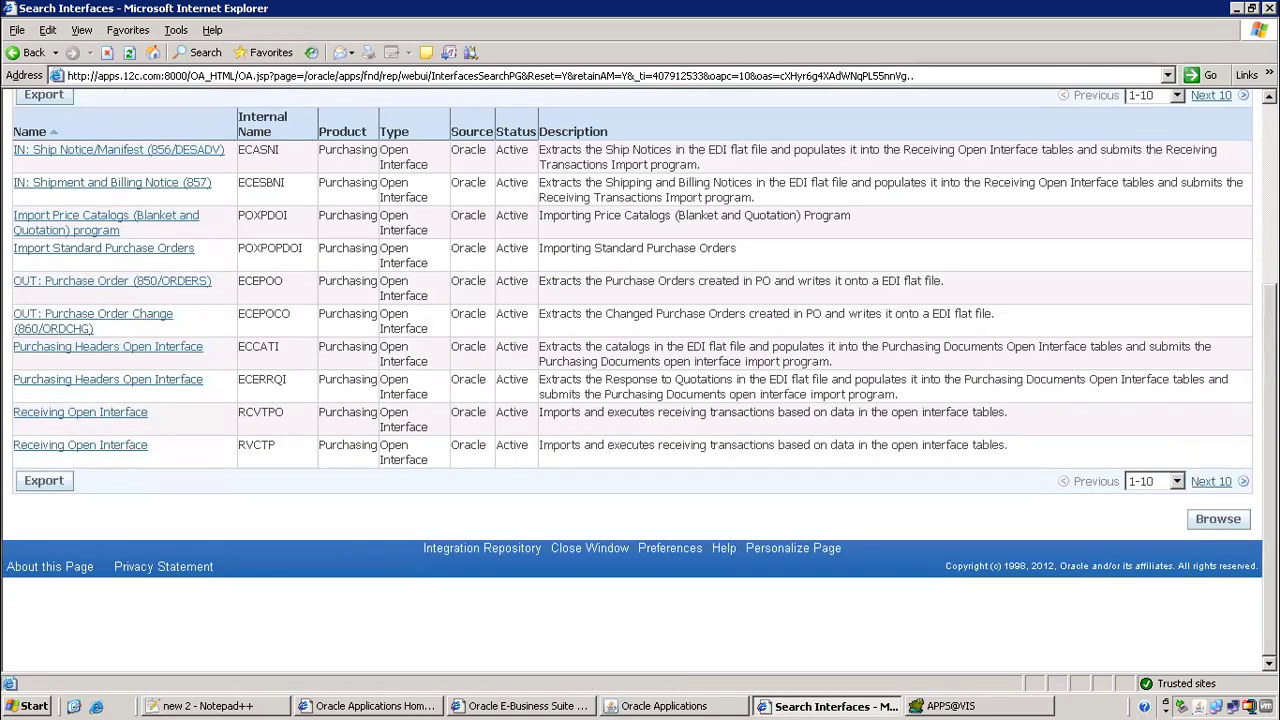
pyautogui.click(1211, 481)
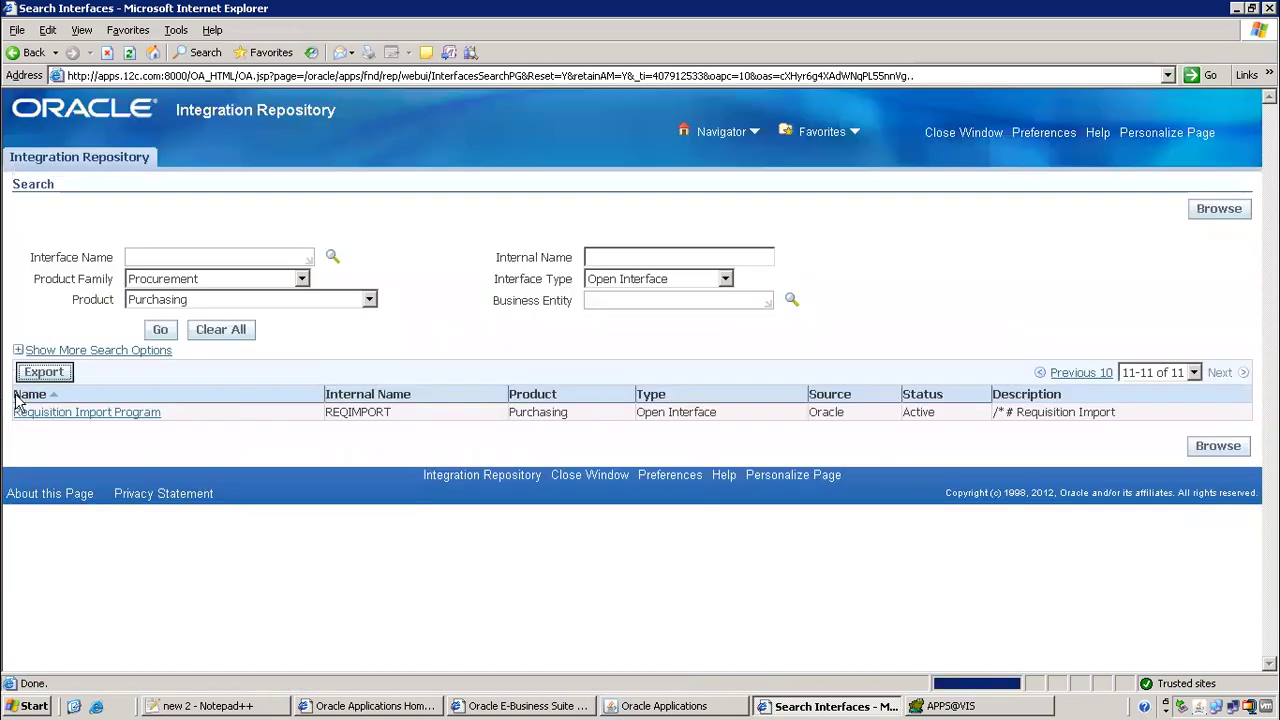
pyautogui.click(60, 414)
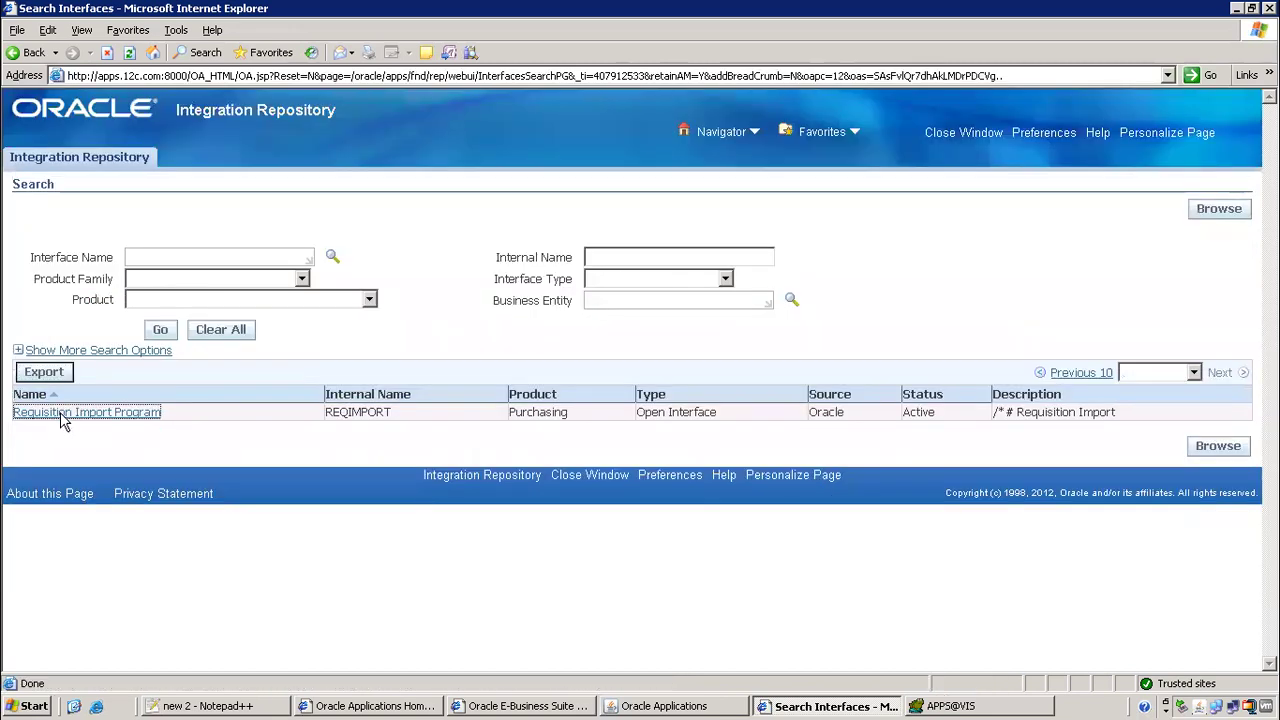
# Select the PO_REQUISITIONS_INTERFACE_ALL table name under Open Interface Tables, then move to Toad
pyautogui.scroll(-5, 380, 445)
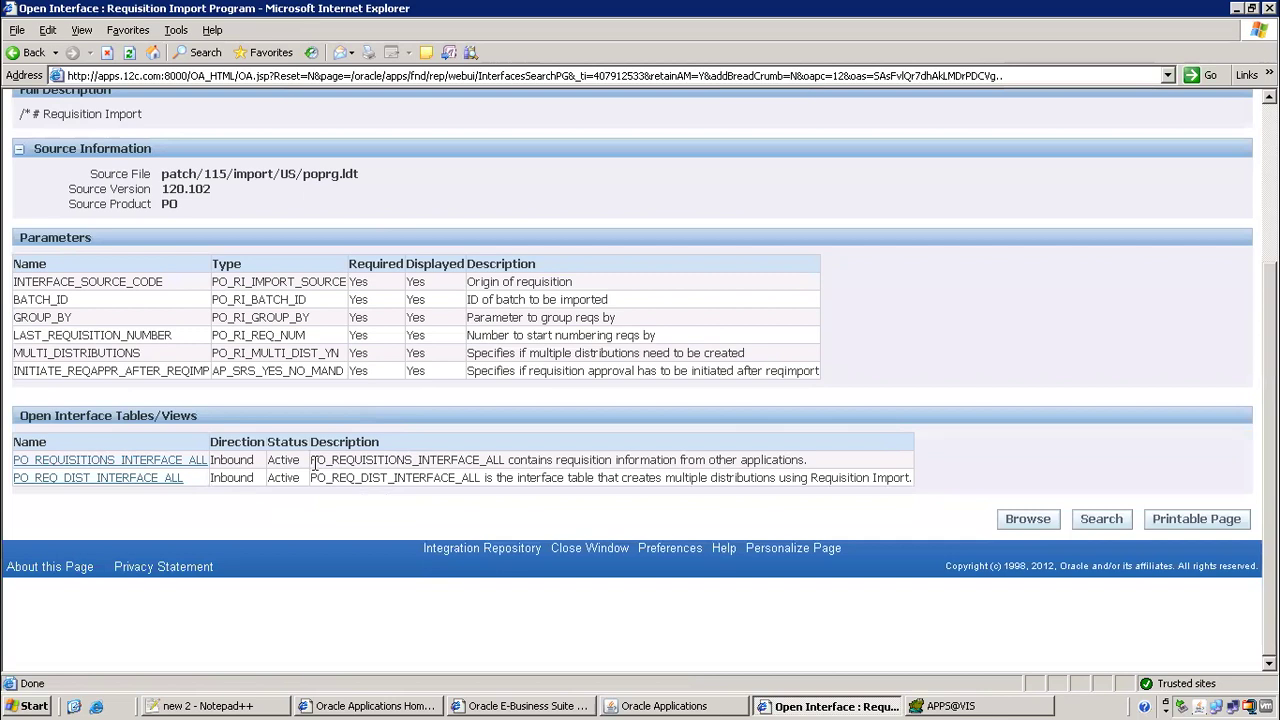
pyautogui.moveTo(313, 457); pyautogui.dragTo(510, 452)
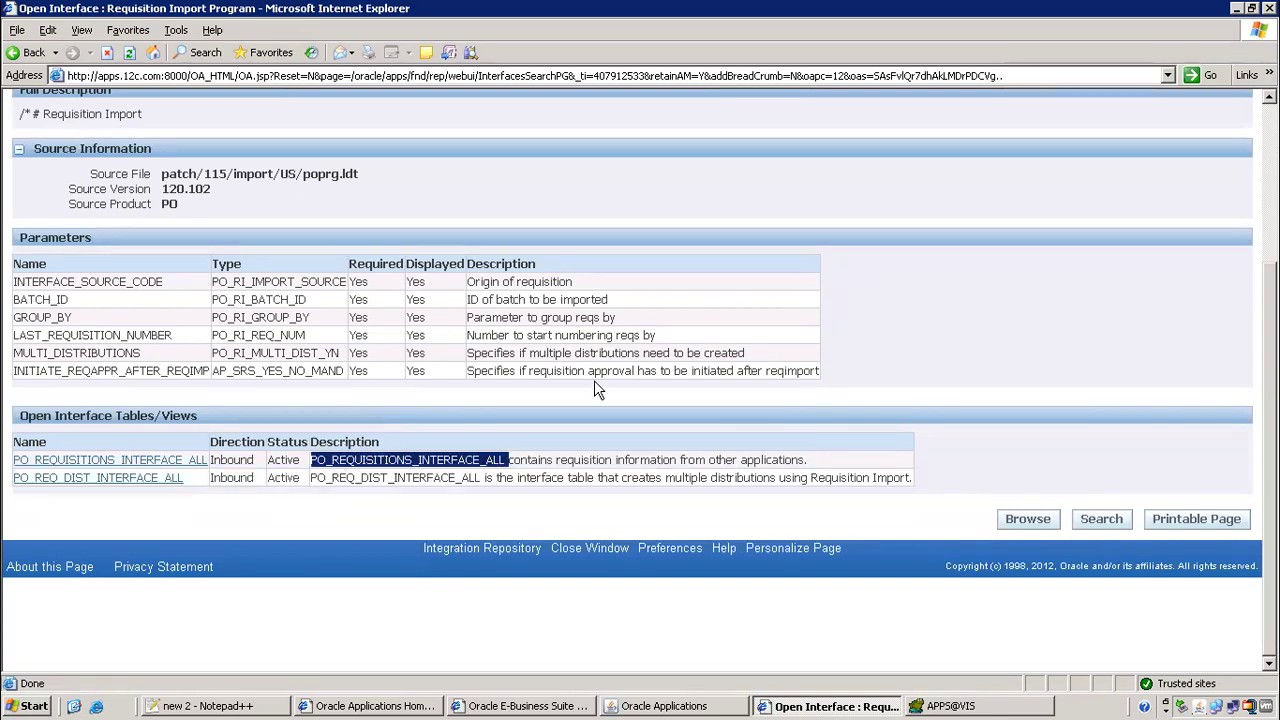
pyautogui.click(394, 482)
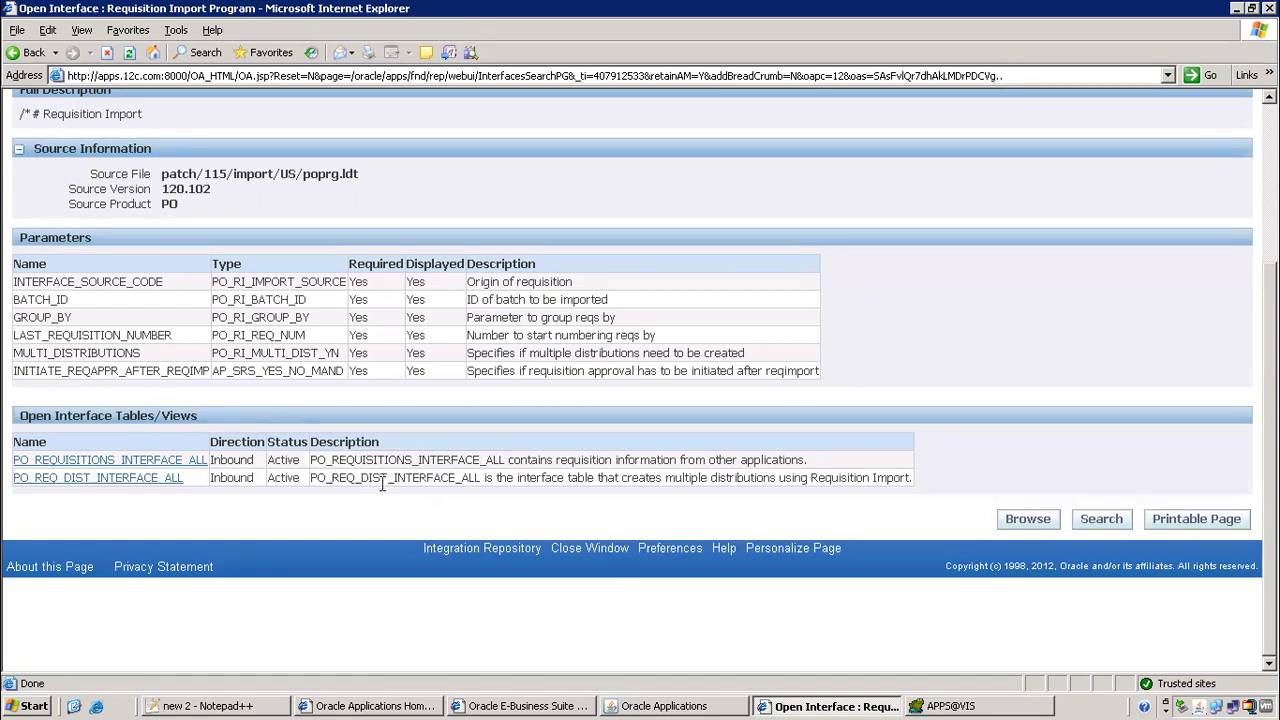
pyautogui.moveTo(383, 459); pyautogui.dragTo(510, 460)
pyautogui.hotkey('ctrl', 'c')
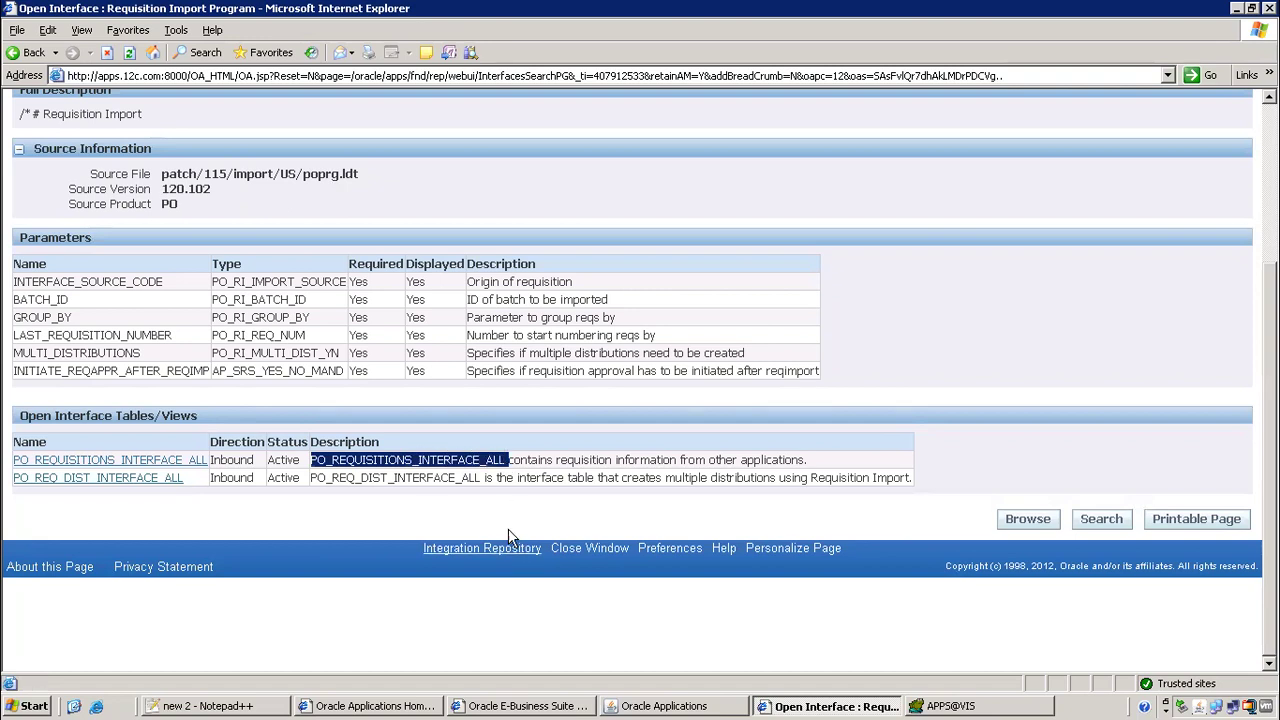
pyautogui.click(950, 706)
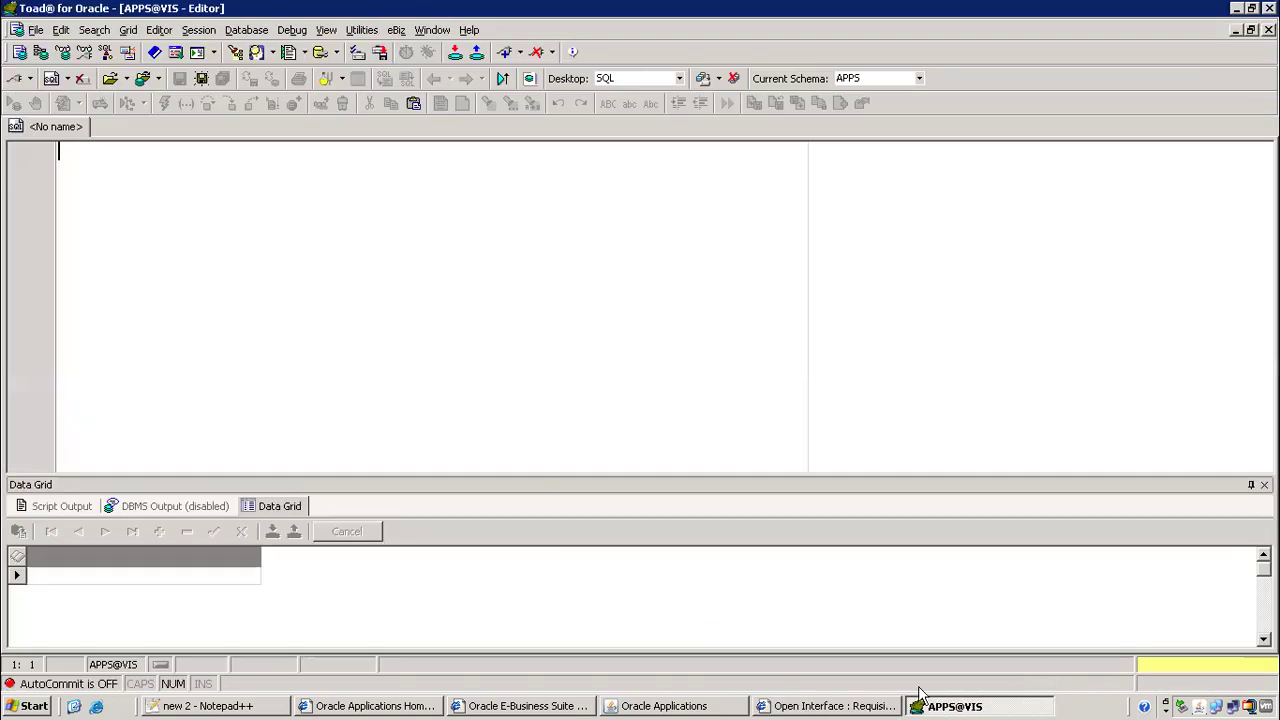
# Query PO_REQUISITIONS_INTERFACE_ALL and sort the results by LAST_UPDATE_DATE descending
pyautogui.hotkey('ctrl', 'v')
pyautogui.press('Home')
pyautogui.write('select * from')
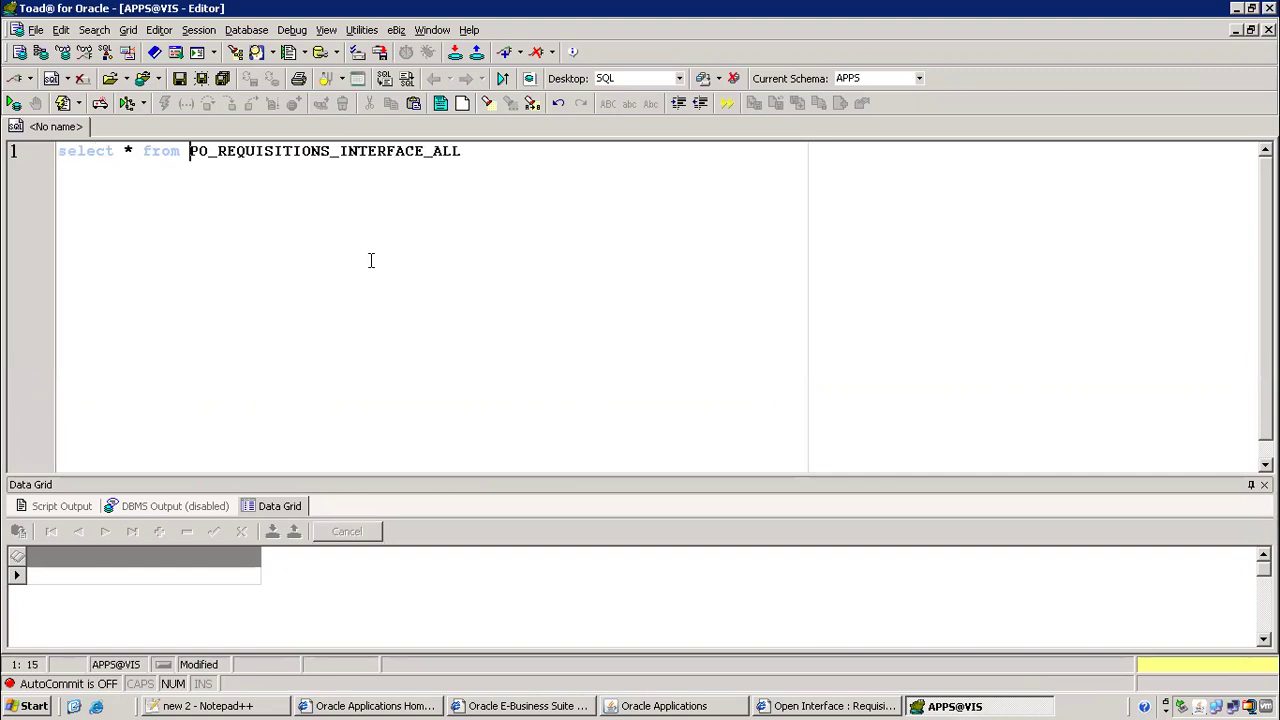
pyautogui.press('F9')
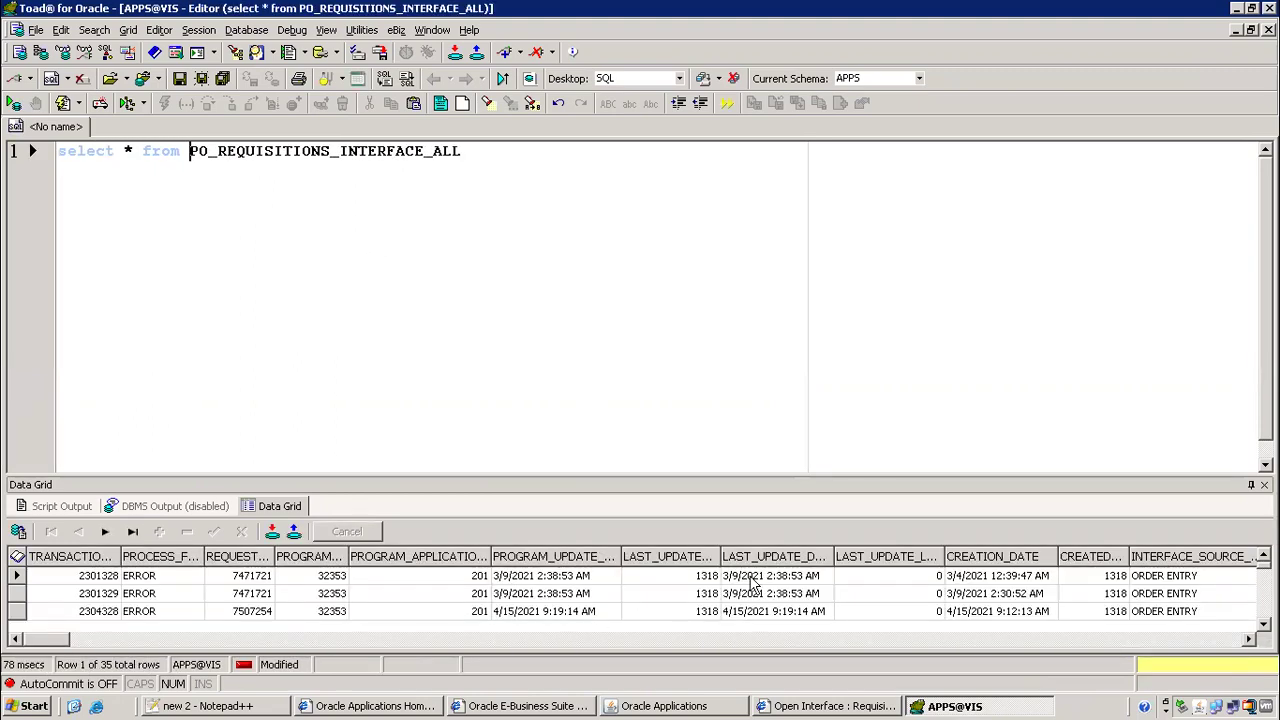
pyautogui.click(760, 558)
pyautogui.click(537, 384)
pyautogui.click(668, 411)
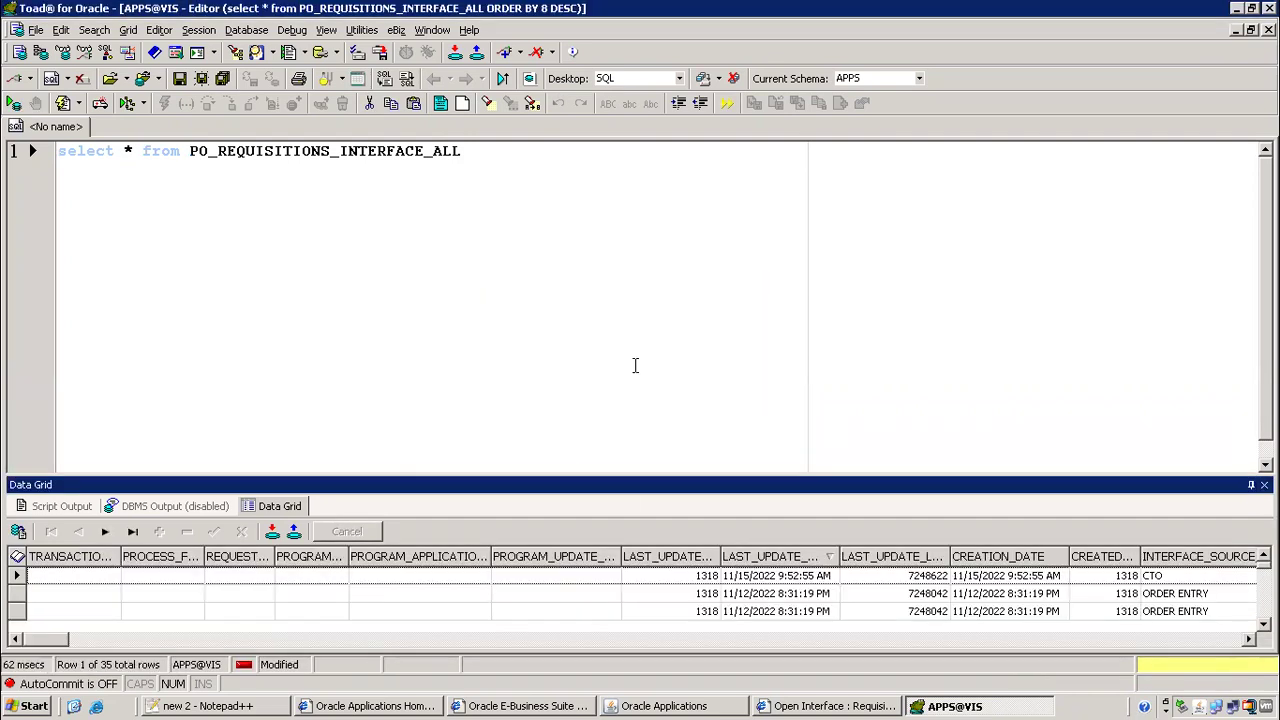
# Widen INTERFACE_SOURCE_LINE_ID and select the CTO row's value 853293
pyautogui.click(486, 578)
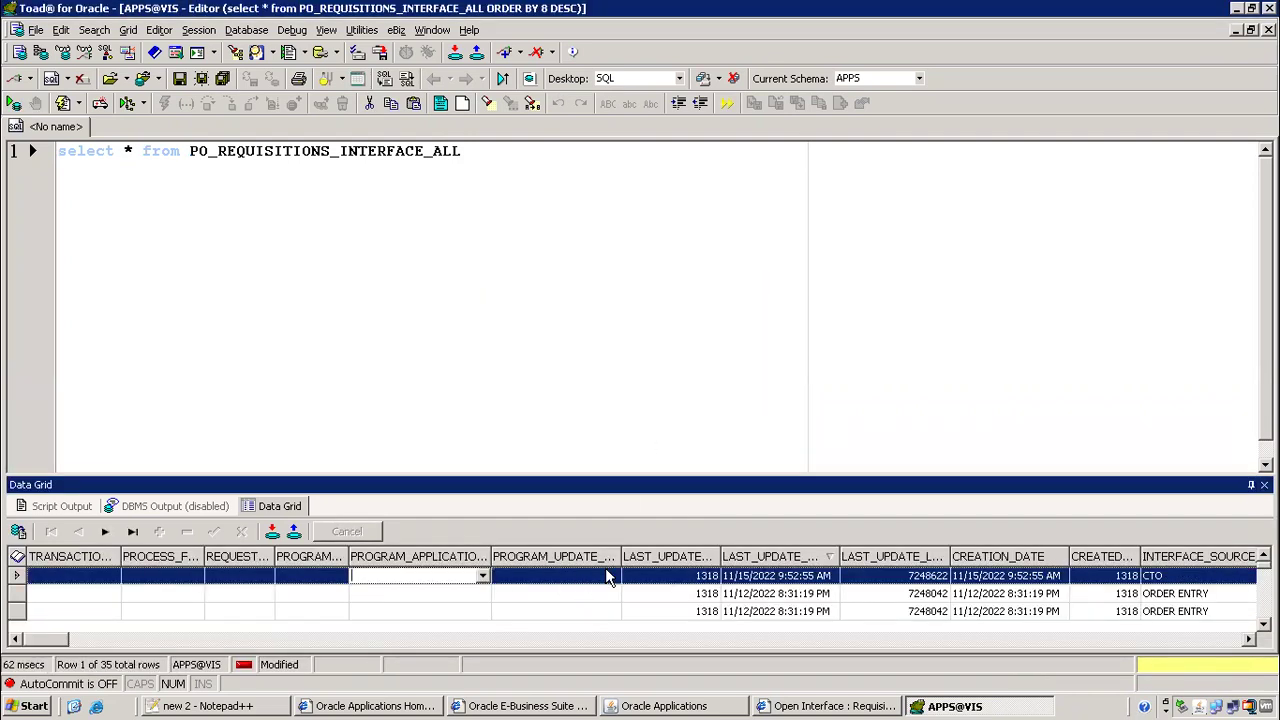
pyautogui.click(762, 578)
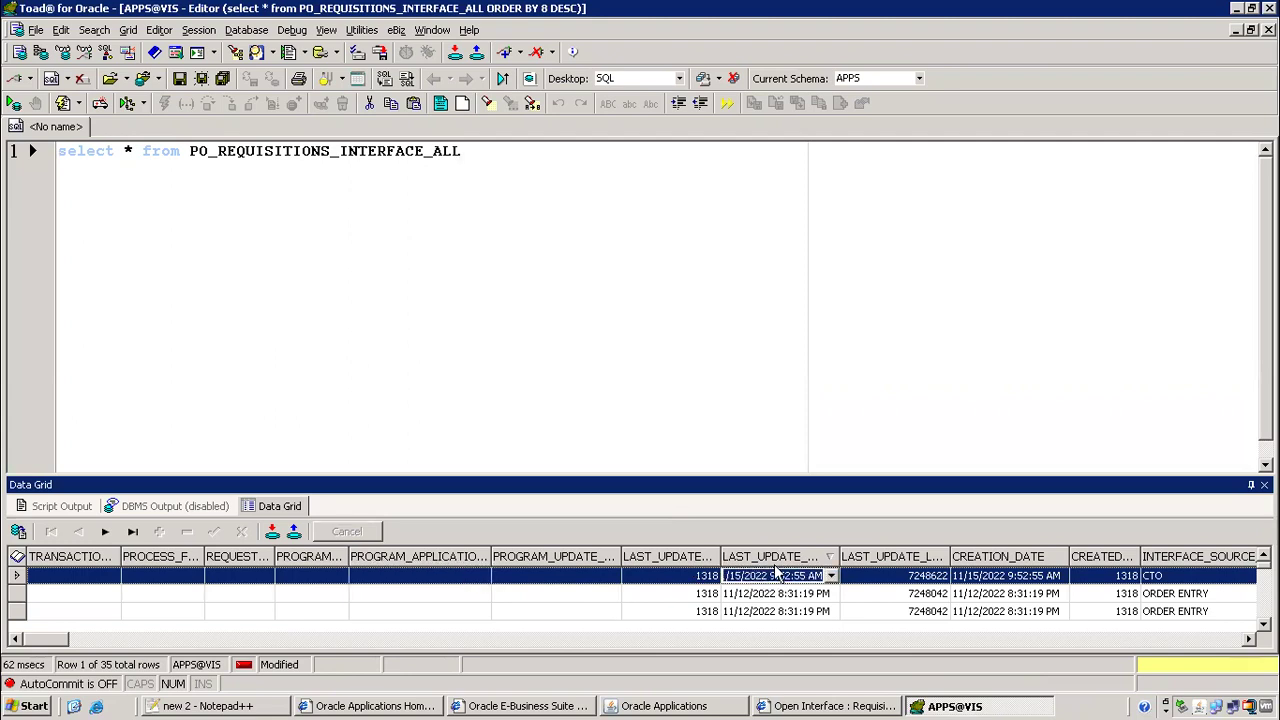
pyautogui.press('Tab')
pyautogui.press('Tab')
pyautogui.press('Tab')
pyautogui.press('Tab')
pyautogui.press('Tab')
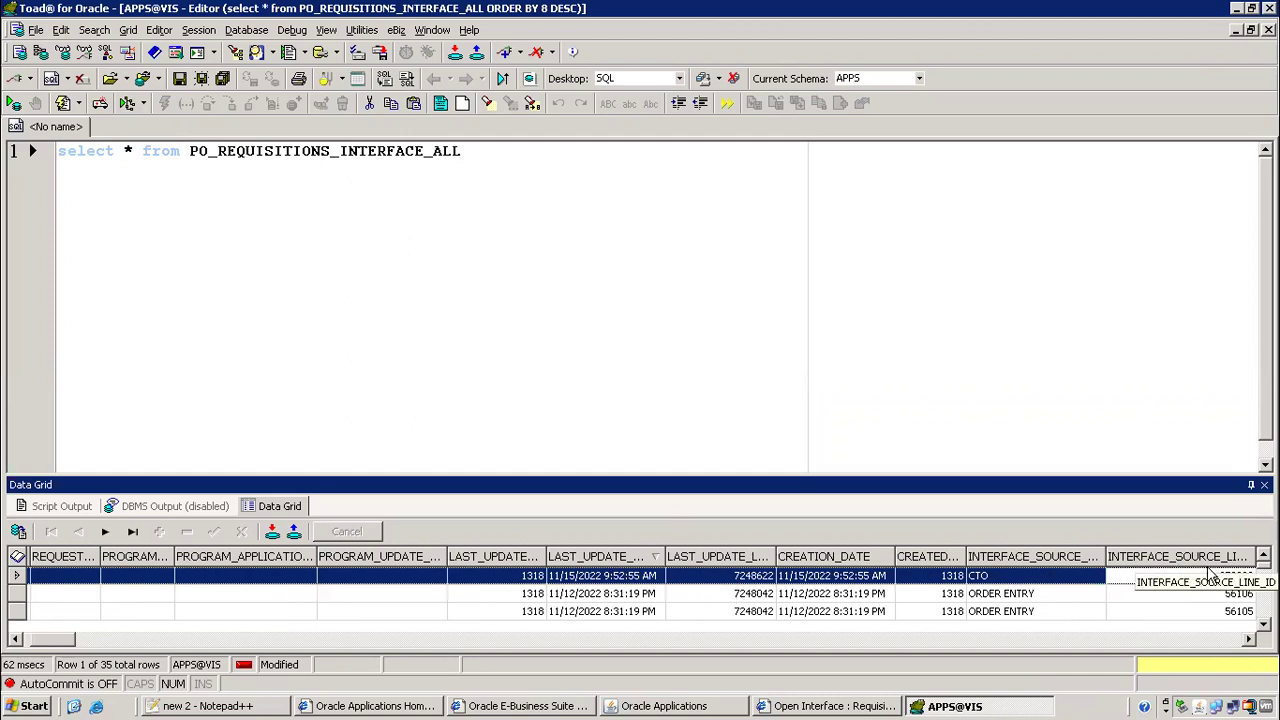
pyautogui.press('Tab')
pyautogui.press('Tab')
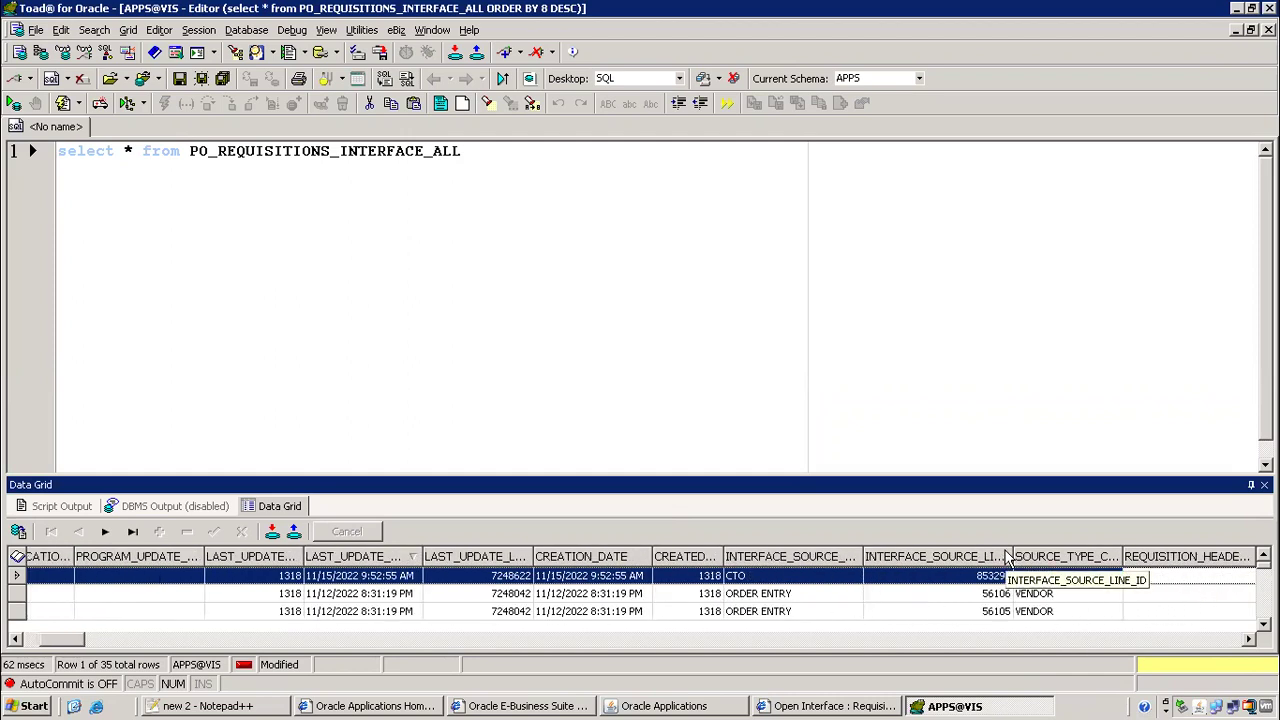
pyautogui.moveTo(1013, 556); pyautogui.dragTo(1131, 556)
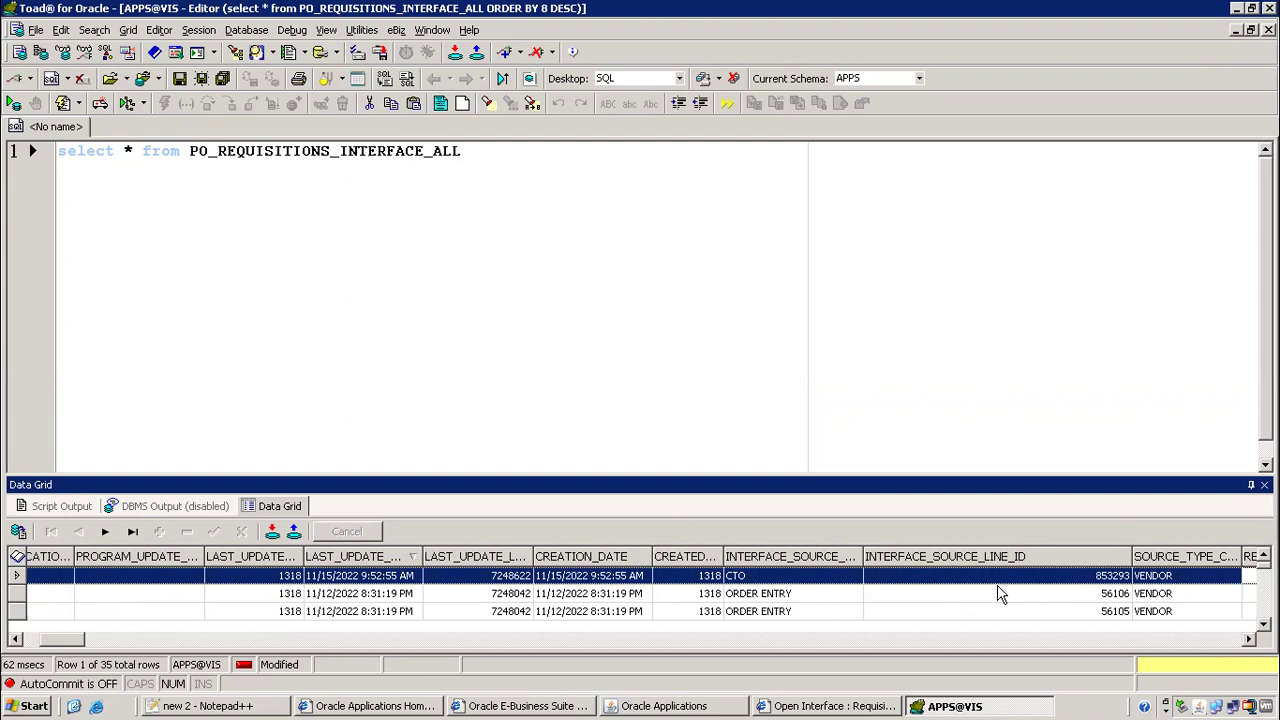
pyautogui.click(1066, 575)
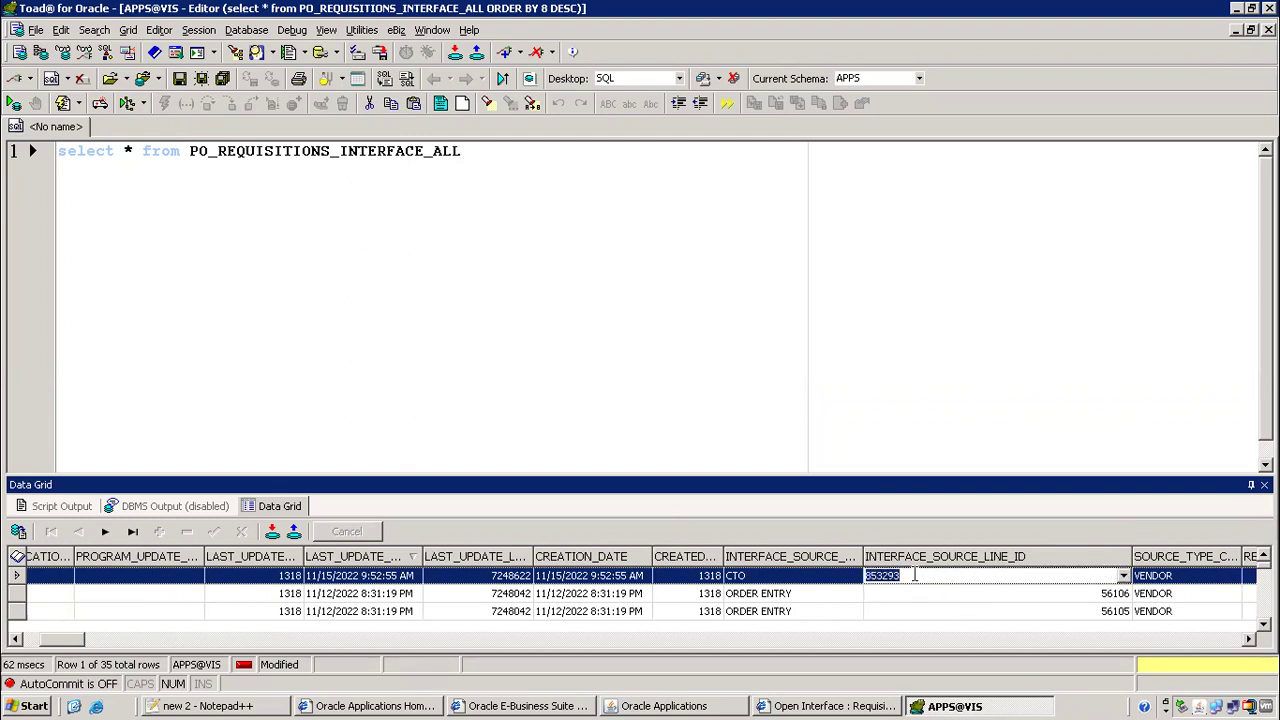
# Copy 853293 onto line 4 of the editor and begin the oe_order_headers_all query
pyautogui.click(494, 152)
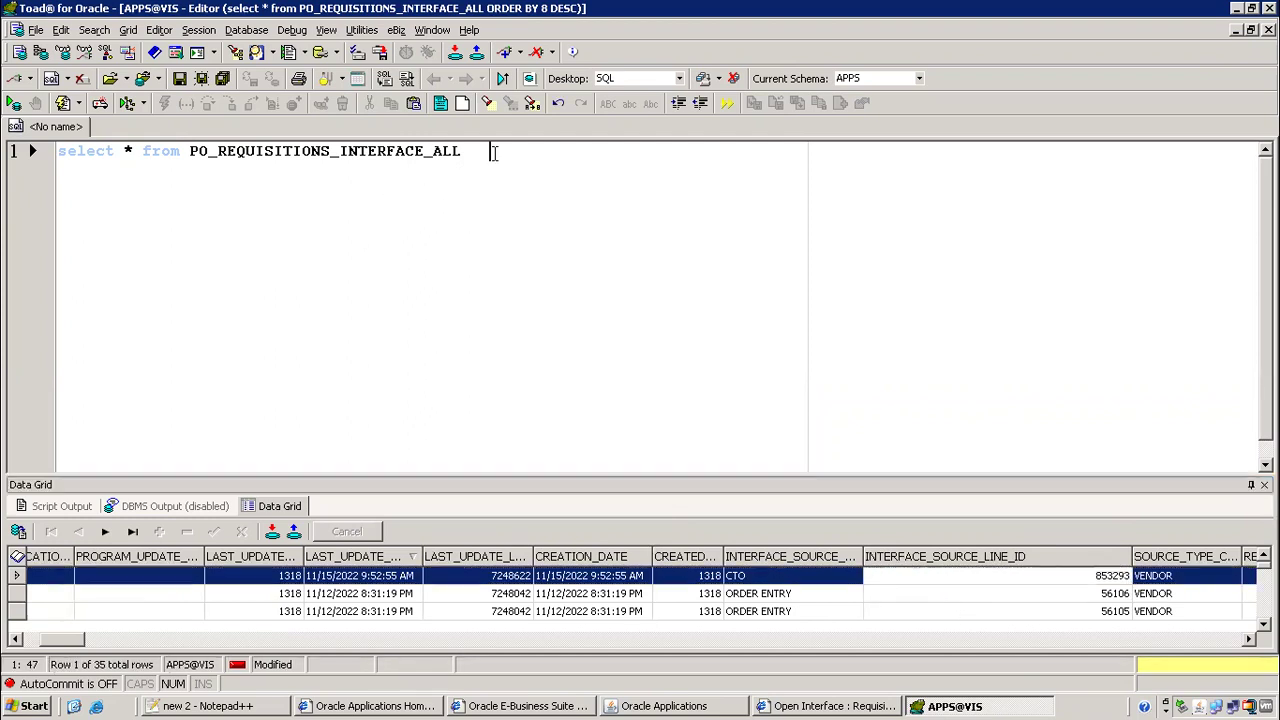
pyautogui.click(1120, 581)
pyautogui.hotkey('ctrl', 'c')
pyautogui.click(485, 251)
pyautogui.press('Return')
pyautogui.press('Return')
pyautogui.press('Return')
pyautogui.hotkey('ctrl', 'v')
pyautogui.press('Return')
pyautogui.press('Return')
pyautogui.press('Return')
pyautogui.write('s')
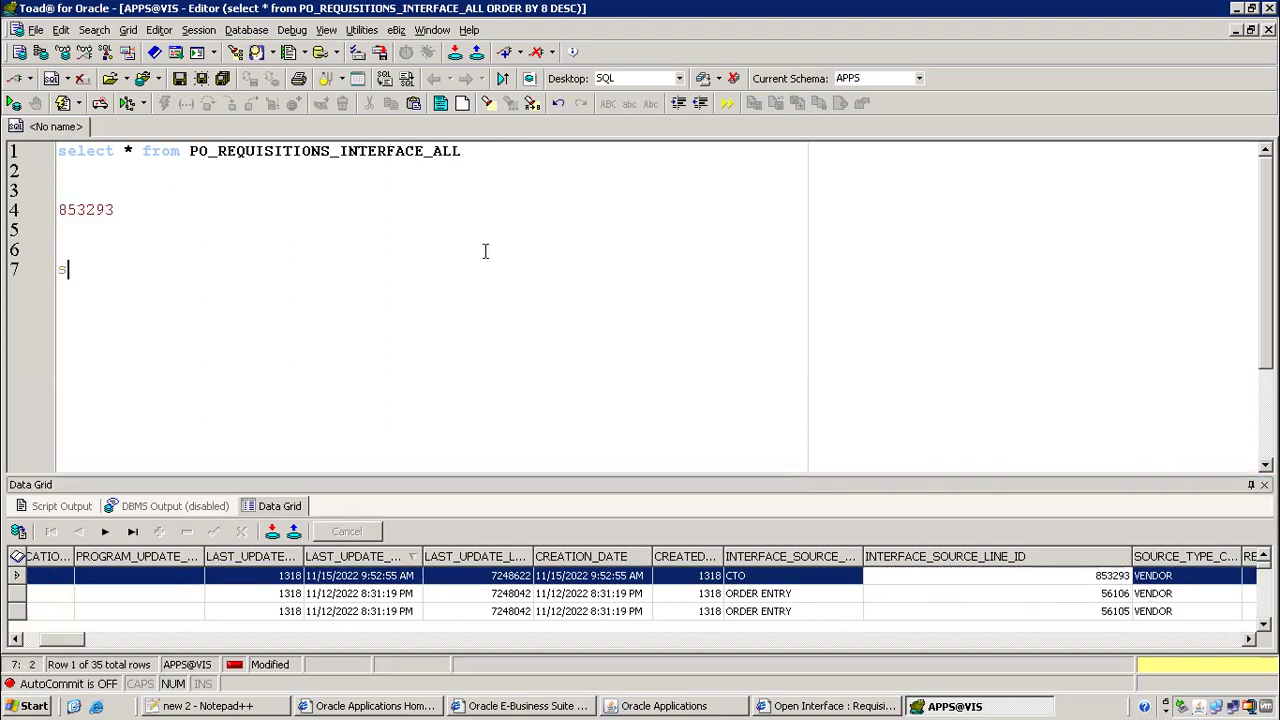
pyautogui.write('elect * from oe_order_hea')
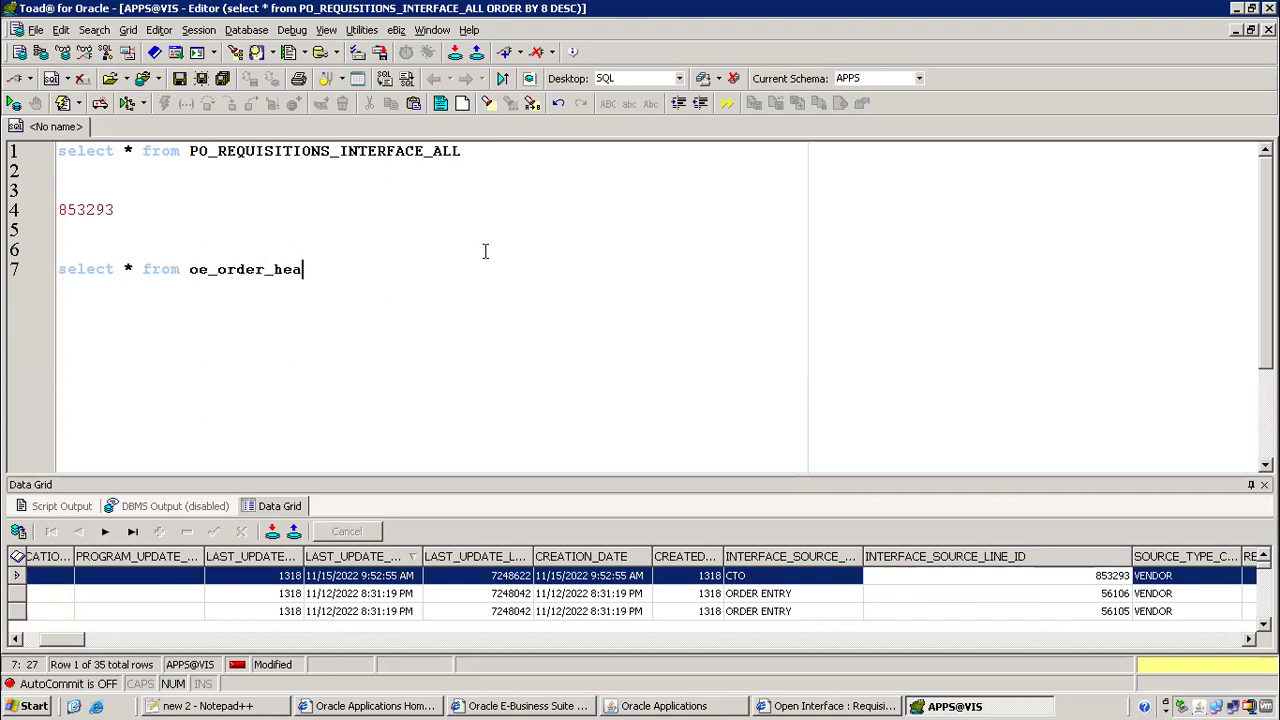
pyautogui.write("ders_all where order_num='")
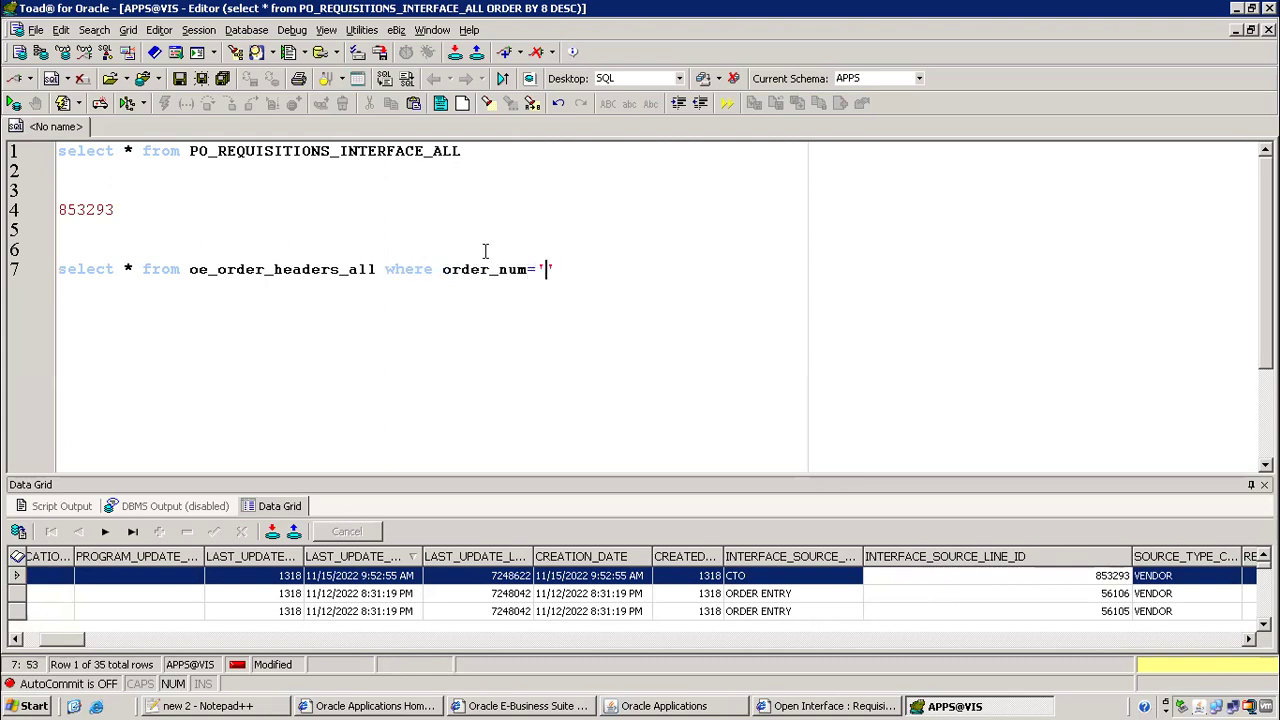
# Copy order number 70564 from the Notepad++ notes into the order header query and run it
pyautogui.hotkey('alt', 'Tab')
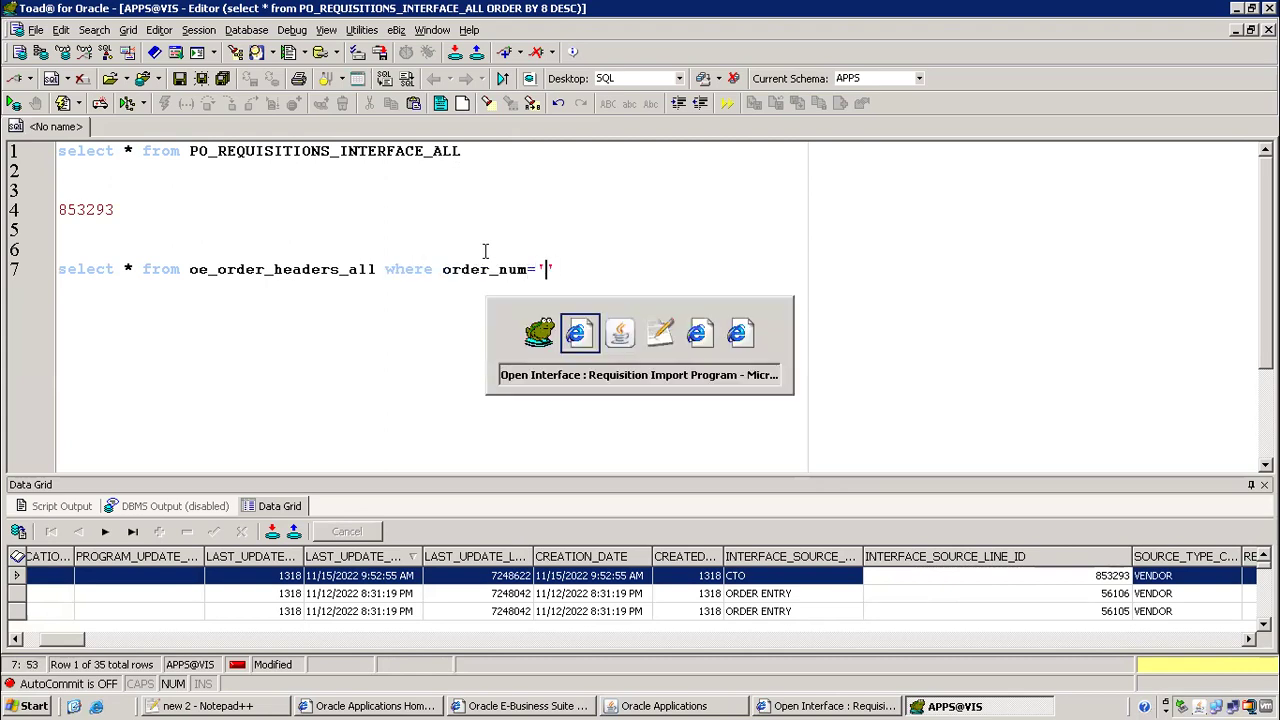
pyautogui.hotkey('alt', 'Tab')
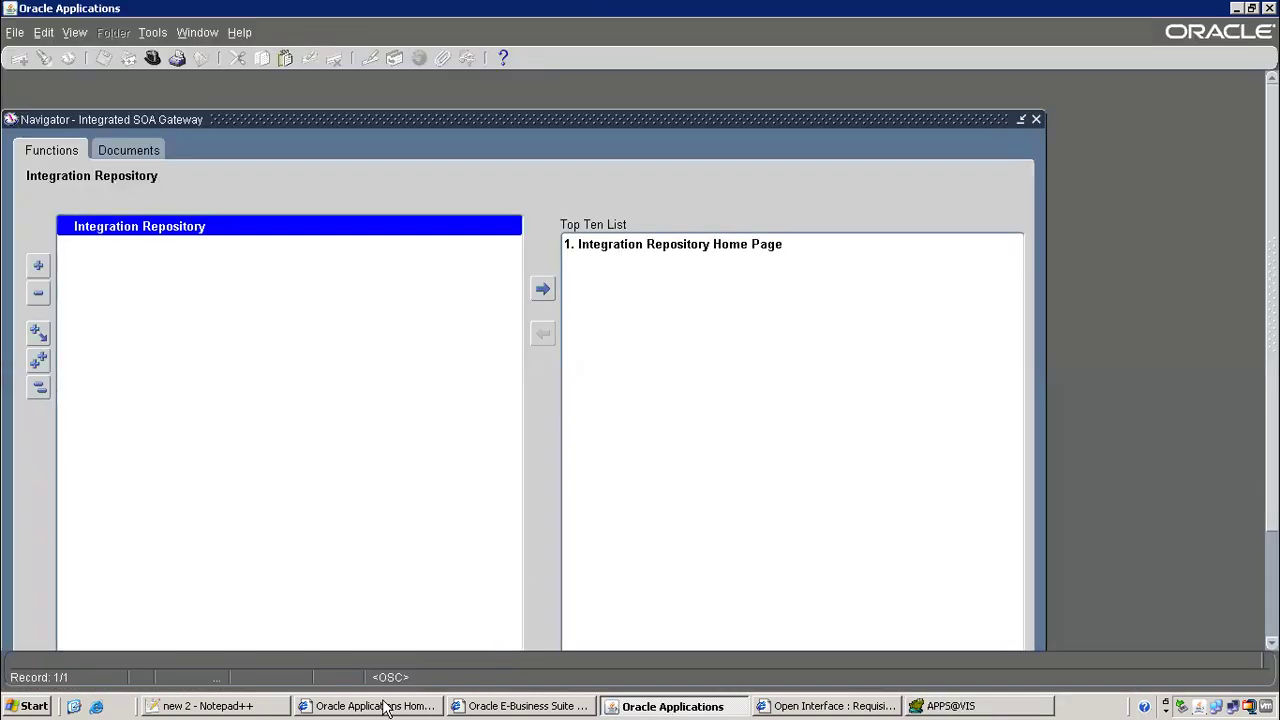
pyautogui.click(188, 706)
pyautogui.moveTo(338, 366); pyautogui.dragTo(423, 358)
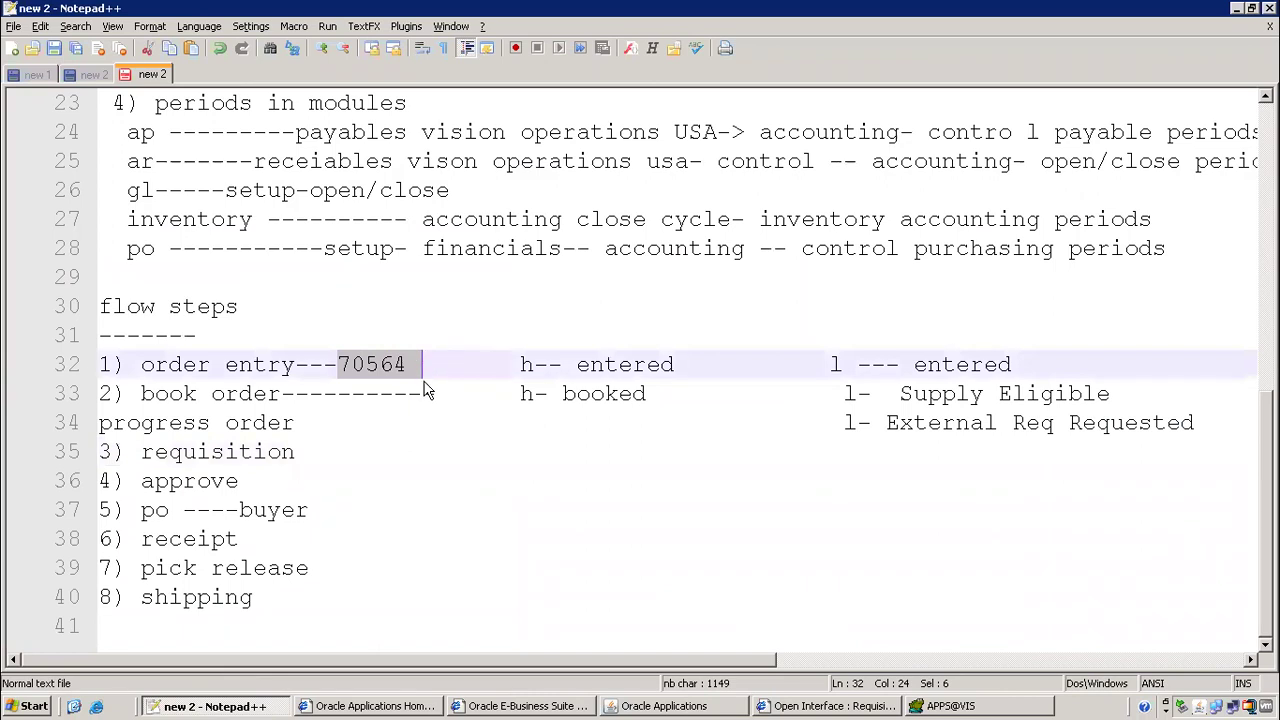
pyautogui.hotkey('alt', 'Tab')
pyautogui.hotkey('alt', 'Tab')
pyautogui.hotkey('alt', 'Tab')
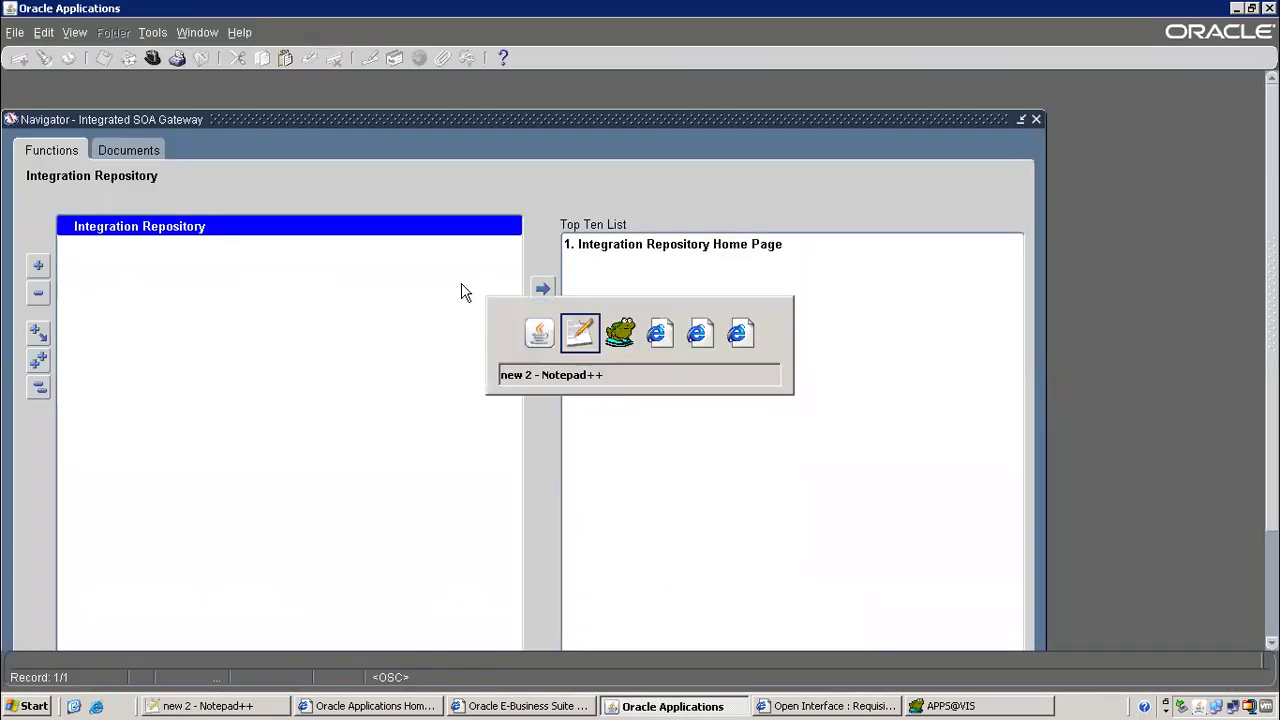
pyautogui.hotkey('ctrl', 'v')
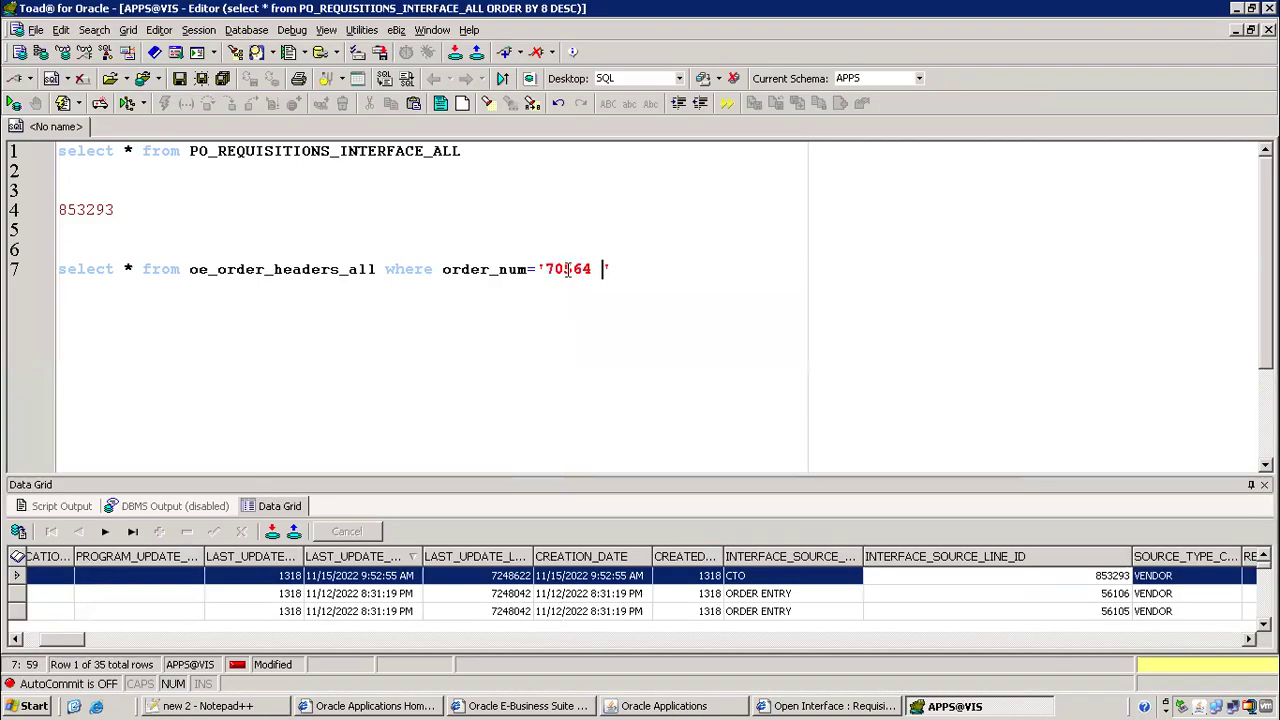
pyautogui.press('BackSpace')
pyautogui.press('F9')
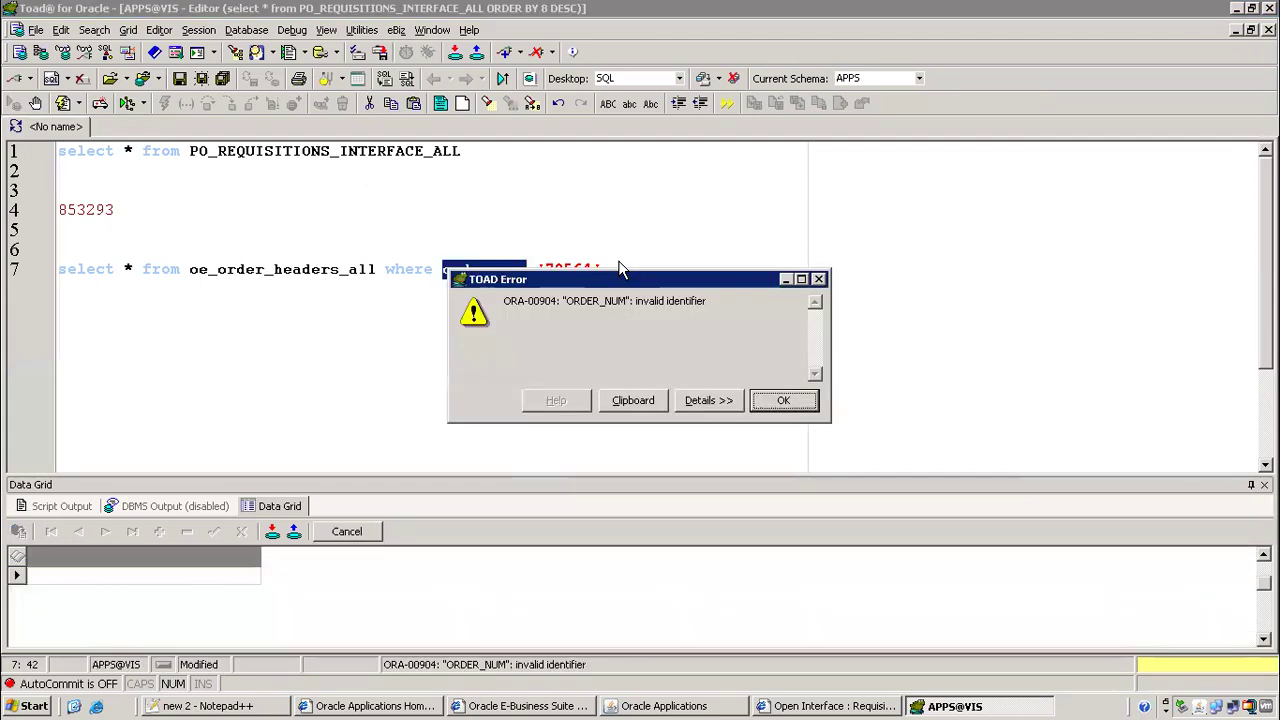
# Fix order_num to order_number and rerun, returning header ID 530912; start the order lines query
pyautogui.click(785, 400)
pyautogui.click(530, 269)
pyautogui.write('ber')
pyautogui.press('F9')
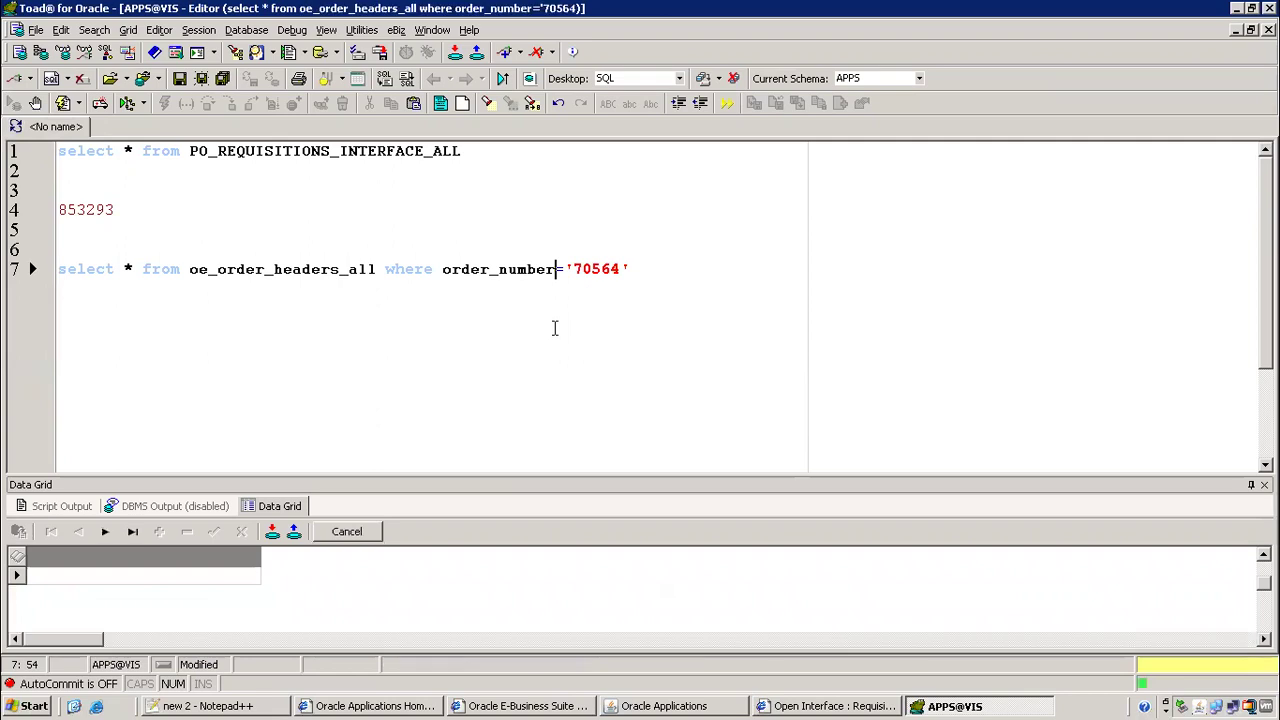
pyautogui.click(62, 577)
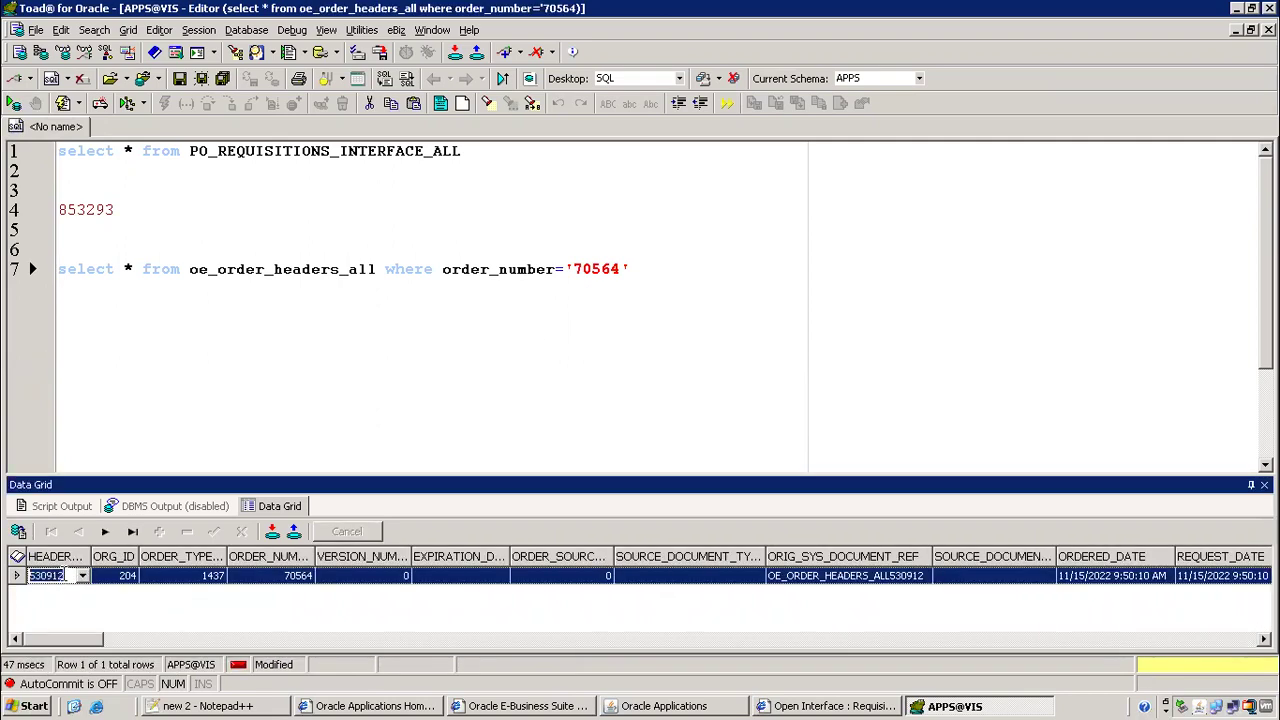
pyautogui.click(183, 318)
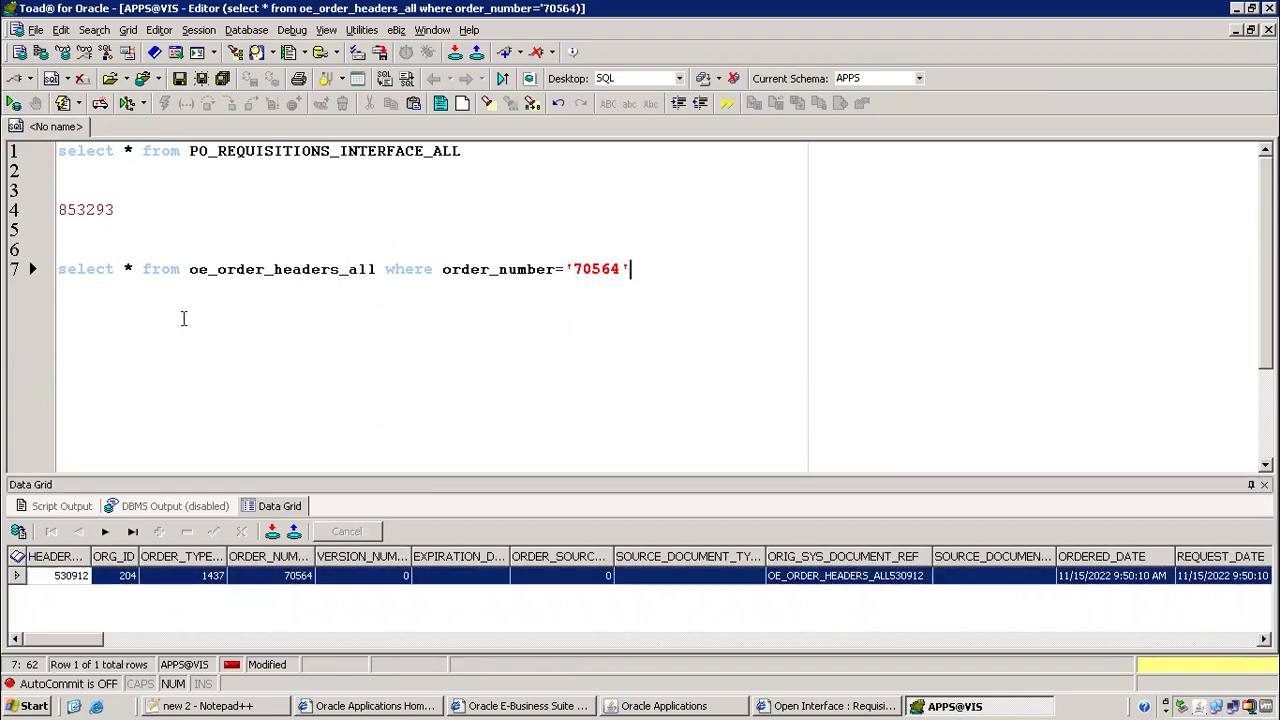
pyautogui.press('Return')
pyautogui.press('Return')
pyautogui.write('select * from oe_order_li')
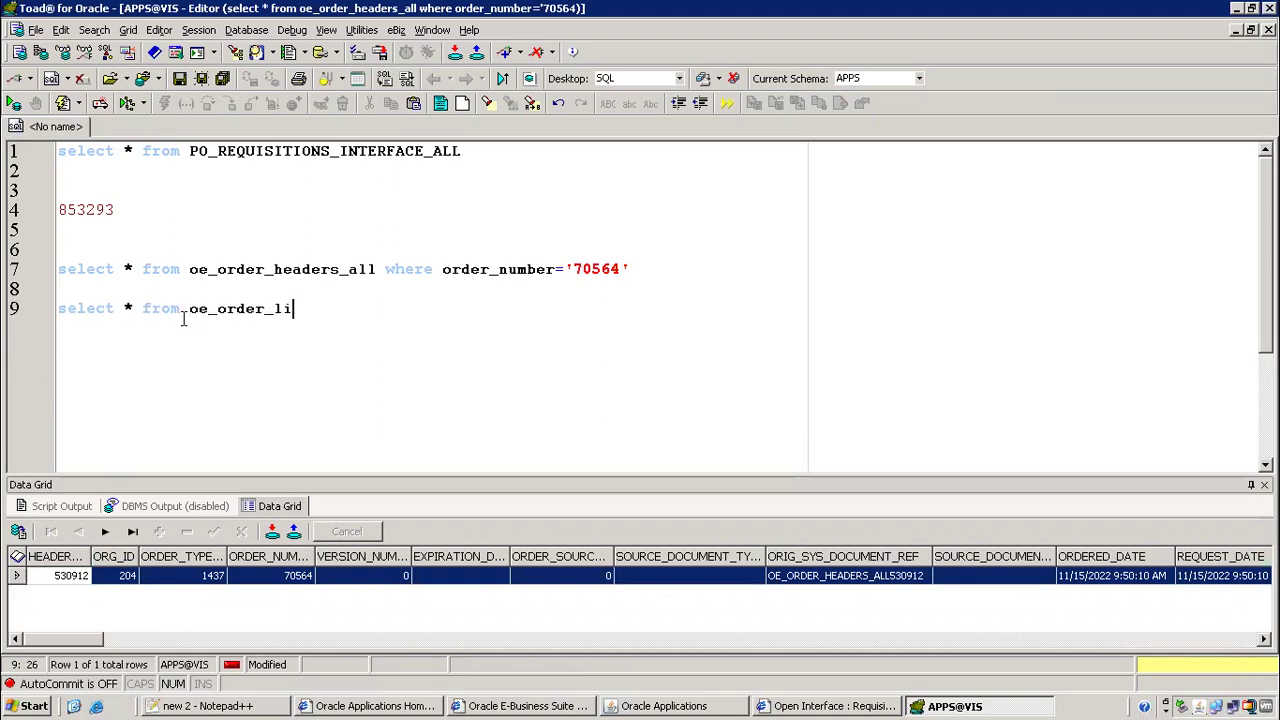
pyautogui.write('nes_all hwere ')
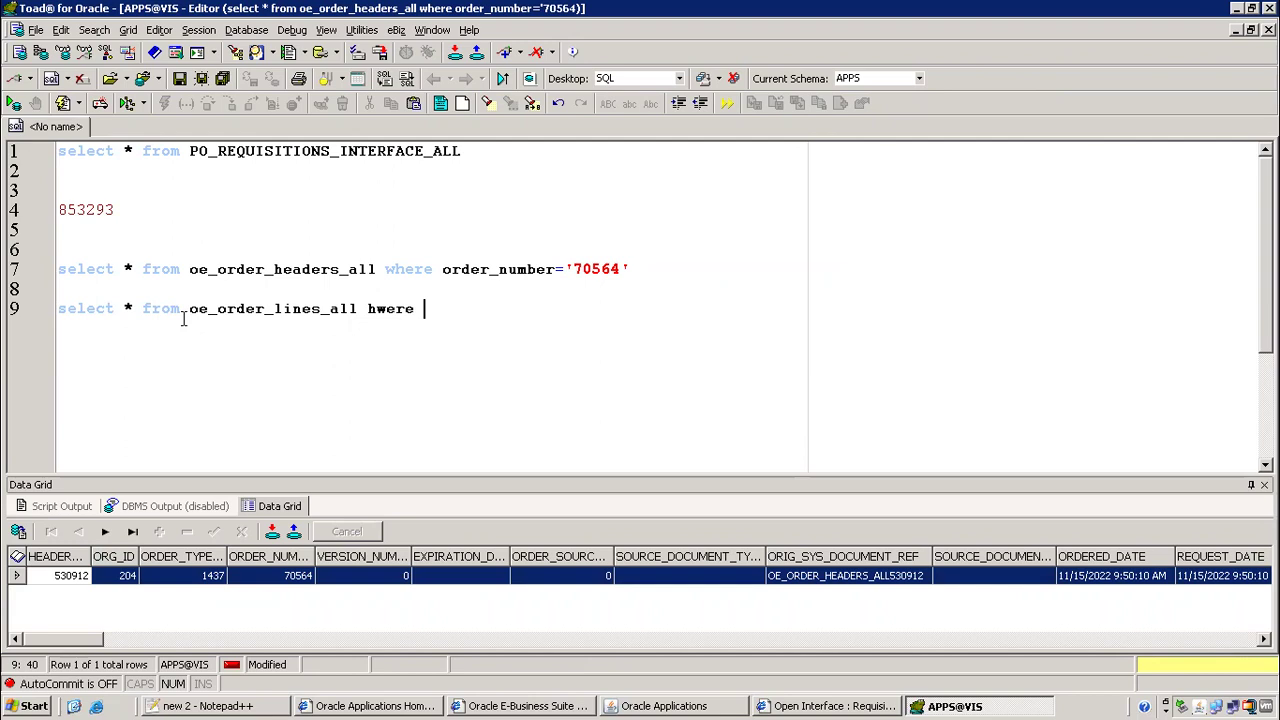
pyautogui.press('BackSpace')
pyautogui.press('BackSpace')
pyautogui.press('BackSpace')
pyautogui.press('BackSpace')
pyautogui.press('BackSpace')
pyautogui.press('BackSpace')
pyautogui.write('where header_id')
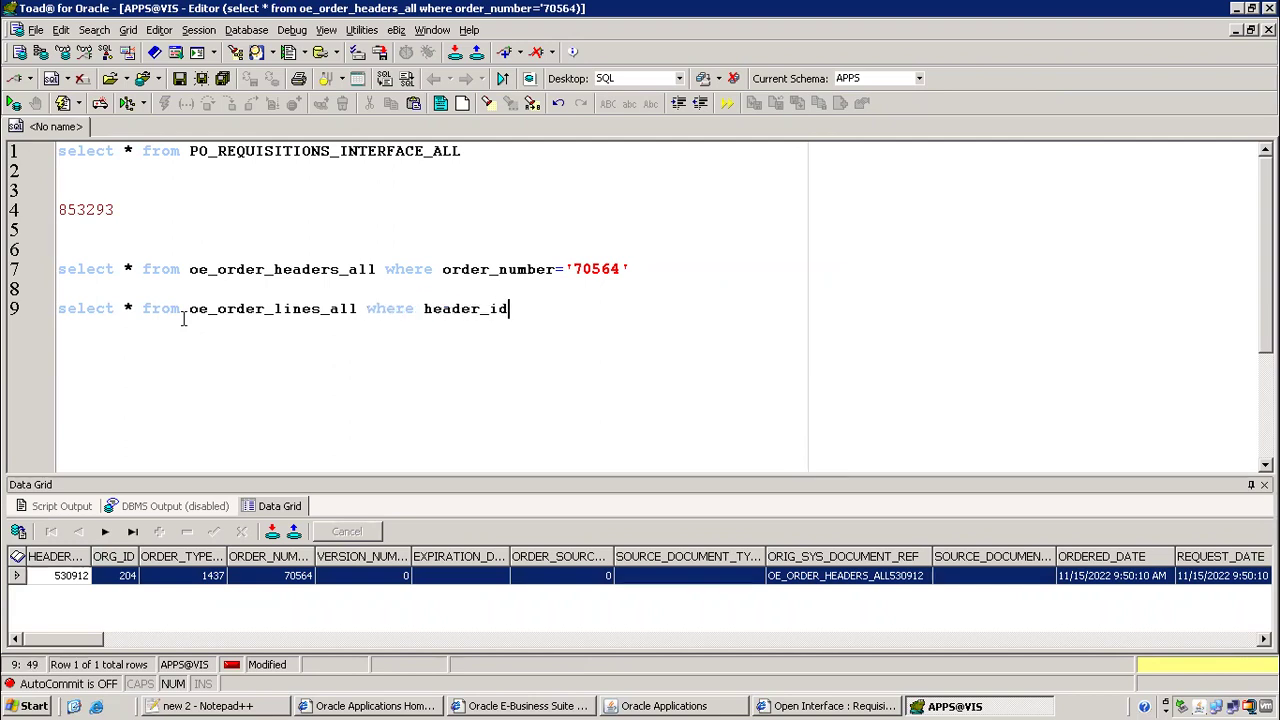
pyautogui.write('-')
# Run the oe_order_lines_all query with header_id='530912'
pyautogui.press('BackSpace')
pyautogui.write("=''")
pyautogui.press('Left')
pyautogui.hotkey('ctrl', 'v')
pyautogui.press('F9')
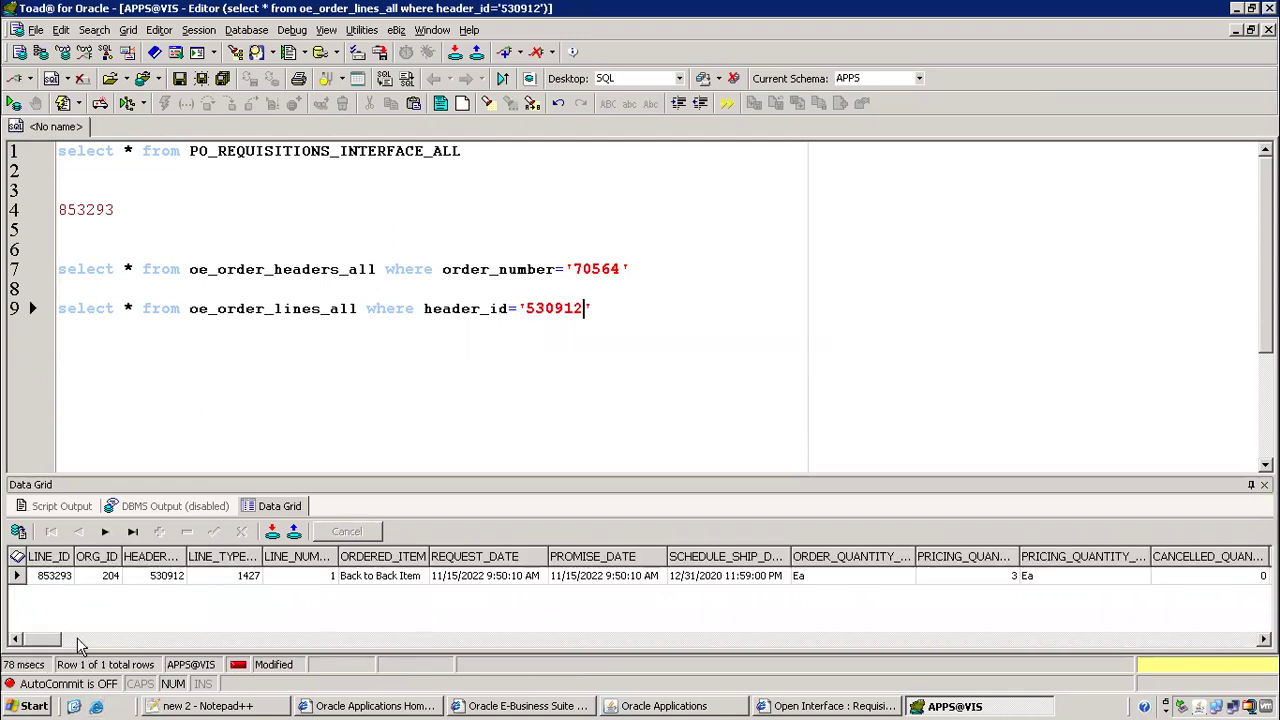
# Confirm the returned LINE_ID 853293 matches the value on line 4, then go to Notepad++
pyautogui.click(57, 577)
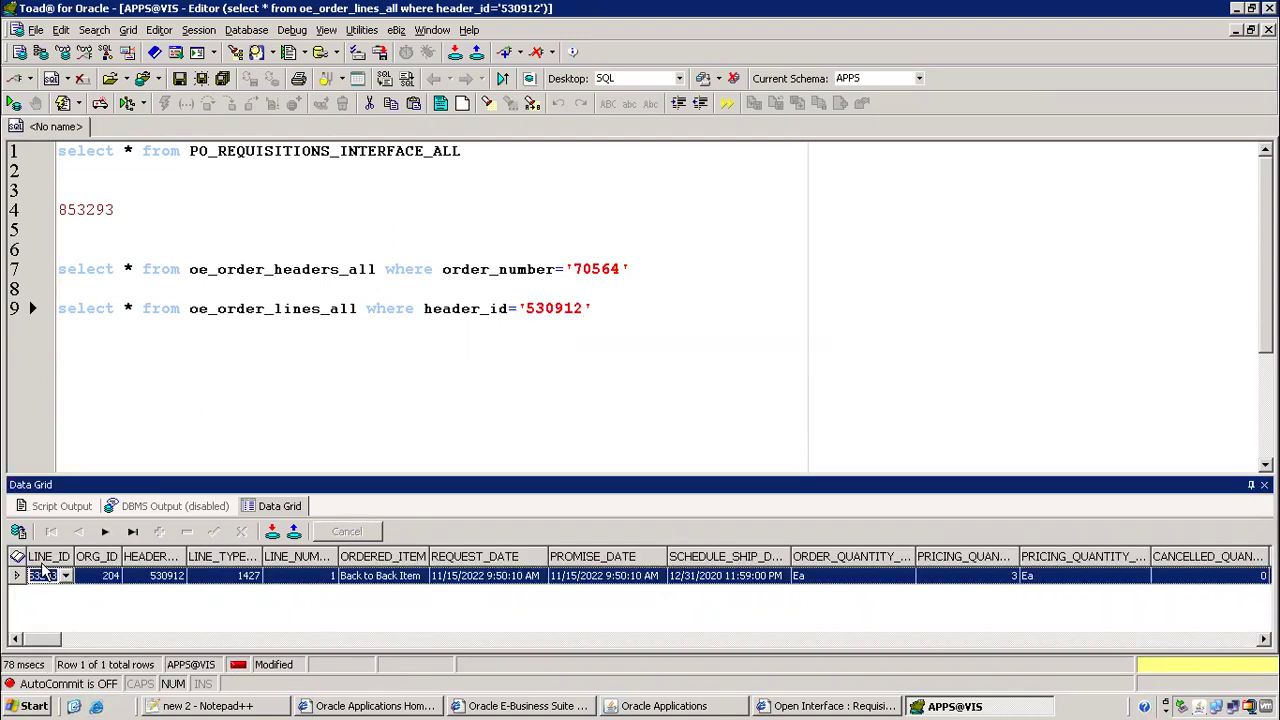
pyautogui.press('F6')
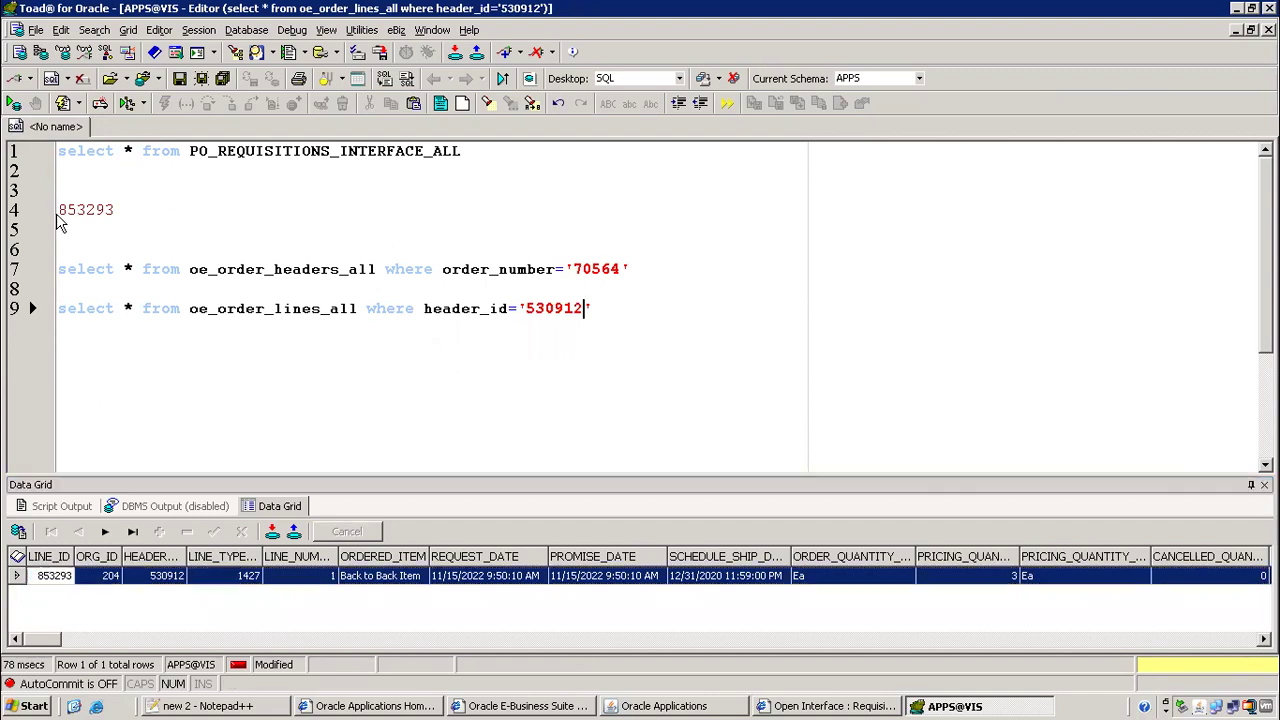
pyautogui.moveTo(62, 213); pyautogui.dragTo(121, 210)
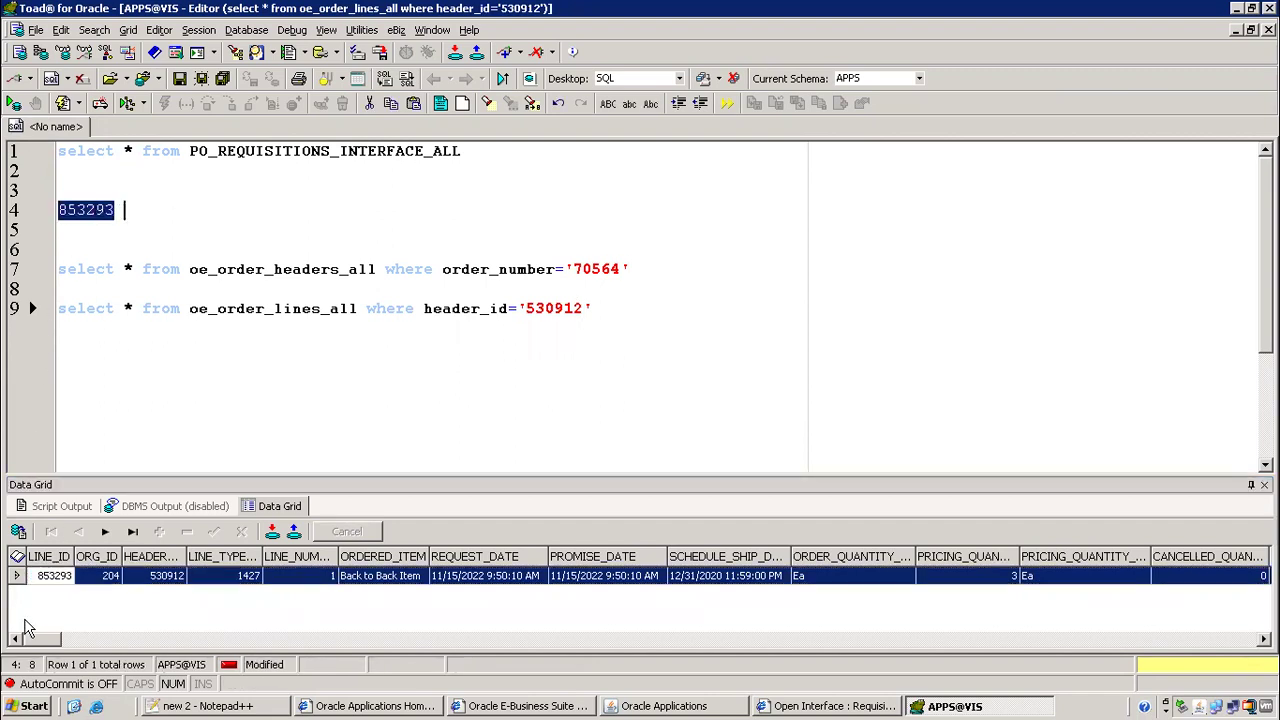
pyautogui.click(47, 560)
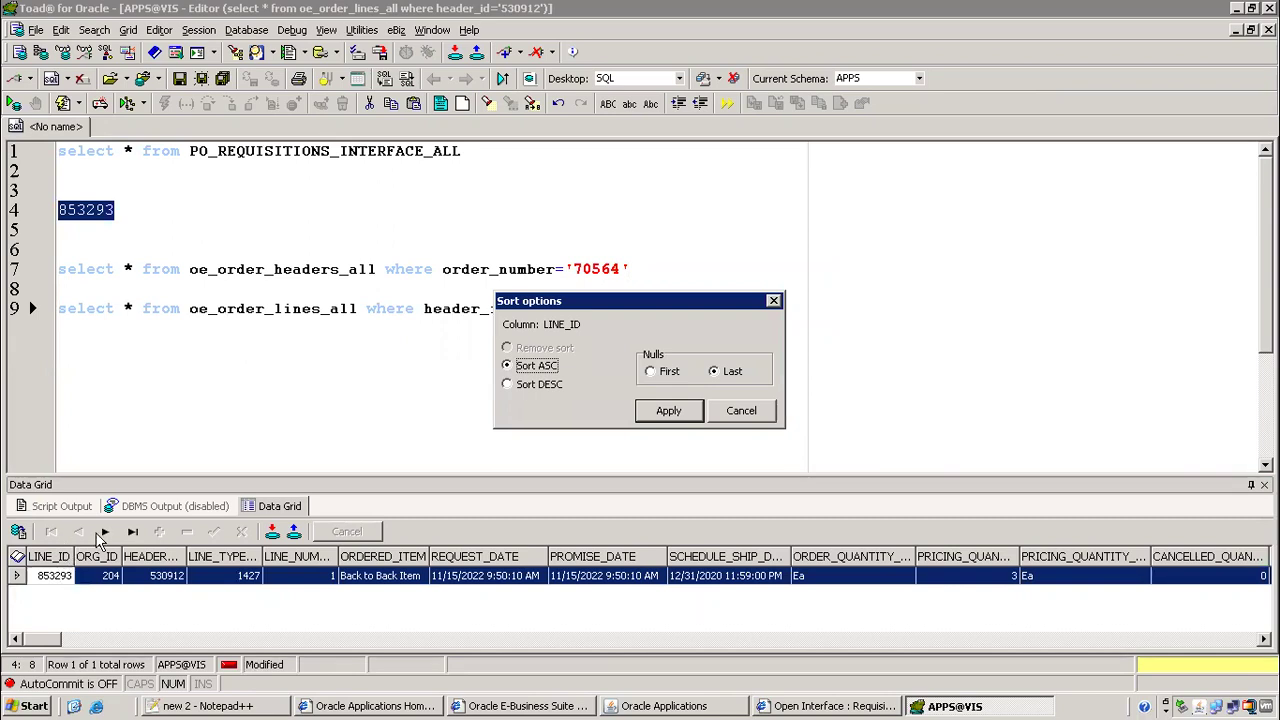
pyautogui.click(755, 409)
pyautogui.click(152, 707)
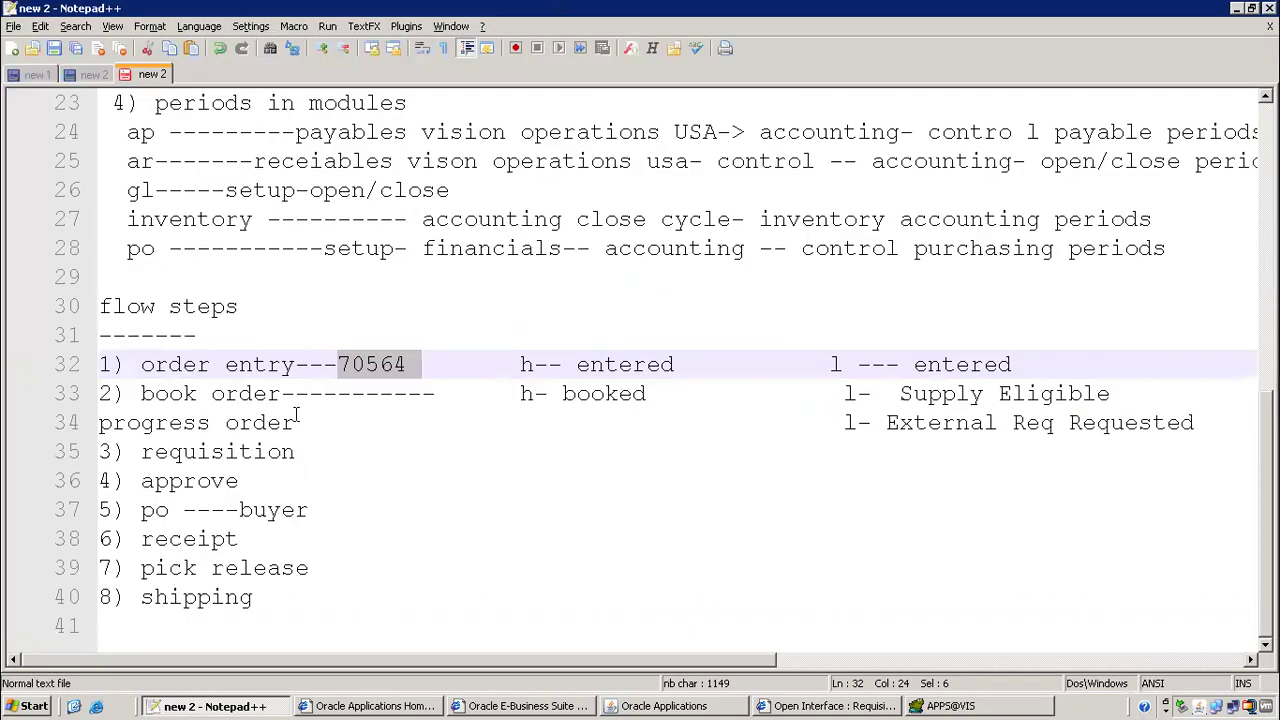
# Below '3) requisition', add the line 'link between om tables and po requisition interface tables'
pyautogui.click(321, 420)
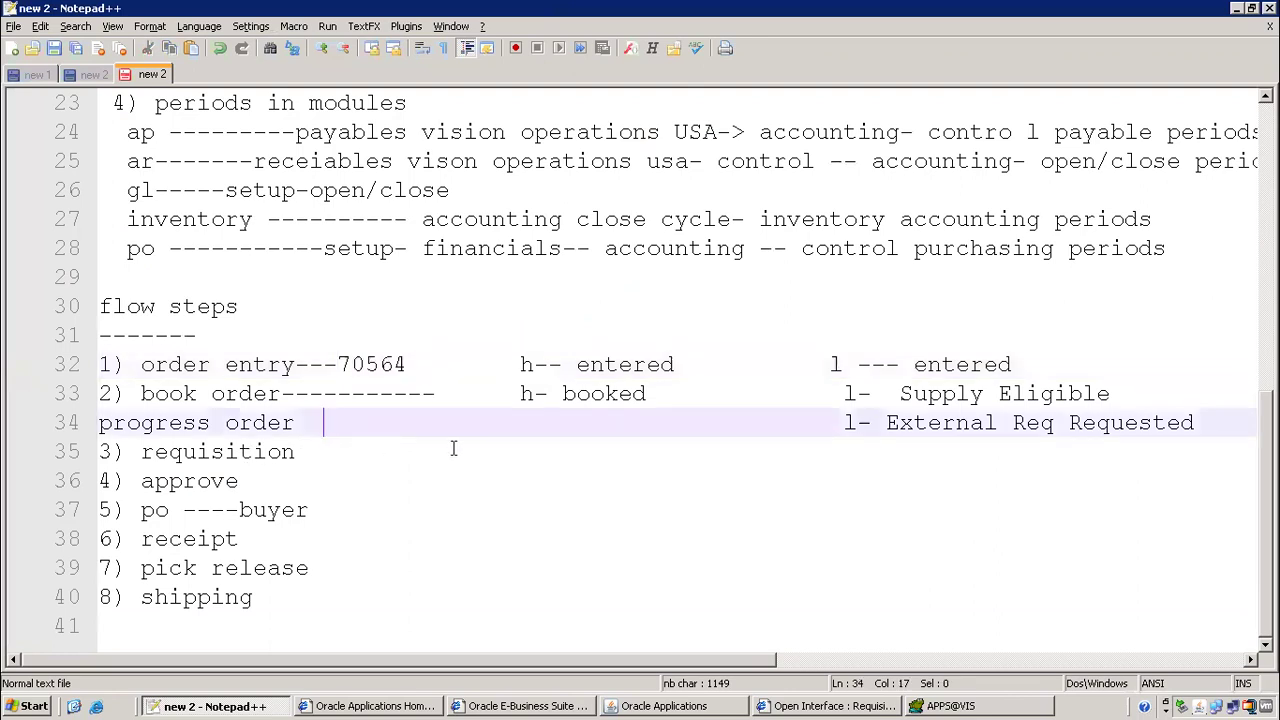
pyautogui.click(357, 453)
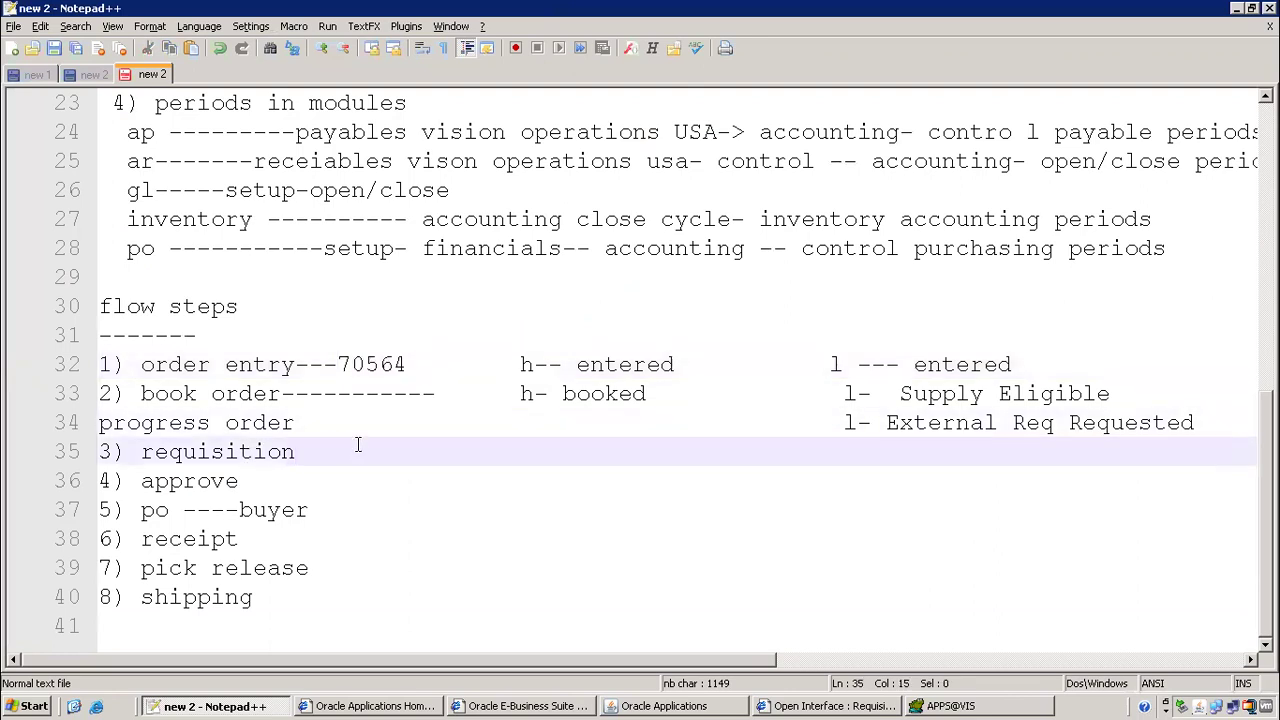
pyautogui.press('Return')
pyautogui.press('Return')
pyautogui.press('Up')
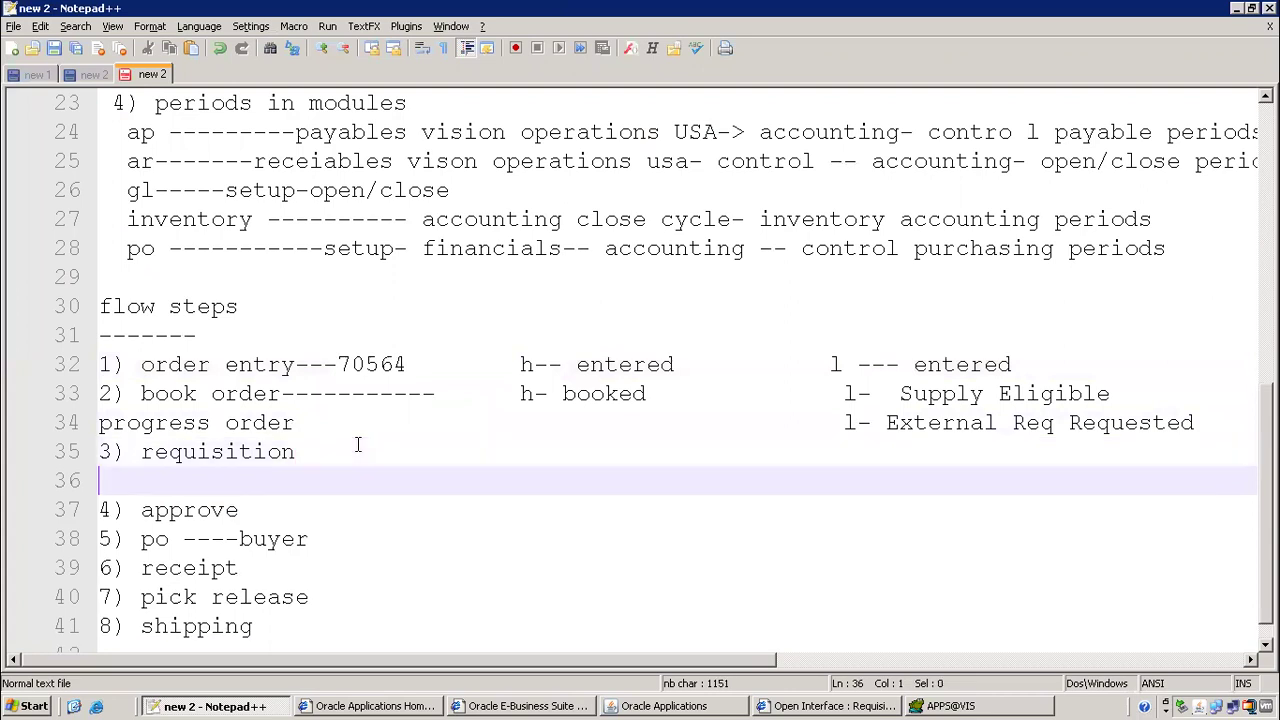
pyautogui.press('Down')
pyautogui.press('Up')
pyautogui.write('lin')
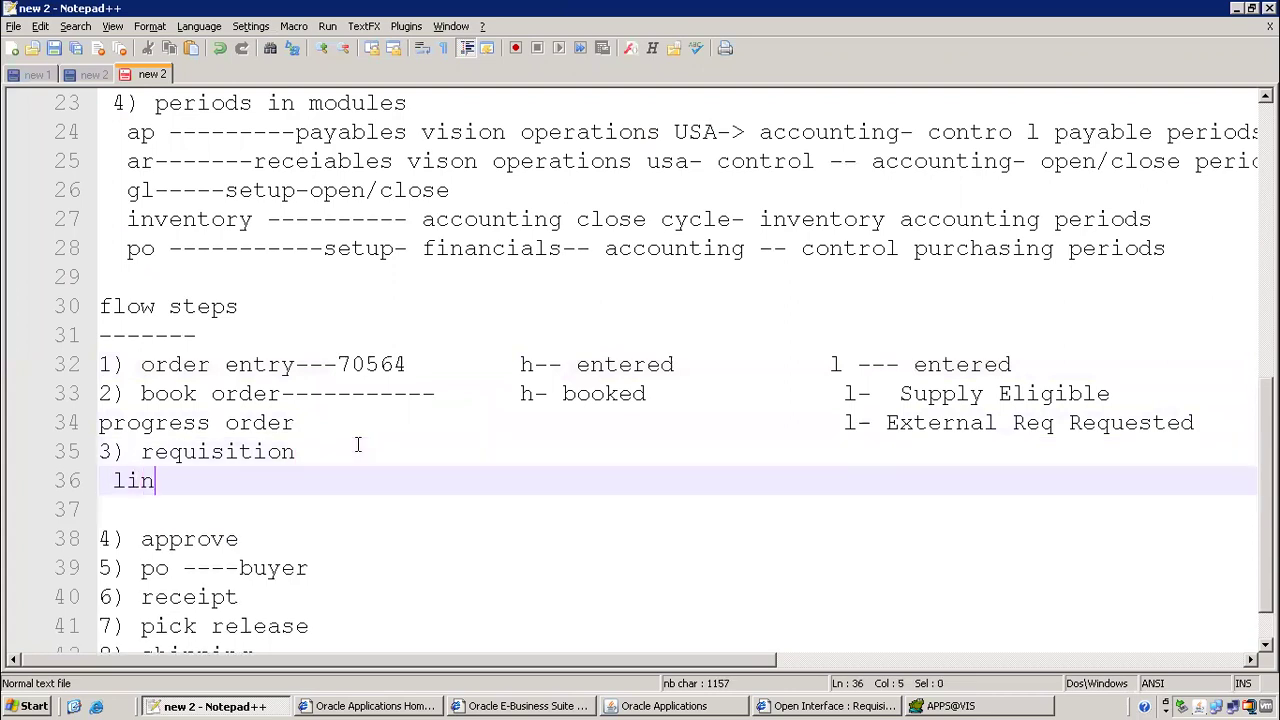
pyautogui.write('k betwee')
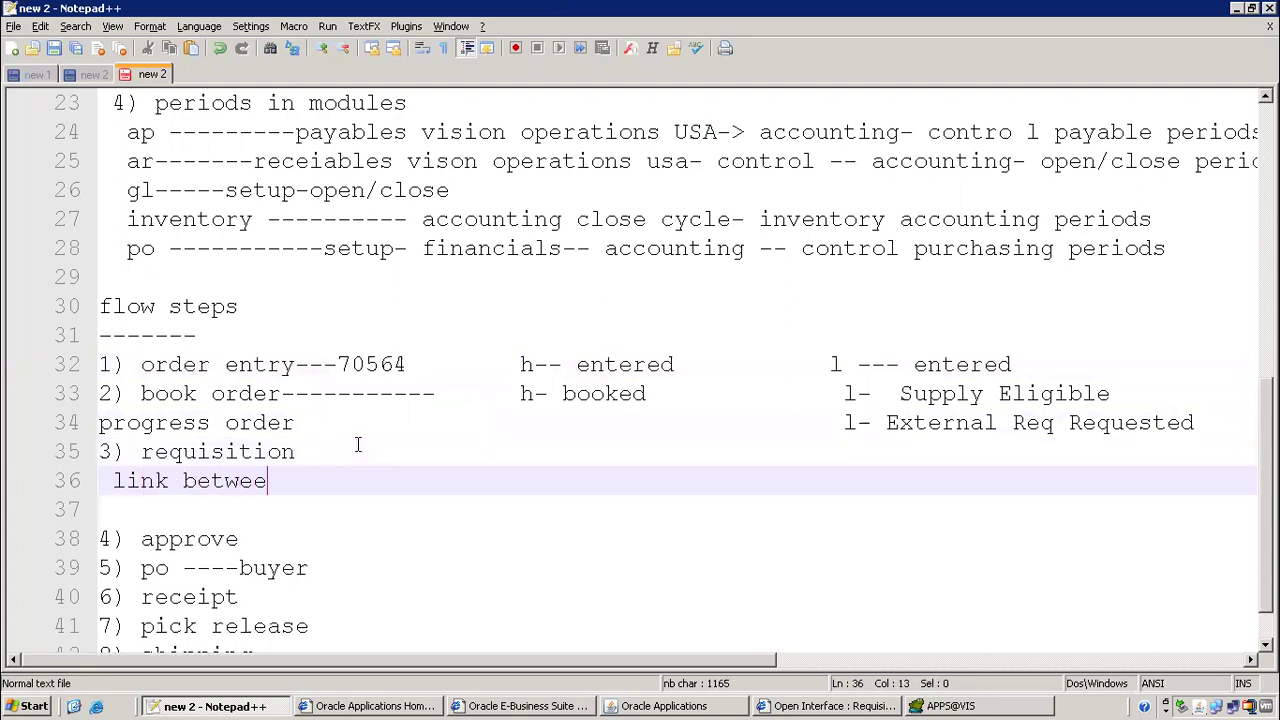
pyautogui.write('n om tables and po ')
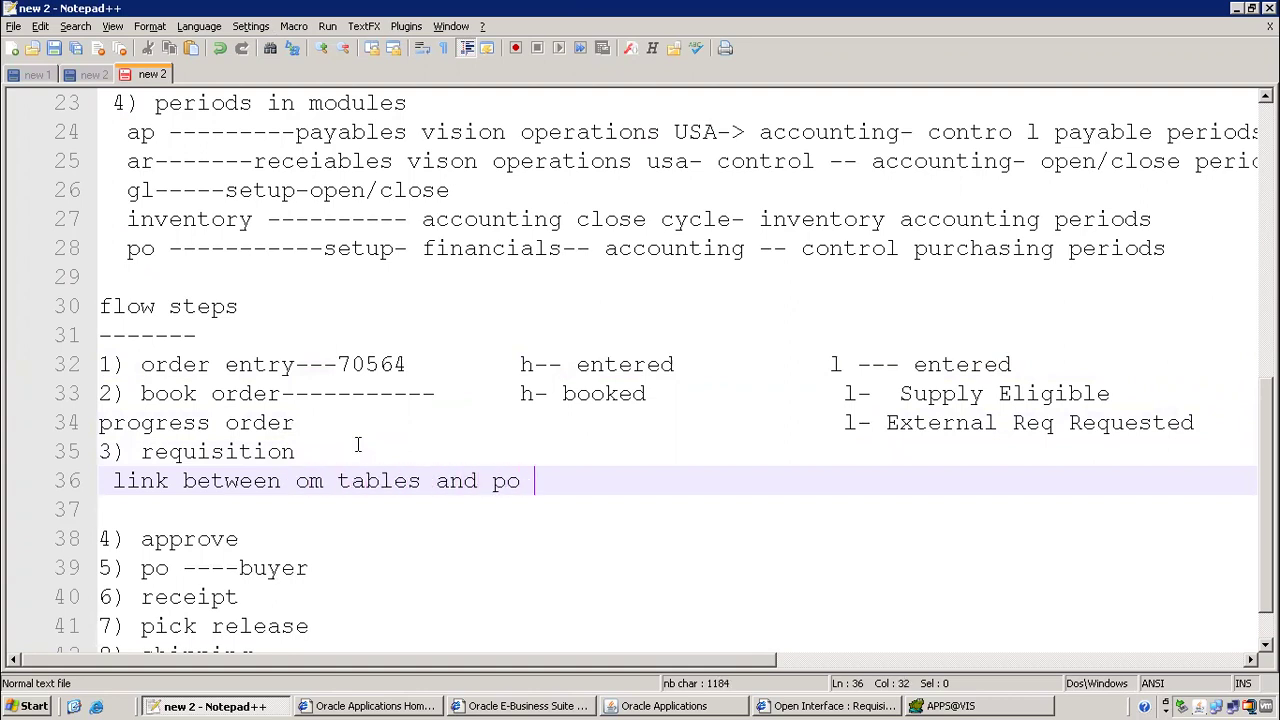
pyautogui.write('requisition int')
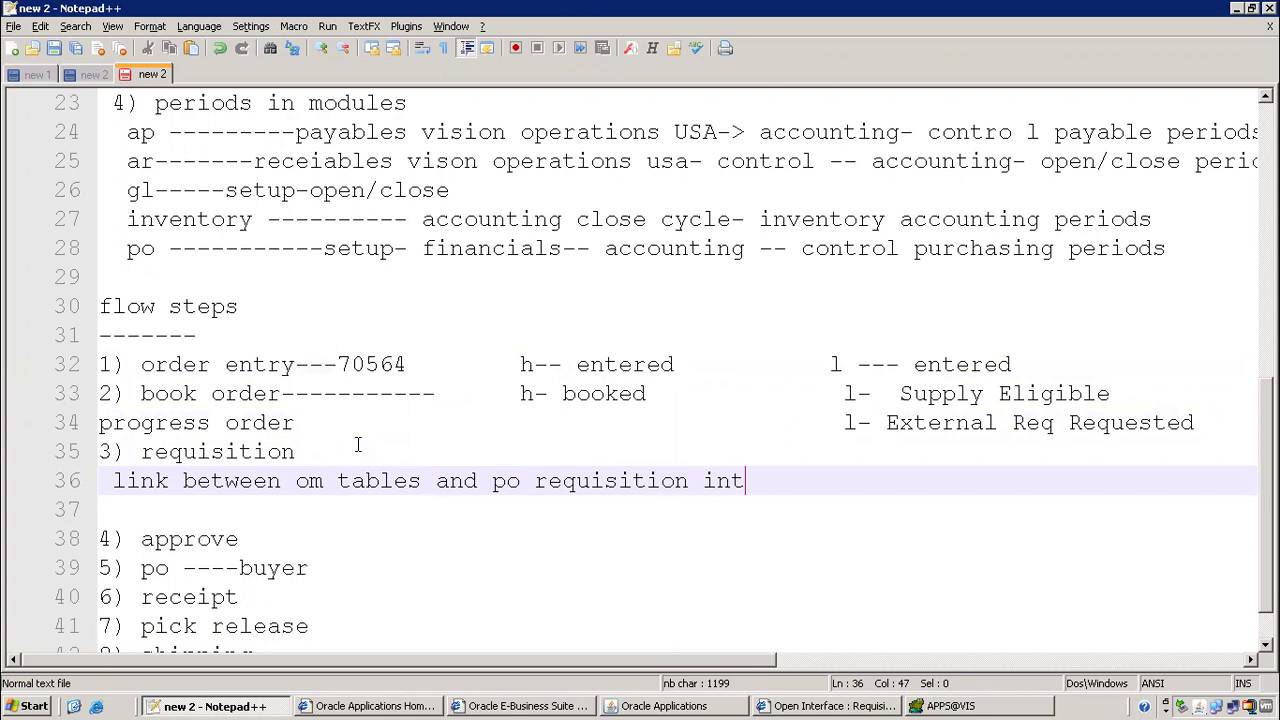
pyautogui.write('erface tables')
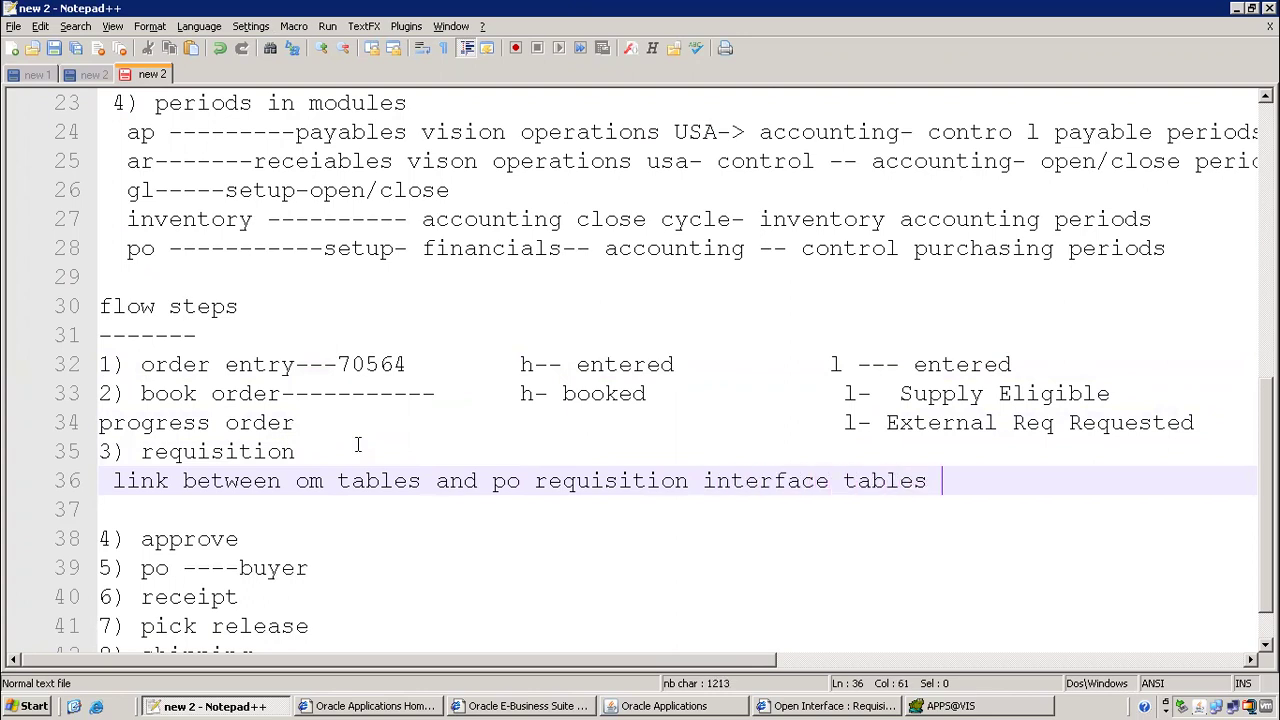
pyautogui.press('Return')
pyautogui.hotkey('alt', 'Tab')
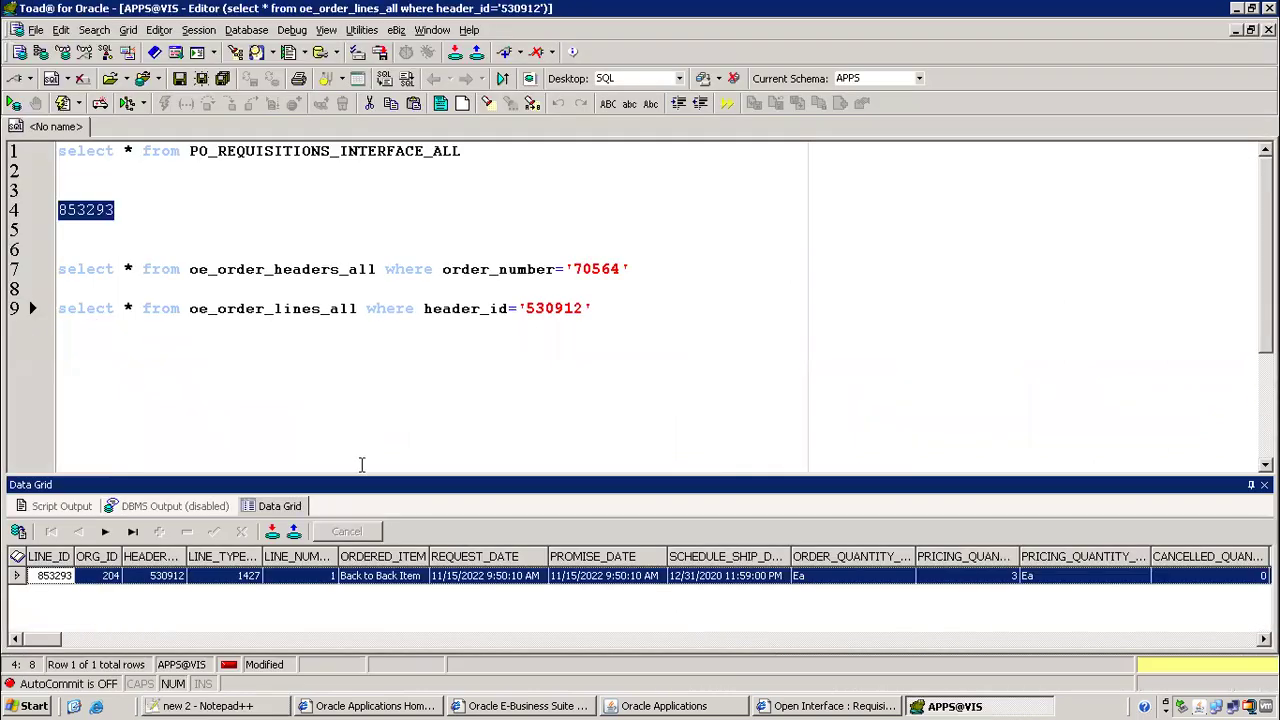
# Add a where INTERFACE_SOURCE_LINE_ID= clause, taking the column name from the F4 describe window
pyautogui.click(508, 150)
pyautogui.write('where')
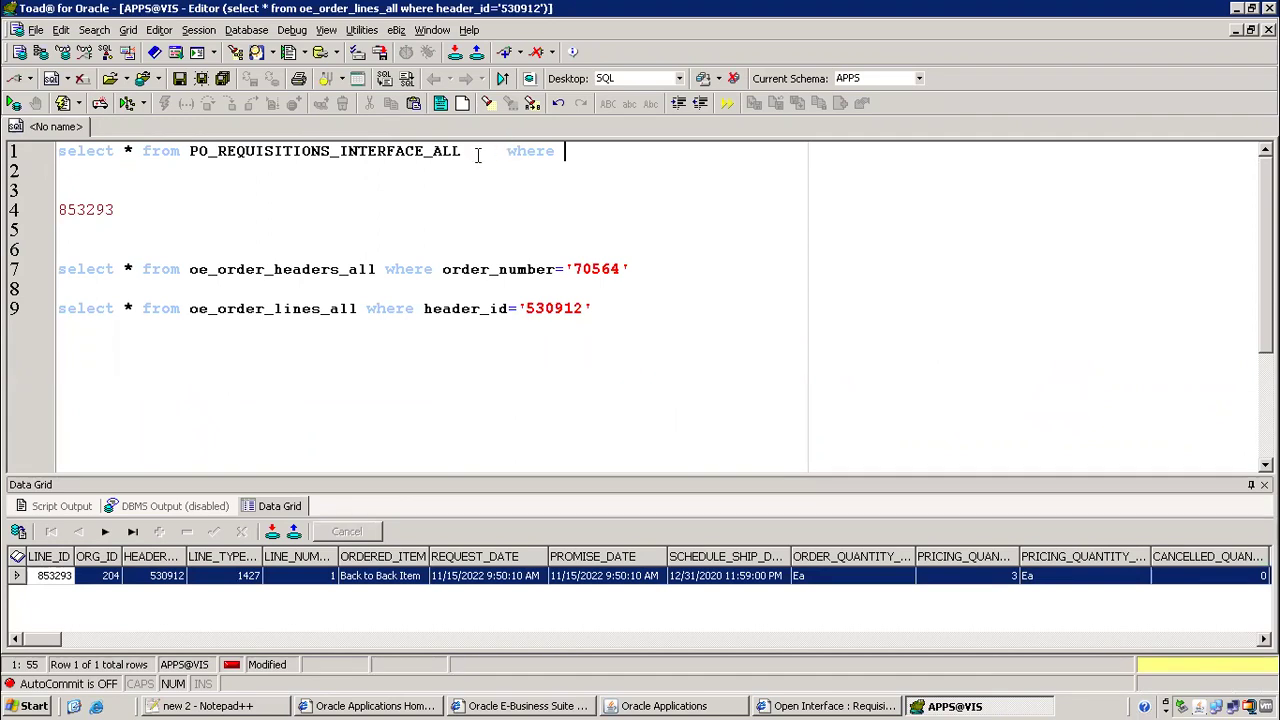
pyautogui.click(470, 150)
pyautogui.write('-')
pyautogui.press('BackSpace')
pyautogui.press('BackSpace')
pyautogui.press('F4')
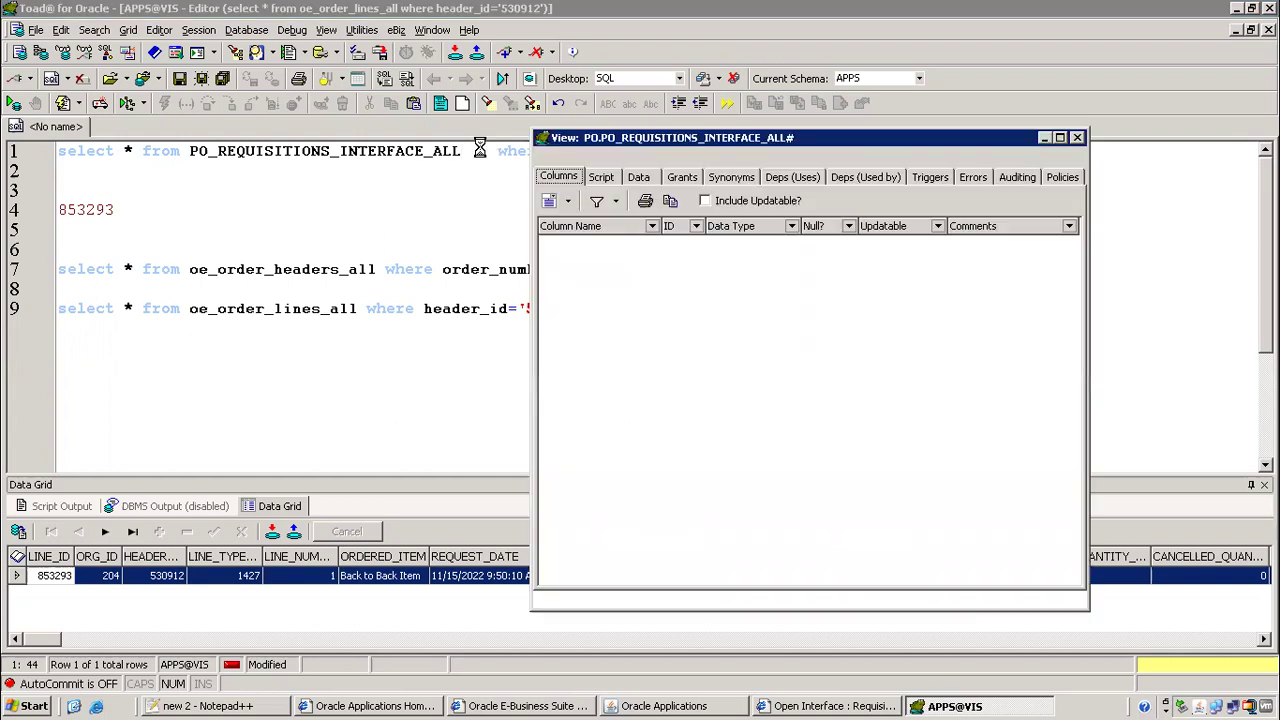
pyautogui.click(615, 226)
pyautogui.press('i')
pyautogui.scroll(-1, 725, 477)
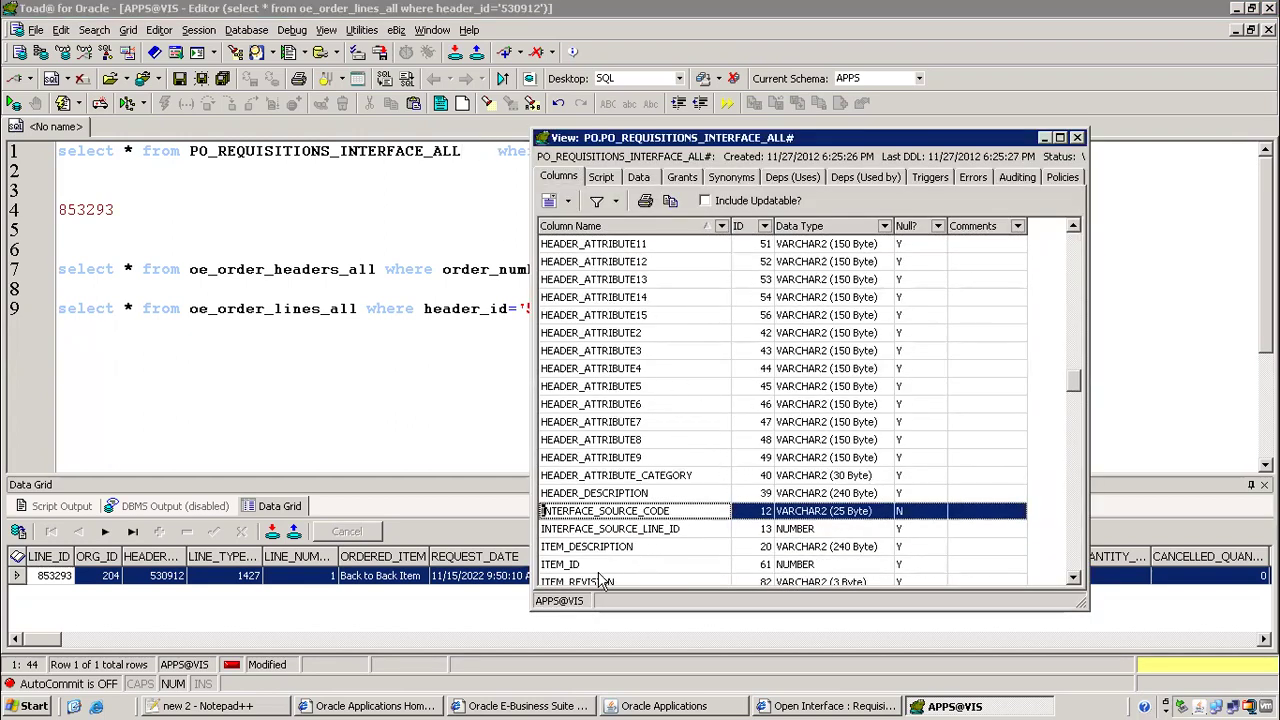
pyautogui.click(622, 530)
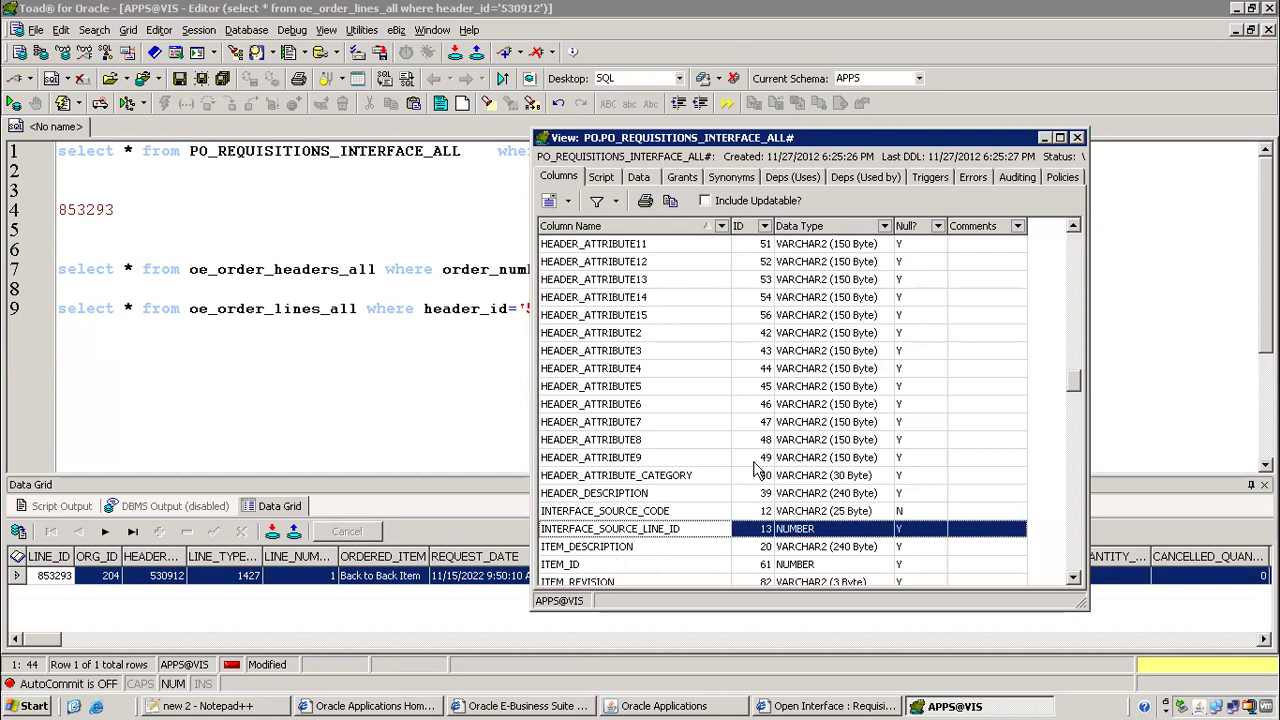
pyautogui.click(1077, 137)
pyautogui.click(585, 155)
pyautogui.write('INTERFACE_SOURCE_LINE_ID')
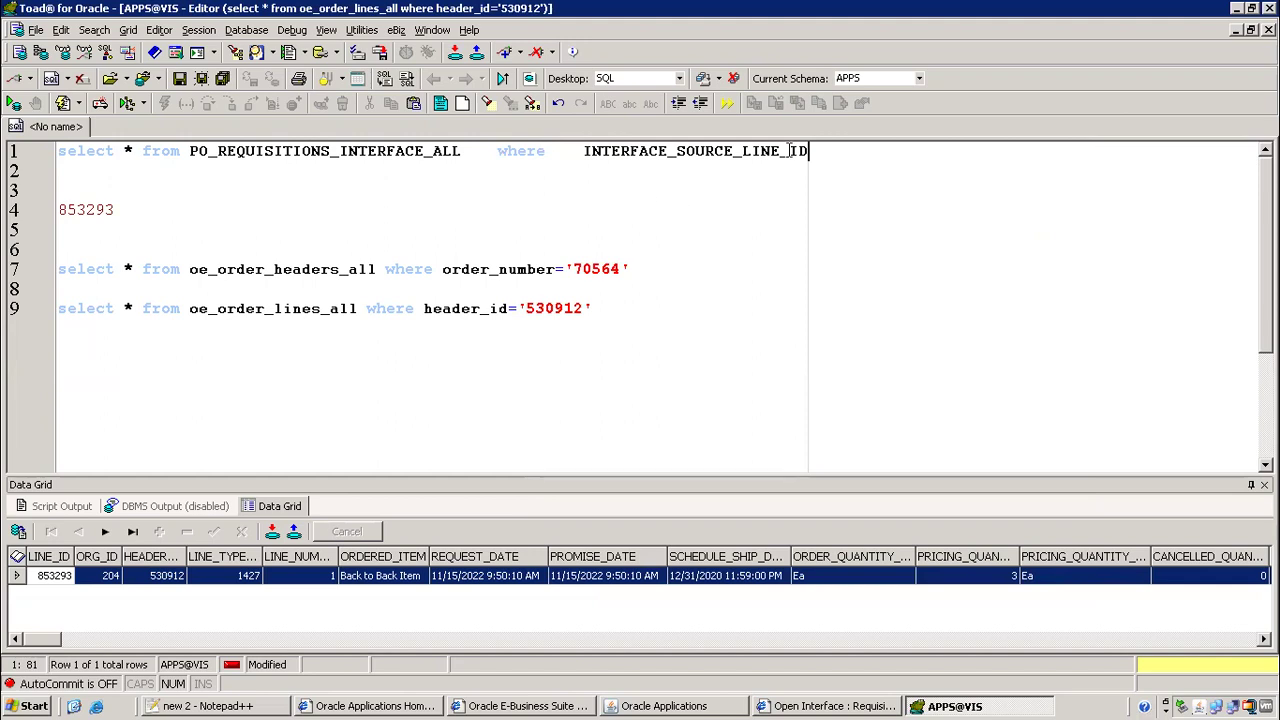
pyautogui.write('=')
# Filter on '853293' and run, returning one CTO row, then return to Notepad++
pyautogui.click(45, 577)
pyautogui.hotkey('ctrl', 'c')
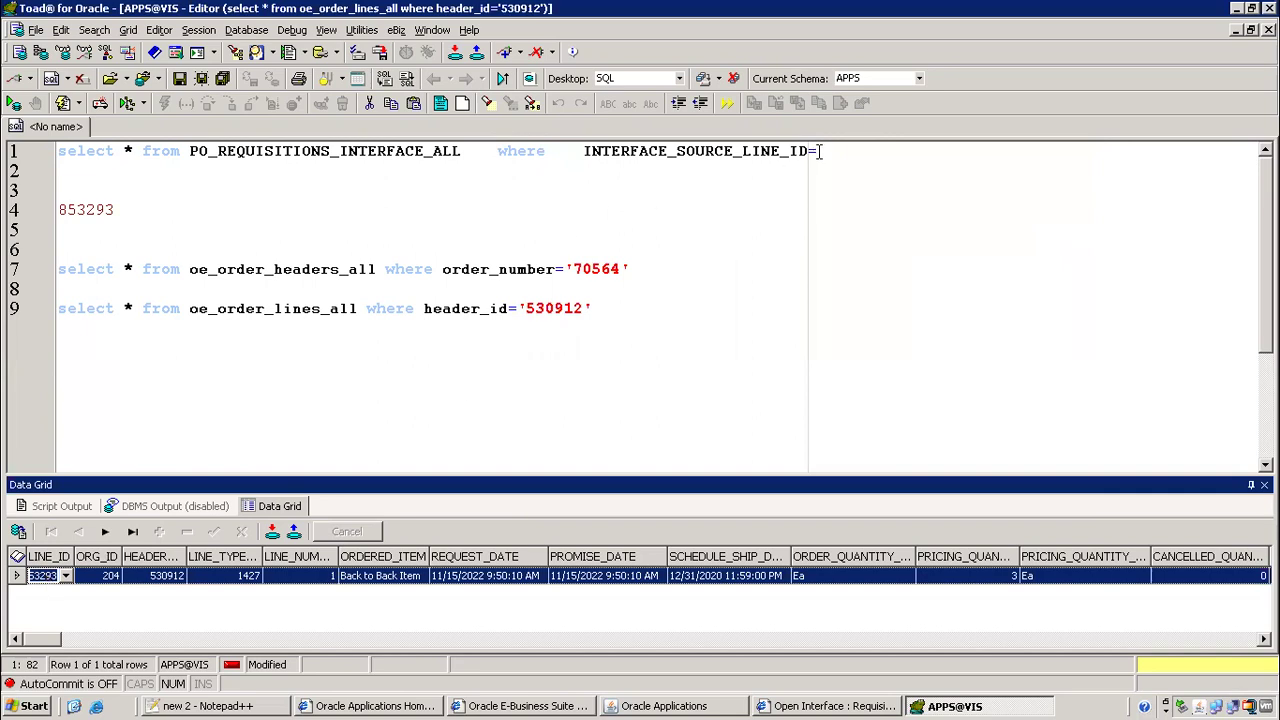
pyautogui.click(820, 151)
pyautogui.write("'")
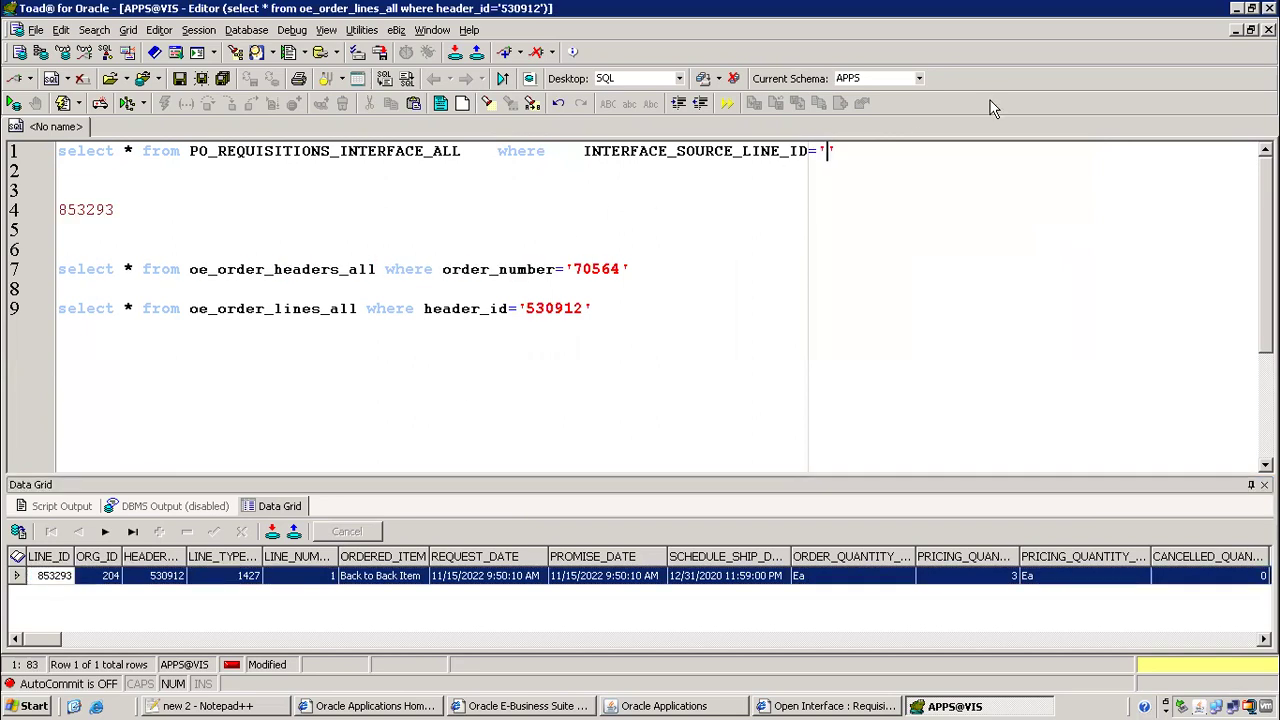
pyautogui.hotkey('ctrl', 'v')
pyautogui.press('F9')
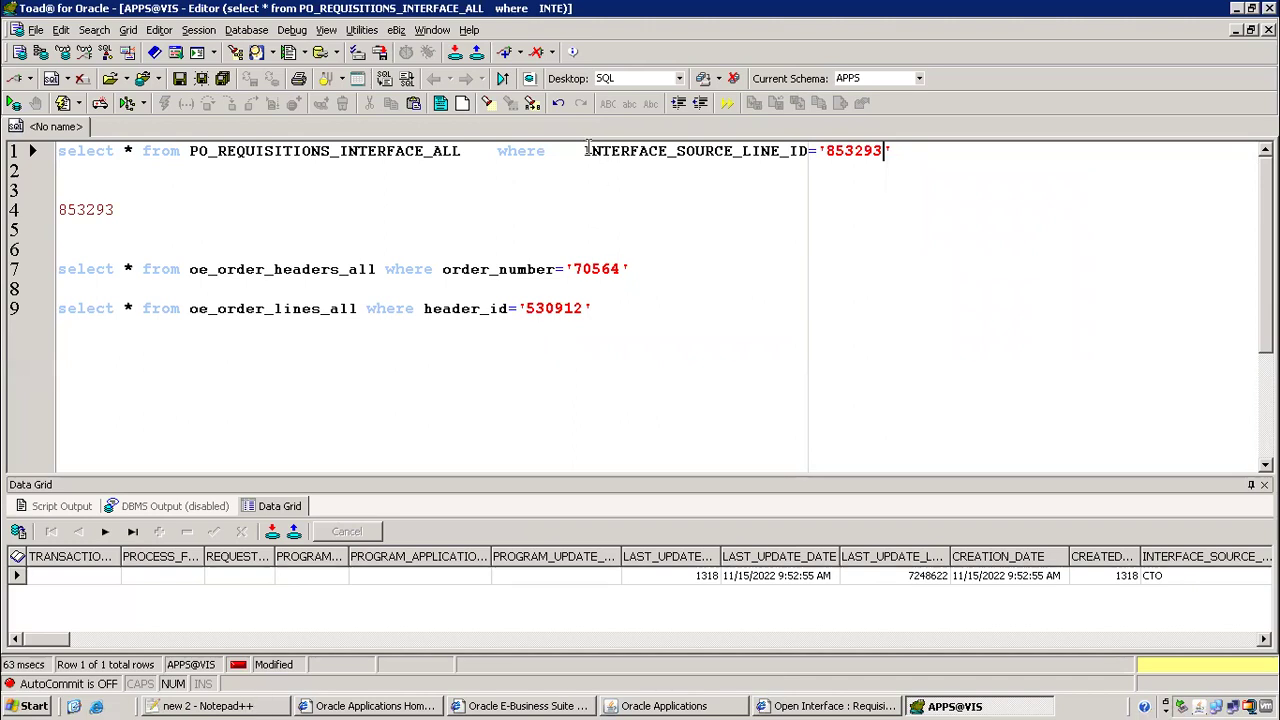
pyautogui.moveTo(588, 150); pyautogui.dragTo(804, 151)
pyautogui.click(847, 151)
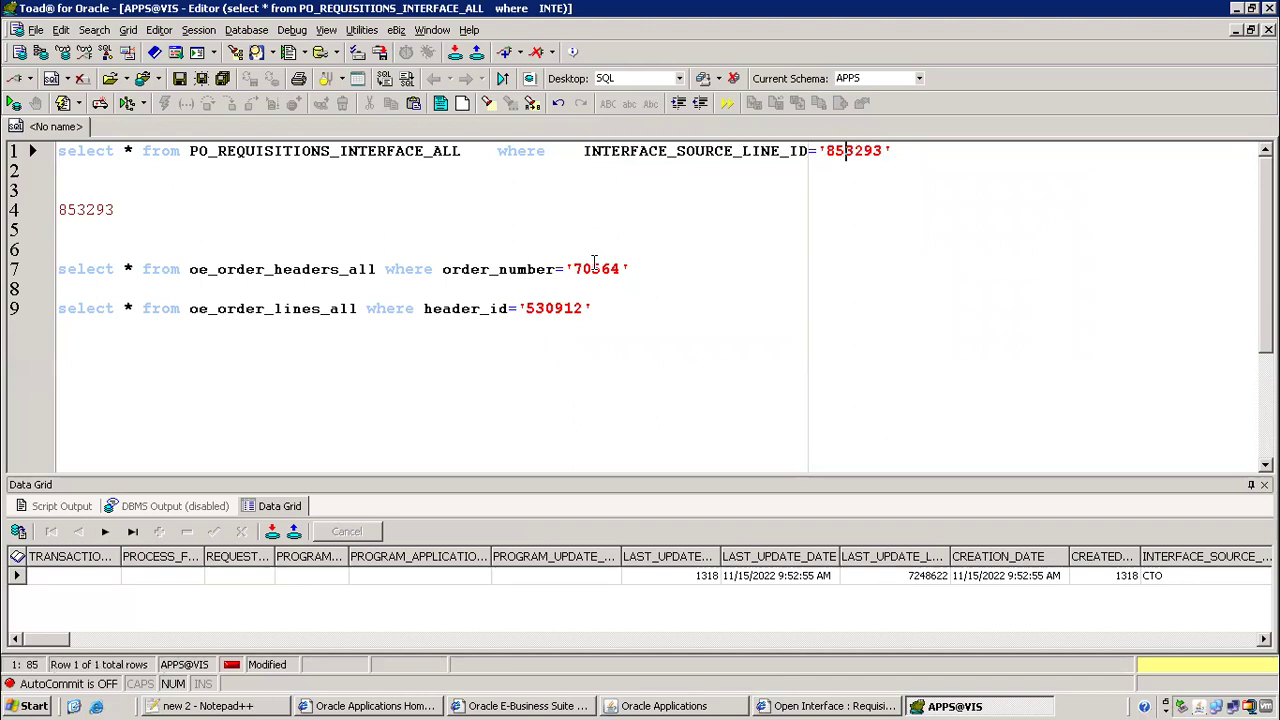
pyautogui.click(220, 706)
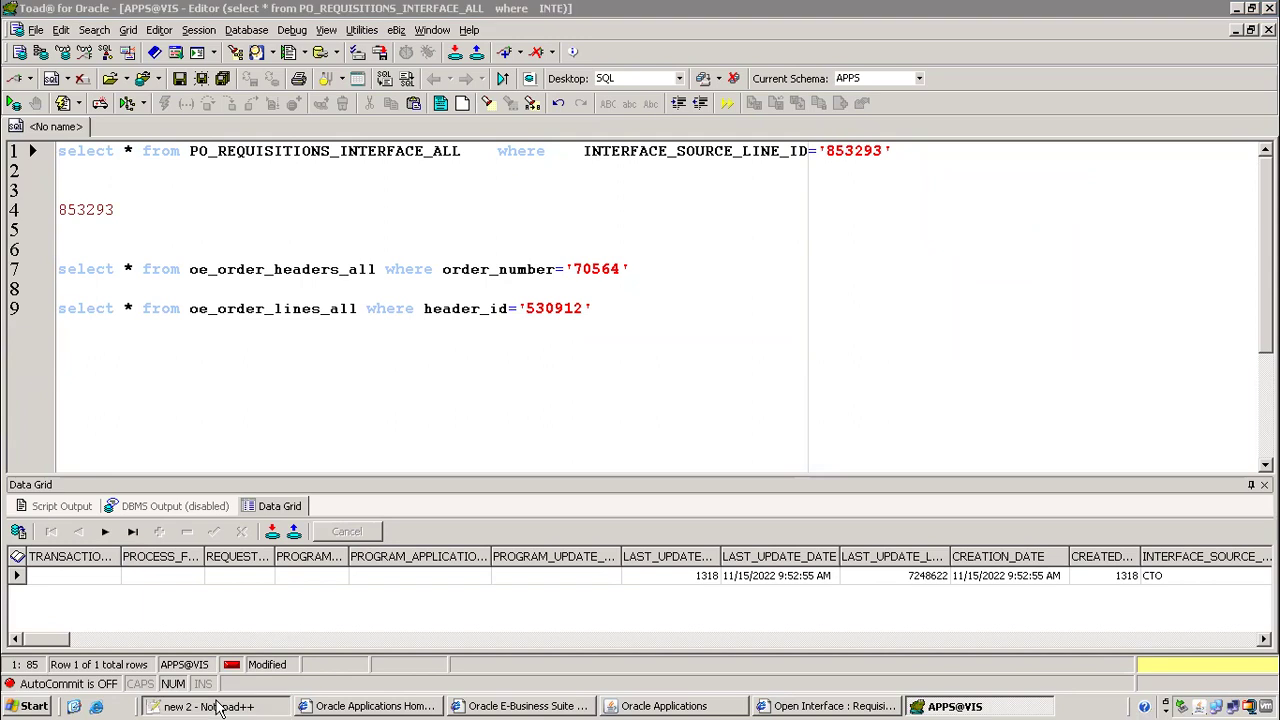
pyautogui.scroll(-1, 365, 414)
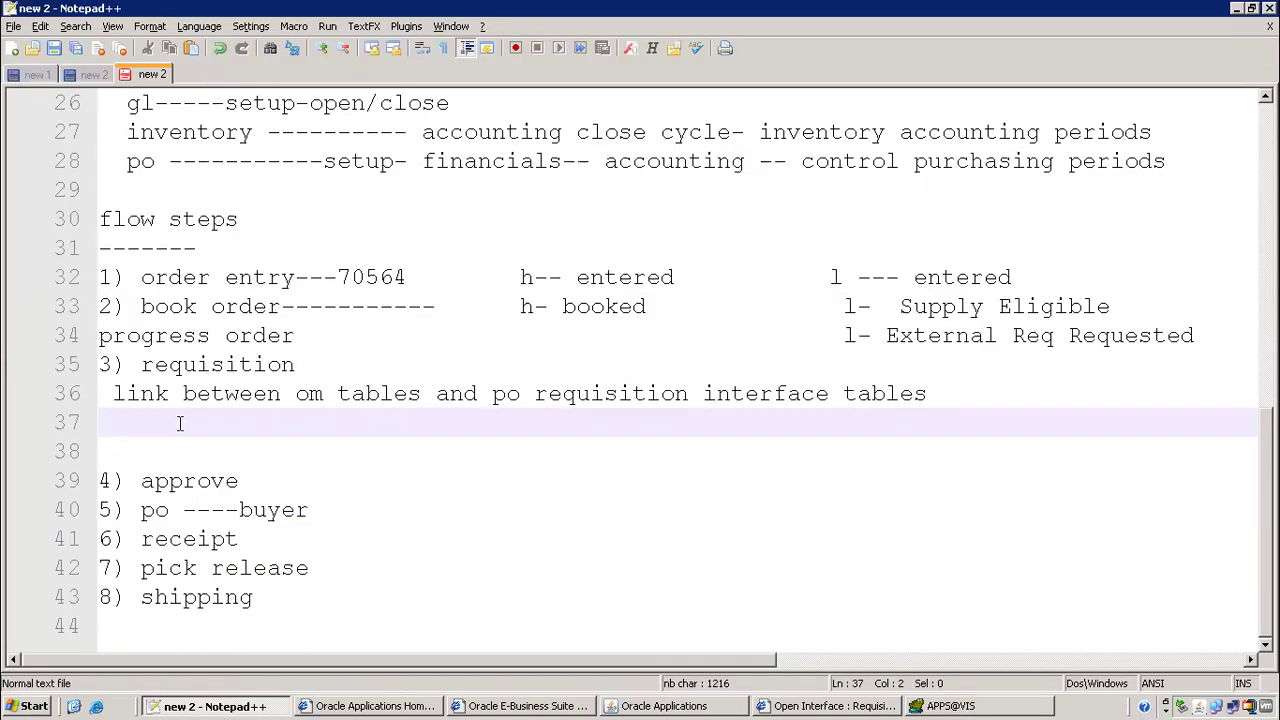
# Type 'oe_order_lines_all.line_id =' on the line under the requisition note
pyautogui.write('line_+')
pyautogui.press('BackSpace')
pyautogui.write('id')
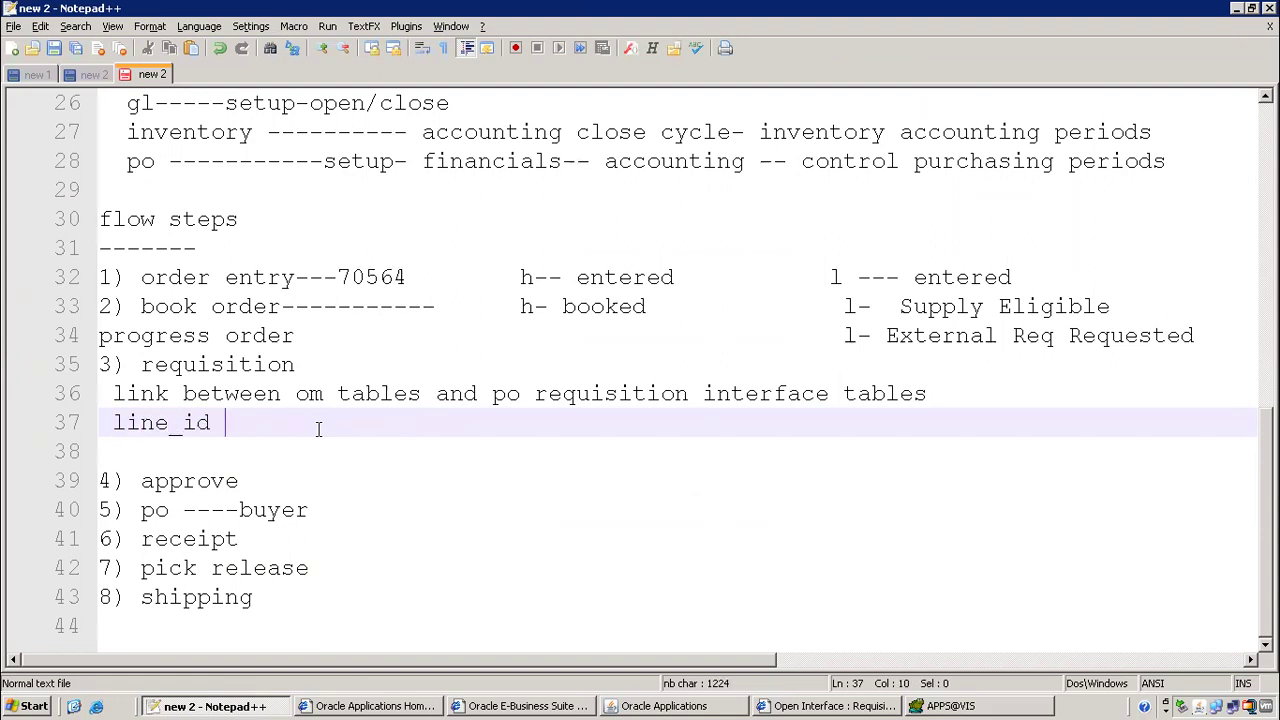
pyautogui.press('Home')
pyautogui.write('oe_order_')
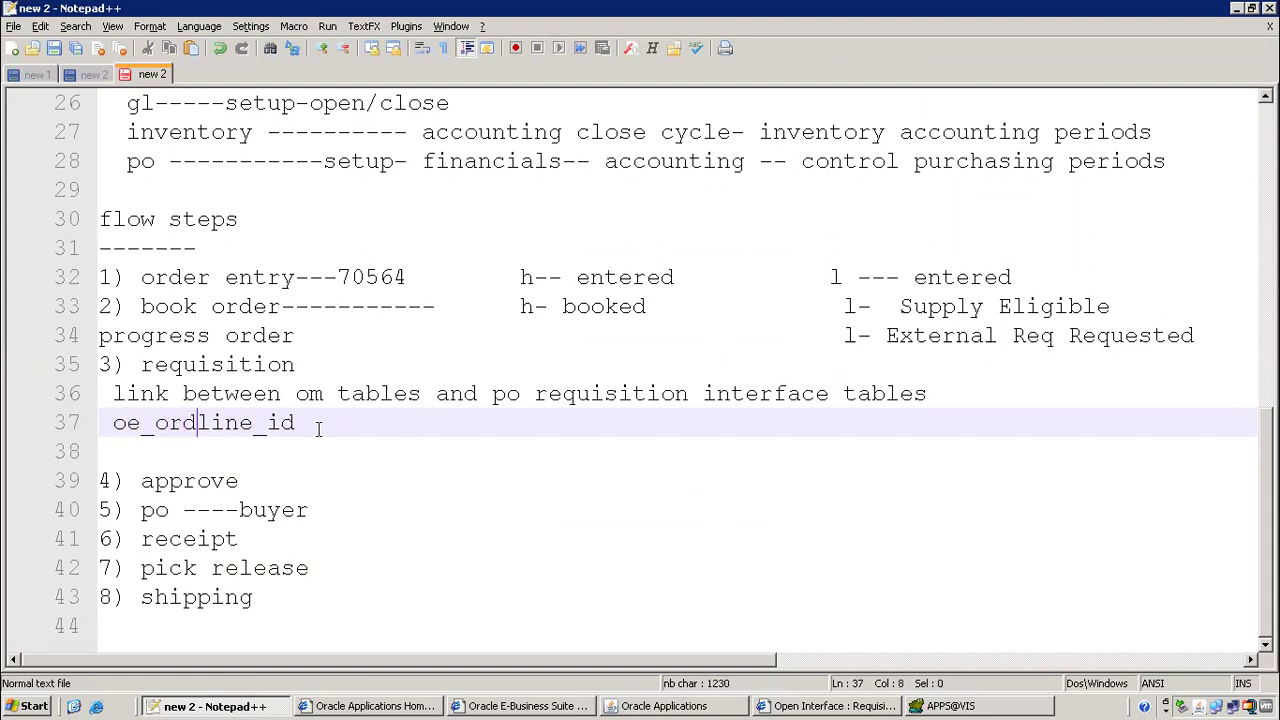
pyautogui.write('lines_all.line_id ')
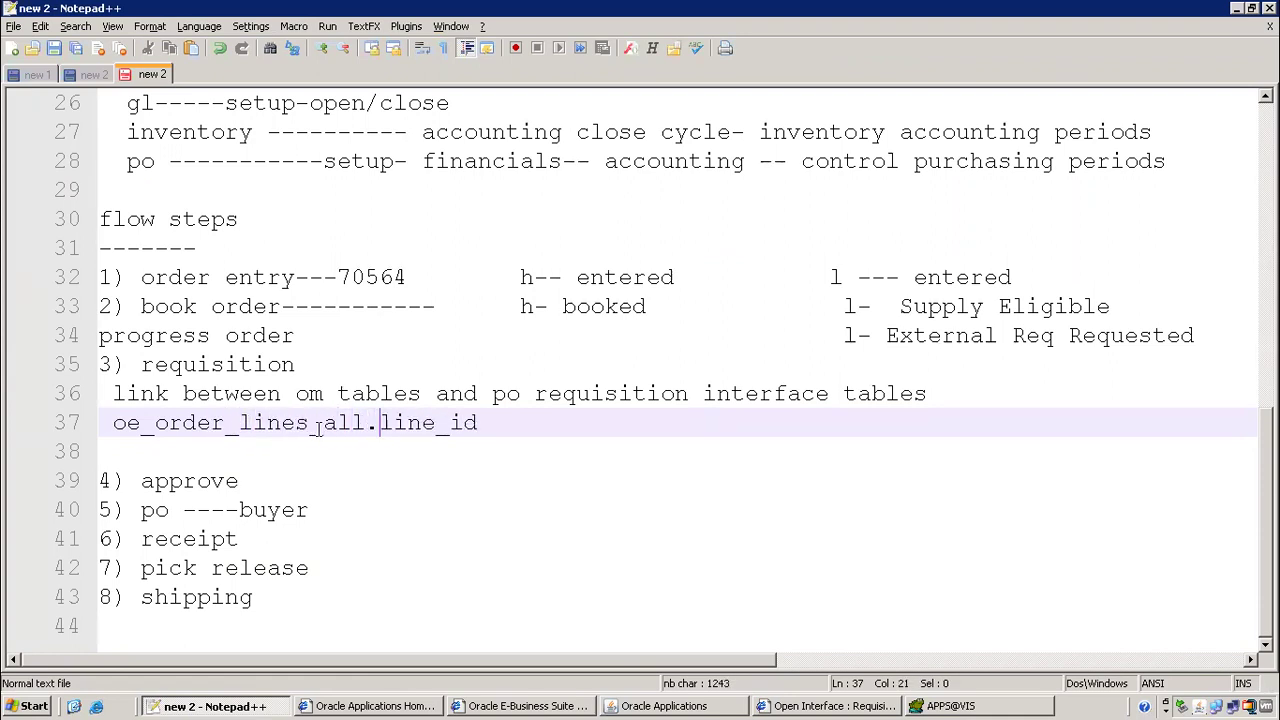
pyautogui.write('=')
# Complete the join with PO_REQUISITIONS_INTERFACE_ALL.INTERFACE_SOURCE_LINE_ID copied from the Toad query
pyautogui.click(948, 706)
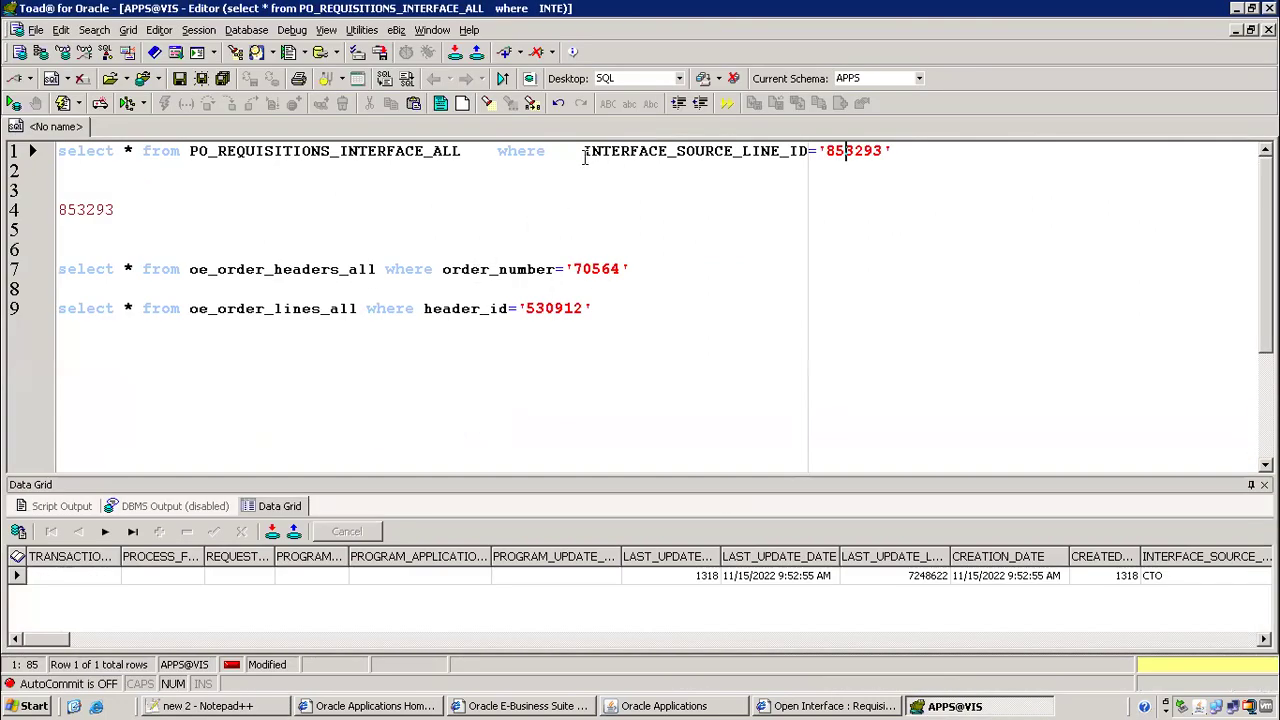
pyautogui.moveTo(584, 151); pyautogui.dragTo(815, 146)
pyautogui.hotkey('ctrl', 'c')
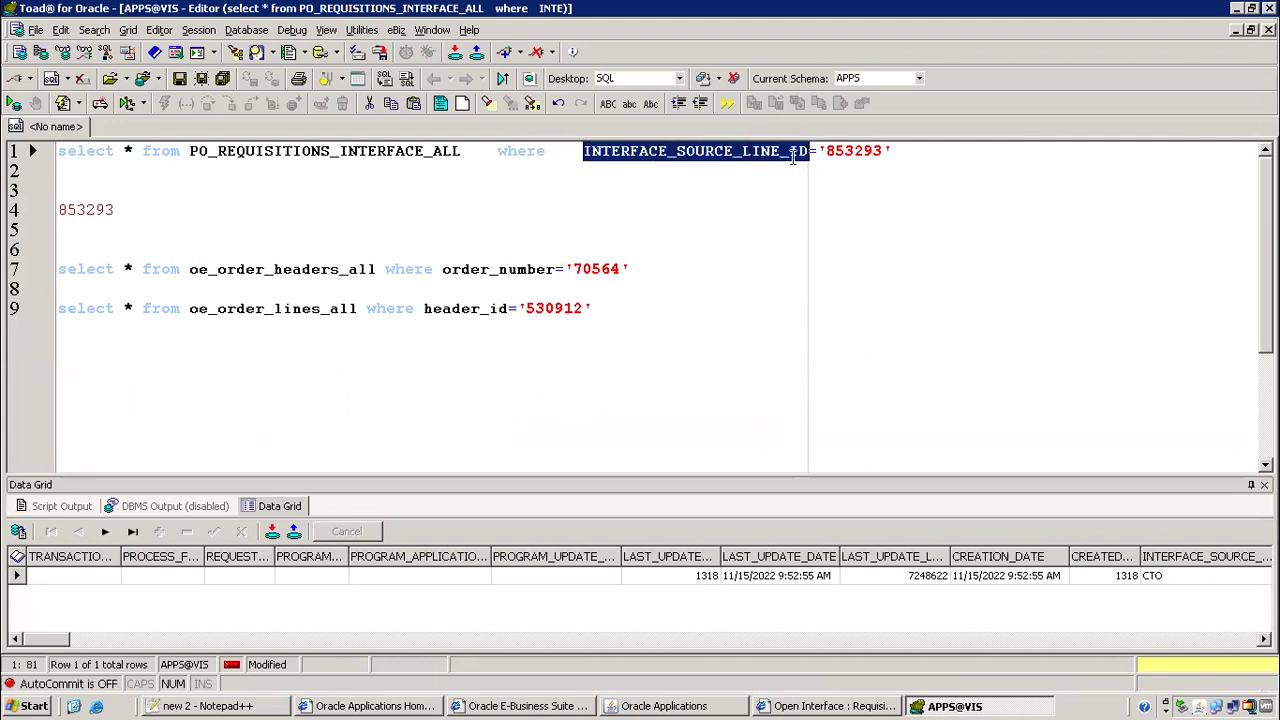
pyautogui.hotkey('alt', 'Tab')
pyautogui.hotkey('ctrl', 'v')
pyautogui.click(505, 420)
pyautogui.hotkey('alt', 'Tab')
pyautogui.moveTo(296, 151); pyautogui.dragTo(462, 152)
pyautogui.hotkey('ctrl', 'c')
pyautogui.hotkey('alt', 'Tab')
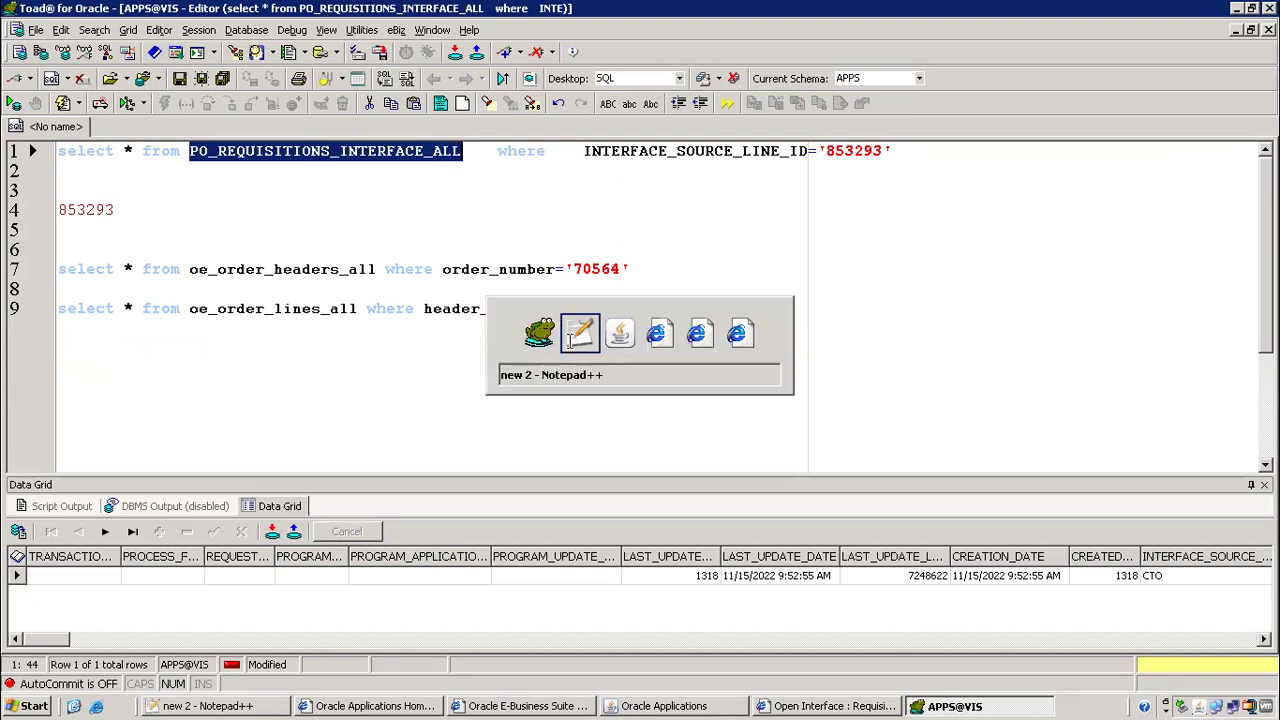
pyautogui.hotkey('ctrl', 'v')
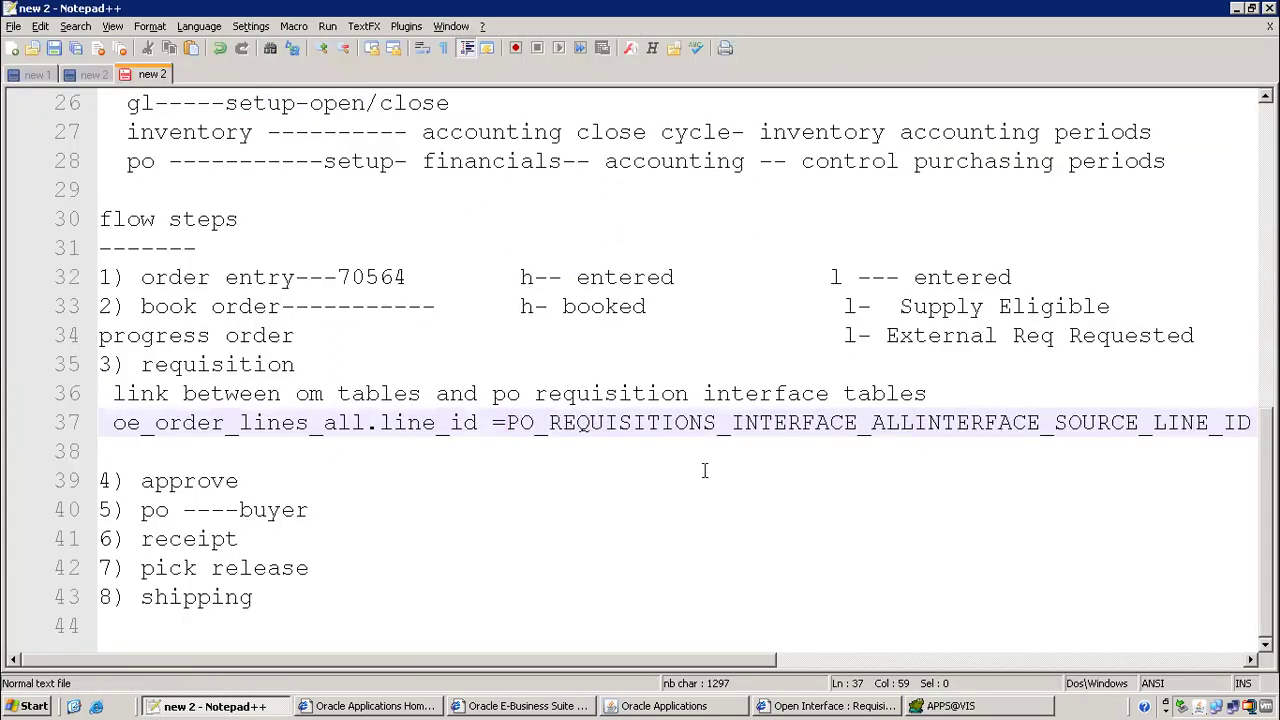
pyautogui.write('.')
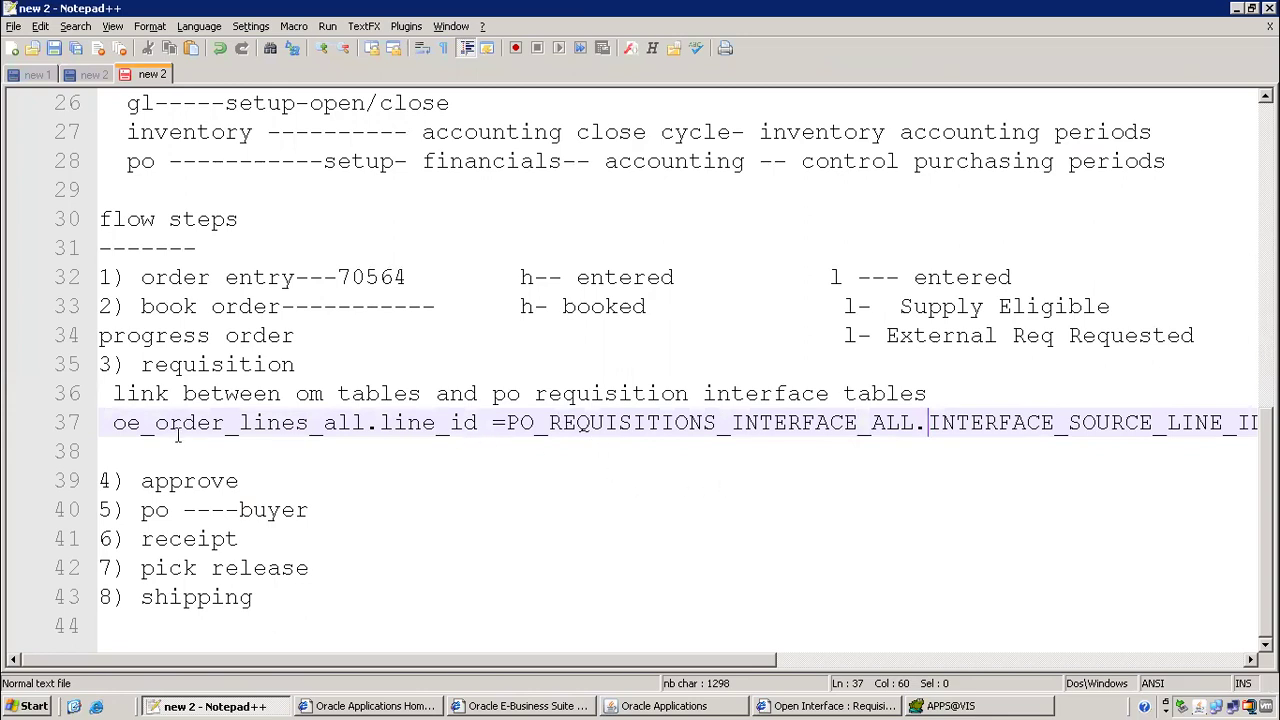
# Review the join line and the requisition notes block, then bring up the Requisition Import Program page
pyautogui.moveTo(126, 424); pyautogui.dragTo(323, 424)
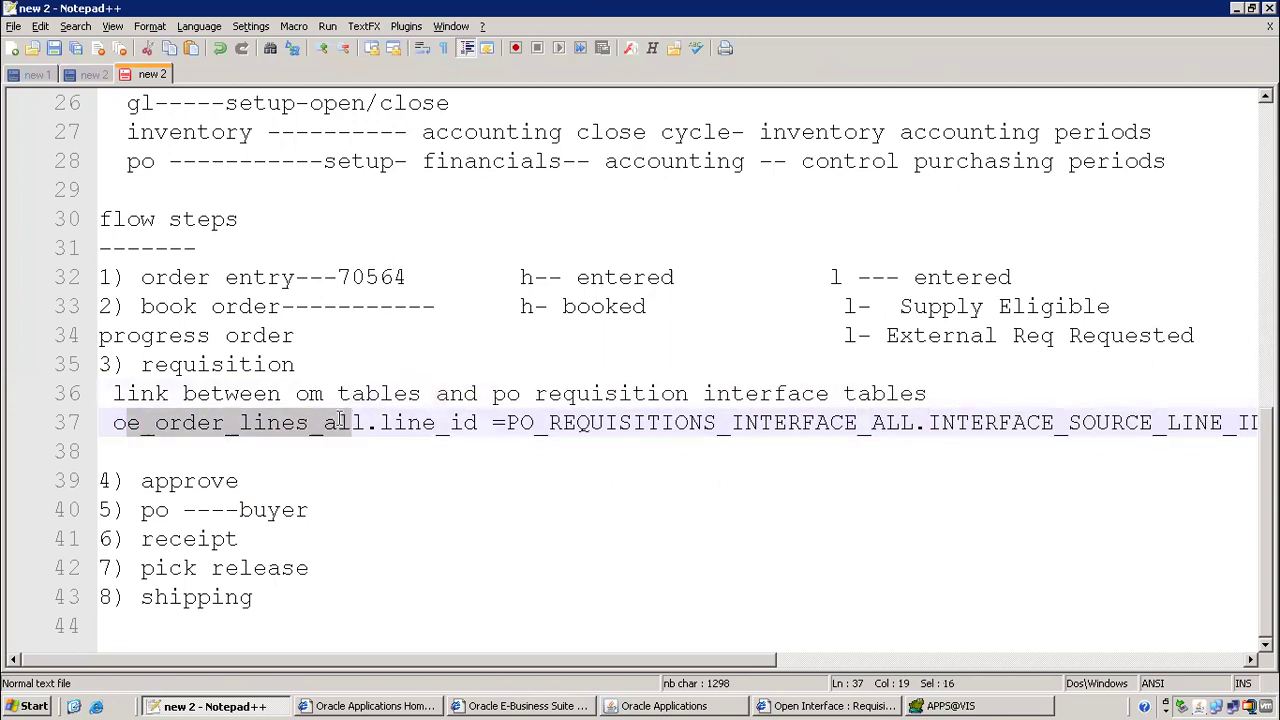
pyautogui.click(141, 423)
pyautogui.moveTo(106, 422); pyautogui.dragTo(357, 452)
pyautogui.click(357, 486)
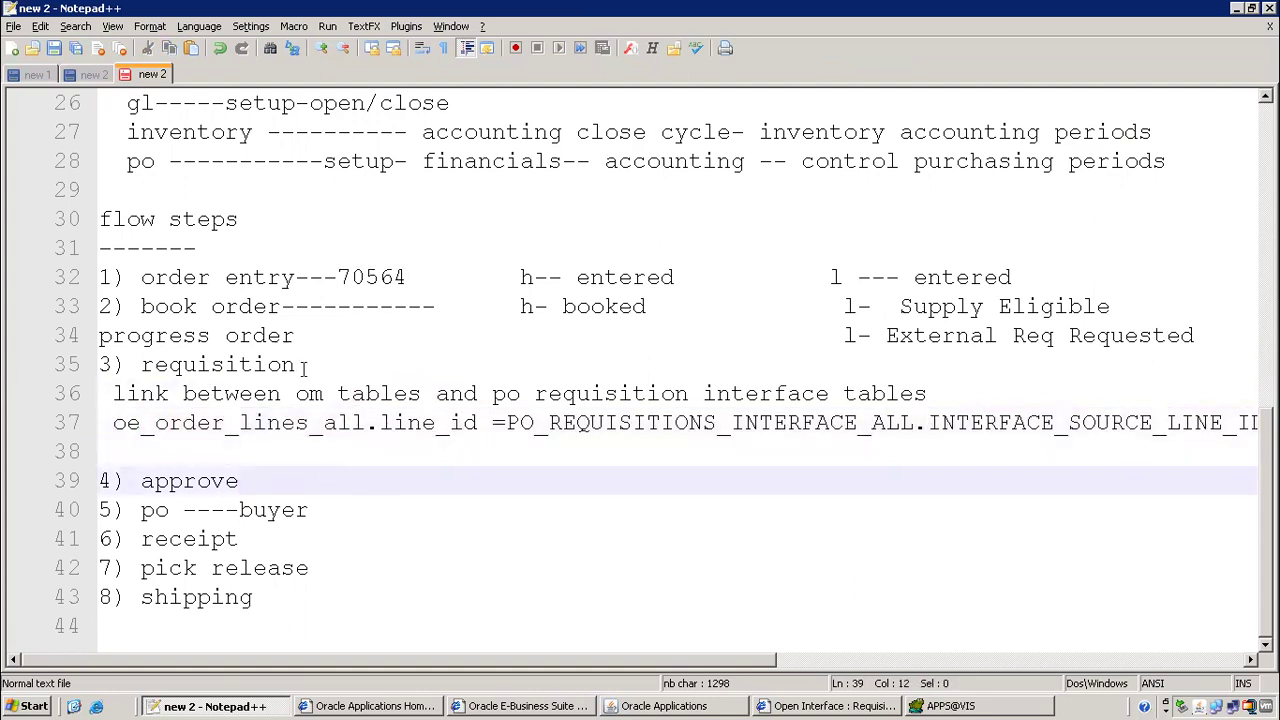
pyautogui.click(141, 365)
pyautogui.moveTo(213, 388); pyautogui.dragTo(870, 441)
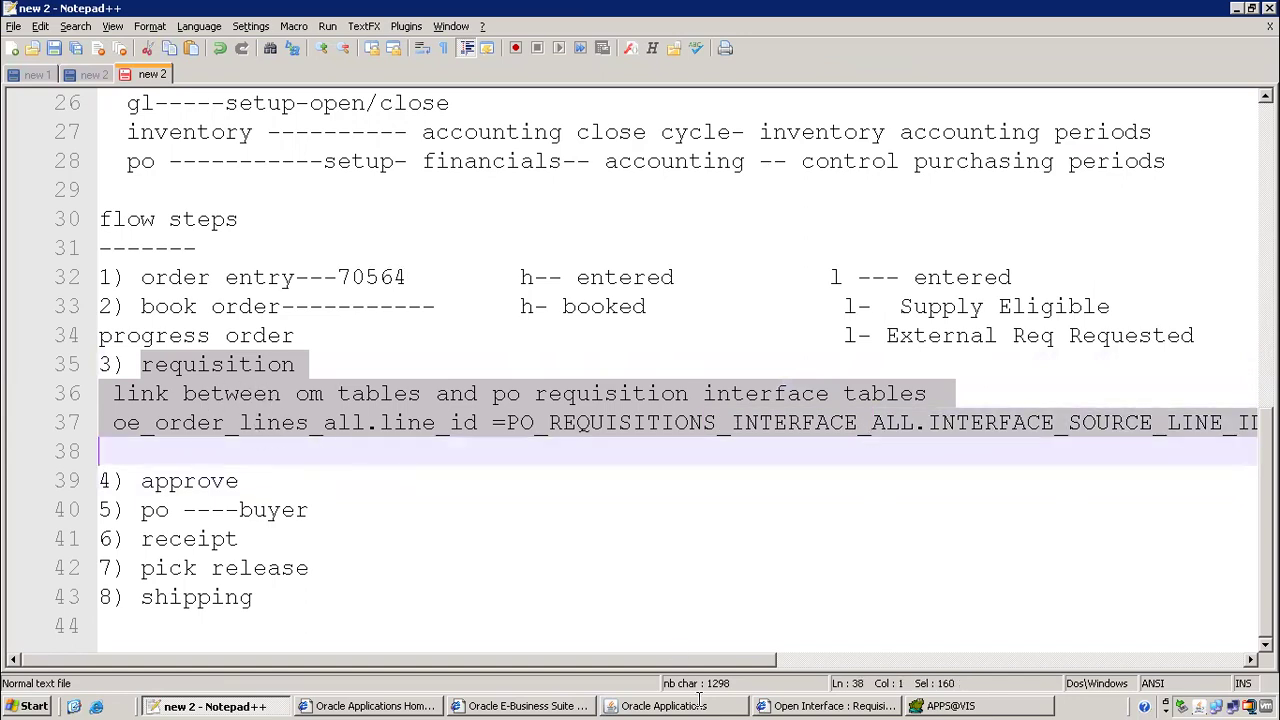
pyautogui.click(880, 706)
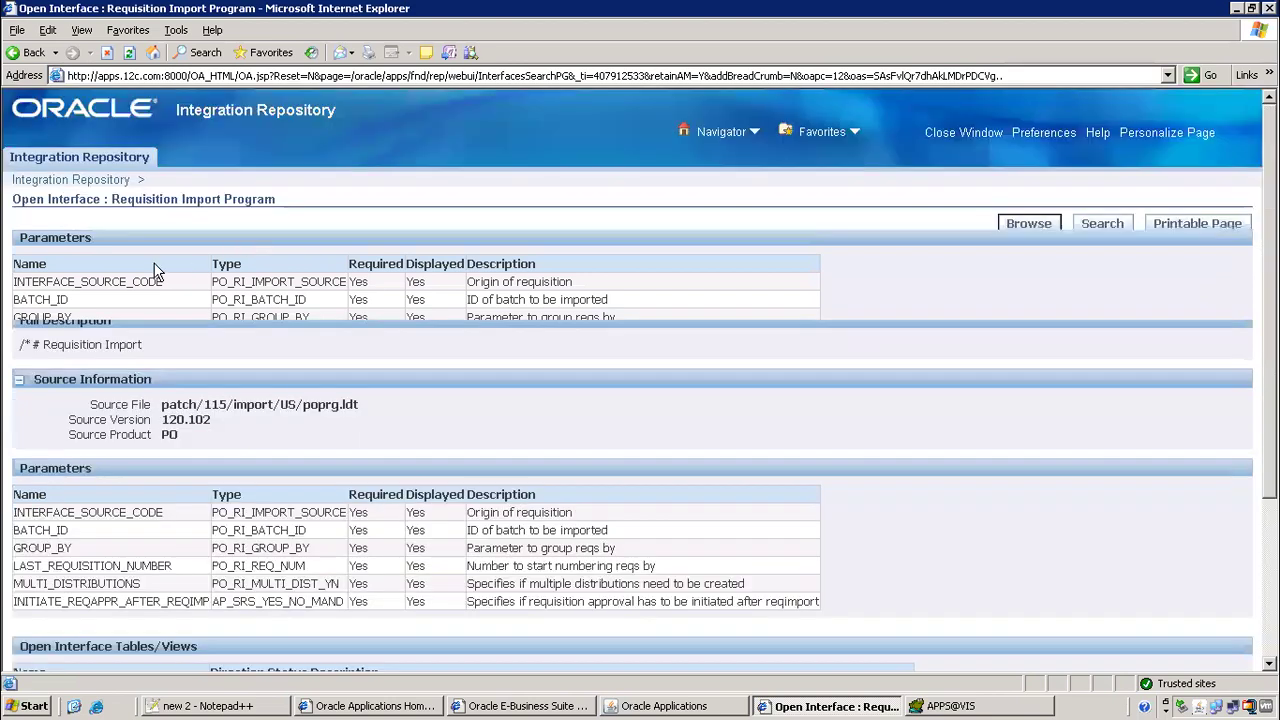
# Review the Requisition Import description and its Concurrent Program type, then return to Oracle Applications
pyautogui.scroll(5, 258, 212)
pyautogui.moveTo(43, 345); pyautogui.dragTo(170, 346)
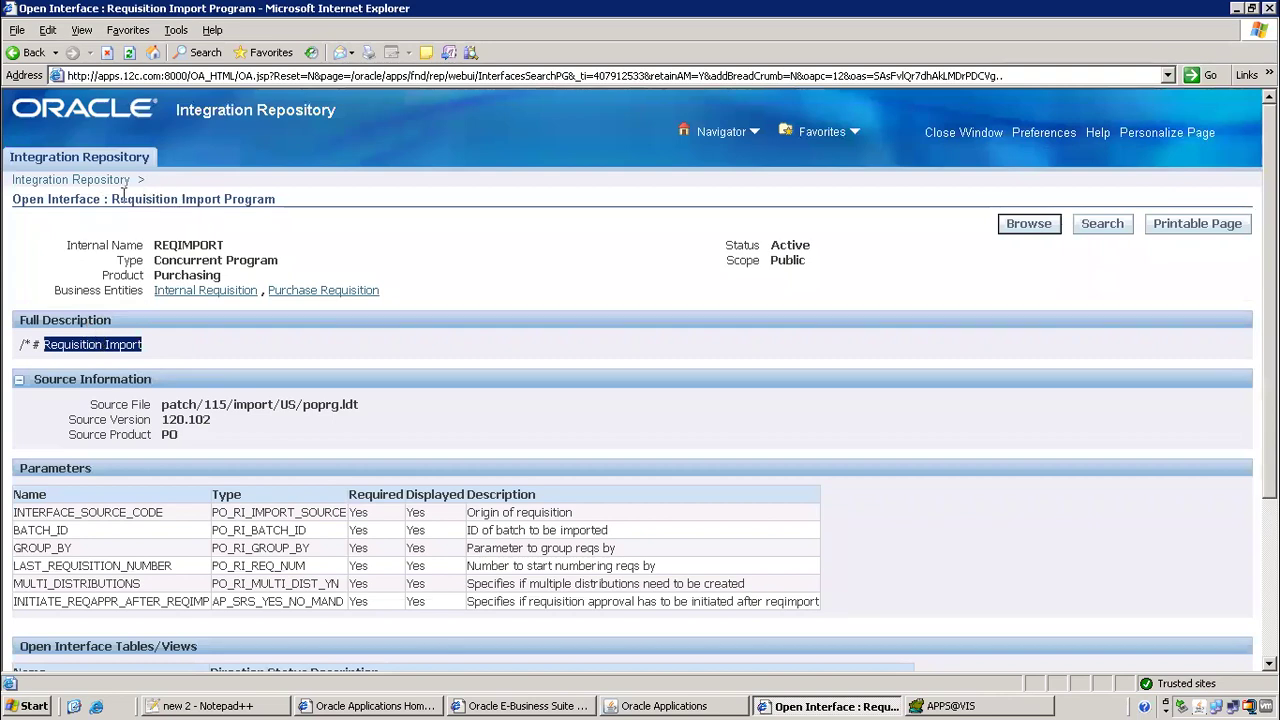
pyautogui.moveTo(155, 260); pyautogui.dragTo(285, 261)
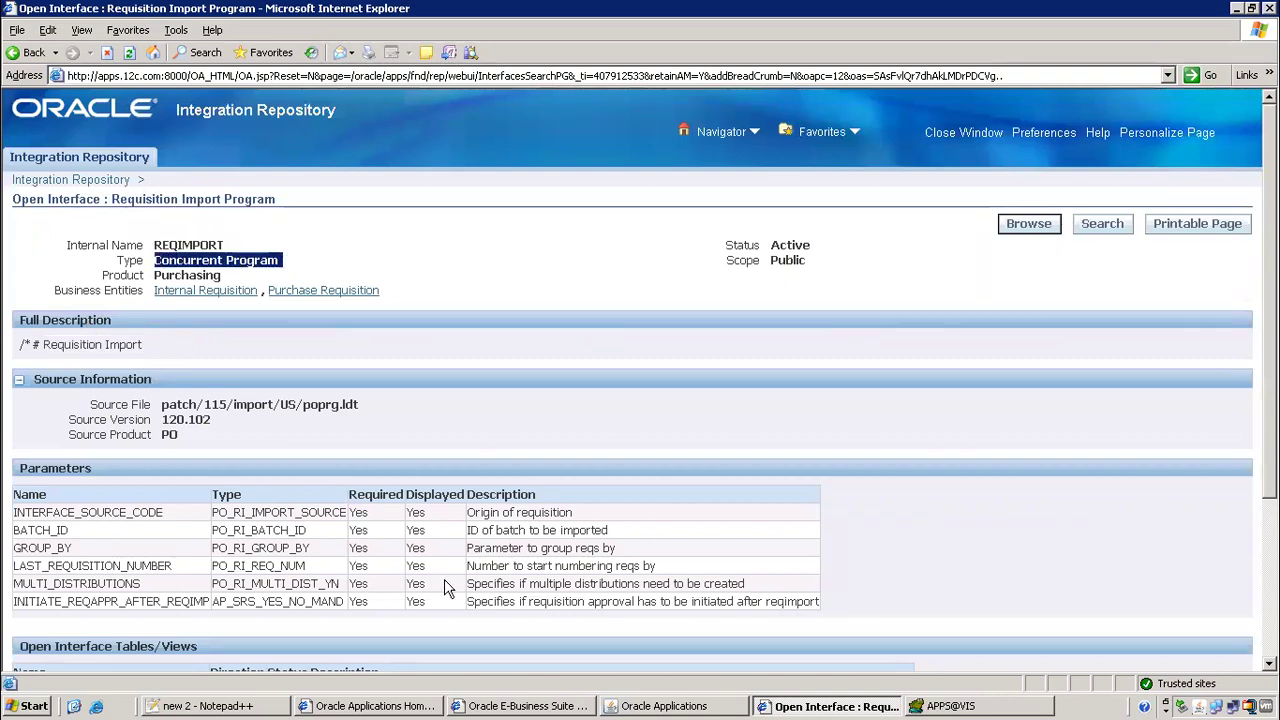
pyautogui.click(612, 705)
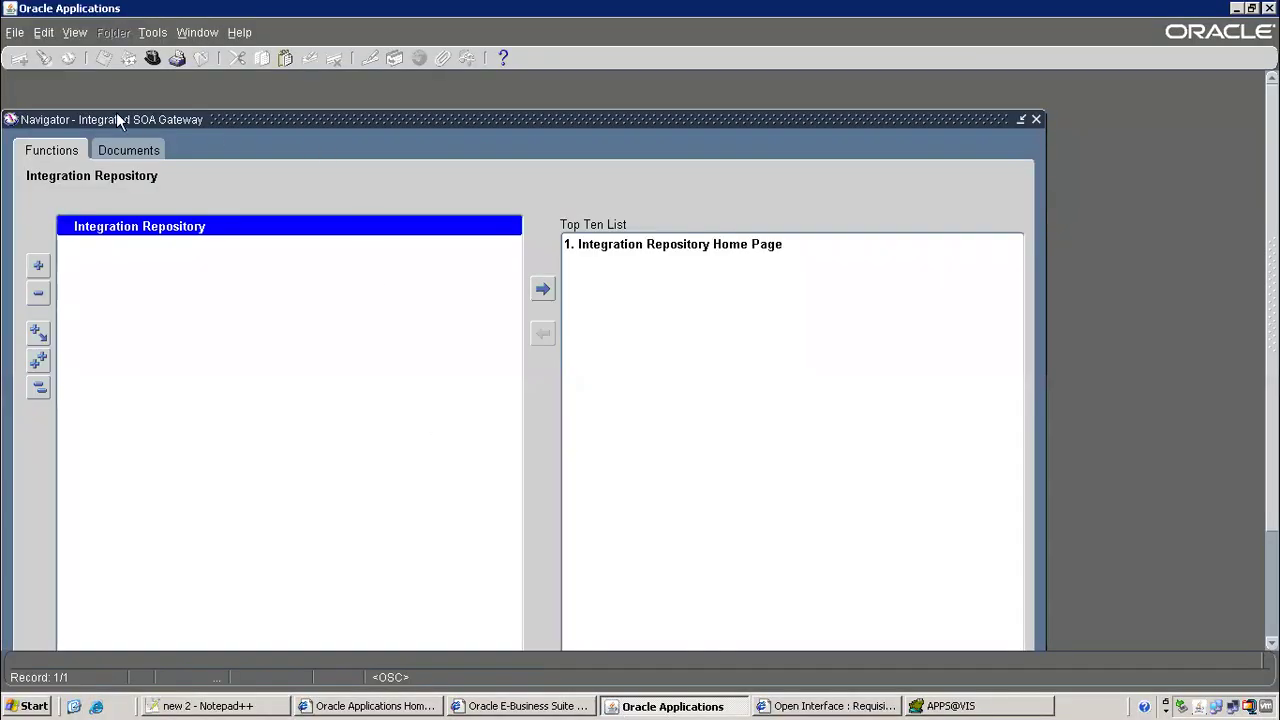
# Switch to Purchasing, Vision Operations (USA) and open Find Requests through View > Requests
pyautogui.click(152, 58)
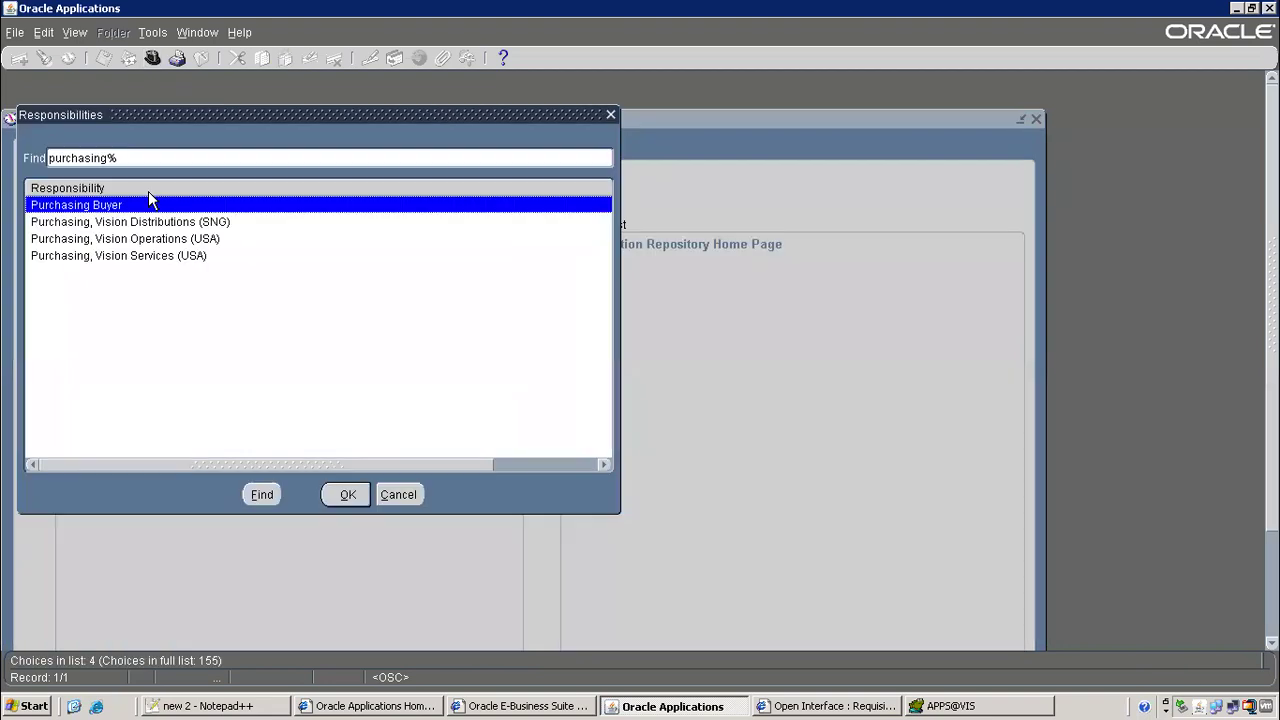
pyautogui.press('Down')
pyautogui.press('Down')
pyautogui.press('Return')
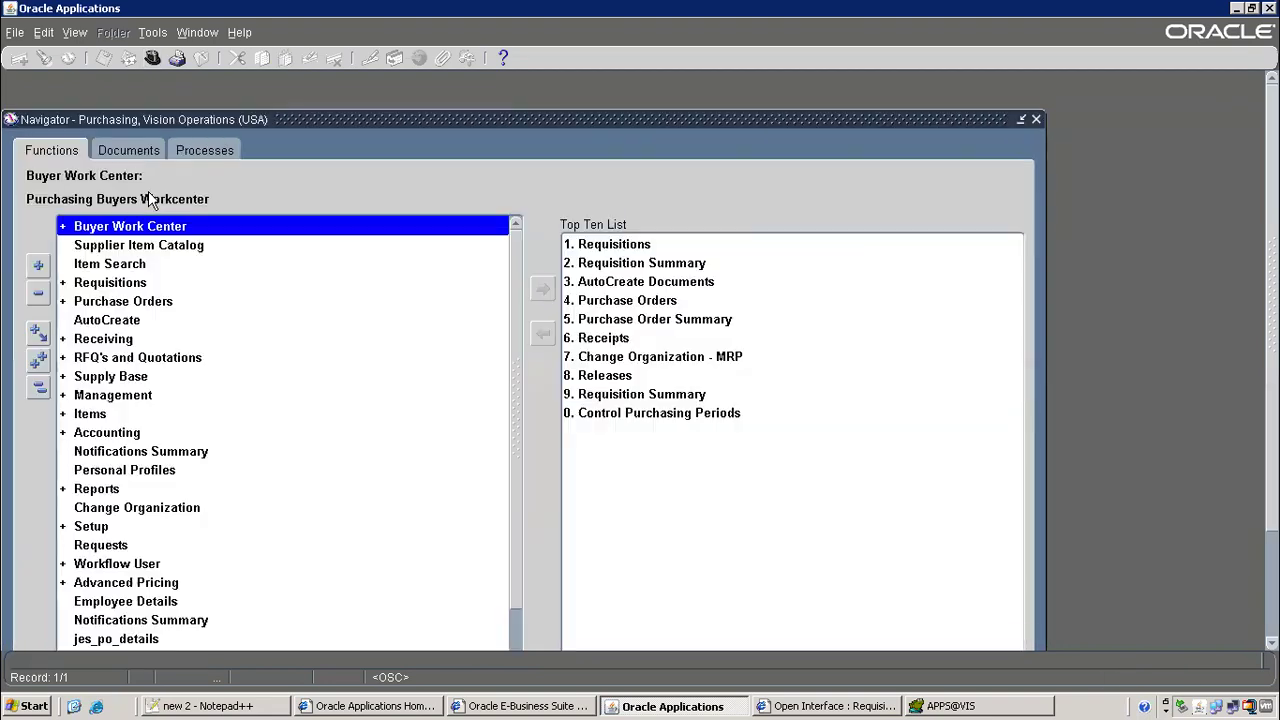
pyautogui.click(86, 33)
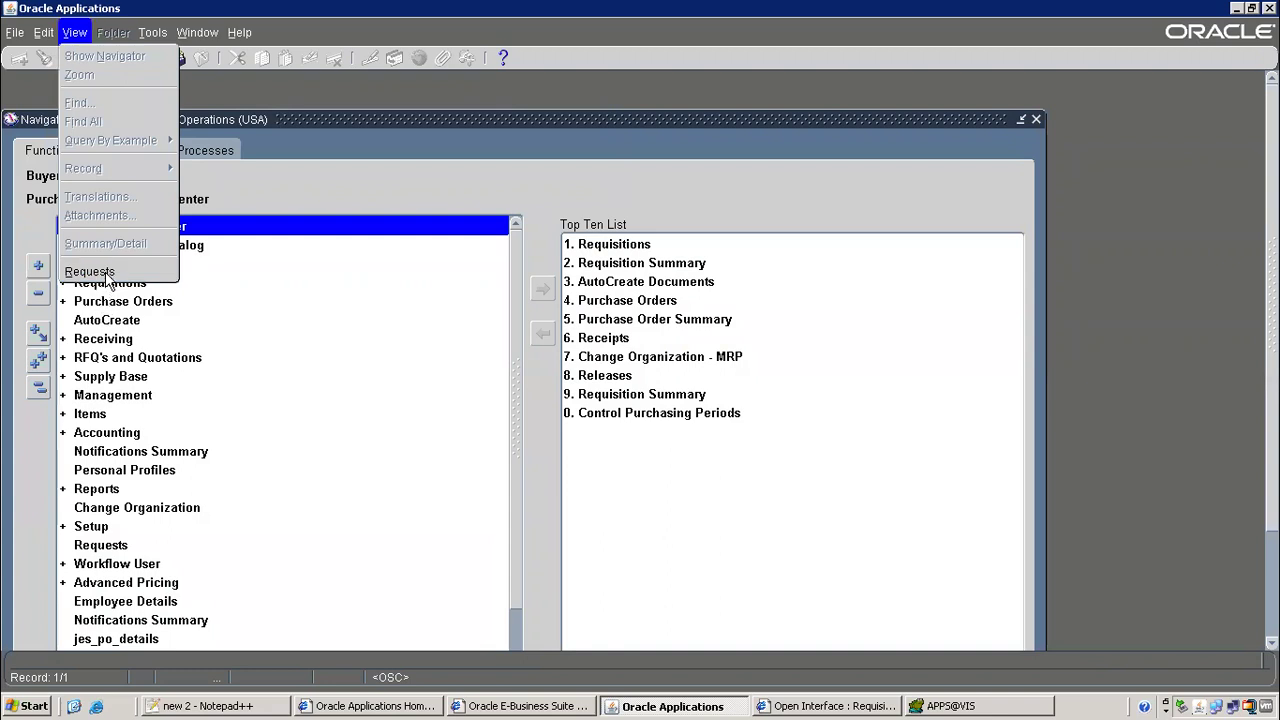
pyautogui.click(105, 273)
pyautogui.click(304, 488)
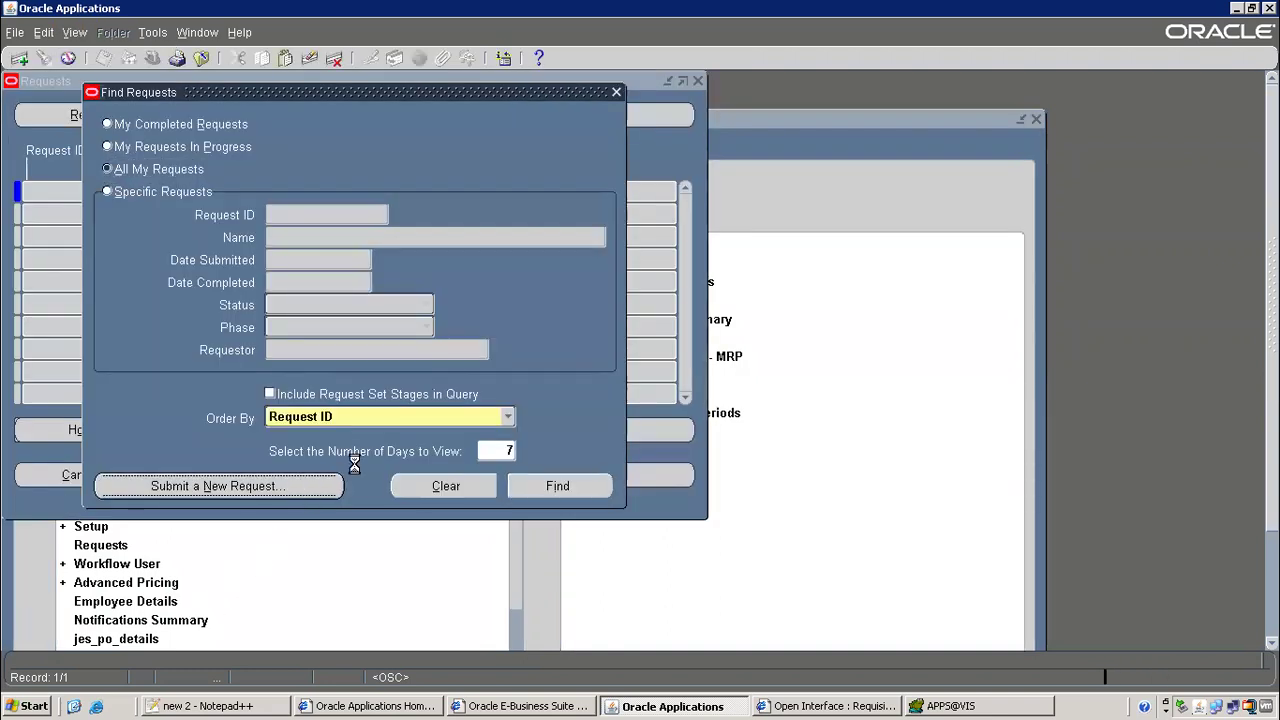
# Start a single new request and choose the Requisition Import program
pyautogui.click(378, 393)
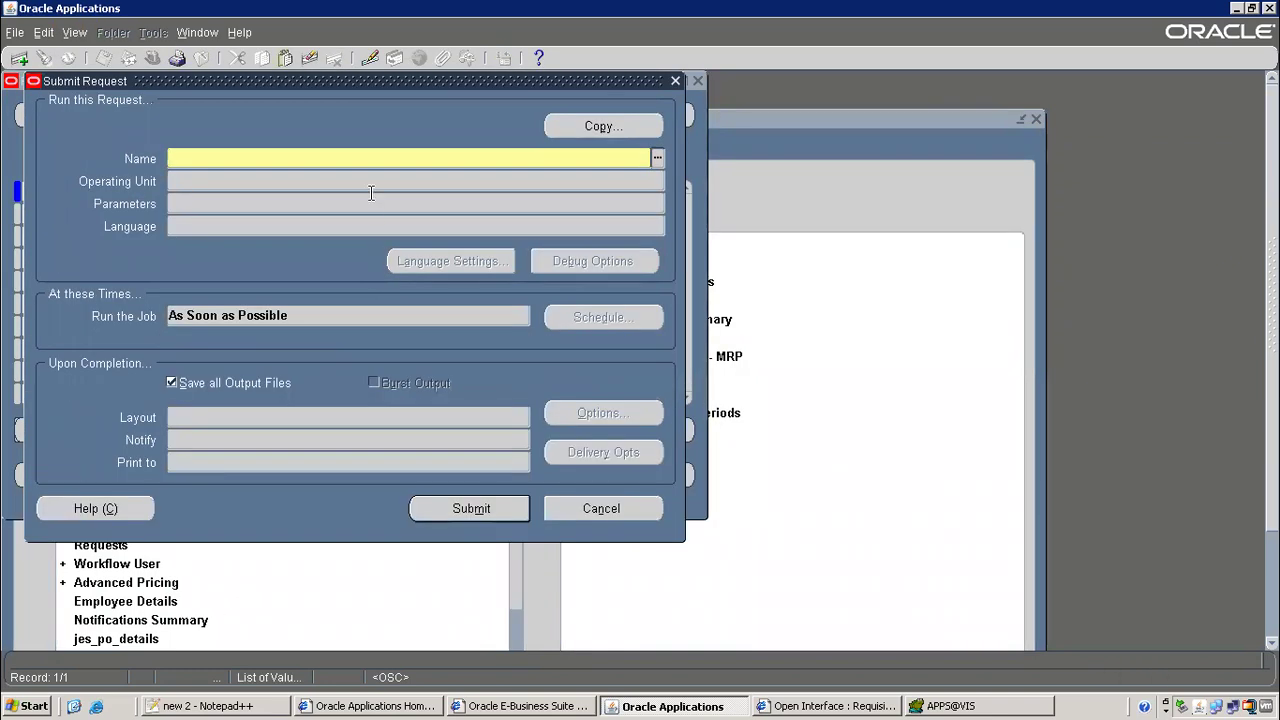
pyautogui.press('Tab')
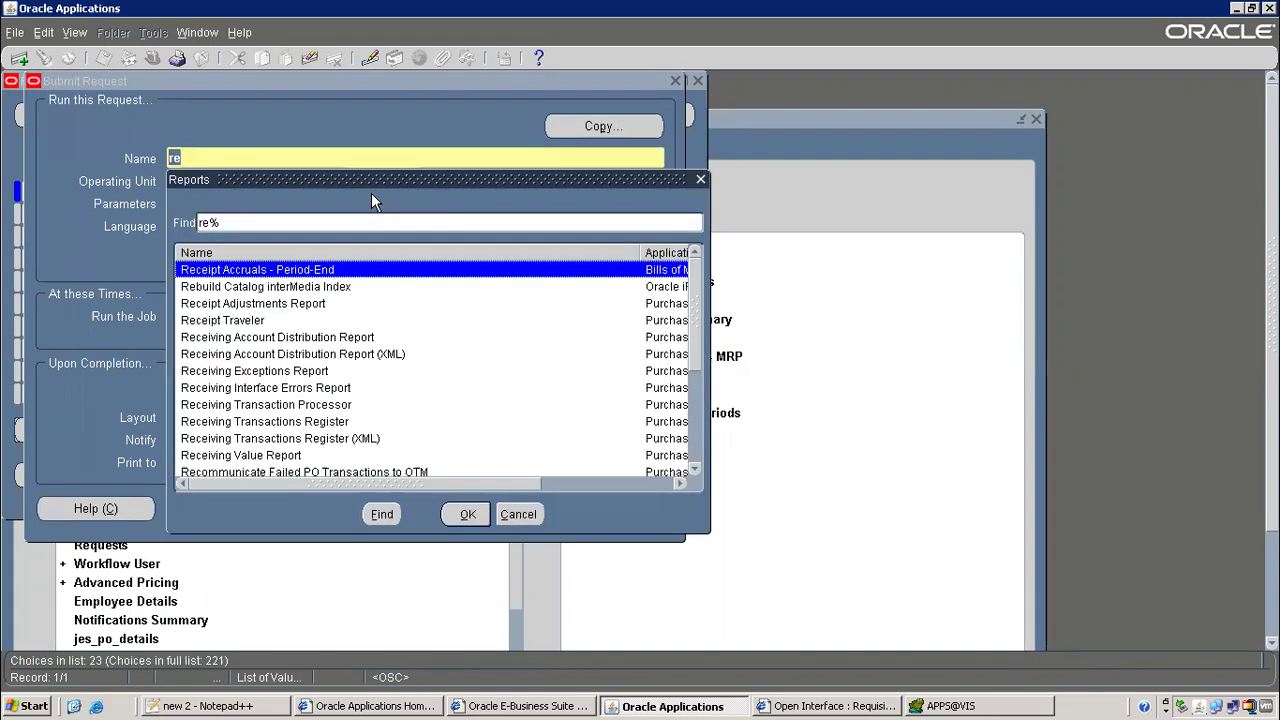
pyautogui.scroll(-4, 440, 380)
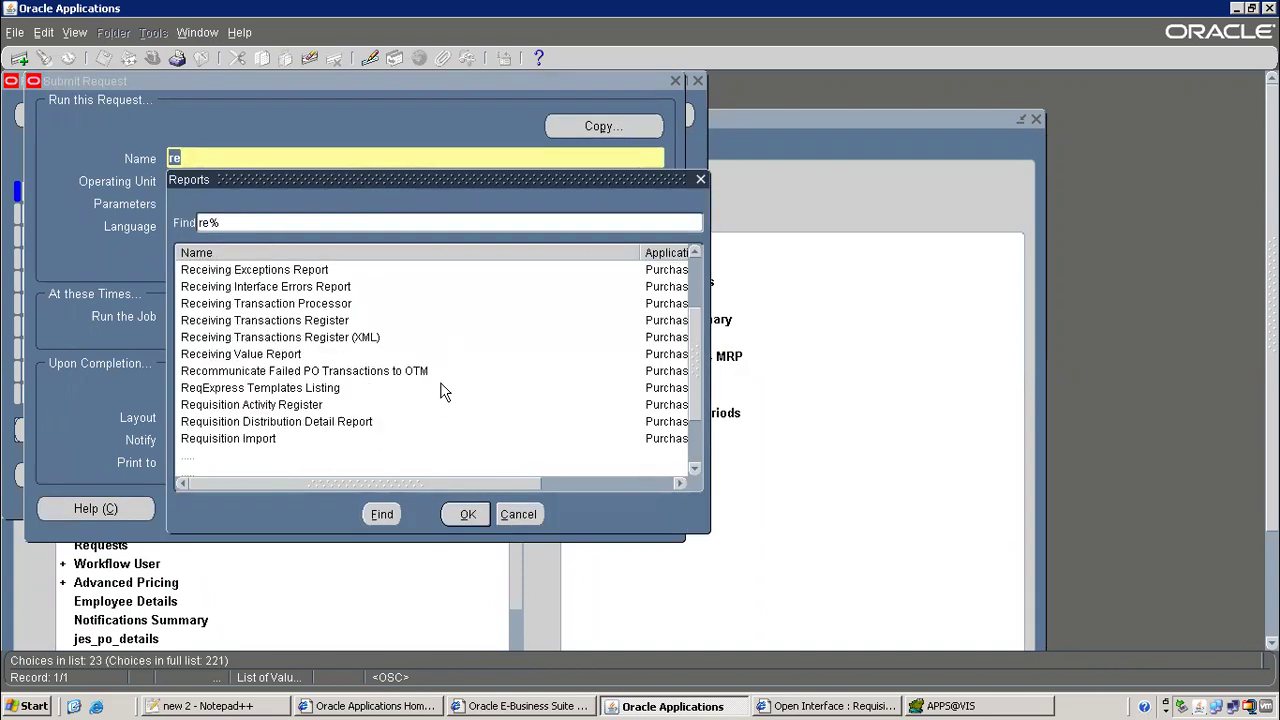
pyautogui.click(258, 356)
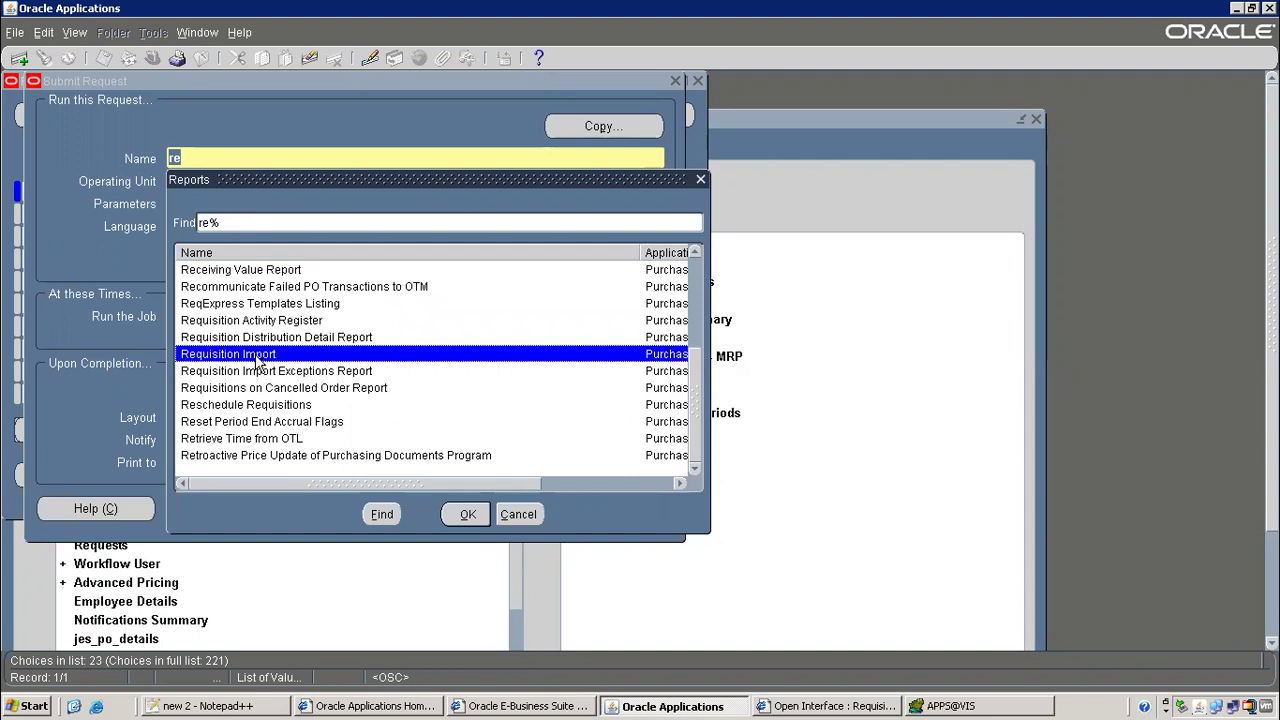
pyautogui.click(467, 512)
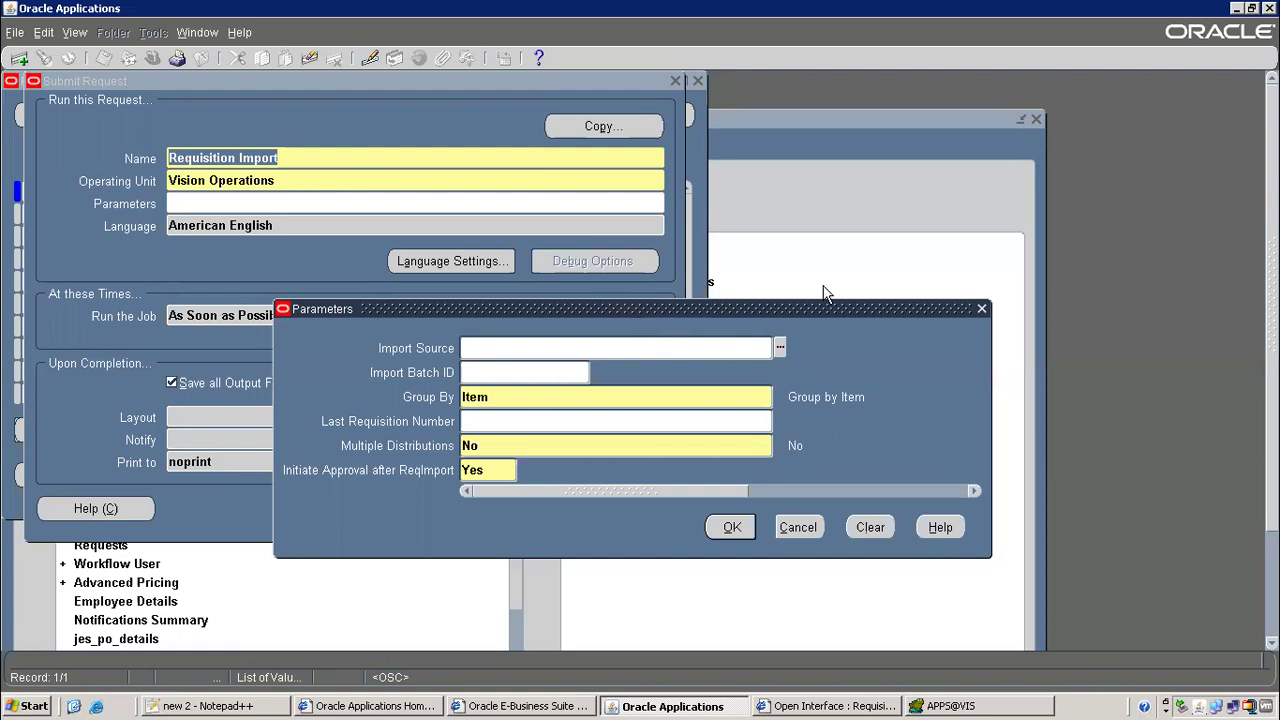
# Set the Import Source parameter to CTO
pyautogui.click(780, 348)
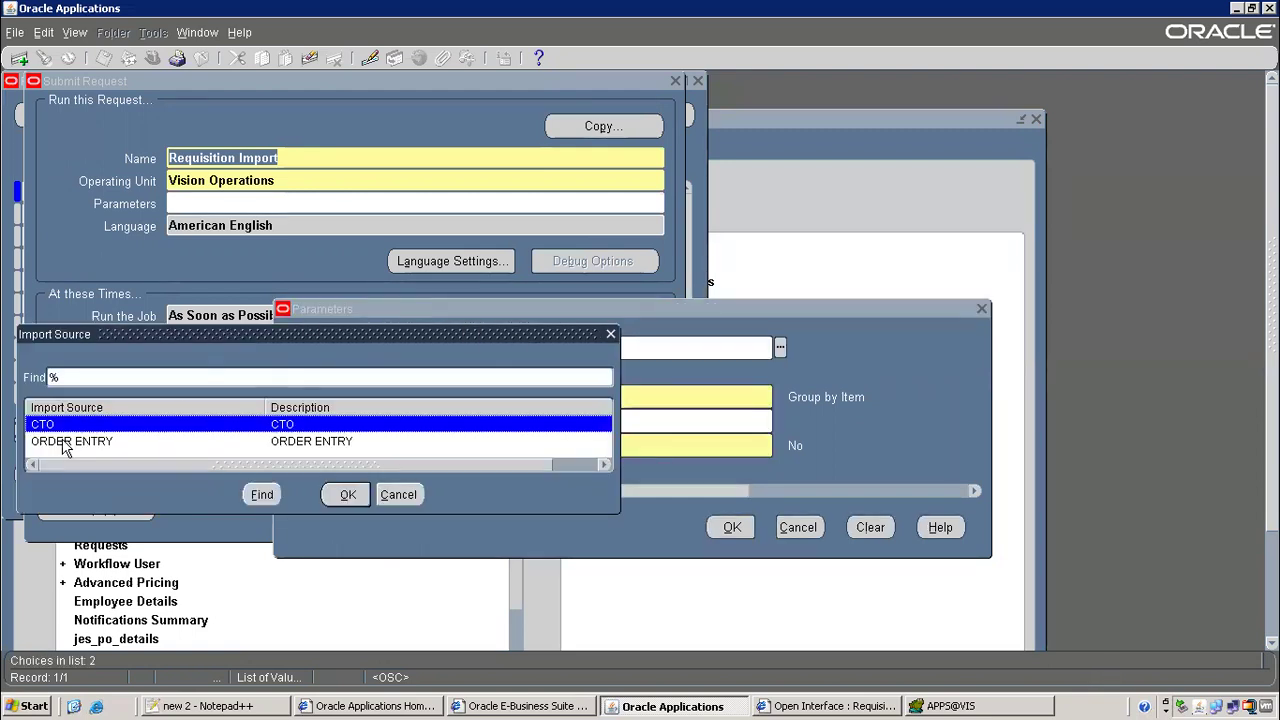
pyautogui.click(103, 443)
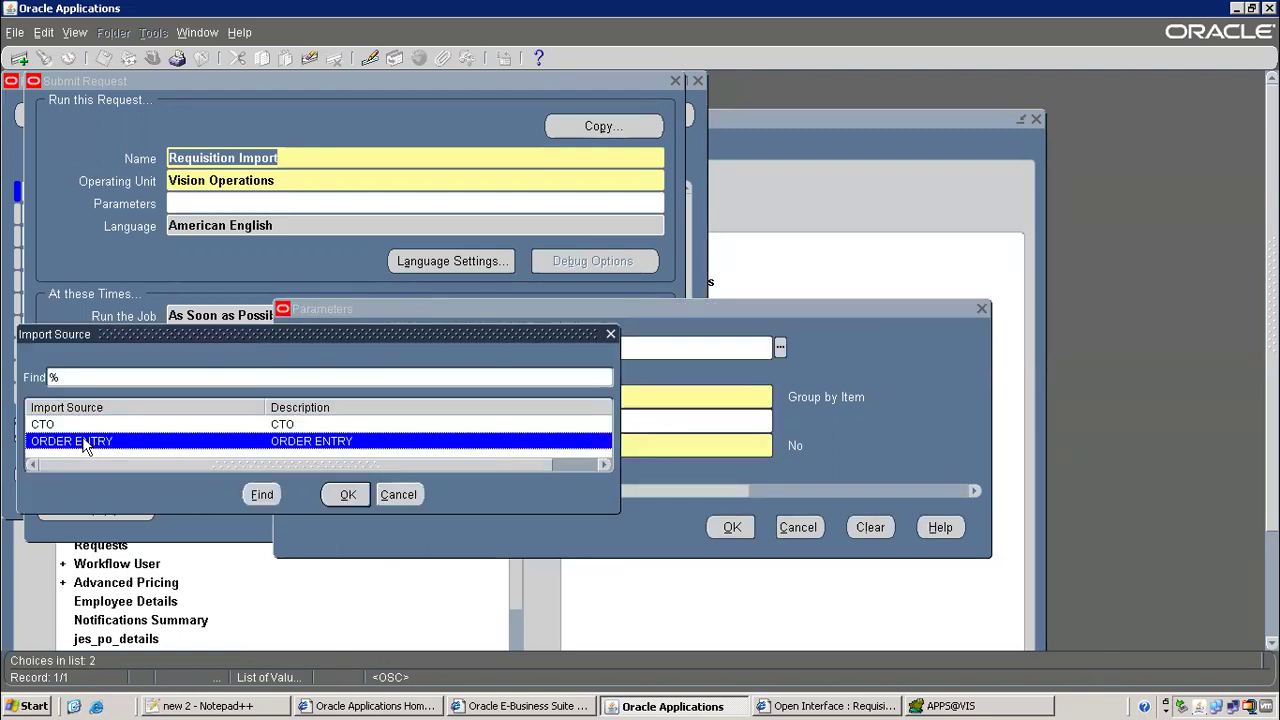
pyautogui.doubleClick(85, 446)
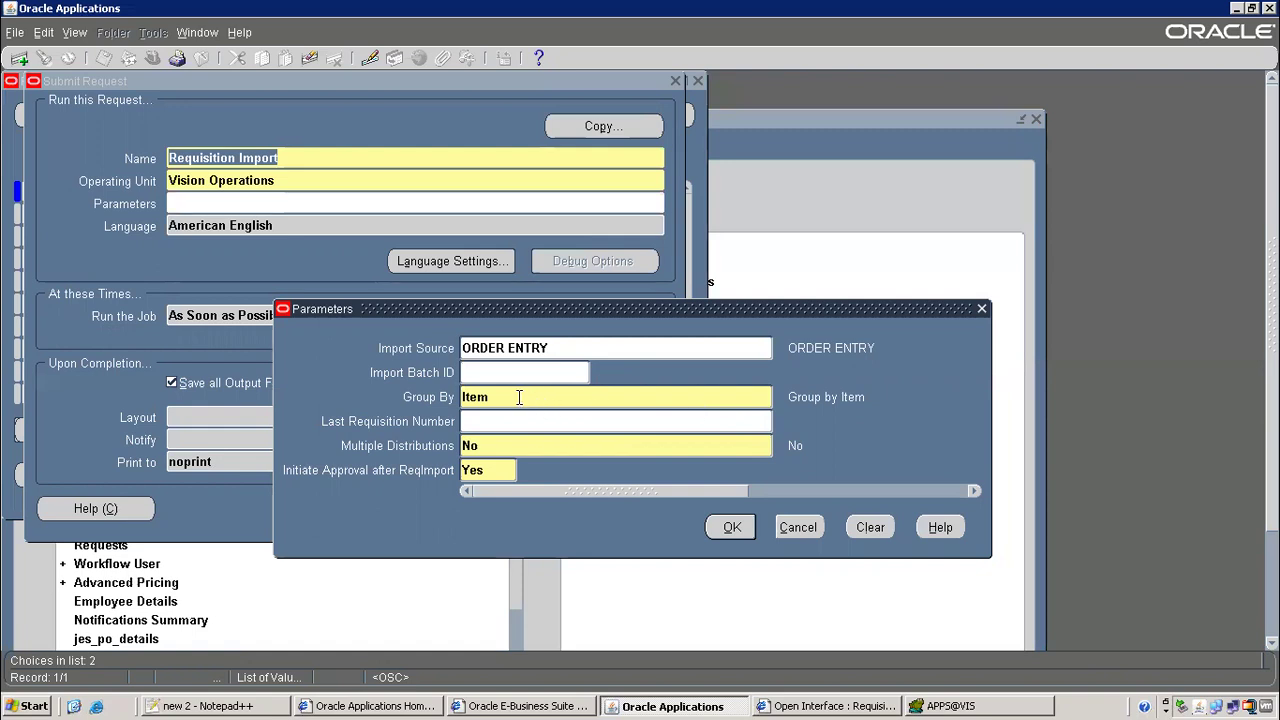
pyautogui.click(549, 347)
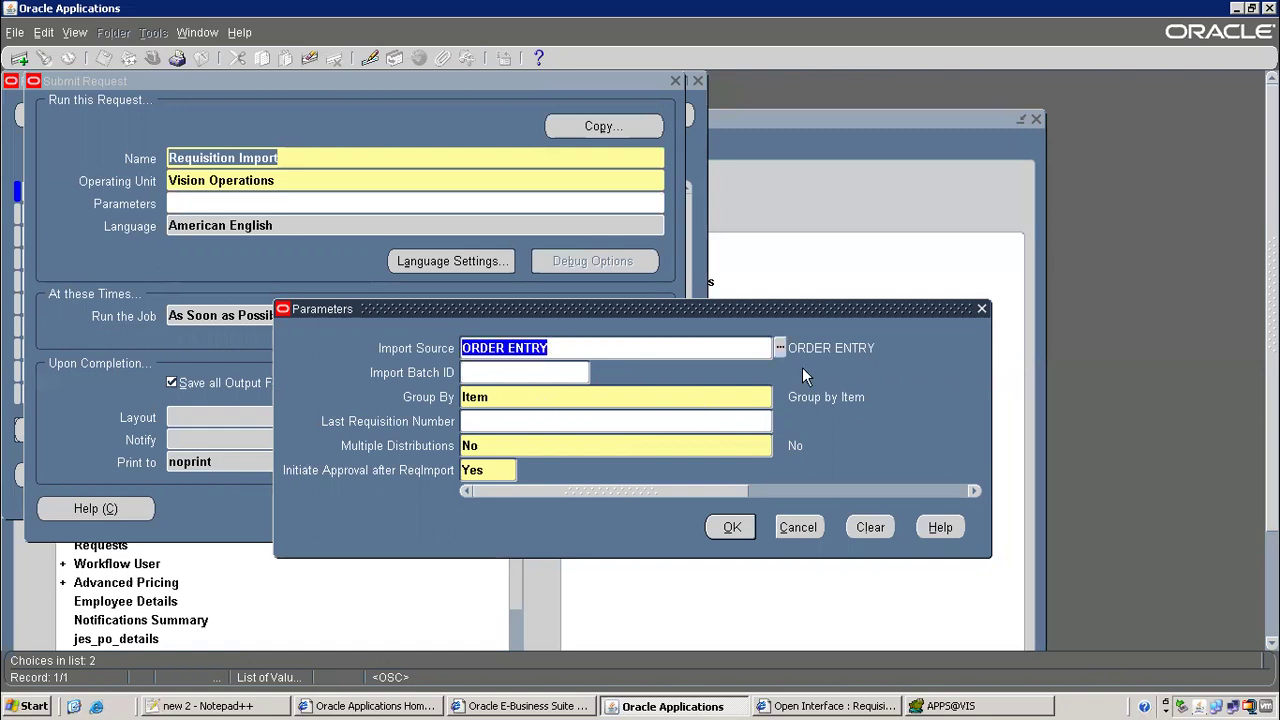
pyautogui.click(779, 350)
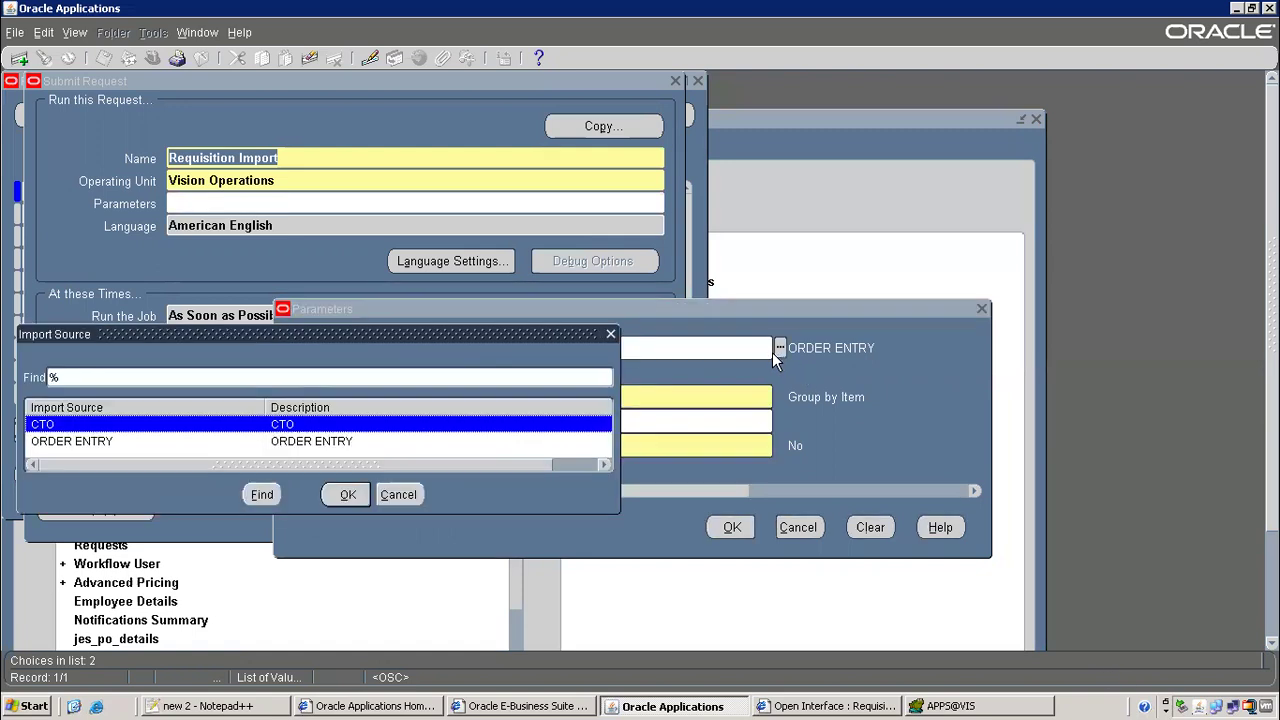
pyautogui.moveTo(345, 334); pyautogui.dragTo(744, 232)
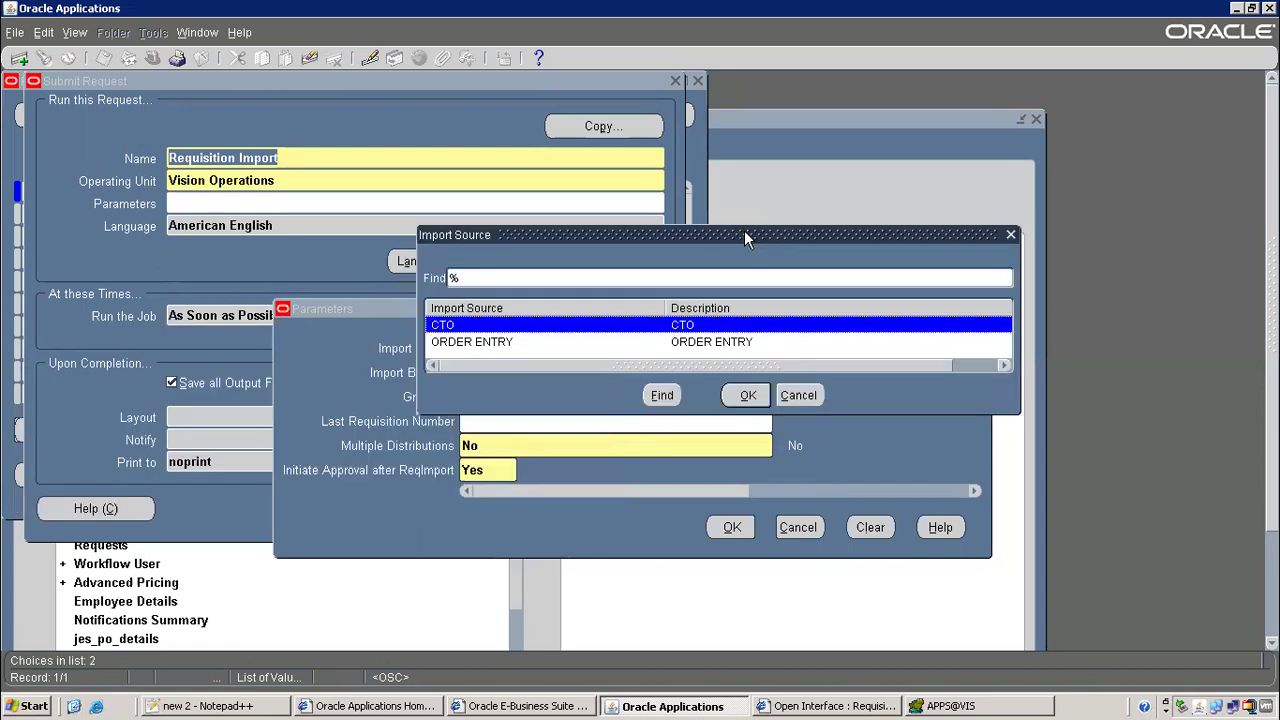
pyautogui.doubleClick(451, 331)
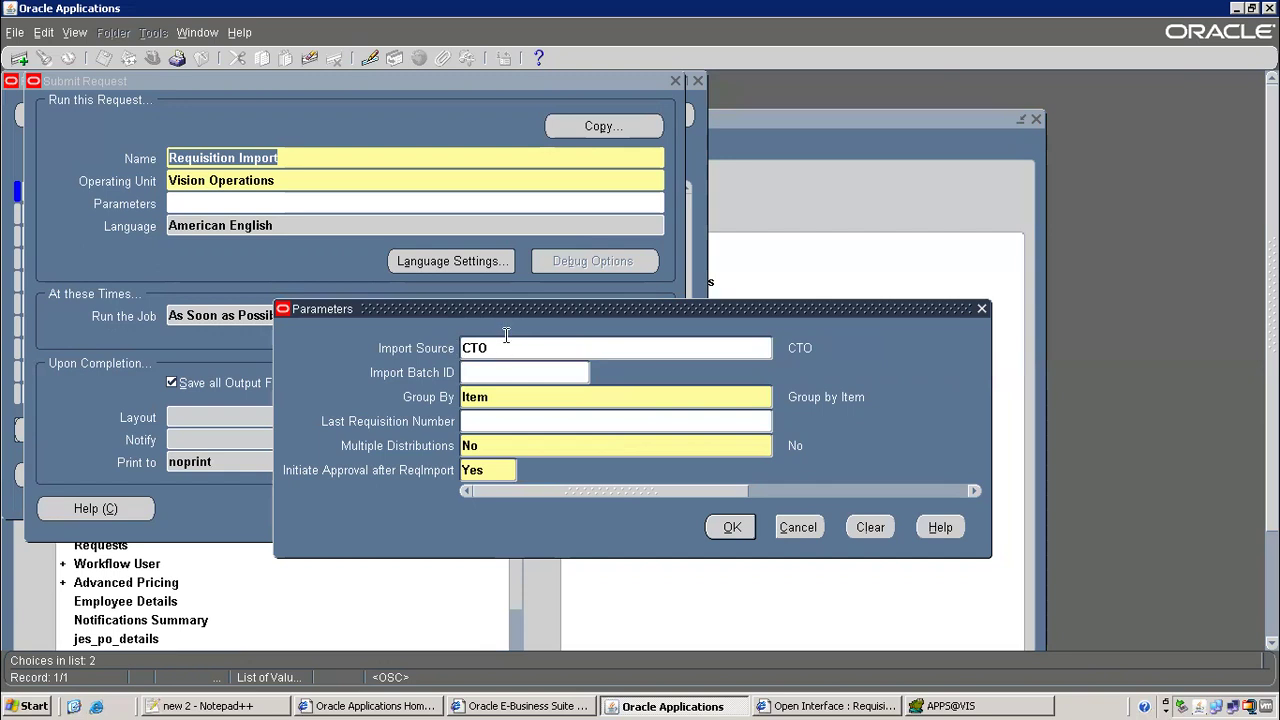
# Submit the request without adding another, and list it as Pending request 7566444
pyautogui.click(720, 537)
pyautogui.click(412, 508)
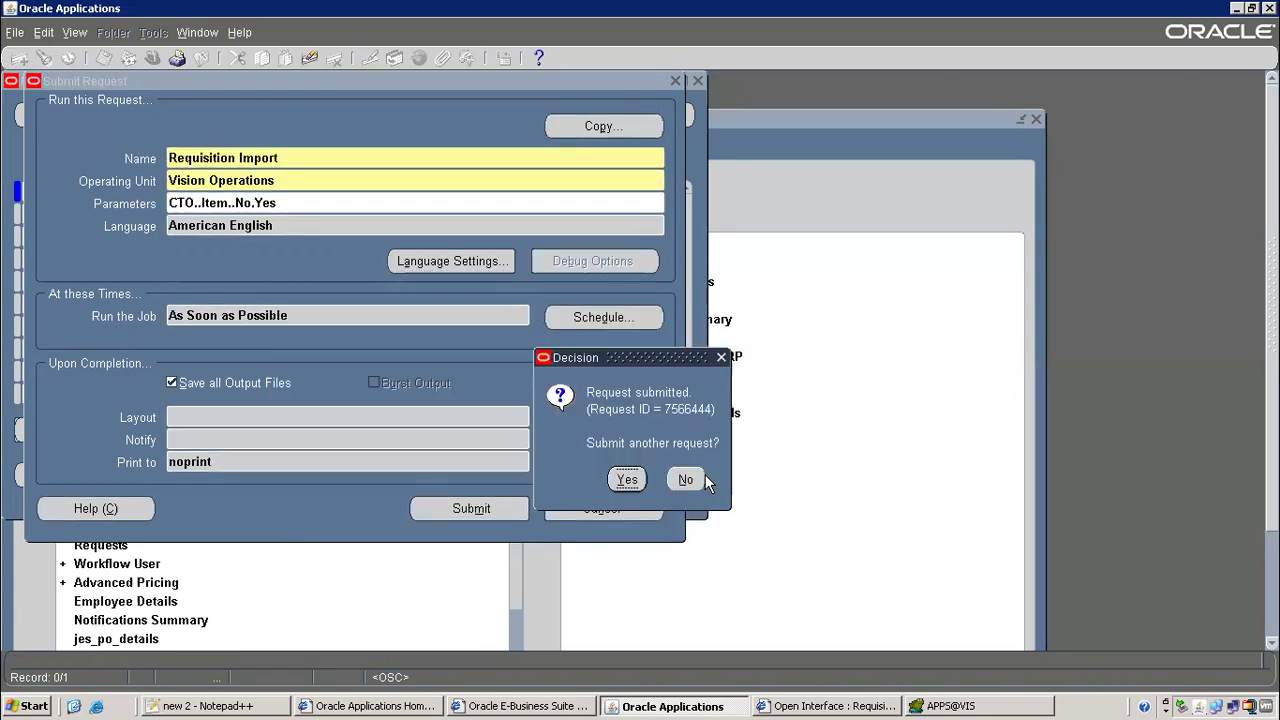
pyautogui.click(683, 482)
pyautogui.click(566, 486)
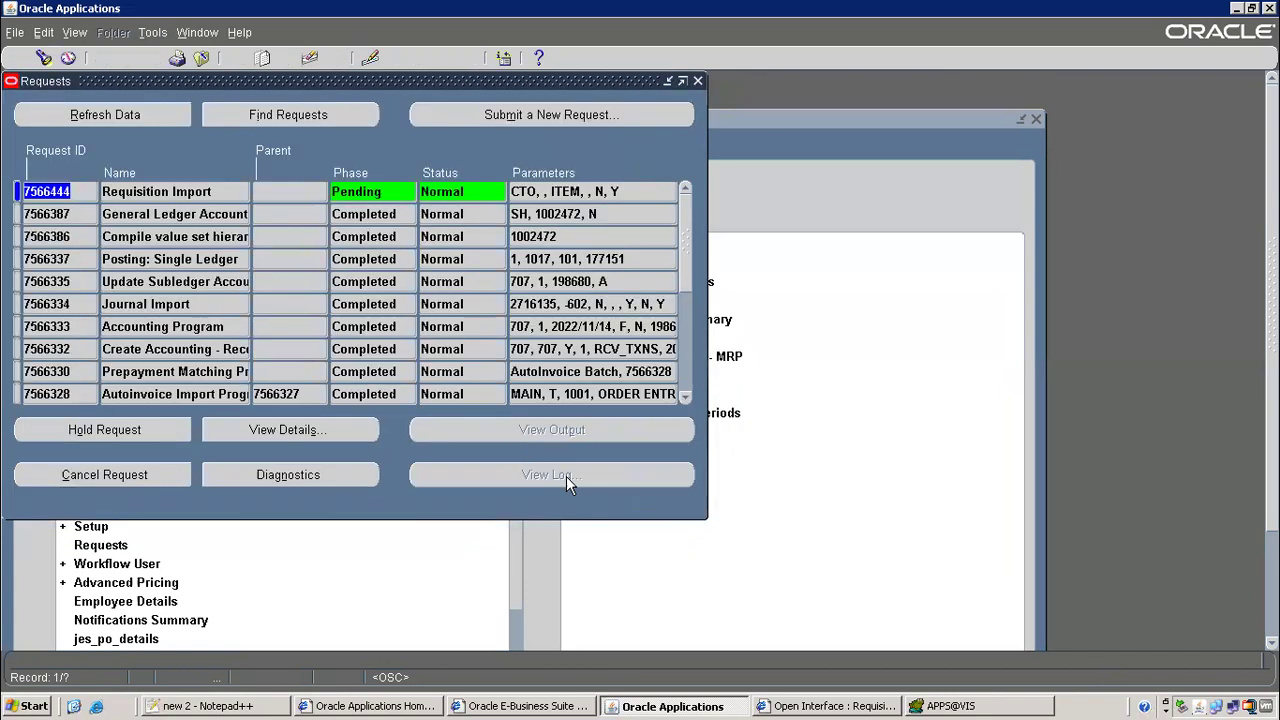
# Refresh until request 7566444 completes Normal, then view its output showing 1 requisition created
pyautogui.click(178, 116)
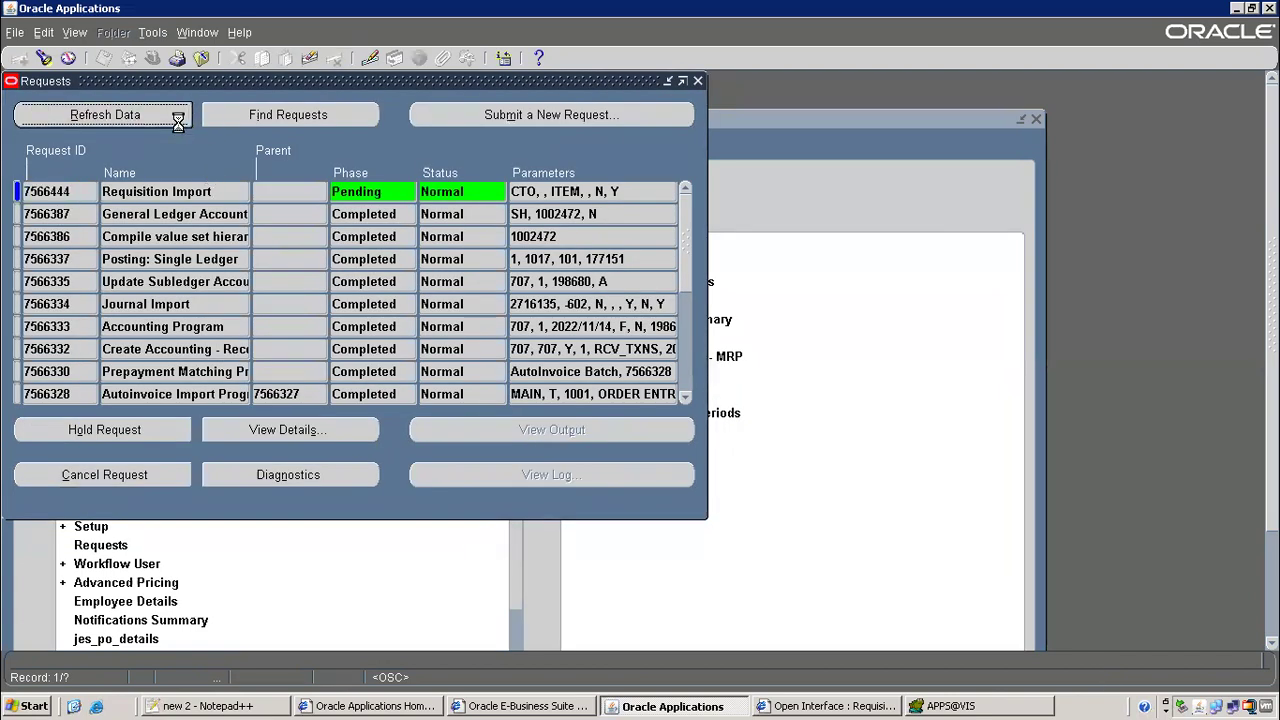
pyautogui.click(180, 124)
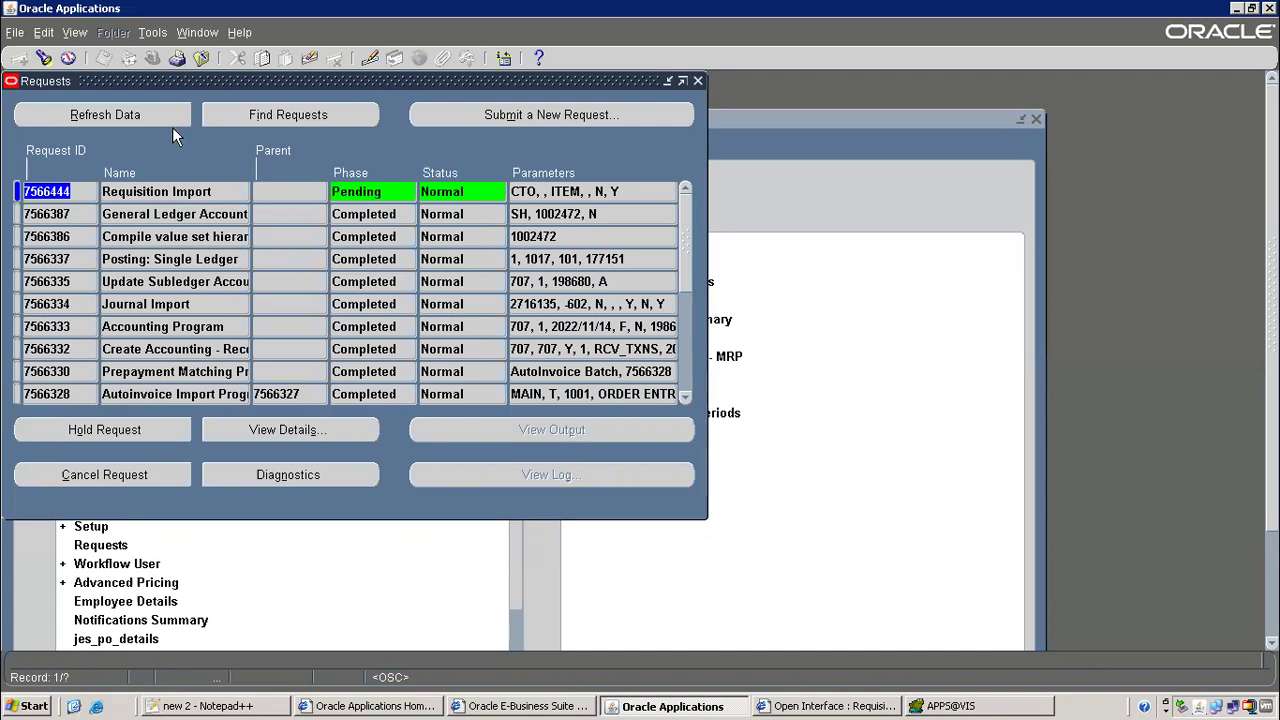
pyautogui.click(170, 121)
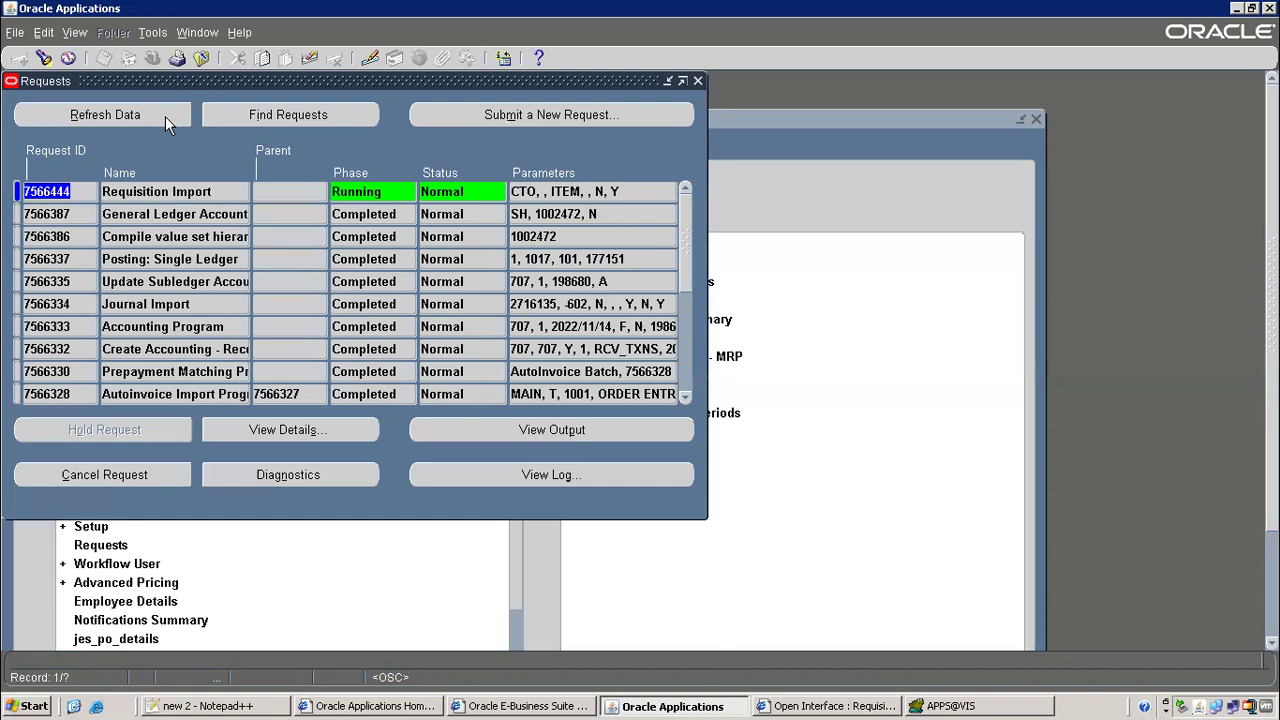
pyautogui.click(170, 123)
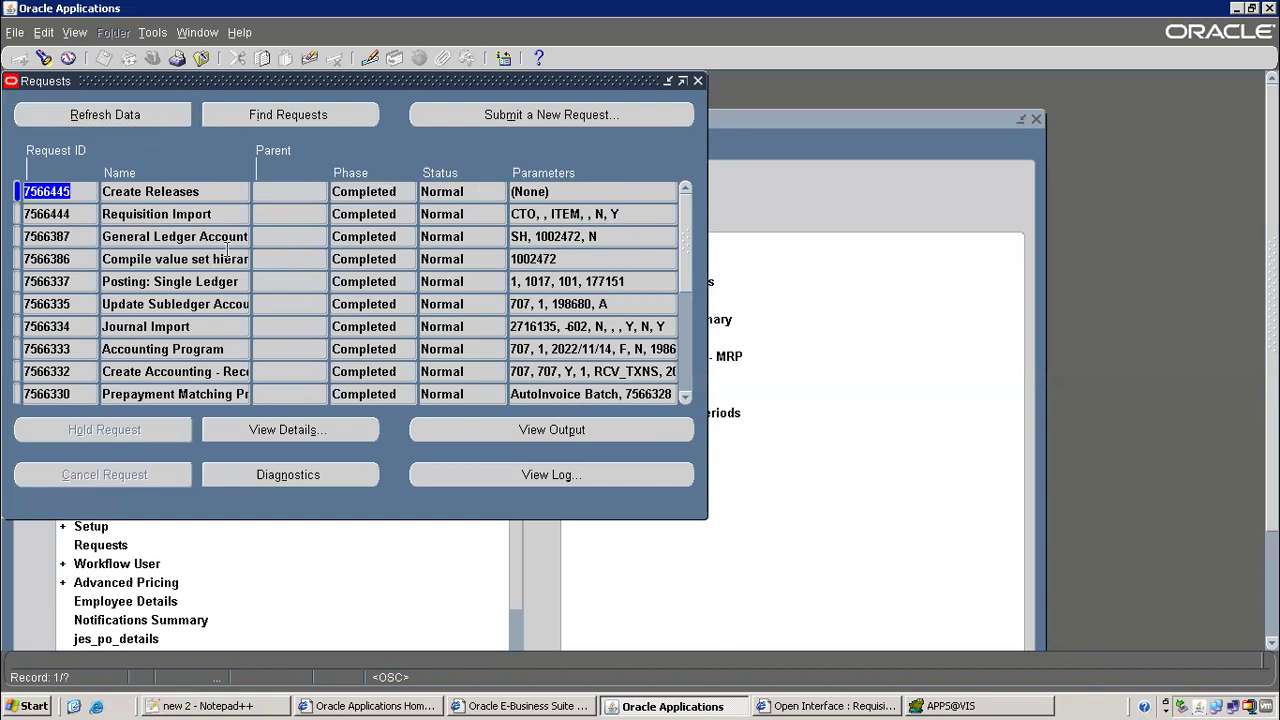
pyautogui.click(200, 214)
pyautogui.click(600, 430)
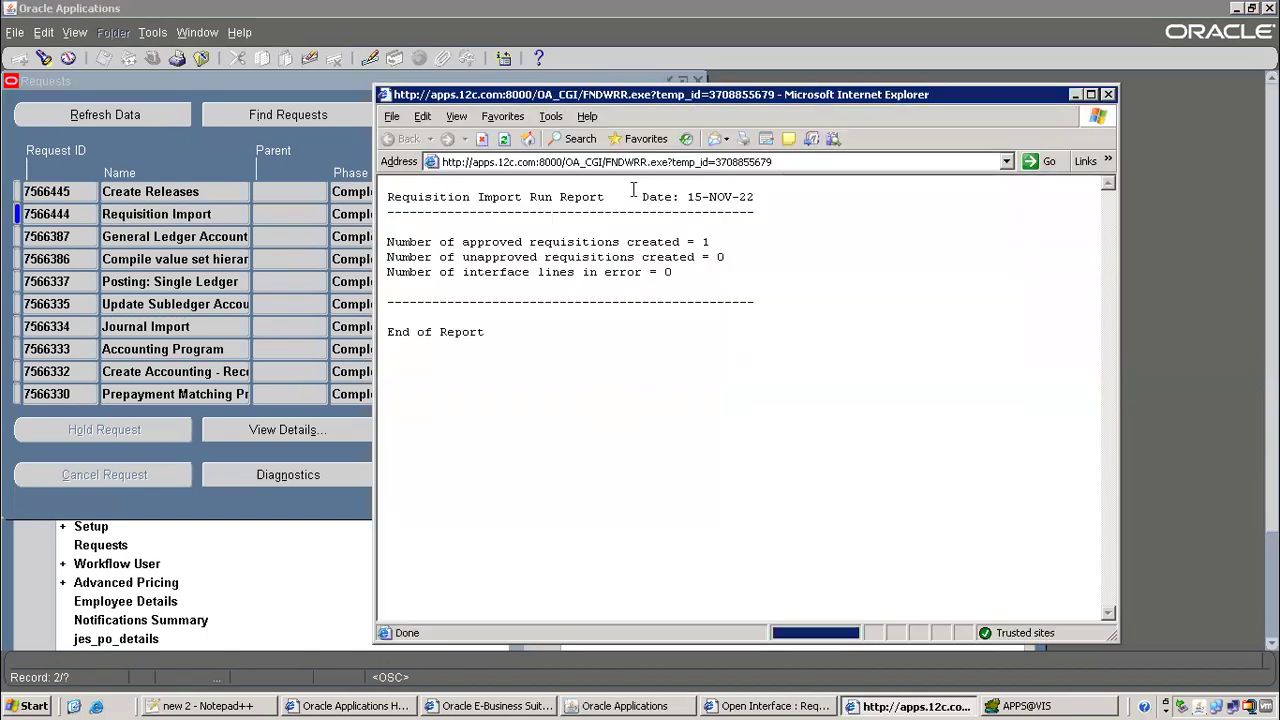
# Highlight the 'Number of approved requisitions created = 1' line, then close the report and Requests window
pyautogui.moveTo(387, 241); pyautogui.dragTo(709, 240)
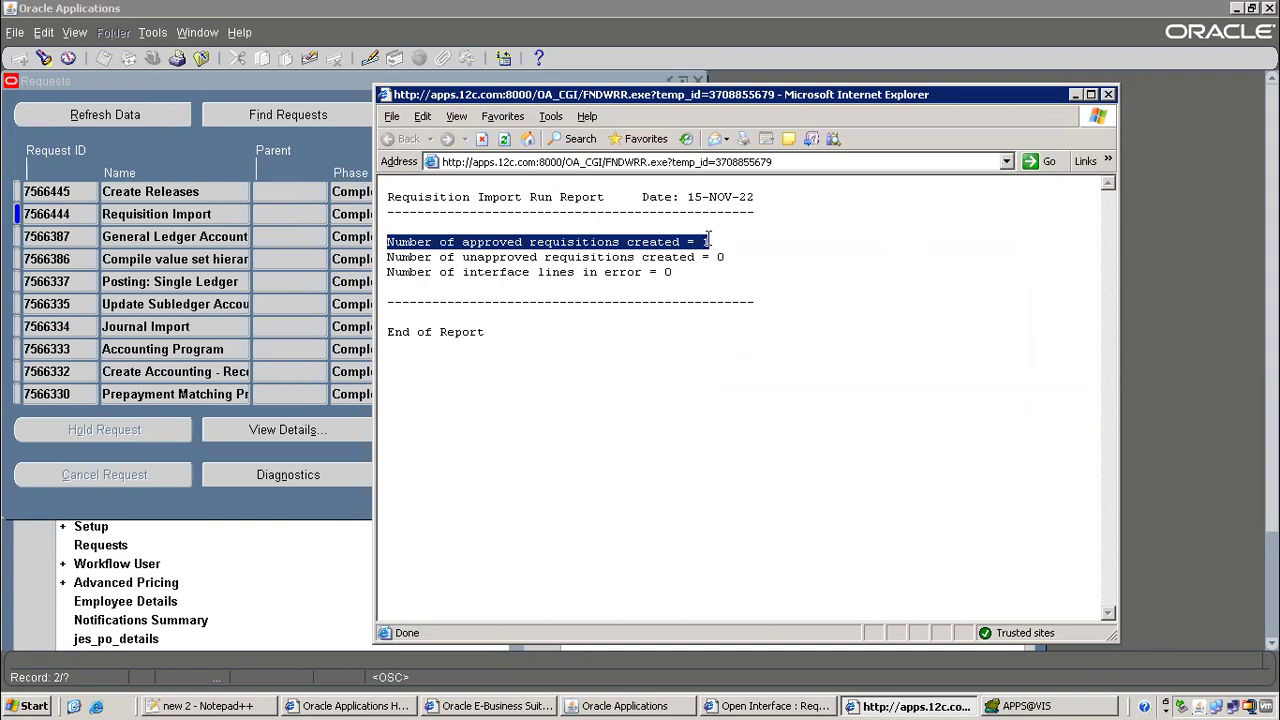
pyautogui.click(1110, 94)
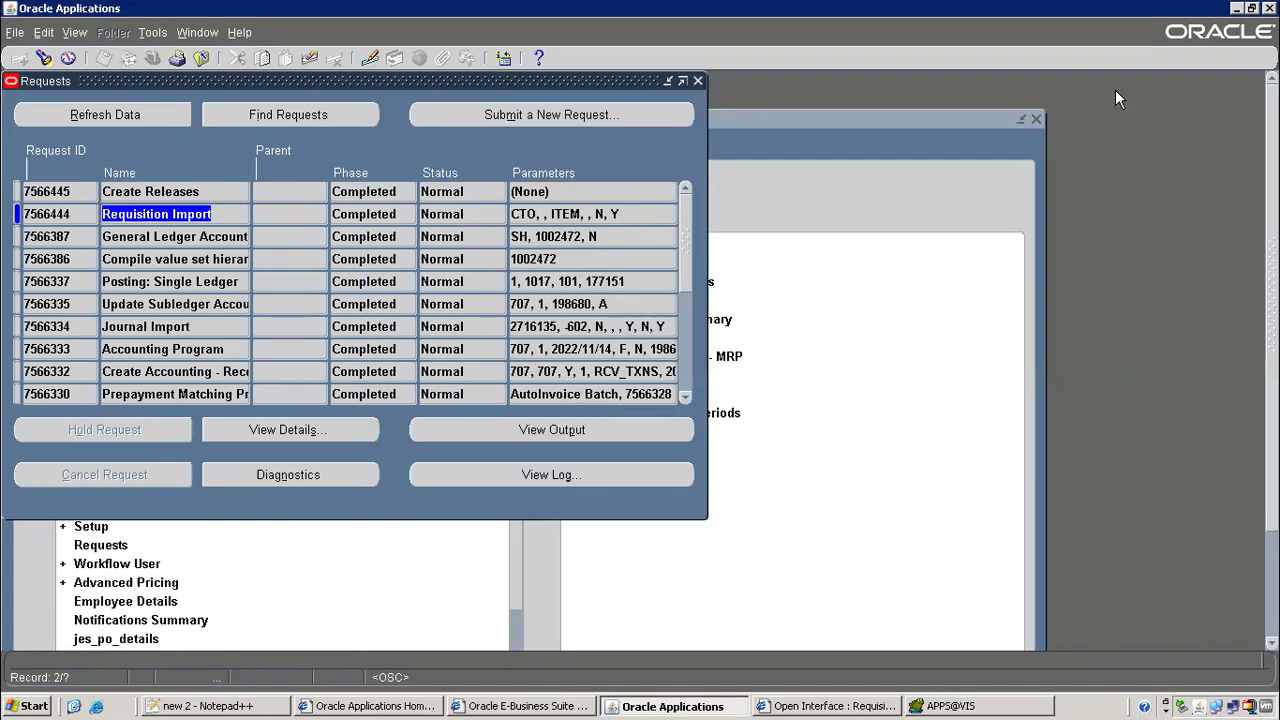
pyautogui.click(698, 81)
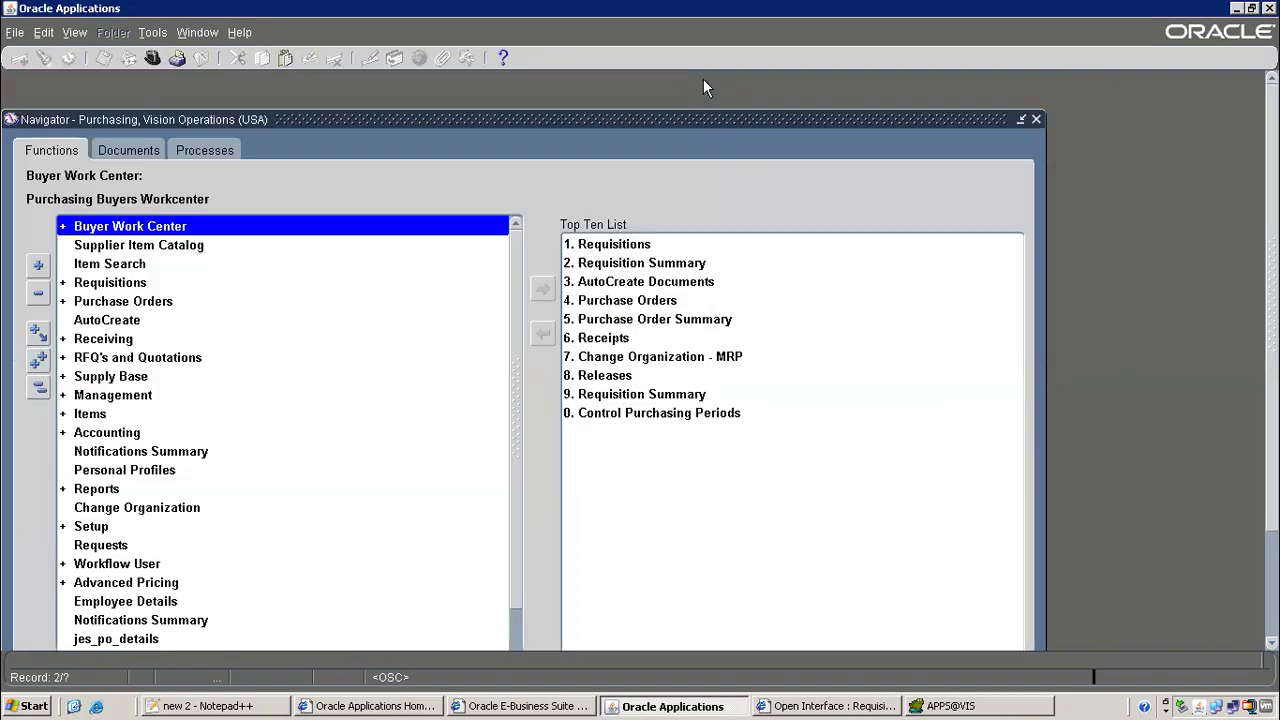
# Switch to the Order Management Super User responsibility and open Orders, Returns > Sales Orders
pyautogui.click(152, 58)
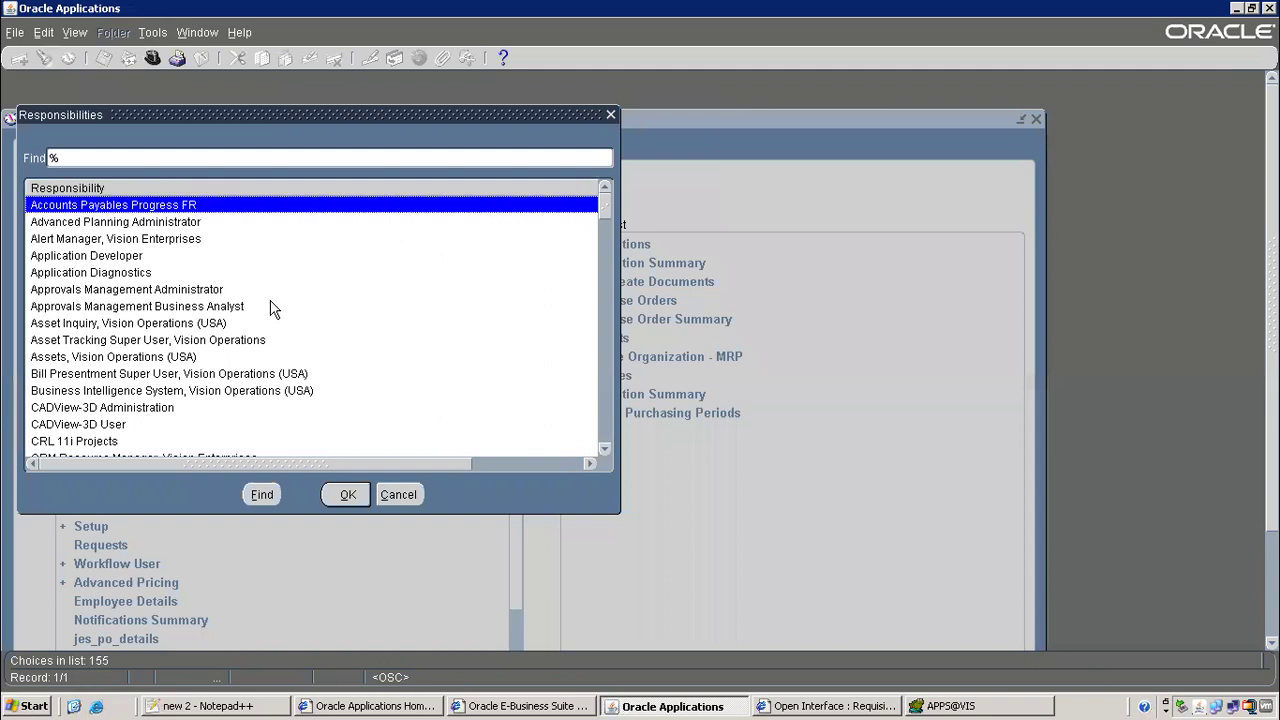
pyautogui.write('or')
pyautogui.press('Down')
pyautogui.press('Down')
pyautogui.press('Down')
pyautogui.press('Down')
pyautogui.press('Down')
pyautogui.press('Down')
pyautogui.press('Down')
pyautogui.press('Down')
pyautogui.press('Down')
pyautogui.press('Down')
pyautogui.press('Down')
pyautogui.press('Up')
pyautogui.press('Return')
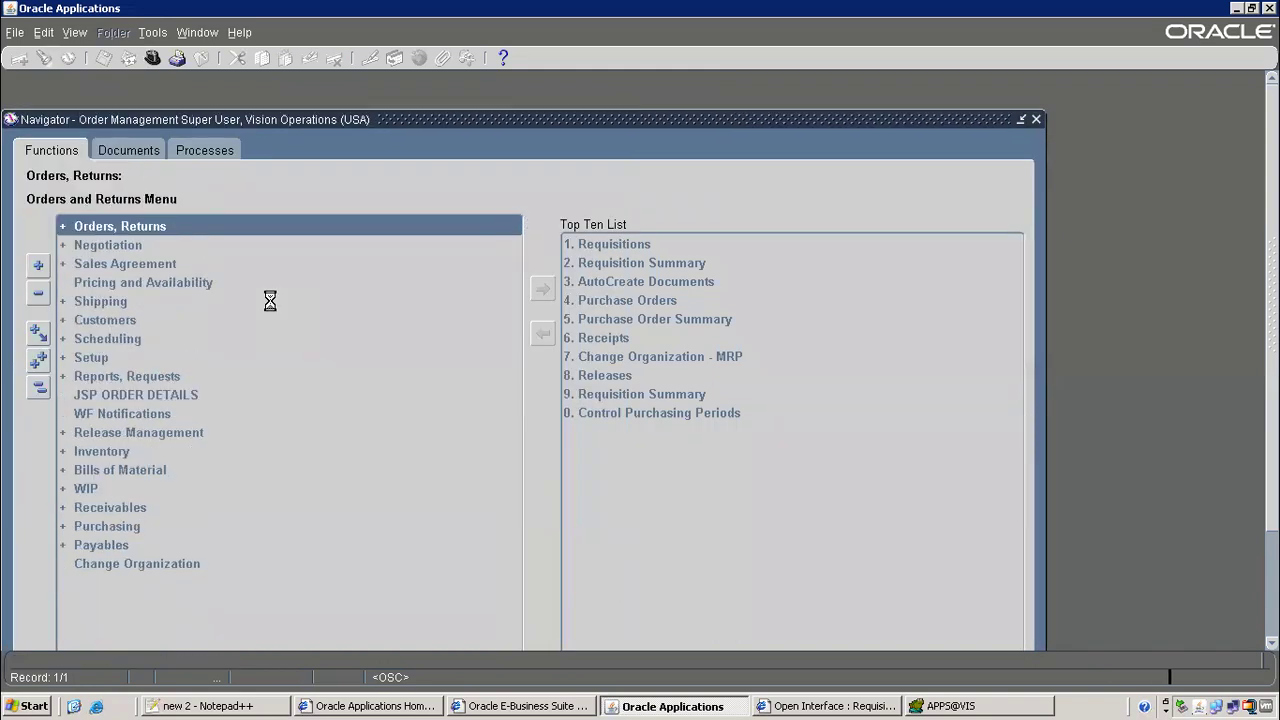
pyautogui.doubleClick(156, 226)
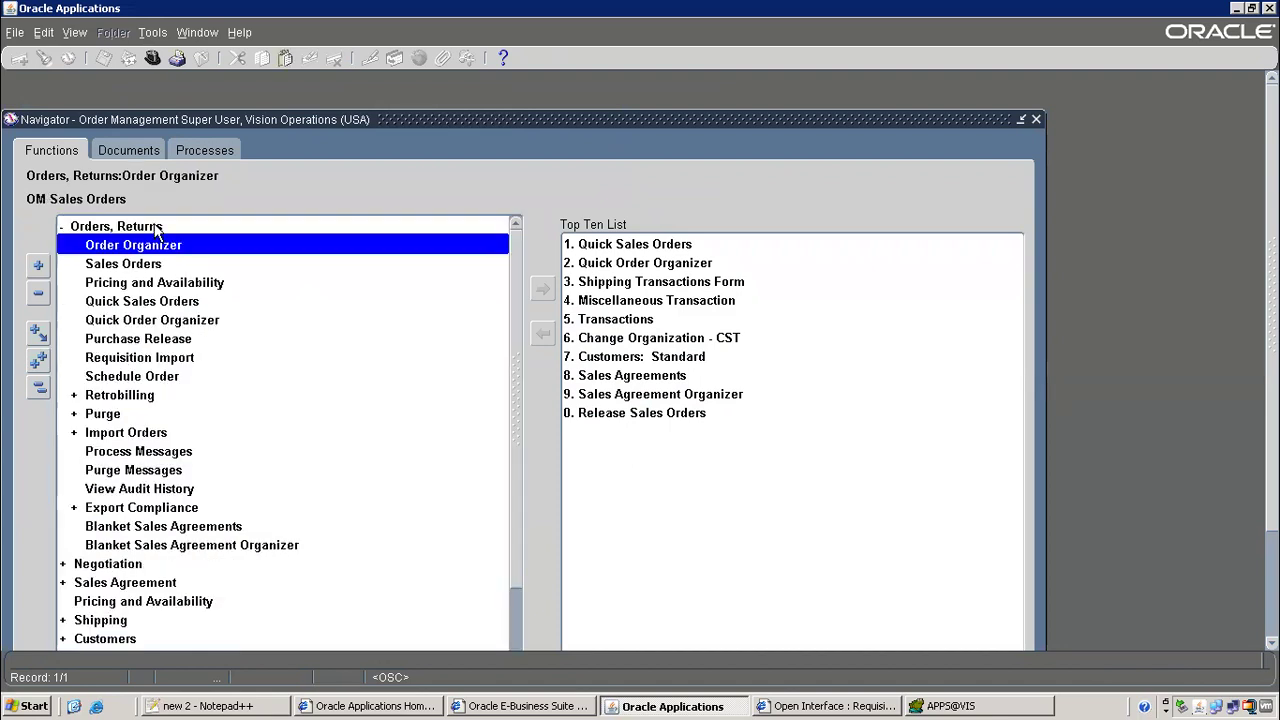
pyautogui.click(140, 264)
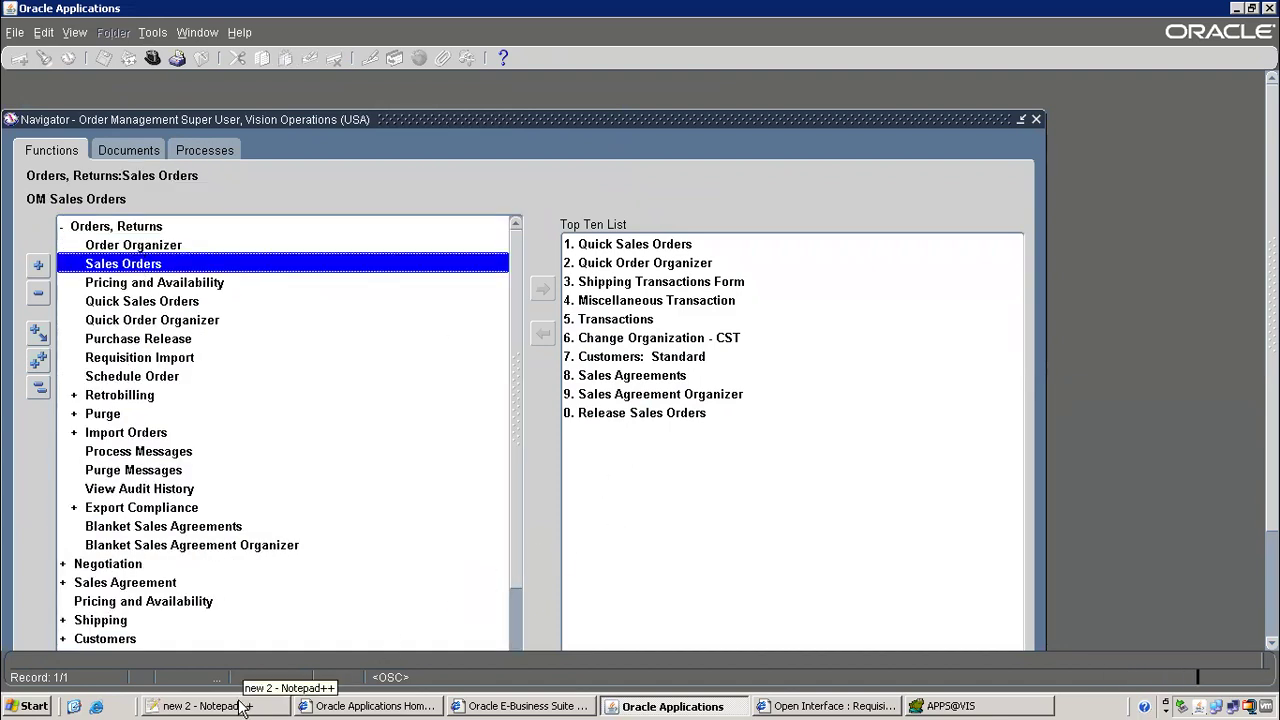
# Copy order number 70564 from the flow notes and query it in Sales Orders
pyautogui.click(240, 707)
pyautogui.moveTo(338, 277); pyautogui.dragTo(412, 277)
pyautogui.hotkey('ctrl', 'c')
pyautogui.hotkey('alt', 'Tab')
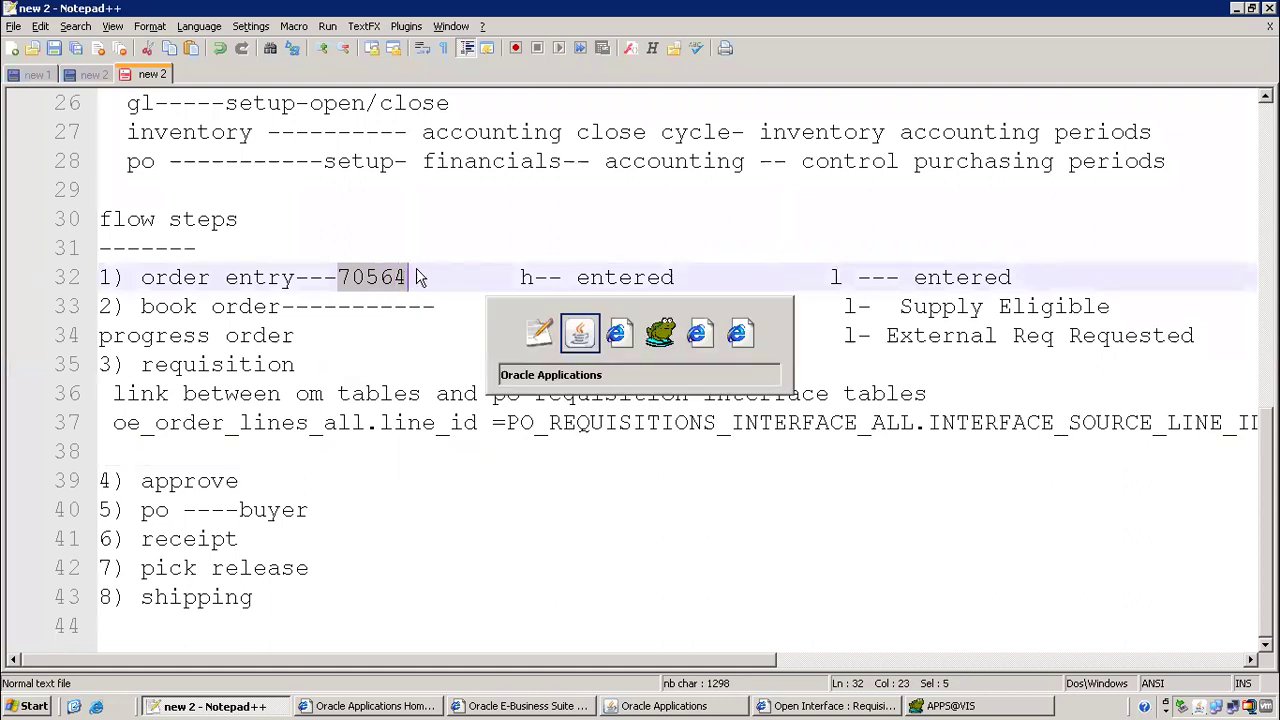
pyautogui.press('F11')
pyautogui.hotkey('ctrl', 'v')
pyautogui.hotkey('ctrl', 'F11')
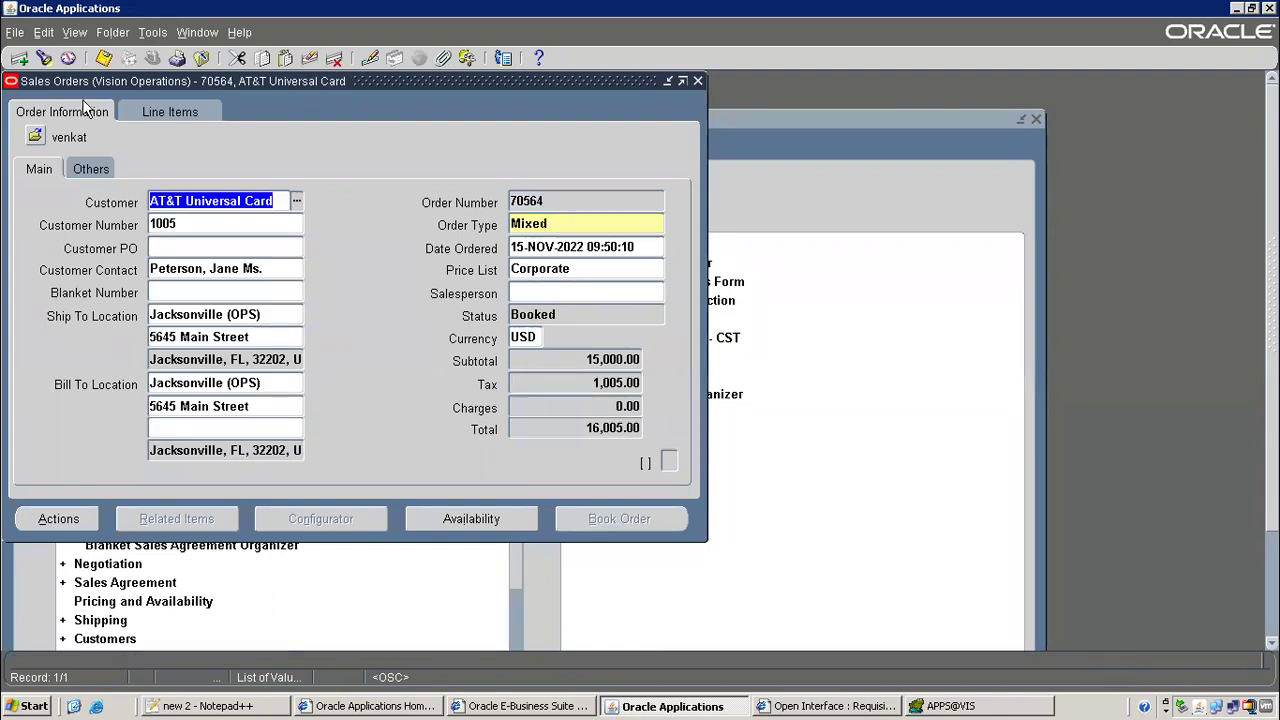
# Open Scheduling > Reservation Details for line 1.1 and view its Supply tab requisition 16554
pyautogui.click(158, 114)
pyautogui.click(152, 33)
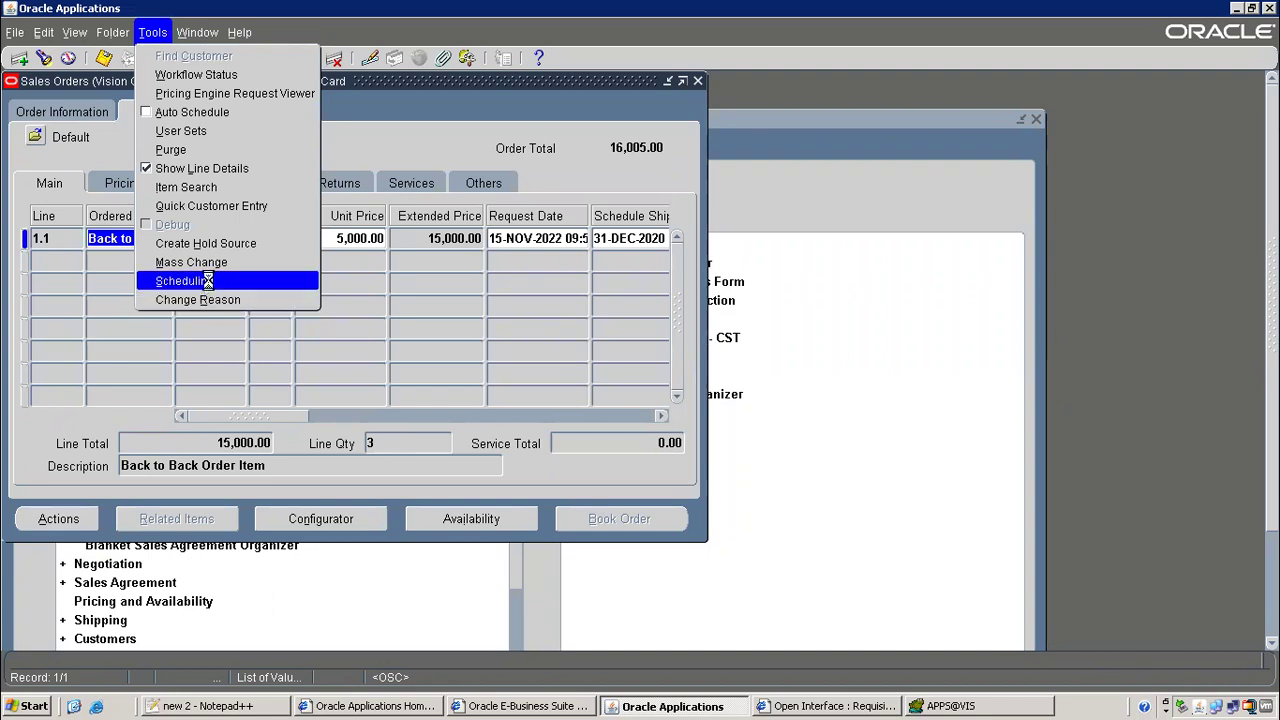
pyautogui.click(200, 283)
pyautogui.doubleClick(560, 408)
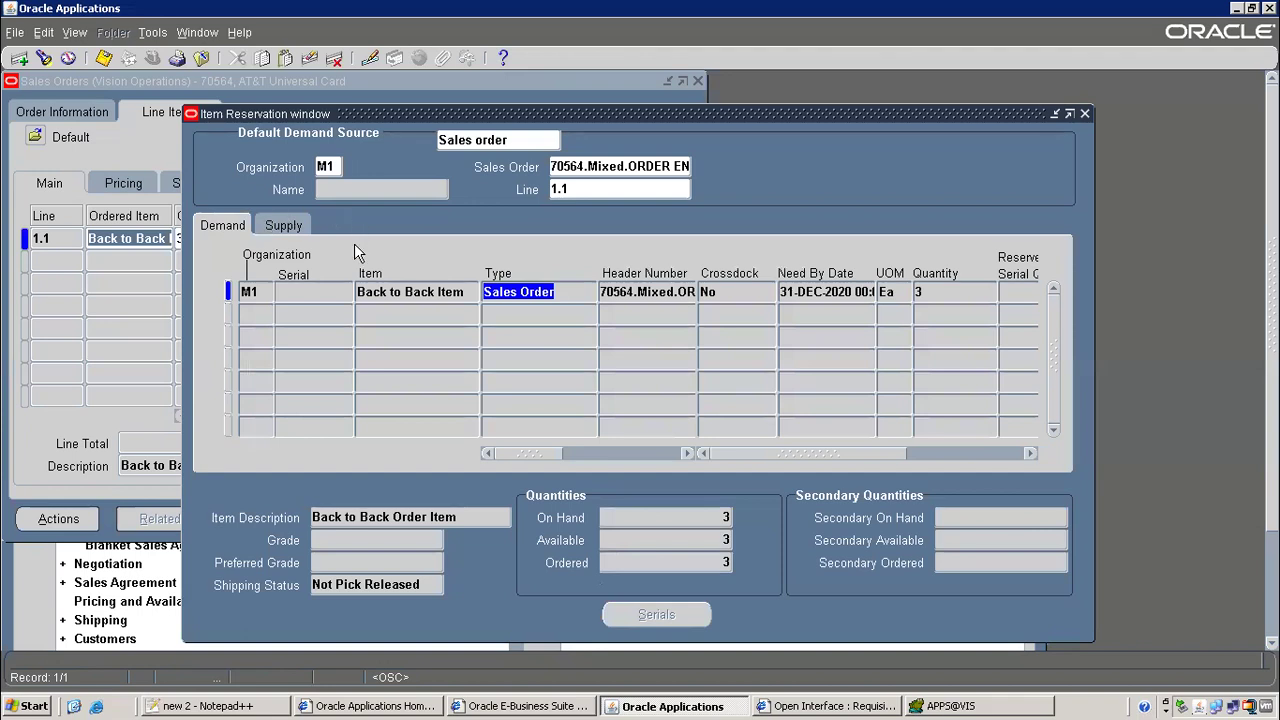
pyautogui.click(286, 227)
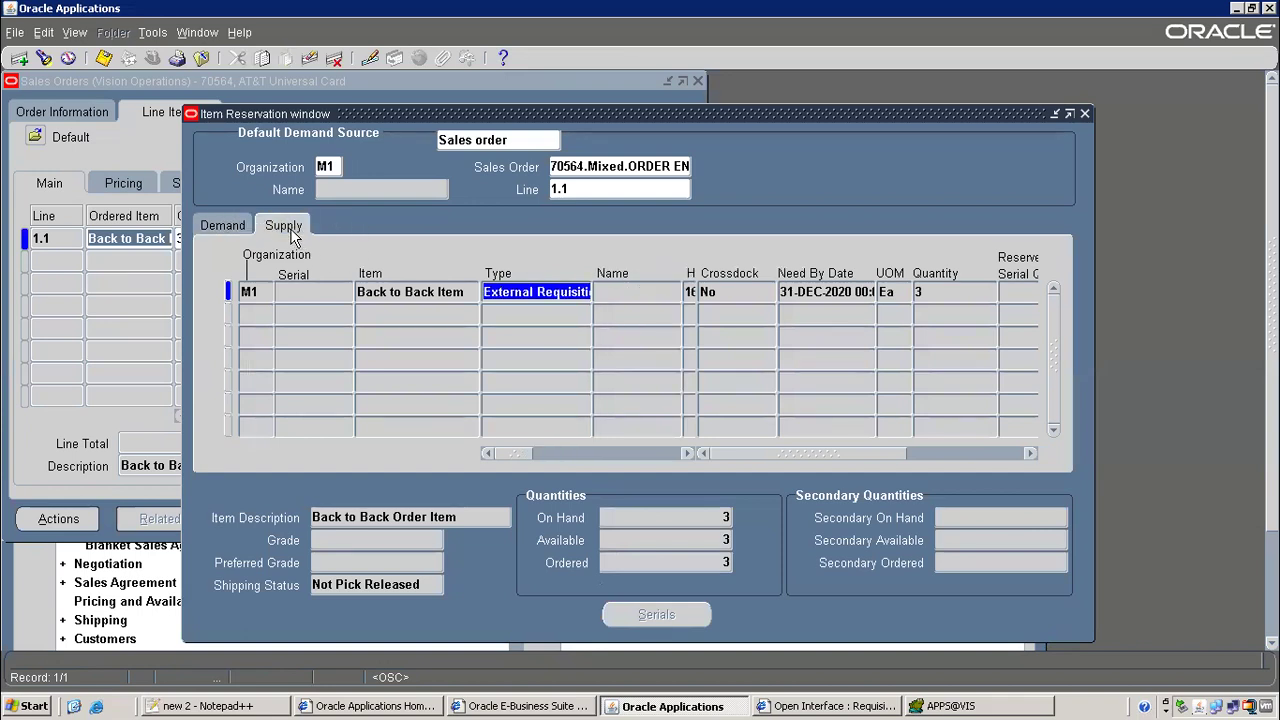
pyautogui.moveTo(518, 457); pyautogui.dragTo(545, 450)
pyautogui.doubleClick(563, 291)
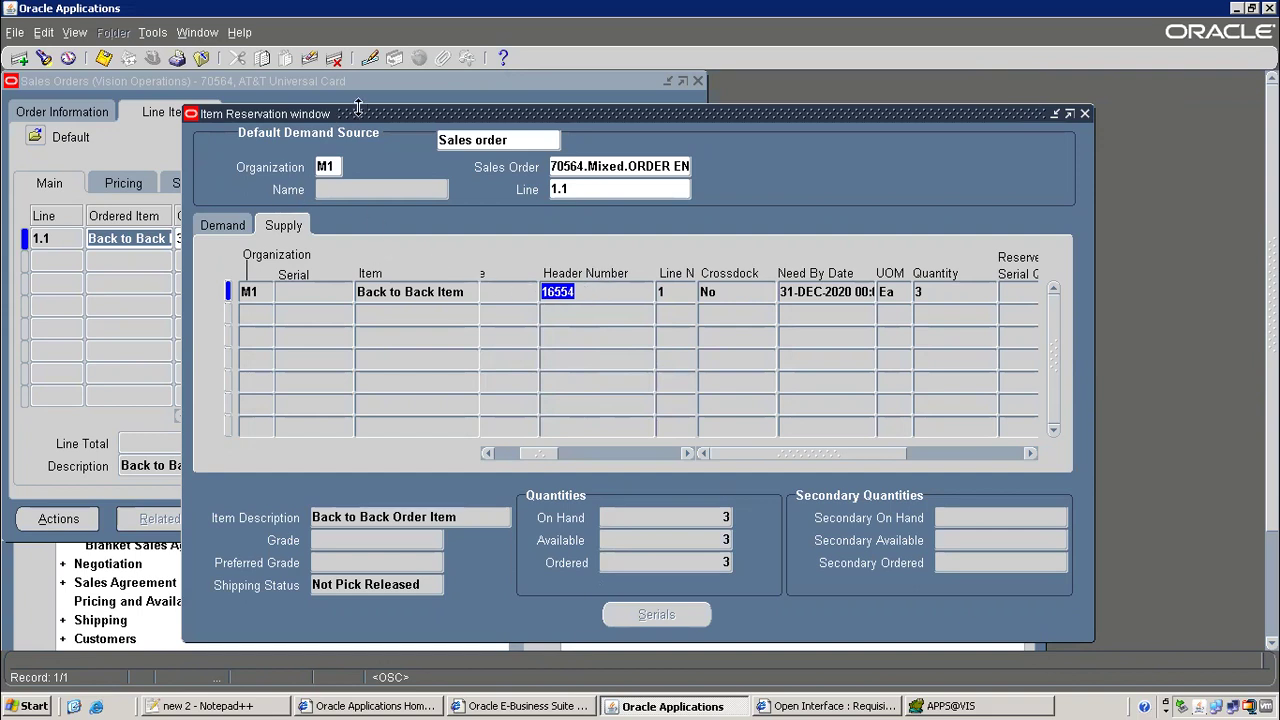
# Shift the reservation window aside to check the windows behind, then close it
pyautogui.moveTo(356, 114); pyautogui.dragTo(452, 310)
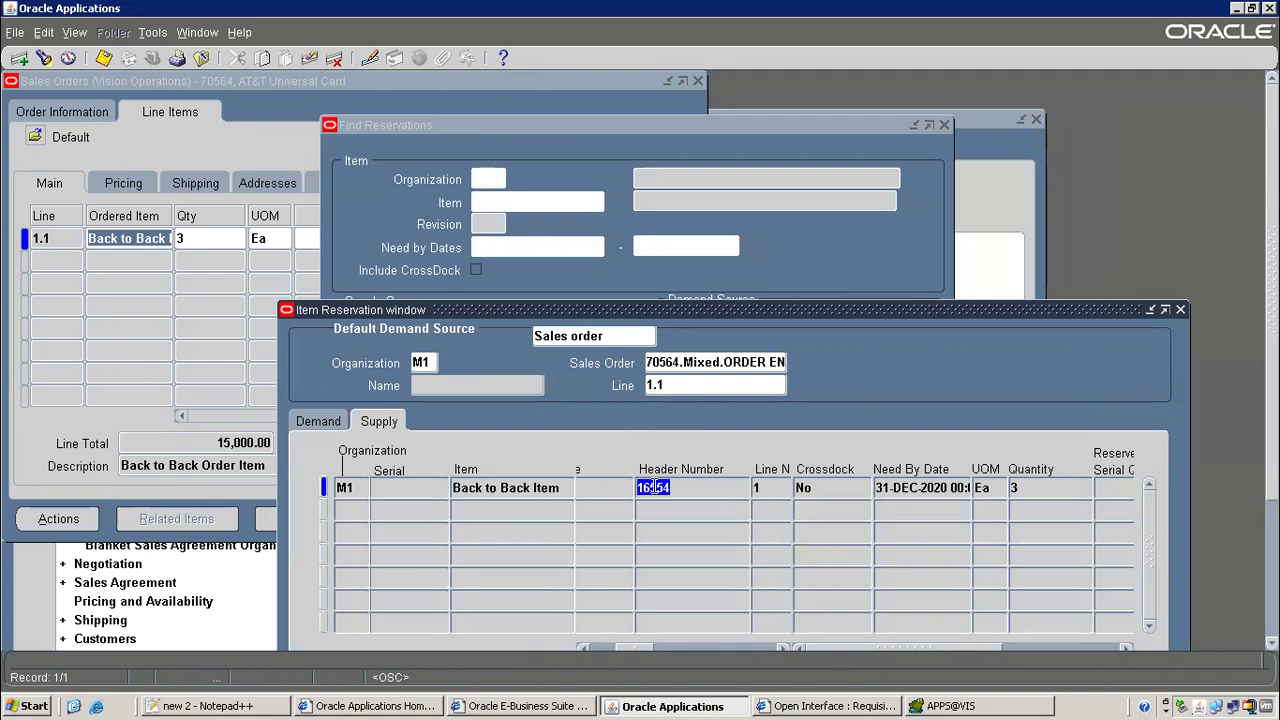
pyautogui.moveTo(806, 313); pyautogui.dragTo(710, 204)
pyautogui.moveTo(382, 204); pyautogui.dragTo(567, 252)
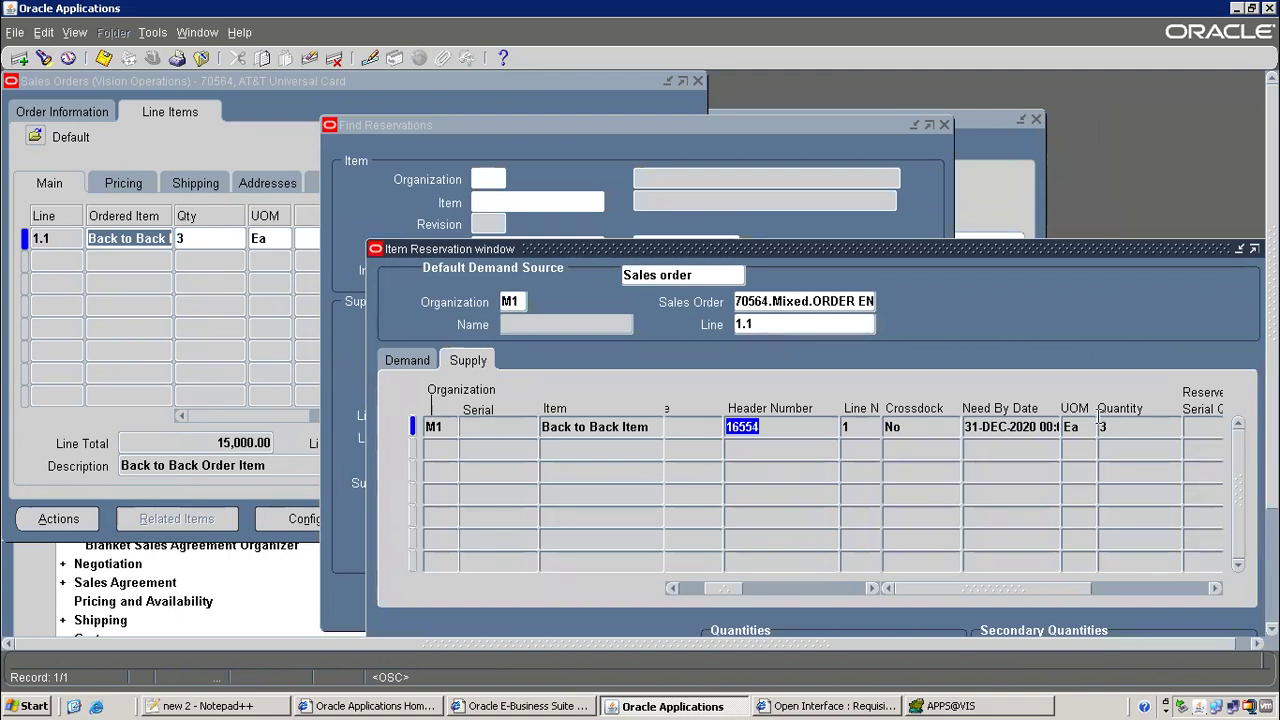
pyautogui.moveTo(1126, 253); pyautogui.dragTo(973, 236)
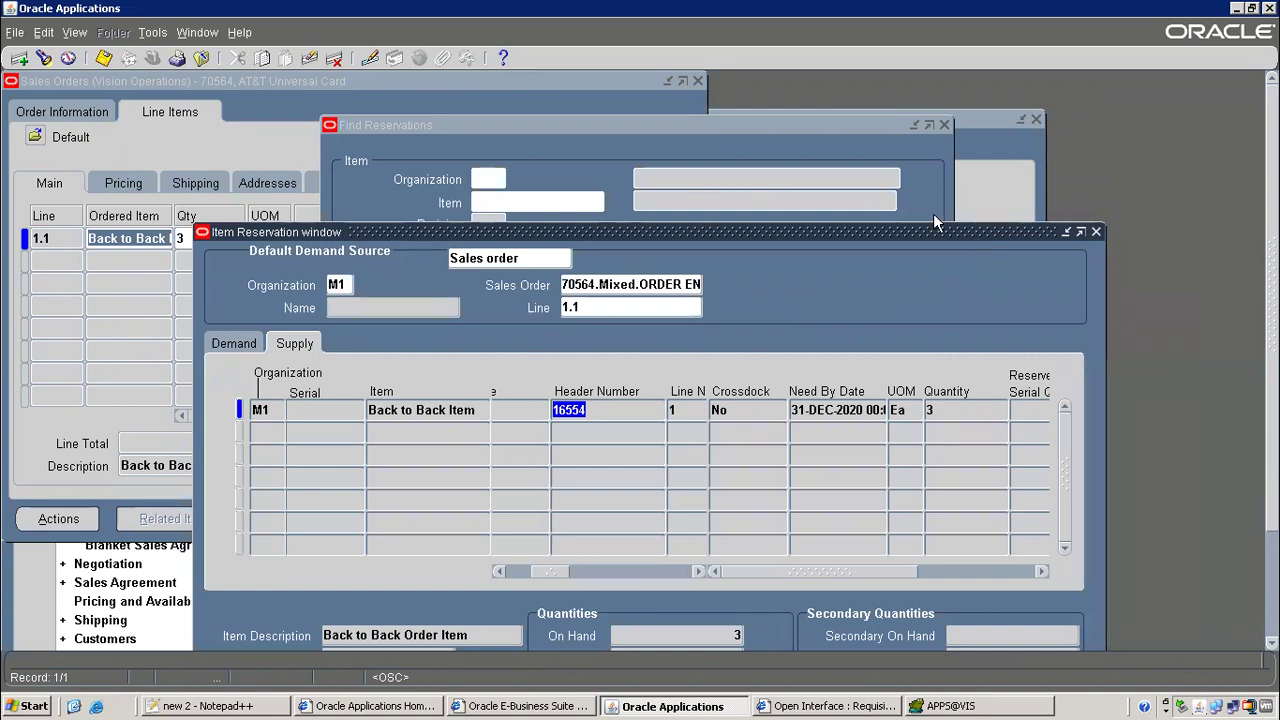
pyautogui.click(1096, 231)
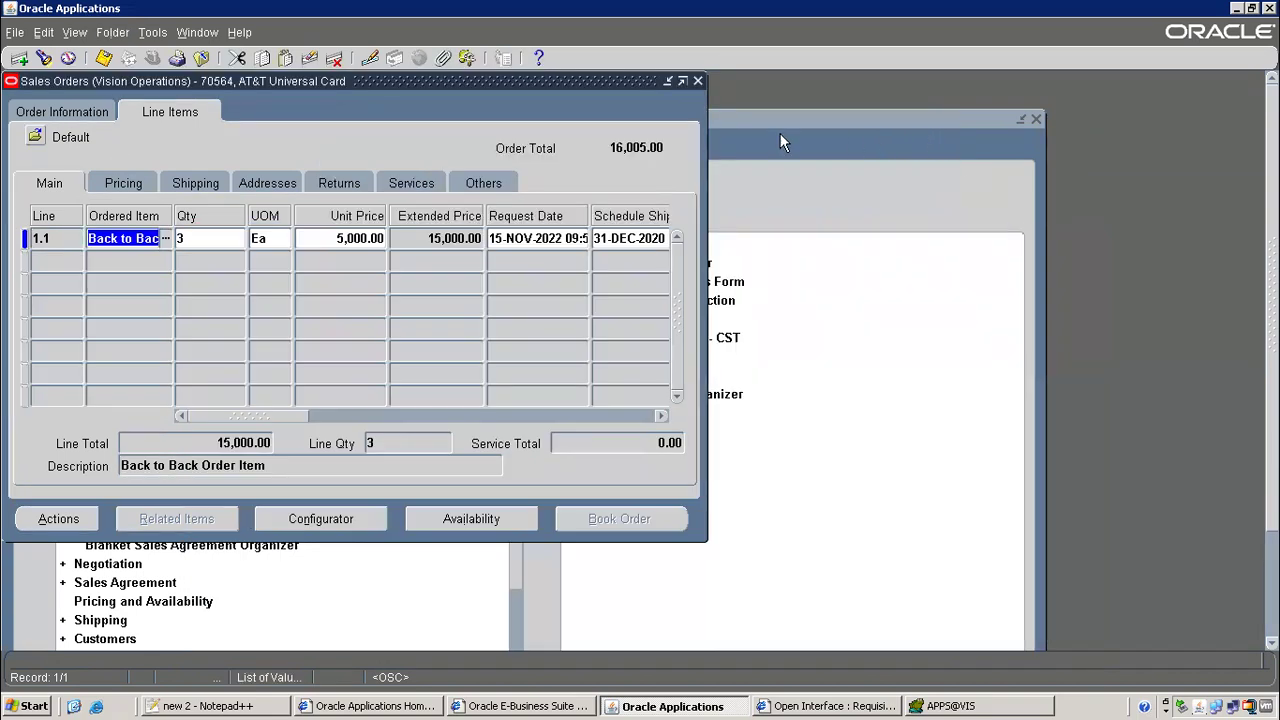
# Refocus line 1.1's ordered item and dismiss the change reason prompt without a reason
pyautogui.click(495, 118)
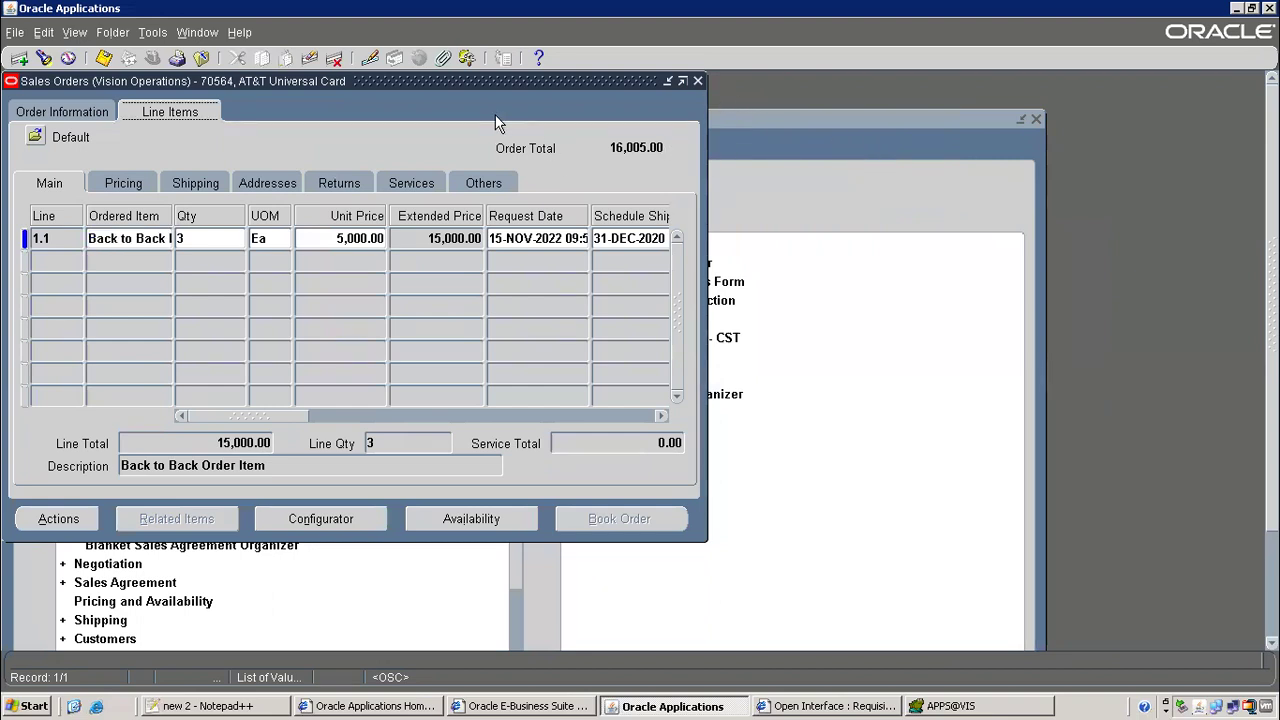
pyautogui.click(113, 244)
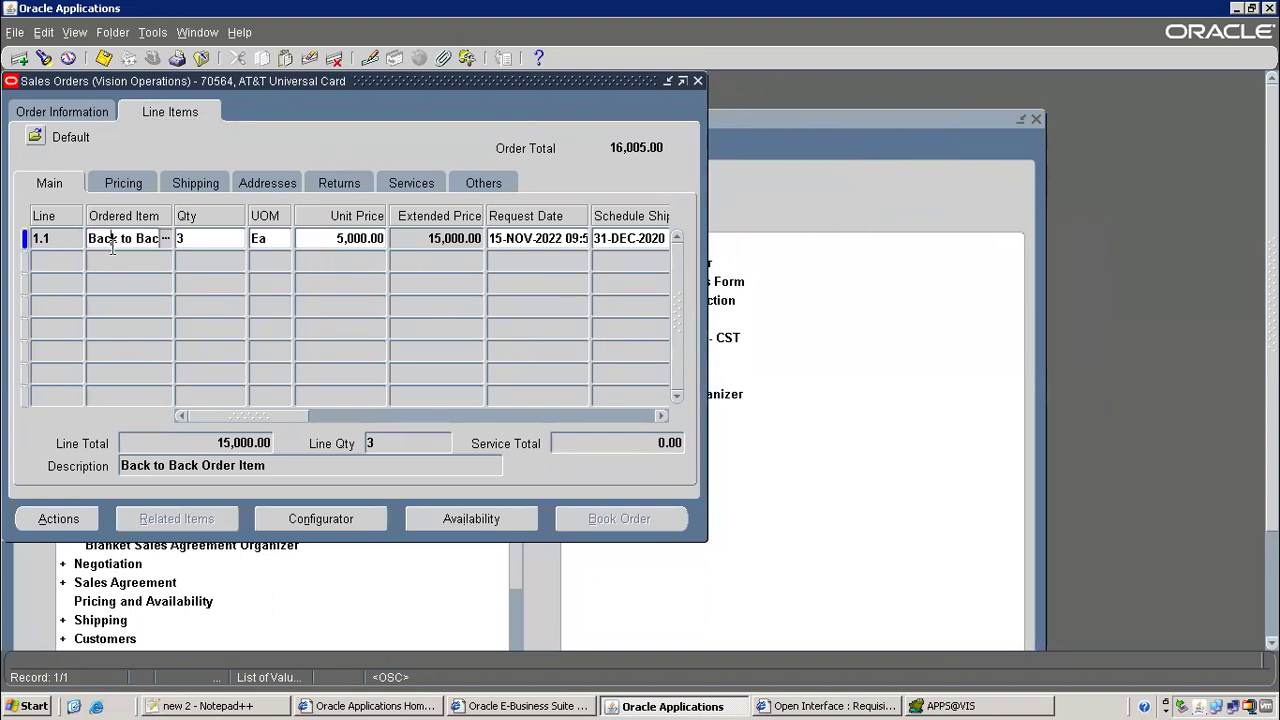
pyautogui.click(151, 33)
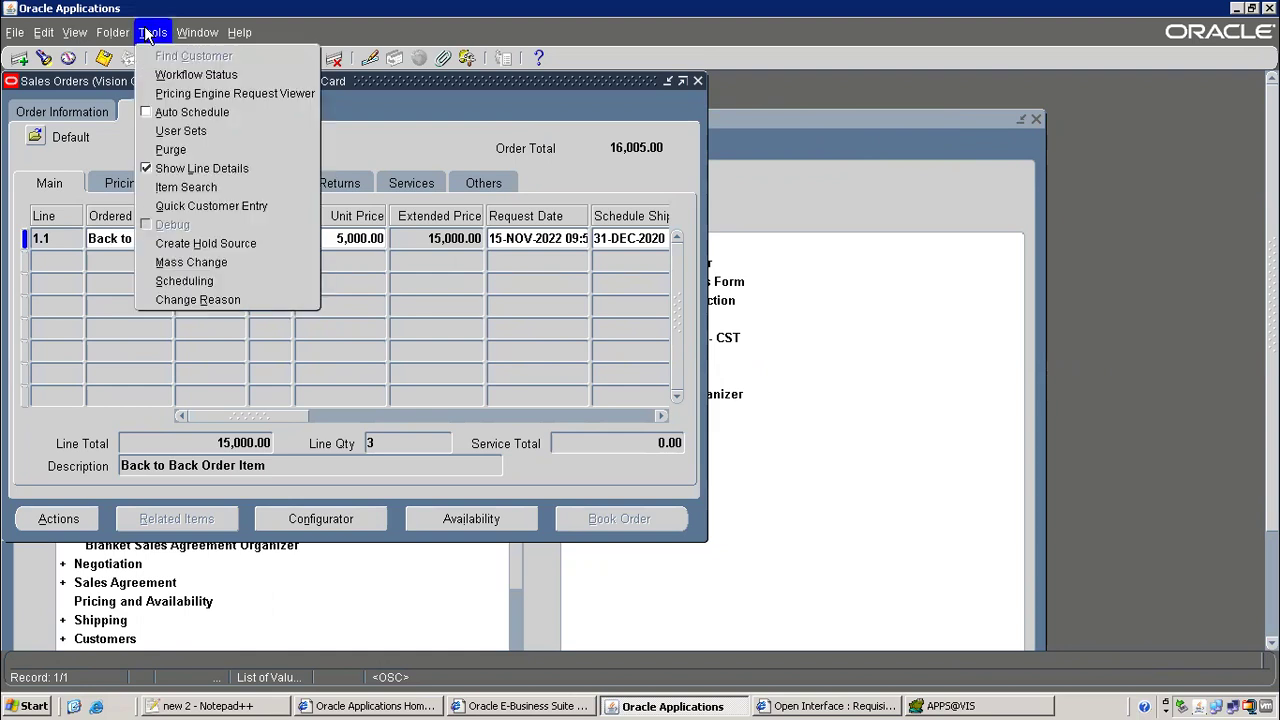
pyautogui.click(197, 300)
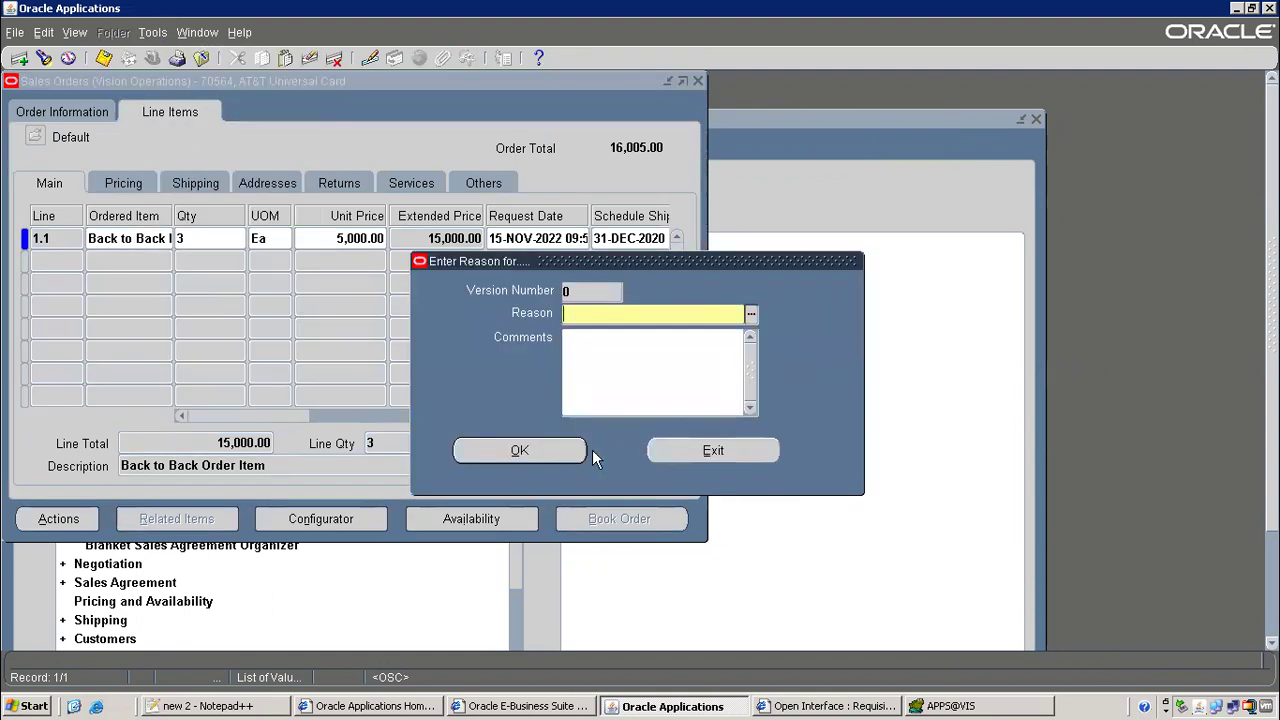
pyautogui.click(682, 449)
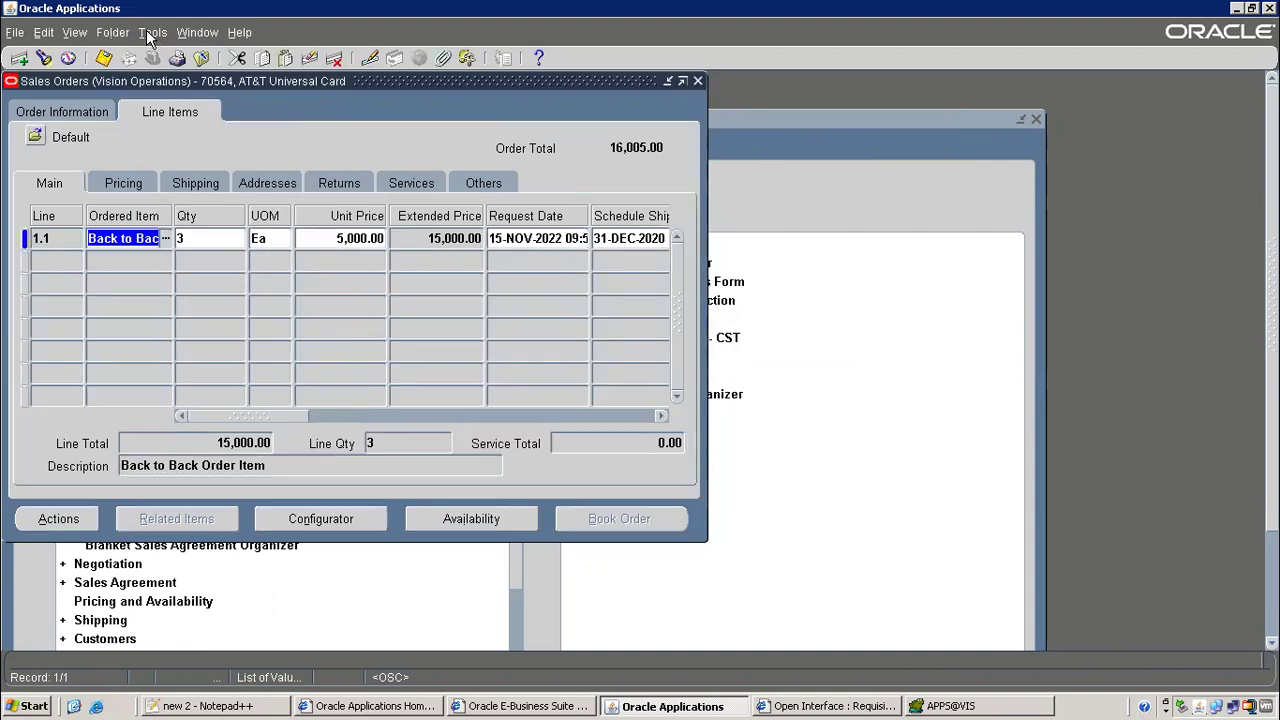
# Reopen line 1.1's reservation details on the Supply tab and copy Header Number 16554
pyautogui.click(150, 33)
pyautogui.click(180, 278)
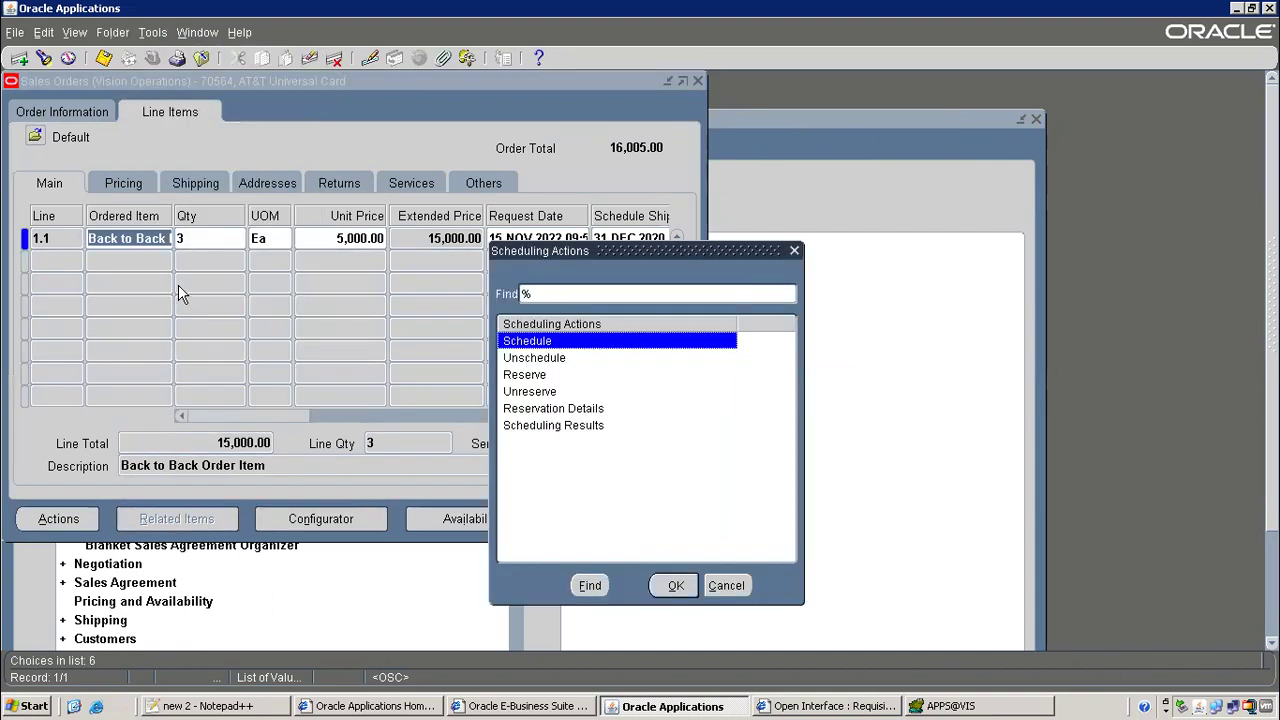
pyautogui.doubleClick(525, 408)
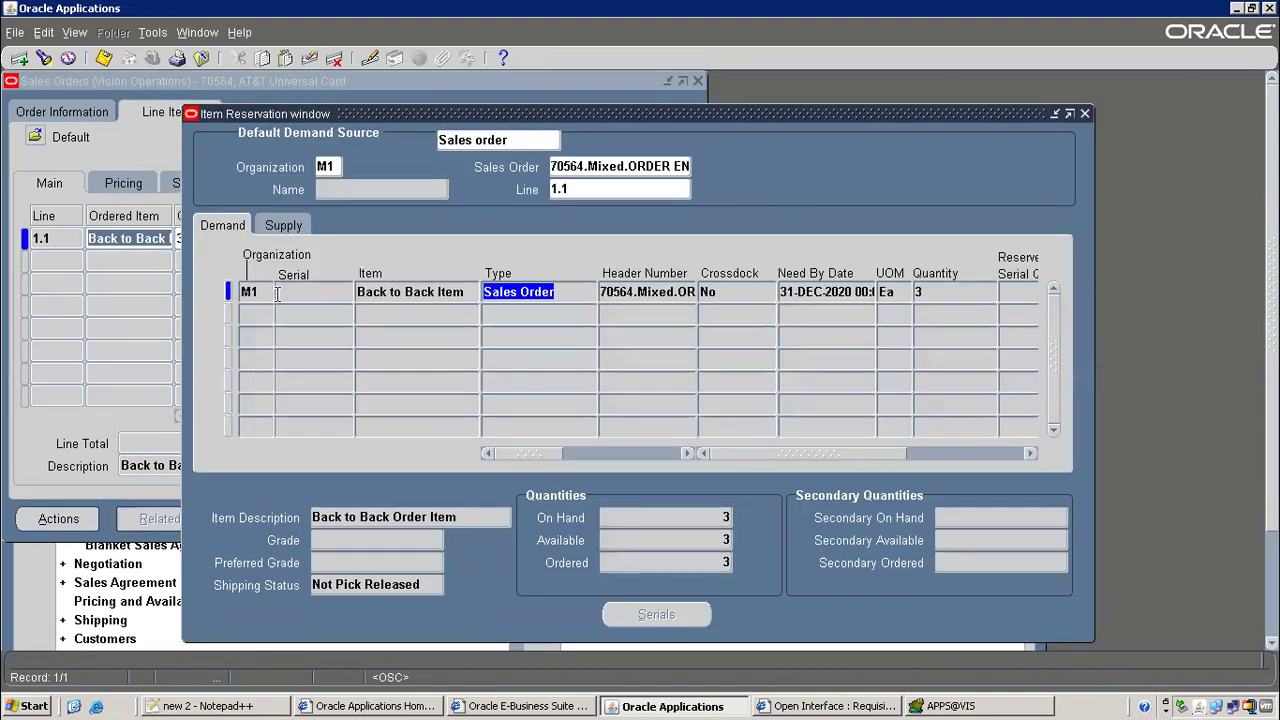
pyautogui.click(283, 225)
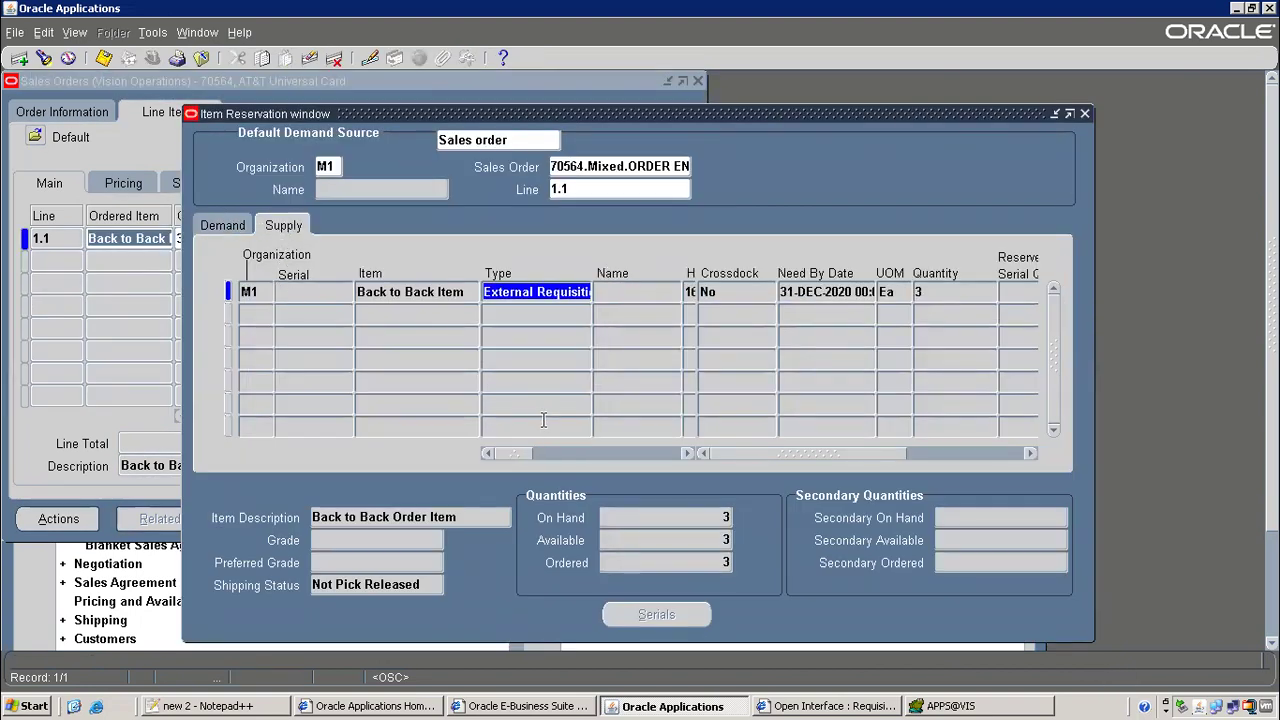
pyautogui.moveTo(517, 451); pyautogui.dragTo(551, 444)
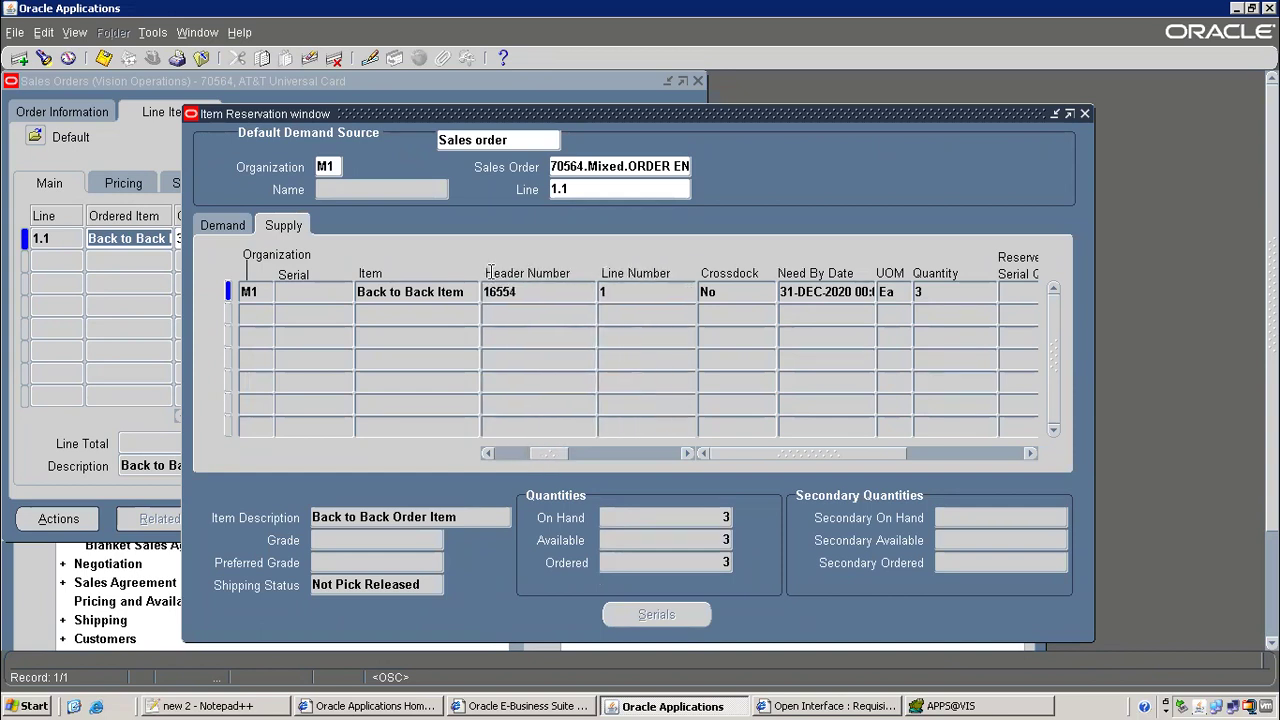
pyautogui.press('Tab')
pyautogui.rightClick(594, 291)
pyautogui.click(615, 318)
pyautogui.moveTo(537, 452); pyautogui.dragTo(790, 455)
pyautogui.moveTo(682, 451); pyautogui.dragTo(680, 452)
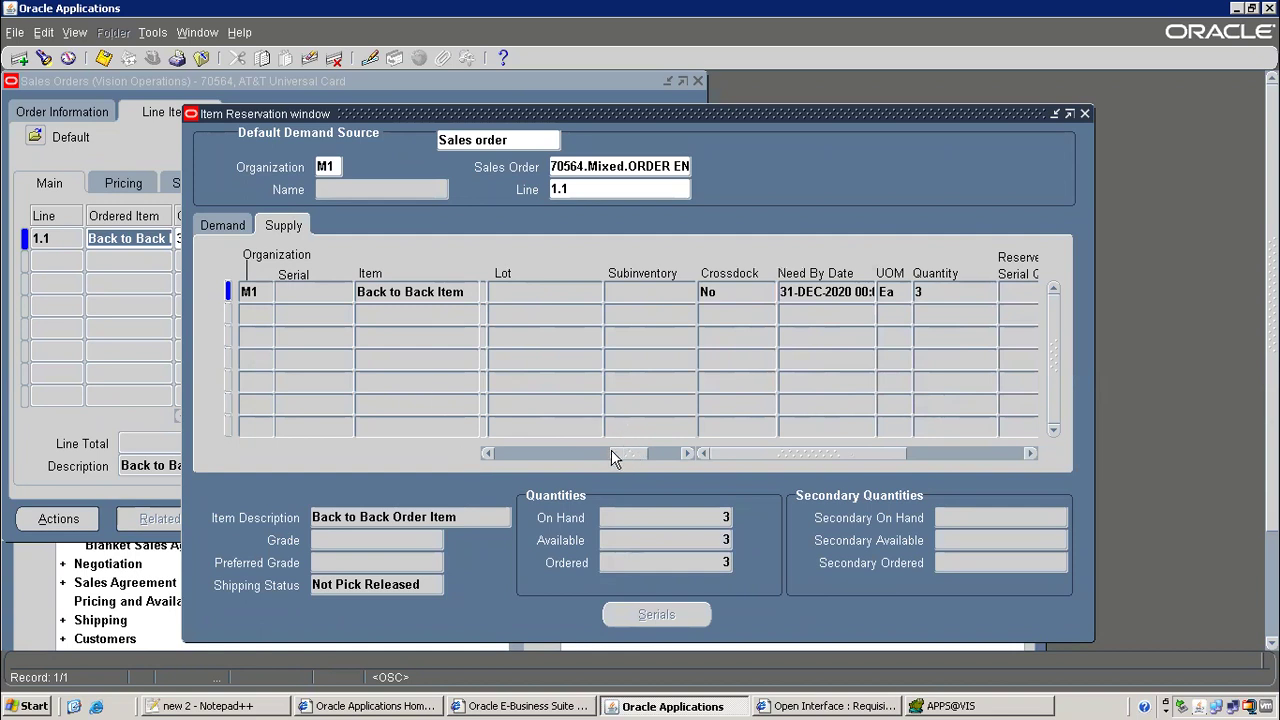
pyautogui.moveTo(611, 457); pyautogui.dragTo(495, 455)
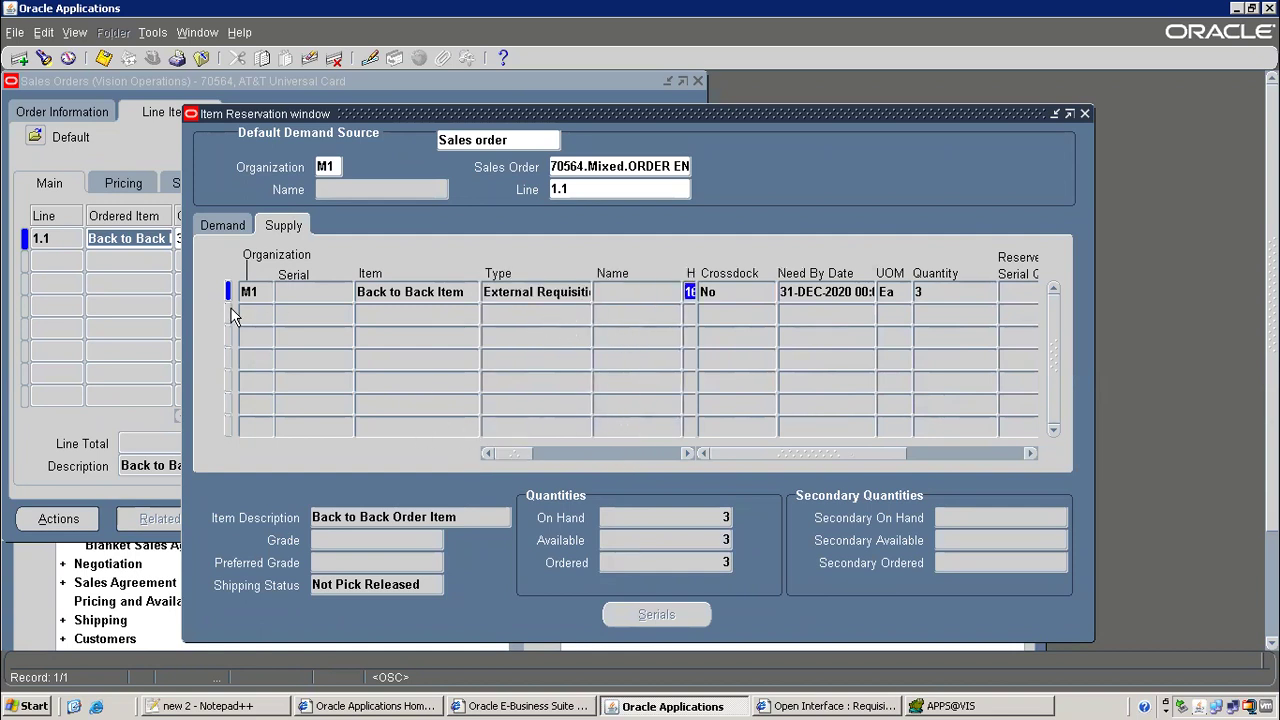
# In the flow notes, append requisition number 16554 to the 3) requisition line
pyautogui.click(274, 705)
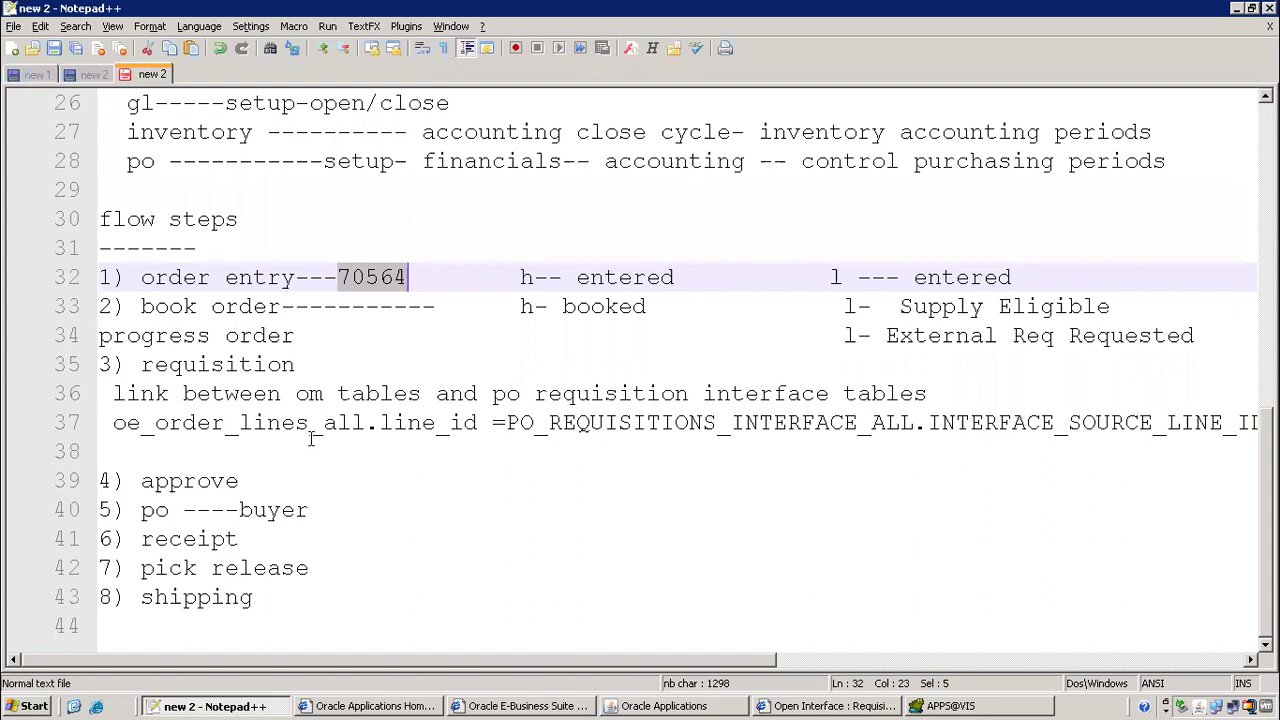
pyautogui.click(296, 481)
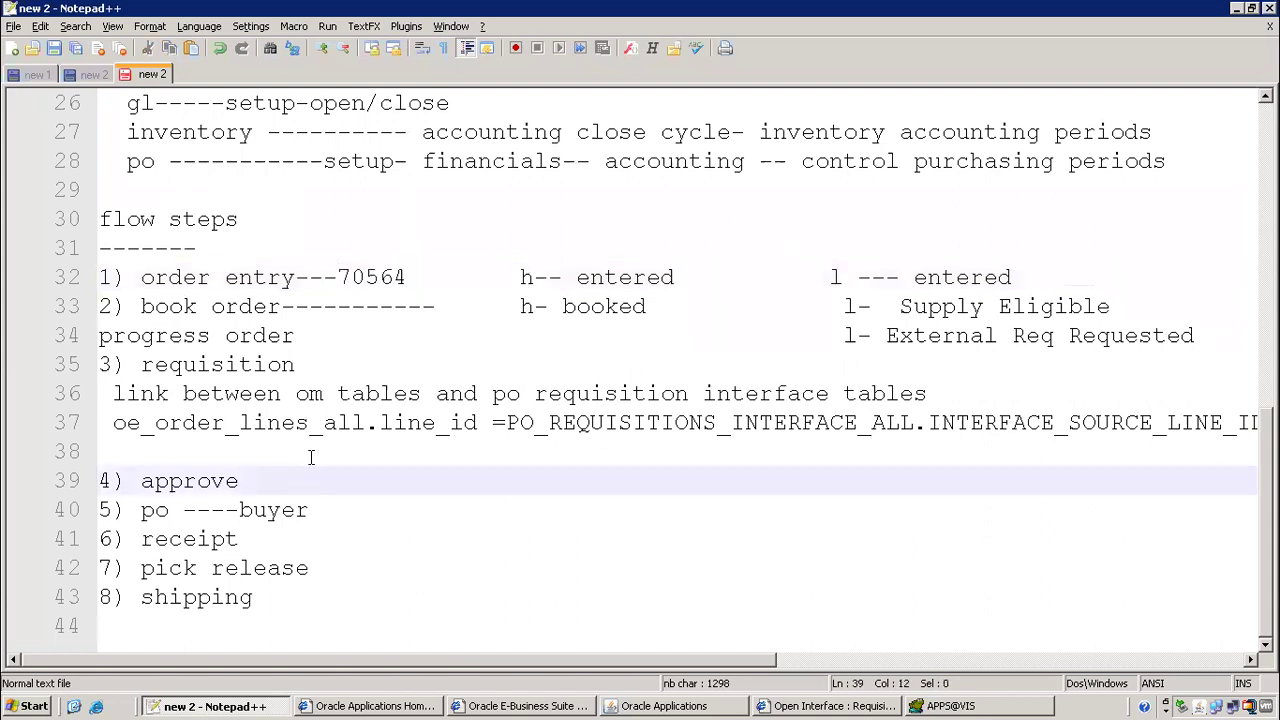
pyautogui.click(311, 457)
pyautogui.click(423, 355)
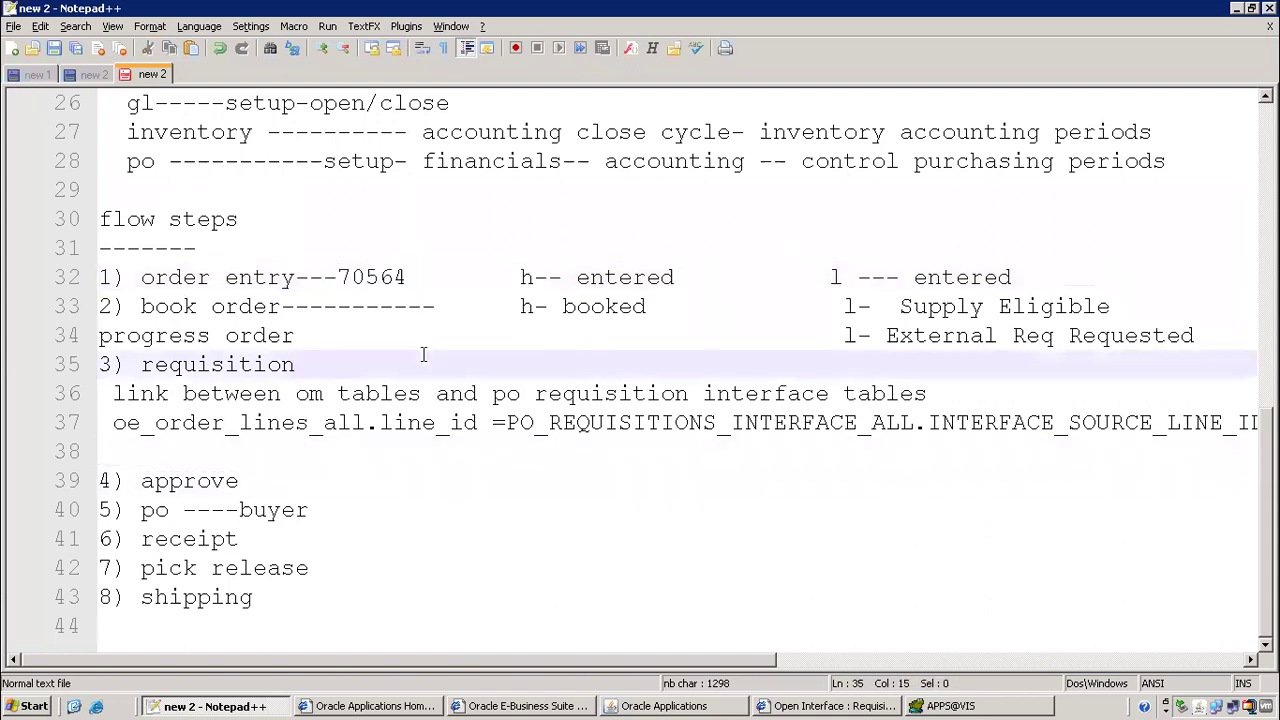
pyautogui.write('-------------------------------16554')
# Close Item Reservation and copy the order line's 'External Req Open' Status value
pyautogui.hotkey('alt', 'Tab')
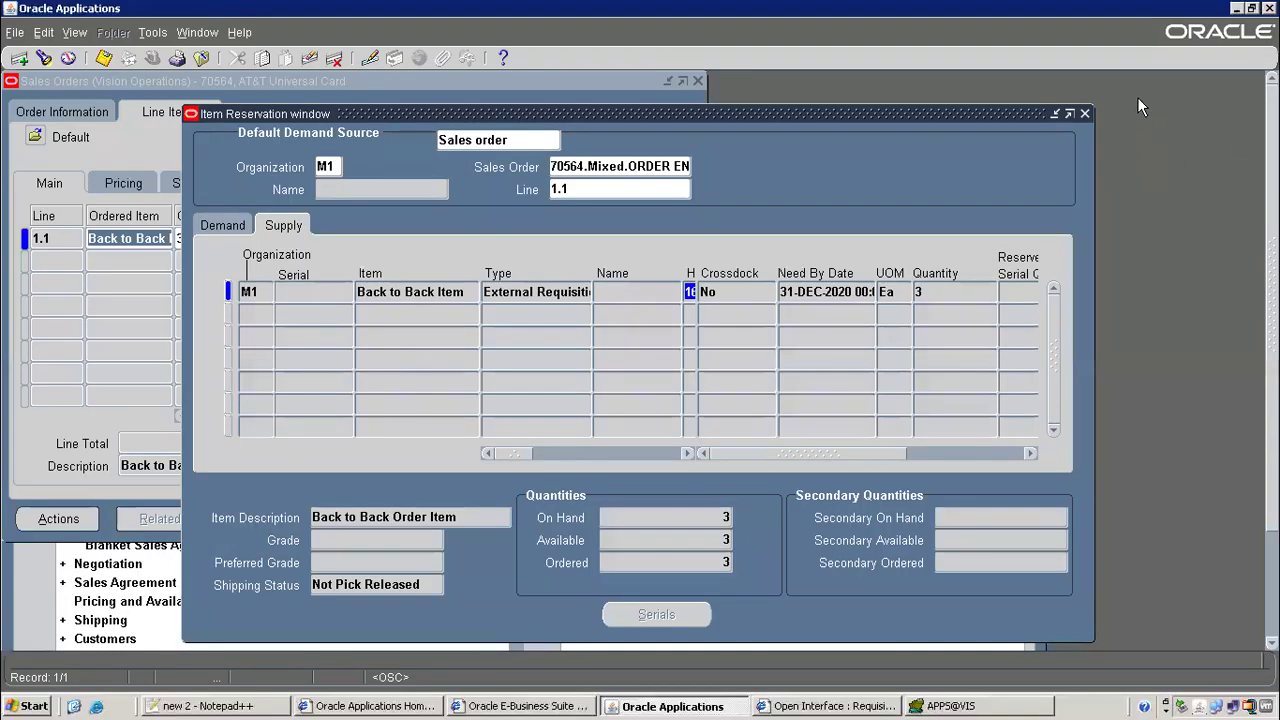
pyautogui.click(1086, 114)
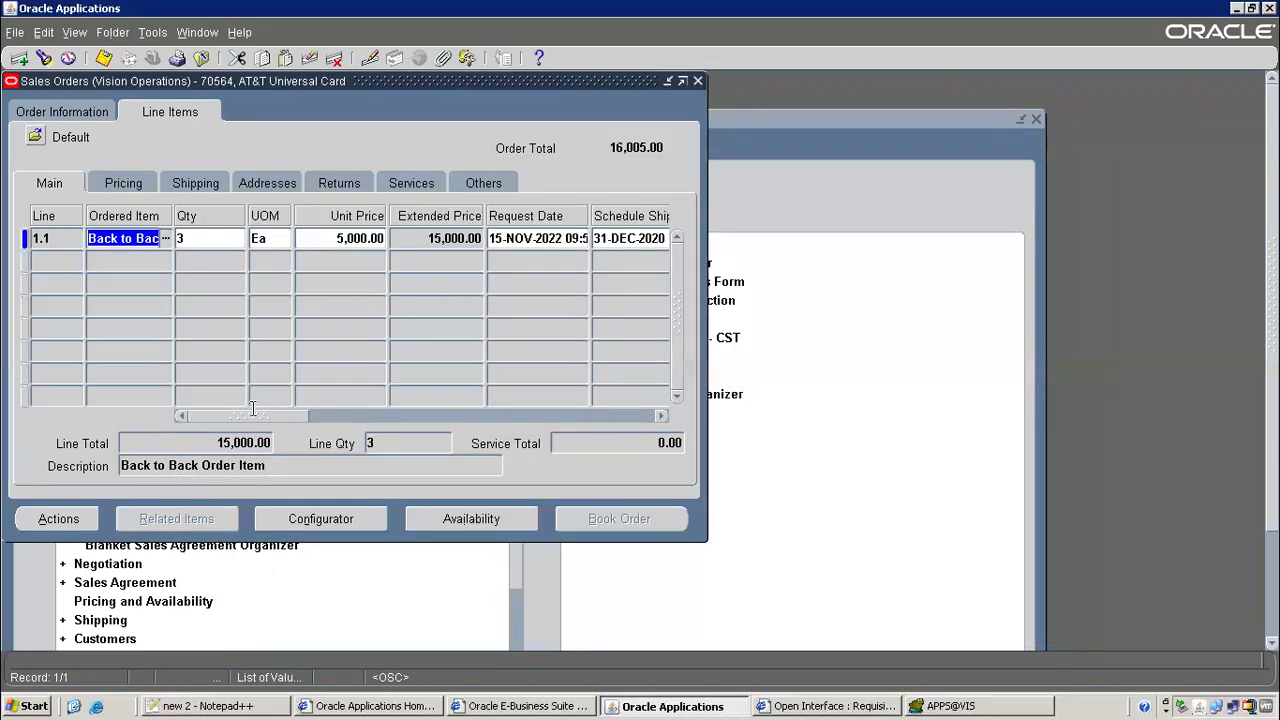
pyautogui.moveTo(253, 415); pyautogui.dragTo(368, 416)
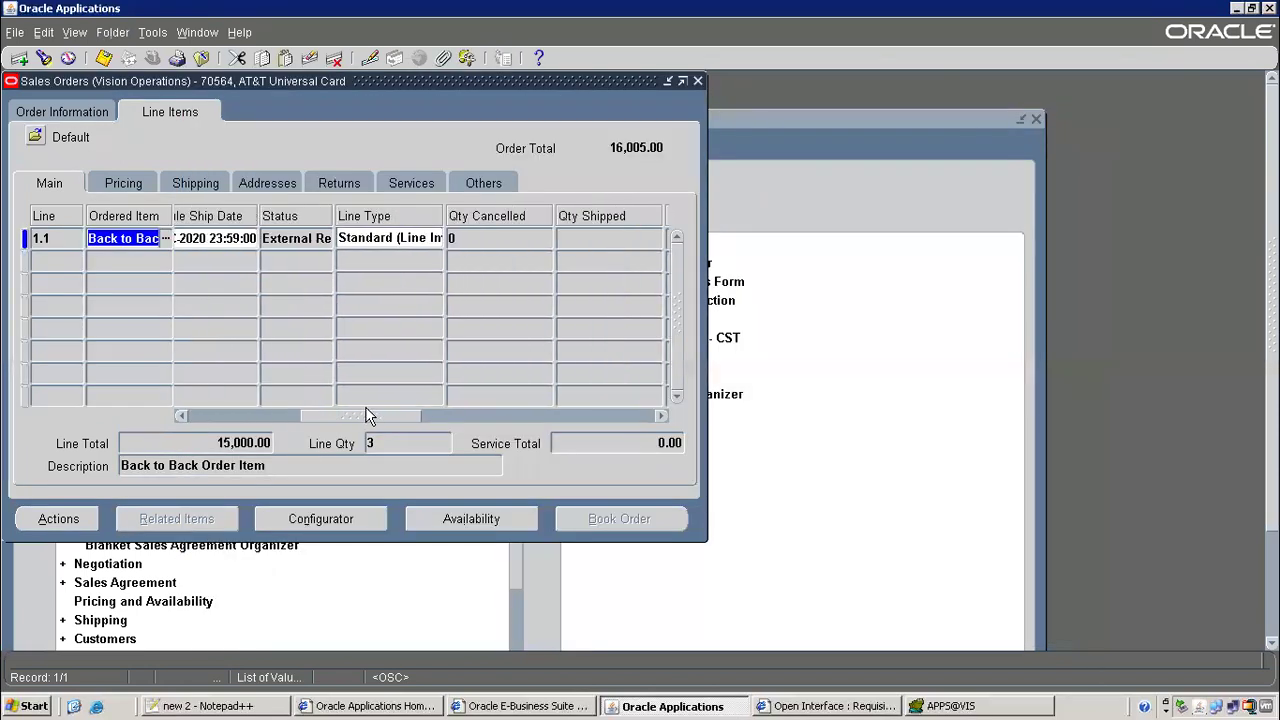
pyautogui.click(278, 238)
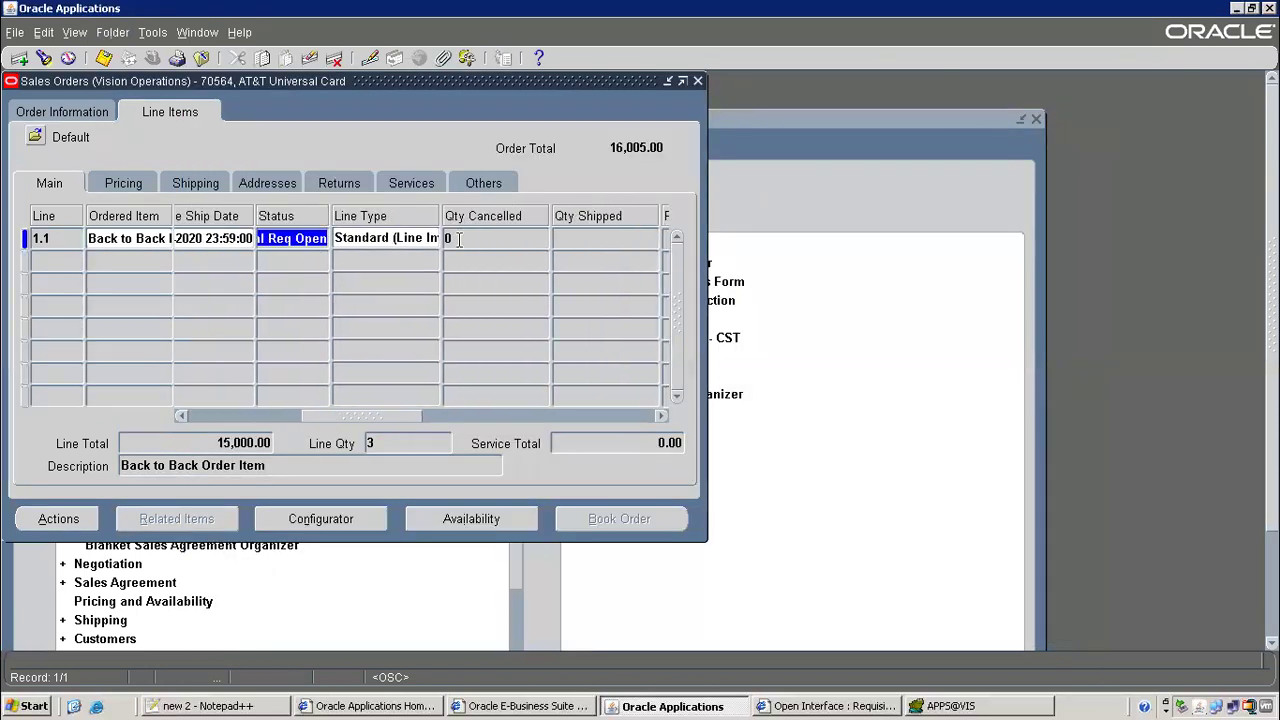
pyautogui.click(315, 240)
pyautogui.doubleClick(293, 247)
pyautogui.rightClick(293, 247)
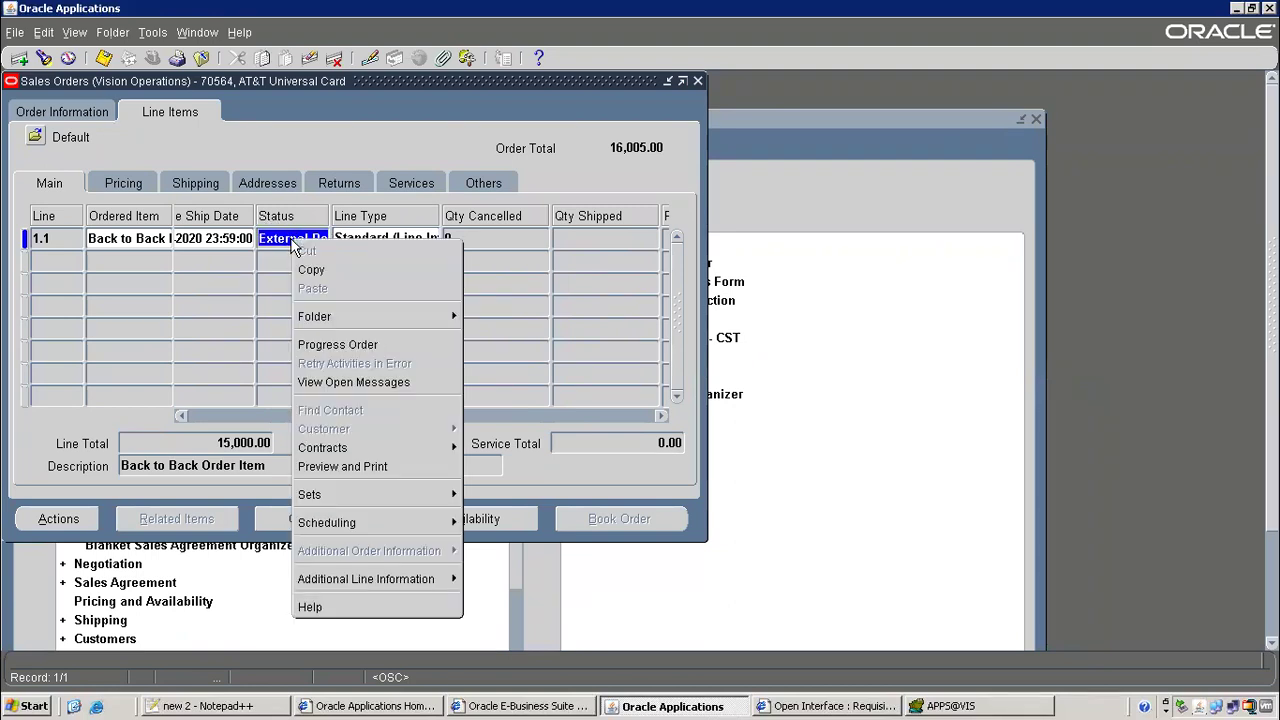
pyautogui.click(335, 270)
# Add '---- l - External Req Open' after 4) approve and highlight the requisition, status and buyer lines
pyautogui.hotkey('alt', 'Tab')
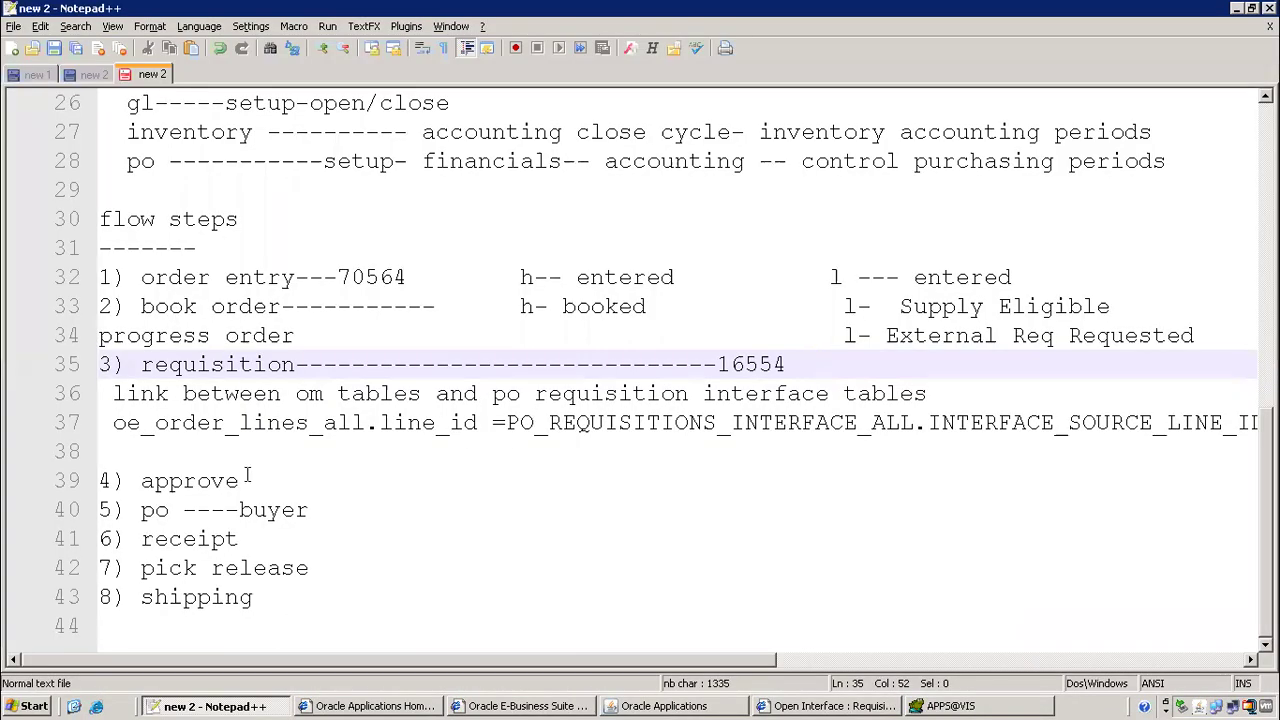
pyautogui.click(302, 484)
pyautogui.write('--------------------------------------   l - ')
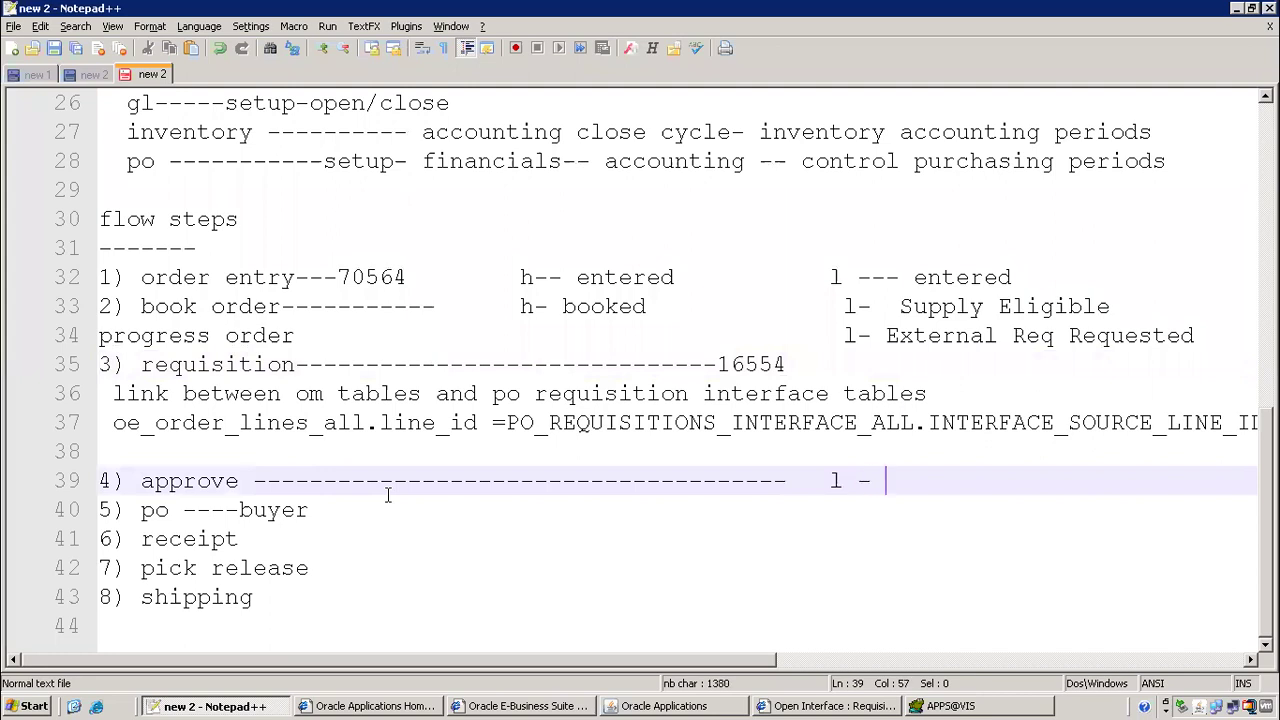
pyautogui.write('External Req Open')
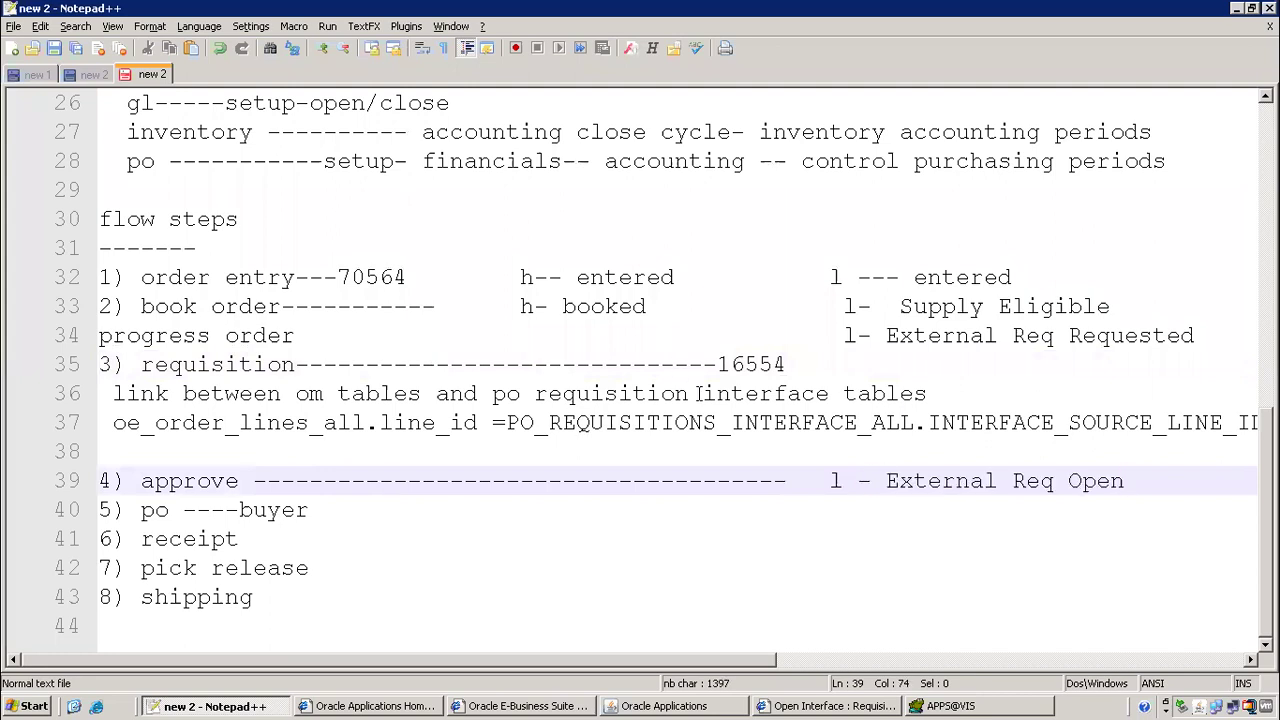
pyautogui.click(1070, 337)
pyautogui.hotkey('shift', 'Down')
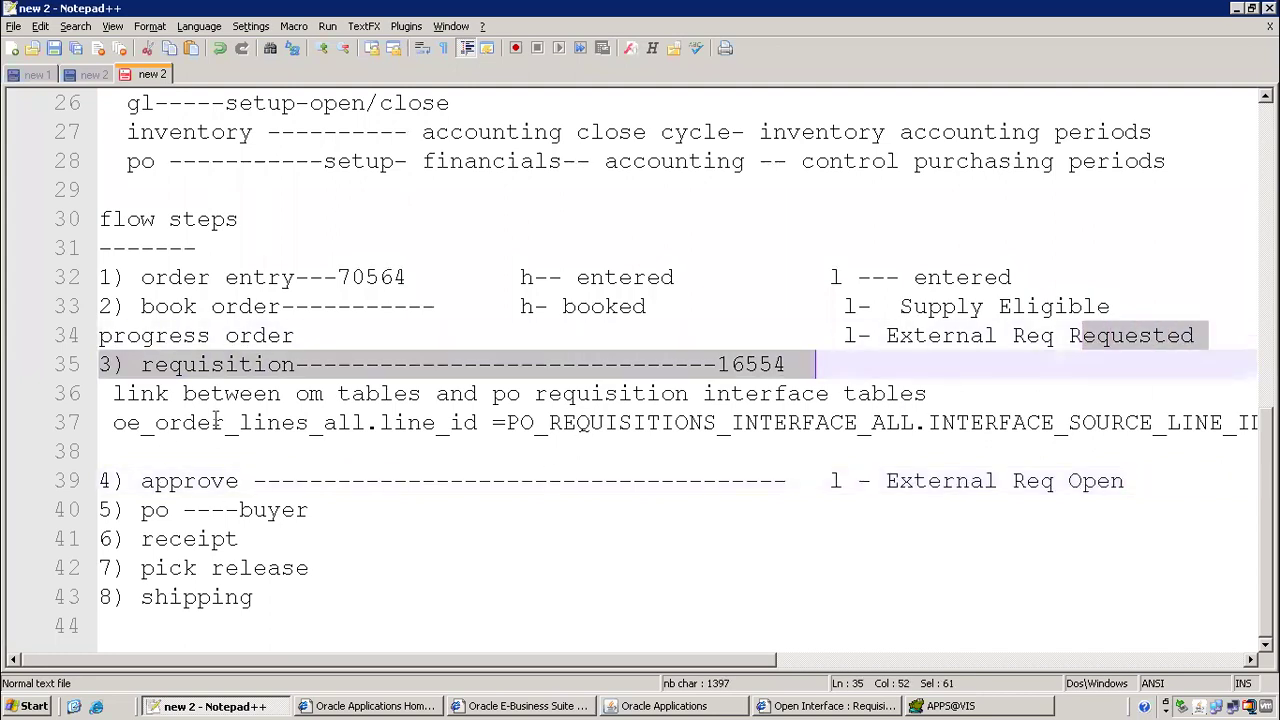
pyautogui.moveTo(928, 481); pyautogui.dragTo(1139, 487)
pyautogui.hotkey('ctrl', 'c')
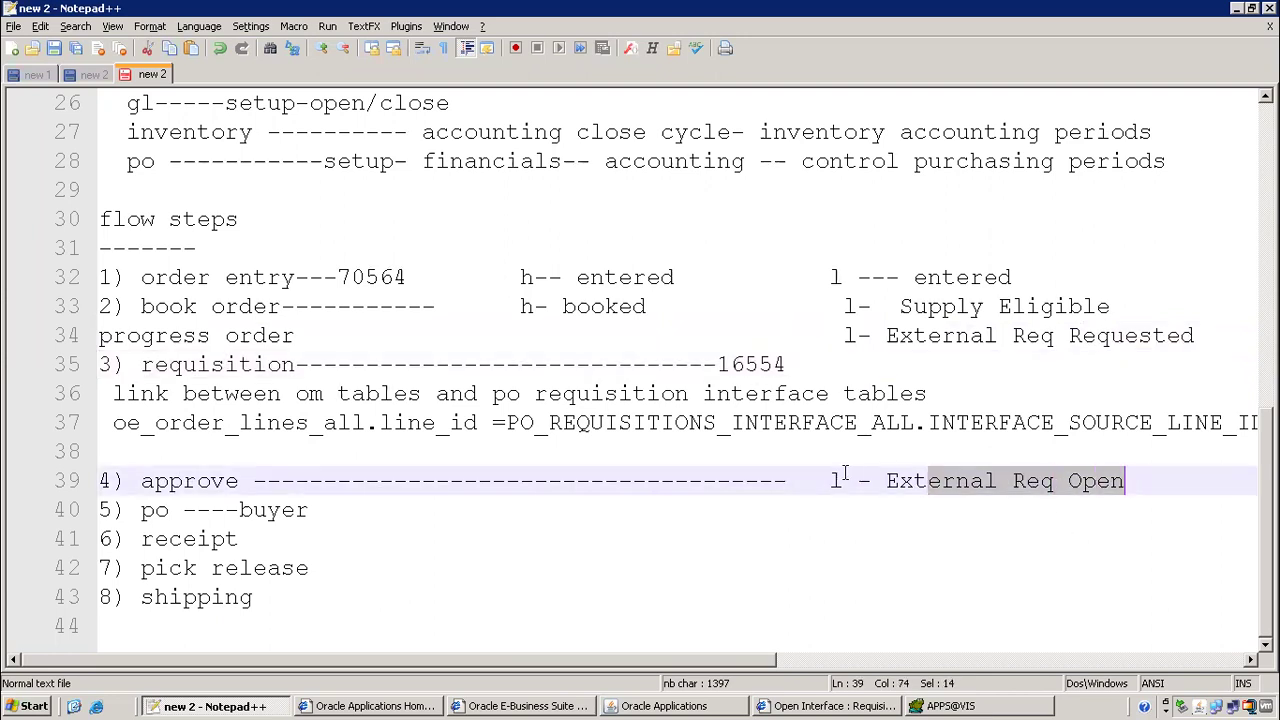
pyautogui.moveTo(141, 510); pyautogui.dragTo(308, 511)
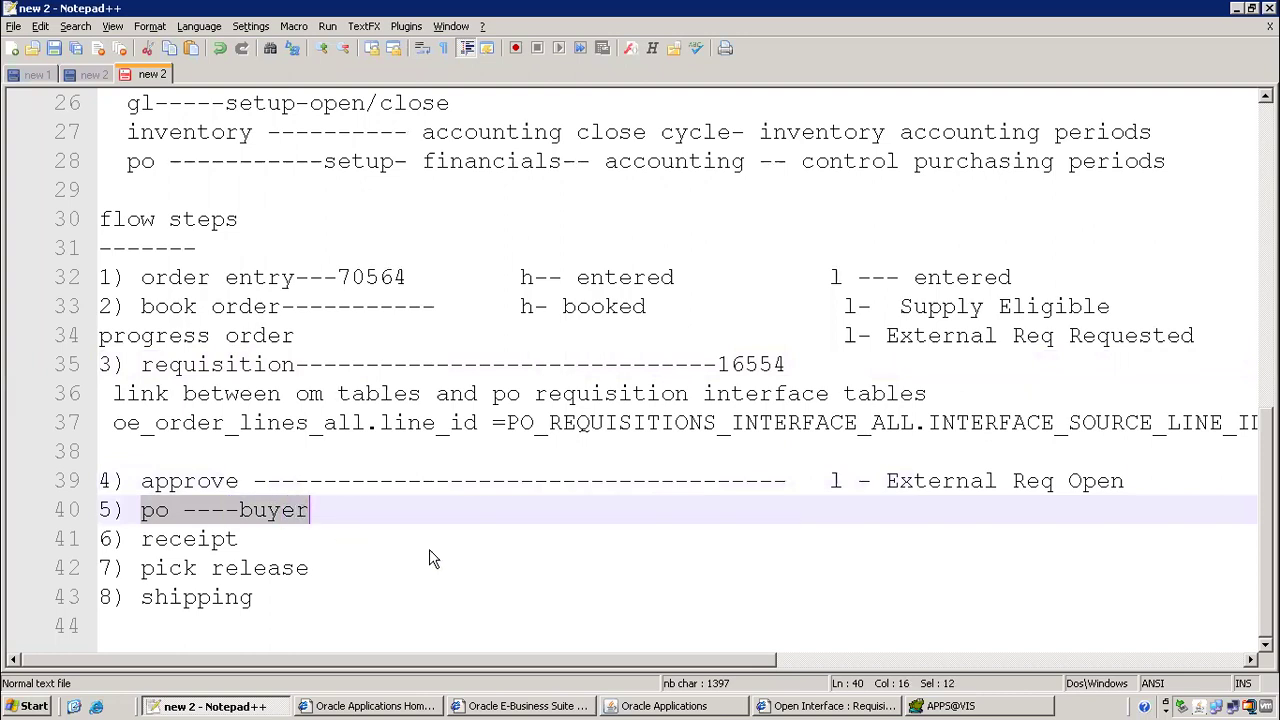
# Close the Sales Orders form, saving the changes and acknowledging the confirmation
pyautogui.click(725, 706)
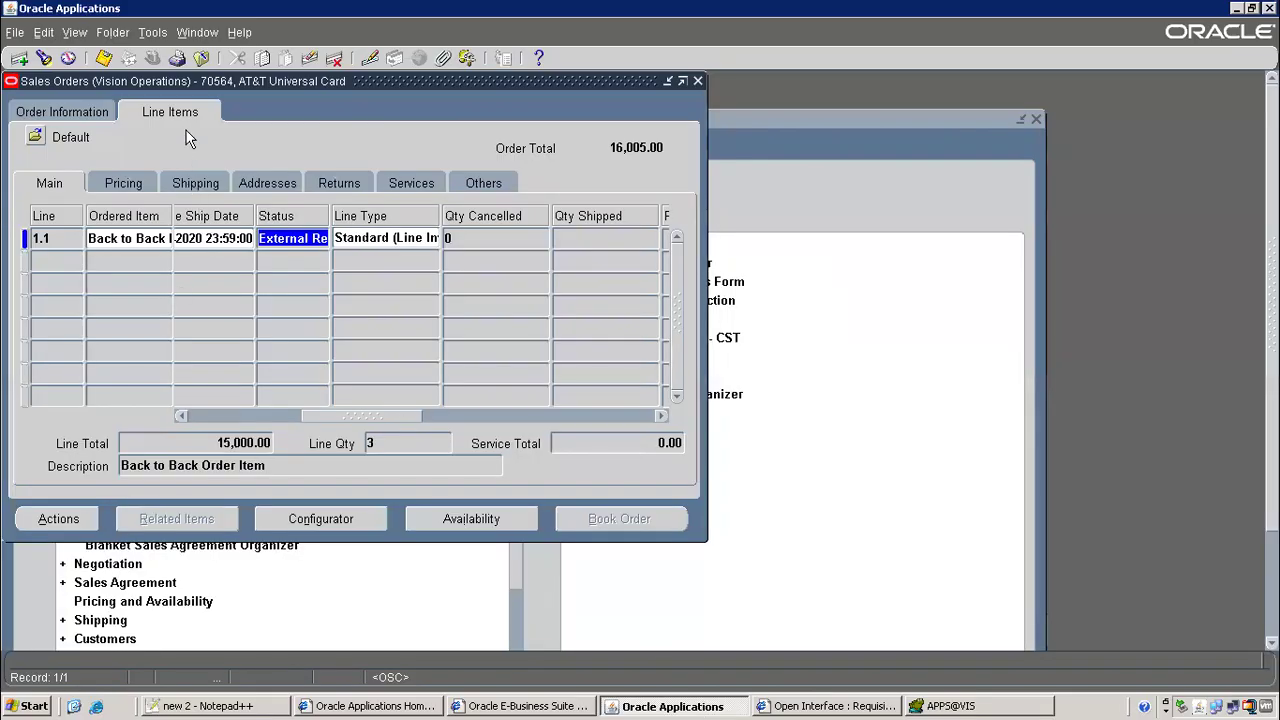
pyautogui.click(204, 60)
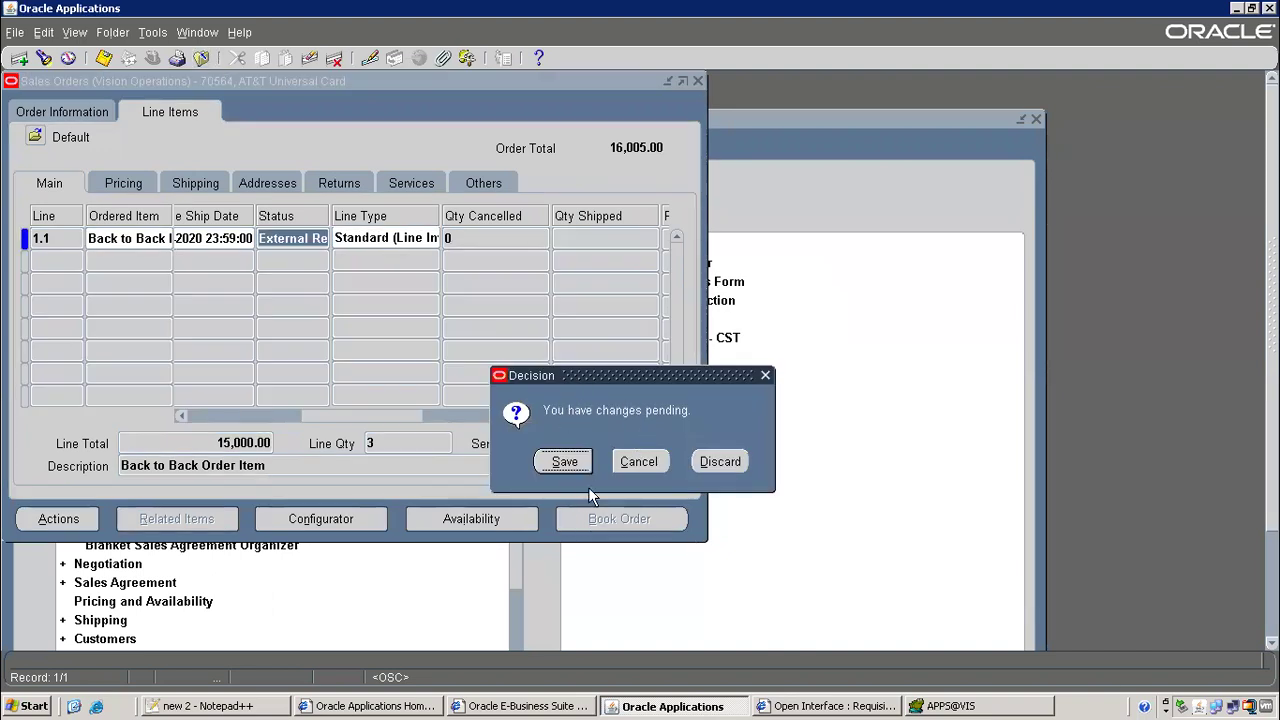
pyautogui.click(563, 461)
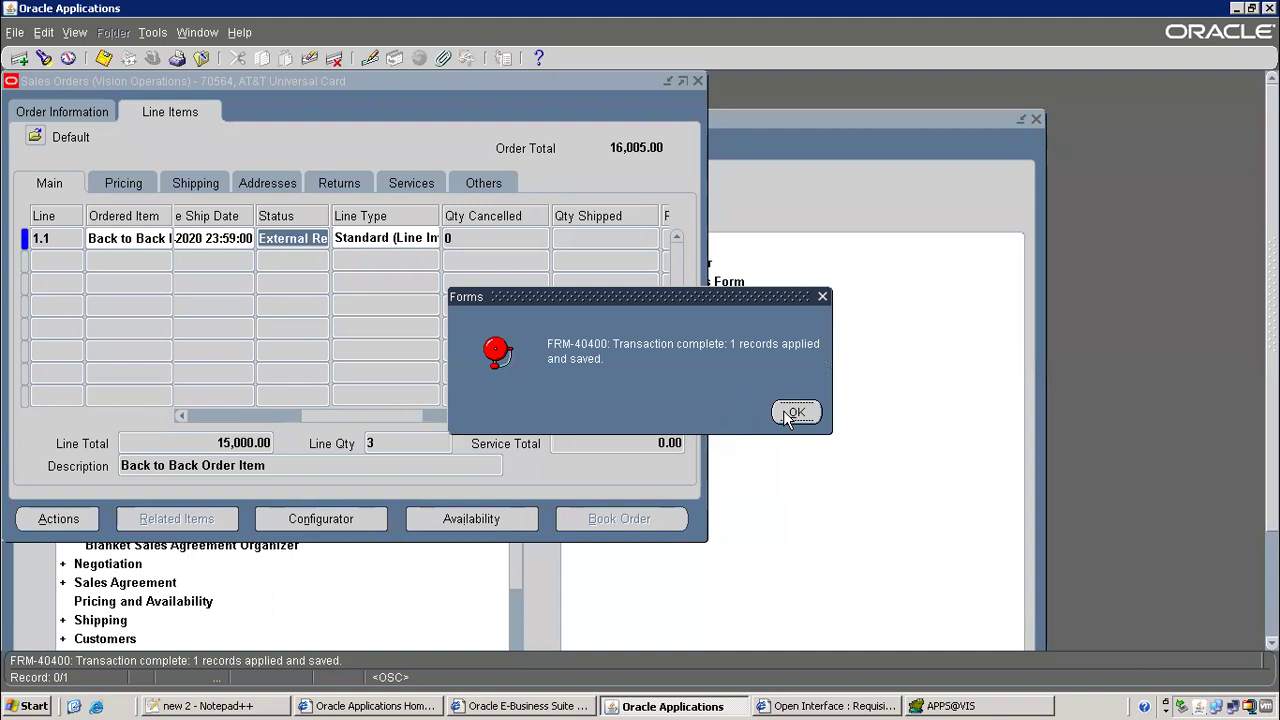
pyautogui.click(793, 413)
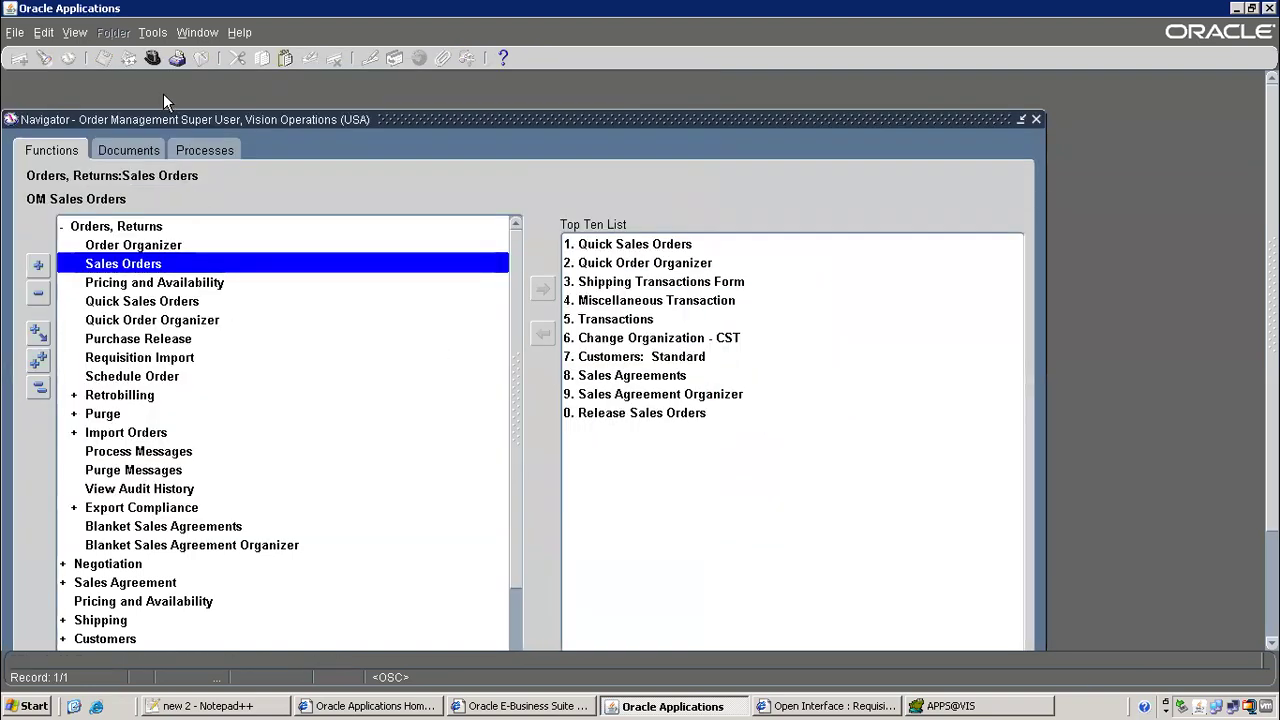
# Collapse Orders, Returns, expand Purchasing in the Navigator and launch AutoCreate
pyautogui.click(61, 229)
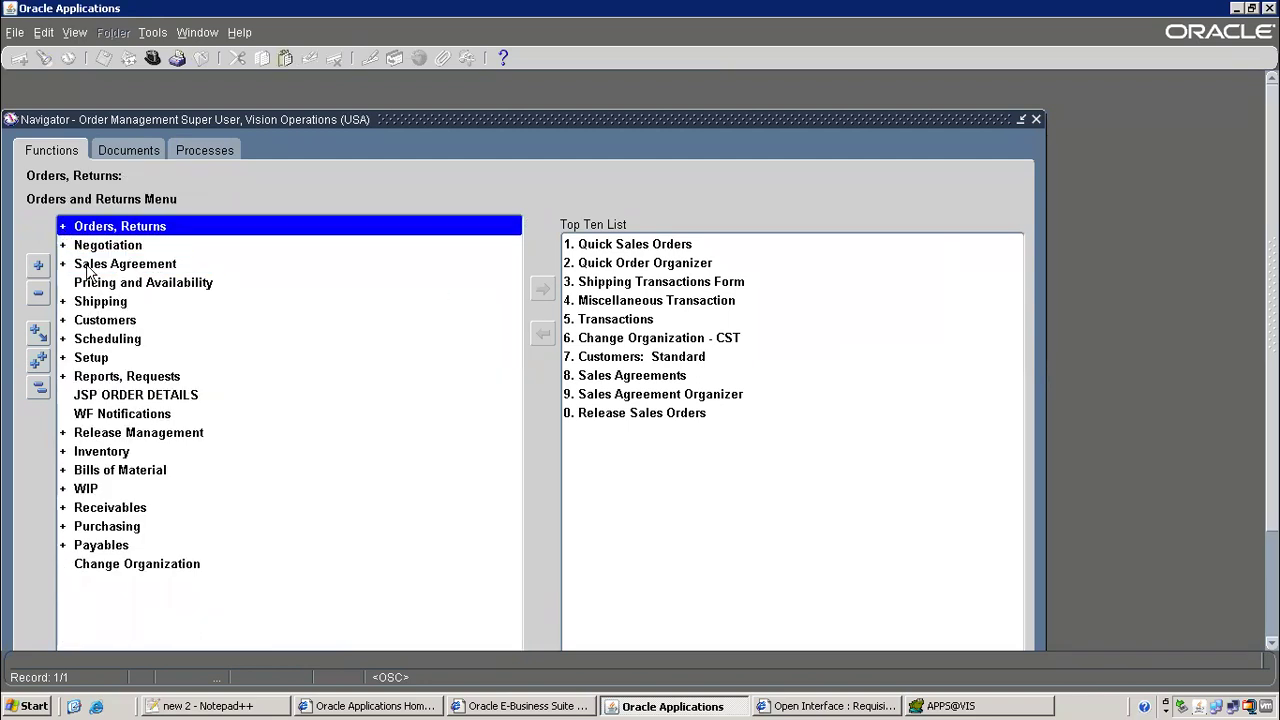
pyautogui.click(88, 528)
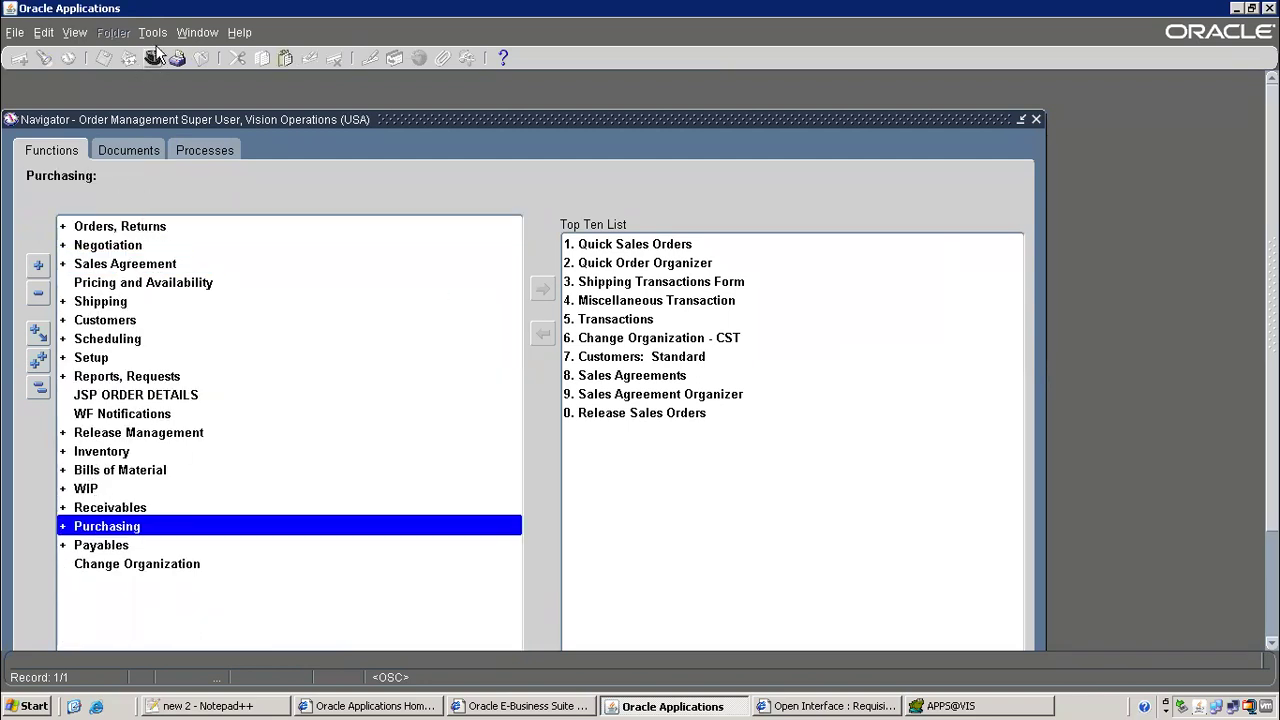
pyautogui.doubleClick(116, 532)
pyautogui.scroll(-3, 337, 400)
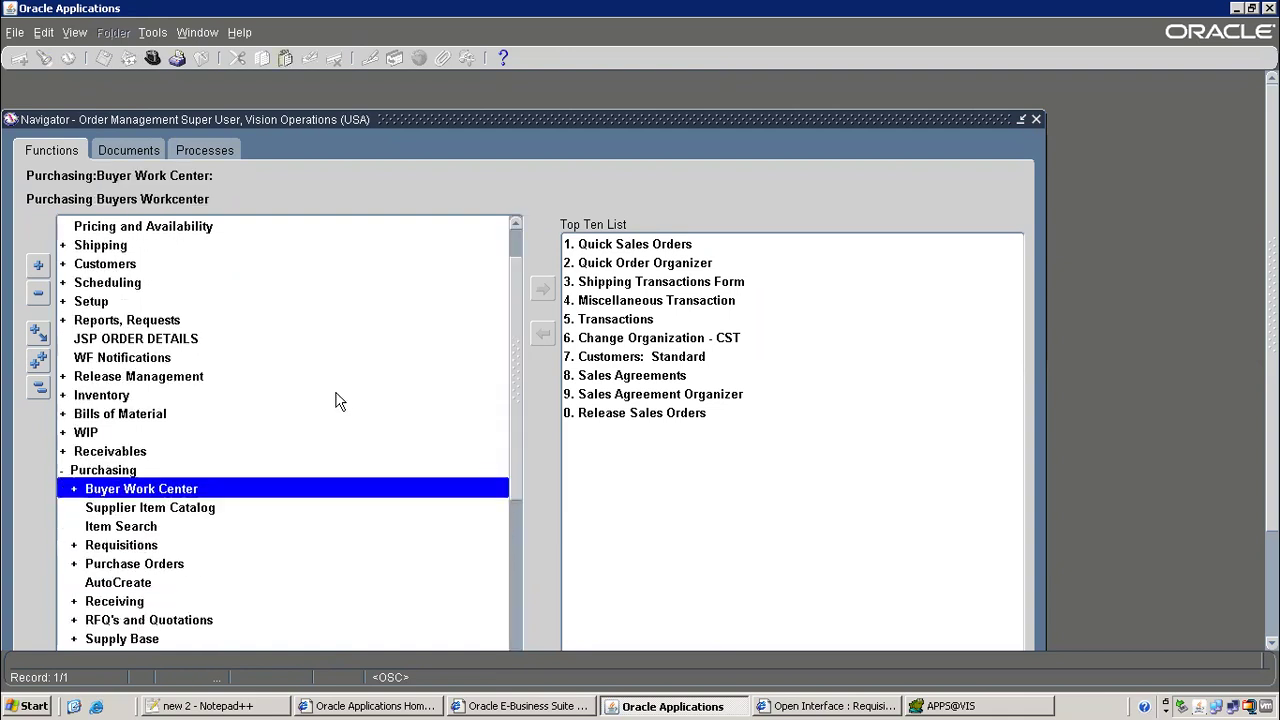
pyautogui.doubleClick(122, 470)
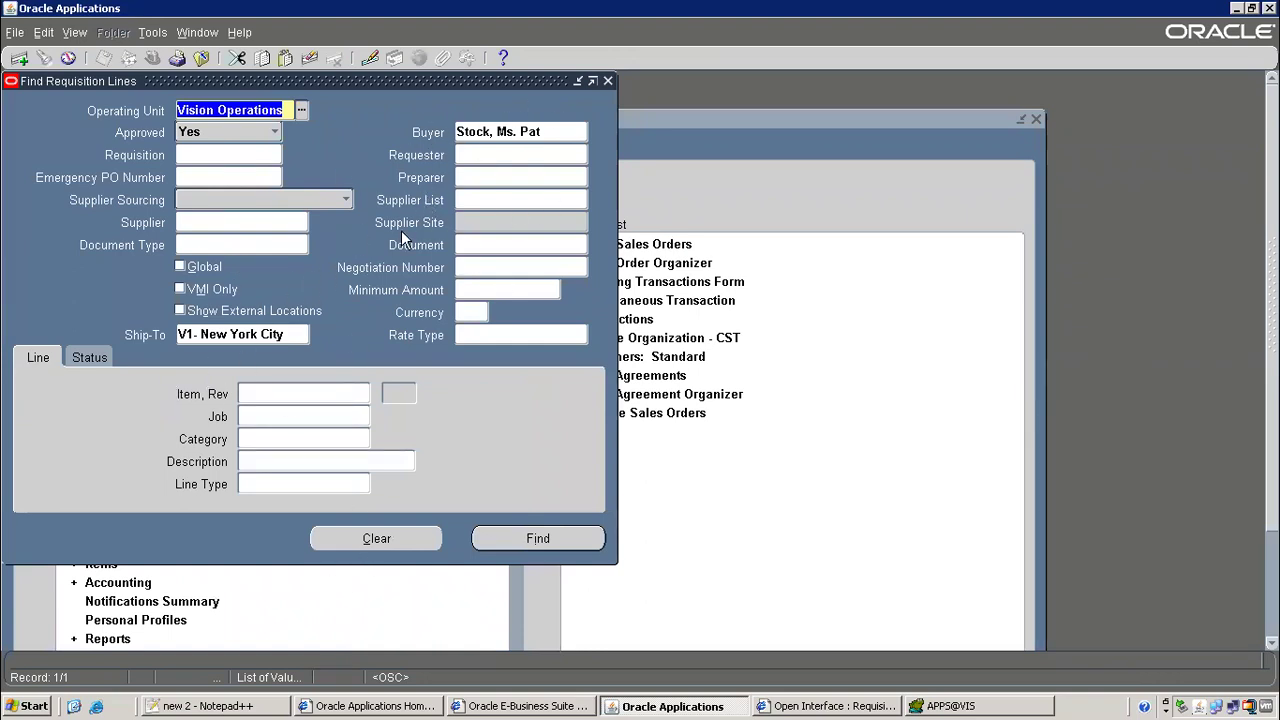
# Clear the default search criteria and remove a wrongly pasted Requisition value
pyautogui.click(379, 545)
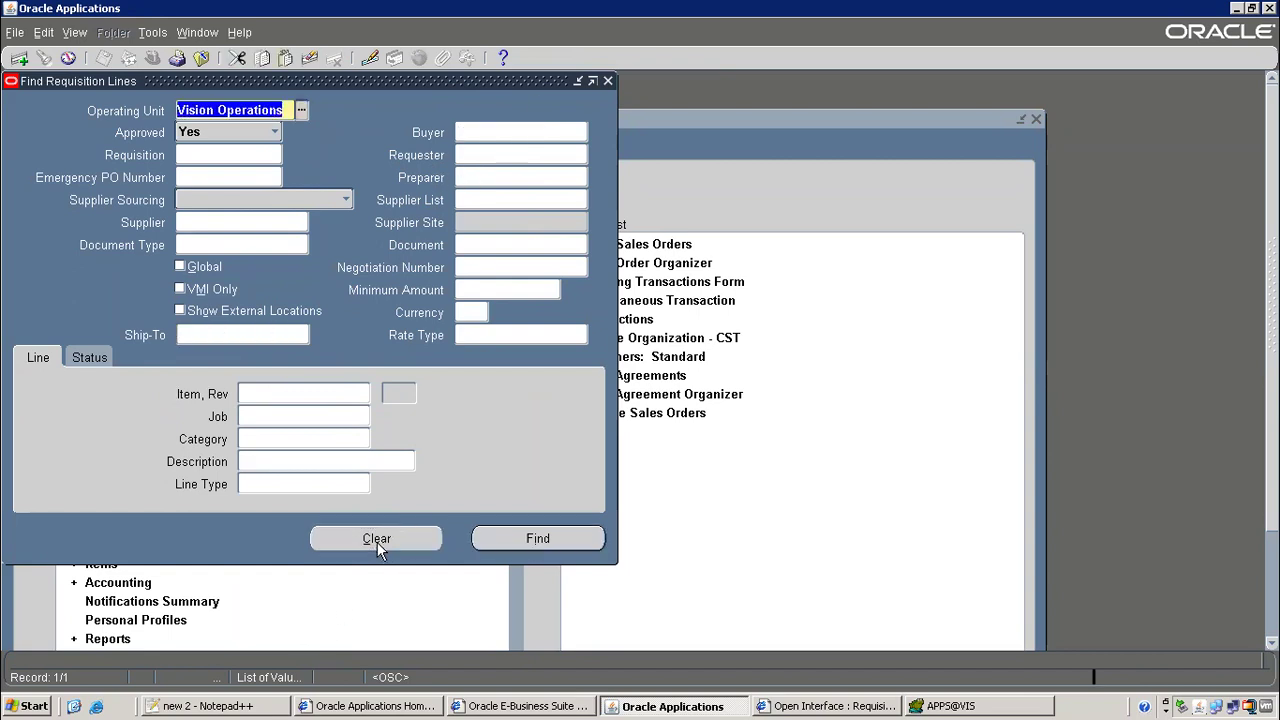
pyautogui.click(228, 158)
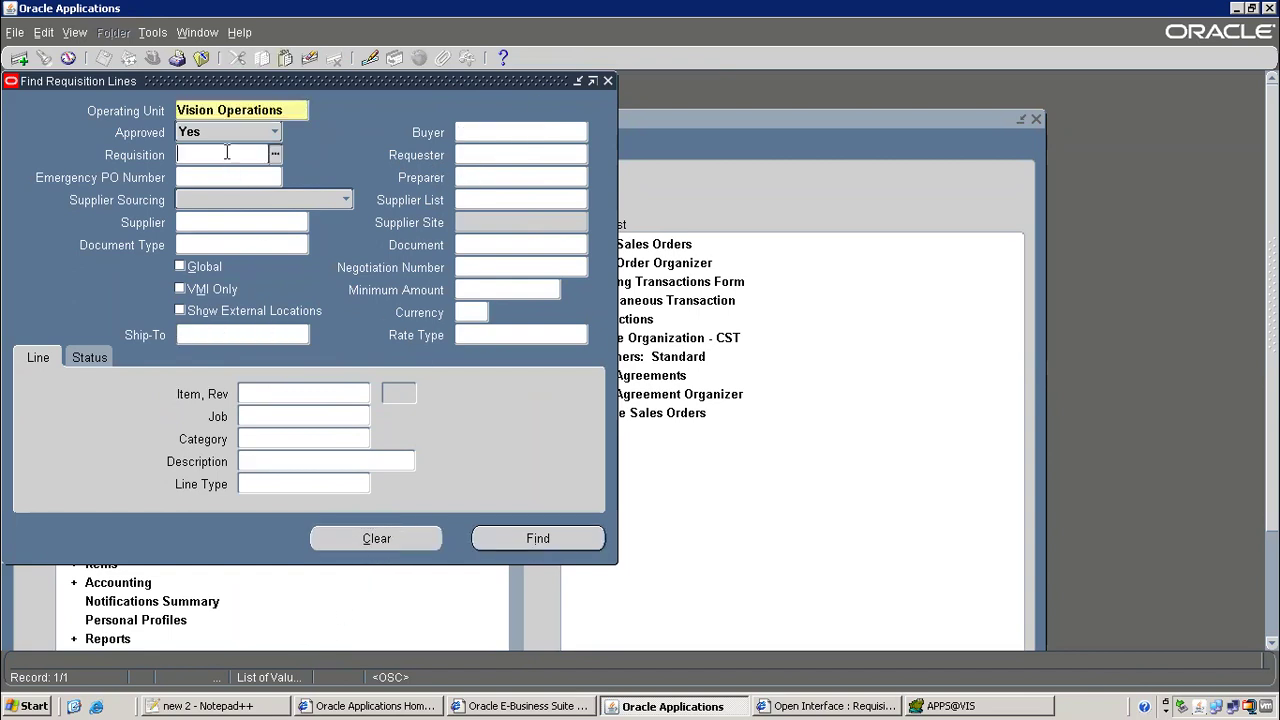
pyautogui.rightClick(228, 158)
pyautogui.click(224, 197)
pyautogui.click(240, 135)
pyautogui.click(251, 160)
pyautogui.click(215, 155)
pyautogui.tripleClick(215, 155)
pyautogui.press('BackSpace')
# Copy 16554 from the flow notes into the Requisition field and run Find
pyautogui.hotkey('alt', 'Tab')
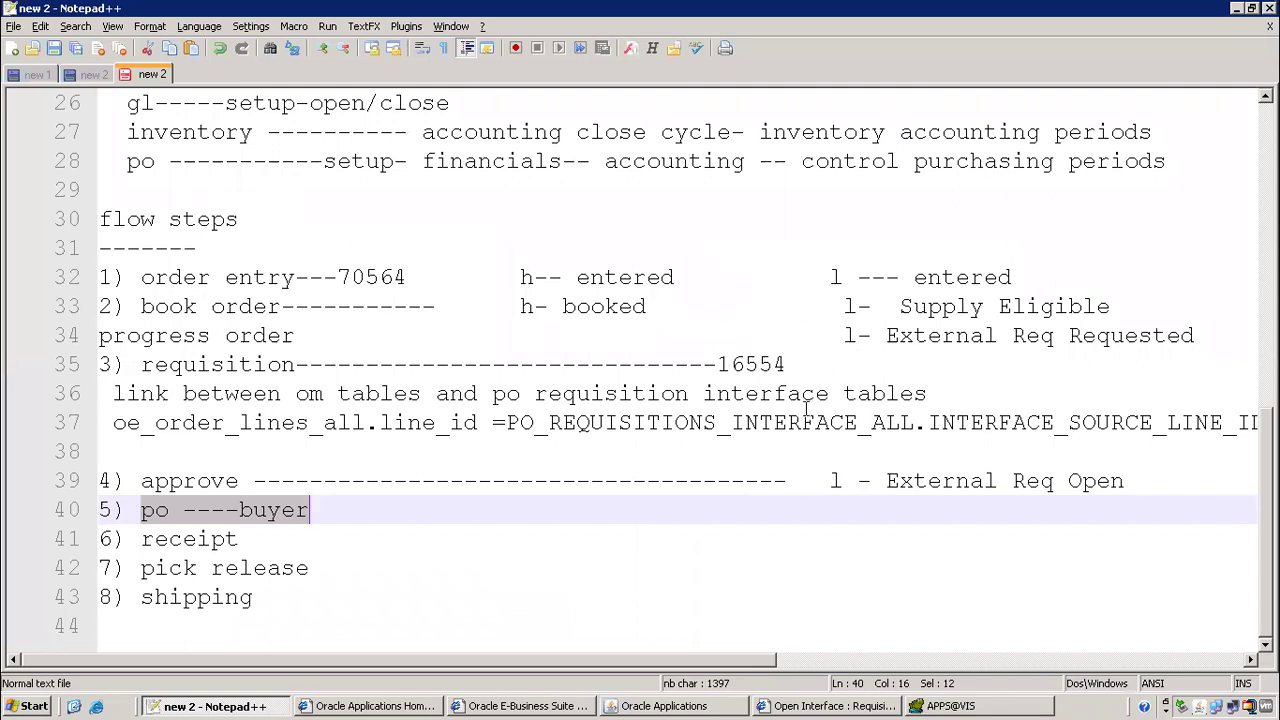
pyautogui.moveTo(716, 364); pyautogui.dragTo(790, 364)
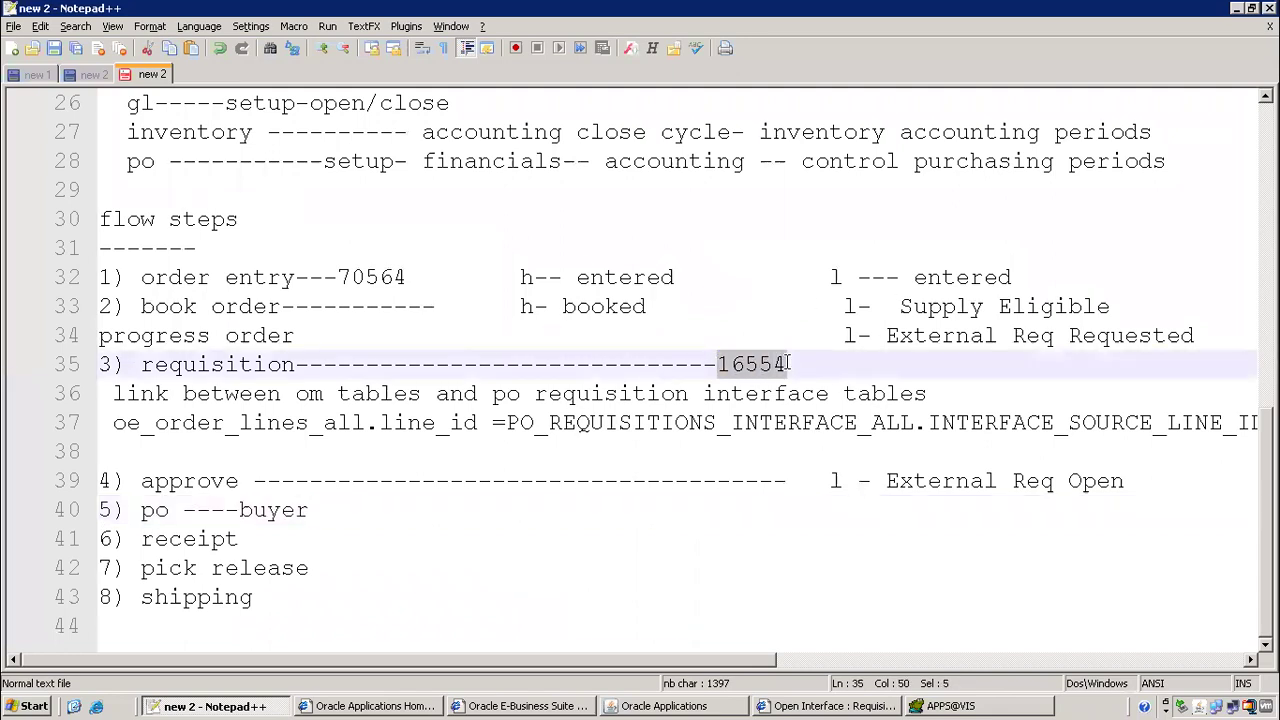
pyautogui.hotkey('ctrl', 'c')
pyautogui.hotkey('alt', 'Tab')
pyautogui.hotkey('ctrl', 'v')
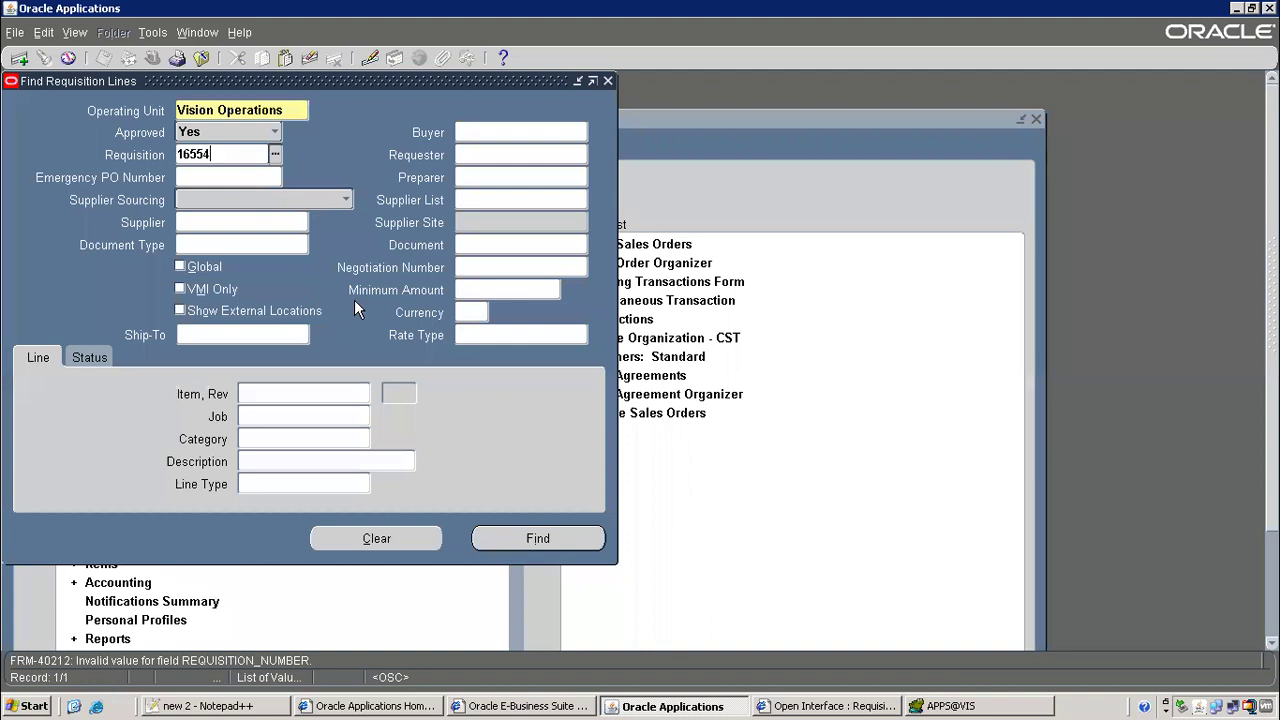
pyautogui.click(243, 170)
pyautogui.click(512, 538)
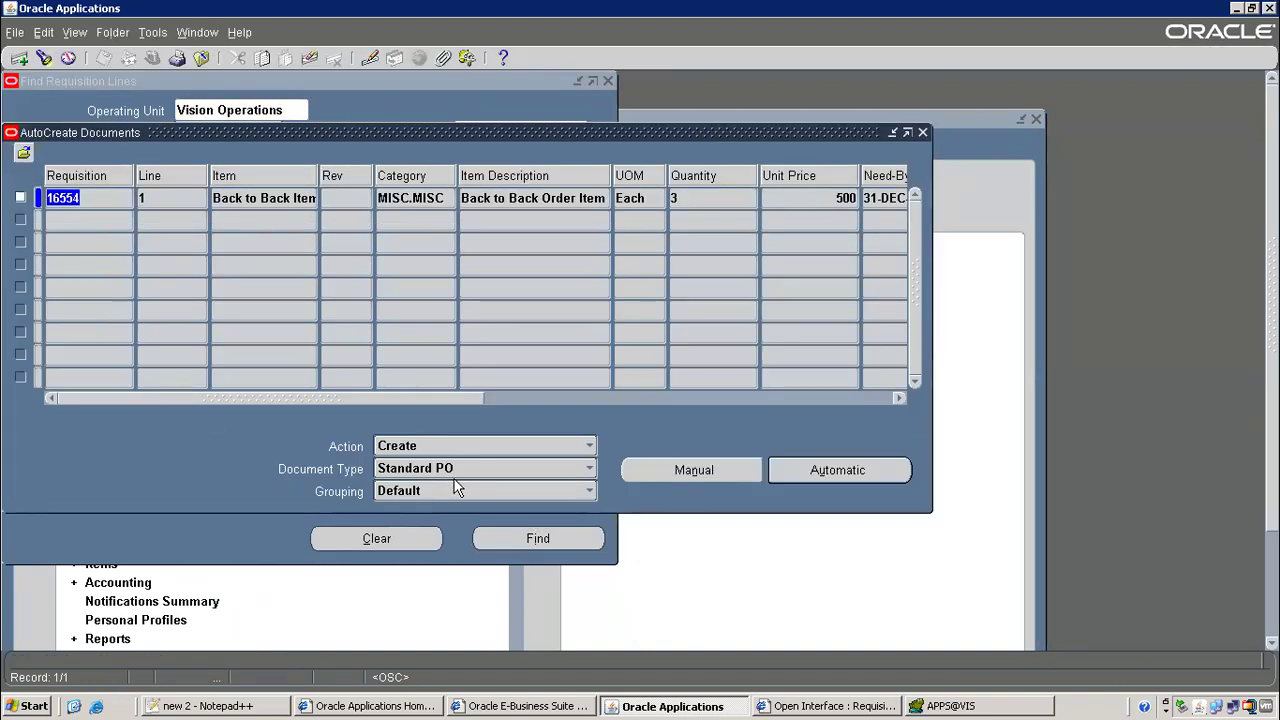
# Choose Automatic, look up 'advan' to set supplier Advantage Corp, and pick site ADVANTAGE US
pyautogui.click(872, 471)
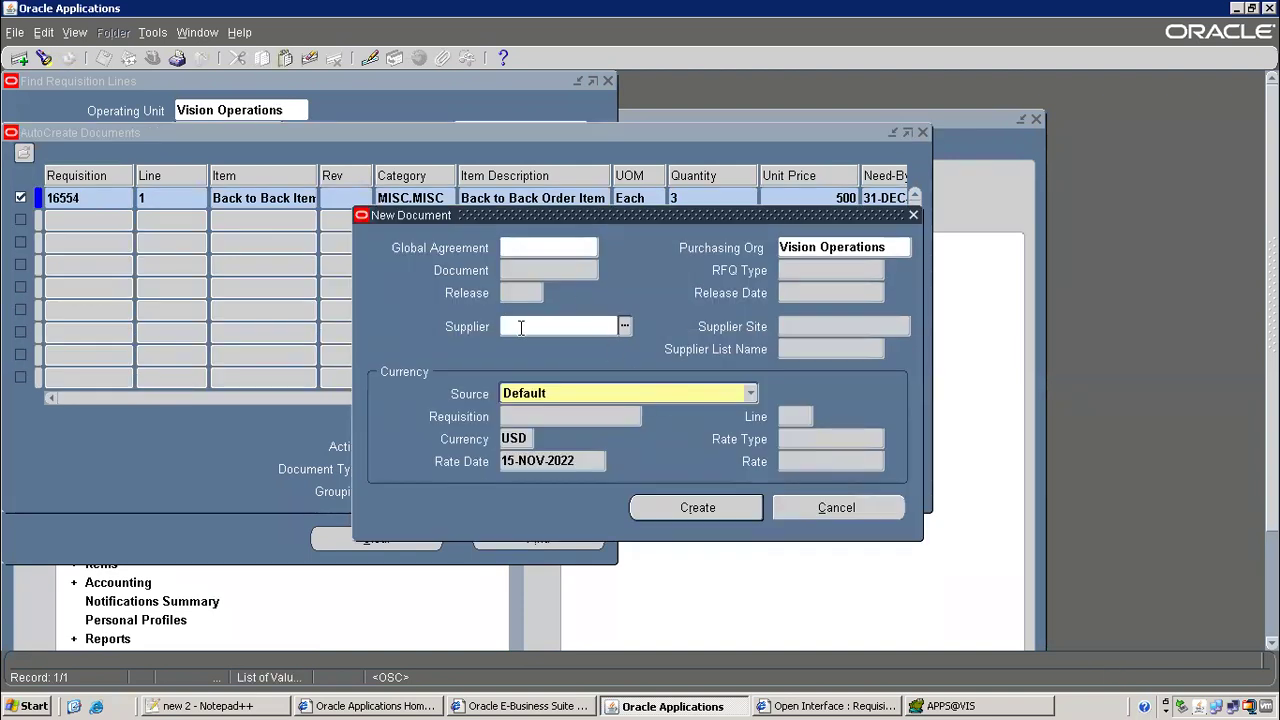
pyautogui.click(520, 332)
pyautogui.write('advan')
pyautogui.press('Tab')
pyautogui.doubleClick(69, 186)
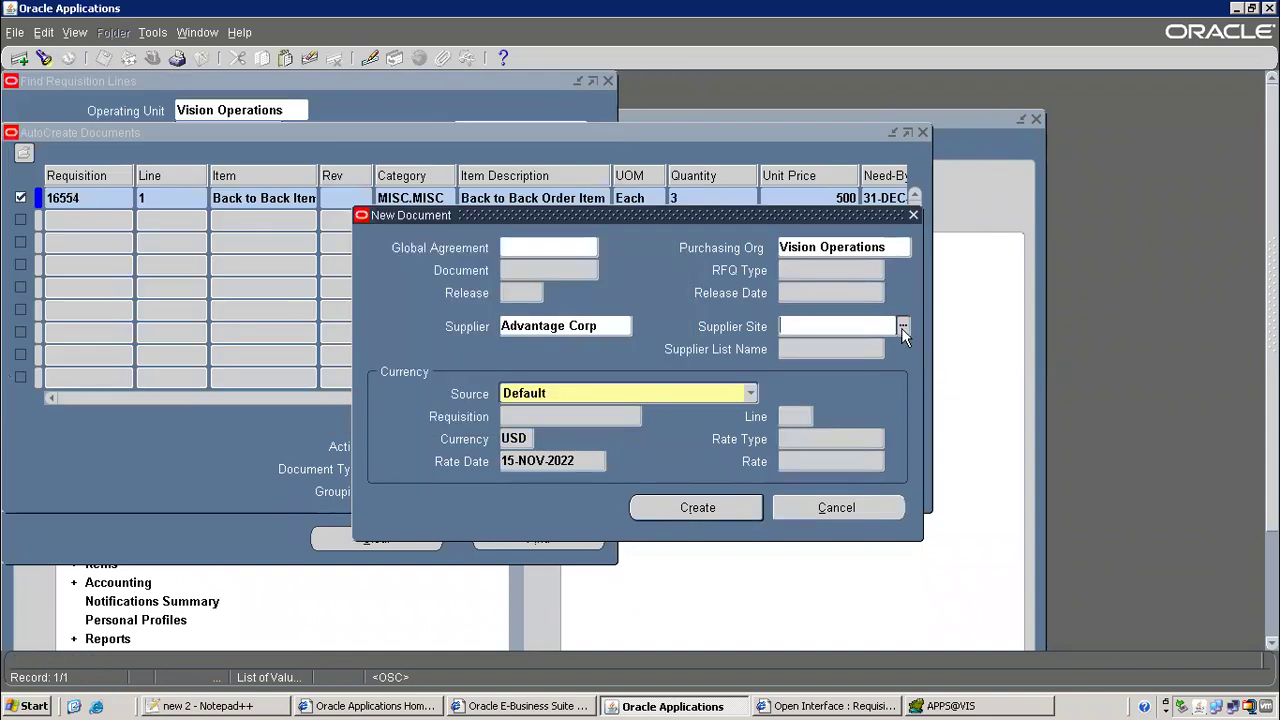
pyautogui.click(903, 327)
pyautogui.doubleClick(95, 188)
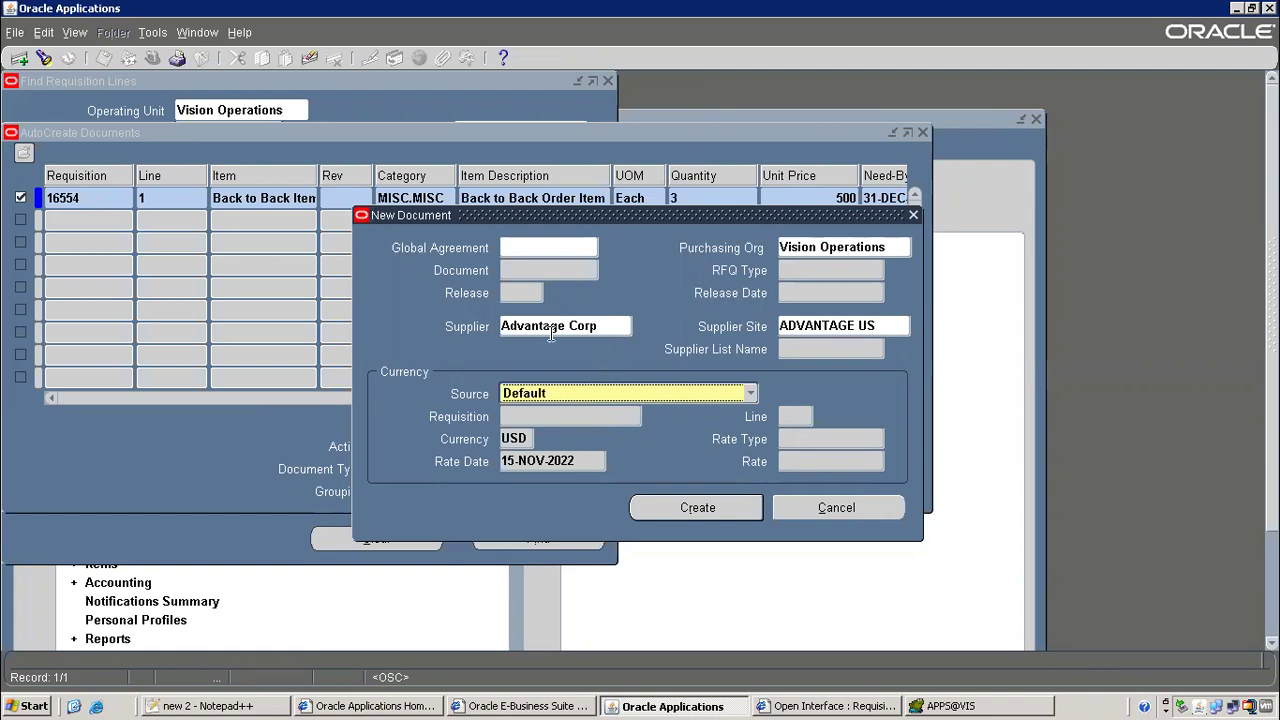
# Move the New Document dialog aside and open Form Personalizations for the AutoCreate Documents form
pyautogui.moveTo(503, 225); pyautogui.dragTo(386, 210)
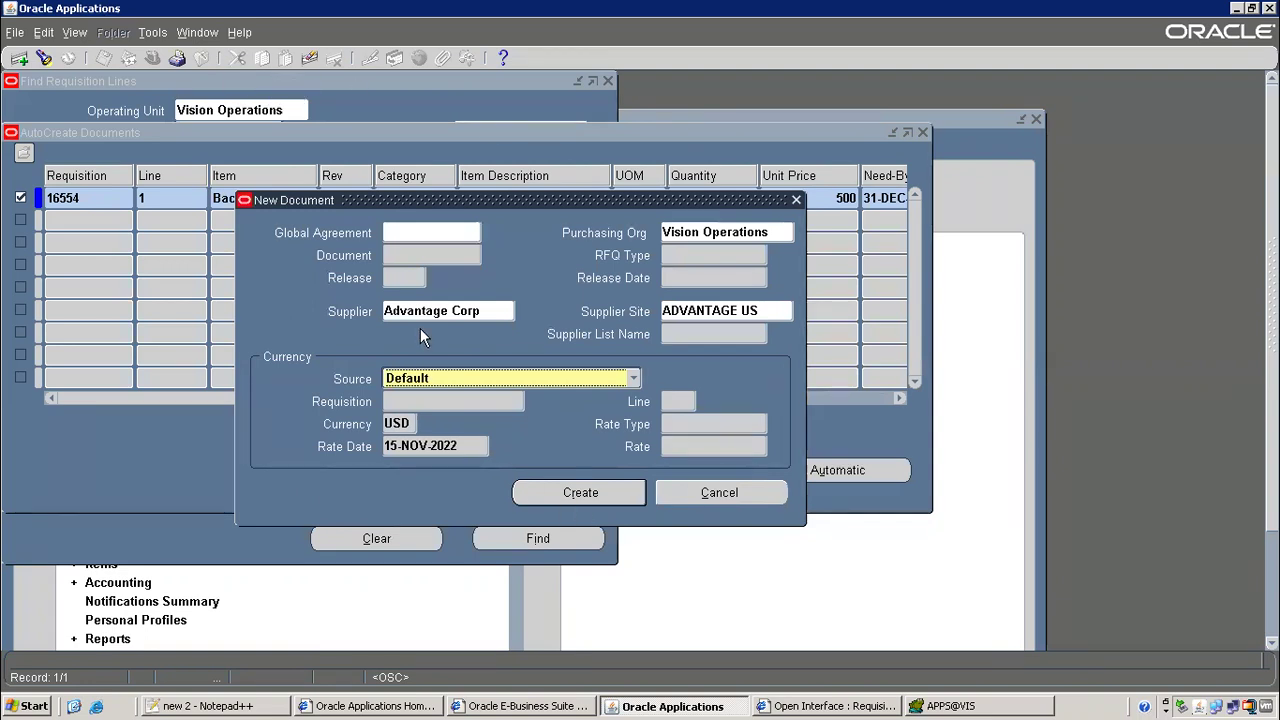
pyautogui.click(237, 32)
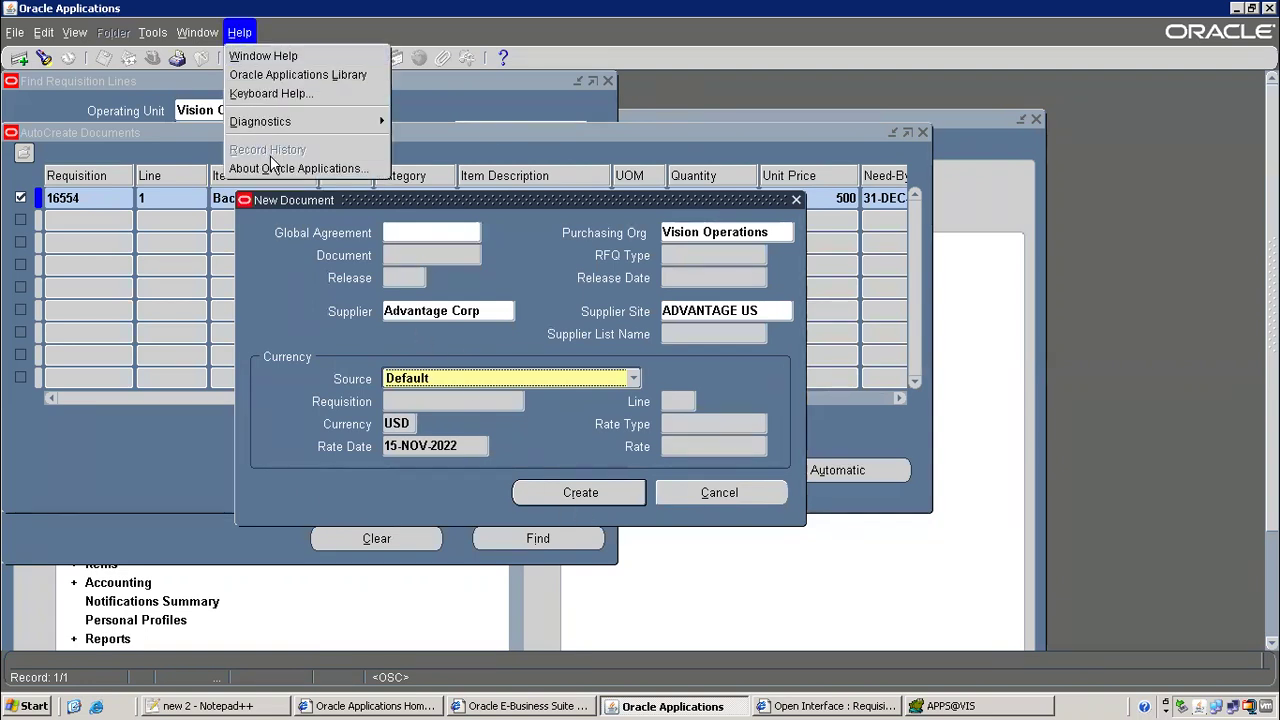
pyautogui.moveTo(363, 126)
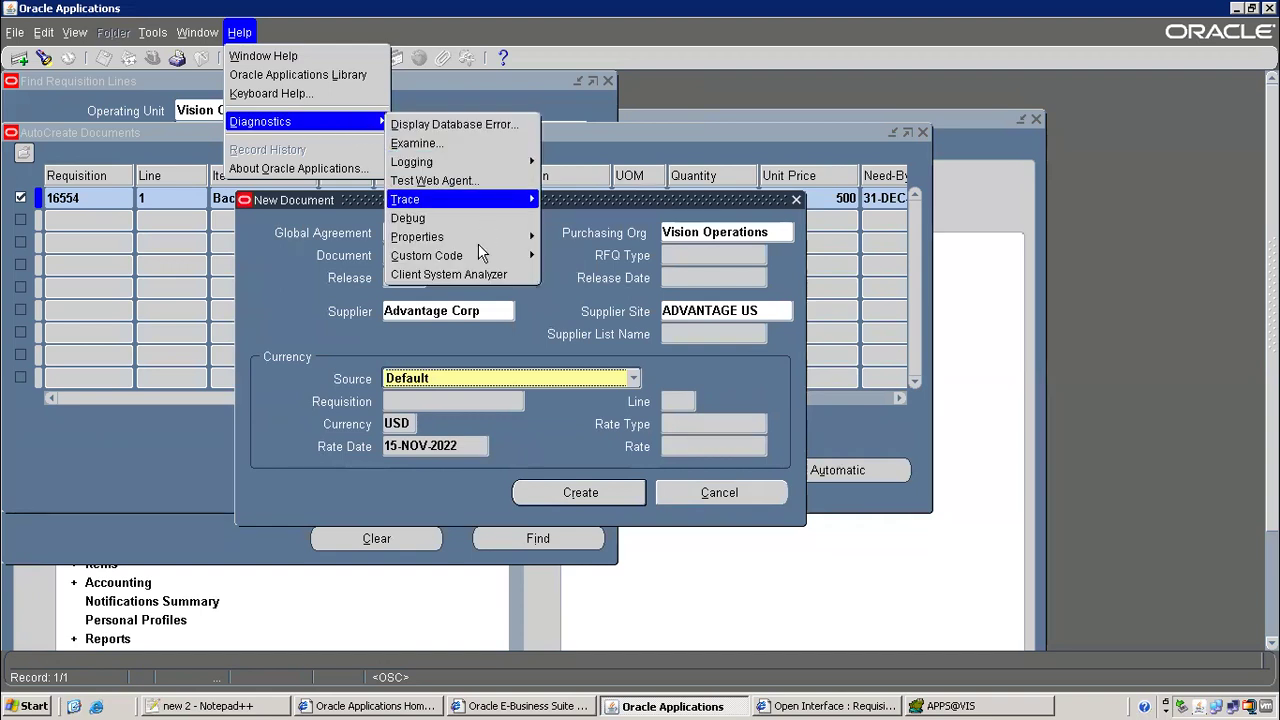
pyautogui.moveTo(470, 255)
pyautogui.click(583, 335)
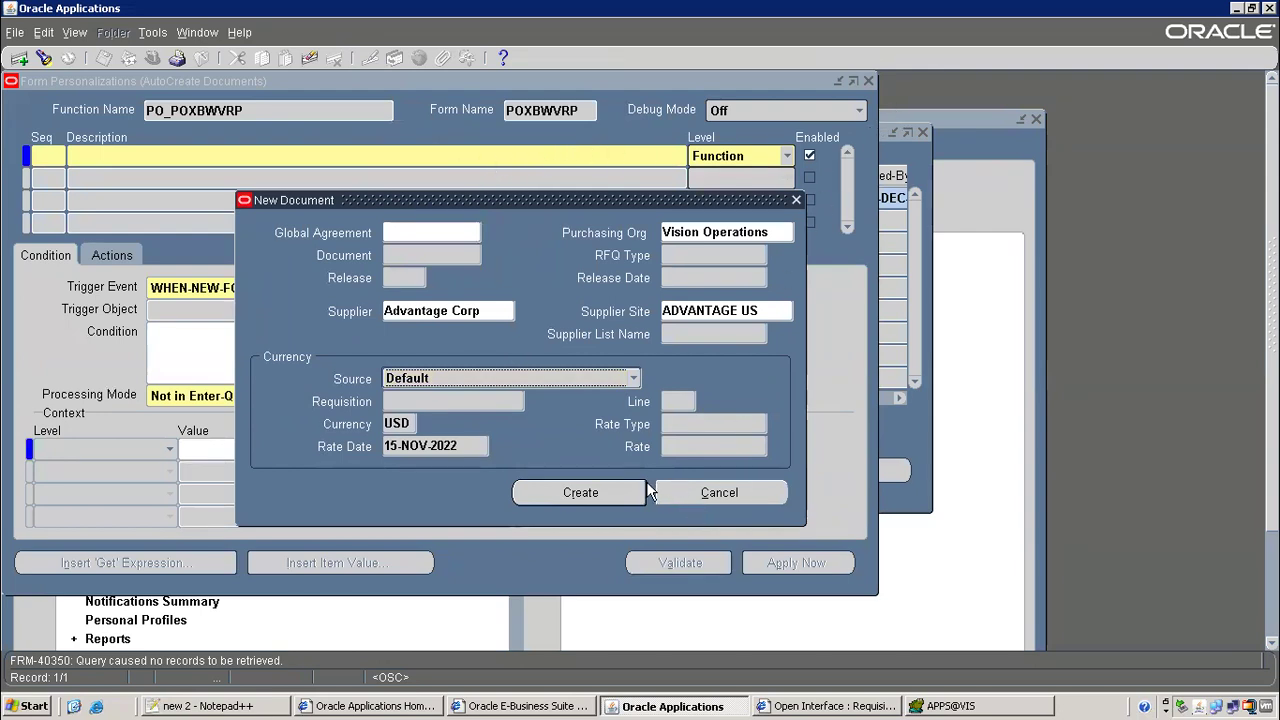
# Create the document automatically for supplier Advantage Corp, site ADVANTAGE US
pyautogui.click(740, 493)
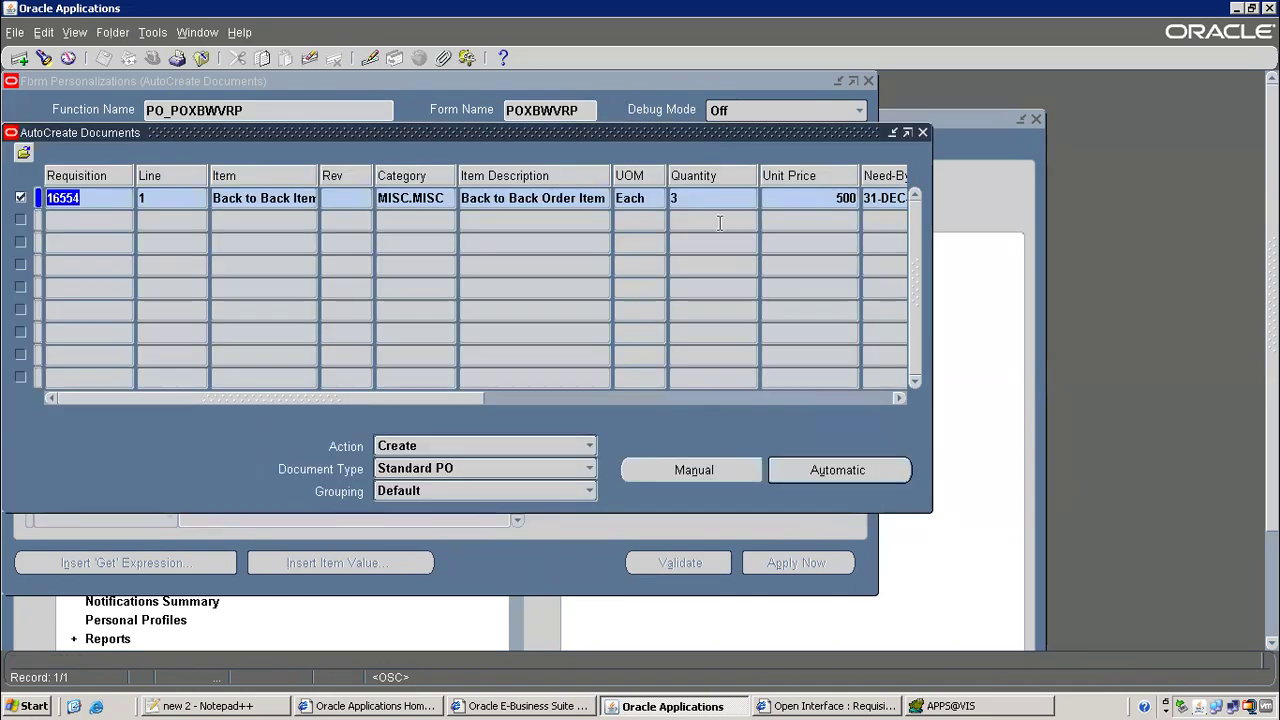
pyautogui.click(817, 468)
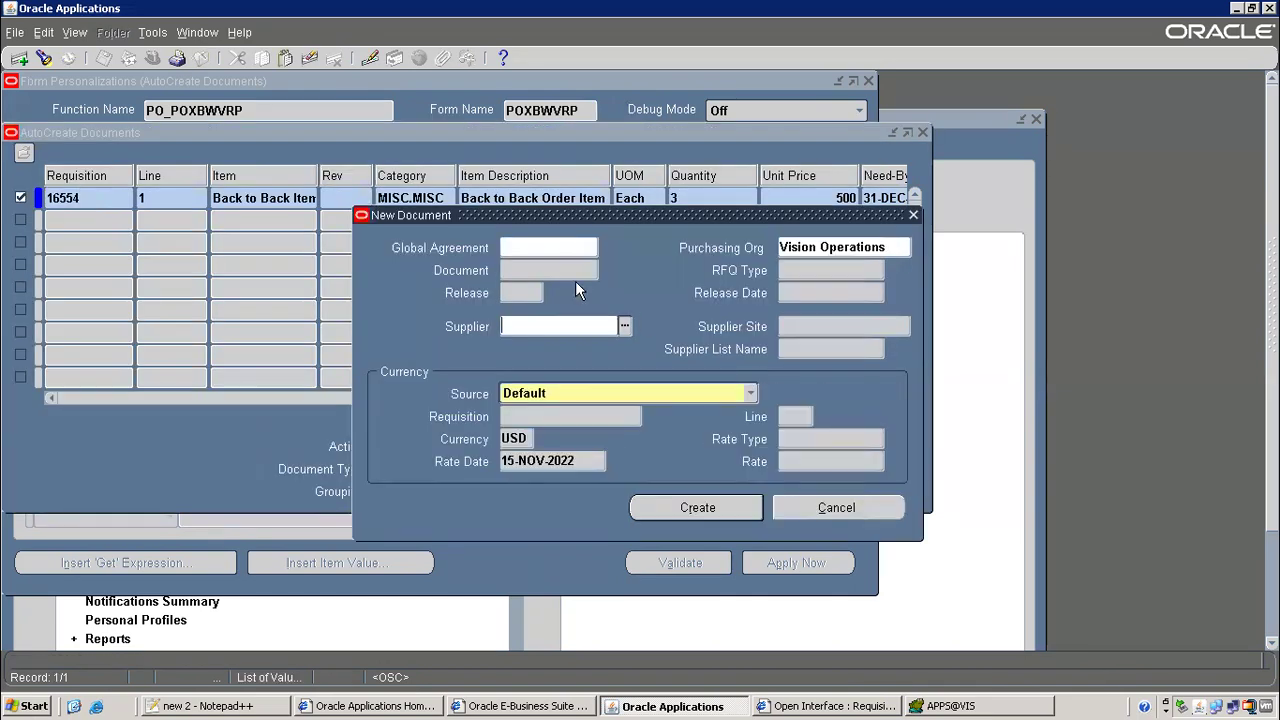
pyautogui.click(554, 331)
pyautogui.write('advan')
pyautogui.press('Tab')
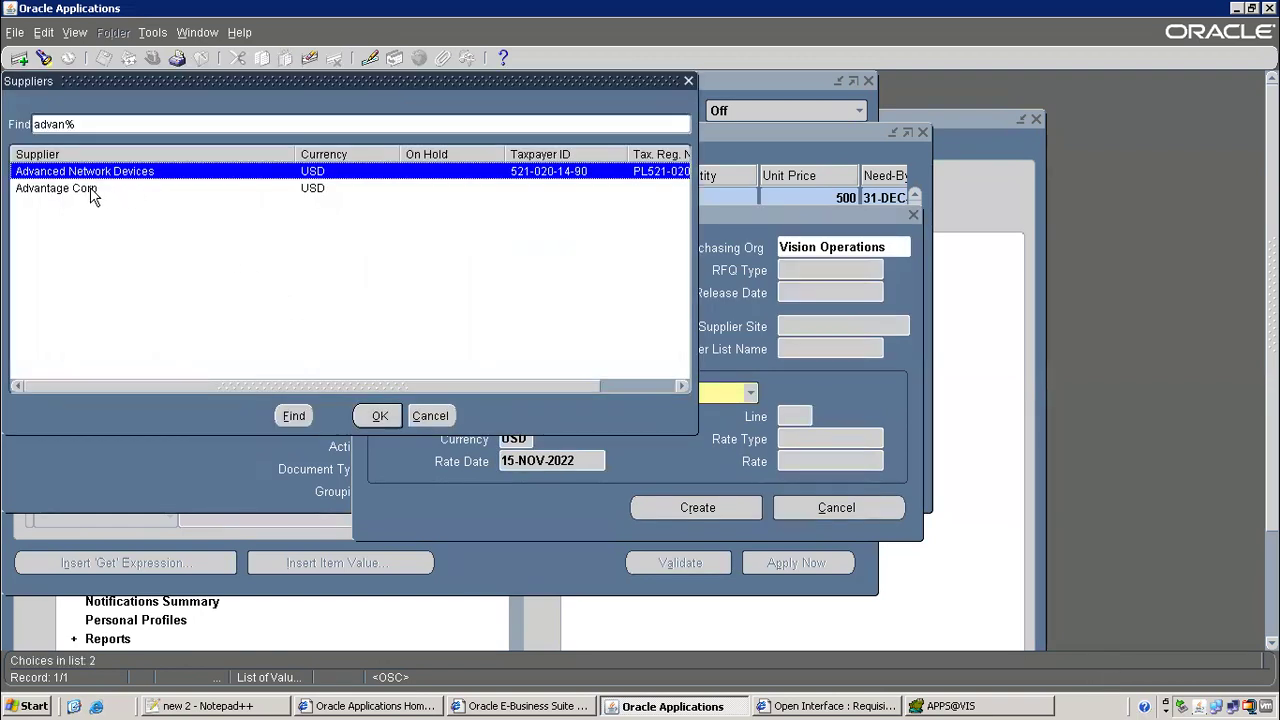
pyautogui.doubleClick(88, 189)
pyautogui.click(902, 322)
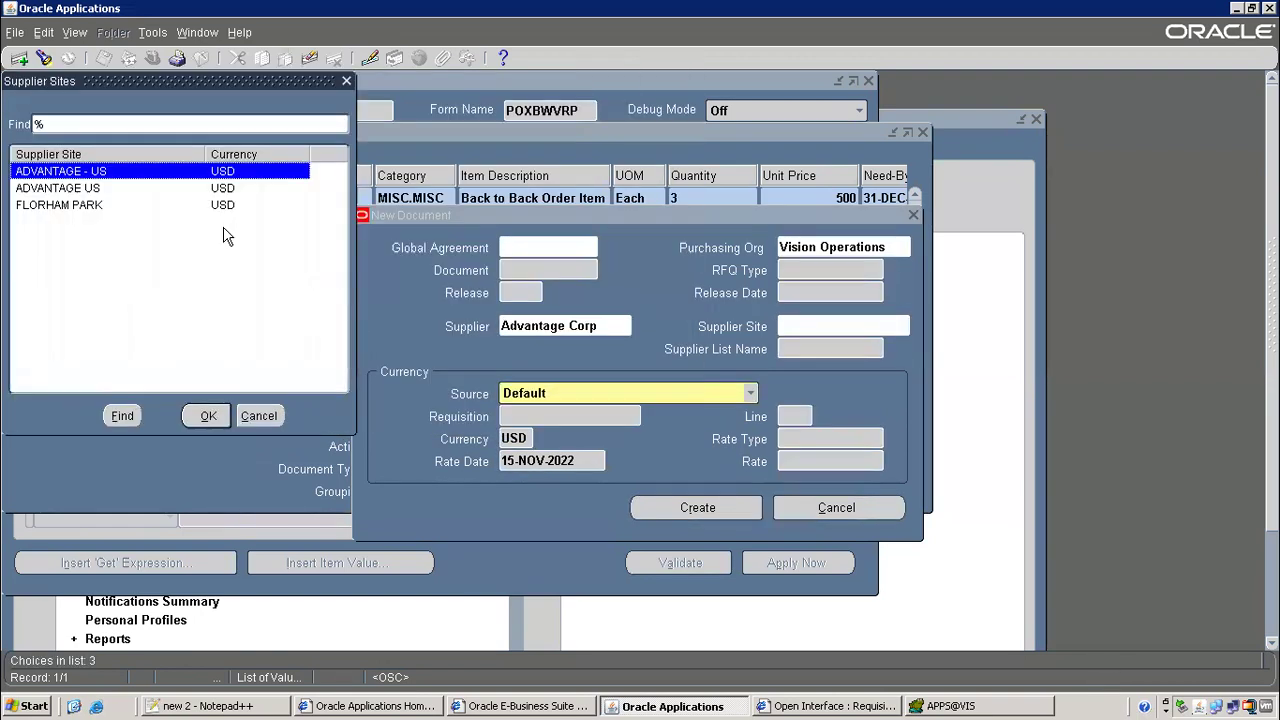
pyautogui.doubleClick(92, 190)
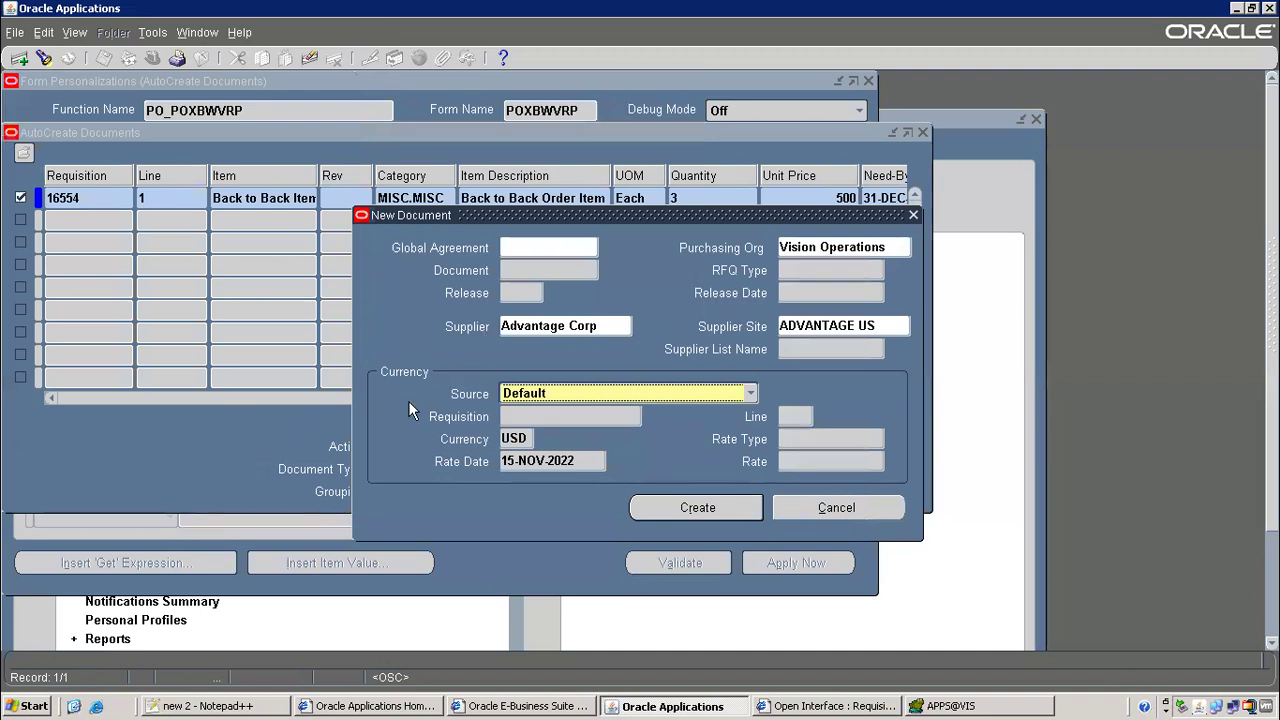
pyautogui.click(700, 510)
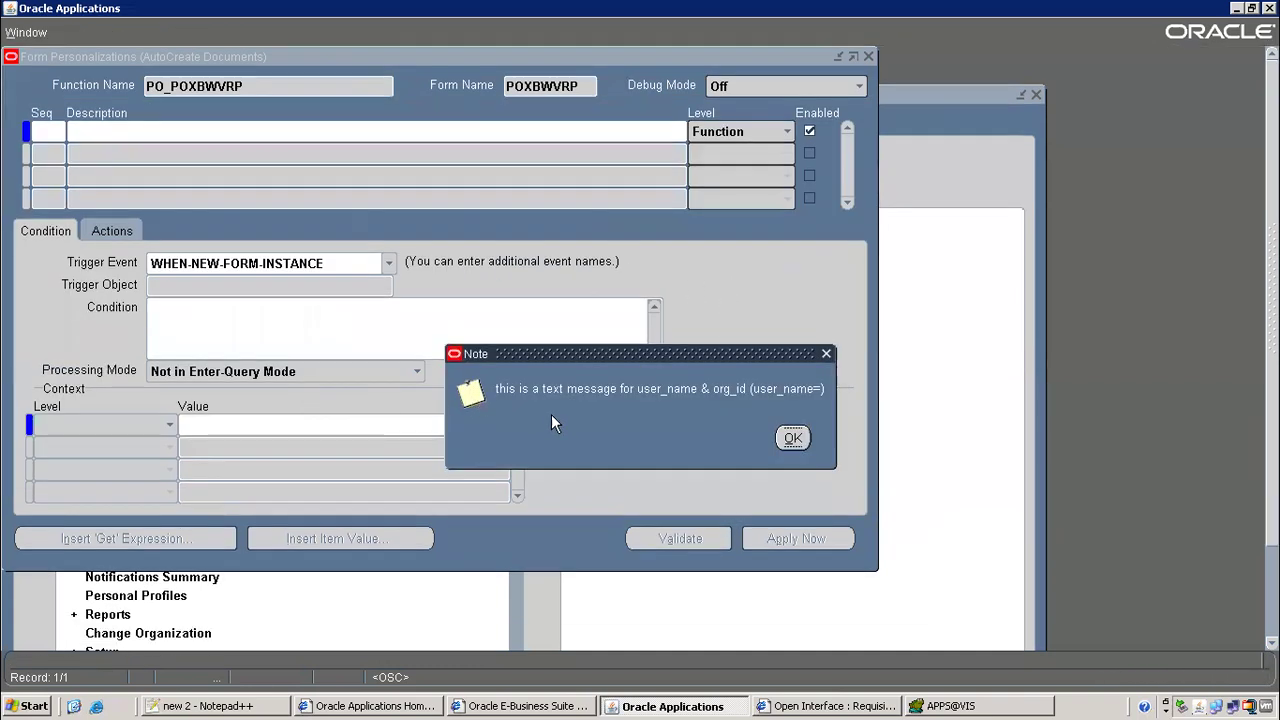
# Dismiss the user_name & org_id note and open Form Personalizations for the current form
pyautogui.click(792, 436)
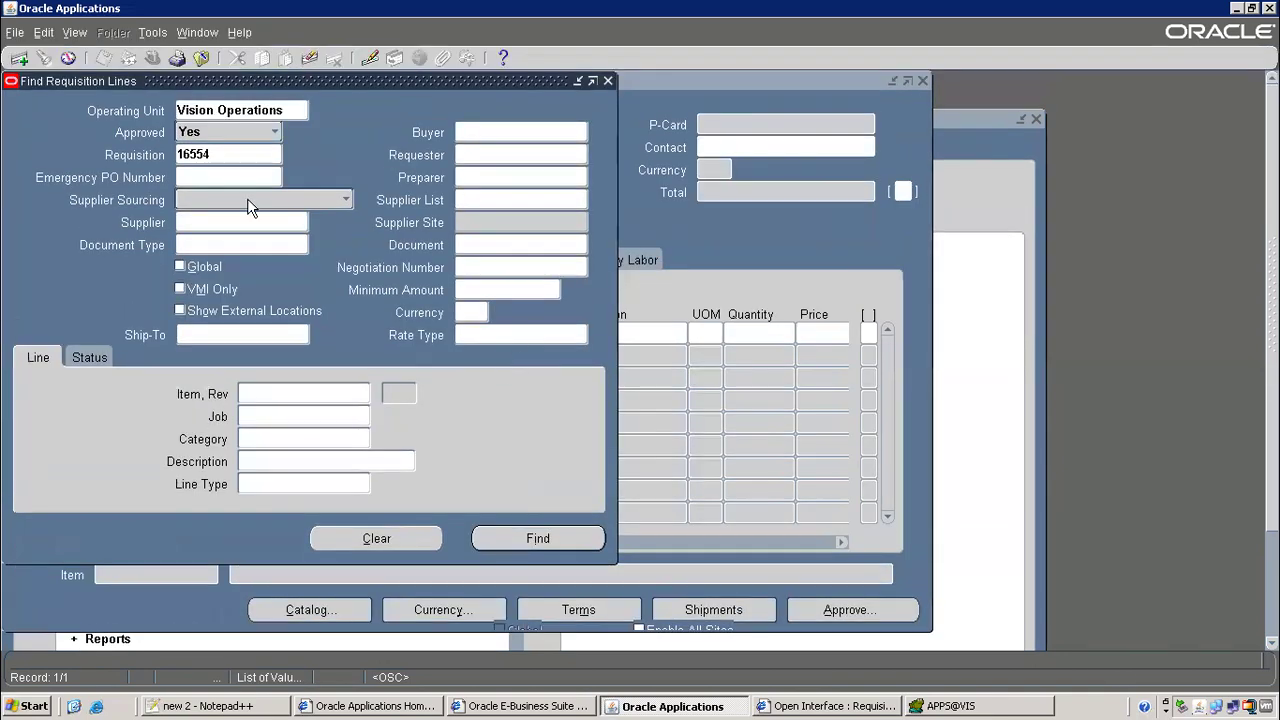
pyautogui.click(234, 33)
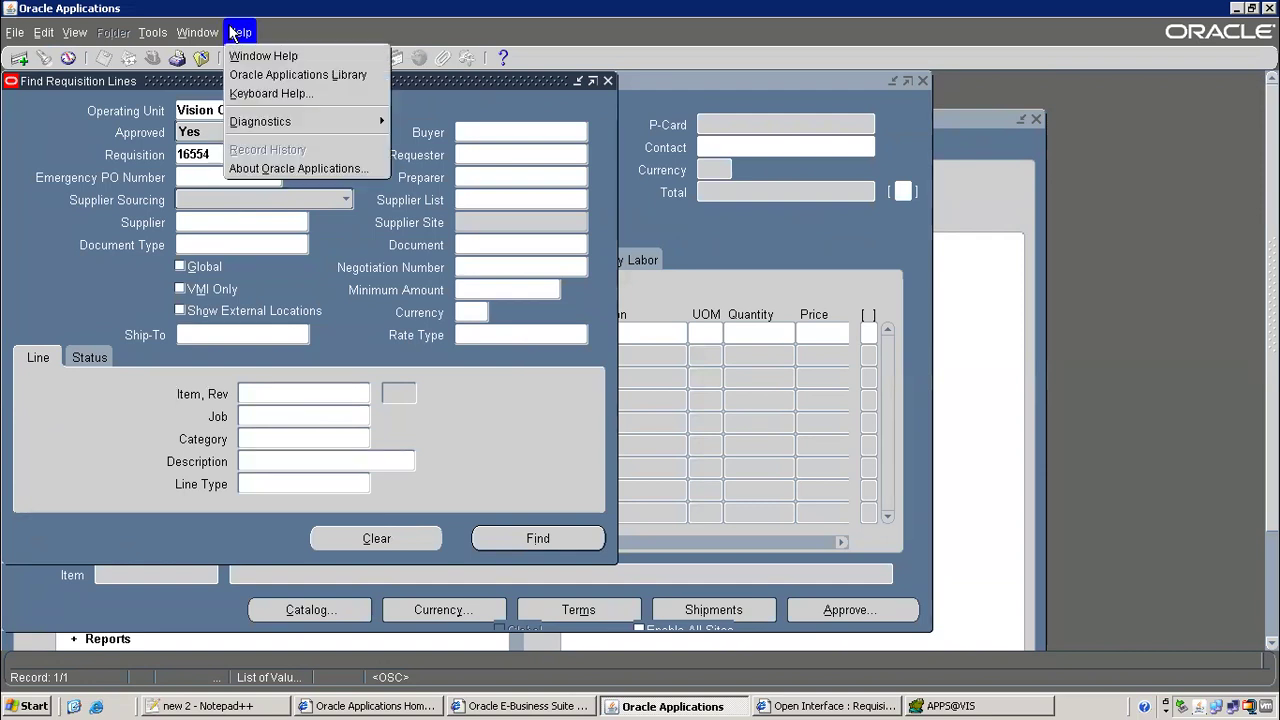
pyautogui.moveTo(288, 124)
pyautogui.moveTo(460, 256)
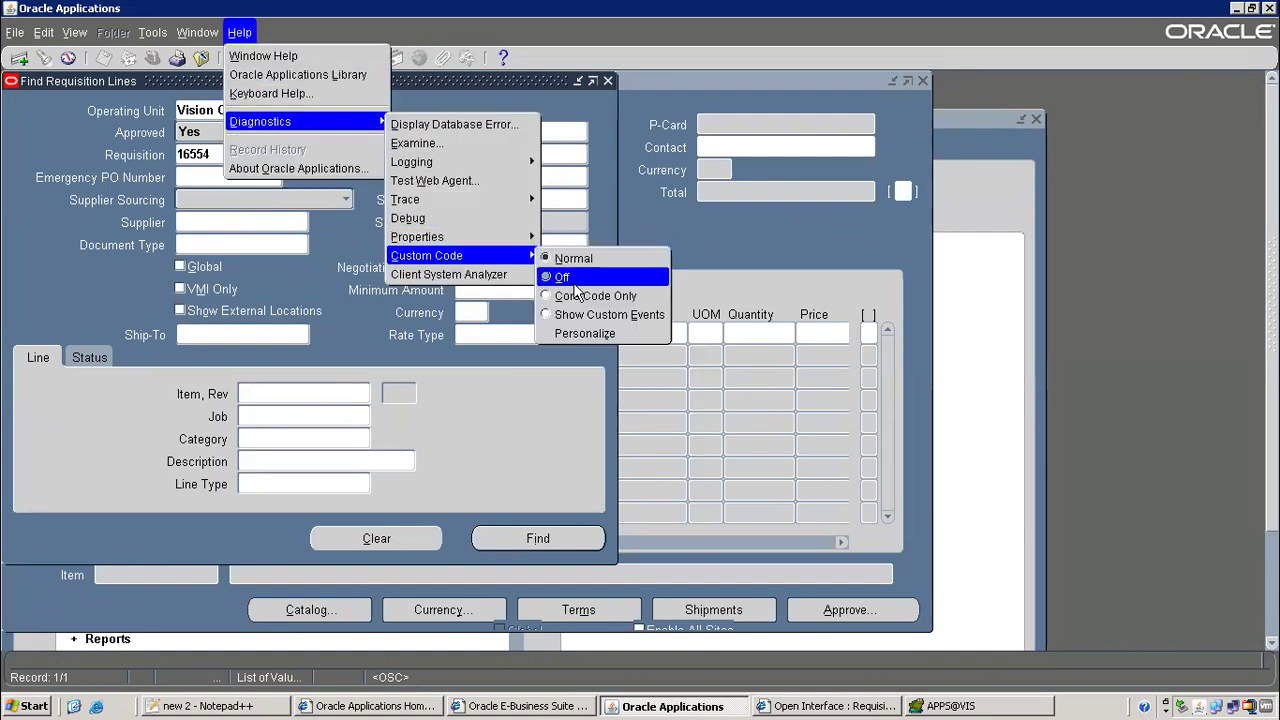
pyautogui.click(572, 334)
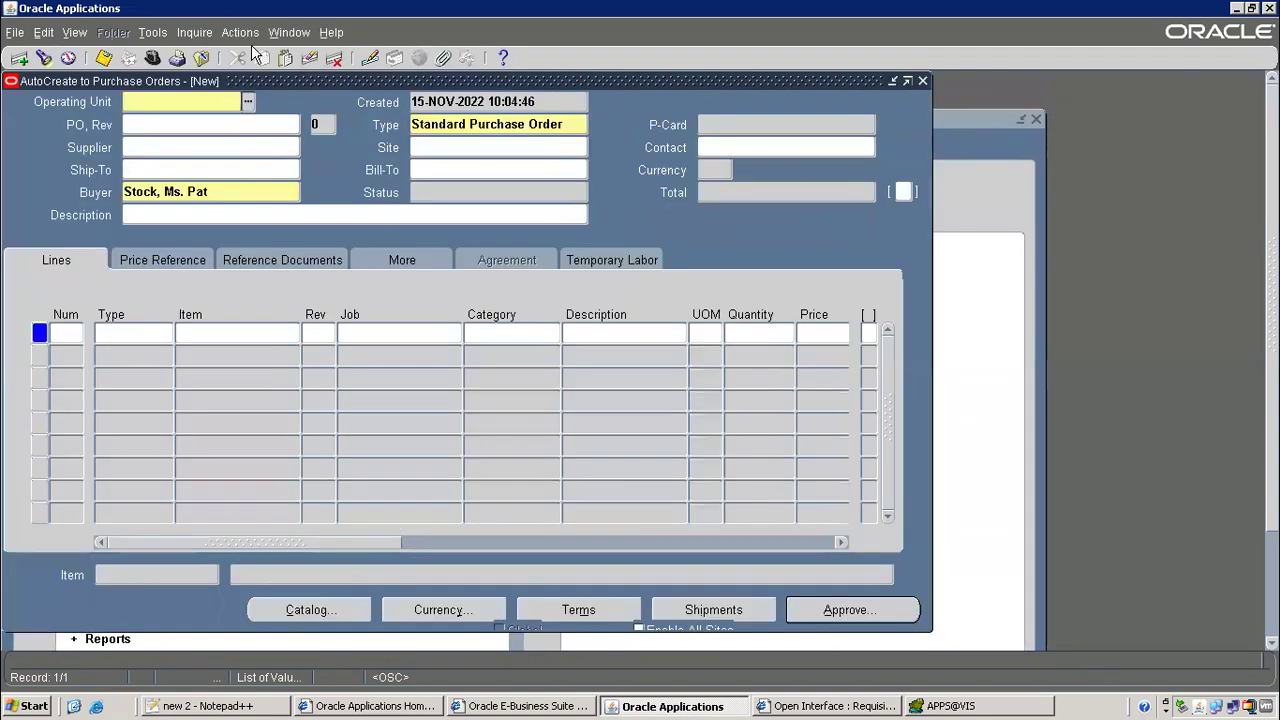
# Open Form Personalizations for the Purchase Orders form
pyautogui.click(331, 32)
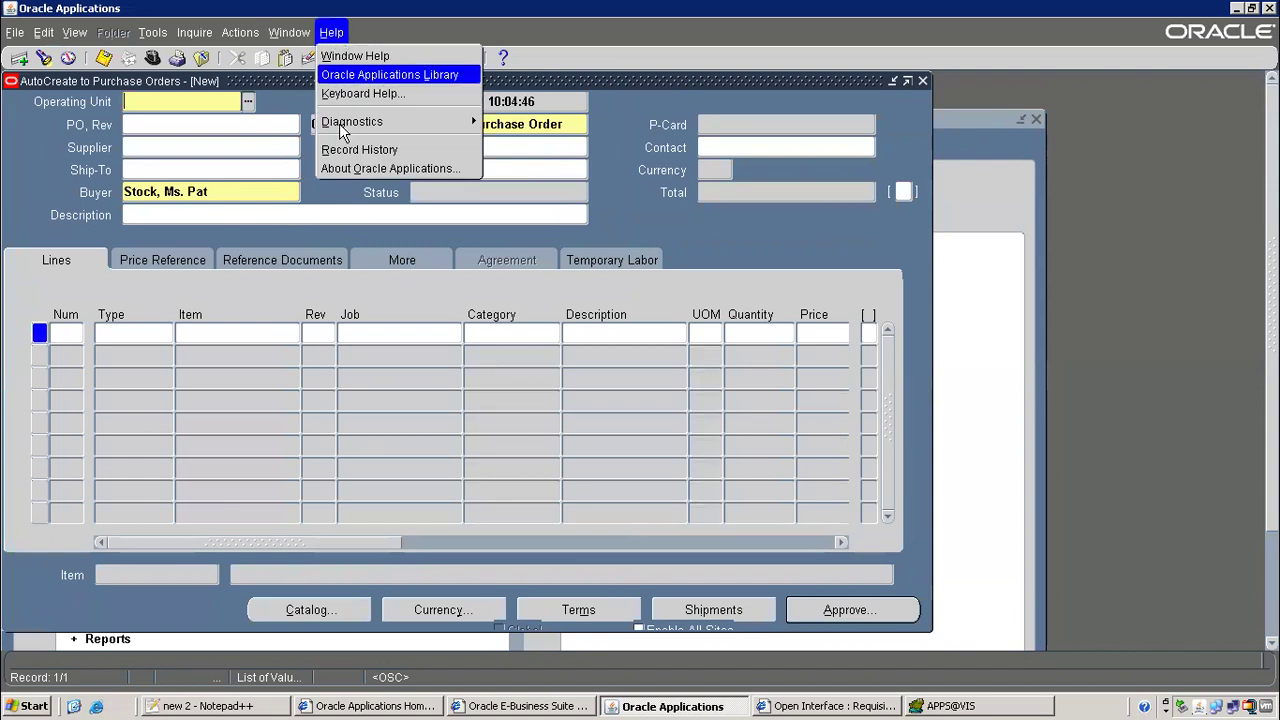
pyautogui.moveTo(340, 122)
pyautogui.moveTo(525, 252)
pyautogui.click(665, 338)
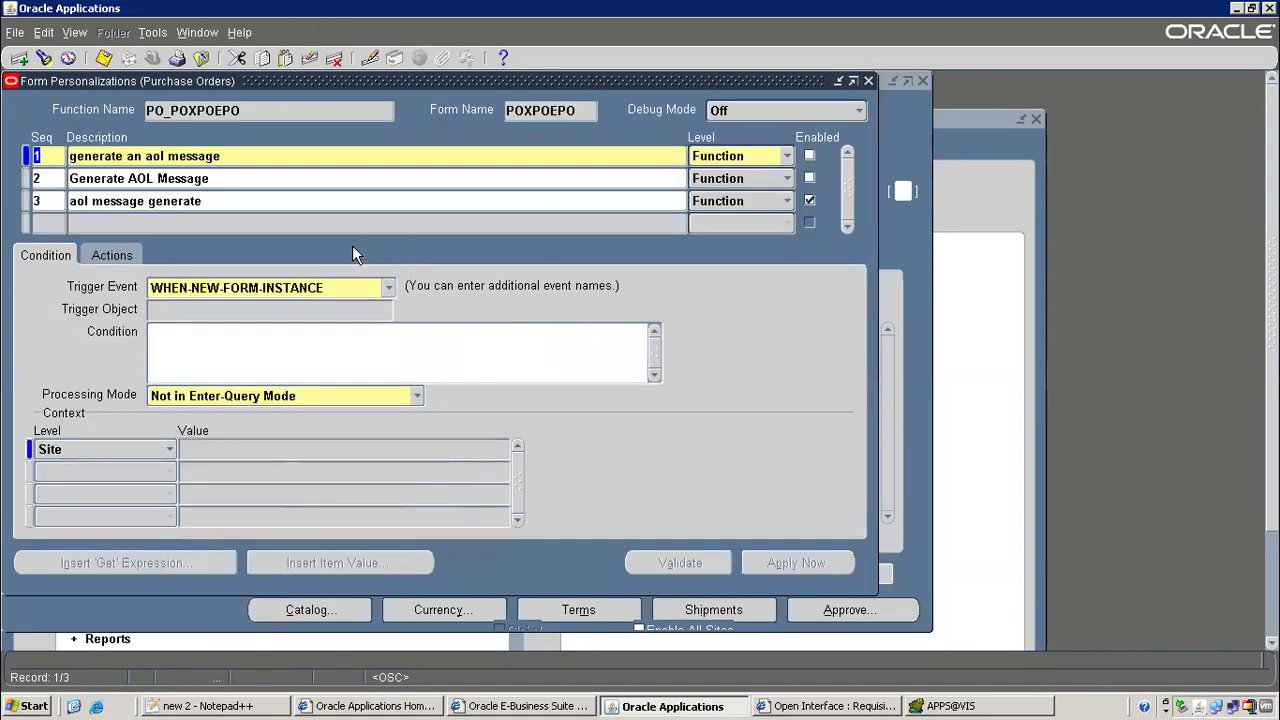
# Disable the 'aol message generate' rule, save it, and close Form Personalizations and the AutoCreate form
pyautogui.click(809, 202)
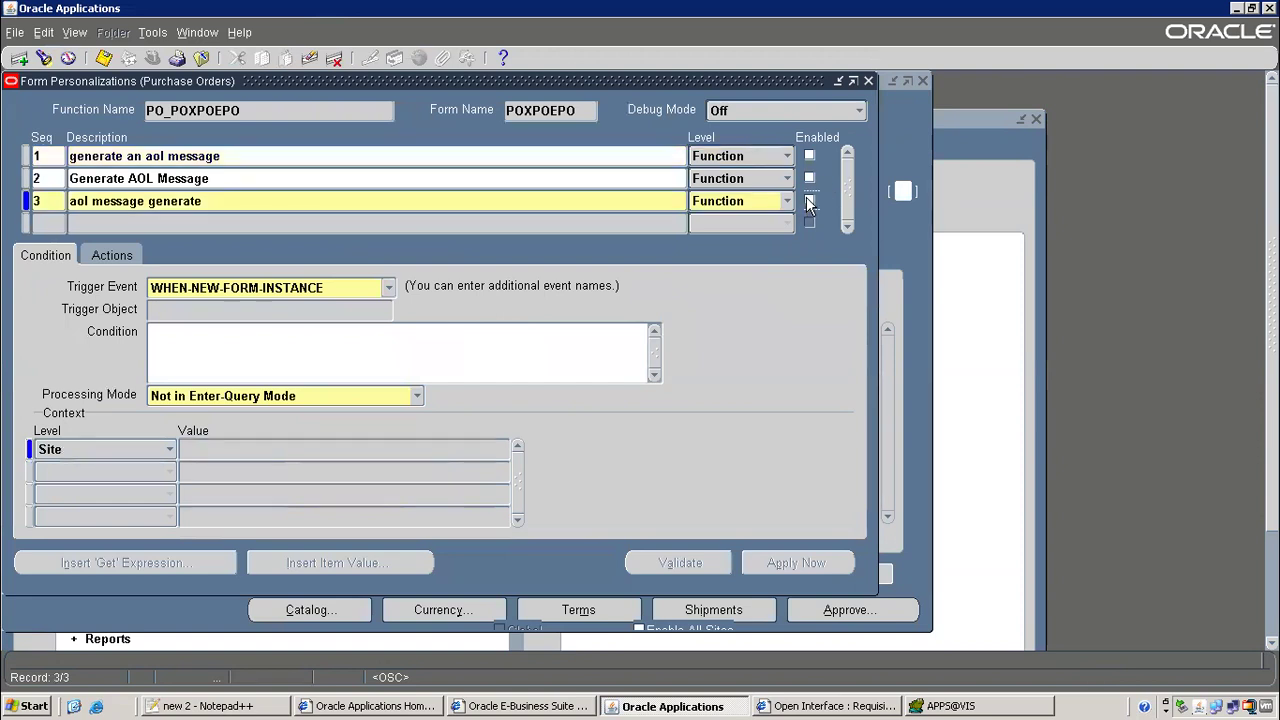
pyautogui.click(104, 58)
pyautogui.click(104, 58)
pyautogui.click(201, 58)
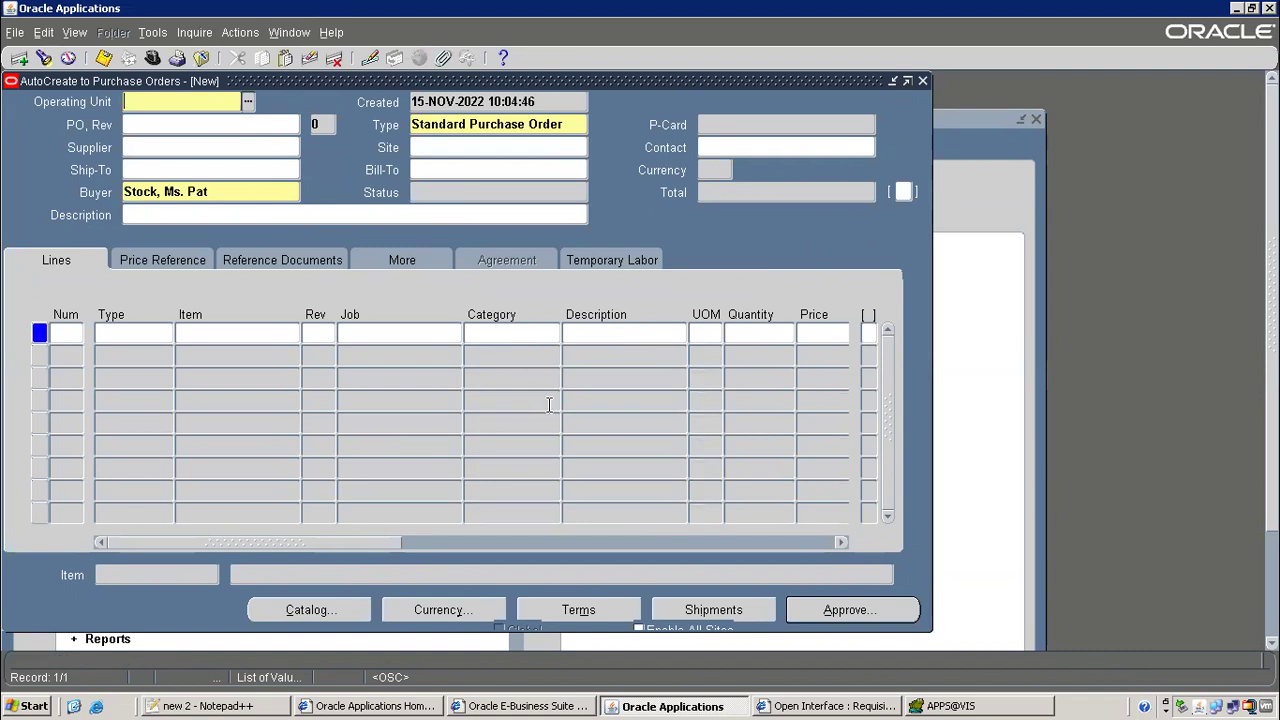
pyautogui.click(201, 58)
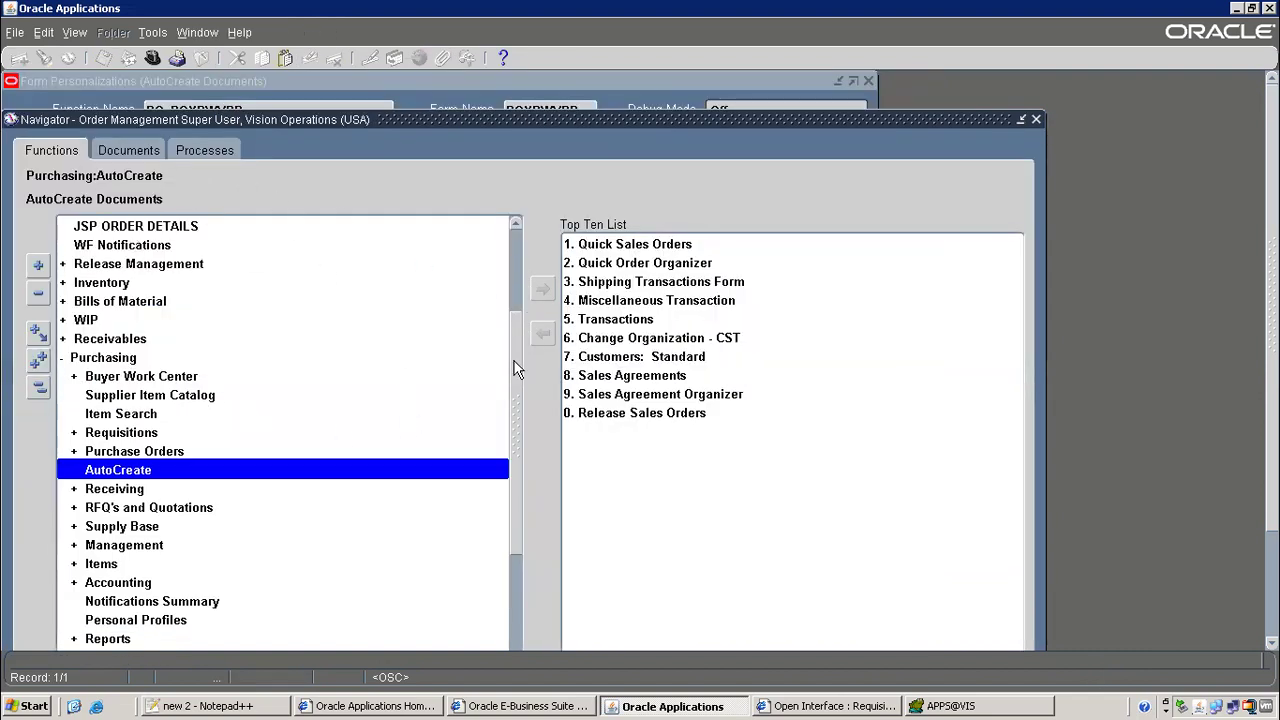
# Open the Sales Orders form under Orders, Returns
pyautogui.moveTo(516, 368); pyautogui.dragTo(504, 228)
pyautogui.click(130, 233)
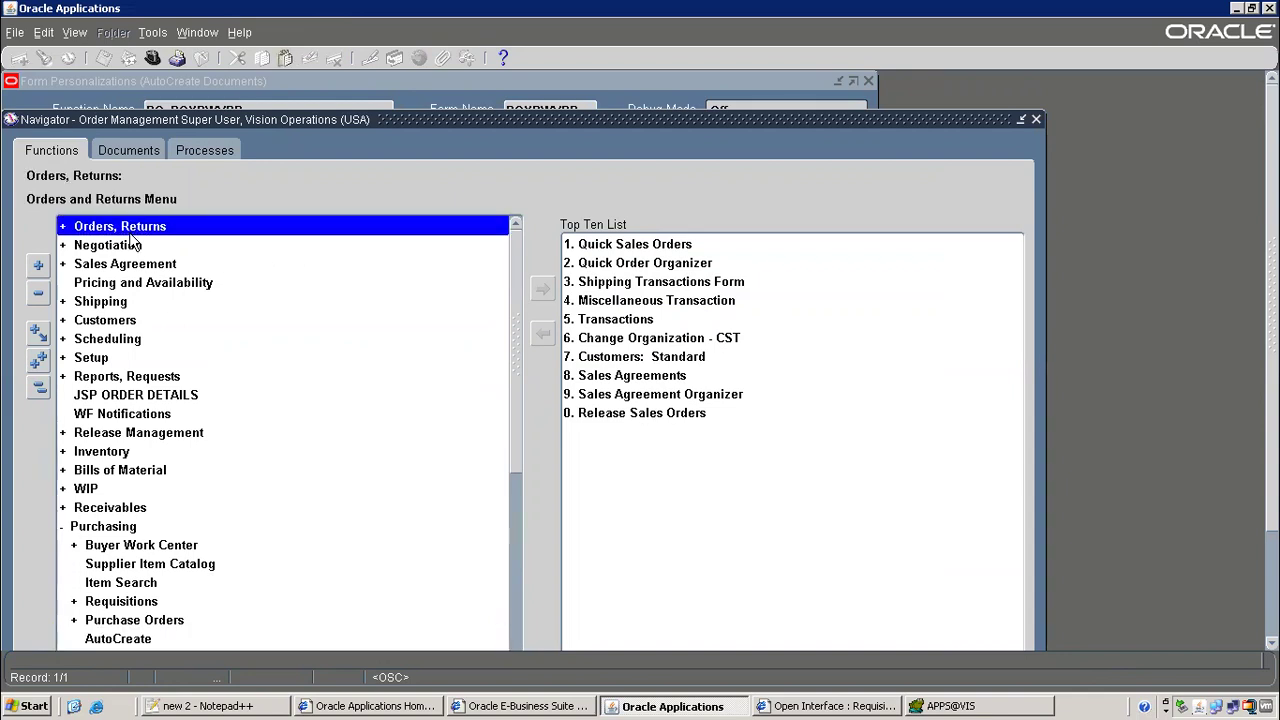
pyautogui.doubleClick(131, 237)
pyautogui.doubleClick(140, 283)
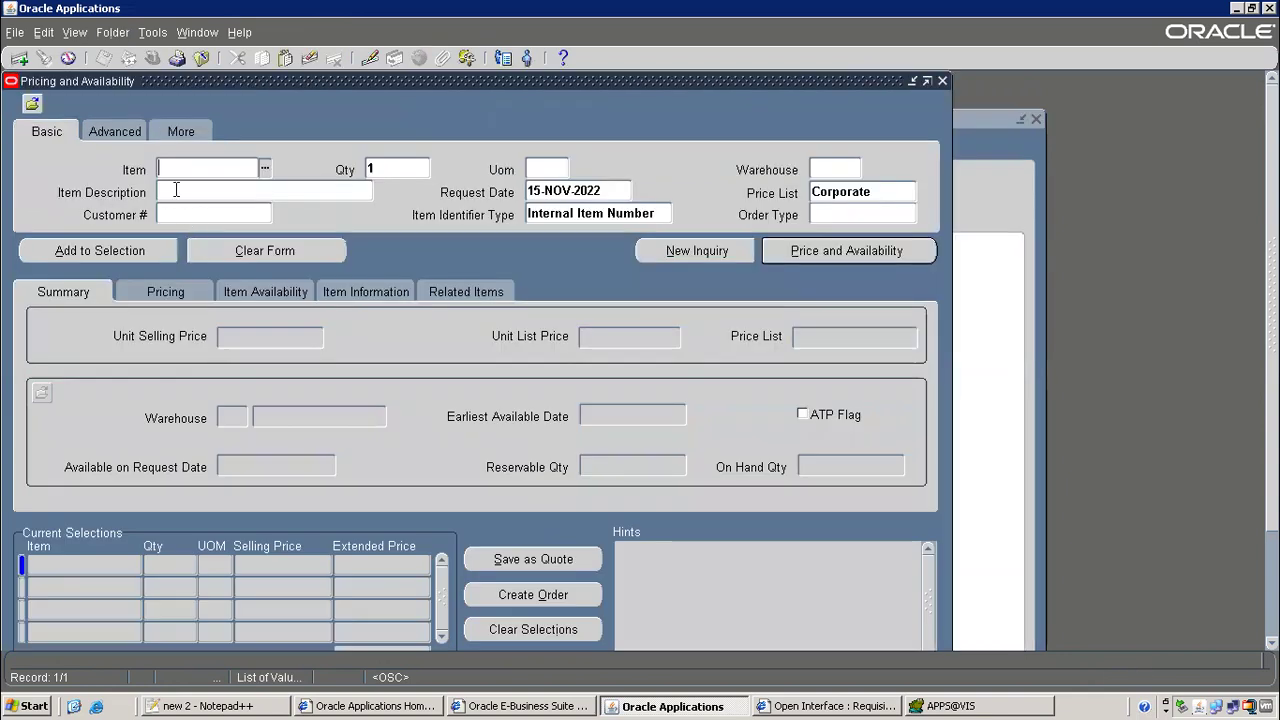
pyautogui.click(201, 58)
pyautogui.click(128, 264)
pyautogui.doubleClick(128, 264)
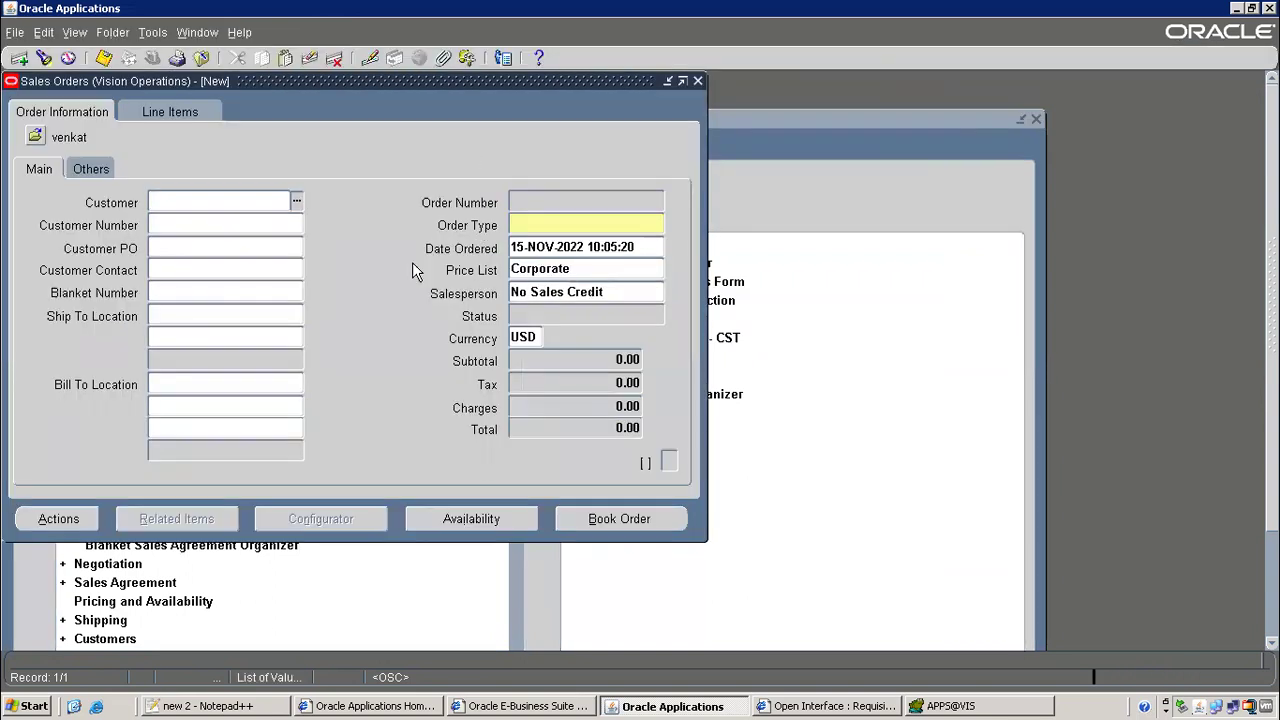
# Enter query mode and paste order number 70564 copied from the Notepad++ notes
pyautogui.press('F11')
pyautogui.hotkey('alt', 'Tab')
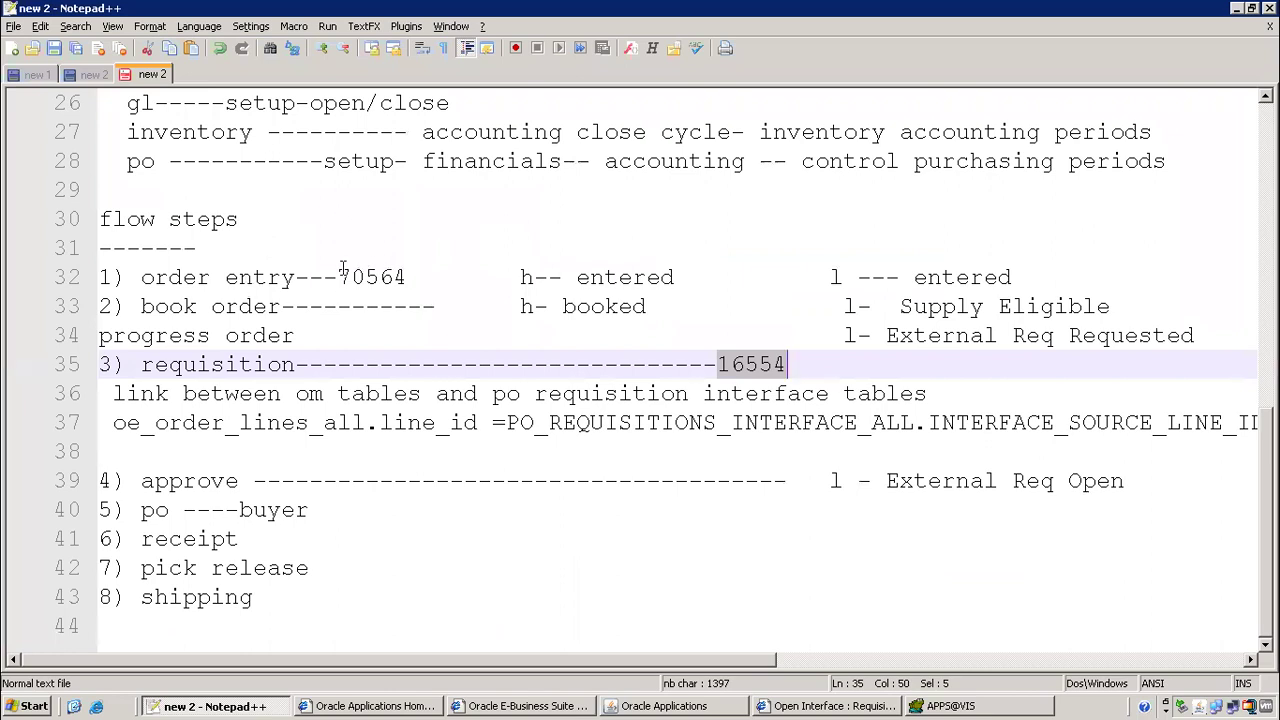
pyautogui.moveTo(339, 277); pyautogui.dragTo(409, 277)
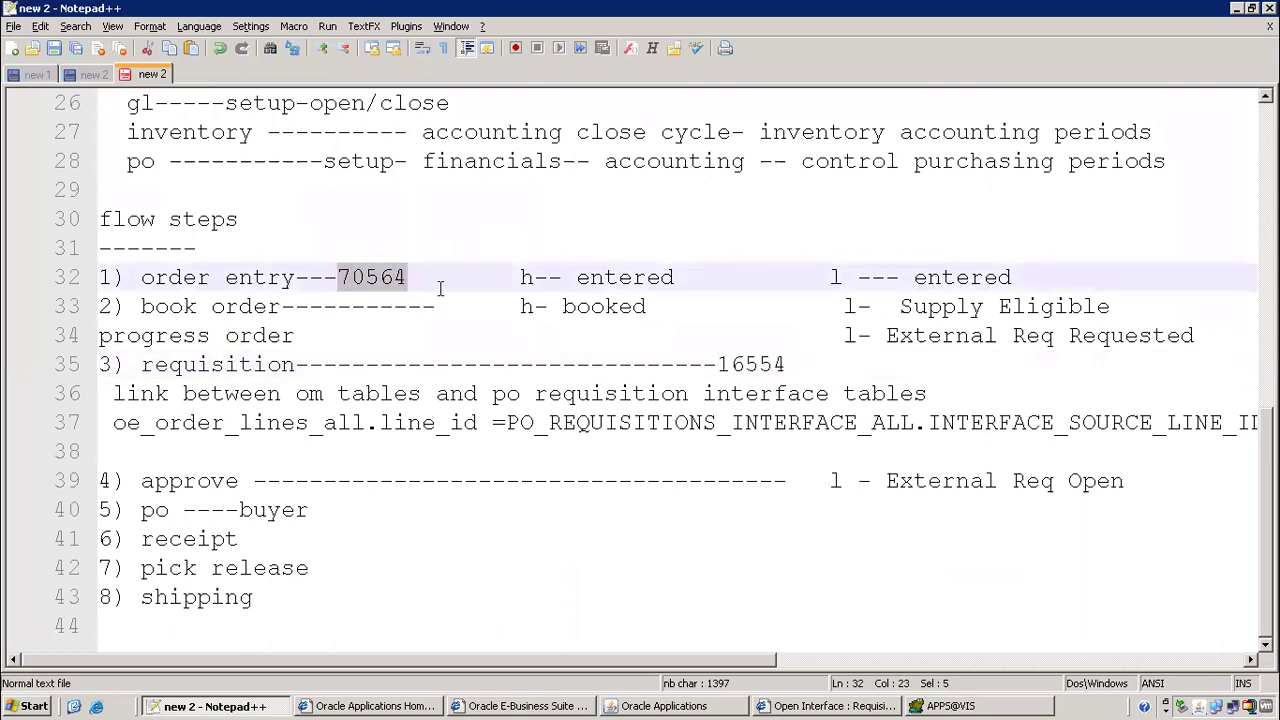
pyautogui.hotkey('ctrl', 'c')
pyautogui.hotkey('alt', 'Tab')
pyautogui.hotkey('ctrl', 'v')
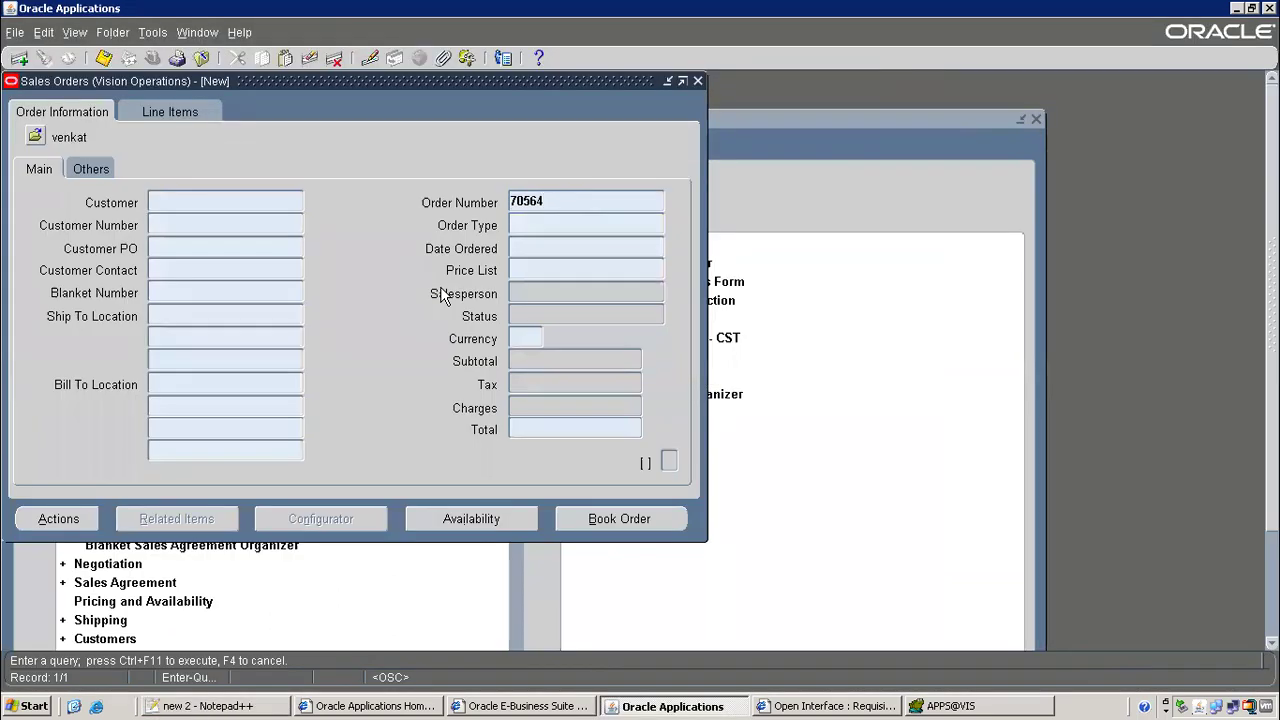
# Query order 70564 and review the Supply tab of line 1.1's reservation details
pyautogui.hotkey('ctrl', 'F11')
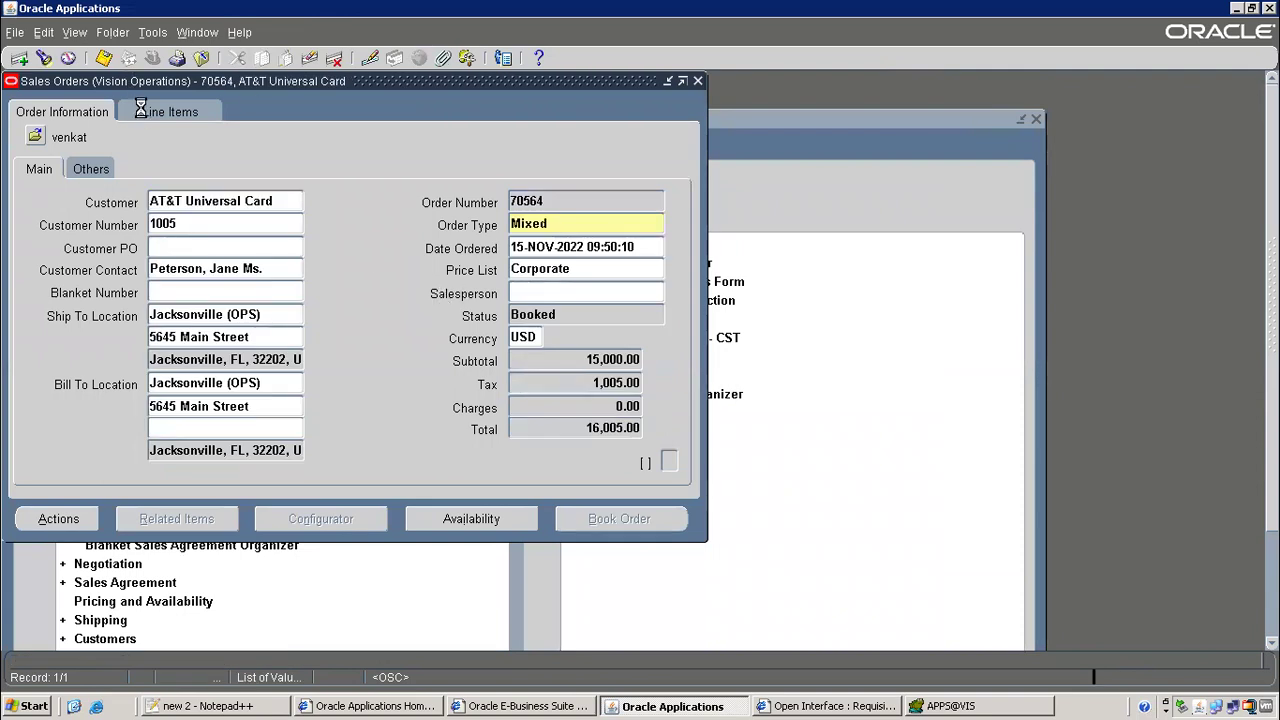
pyautogui.click(141, 111)
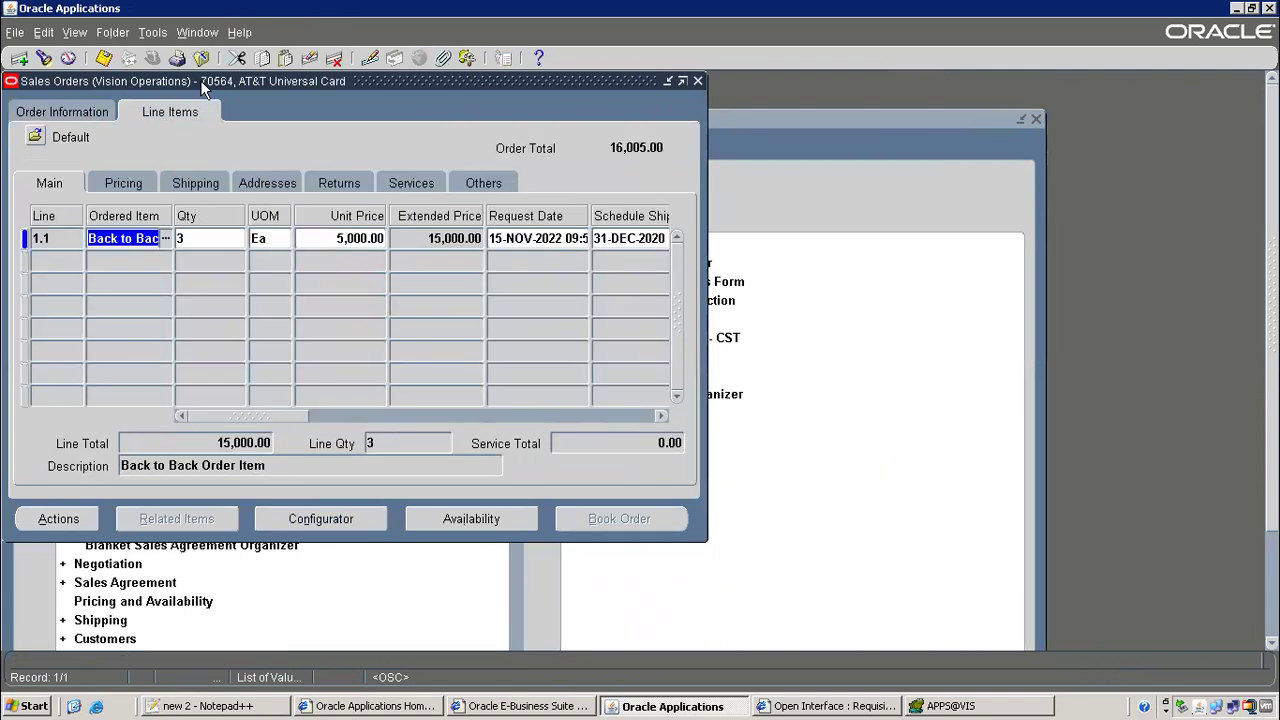
pyautogui.click(152, 32)
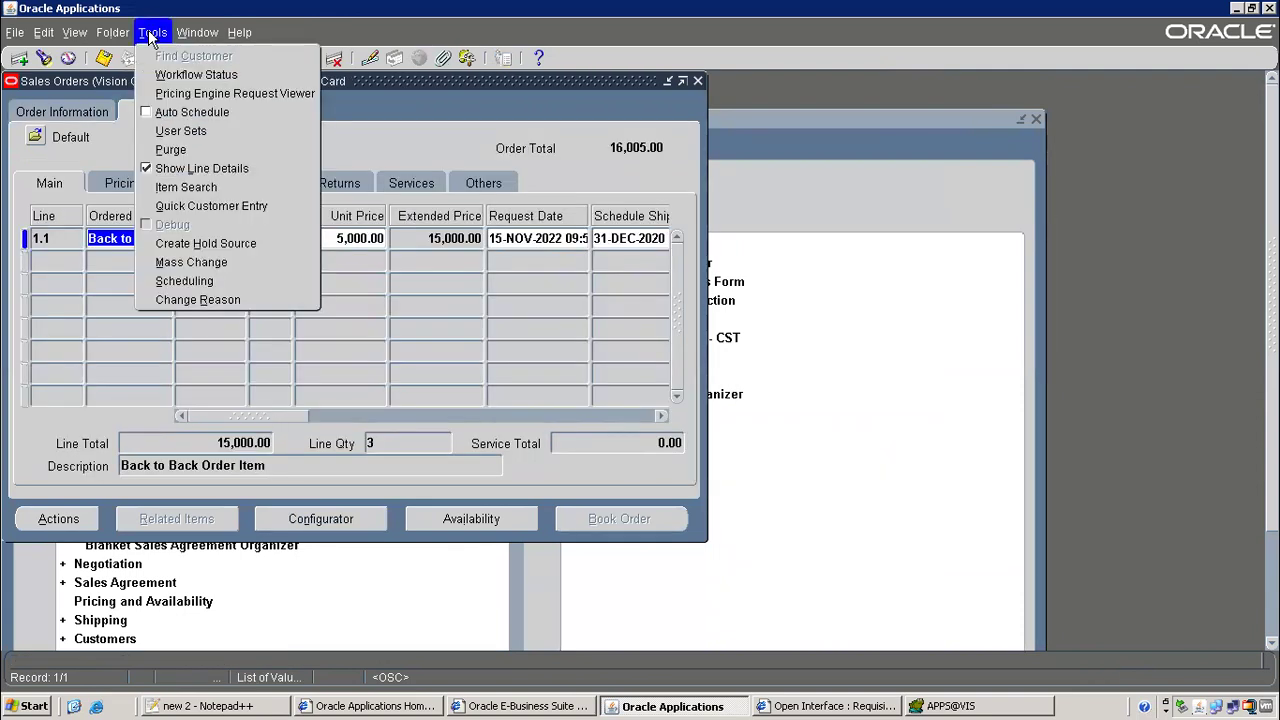
pyautogui.click(215, 281)
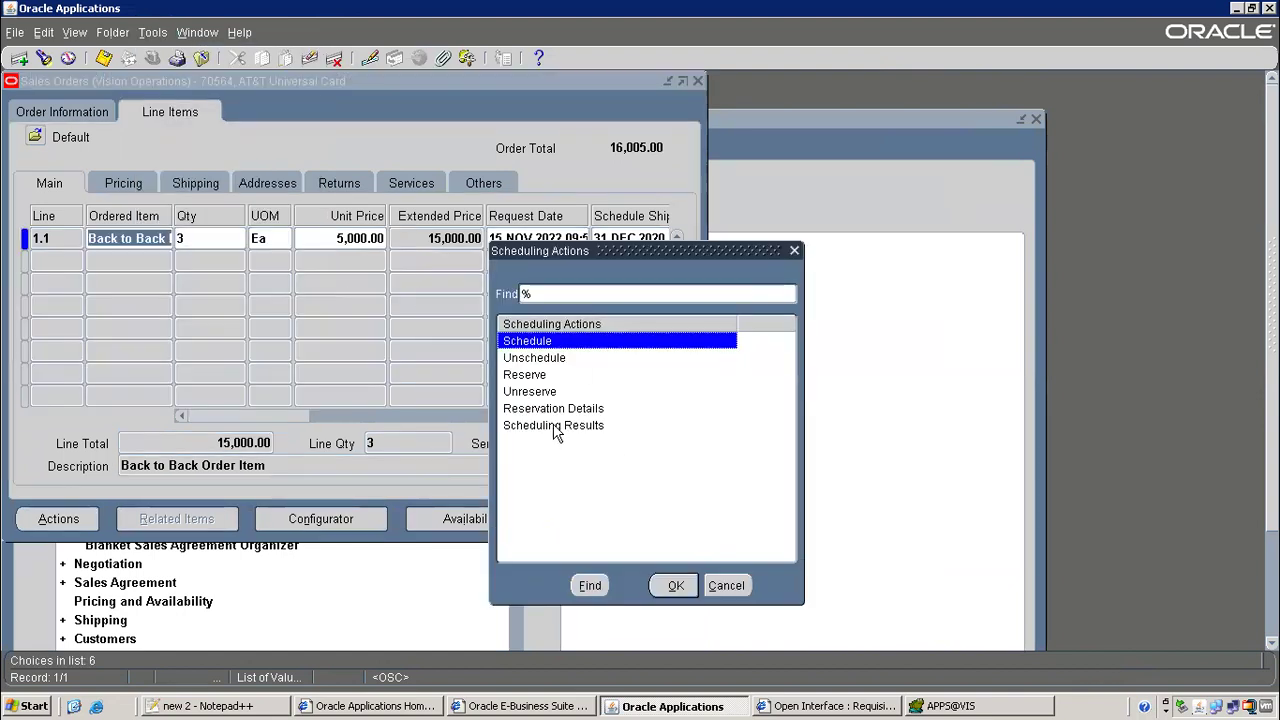
pyautogui.doubleClick(553, 408)
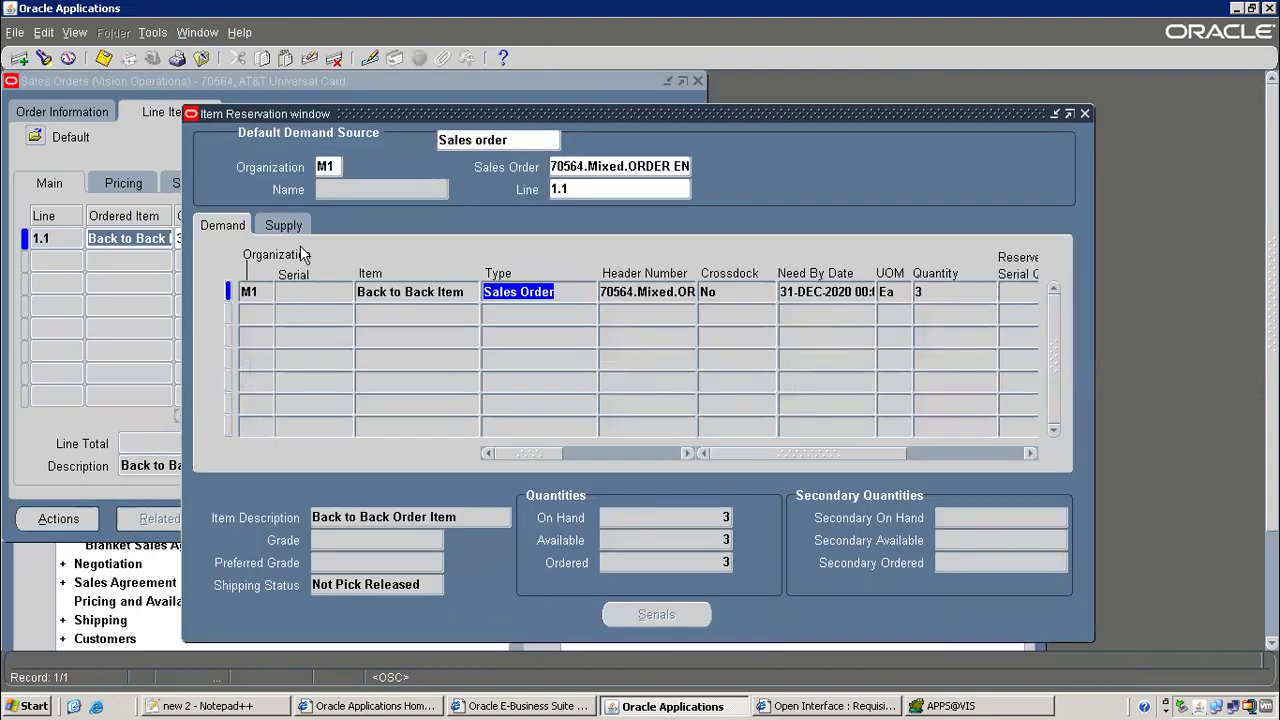
pyautogui.click(284, 226)
pyautogui.moveTo(518, 455); pyautogui.dragTo(665, 457)
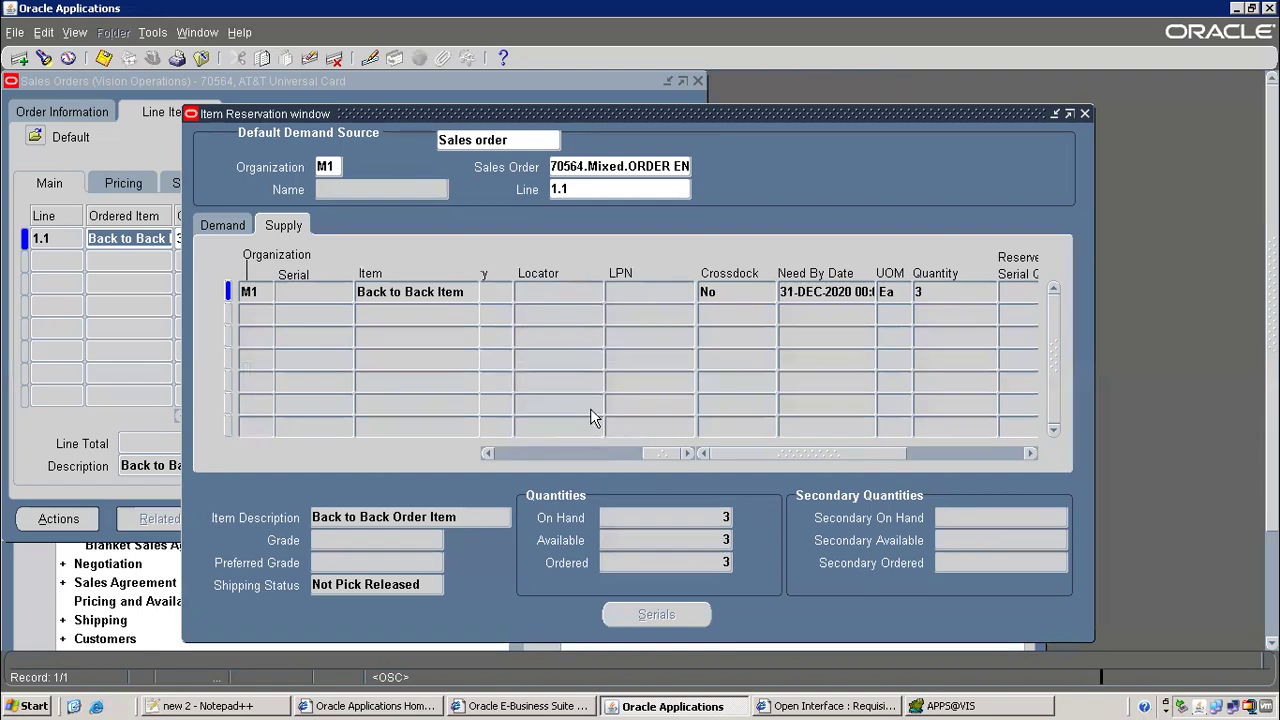
pyautogui.press('F4')
pyautogui.press('F4')
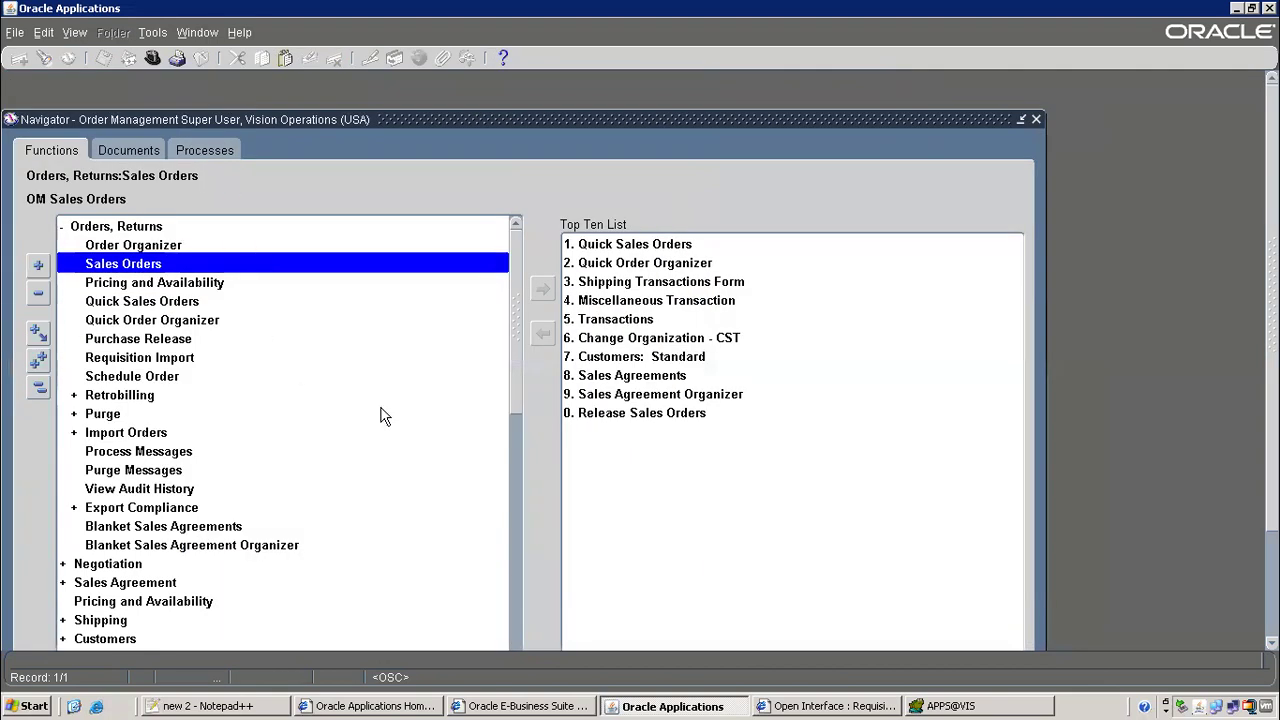
pyautogui.moveTo(519, 427); pyautogui.dragTo(503, 594)
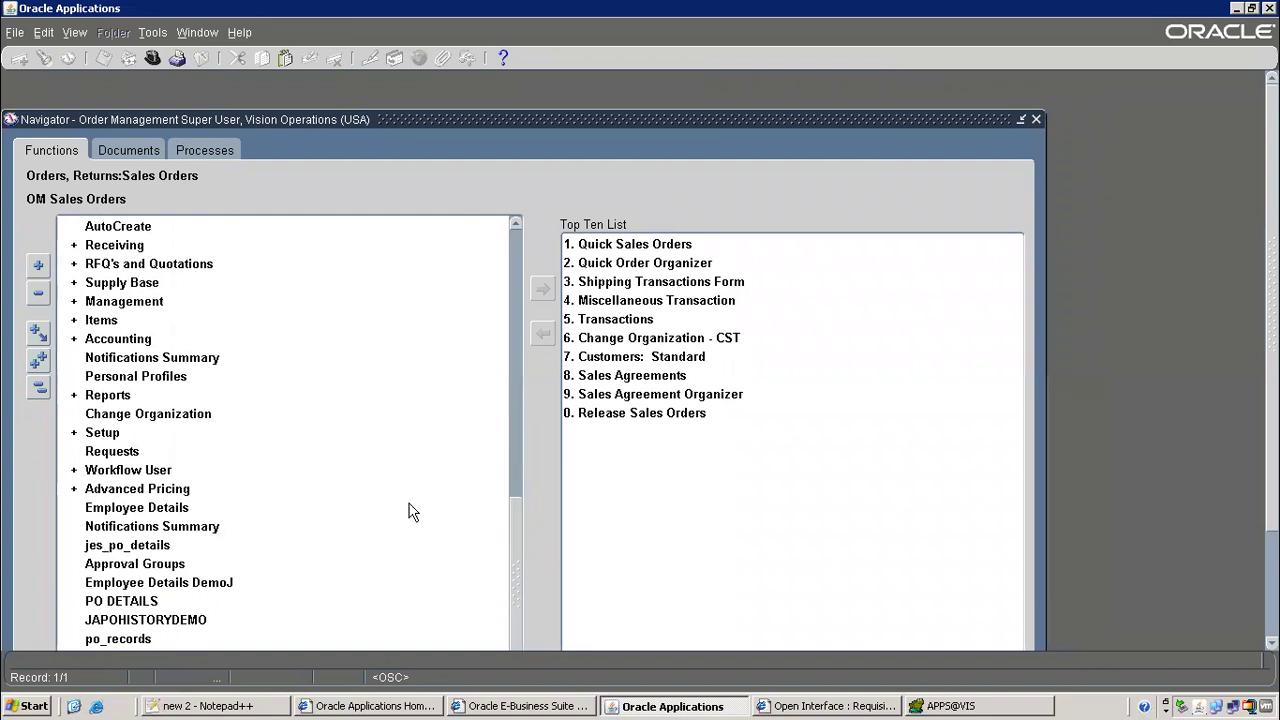
pyautogui.doubleClick(137, 227)
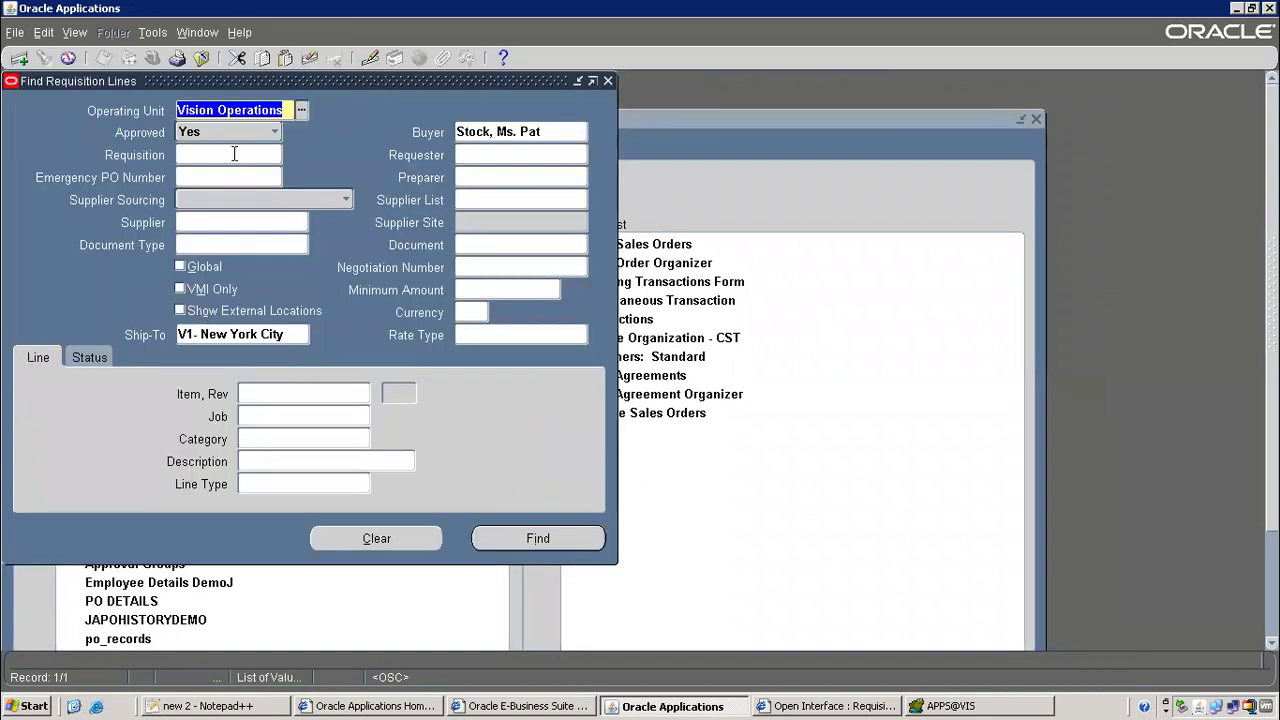
pyautogui.click(390, 540)
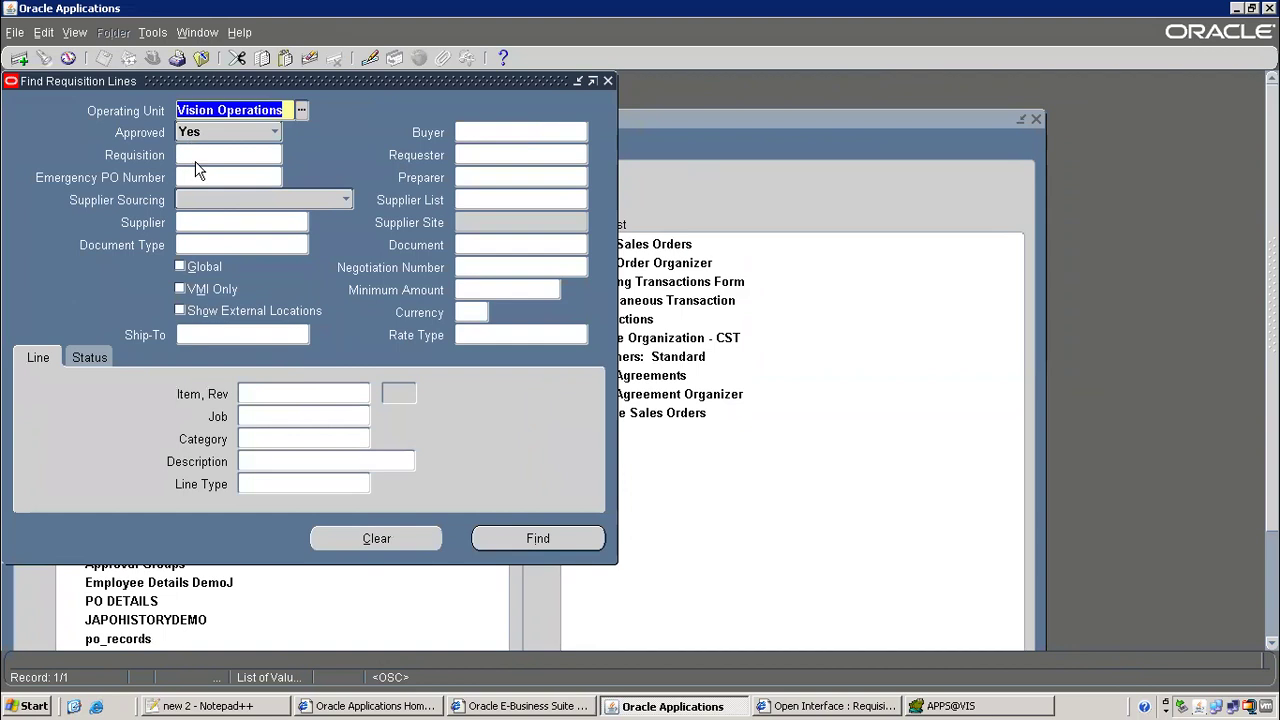
pyautogui.click(197, 160)
pyautogui.write('70564')
pyautogui.press('Tab')
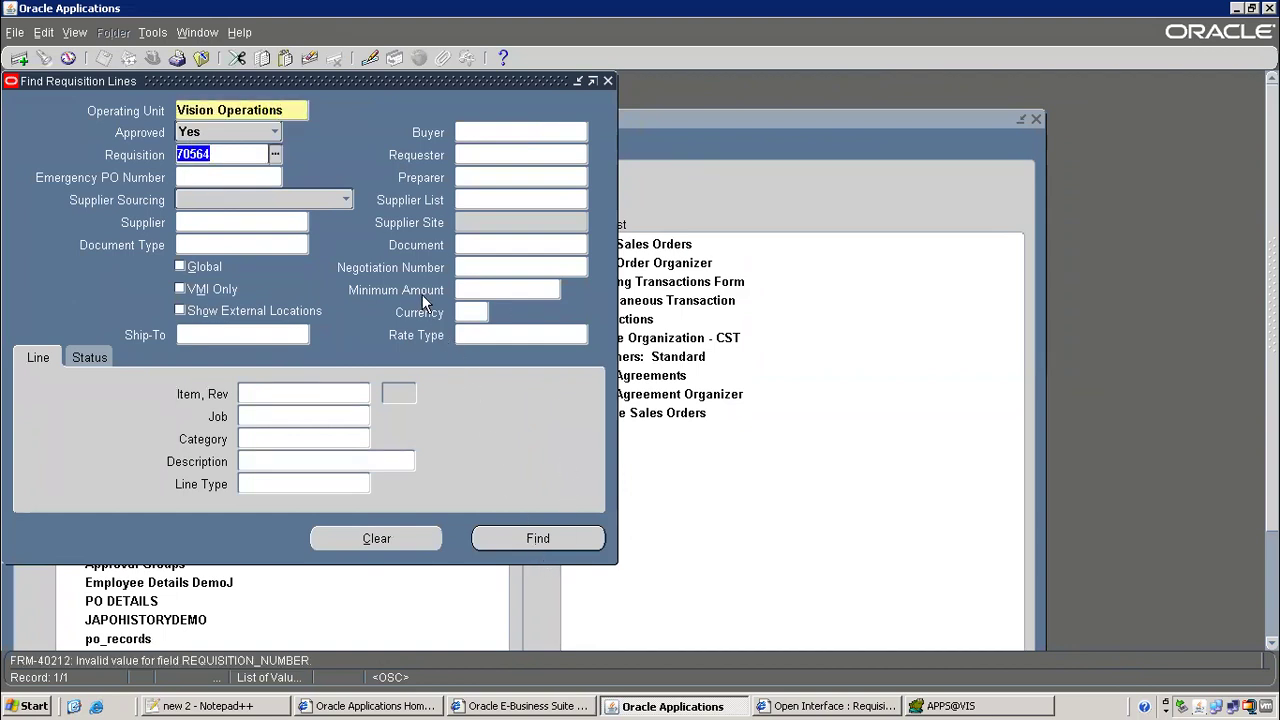
pyautogui.press('F4')
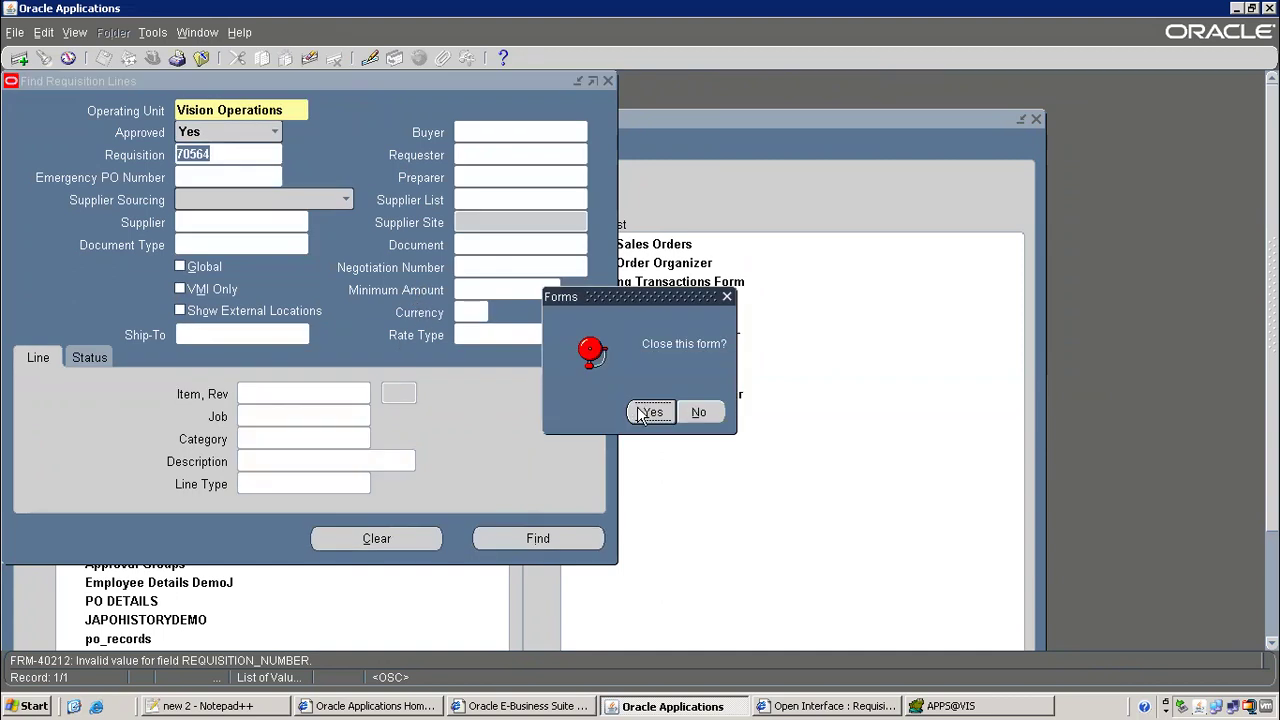
pyautogui.click(650, 412)
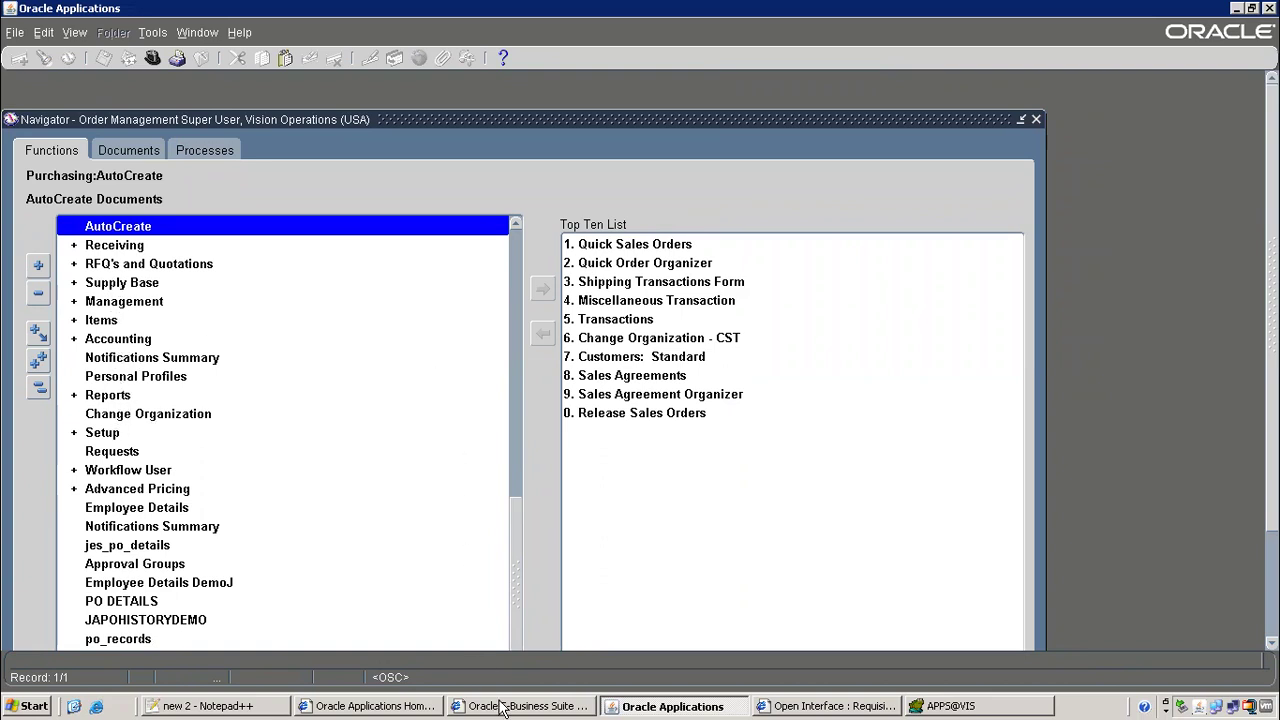
# Run 'select * from po_headers_all' in Toad's SQL editor
pyautogui.click(940, 706)
pyautogui.click(304, 191)
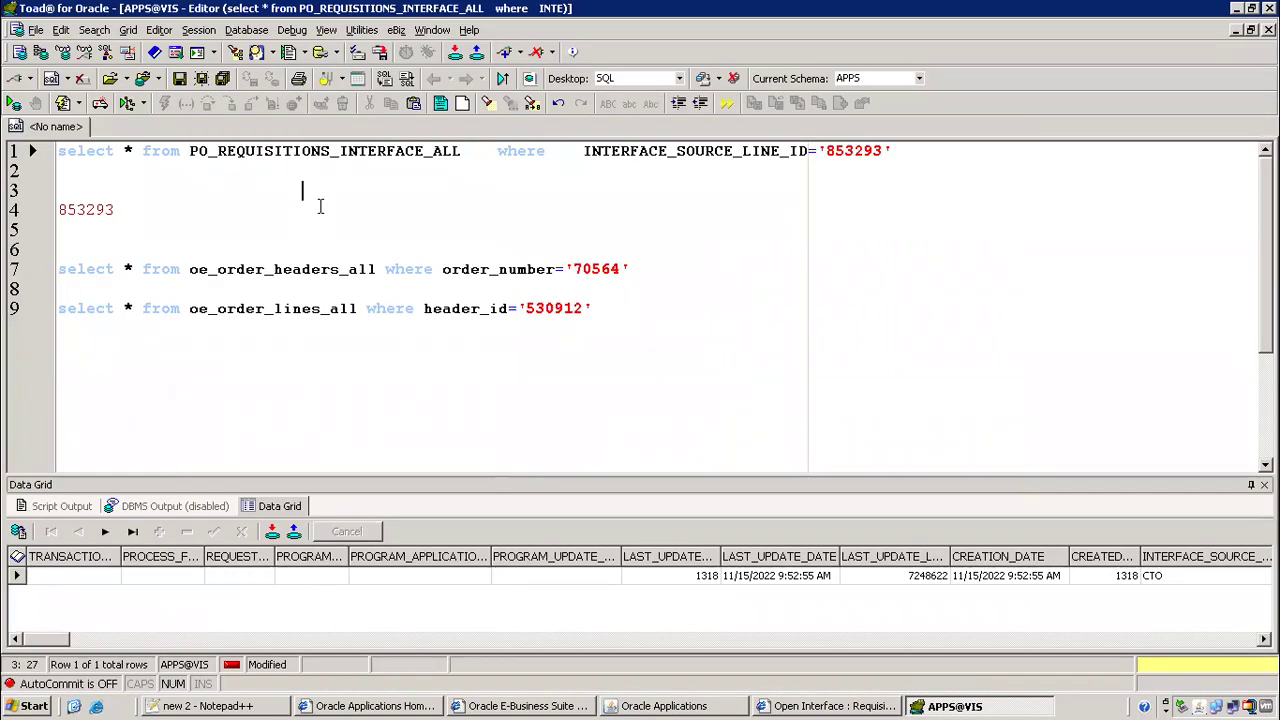
pyautogui.hotkey('ctrl', 'End')
pyautogui.press('Return')
pyautogui.press('Return')
pyautogui.write('select * from p')
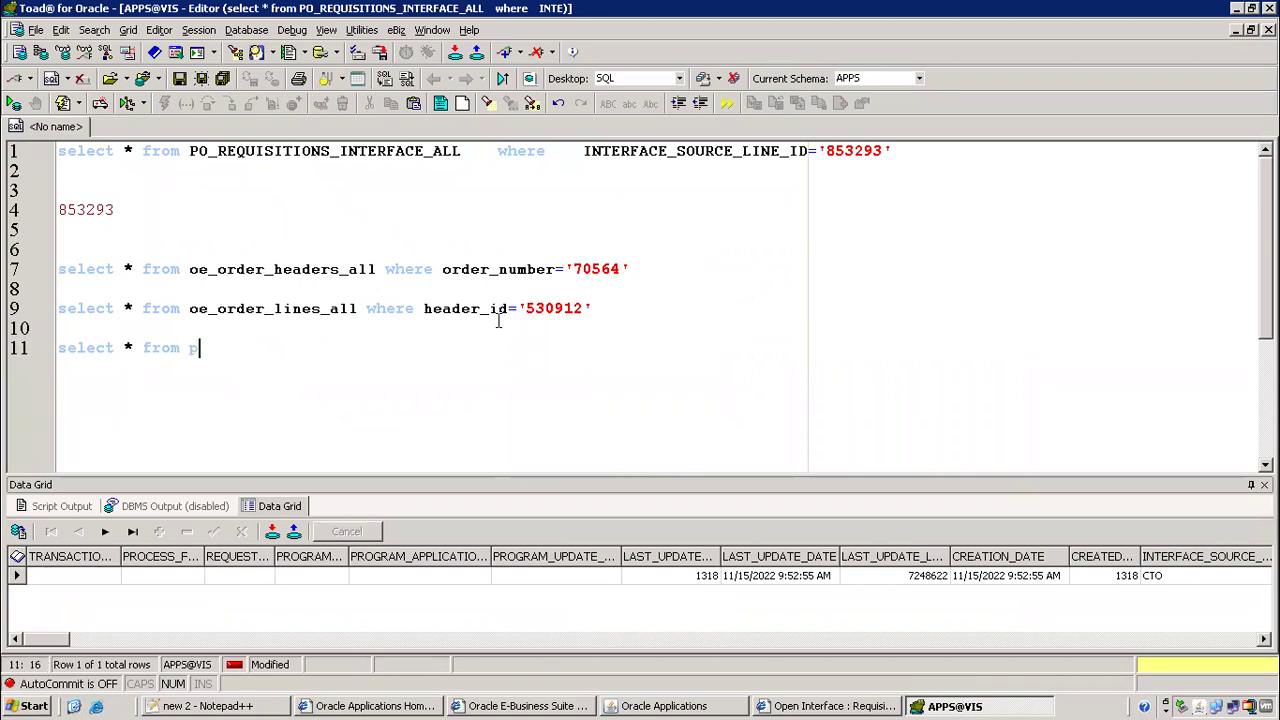
pyautogui.write('o_headers_all')
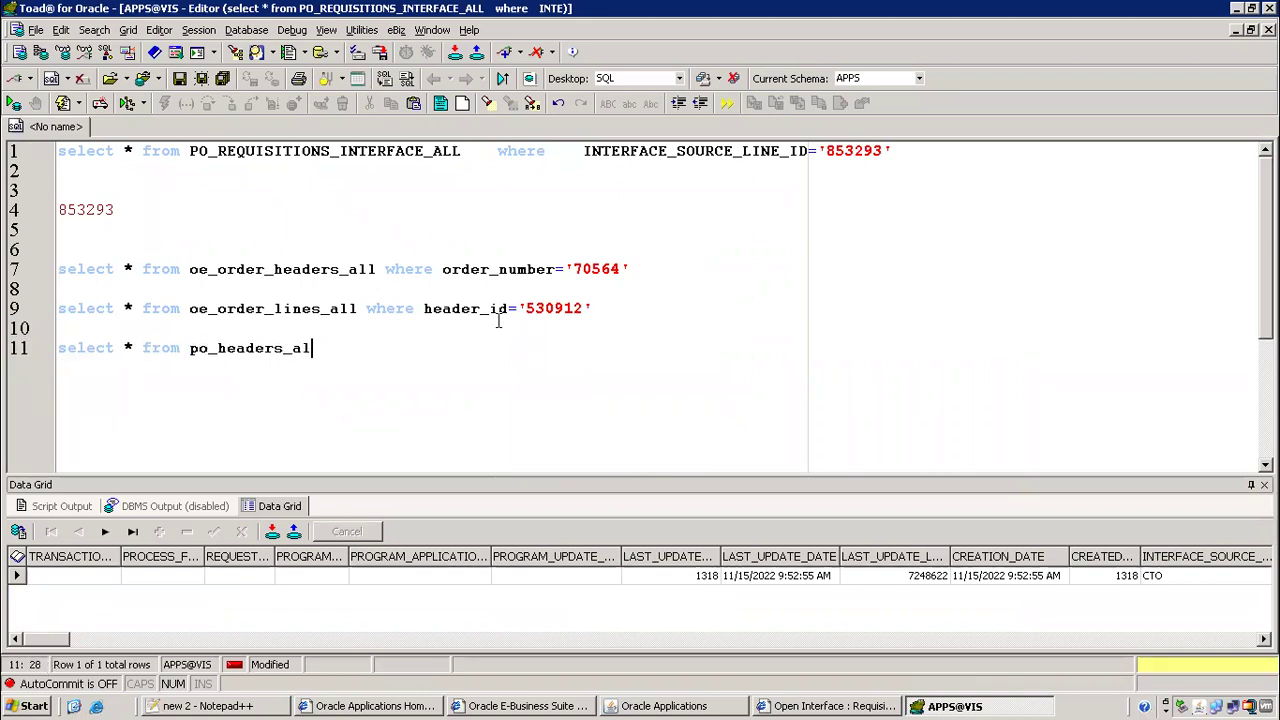
pyautogui.press('F9')
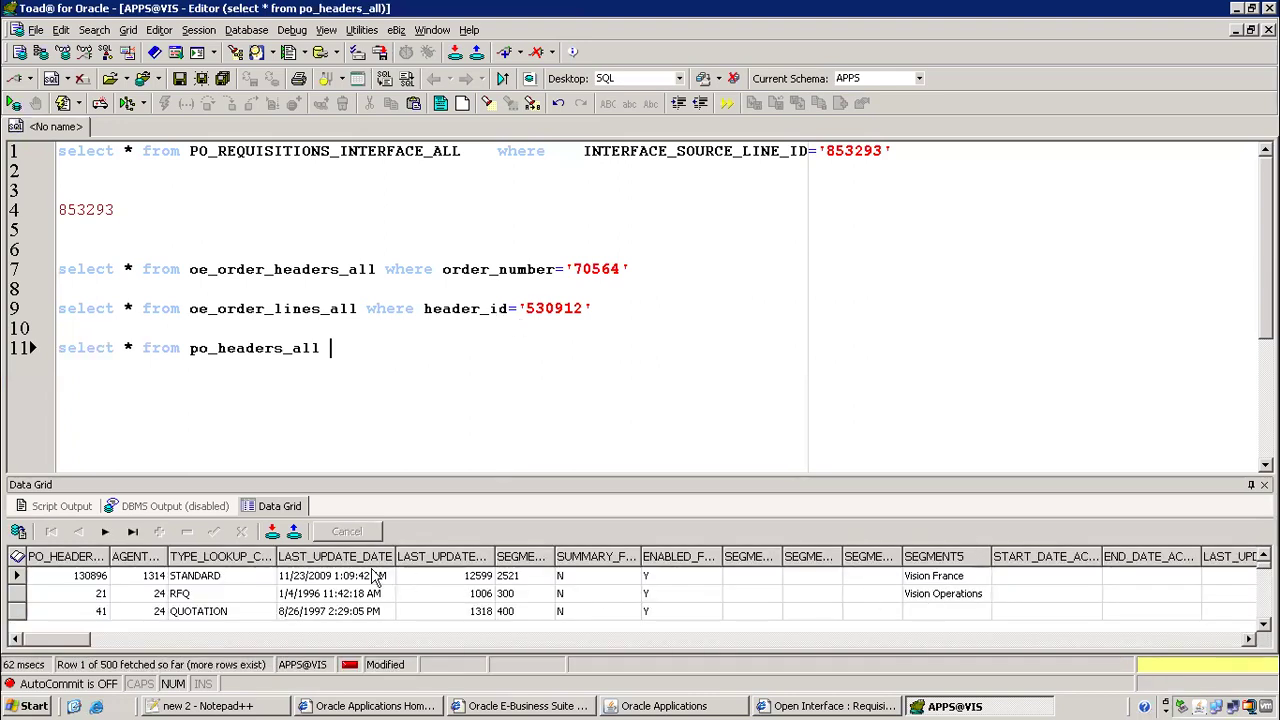
# Sort by LAST_UPDATE_DATE descending and select PO number 6862 in the top row
pyautogui.click(357, 558)
pyautogui.click(555, 385)
pyautogui.click(669, 411)
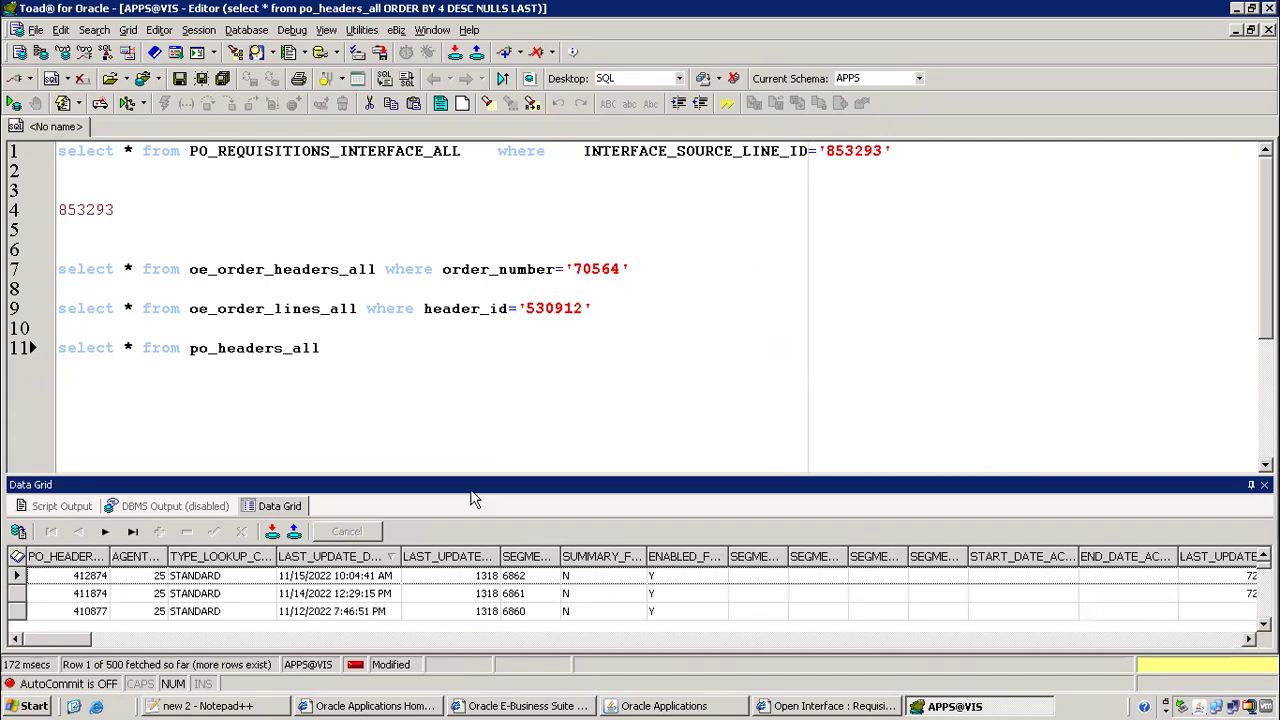
pyautogui.click(324, 579)
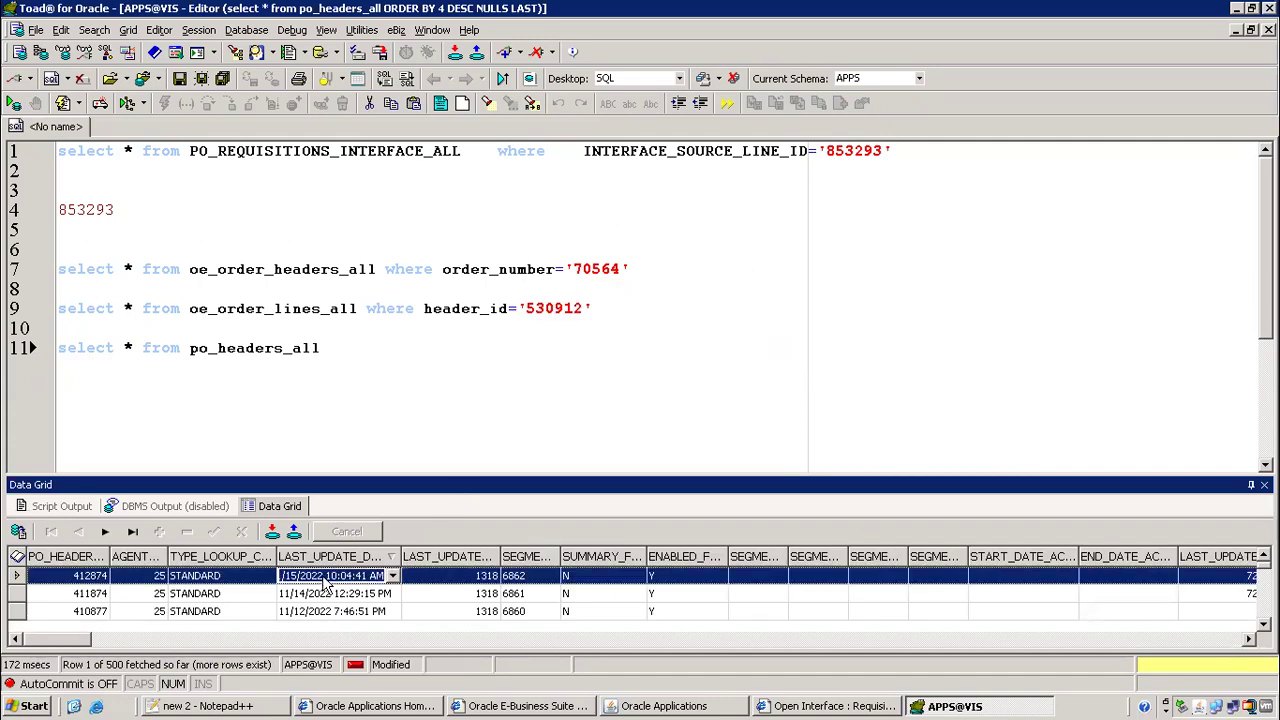
pyautogui.click(526, 578)
pyautogui.hotkey('ctrl', 'c')
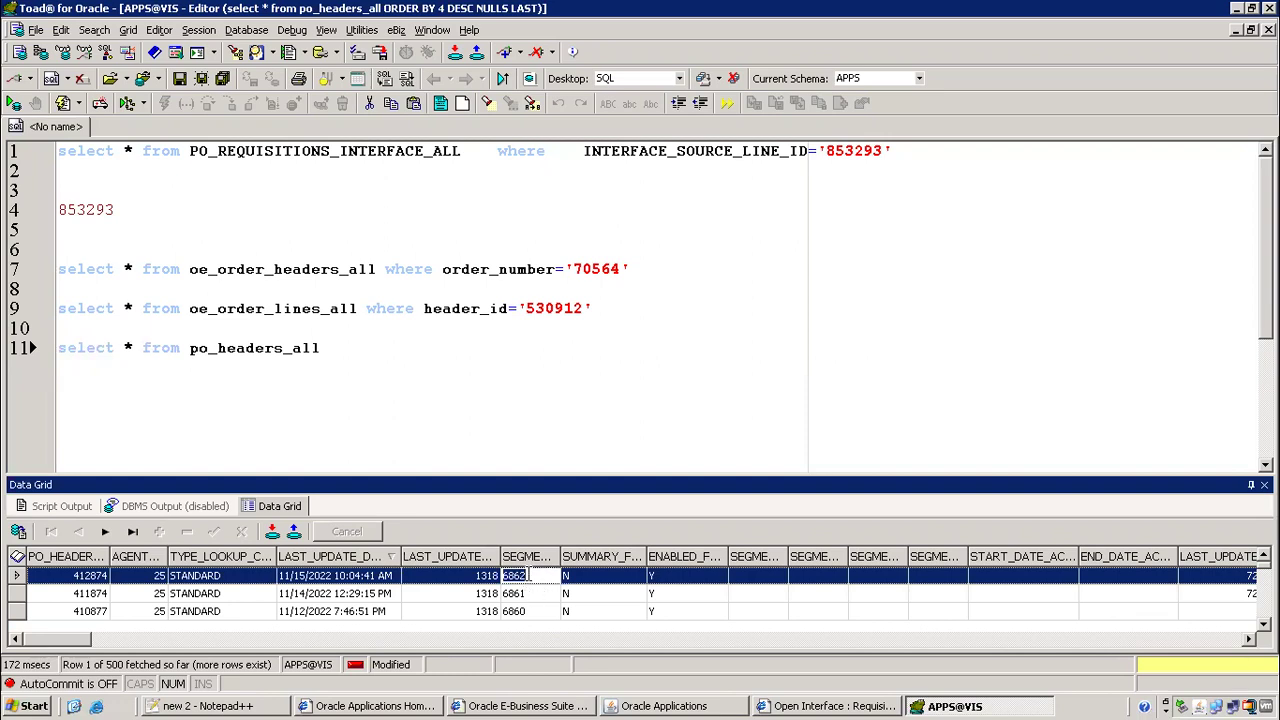
pyautogui.hotkey('alt', 'Tab')
pyautogui.hotkey('alt', 'Tab')
pyautogui.press('Tab')
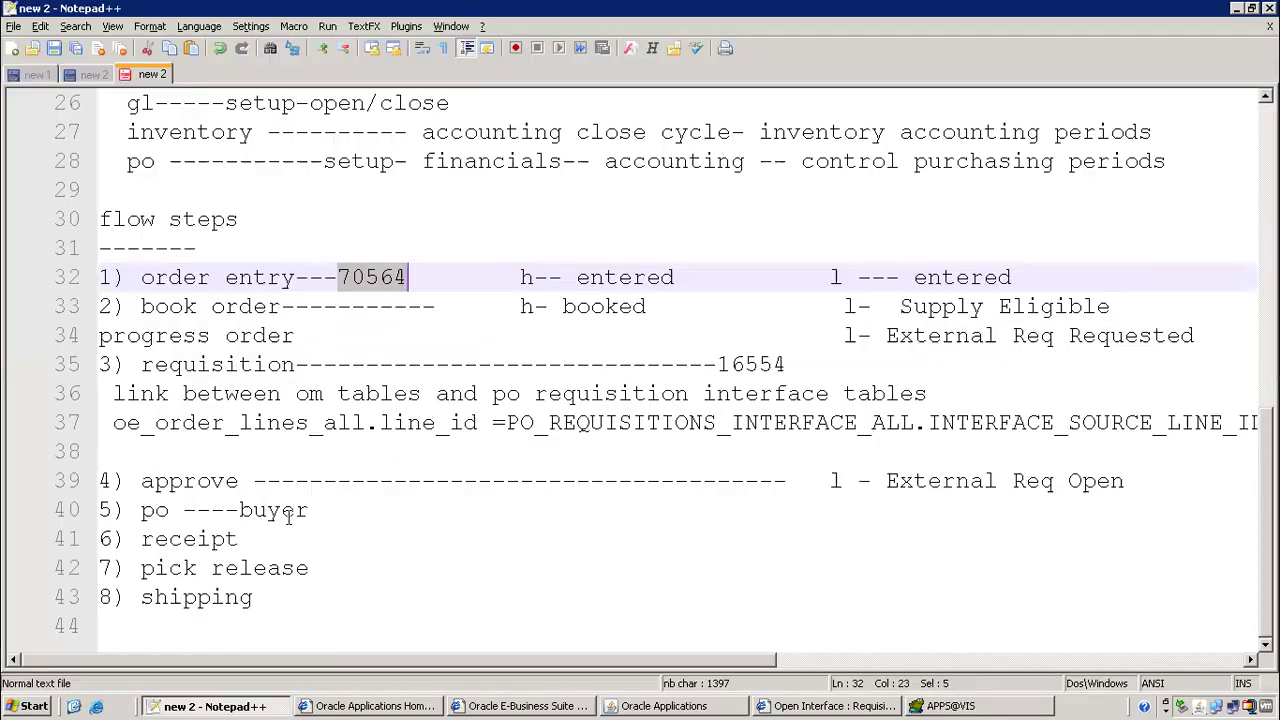
# Record PO 6862 after 'buyer' on line 40, preceded by a dashed separator
pyautogui.click(330, 508)
pyautogui.write('----------------------------------')
pyautogui.hotkey('ctrl', 'v')
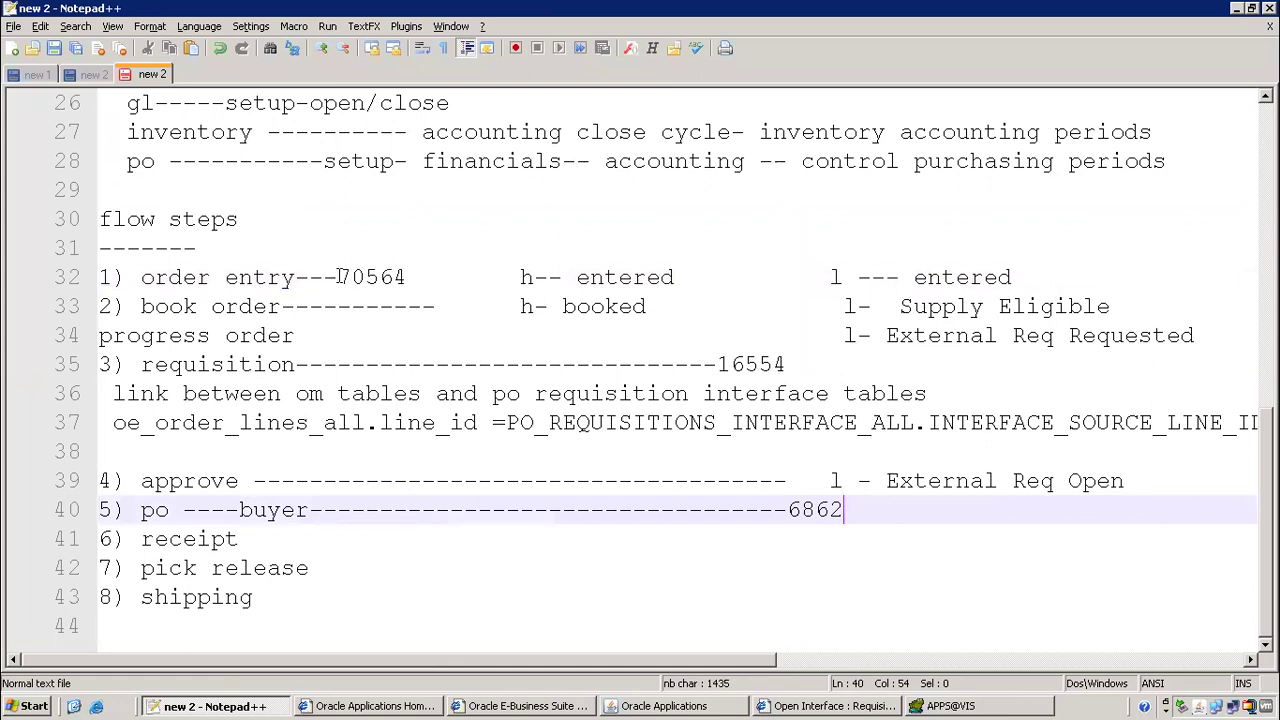
pyautogui.moveTo(338, 277); pyautogui.dragTo(407, 280)
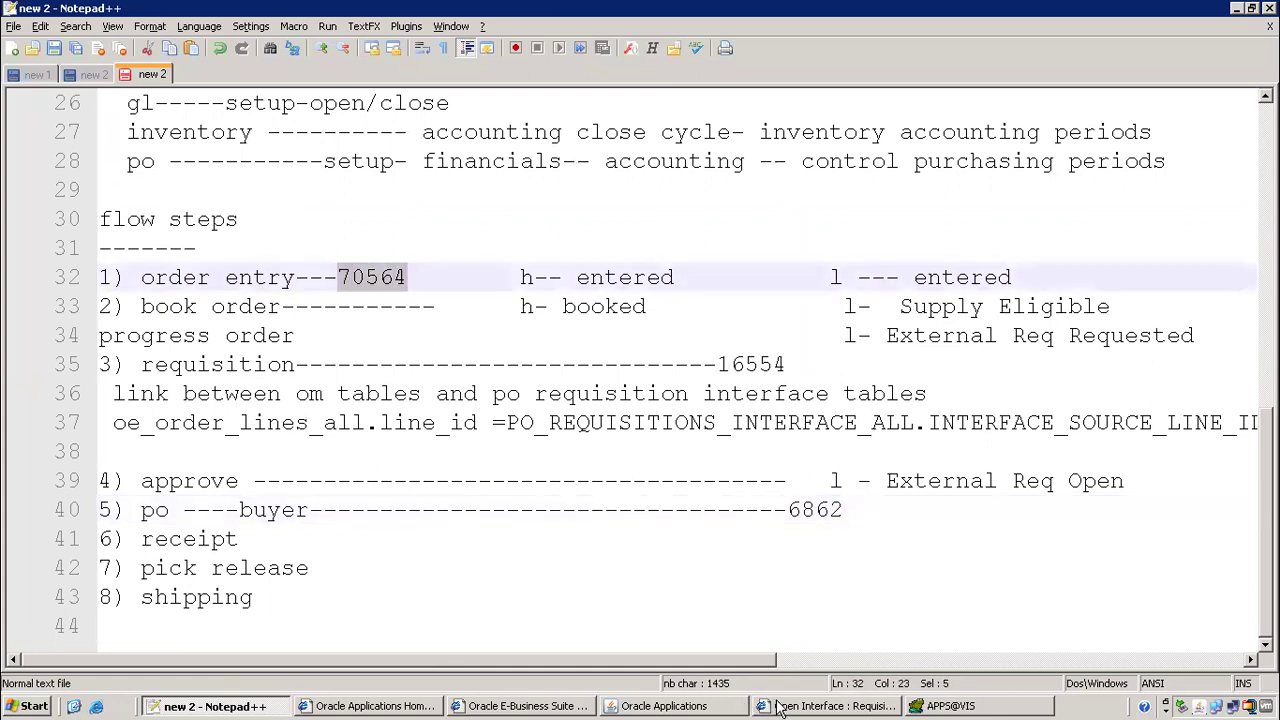
pyautogui.click(665, 706)
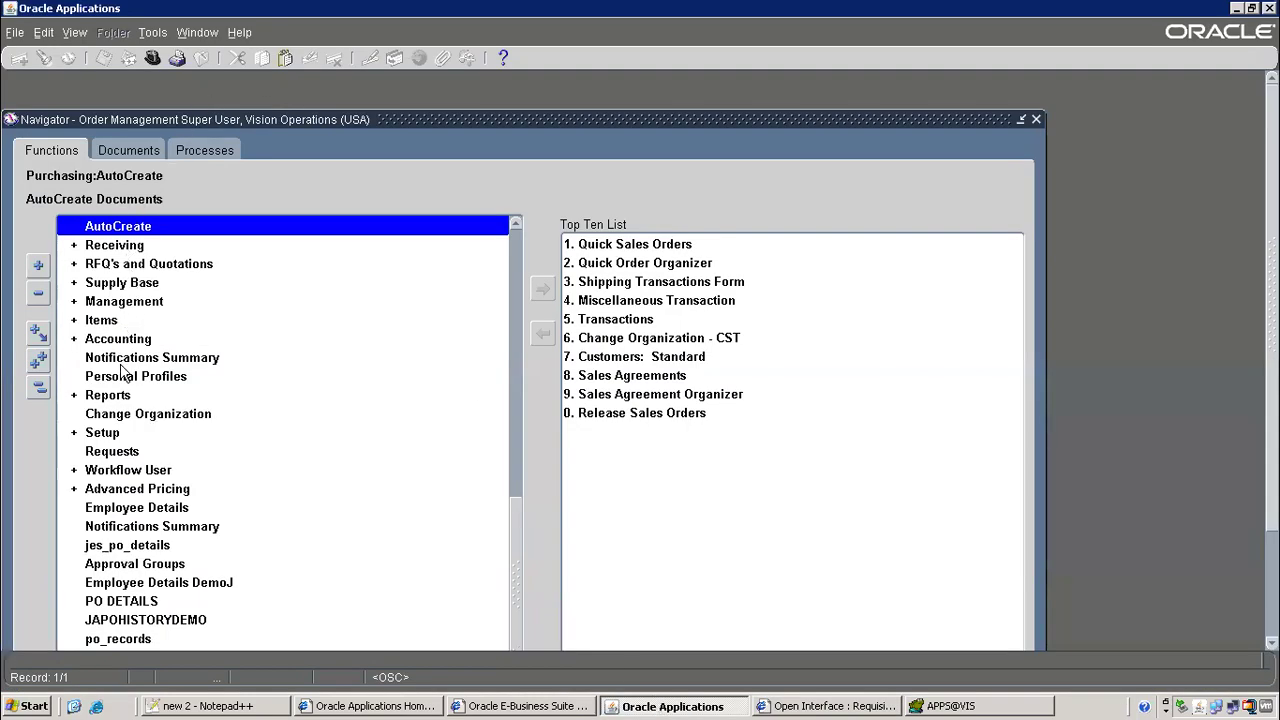
# Open the Purchase Orders form from the Purchasing Navigator
pyautogui.moveTo(508, 512); pyautogui.dragTo(509, 226)
pyautogui.moveTo(516, 530); pyautogui.dragTo(517, 453)
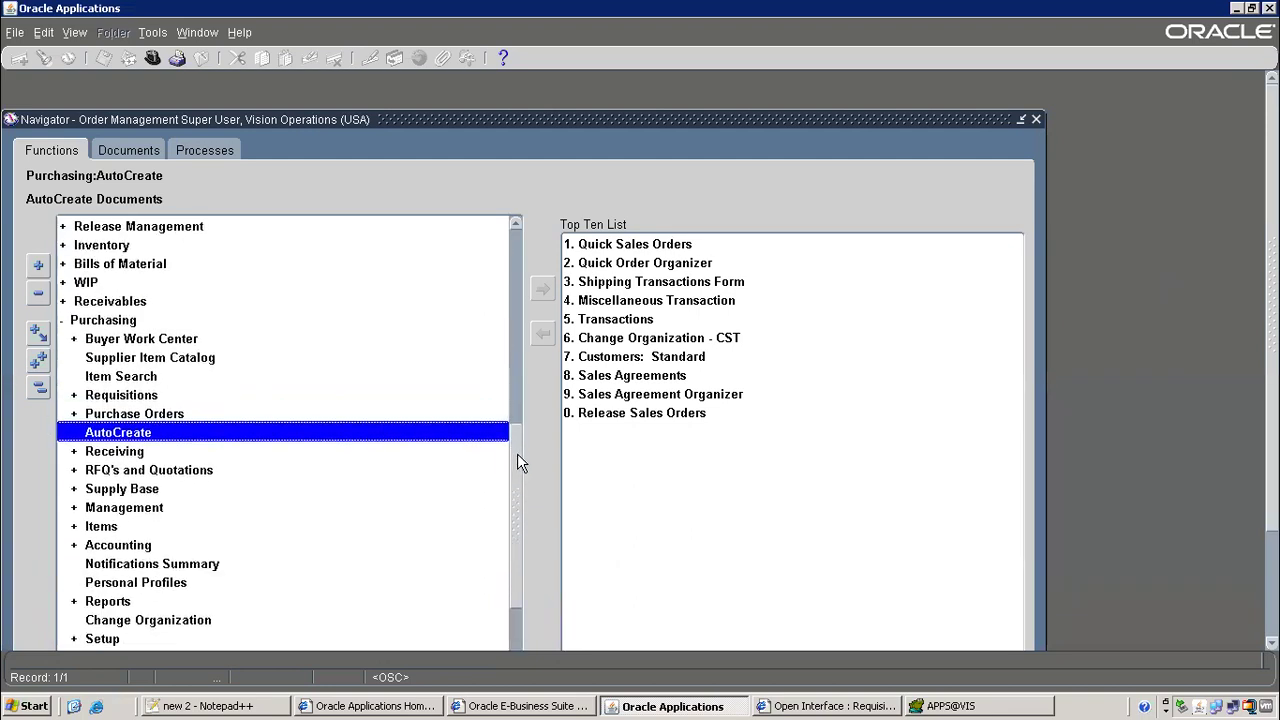
pyautogui.click(103, 418)
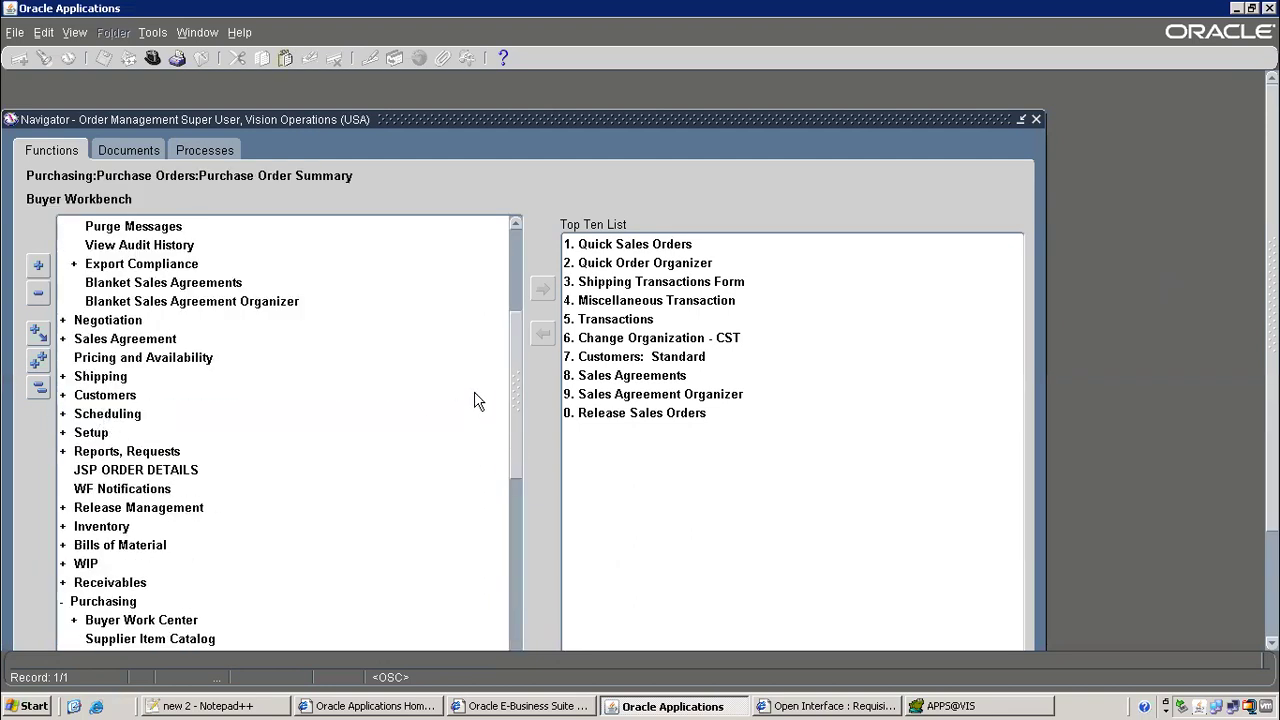
pyautogui.moveTo(519, 313); pyautogui.dragTo(530, 429)
pyautogui.click(130, 490)
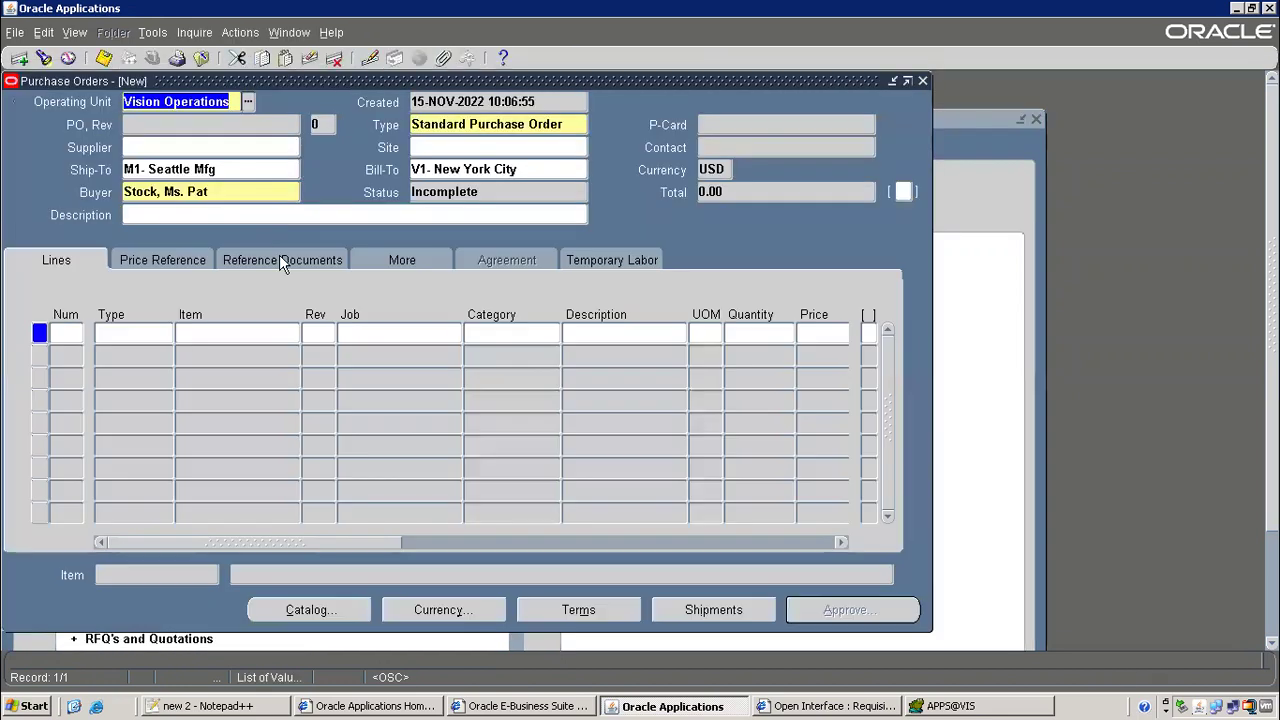
# Query purchase order 6862, replacing the mistaken 70564 with the number copied from the notes
pyautogui.press('F11')
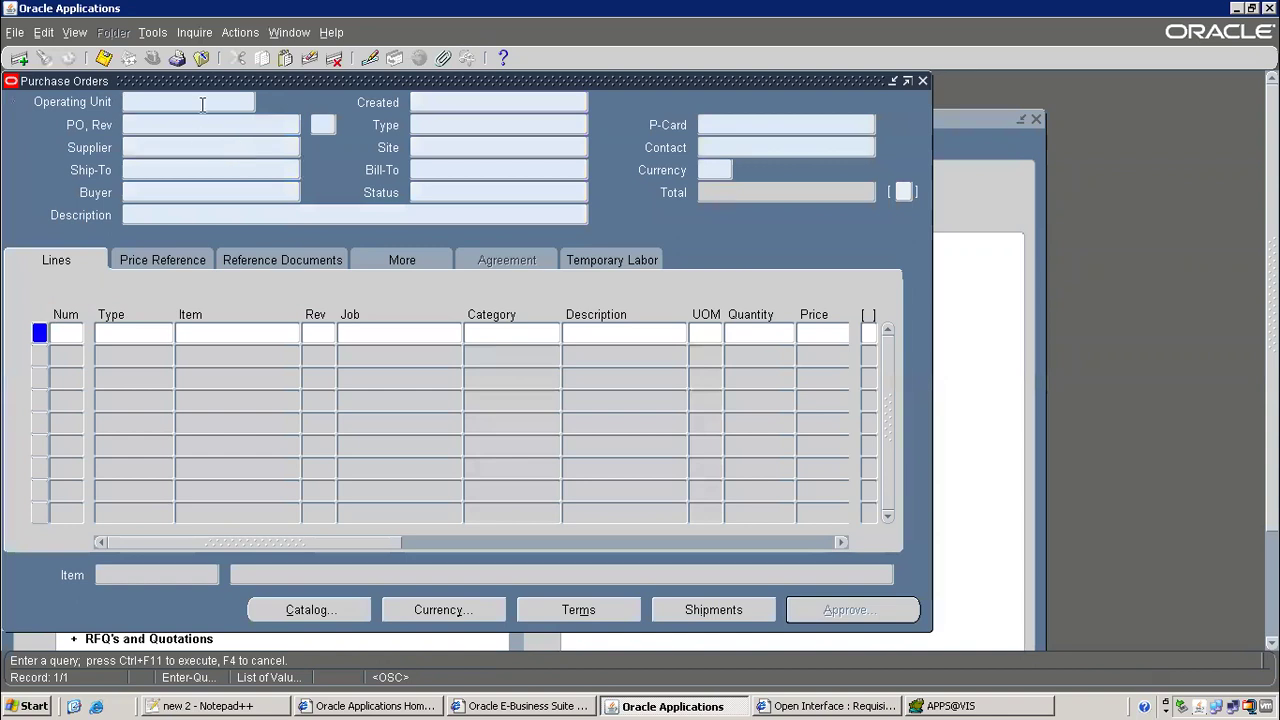
pyautogui.click(193, 123)
pyautogui.write('70564')
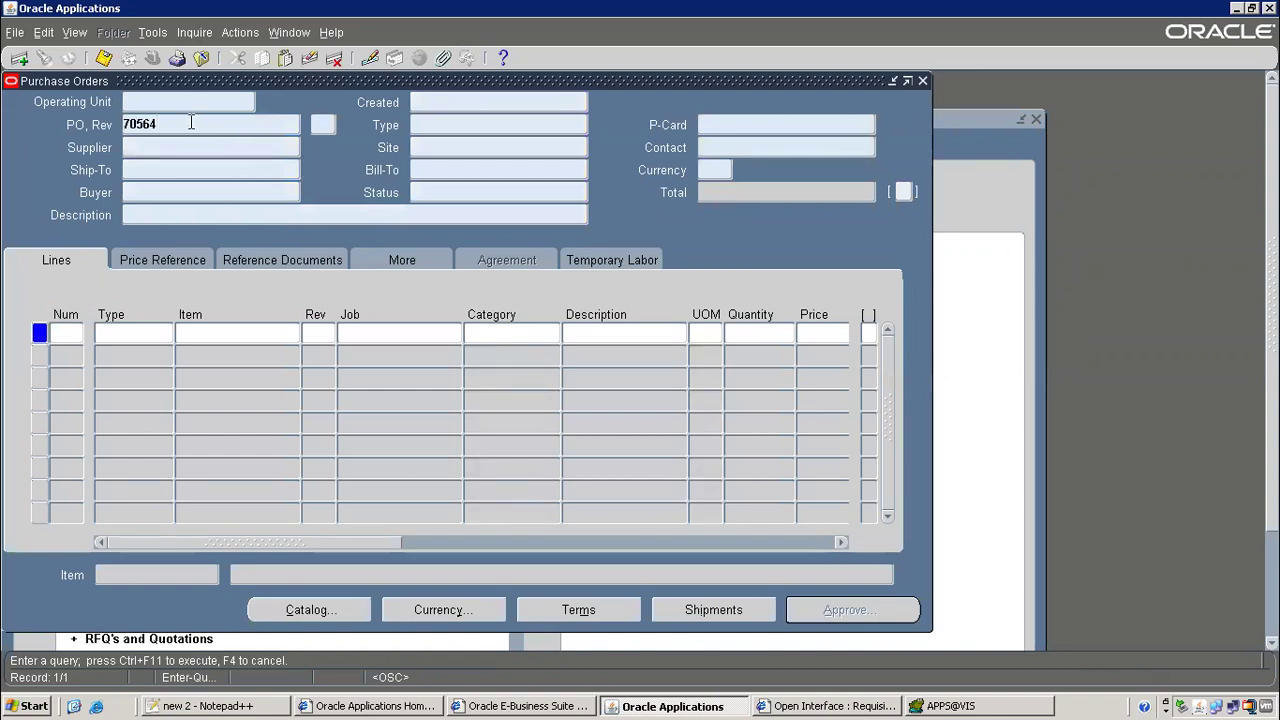
pyautogui.hotkey('shift', 'Home')
pyautogui.hotkey('ctrl', 'x')
pyautogui.hotkey('alt', 'Tab')
pyautogui.hotkey('alt', 'Tab')
pyautogui.moveTo(789, 510); pyautogui.dragTo(845, 510)
pyautogui.hotkey('ctrl', 'c')
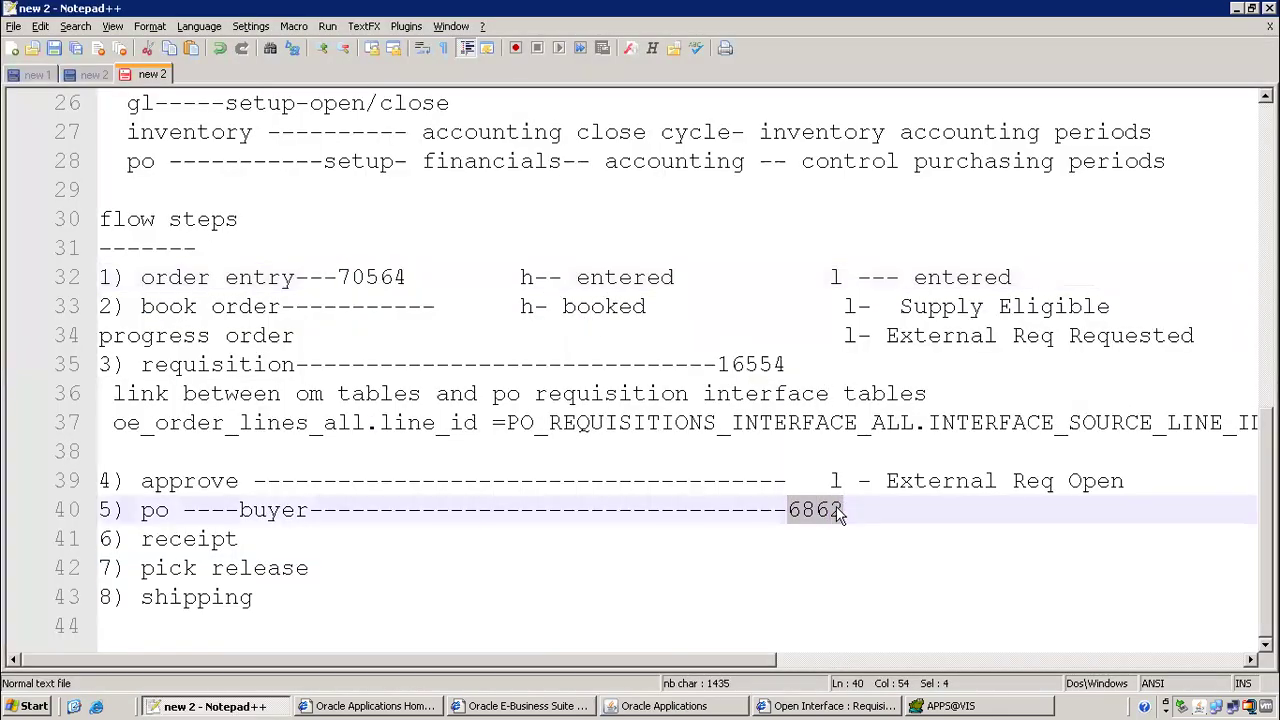
pyautogui.hotkey('alt', 'Tab')
pyautogui.hotkey('ctrl', 'v')
pyautogui.hotkey('ctrl', 'F11')
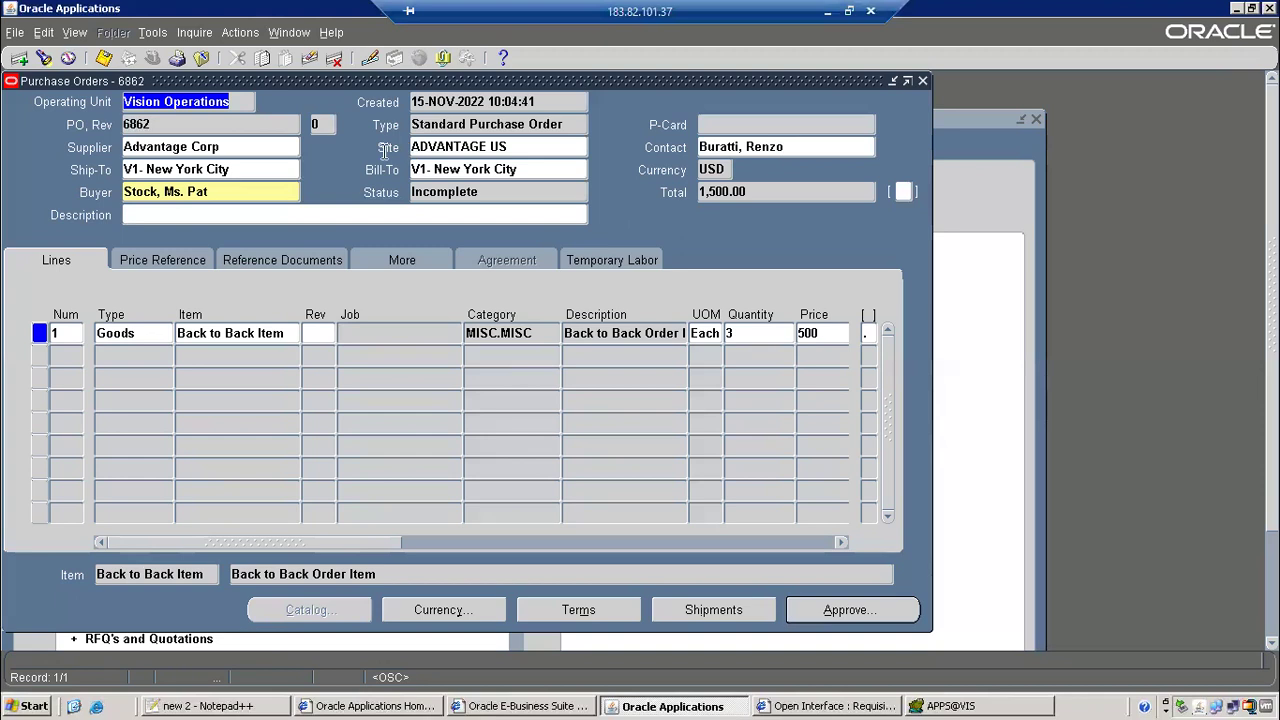
# Check the Ship-To, Bill-To and contact fields, then submit PO 6862 for approval
pyautogui.click(212, 168)
pyautogui.click(504, 170)
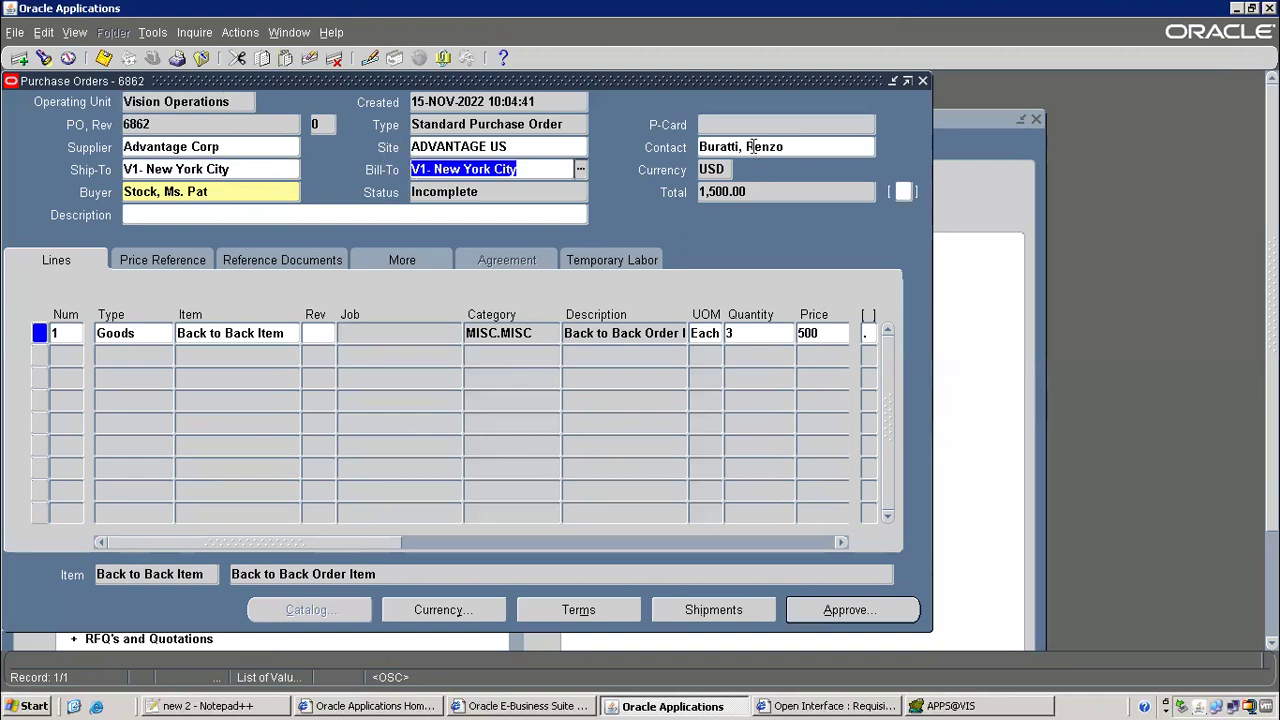
pyautogui.click(752, 146)
pyautogui.click(822, 610)
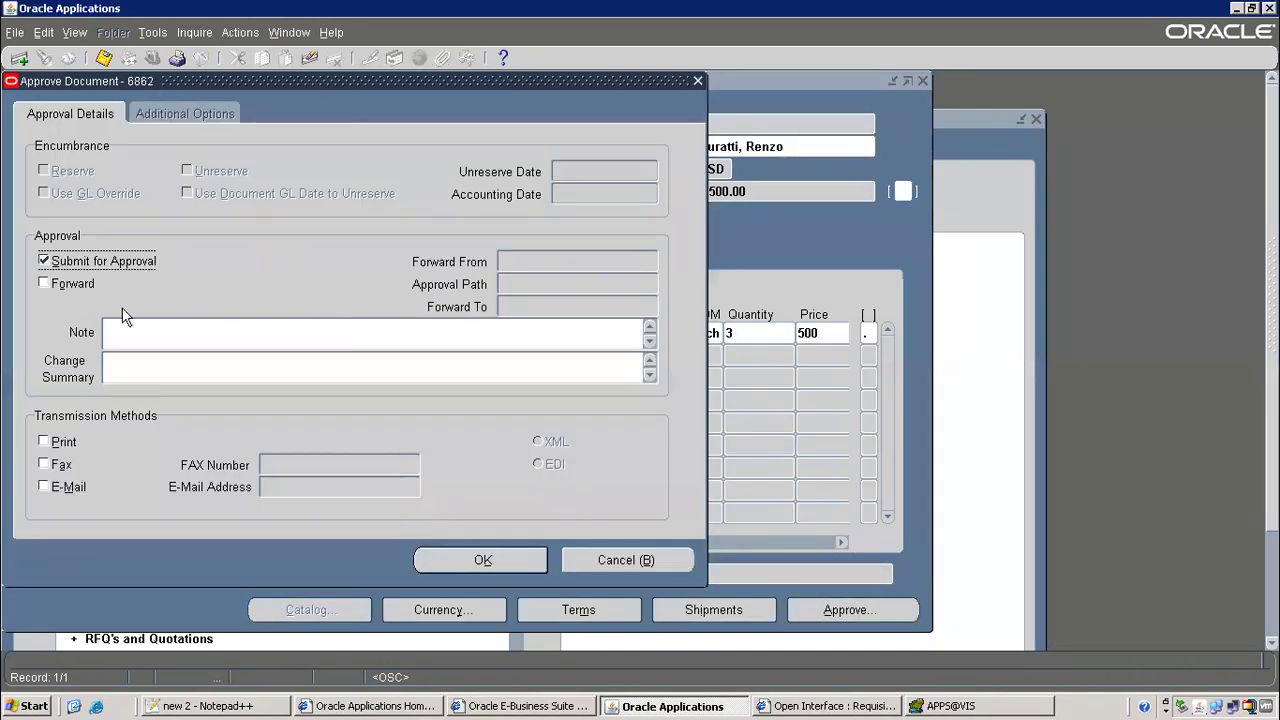
pyautogui.click(472, 562)
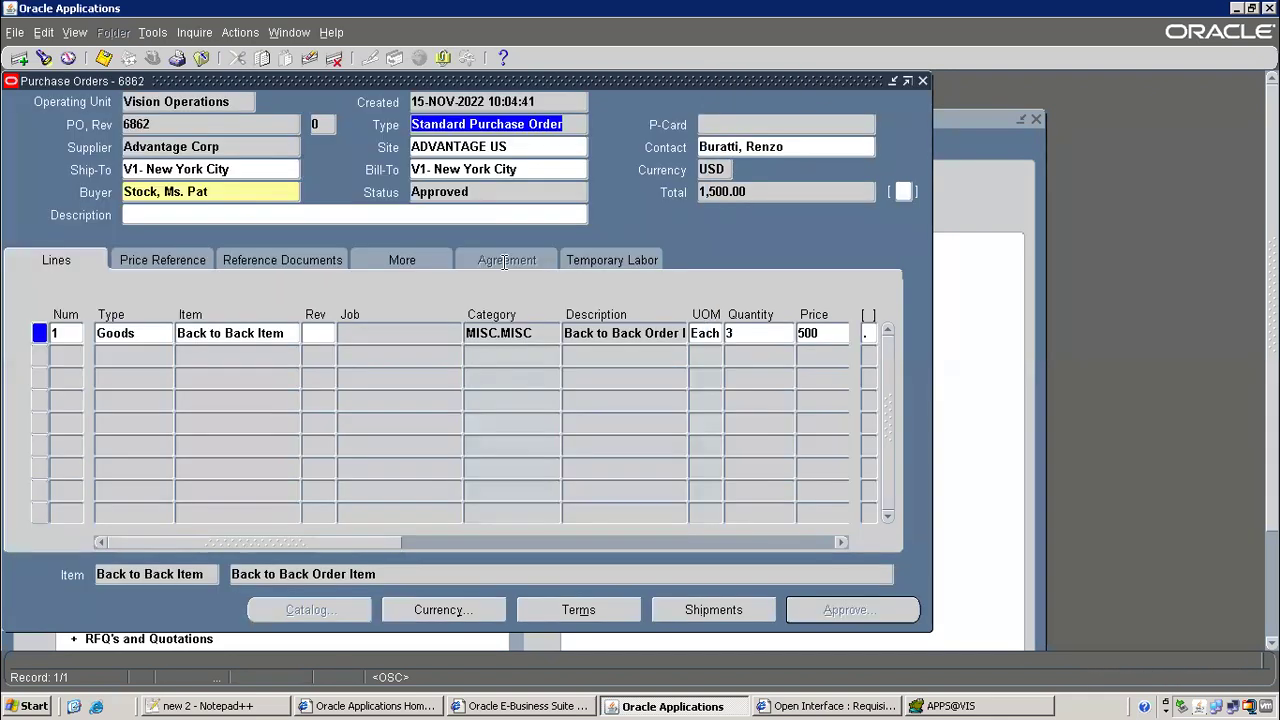
# Close the approved purchase order 6862 form
pyautogui.doubleClick(140, 122)
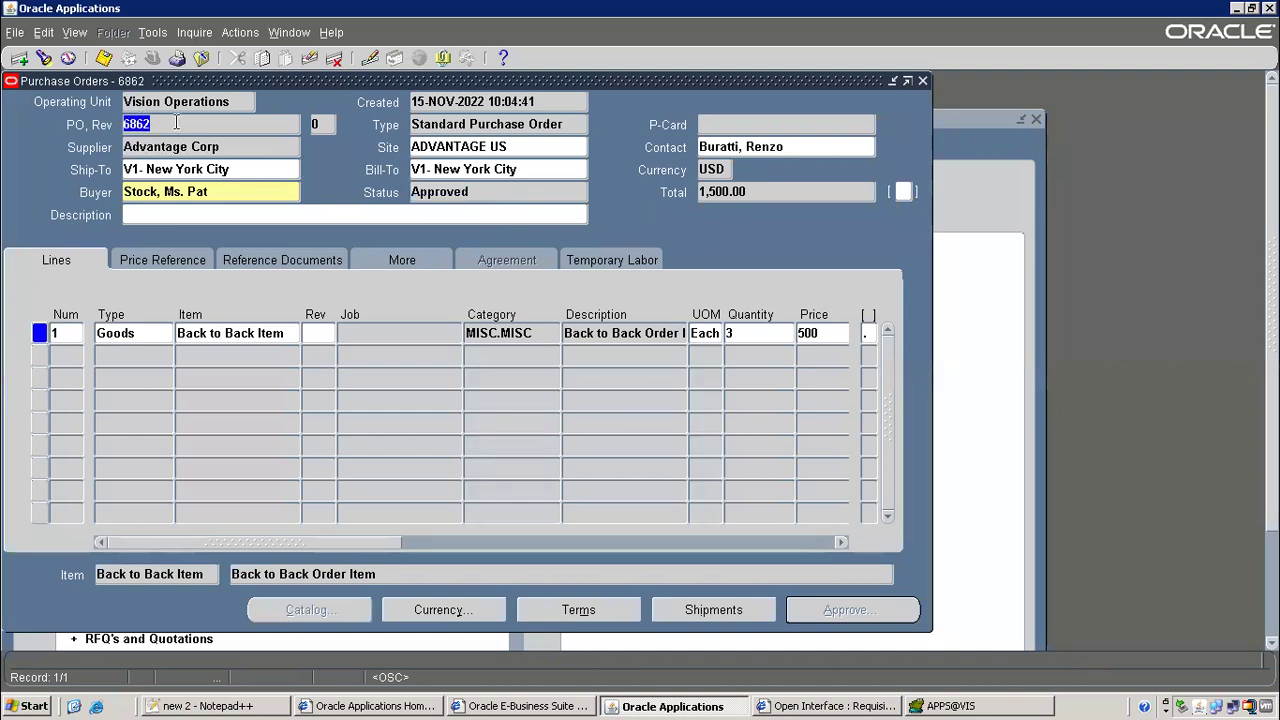
pyautogui.click(200, 57)
pyautogui.scroll(10, 340, 330)
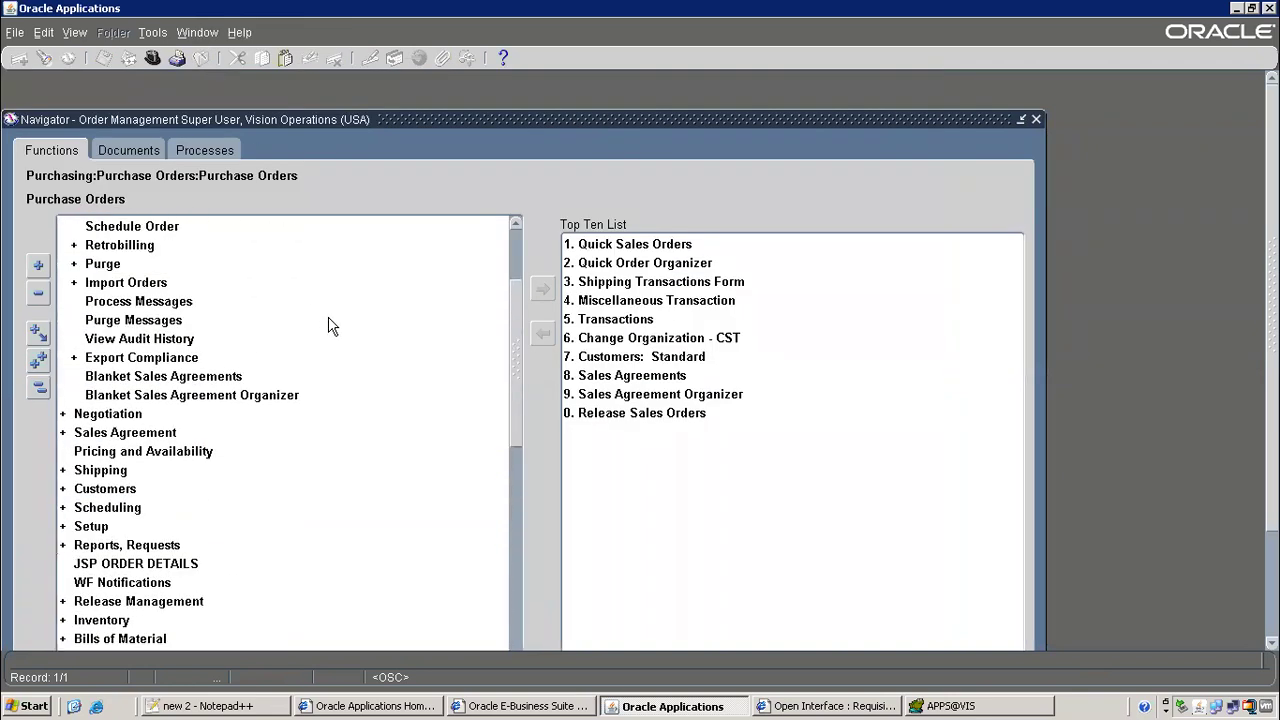
# Query sales order 70564 in Sales Orders, copying the order number from the Notepad++ notes
pyautogui.doubleClick(144, 268)
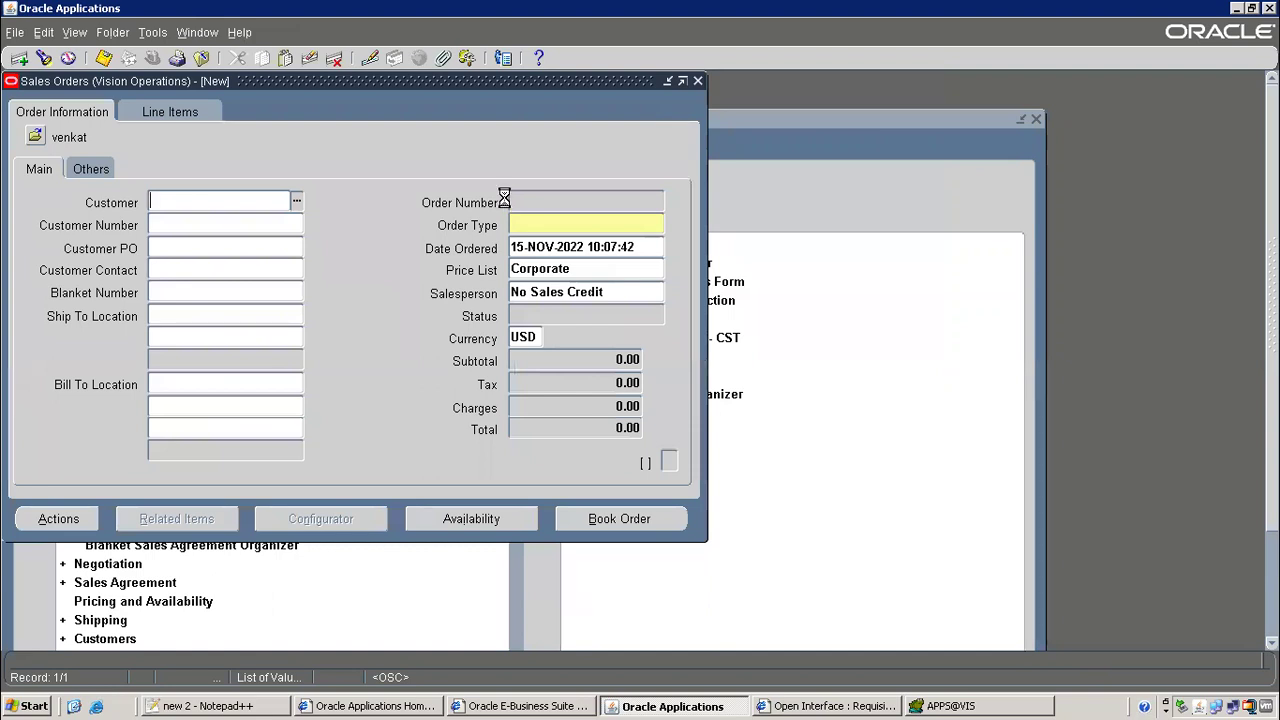
pyautogui.press('F11')
pyautogui.hotkey('alt', 'Tab')
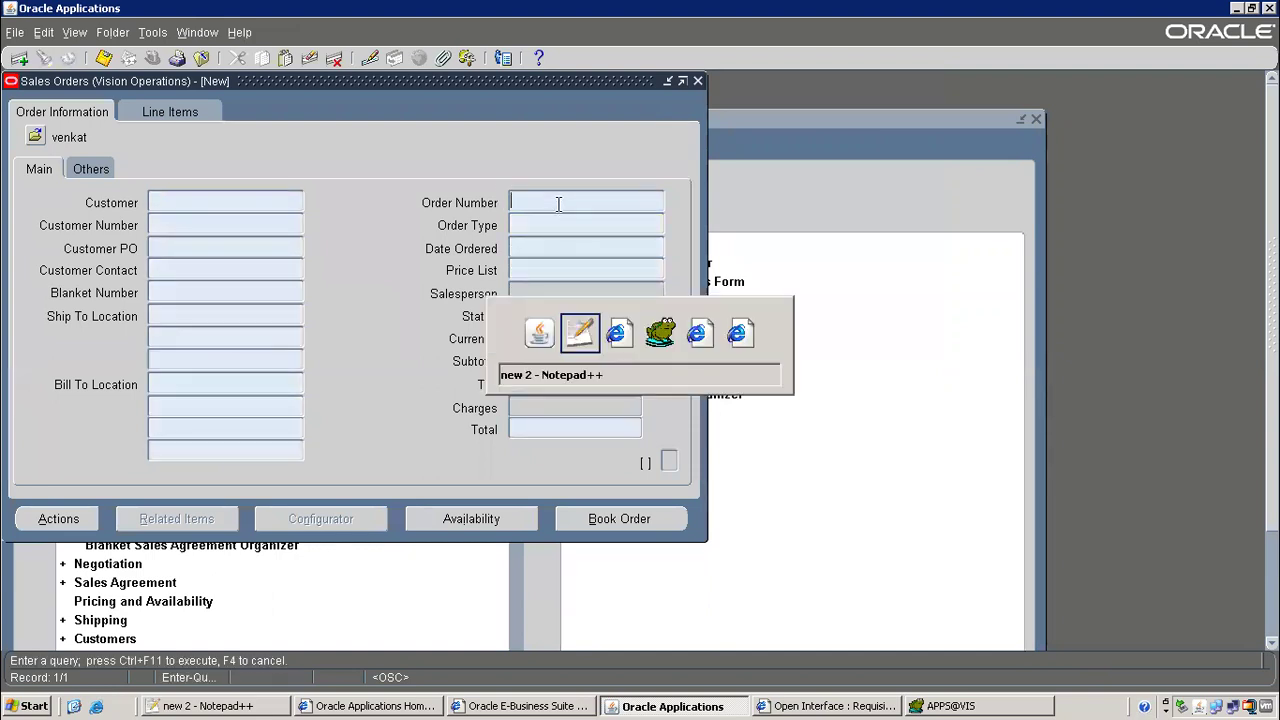
pyautogui.click(346, 278)
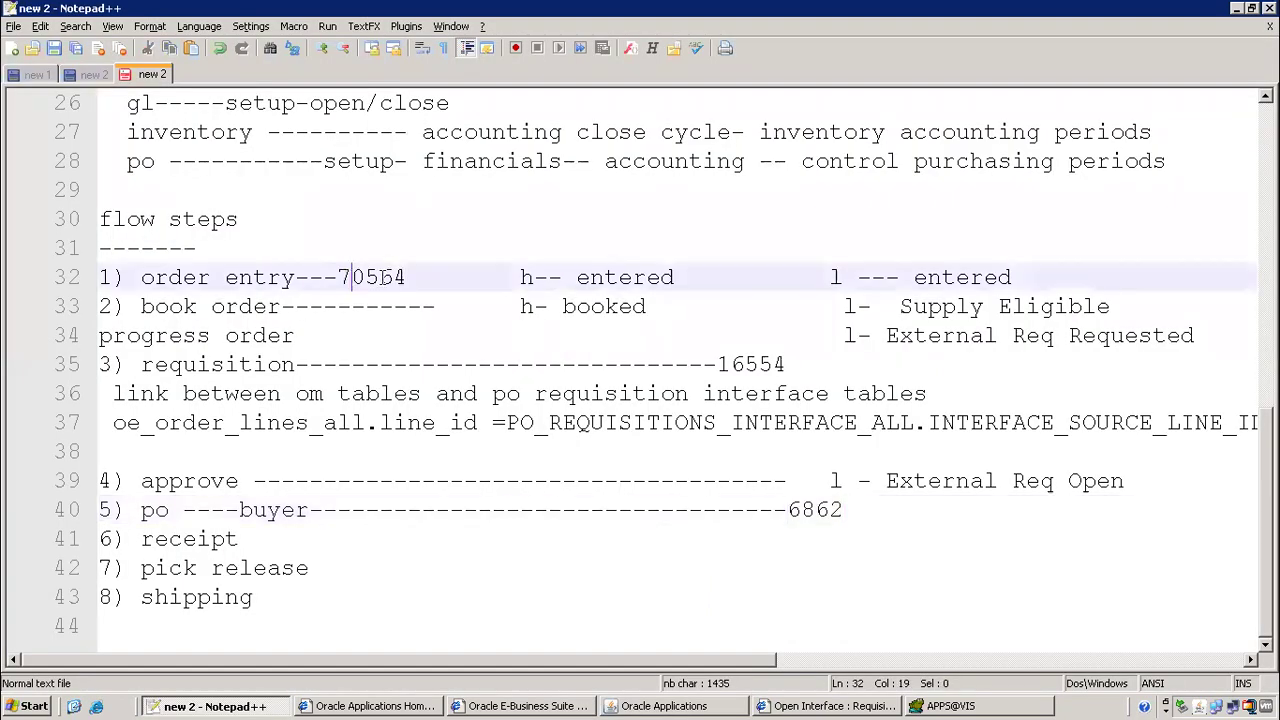
pyautogui.moveTo(350, 278); pyautogui.dragTo(440, 278)
pyautogui.click(398, 278)
pyautogui.moveTo(339, 277); pyautogui.dragTo(406, 278)
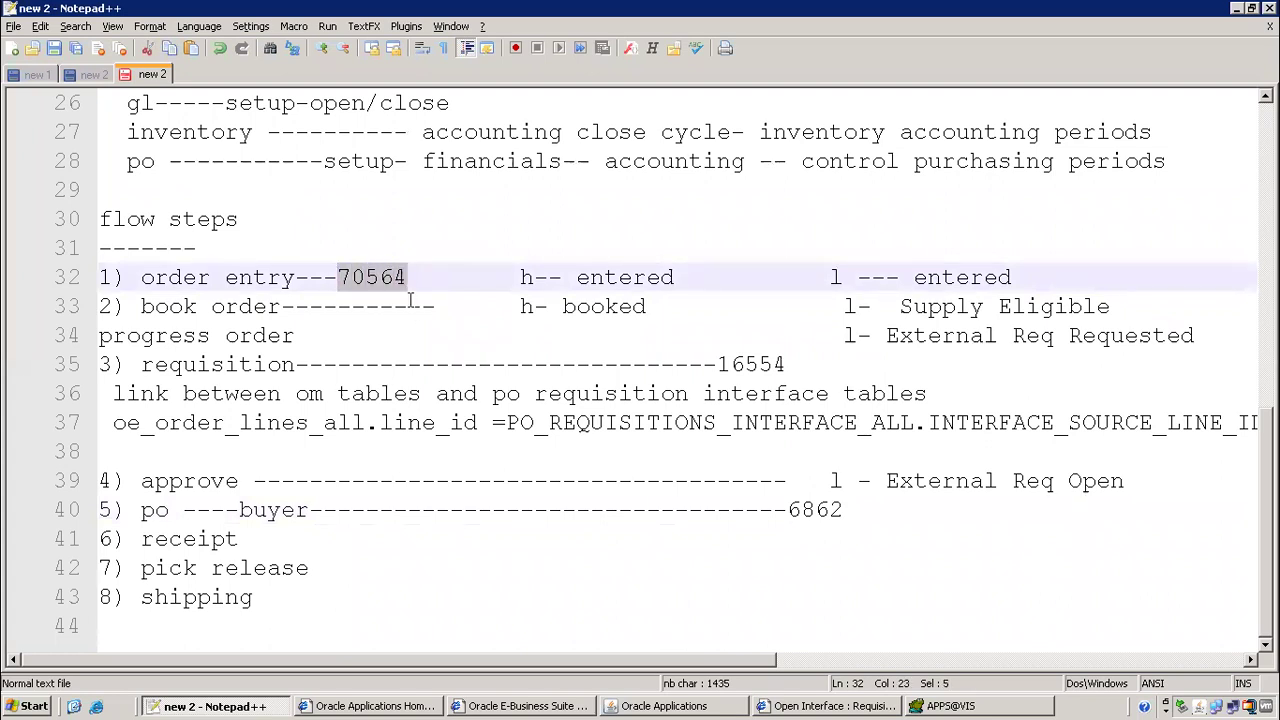
pyautogui.hotkey('ctrl', 'c')
pyautogui.hotkey('alt', 'Tab')
pyautogui.hotkey('ctrl', 'v')
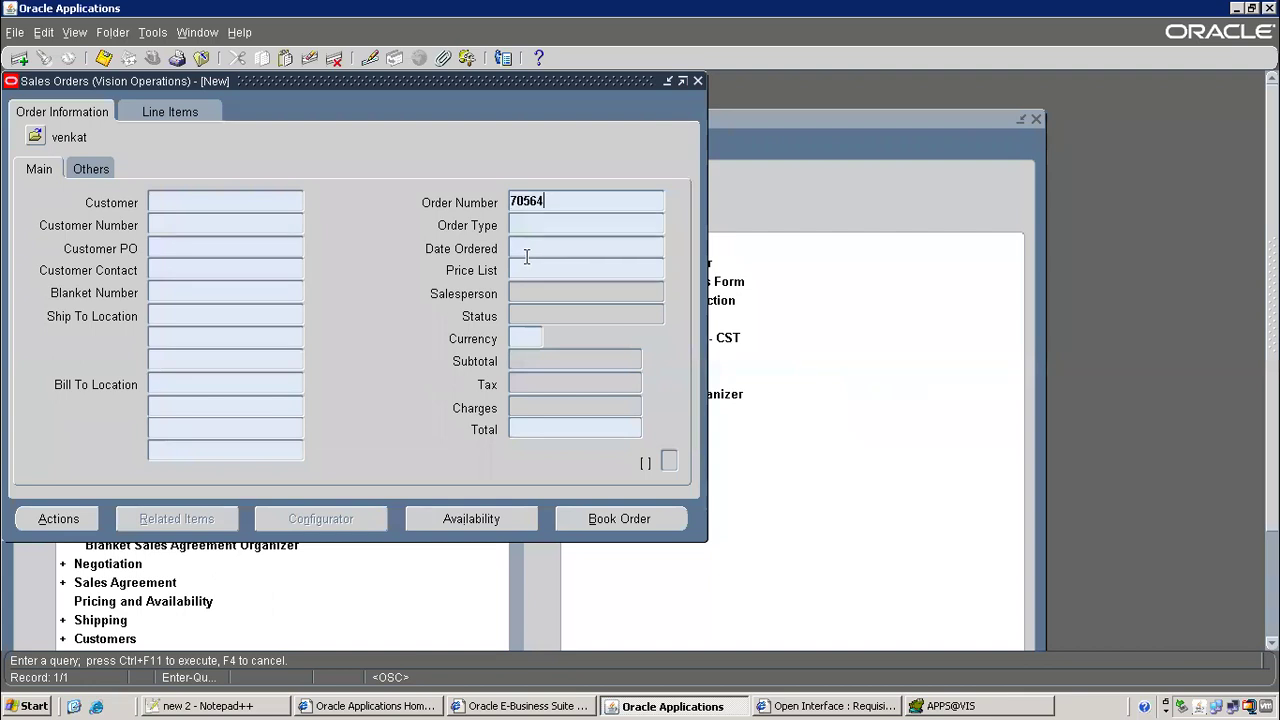
pyautogui.hotkey('ctrl', 'F11')
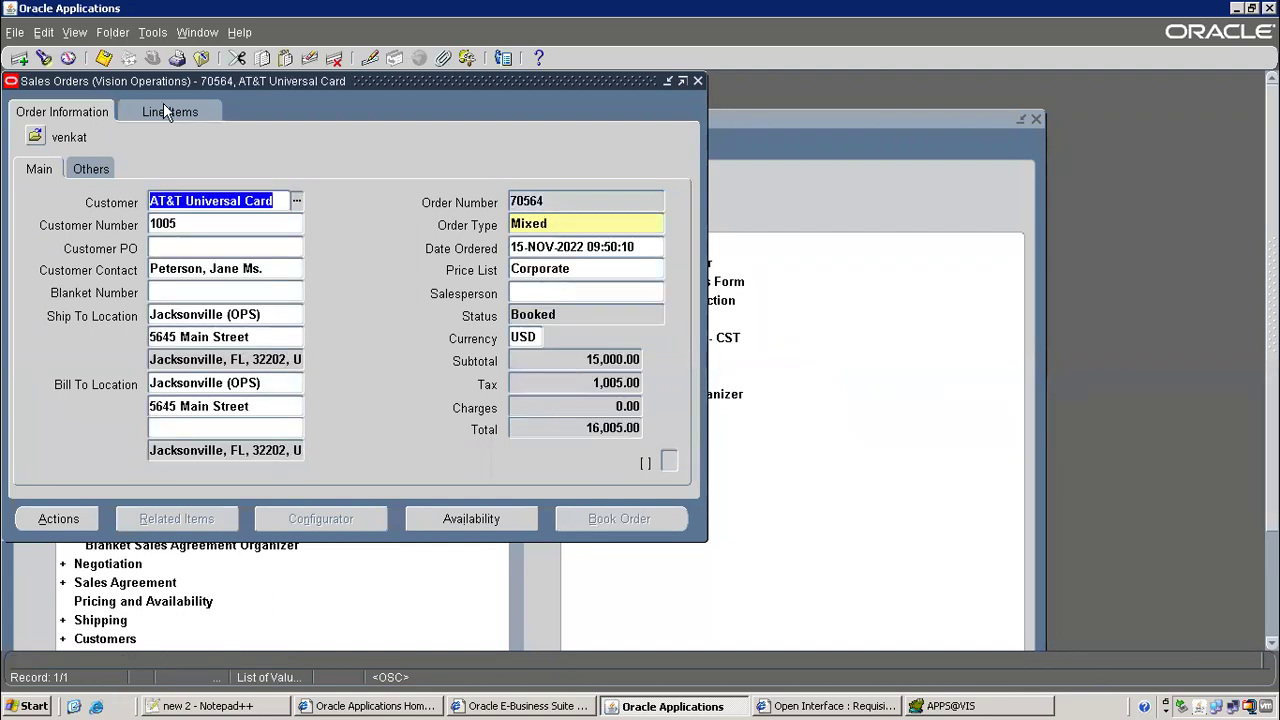
# Confirm the Back to Back Order Item line status is PO Open and copy it
pyautogui.click(165, 111)
pyautogui.moveTo(277, 420); pyautogui.dragTo(386, 423)
pyautogui.click(324, 238)
pyautogui.rightClick(322, 238)
pyautogui.click(360, 270)
pyautogui.click(205, 706)
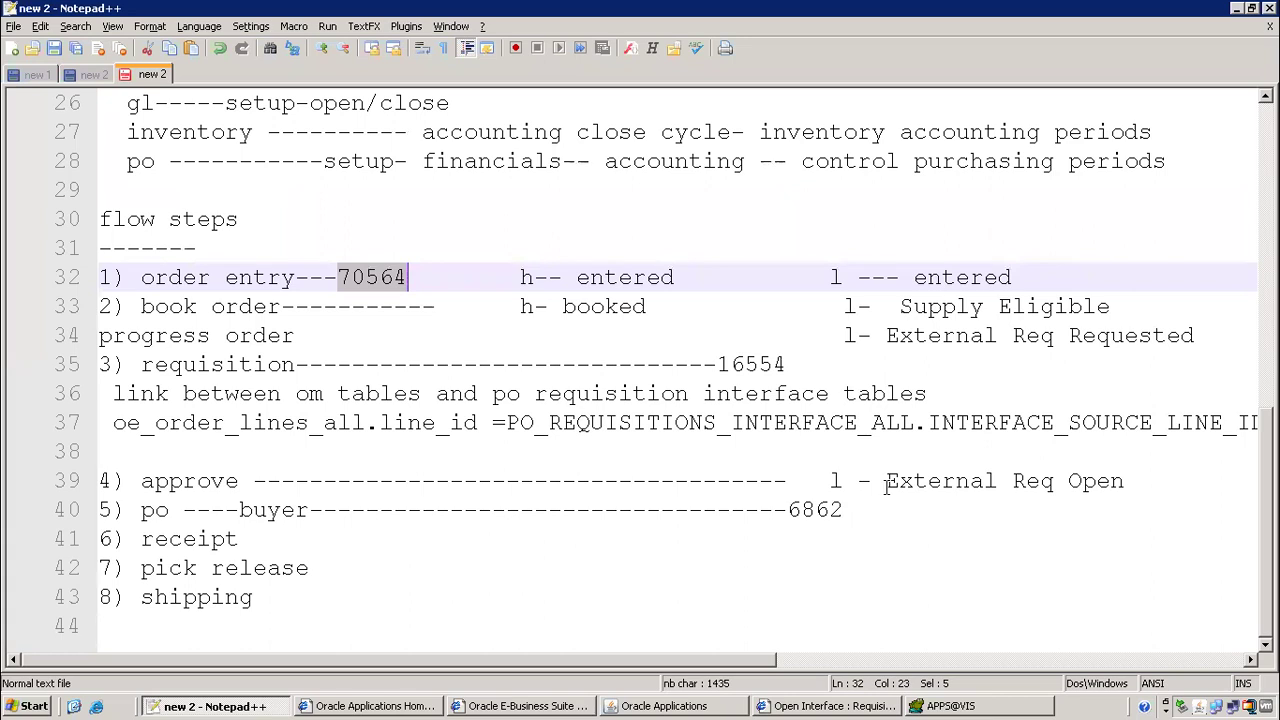
# Note 'l --- PO Open' after 6862 and add dashes after '6) receipt'
pyautogui.click(869, 508)
pyautogui.write('l --- PO Open')
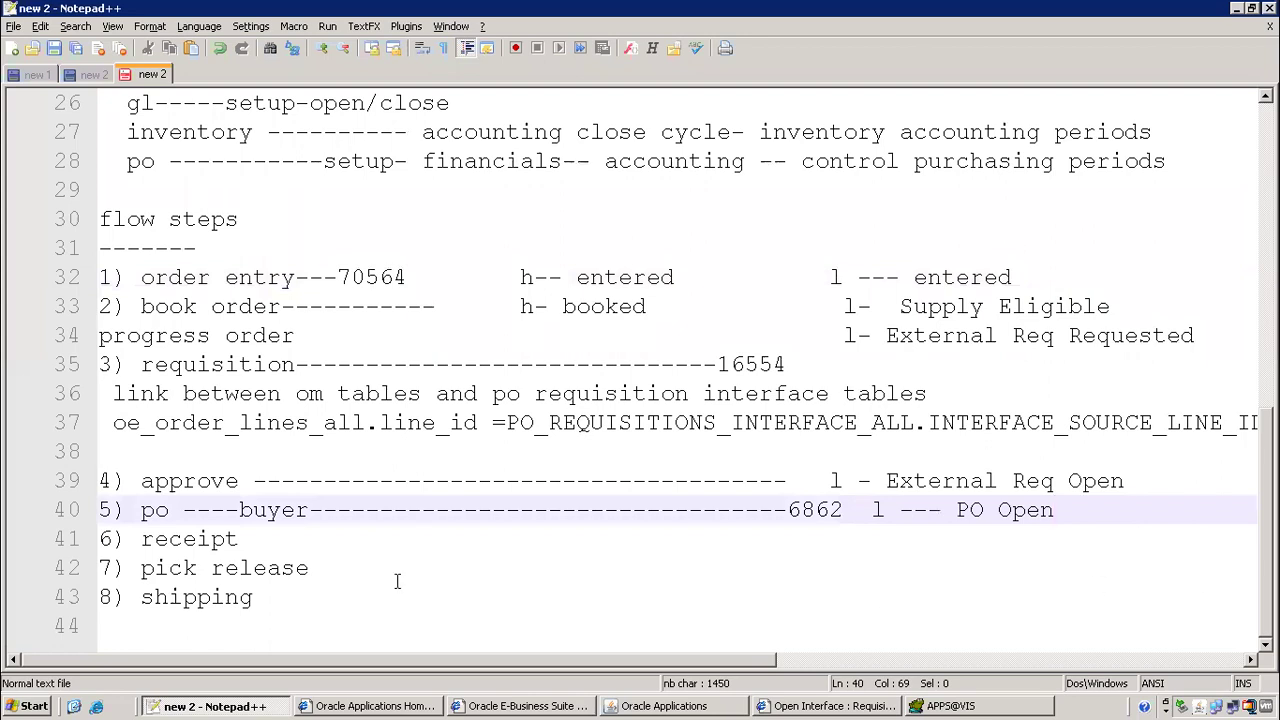
pyautogui.click(354, 536)
pyautogui.write('----------')
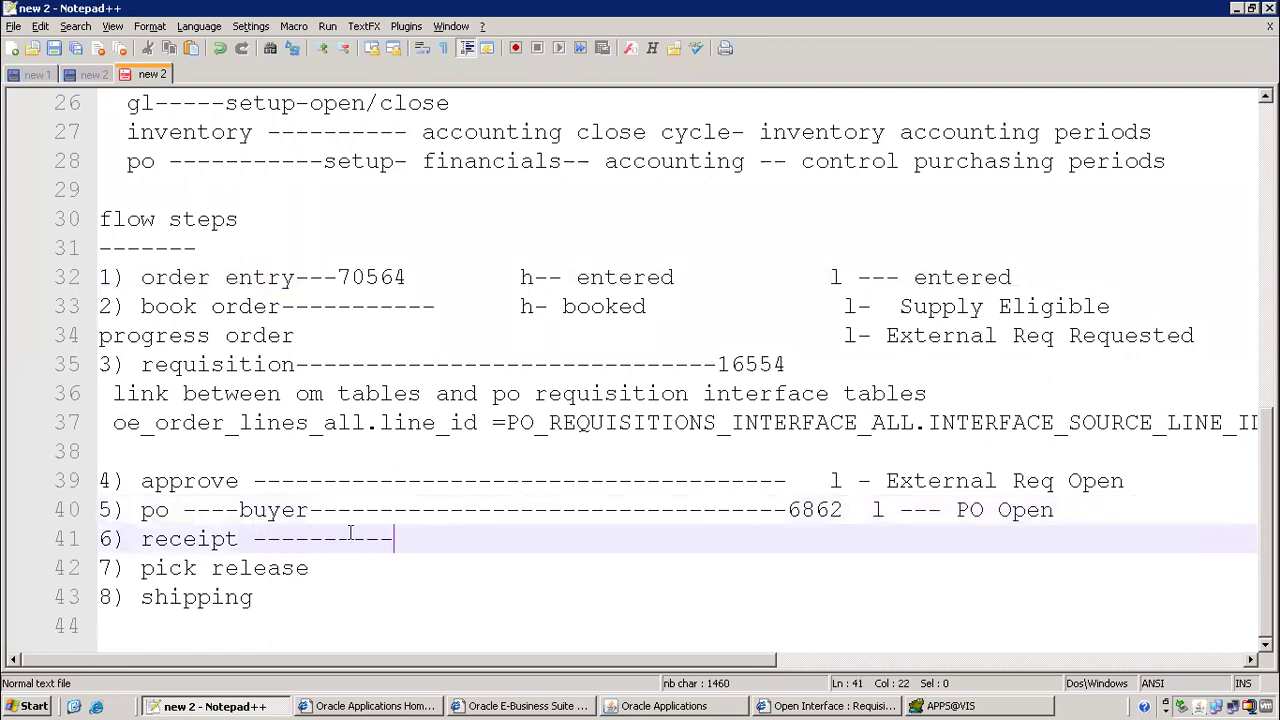
pyautogui.hotkey('alt', 'Tab')
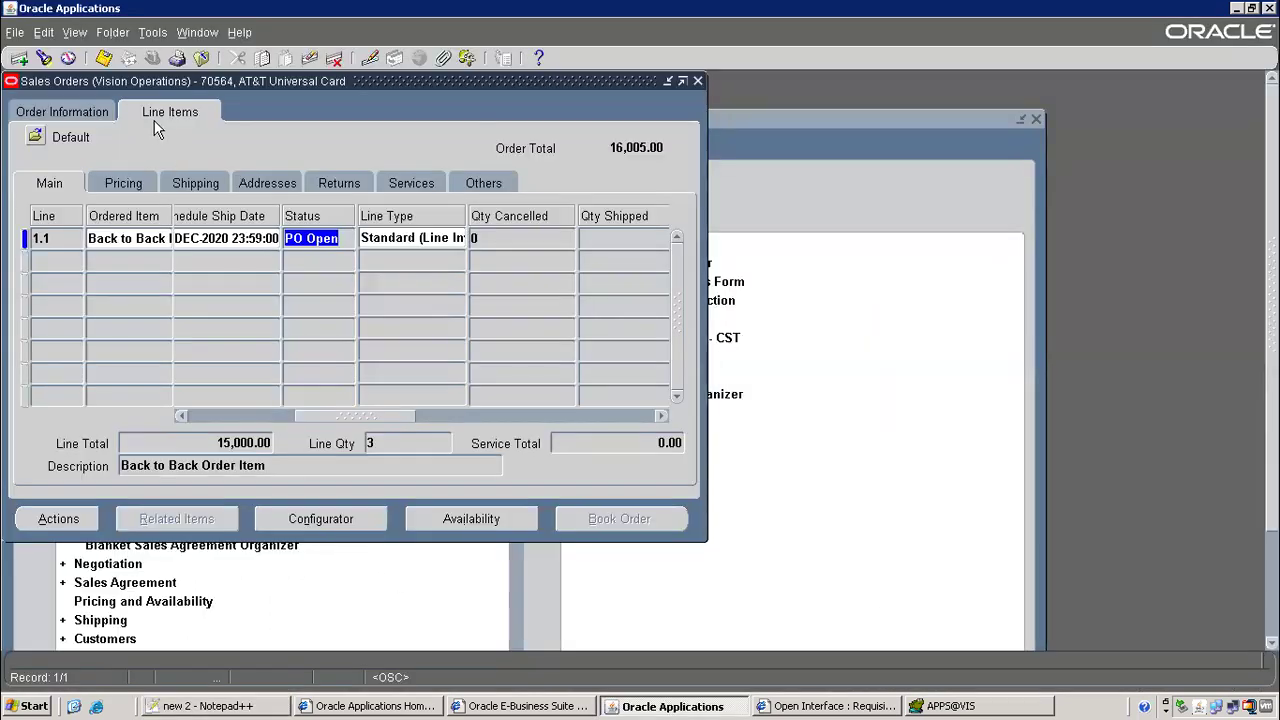
# Close the sales order form and collapse the Navigator tree
pyautogui.click(100, 111)
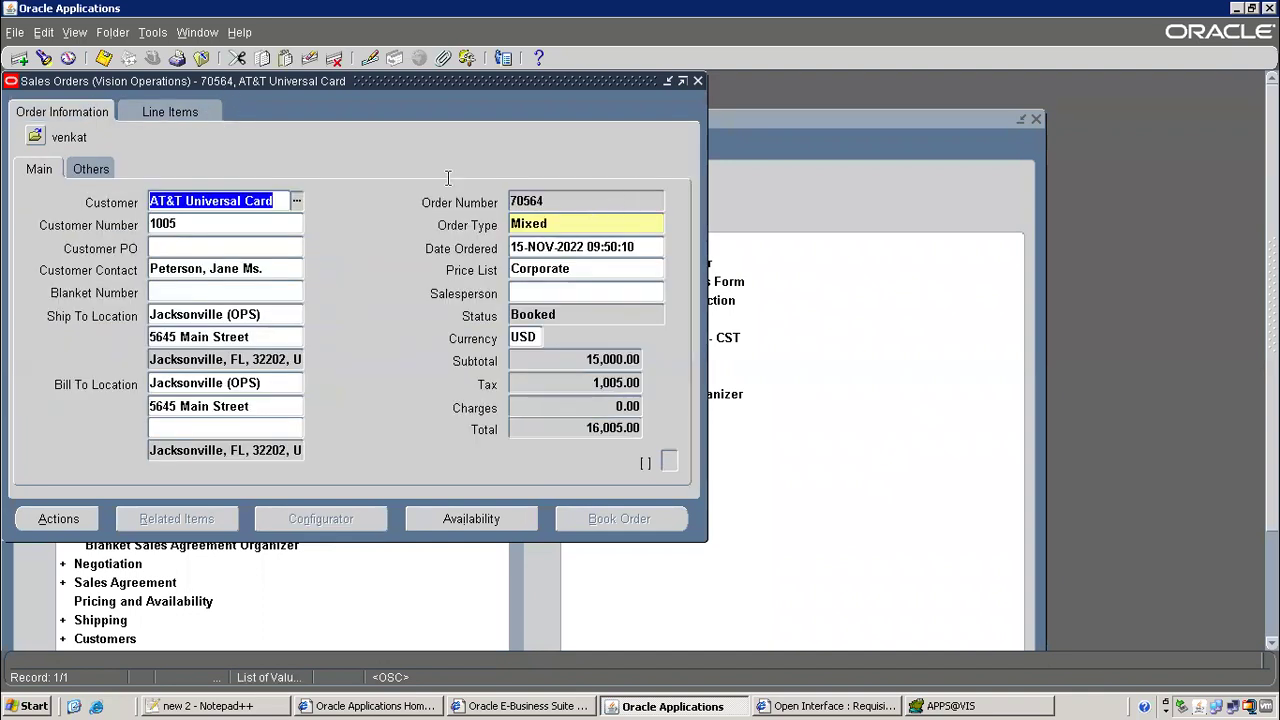
pyautogui.click(208, 60)
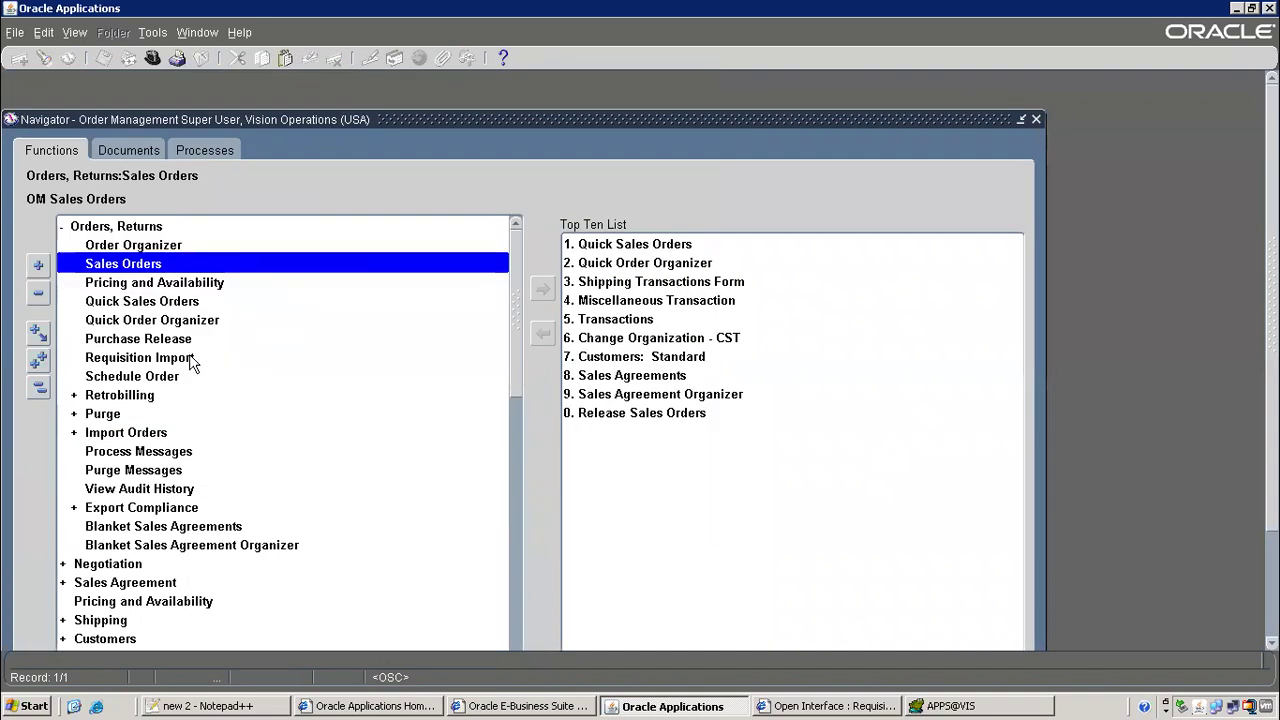
pyautogui.hotkey('alt', 't')
pyautogui.press('l')
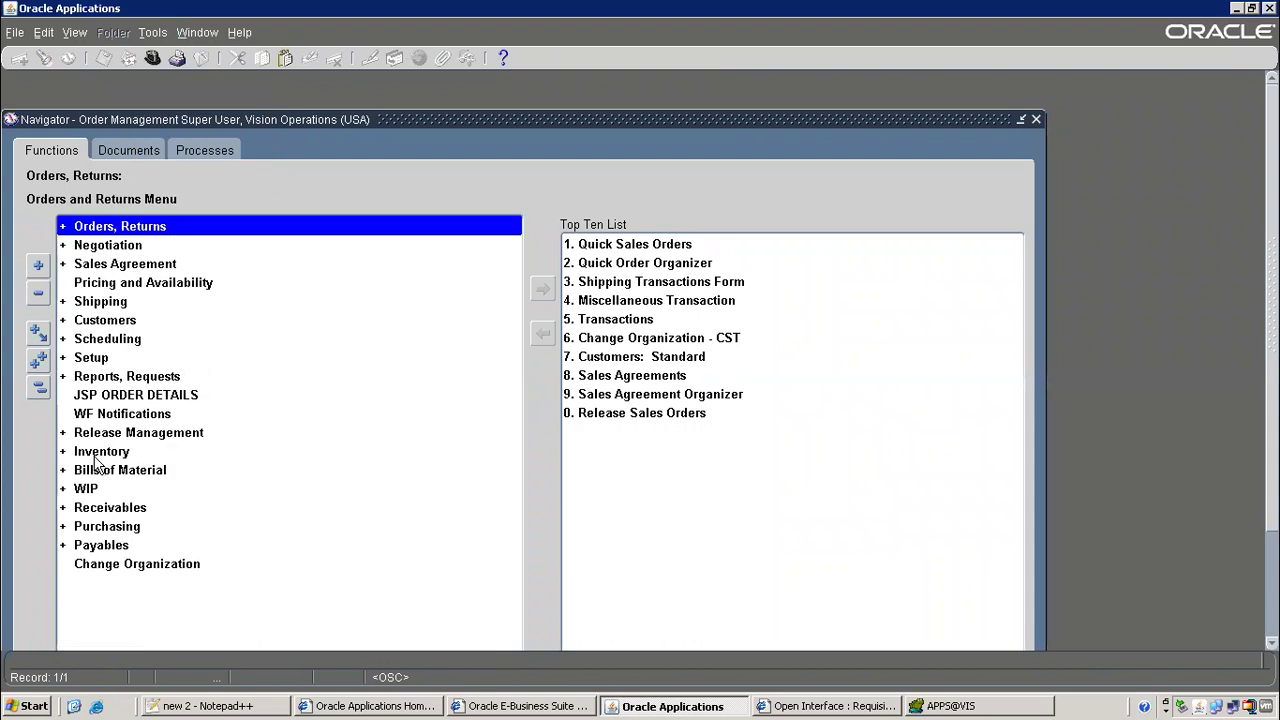
pyautogui.doubleClick(103, 510)
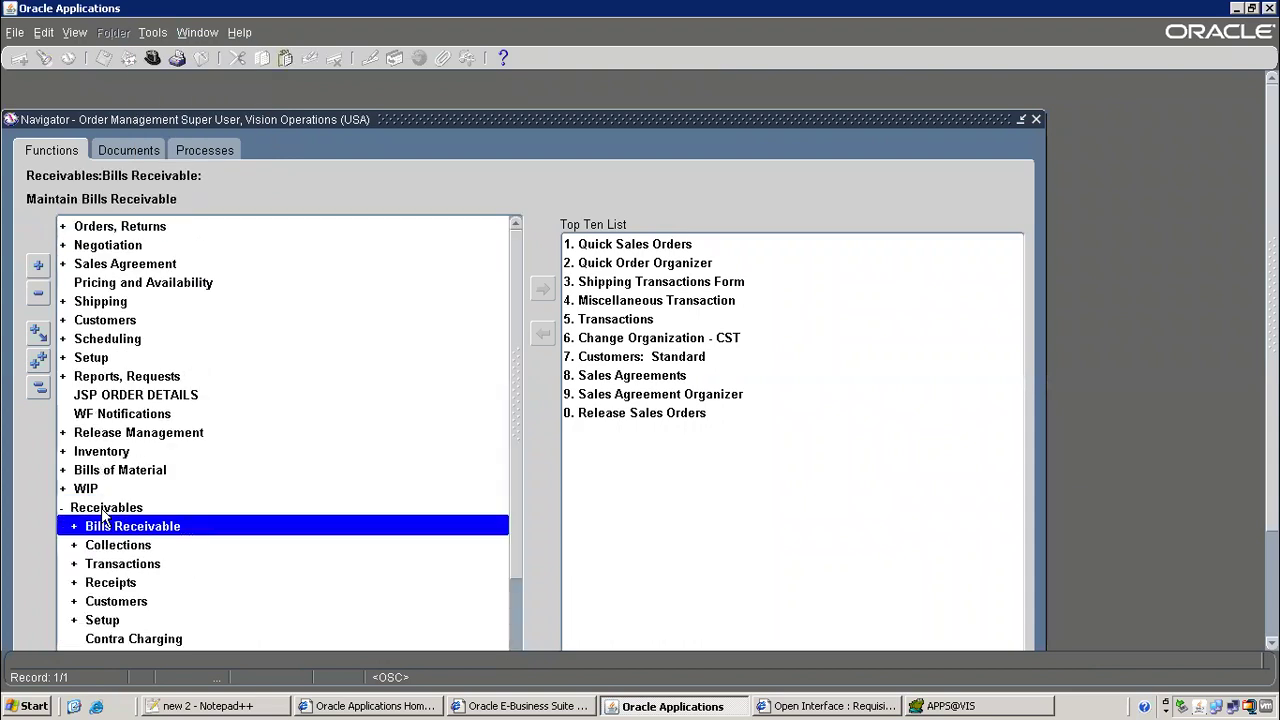
pyautogui.hotkey('alt', 't')
pyautogui.press('Down')
pyautogui.press('Down')
pyautogui.press('Down')
pyautogui.press('Down')
pyautogui.press('Return')
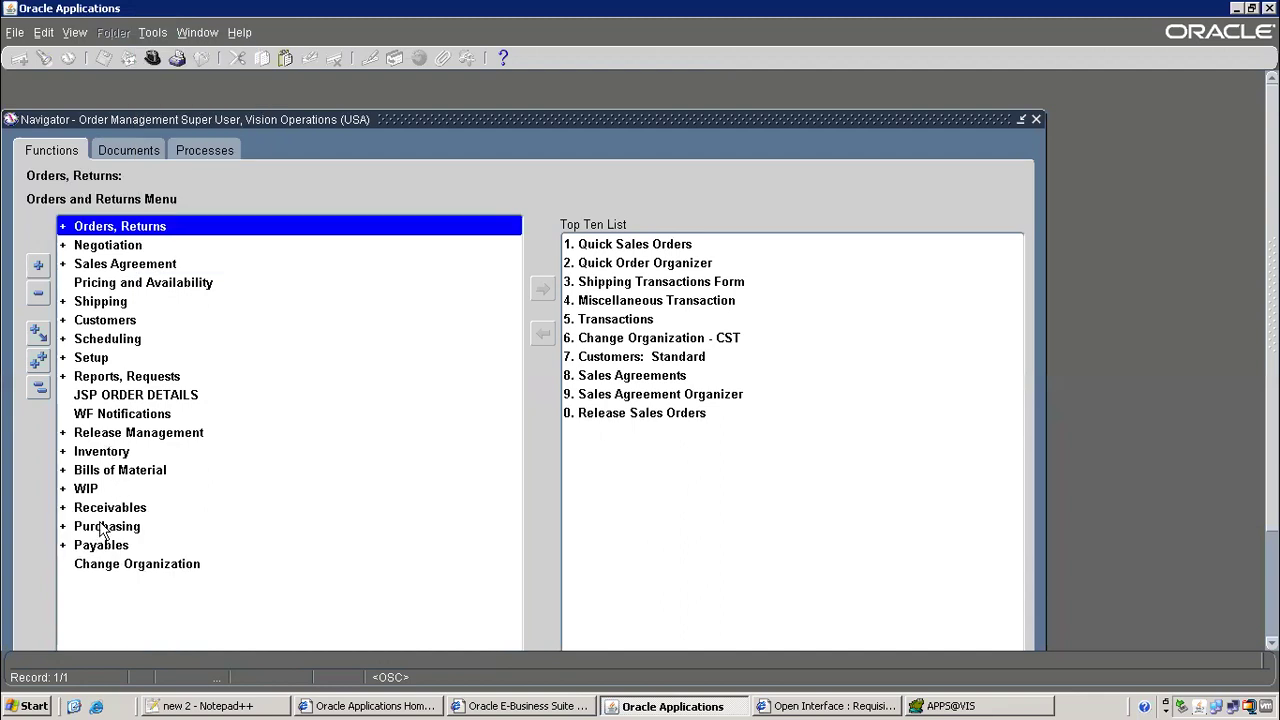
# Open Purchasing > Receiving > Receipts for organization V1 Vision Operations
pyautogui.doubleClick(103, 530)
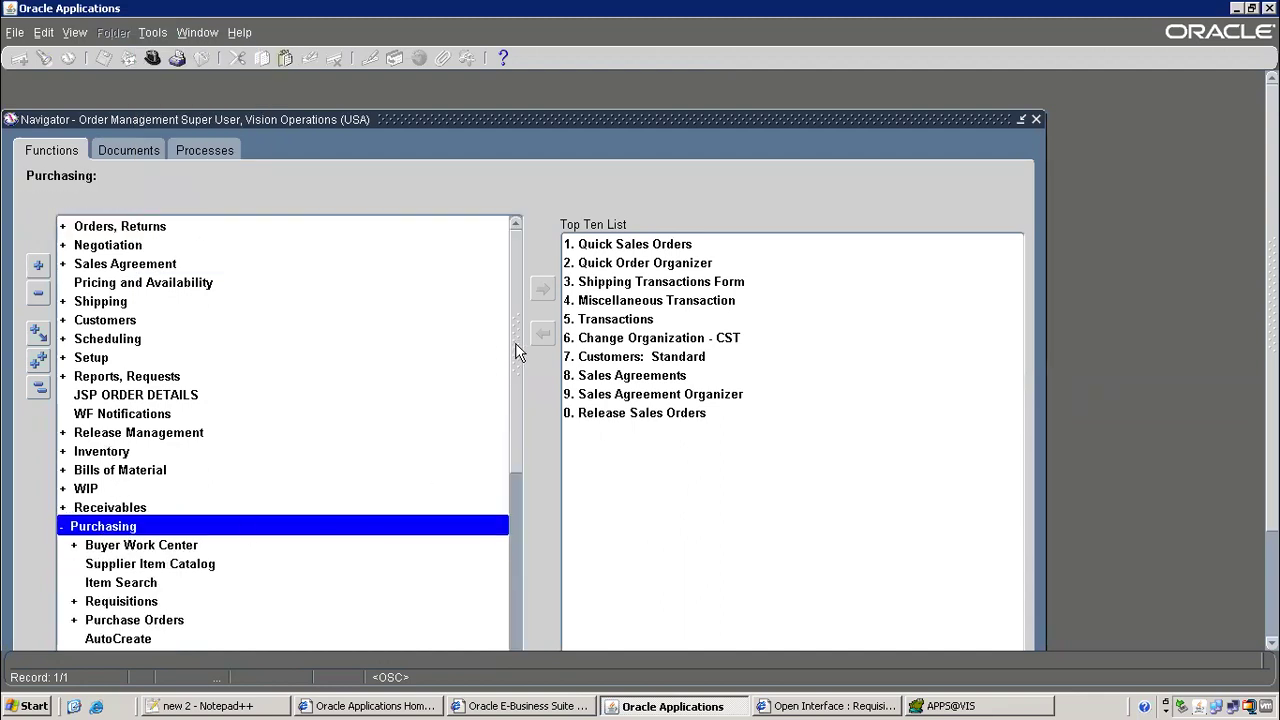
pyautogui.scroll(-4, 514, 420)
pyautogui.click(117, 440)
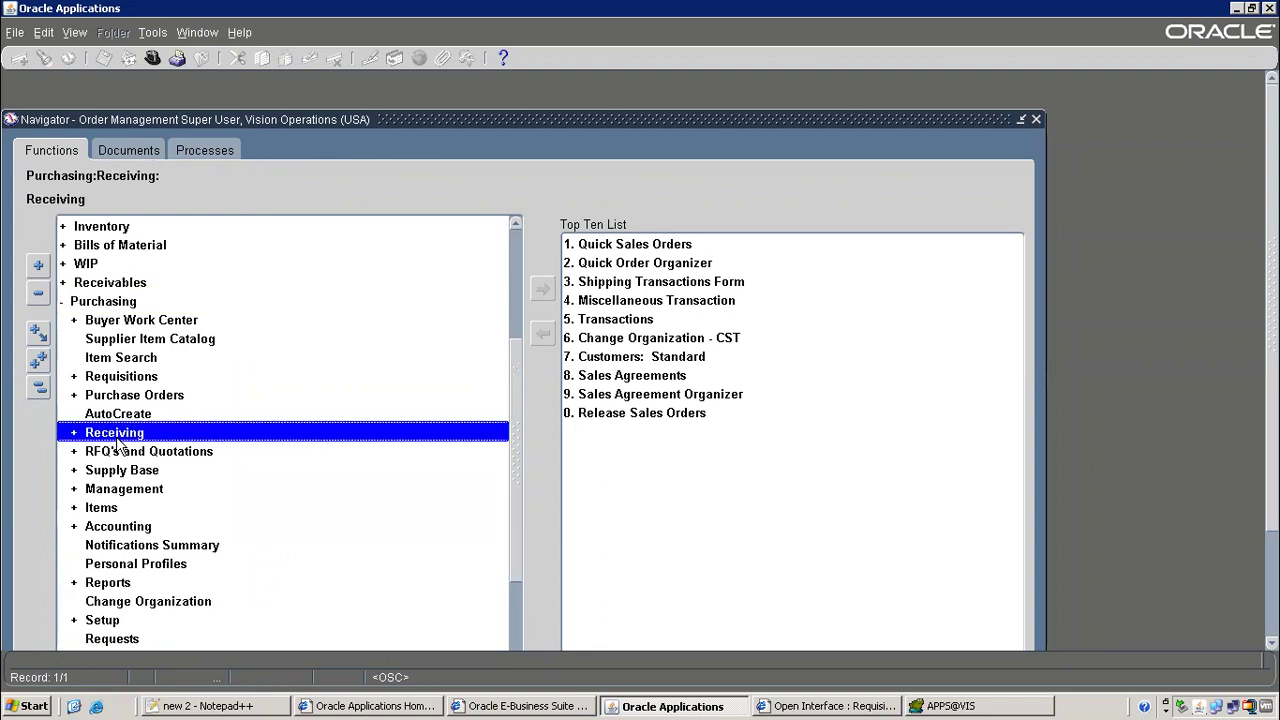
pyautogui.doubleClick(117, 440)
pyautogui.scroll(-5, 517, 369)
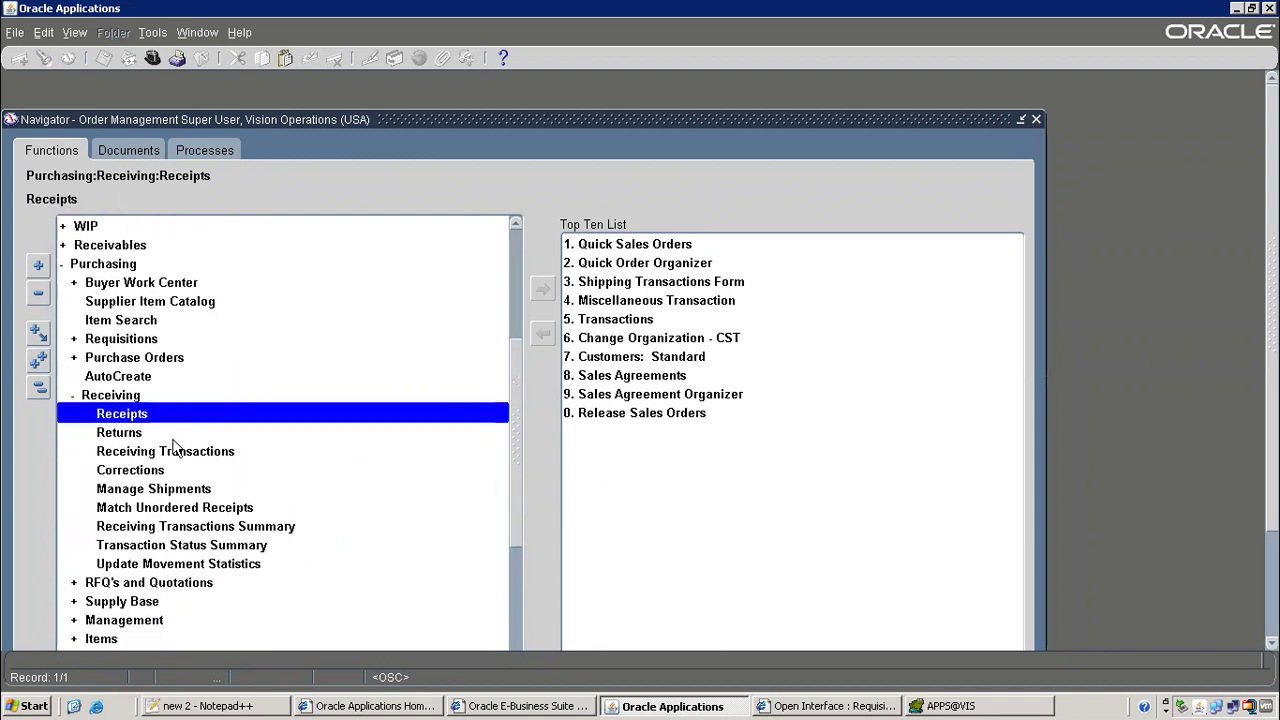
pyautogui.doubleClick(137, 413)
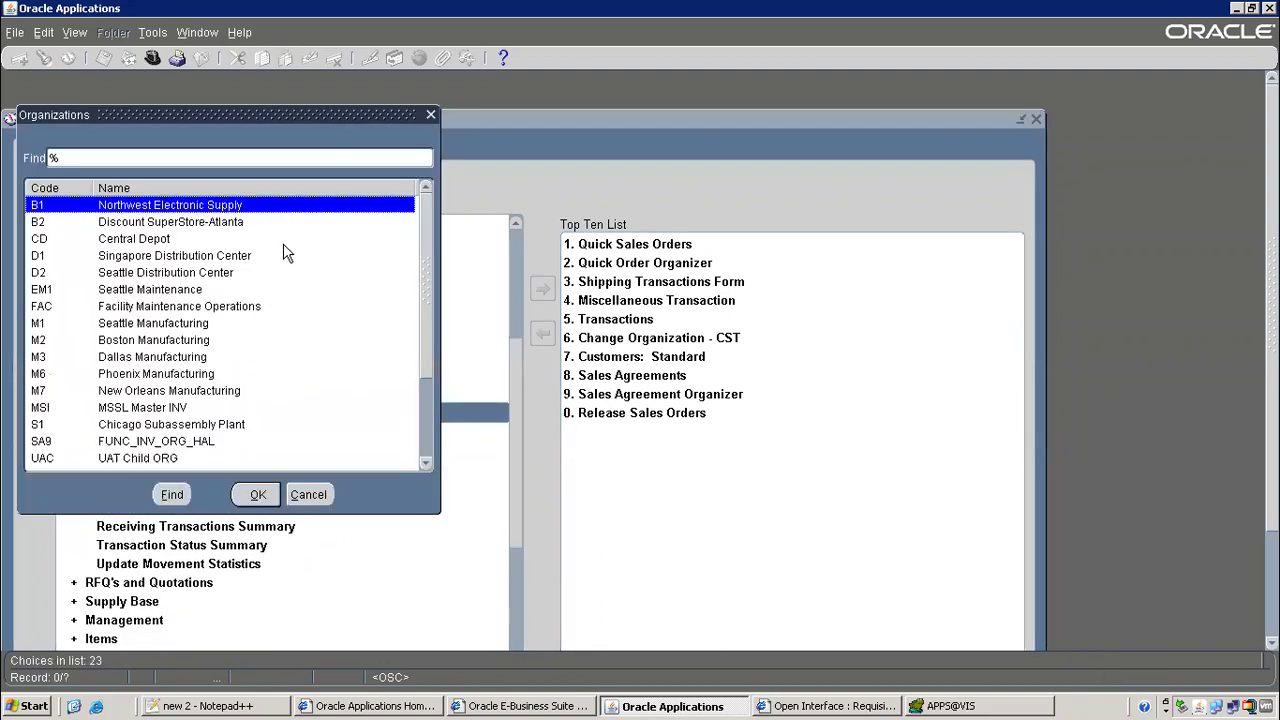
pyautogui.write('v')
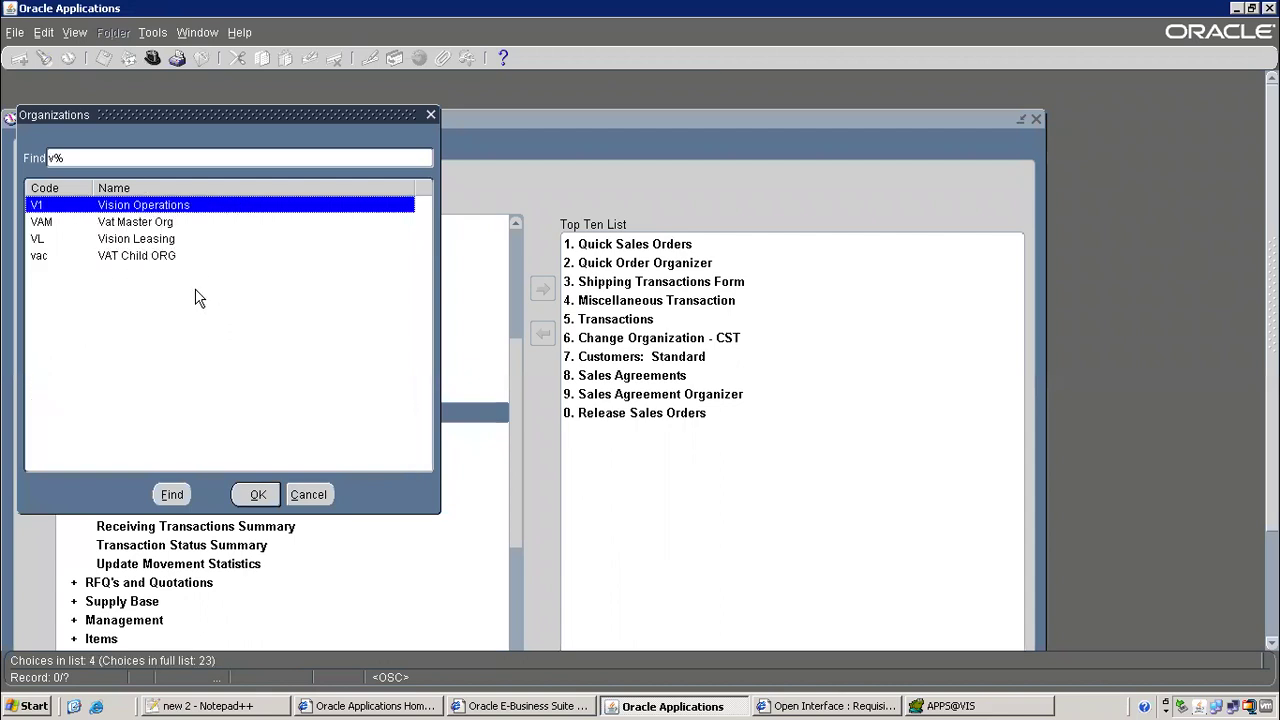
pyautogui.press('Return')
# Fix the PO number in the notes and enter 6862 as the Receipts purchase order
pyautogui.click(221, 248)
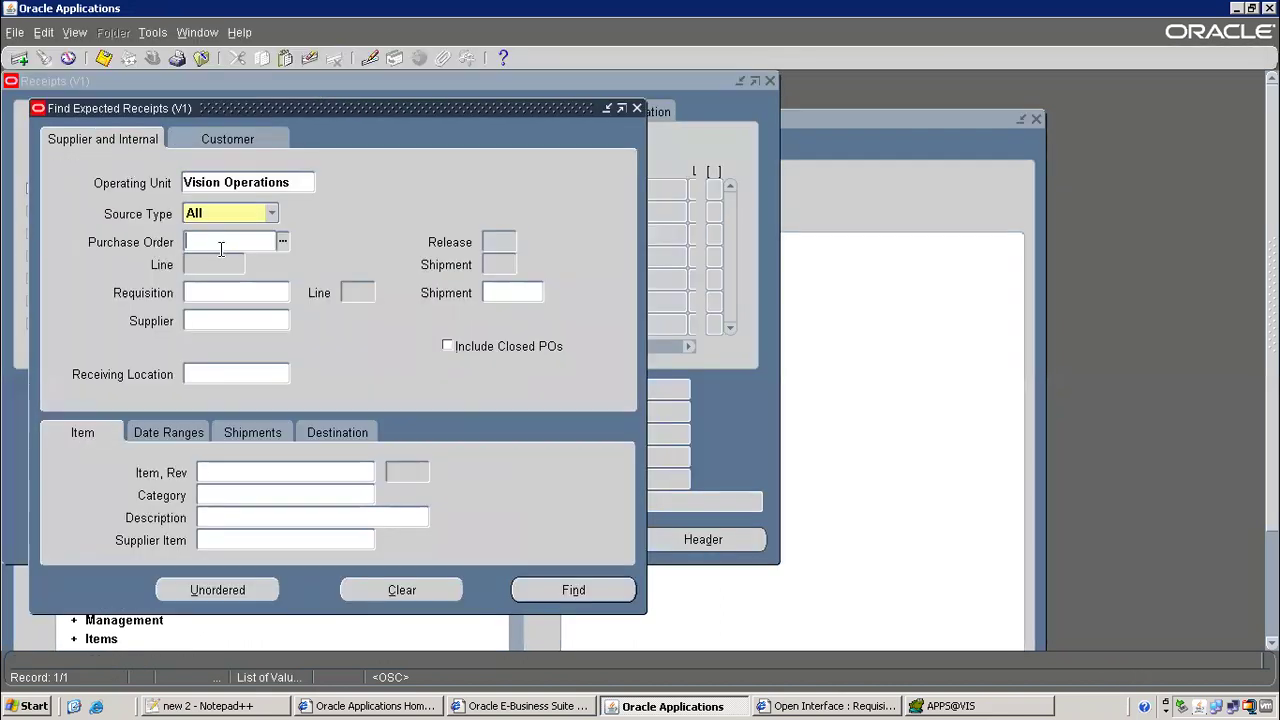
pyautogui.hotkey('alt', 'Tab')
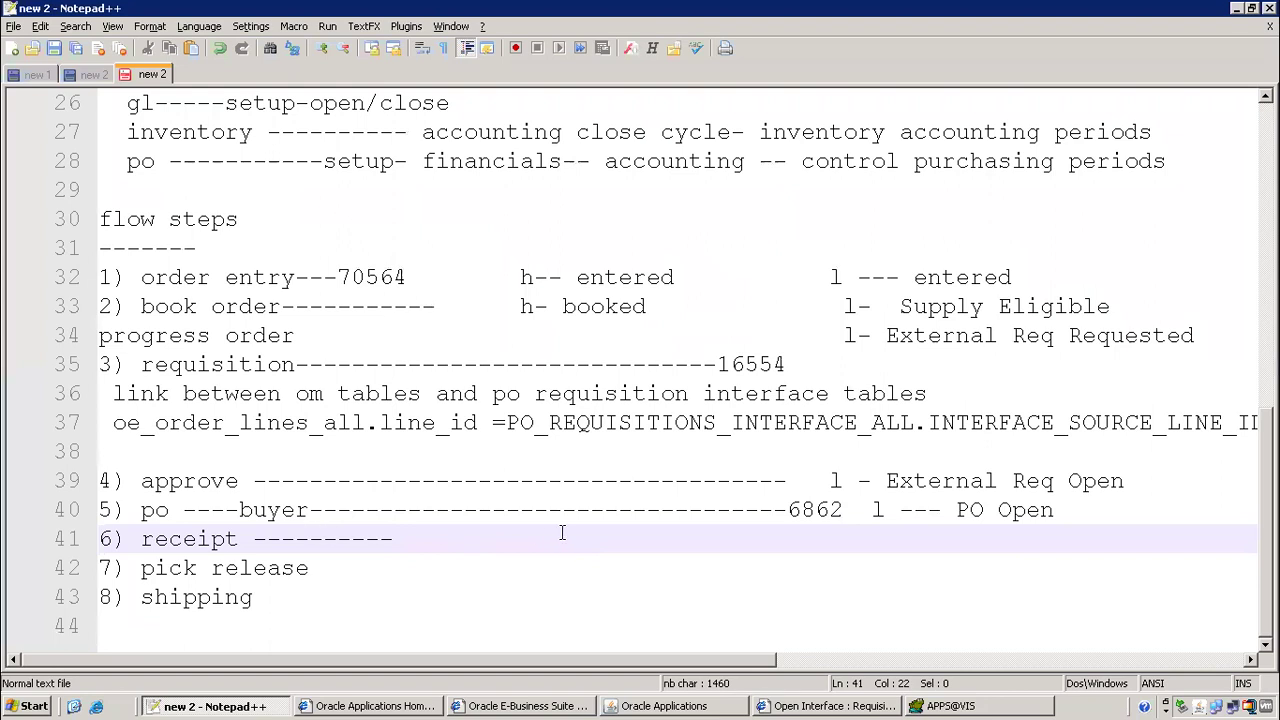
pyautogui.click(803, 510)
pyautogui.hotkey('shift', 'Right')
pyautogui.hotkey('shift', 'Right')
pyautogui.write('86')
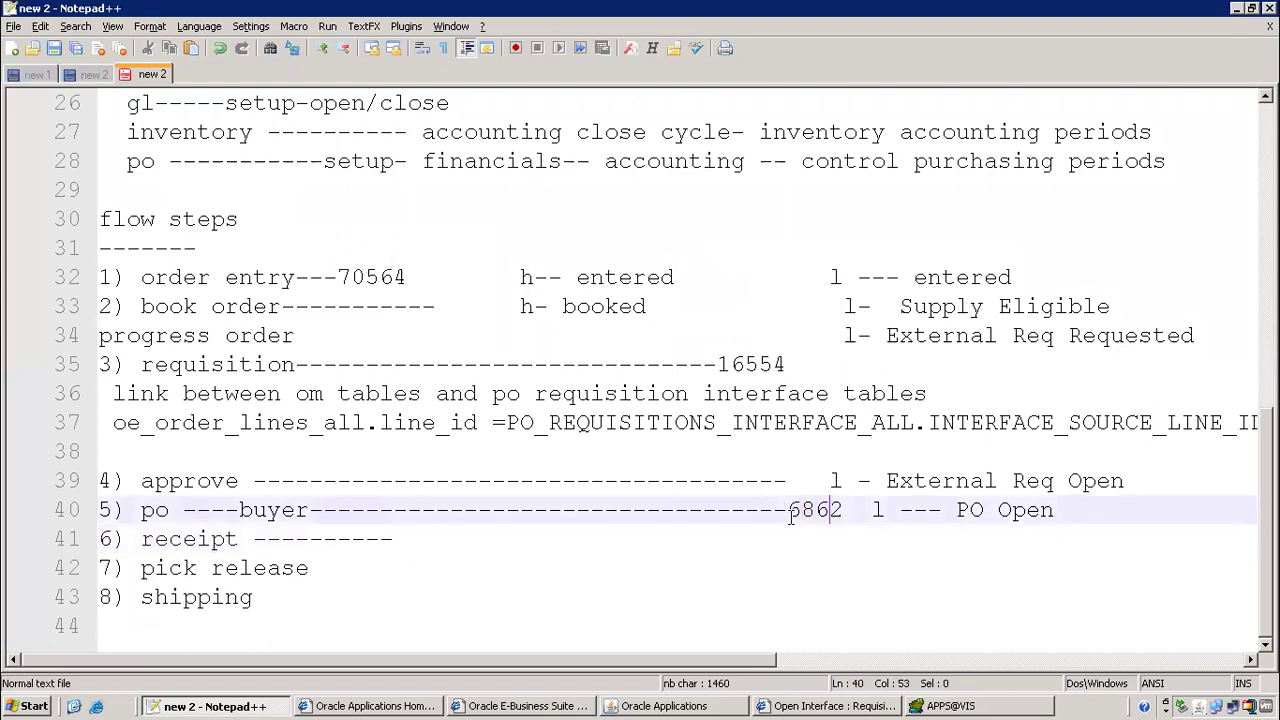
pyautogui.moveTo(789, 510); pyautogui.dragTo(843, 510)
pyautogui.hotkey('ctrl', 'c')
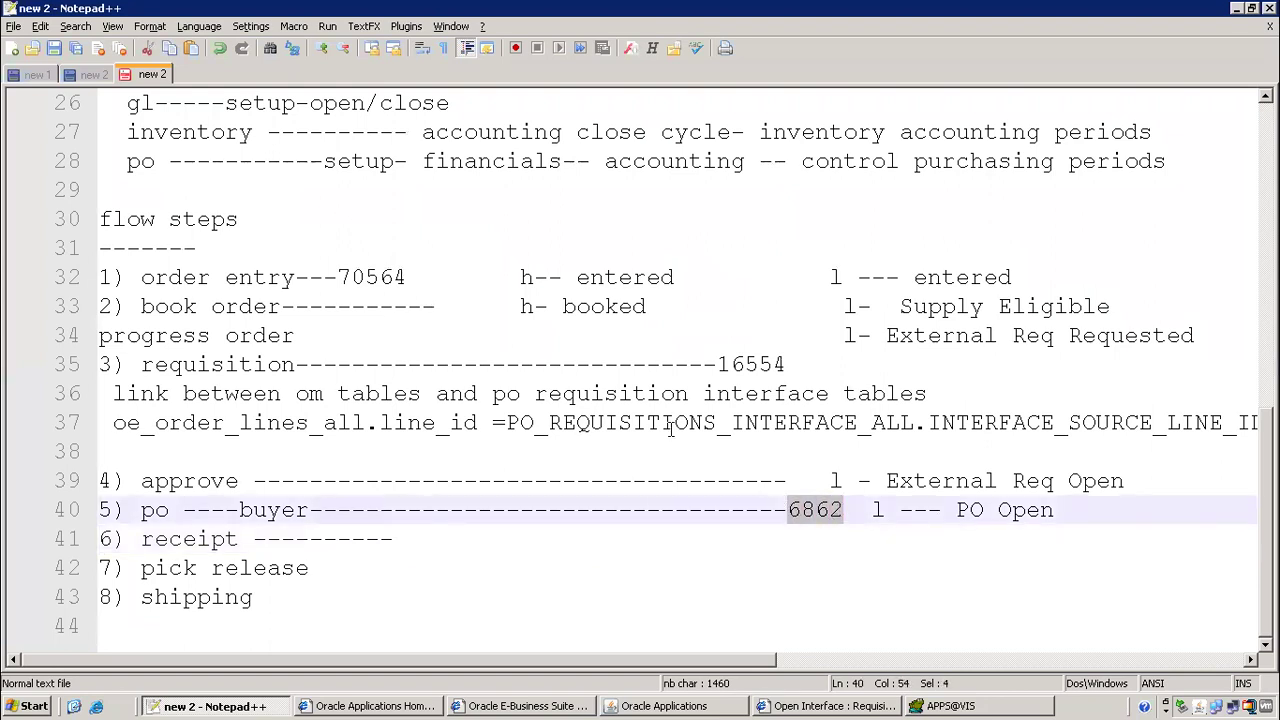
pyautogui.hotkey('alt', 'Tab')
pyautogui.hotkey('ctrl', 'v')
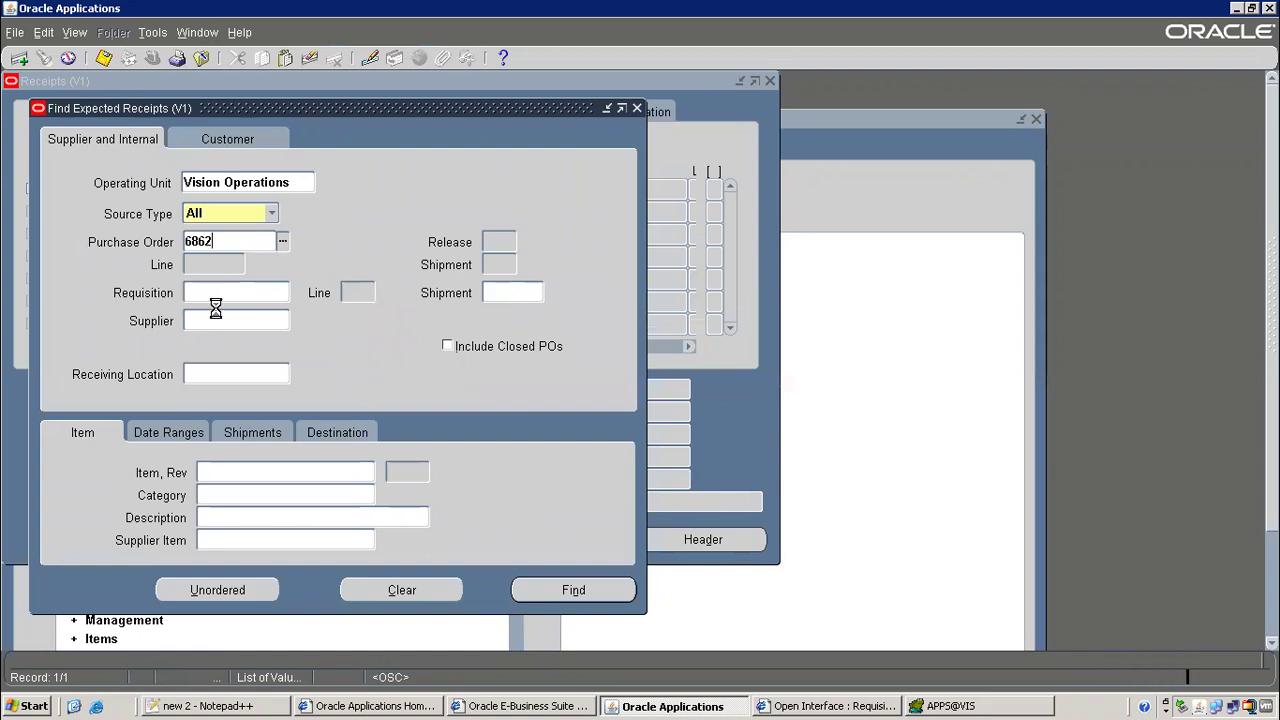
pyautogui.click(219, 297)
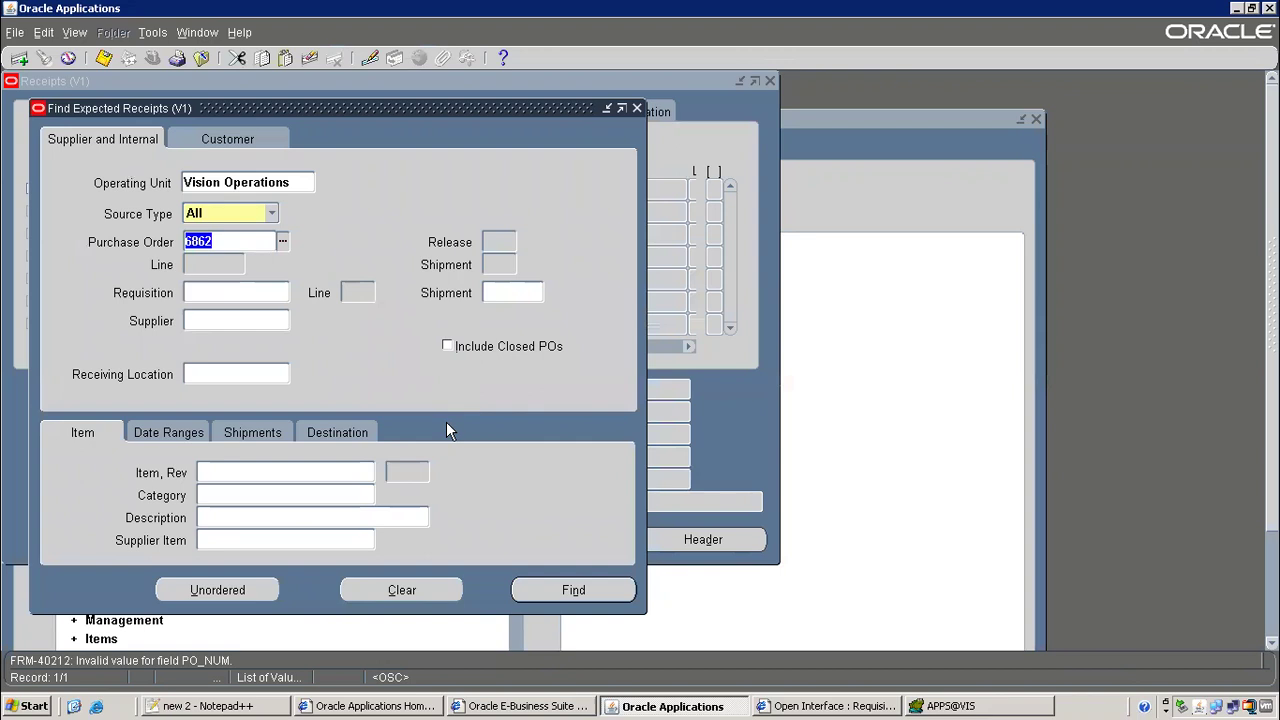
# Close the Receipts form after PO 6862 is rejected as invalid in V1
pyautogui.click(984, 706)
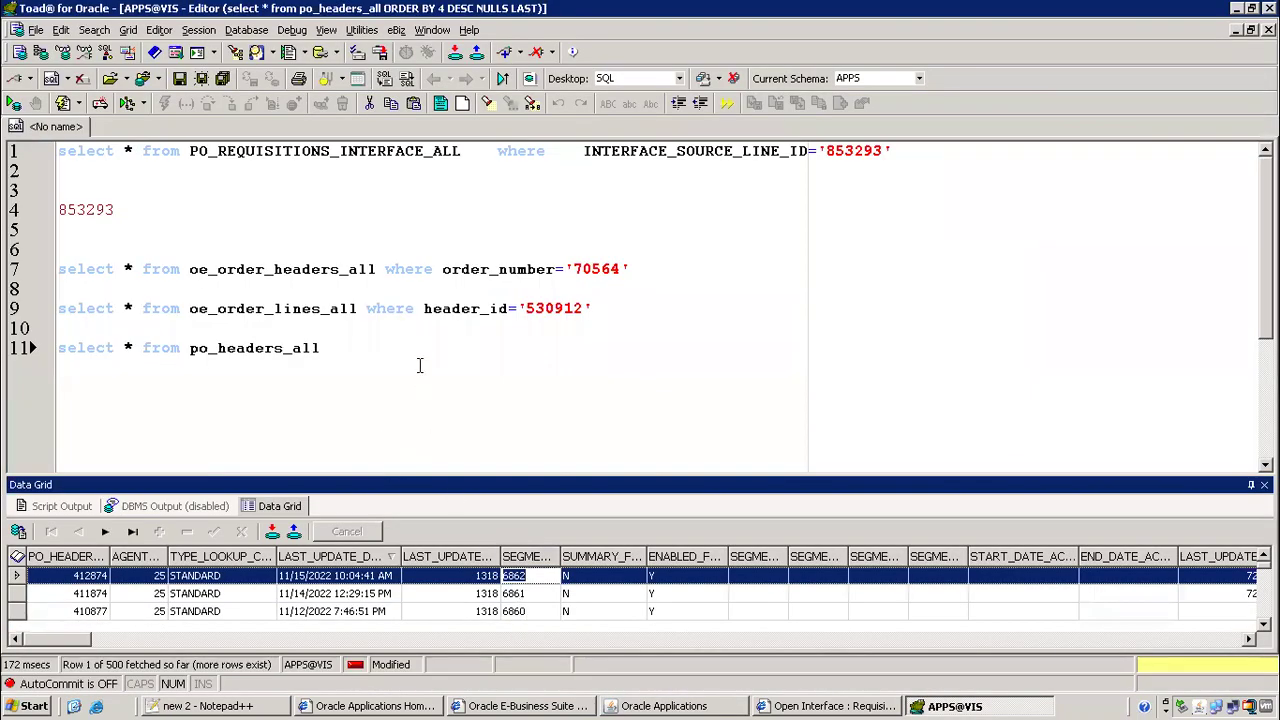
pyautogui.hotkey('alt', 'Tab')
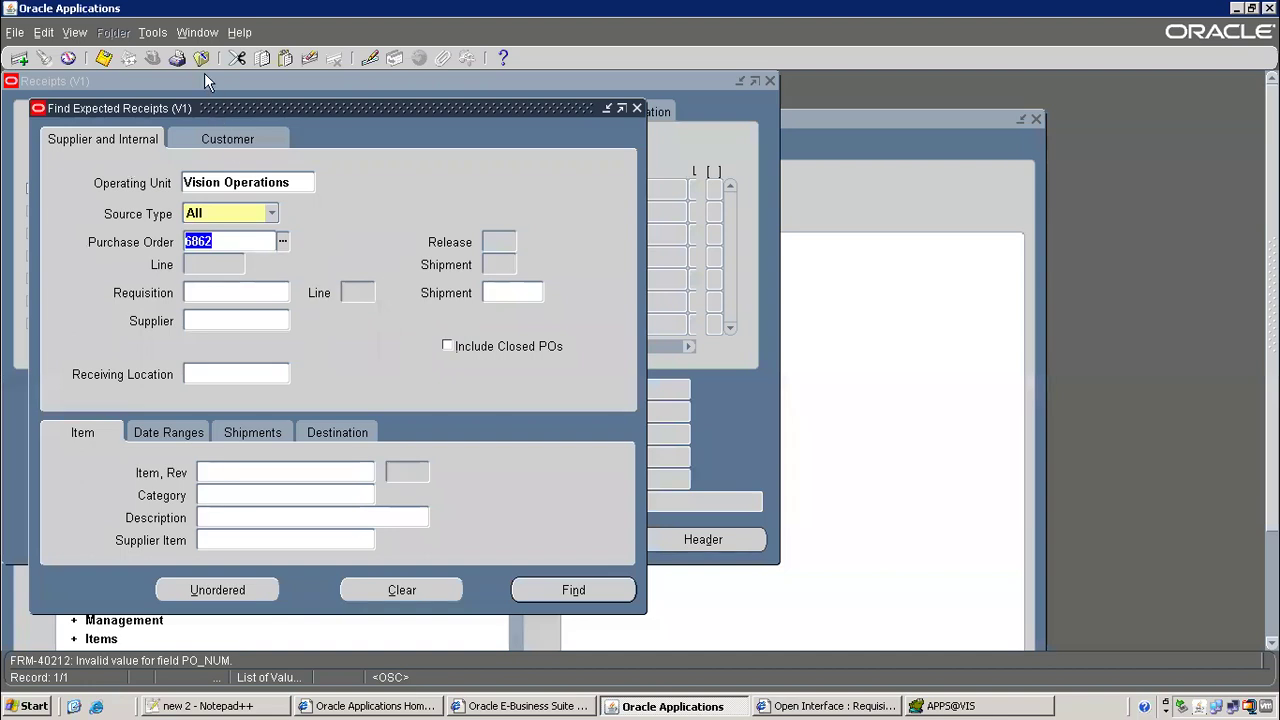
pyautogui.click(201, 58)
pyautogui.click(650, 412)
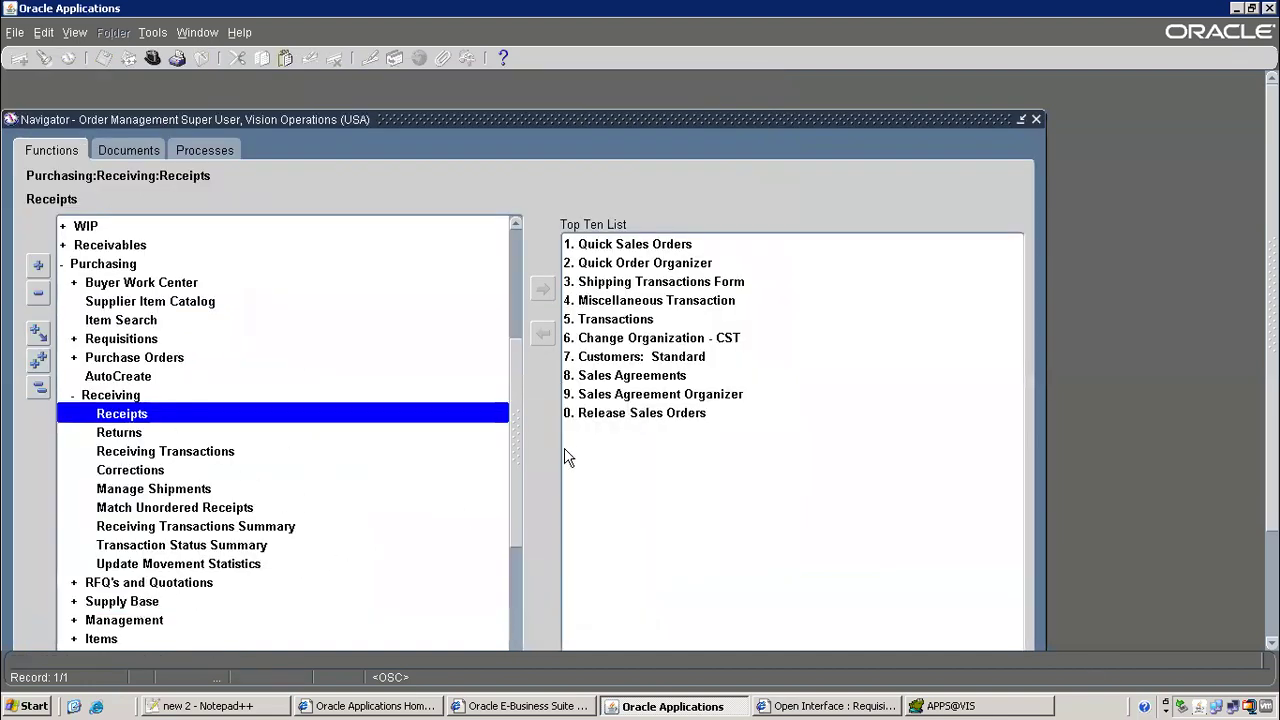
# Change organization to M1 Seattle Manufacturing and search Receipts for PO 6862
pyautogui.doubleClick(648, 338)
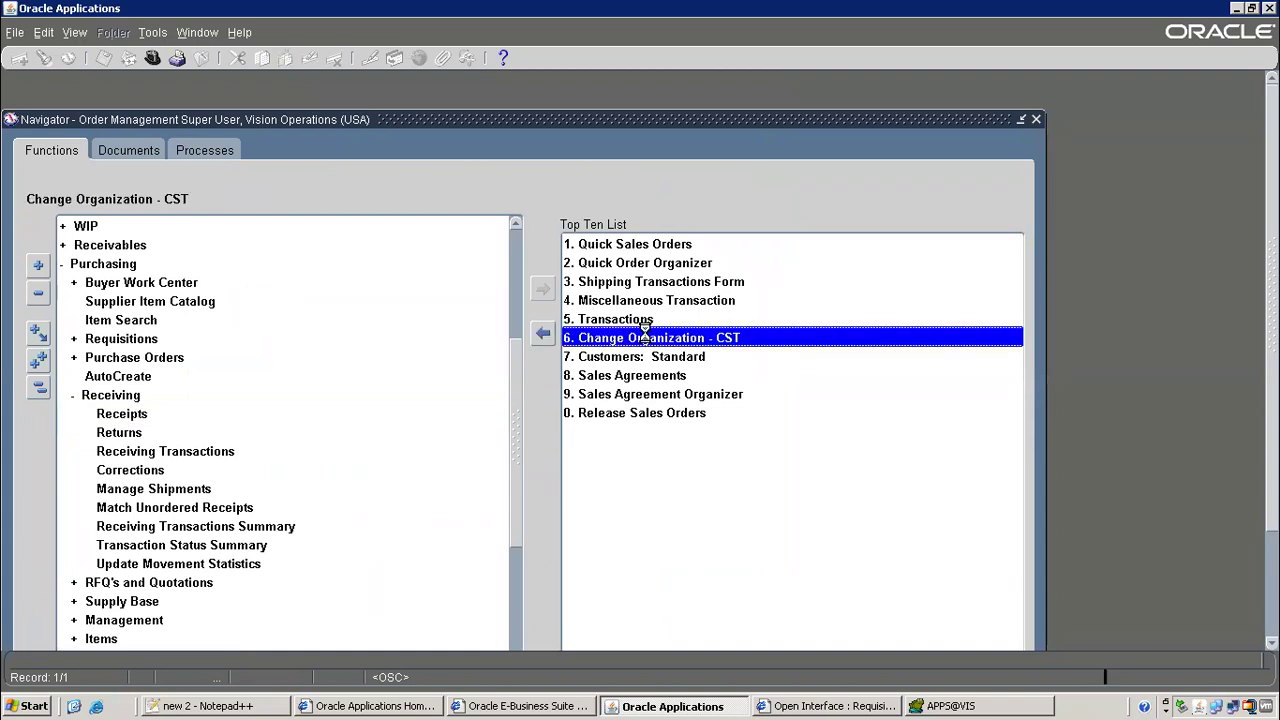
pyautogui.write('m%')
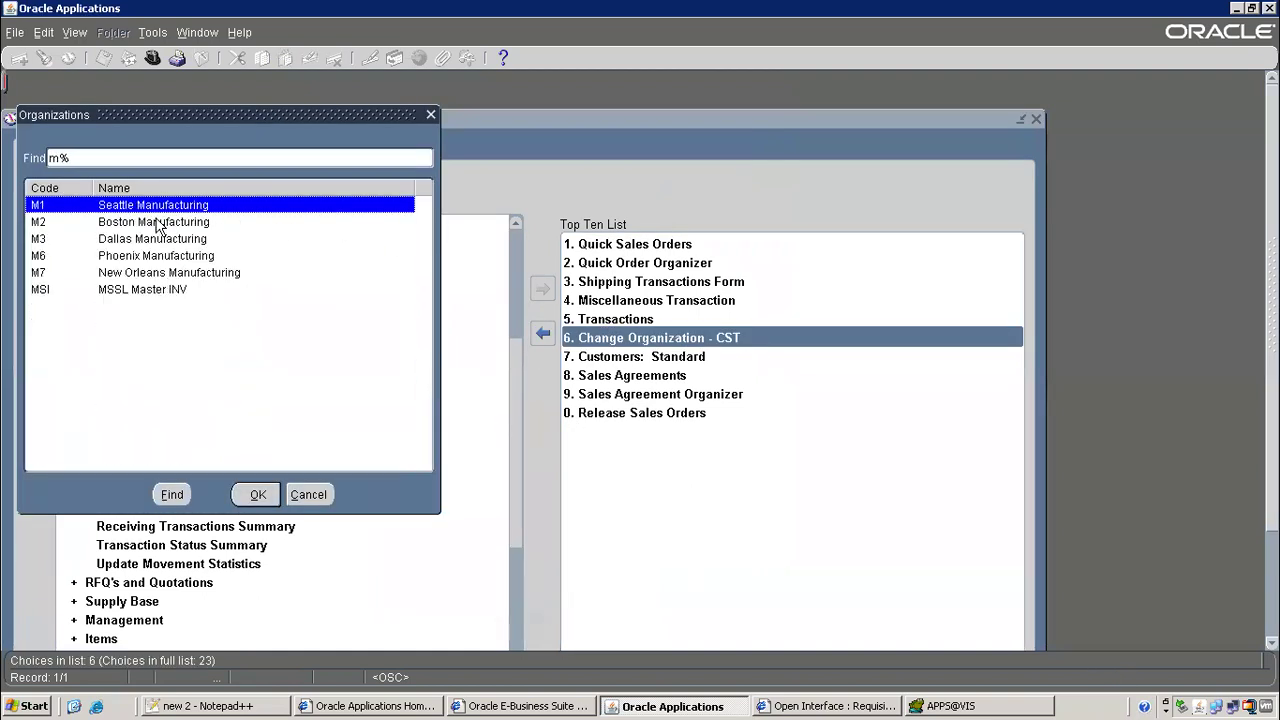
pyautogui.press('Return')
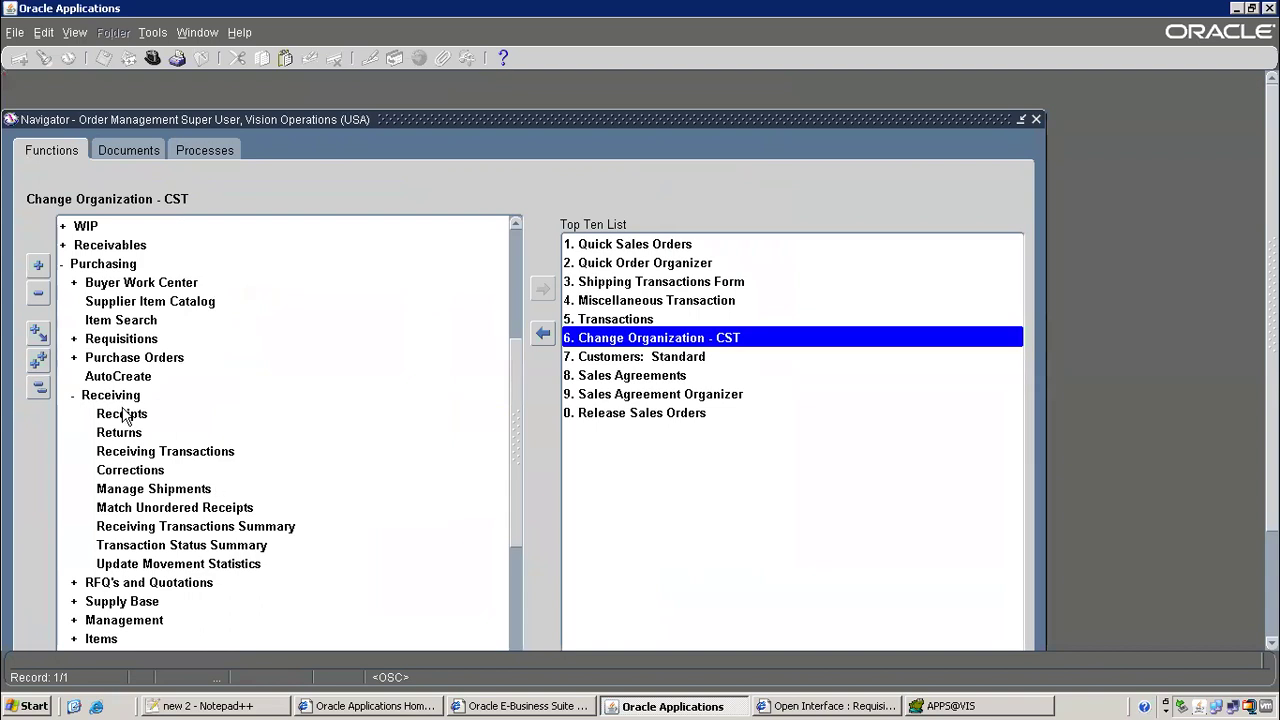
pyautogui.click(122, 412)
pyautogui.click(216, 241)
pyautogui.write('6862')
pyautogui.click(218, 288)
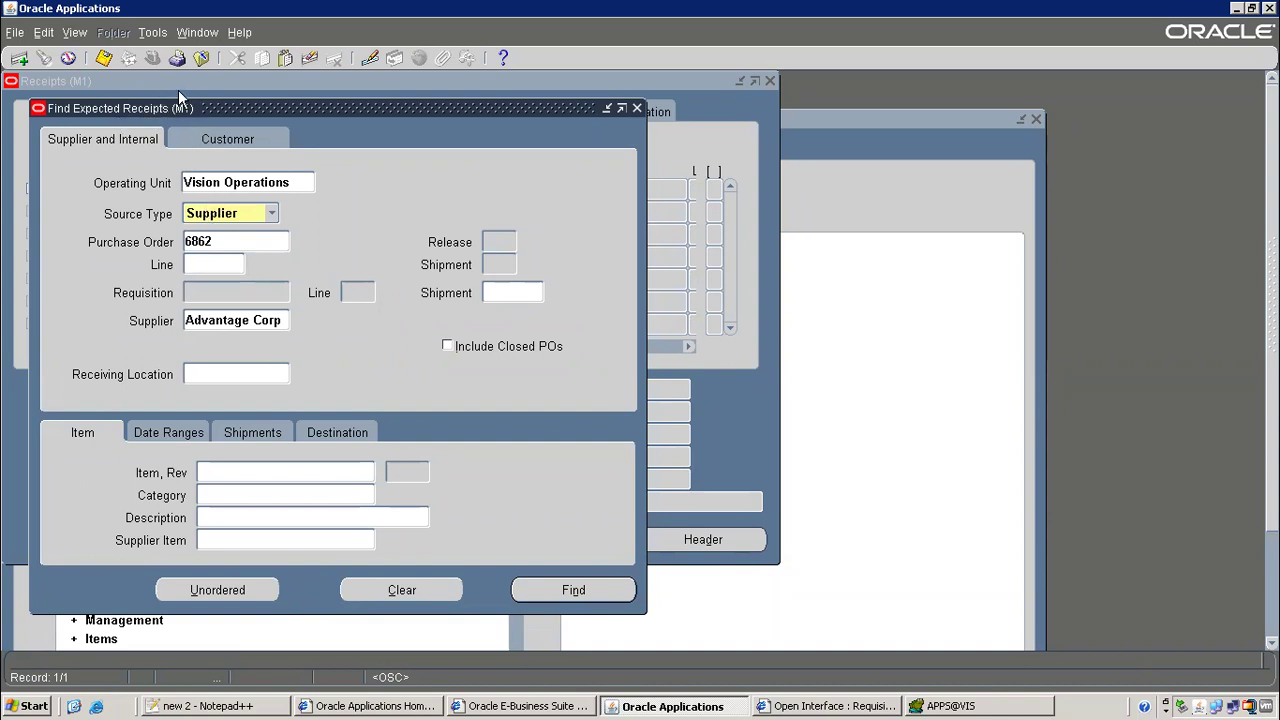
# Find expected receipts for PO 6862 and mark the order line, dismissing the tolerance warning
pyautogui.click(598, 594)
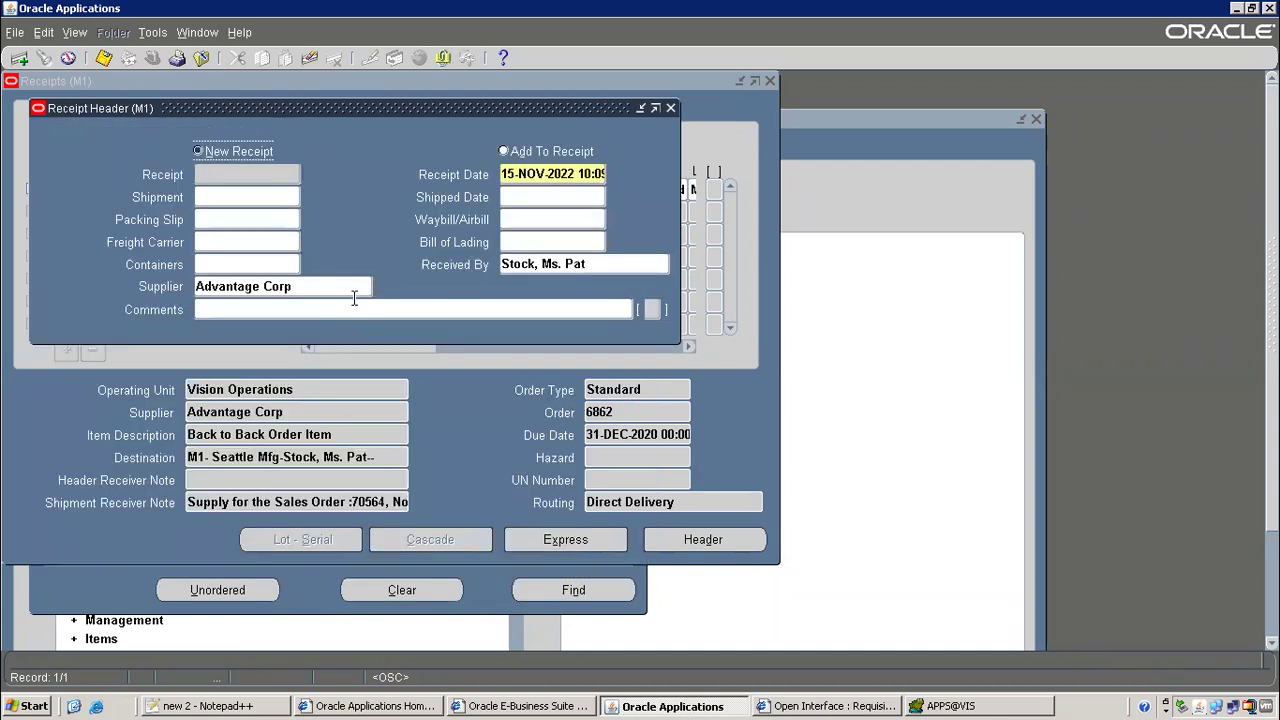
pyautogui.moveTo(352, 103); pyautogui.dragTo(590, 196)
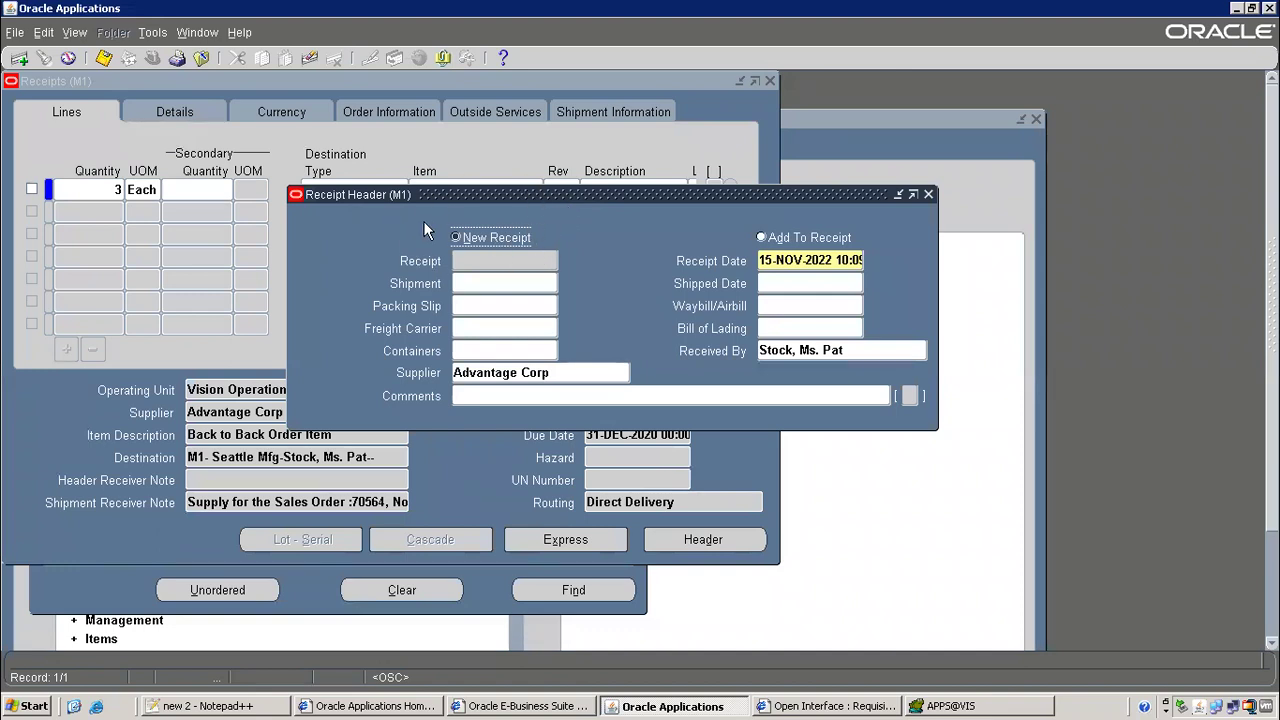
pyautogui.click(103, 58)
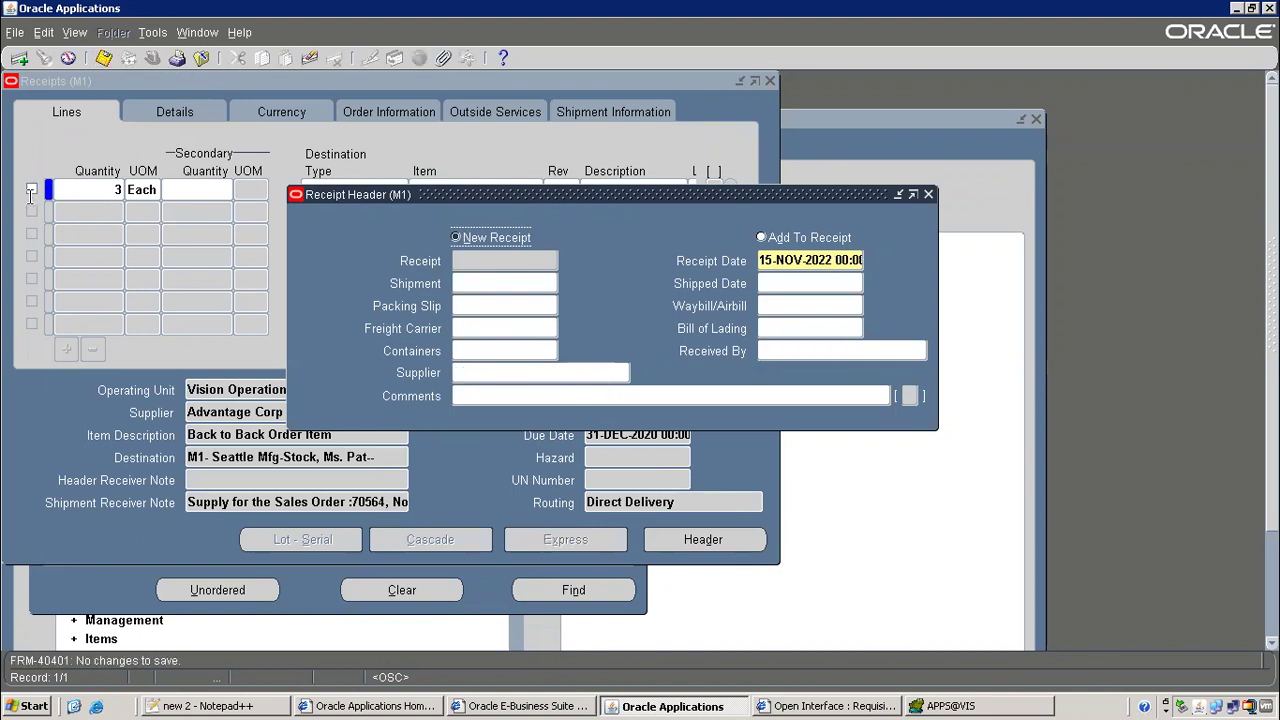
pyautogui.click(31, 190)
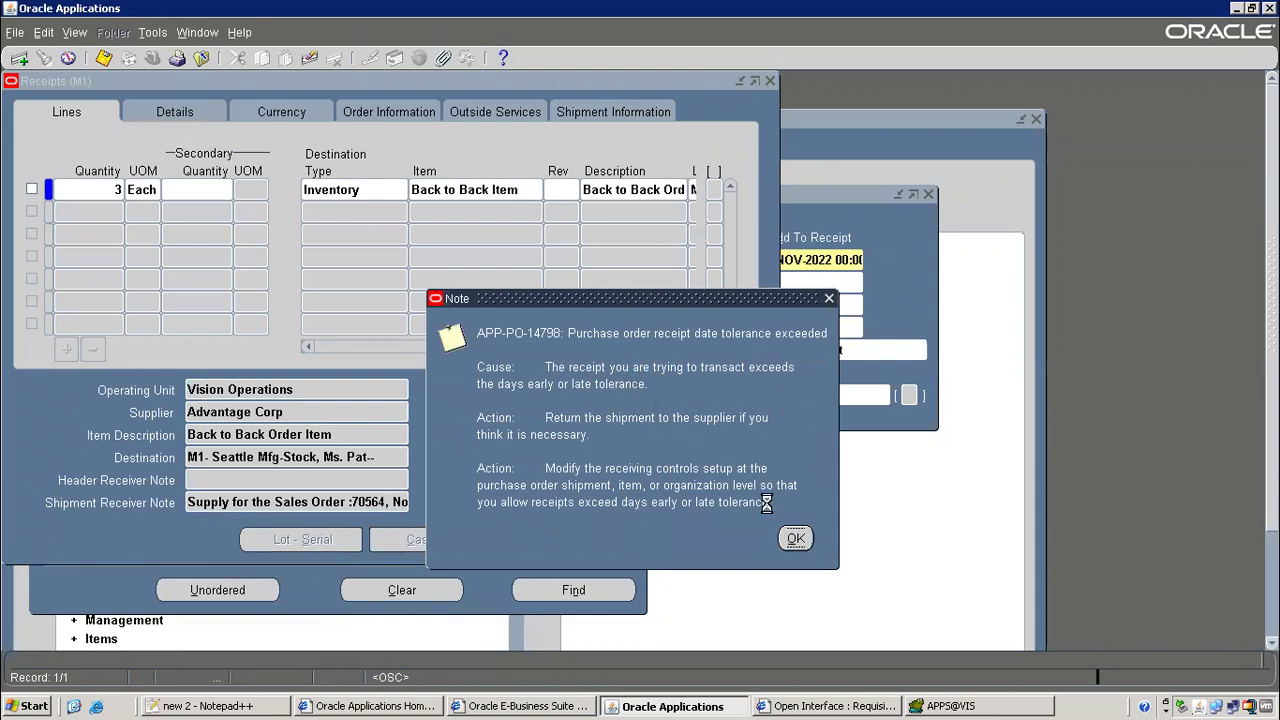
pyautogui.press('Return')
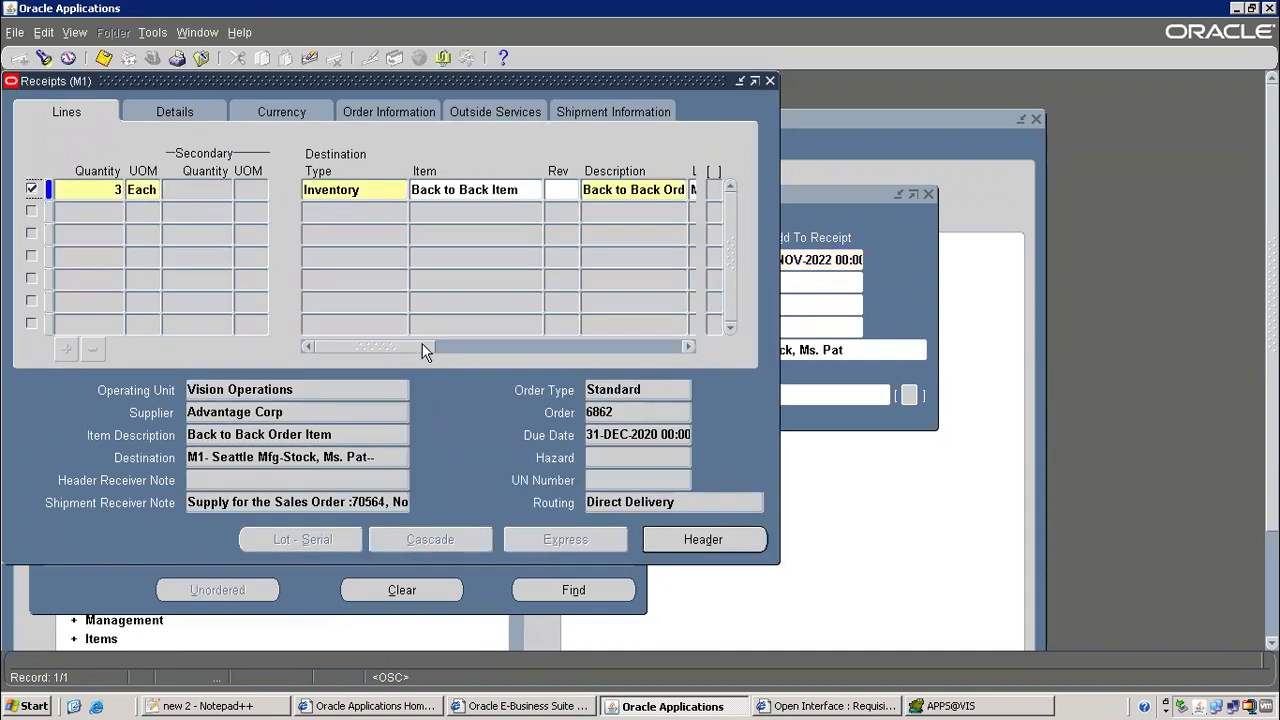
# Set the line's receiving subinventory to Stores
pyautogui.click(425, 350)
pyautogui.click(394, 189)
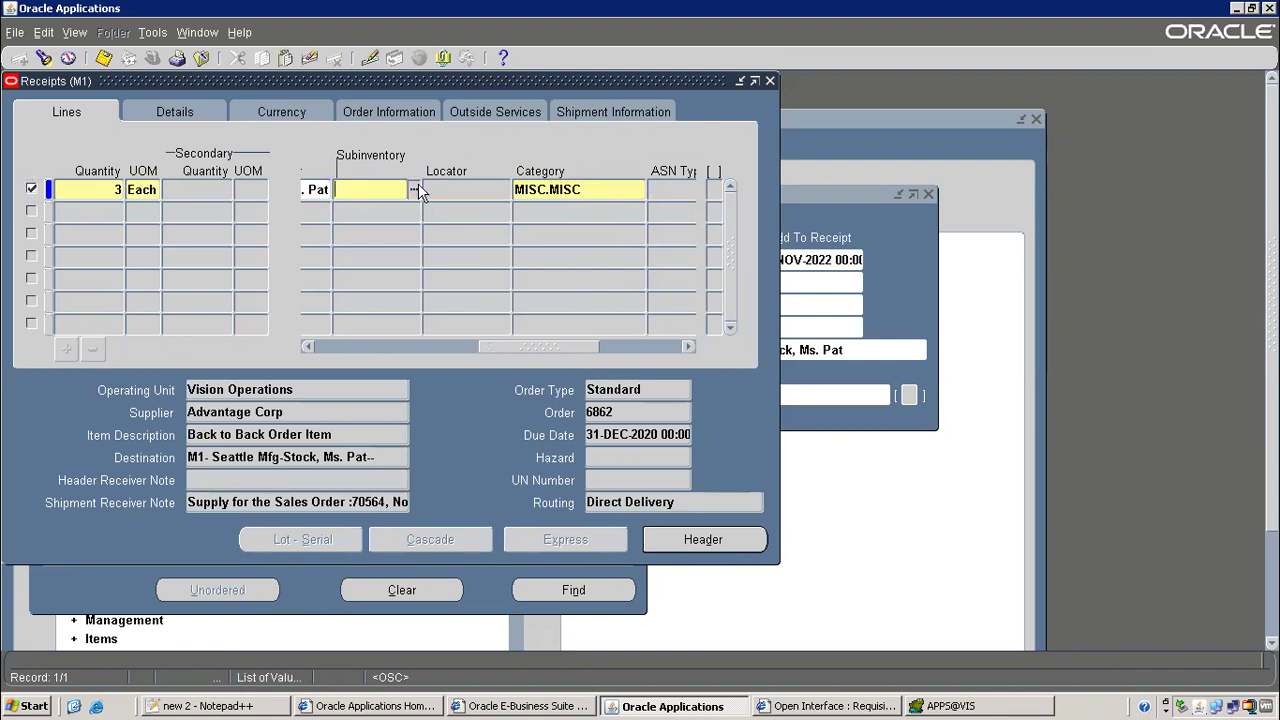
pyautogui.click(415, 189)
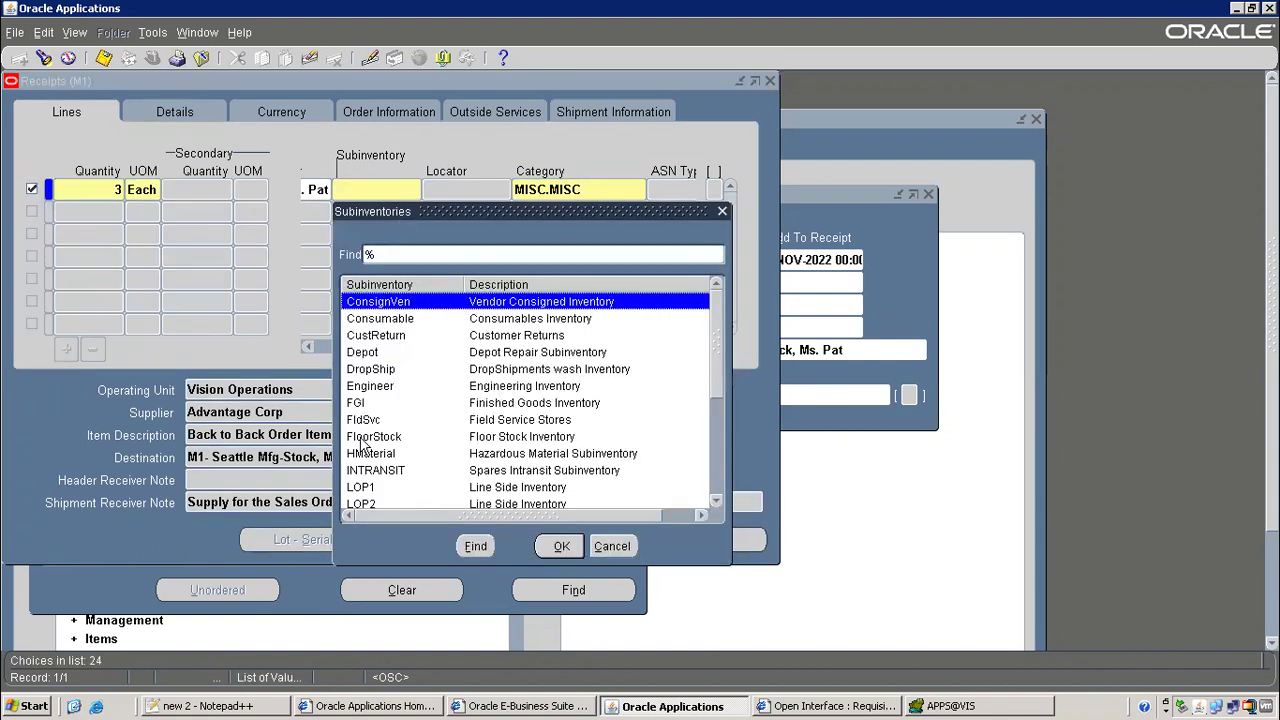
pyautogui.click(391, 372)
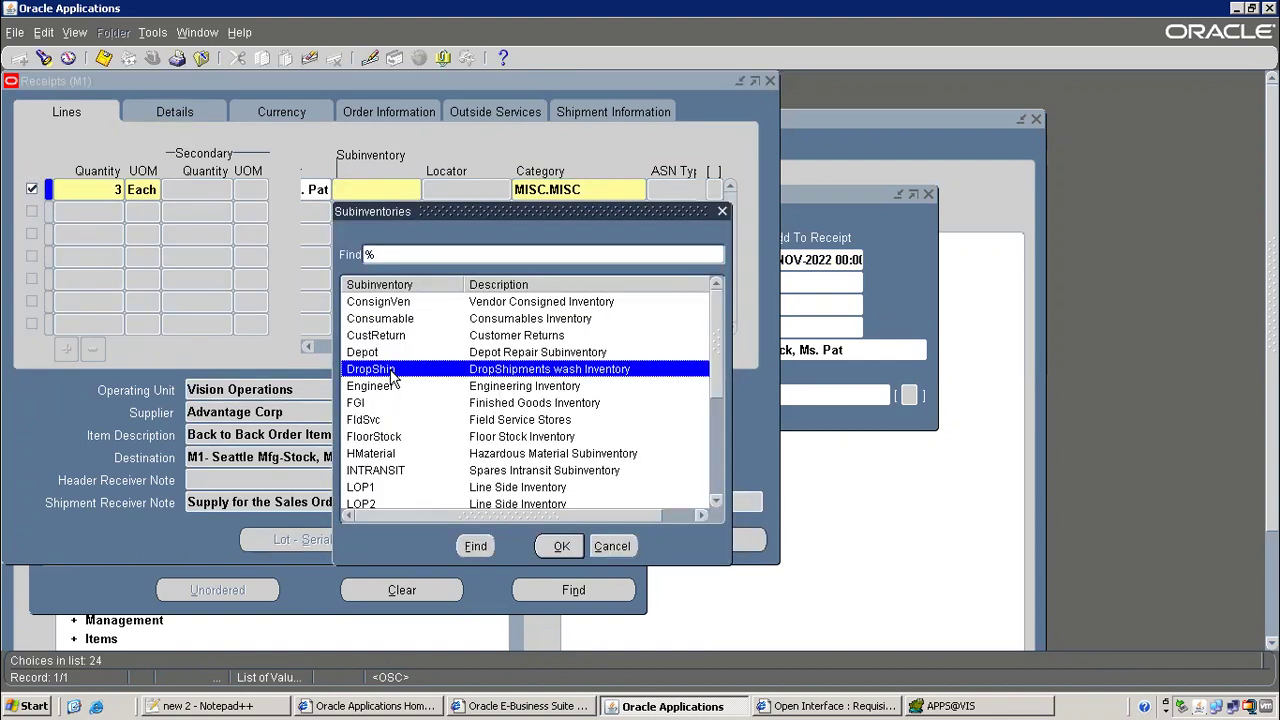
pyautogui.write('s')
pyautogui.doubleClick(506, 337)
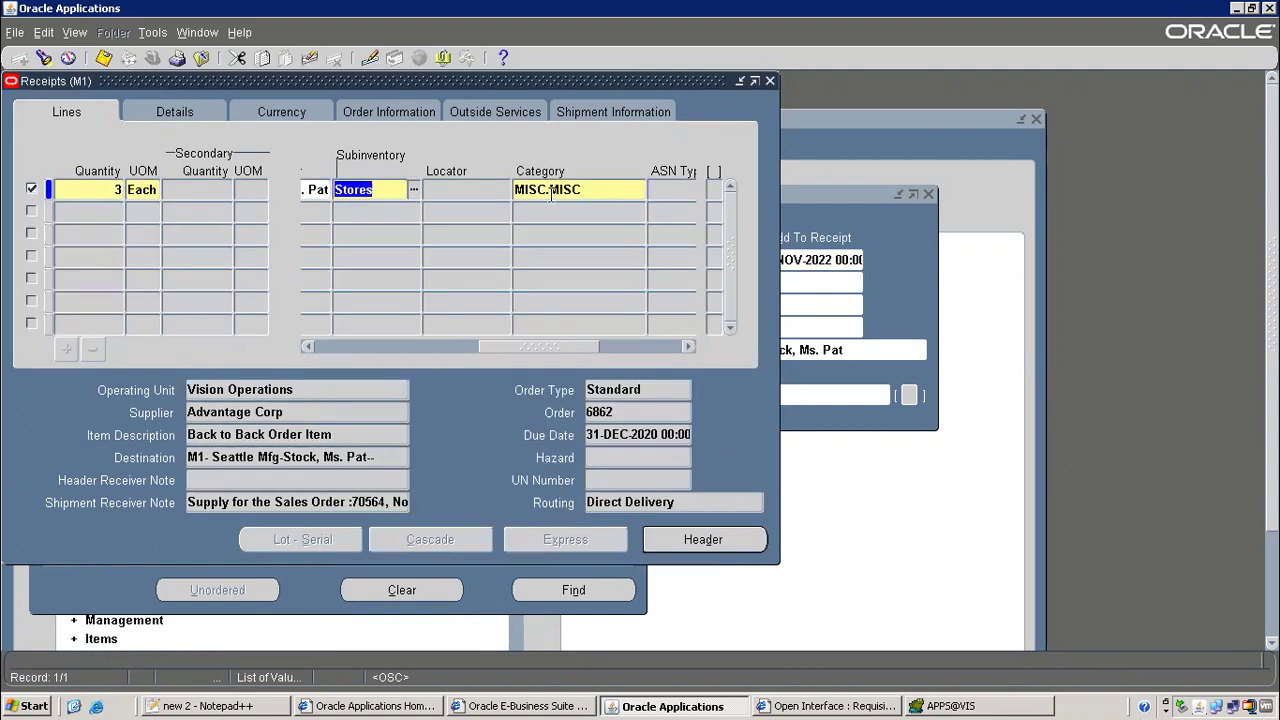
pyautogui.click(607, 346)
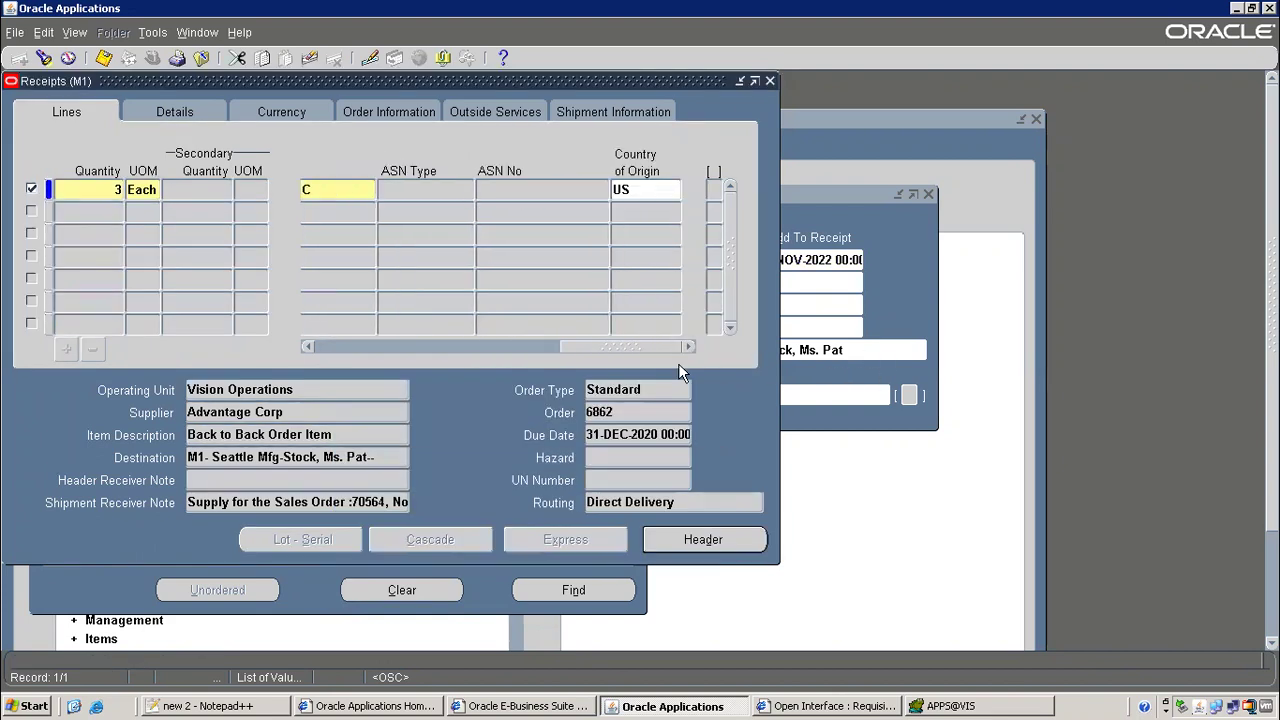
# Save the receipt, copy receipt number 23846, and close the forms
pyautogui.click(693, 540)
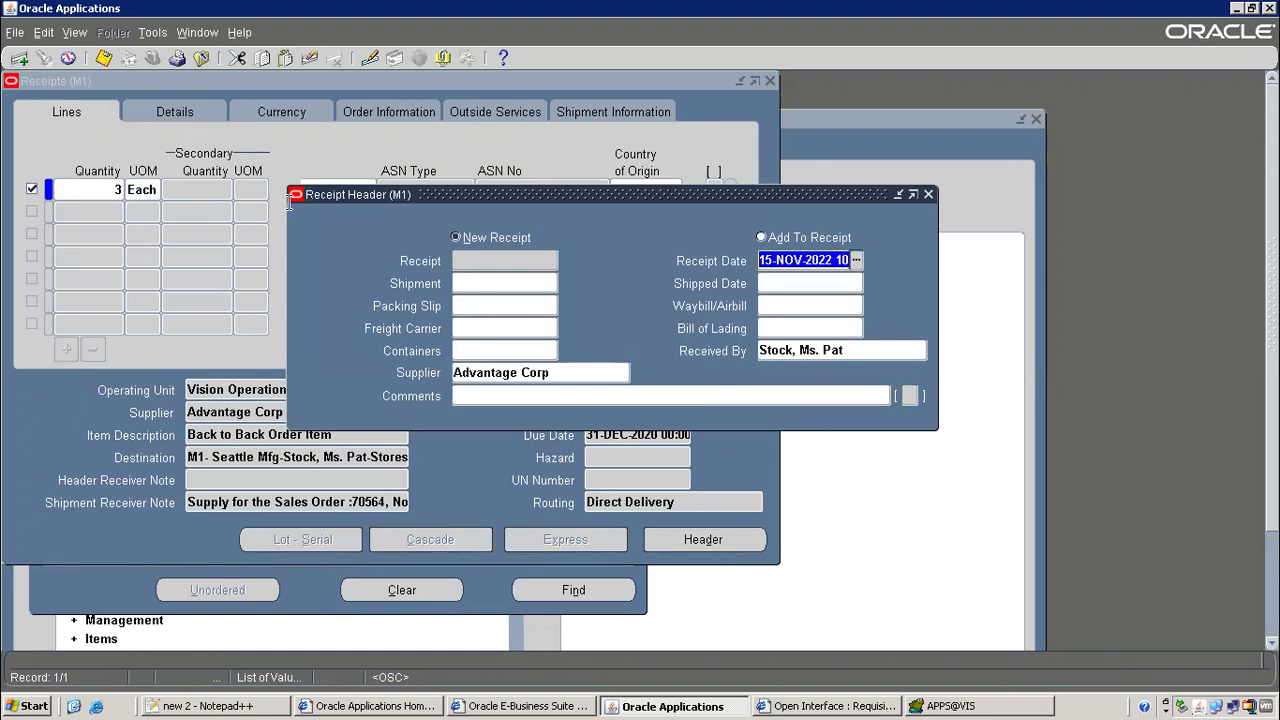
pyautogui.click(103, 57)
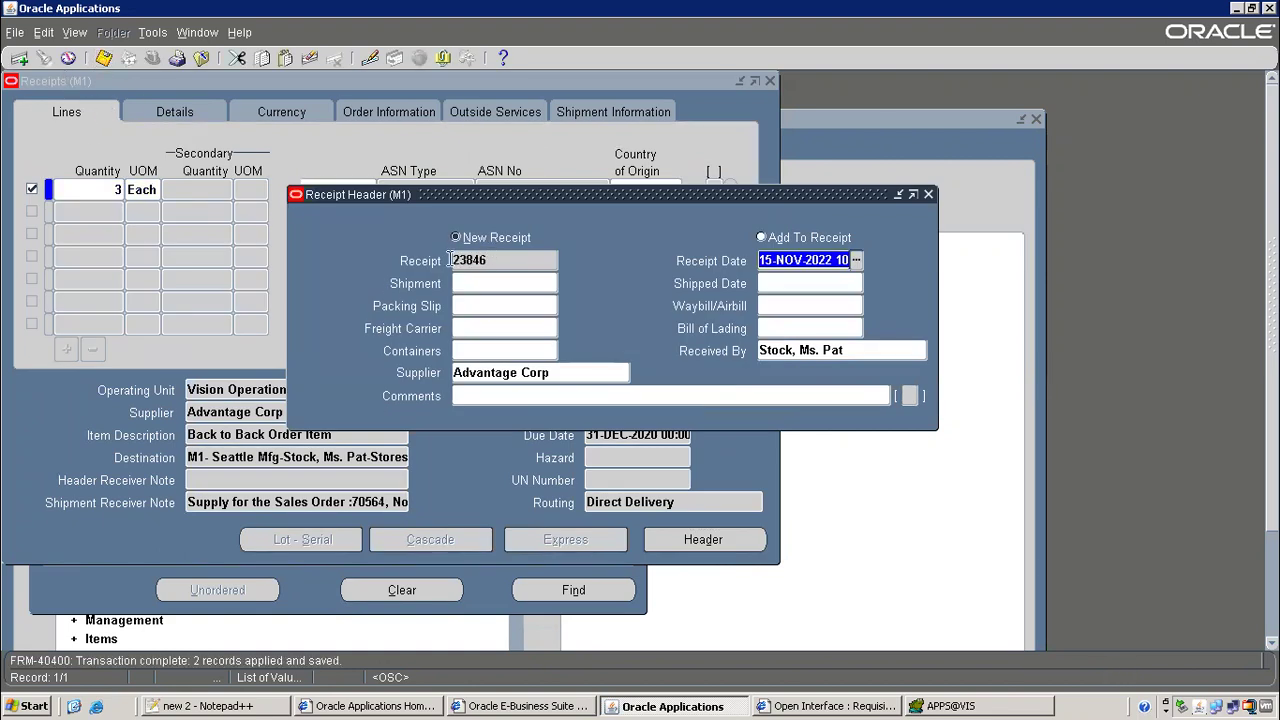
pyautogui.doubleClick(463, 260)
pyautogui.rightClick(468, 264)
pyautogui.click(486, 291)
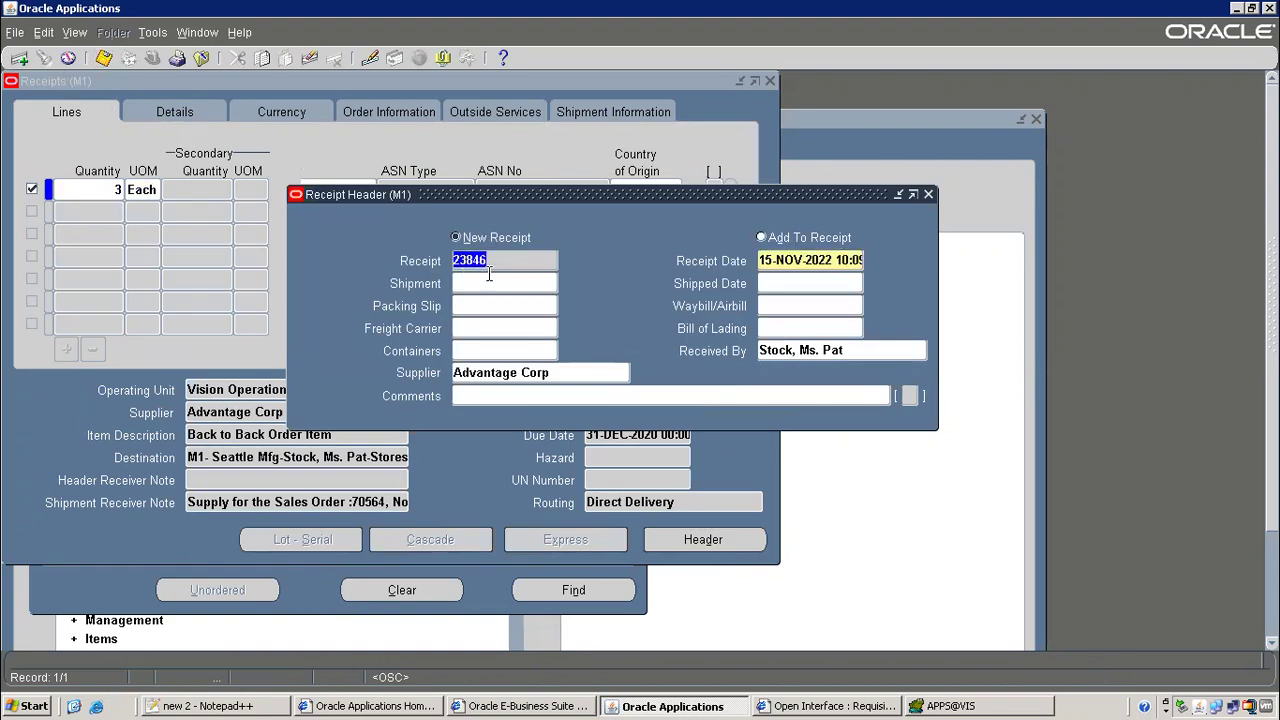
pyautogui.press('F4')
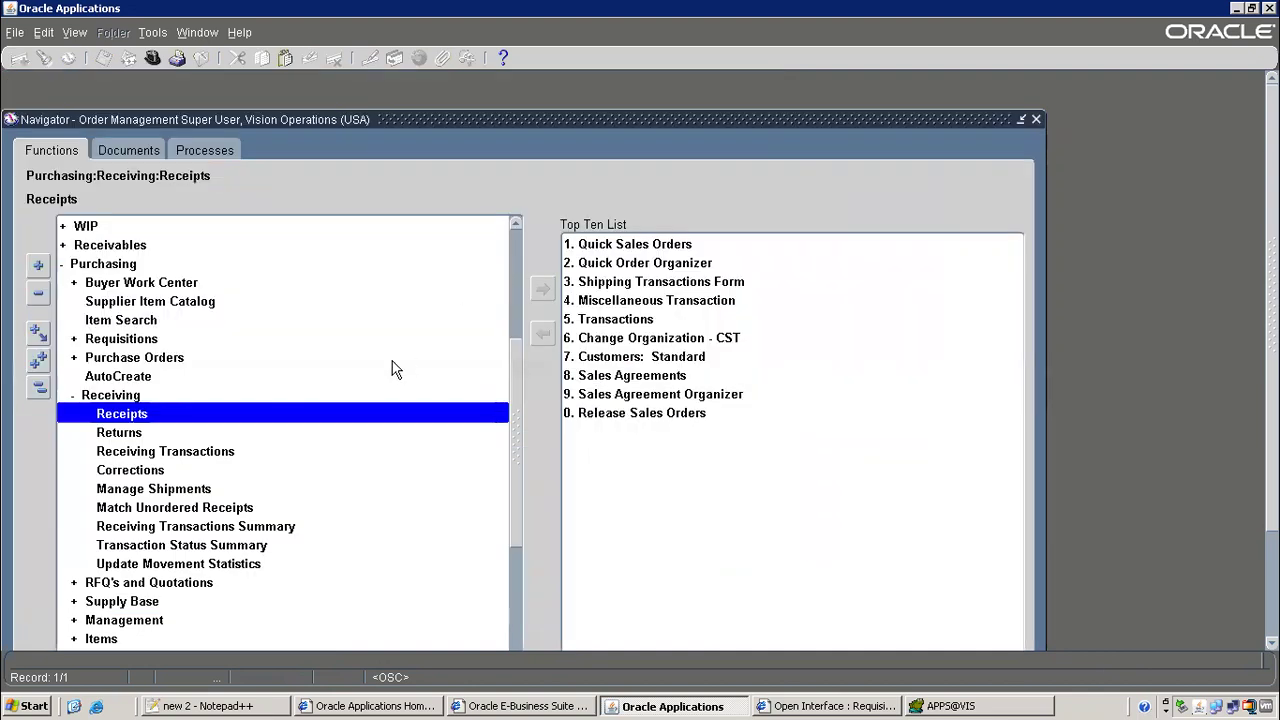
# Open the Sales Orders form under Orders, Returns in the Navigator
pyautogui.hotkey('alt', 't')
pyautogui.press('l')
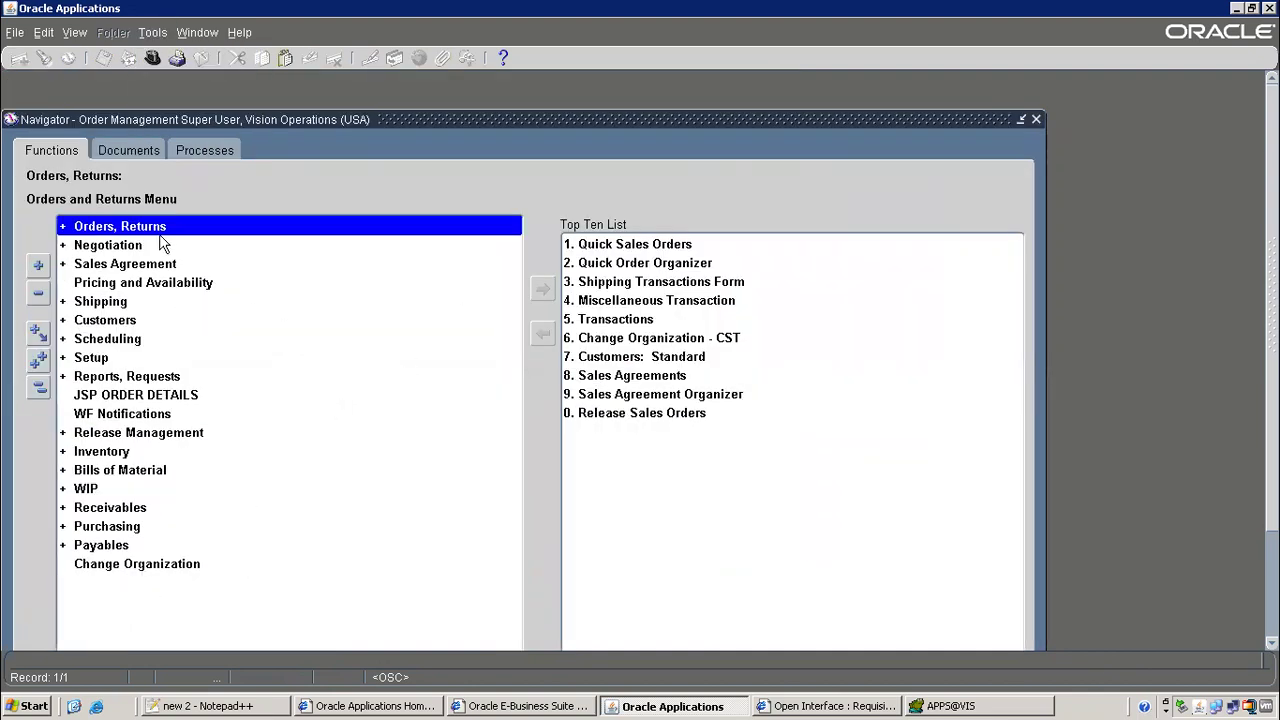
pyautogui.doubleClick(163, 238)
pyautogui.doubleClick(155, 264)
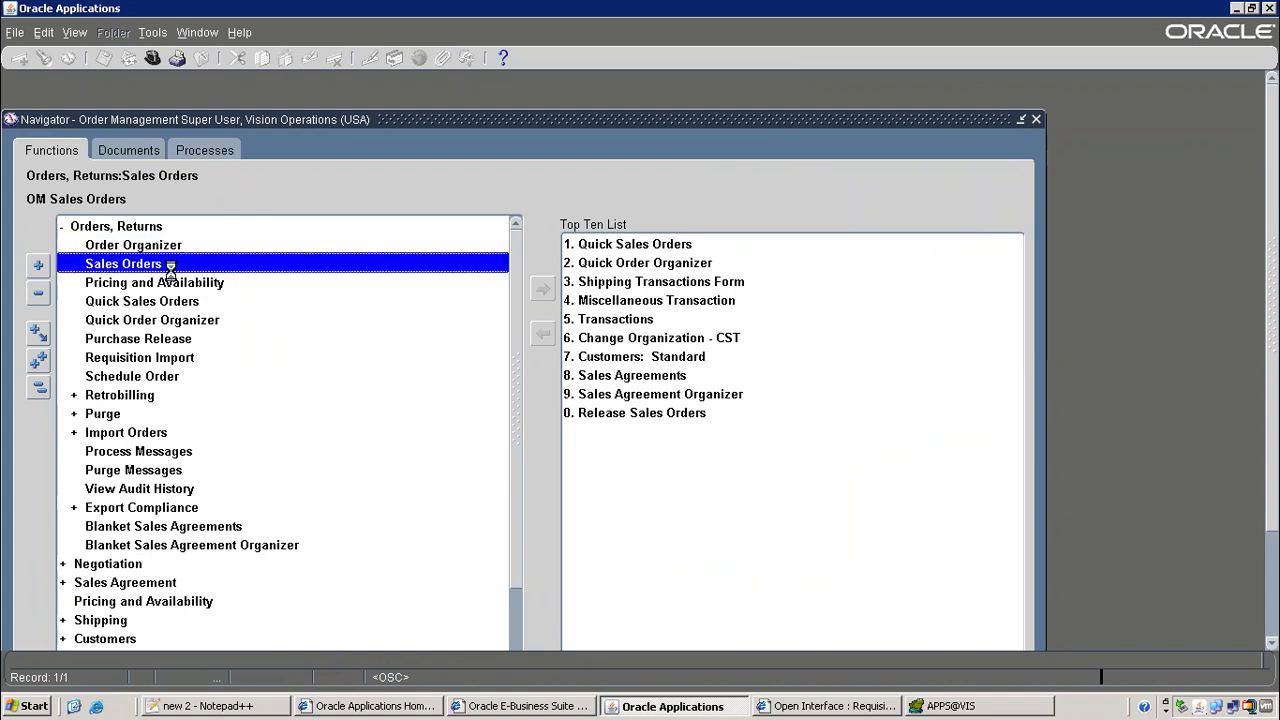
# Log receipt number 23846 on the receipt step in the flow notes
pyautogui.click(222, 706)
pyautogui.click(449, 531)
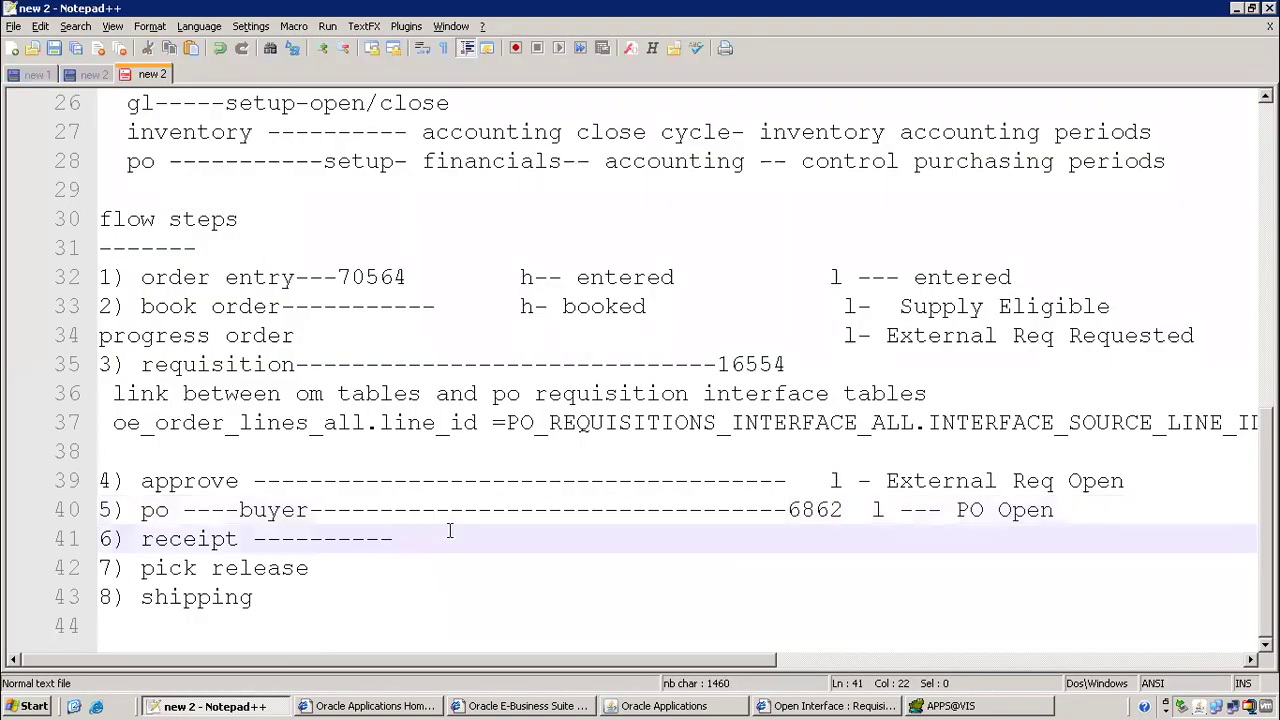
pyautogui.write('-------------------------------23846')
pyautogui.hotkey('alt', 'Tab')
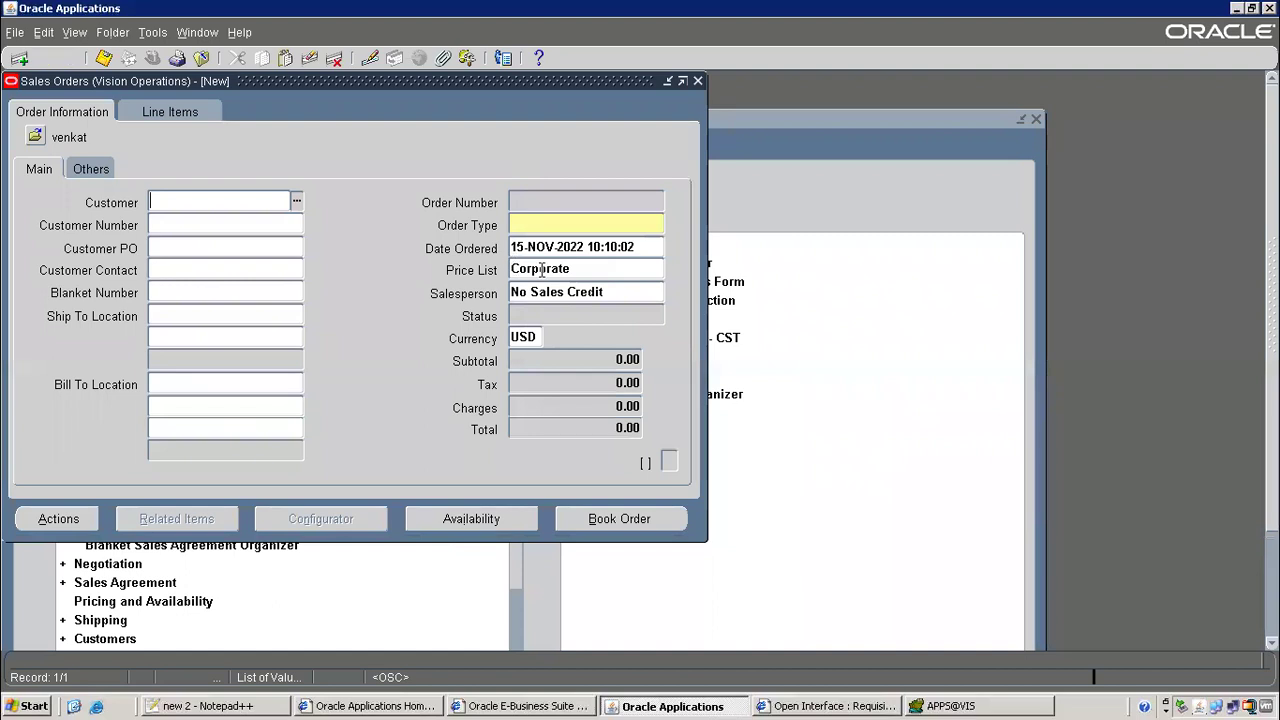
# Query sales order 70564 using the number copied from the notes
pyautogui.press('F11')
pyautogui.hotkey('alt', 'Tab')
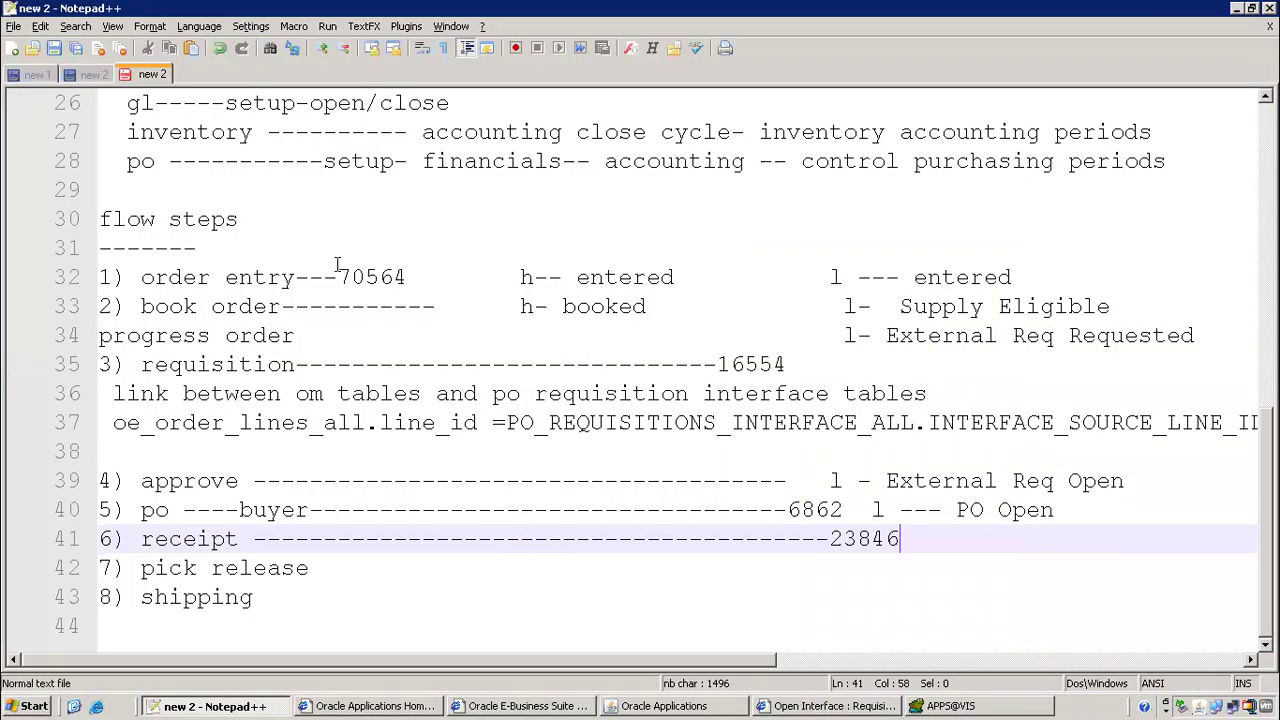
pyautogui.moveTo(338, 272); pyautogui.dragTo(412, 274)
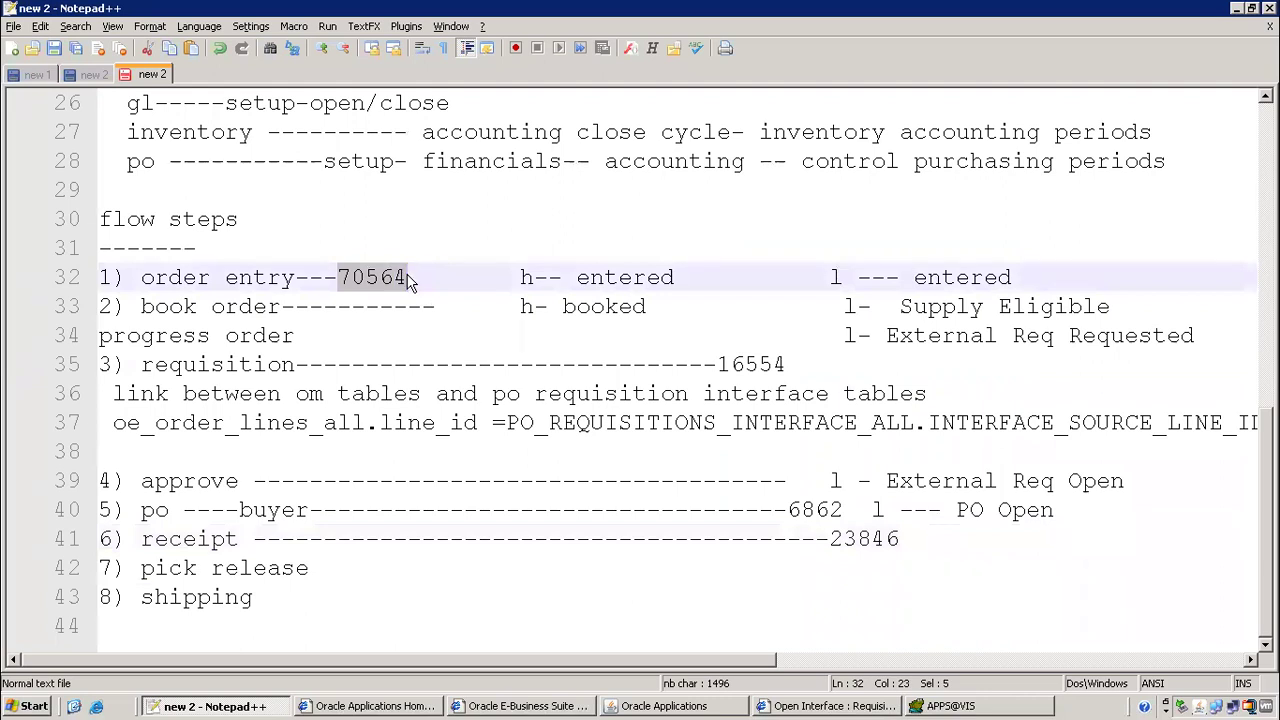
pyautogui.hotkey('ctrl', 'c')
pyautogui.hotkey('alt', 'Tab')
pyautogui.hotkey('ctrl', 'v')
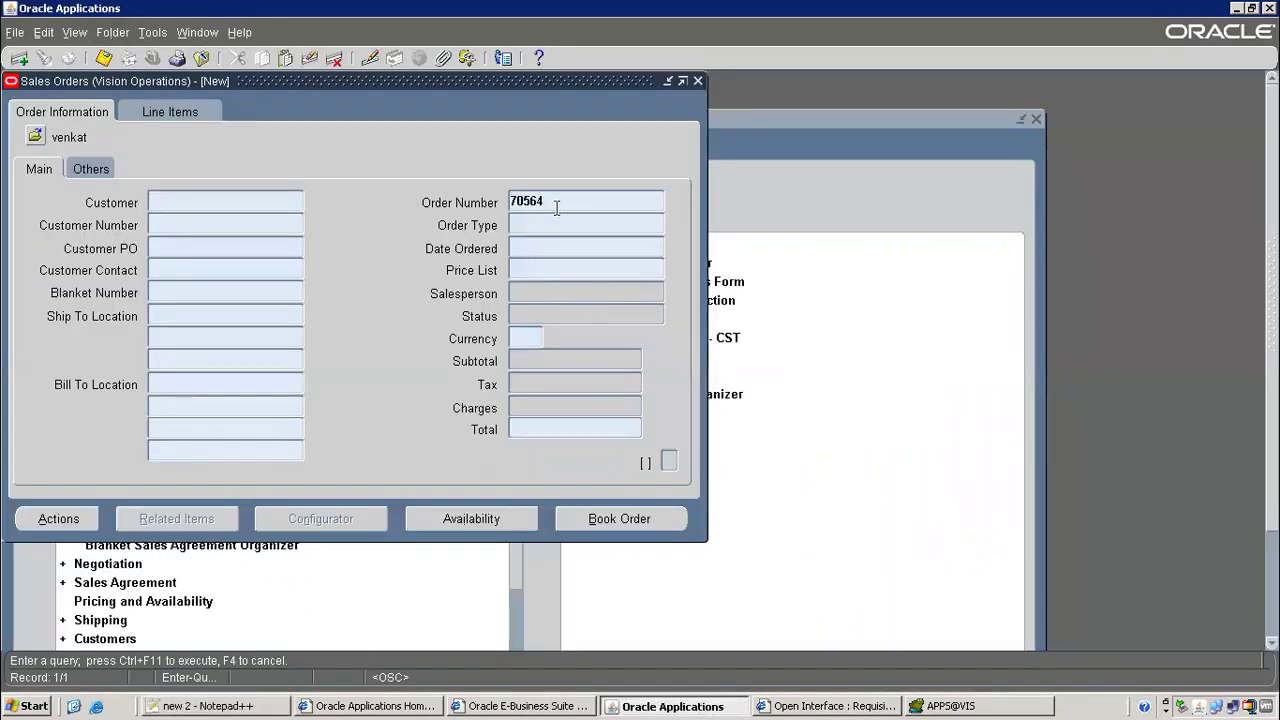
pyautogui.hotkey('ctrl', 'F11')
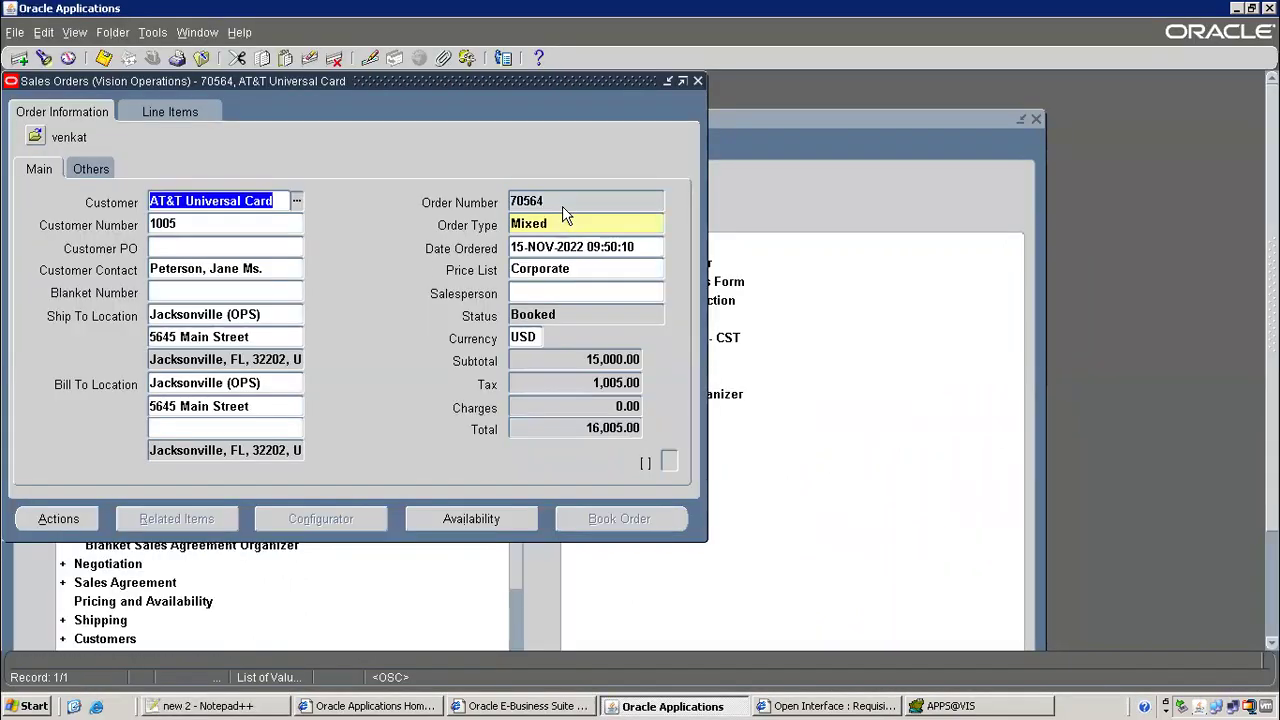
# Check that line 1.1 is awaiting shipping, then select the pick release and shipping notes
pyautogui.click(165, 108)
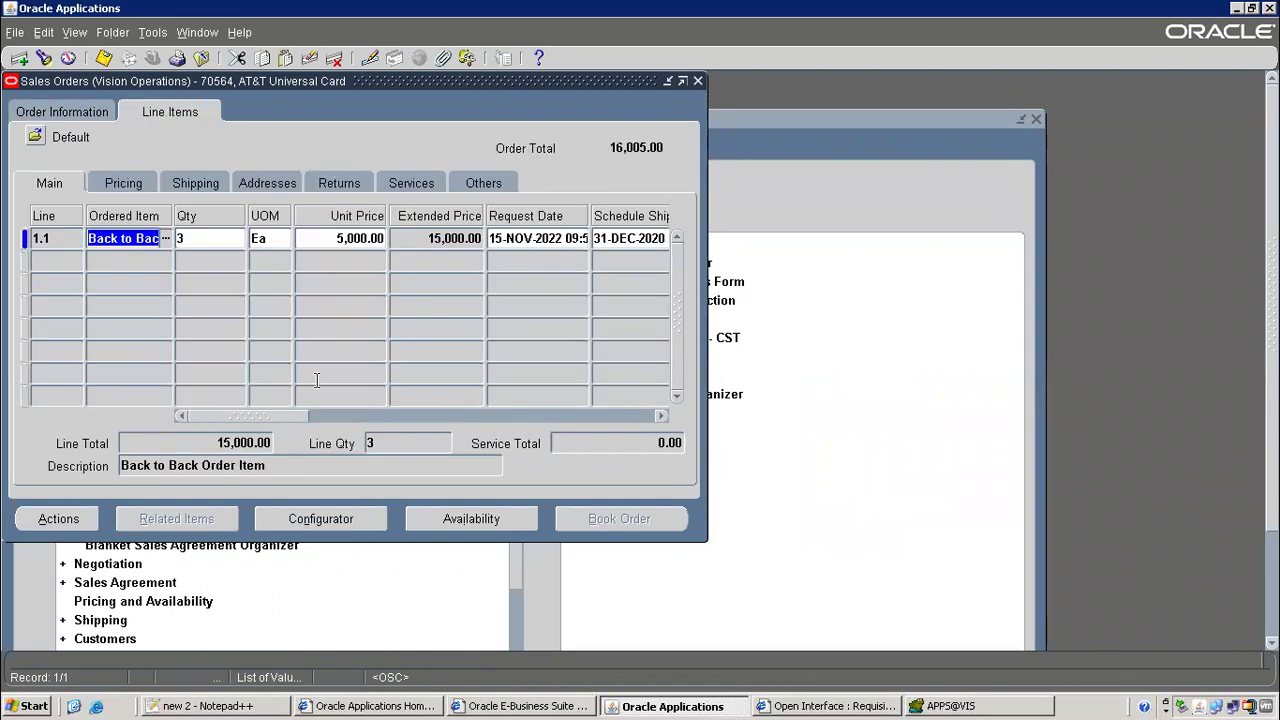
pyautogui.moveTo(257, 418); pyautogui.dragTo(325, 420)
pyautogui.click(490, 240)
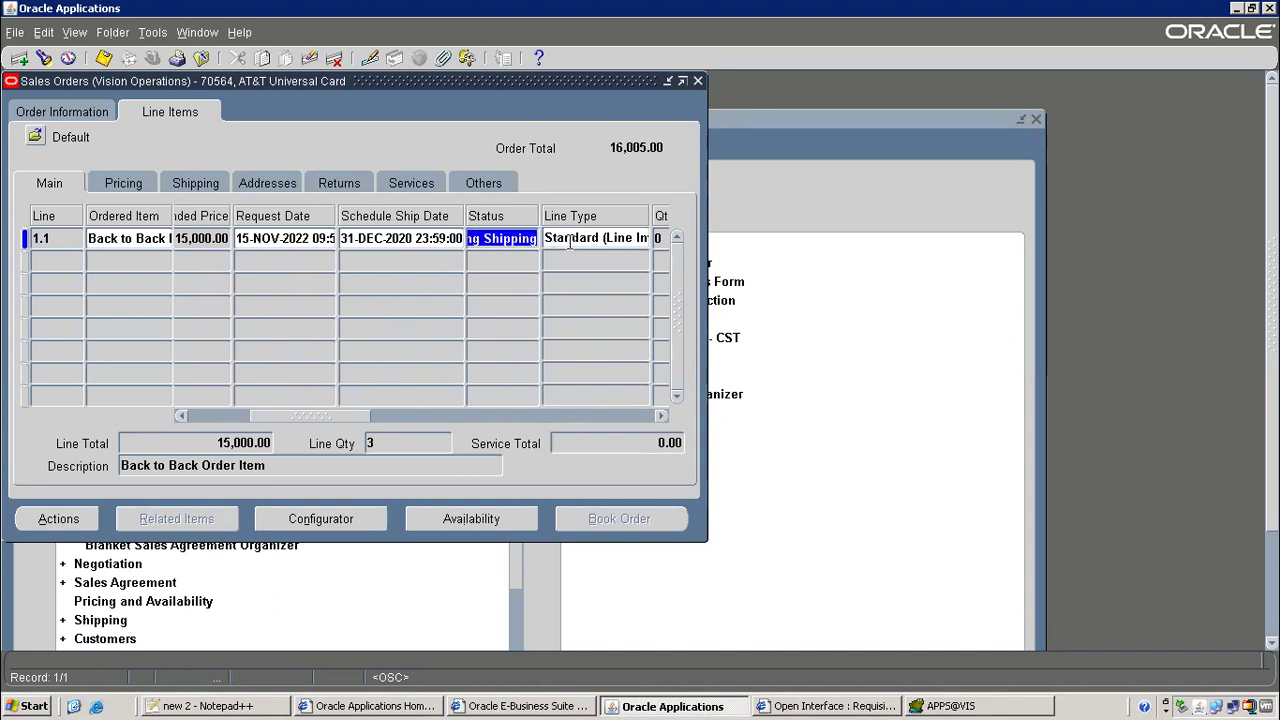
pyautogui.click(238, 707)
pyautogui.moveTo(140, 568); pyautogui.dragTo(277, 613)
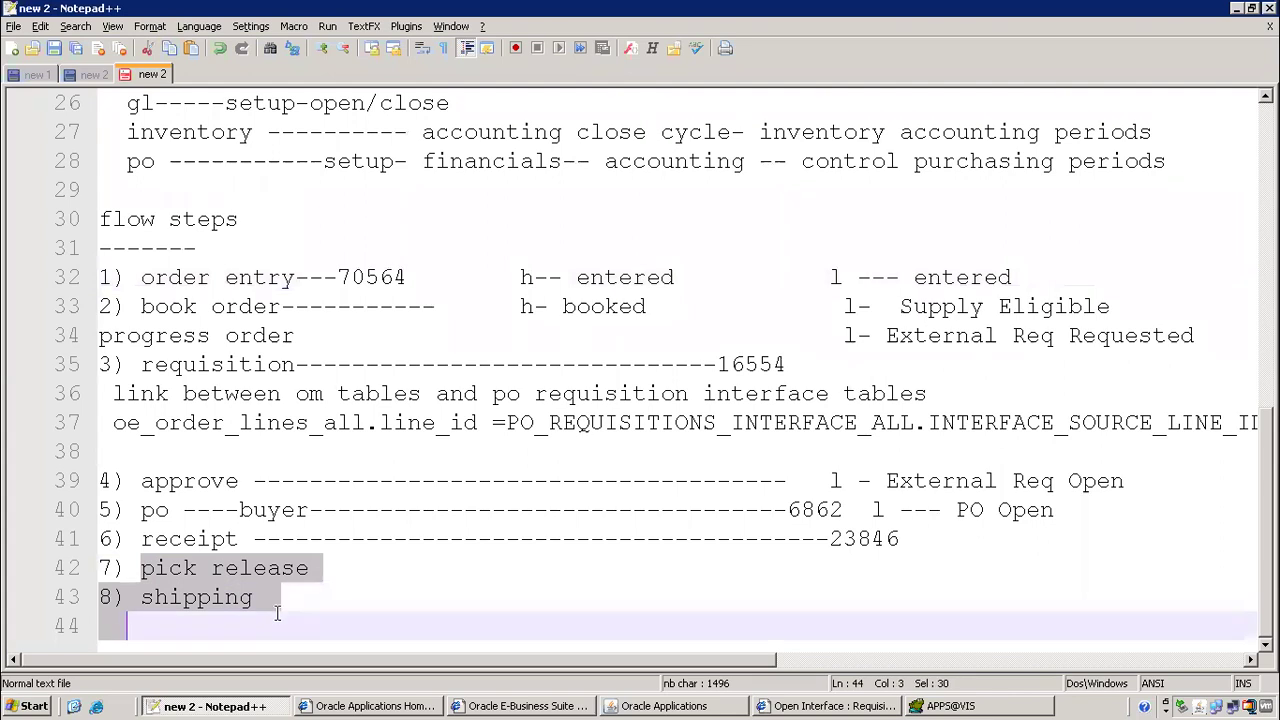
# Delete the pick release and shipping steps so the notes end at step 6
pyautogui.press('BackSpace')
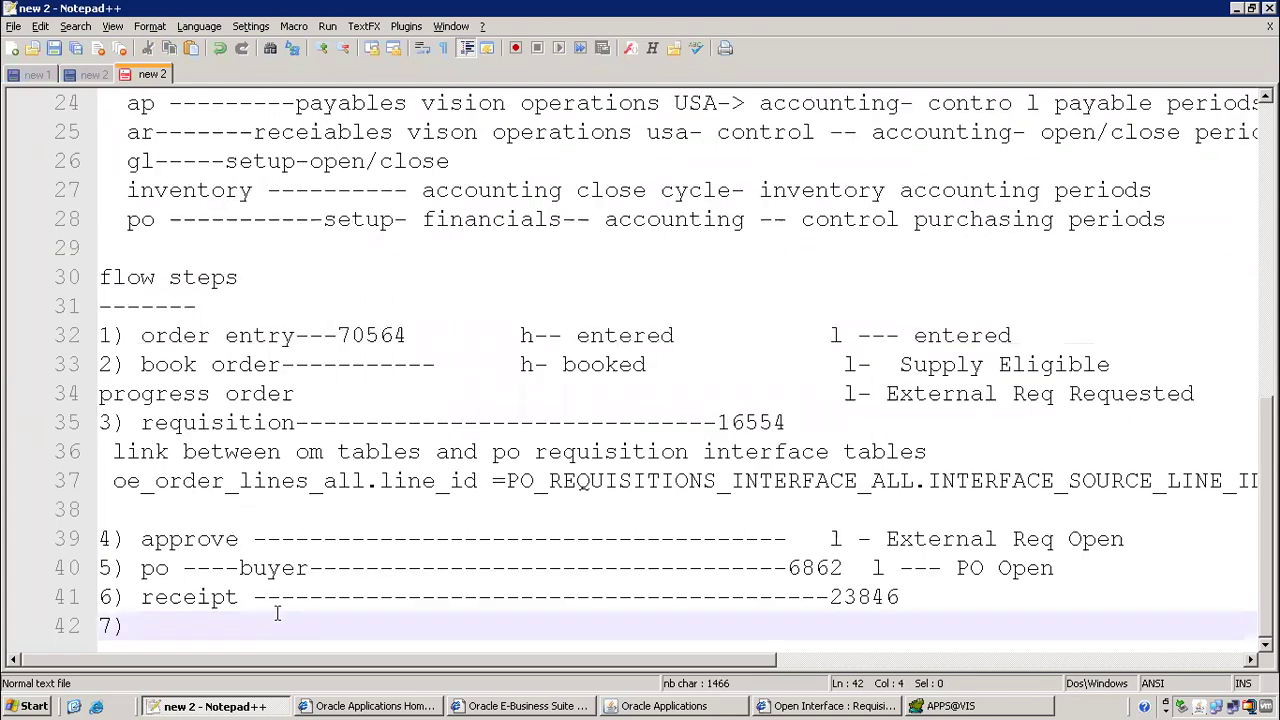
pyautogui.press('BackSpace')
pyautogui.press('BackSpace')
pyautogui.press('BackSpace')
pyautogui.moveTo(131, 340); pyautogui.dragTo(918, 597)
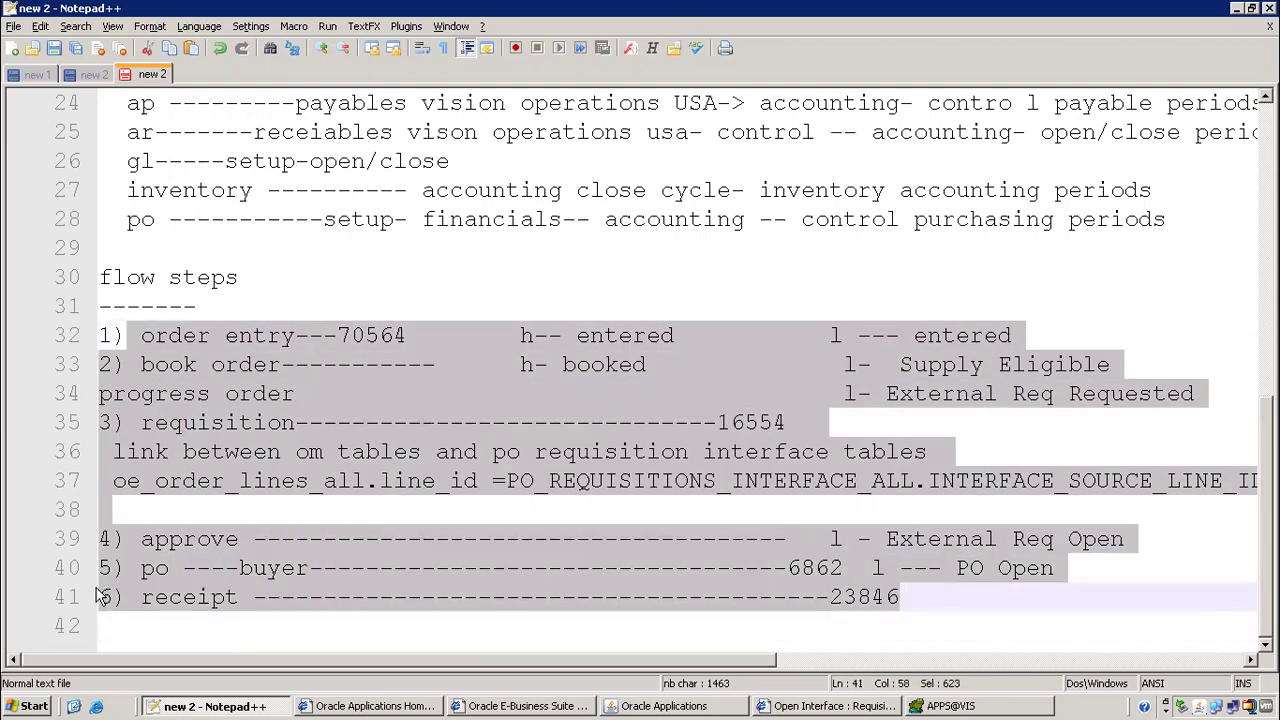
pyautogui.click(157, 600)
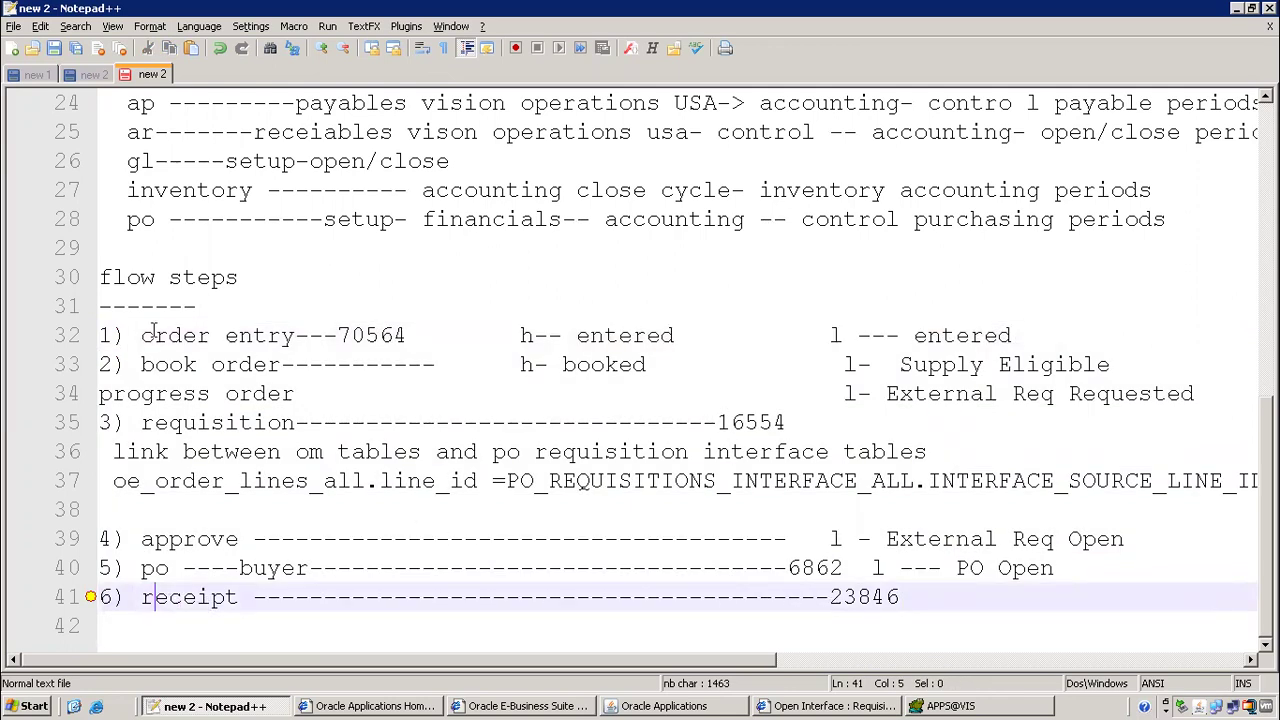
pyautogui.click(155, 335)
pyautogui.scroll(6, 335, 385)
pyautogui.scroll(-6, 329, 391)
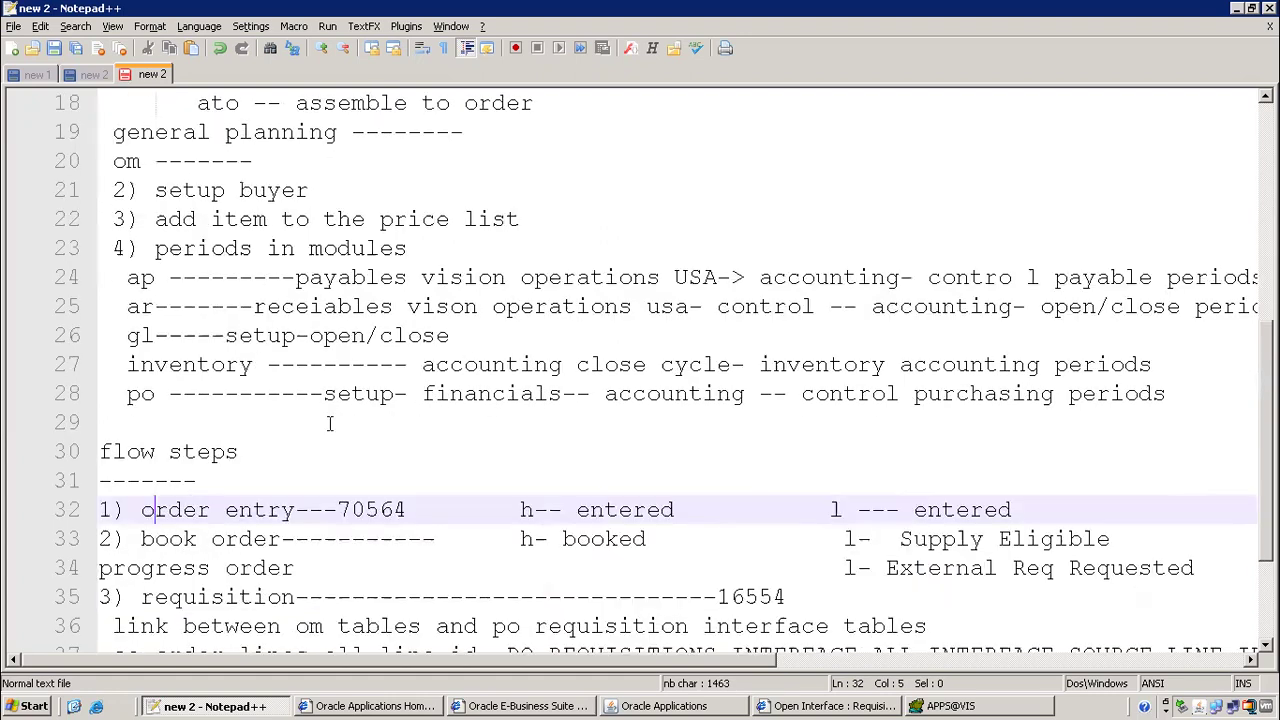
# Minimize the remote desktop session to reveal the local browser
pyautogui.click(230, 622)
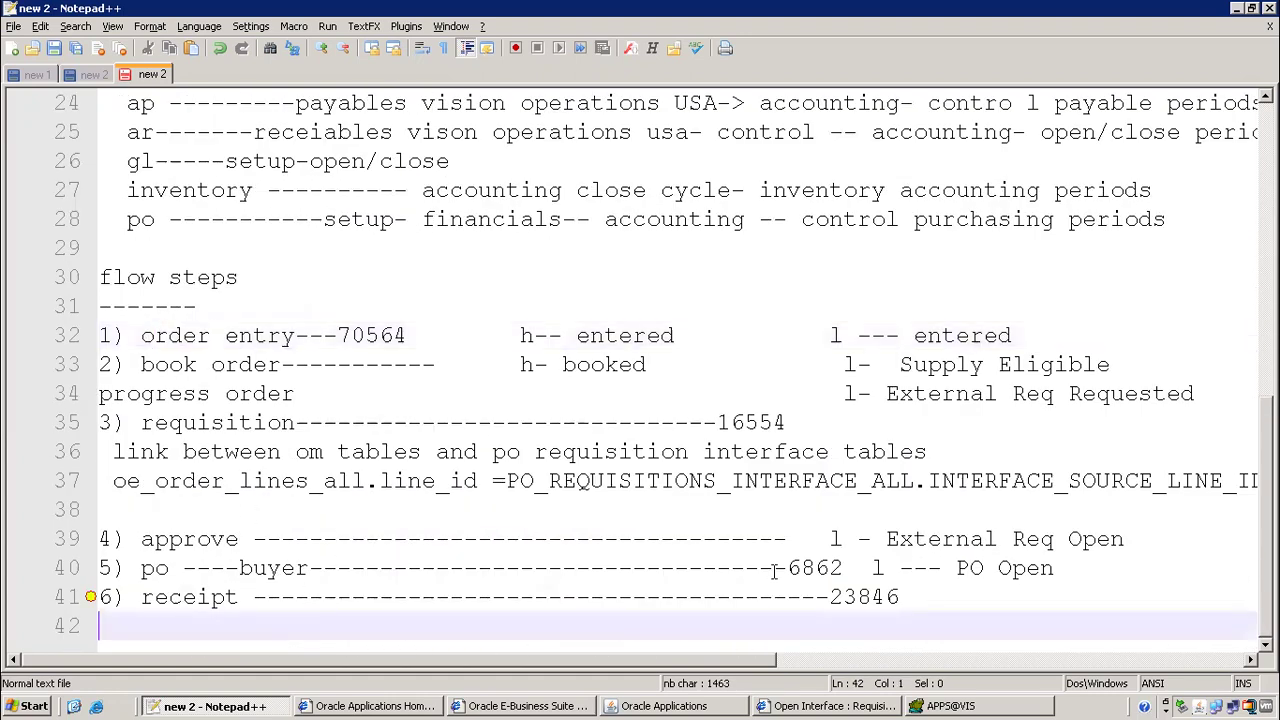
pyautogui.click(936, 600)
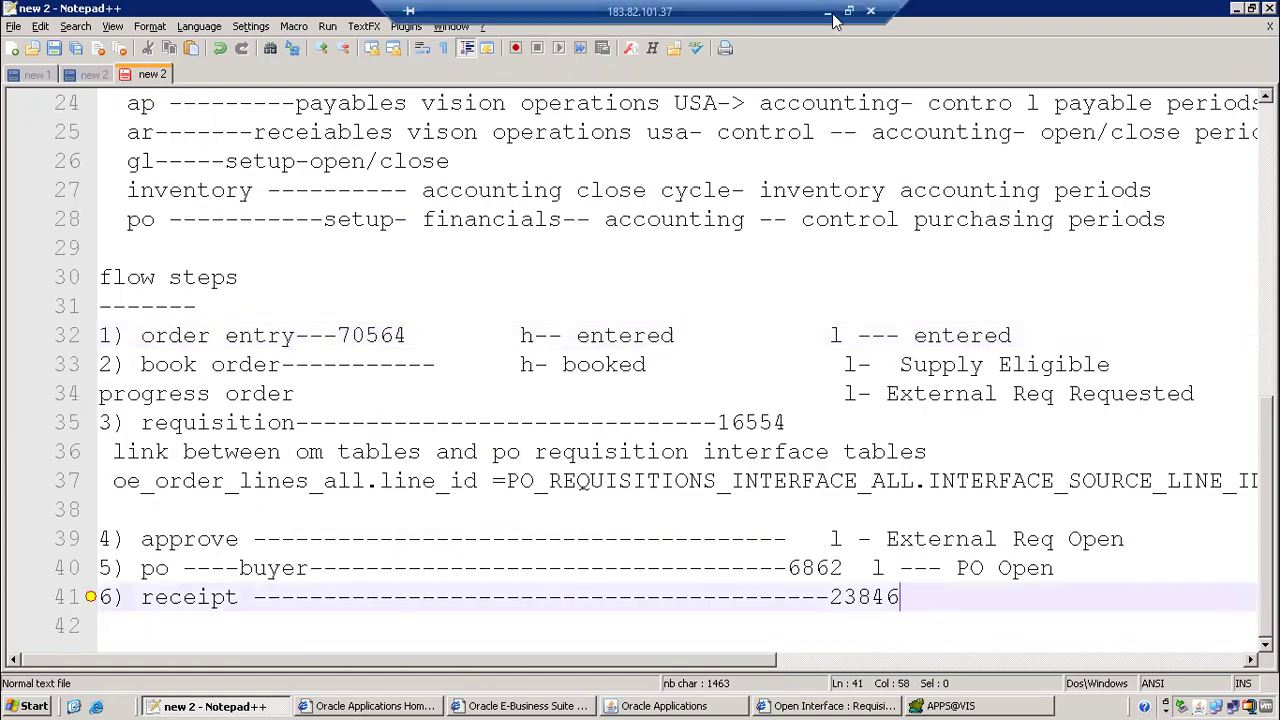
pyautogui.click(829, 11)
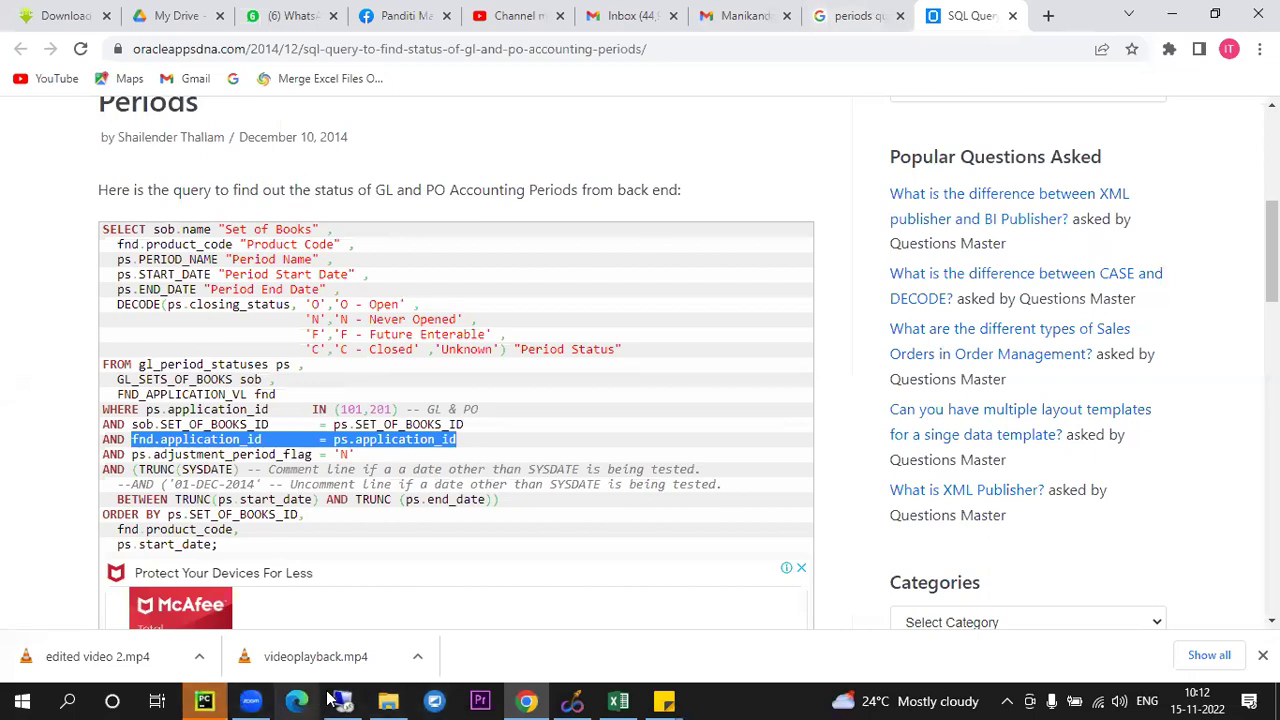
pyautogui.click(254, 700)
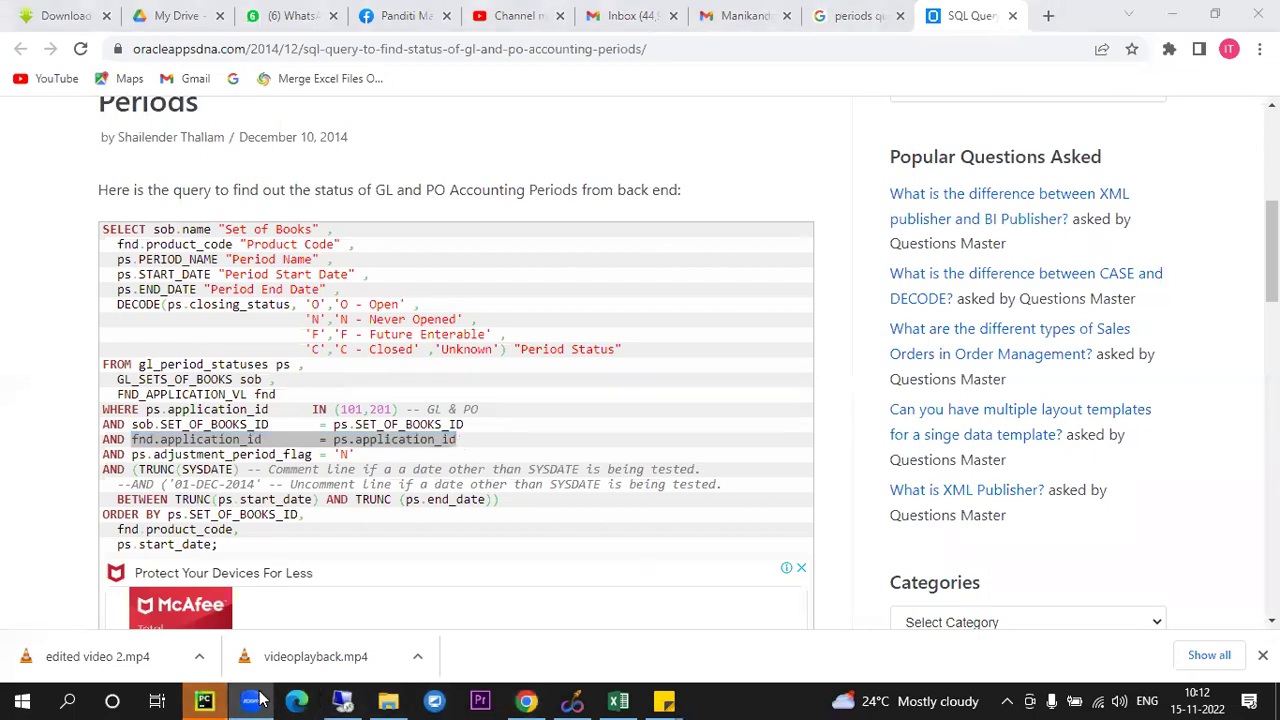